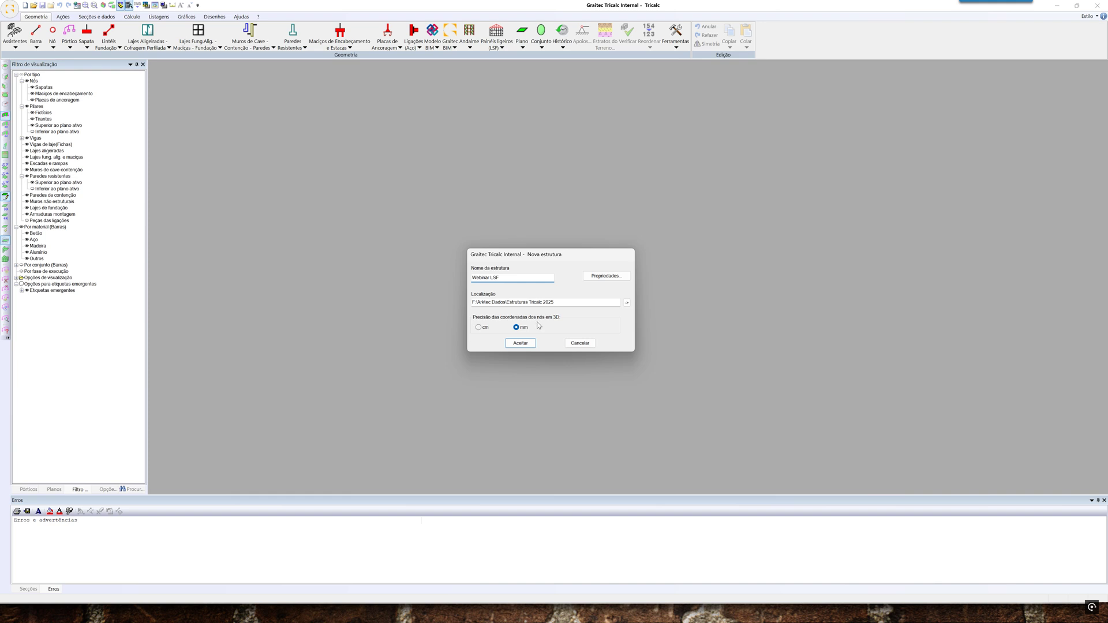
Create the new structure Webinar LSF with 3D node coordinates at millimetre precision
{"action": "left_click", "coordinate": [520, 342]}
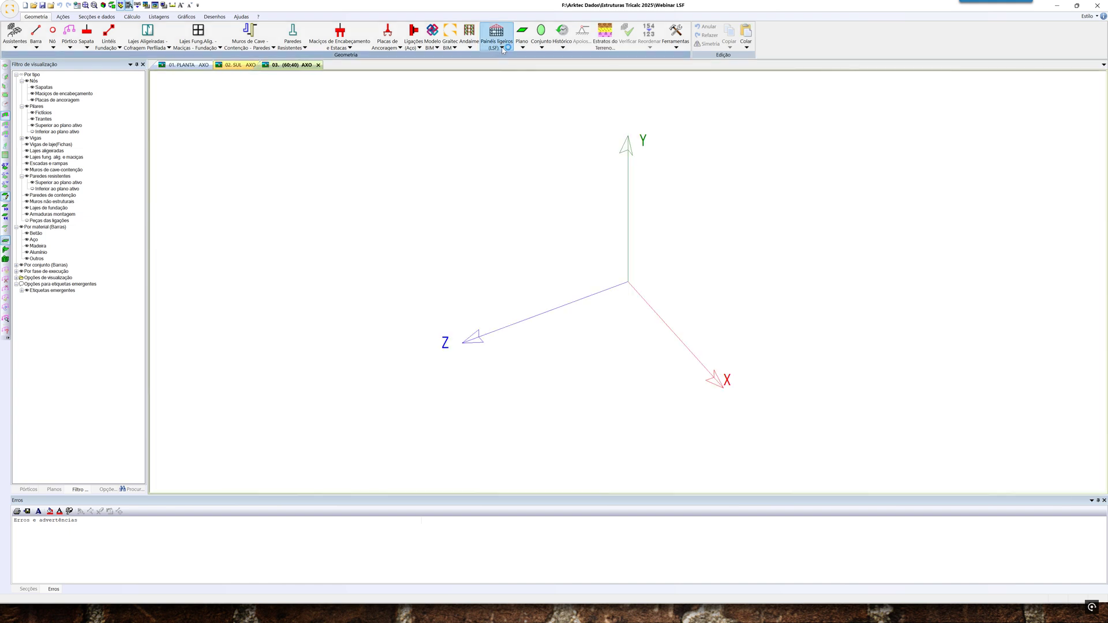
{"action": "left_click", "coordinate": [502, 48]}
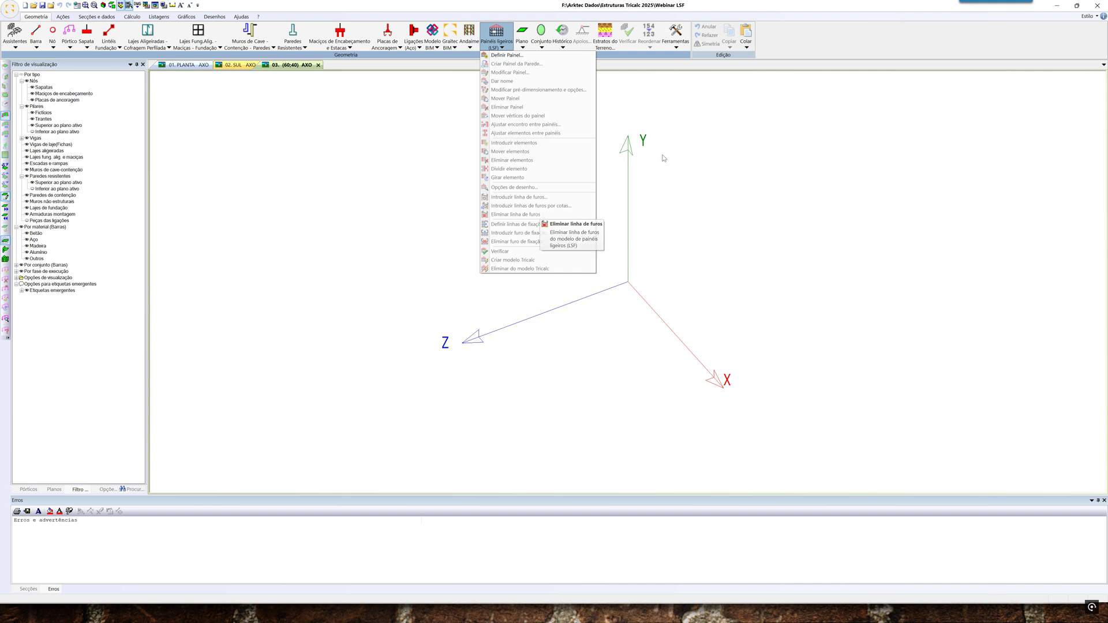
{"action": "left_click", "coordinate": [715, 172]}
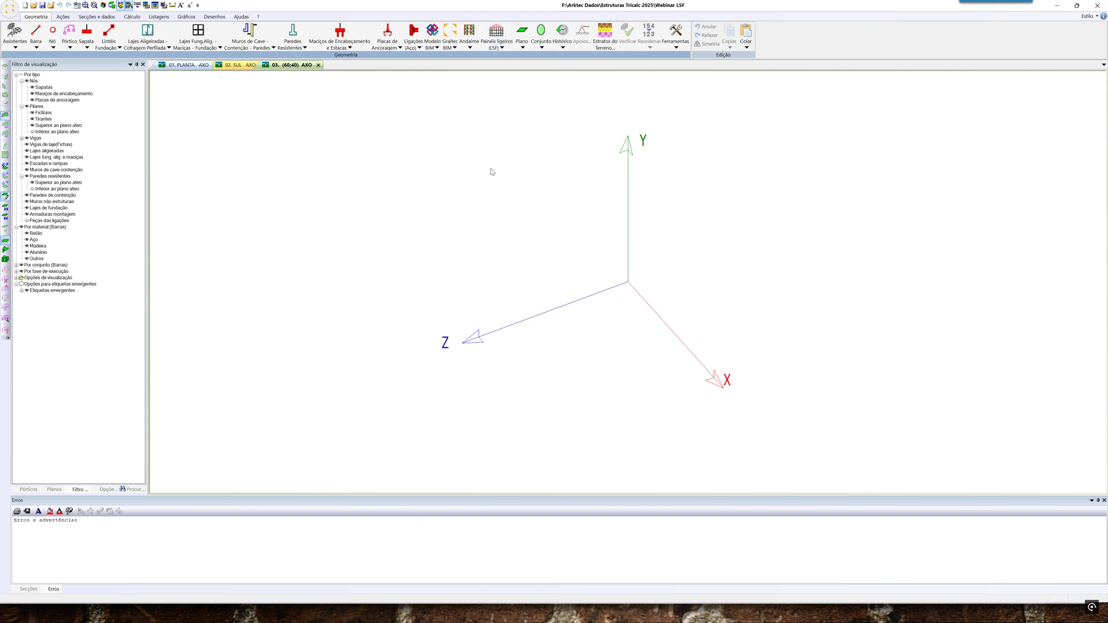
{"action": "middle_click_drag", "start_coordinate": [515, 179], "coordinate": [474, 168]}
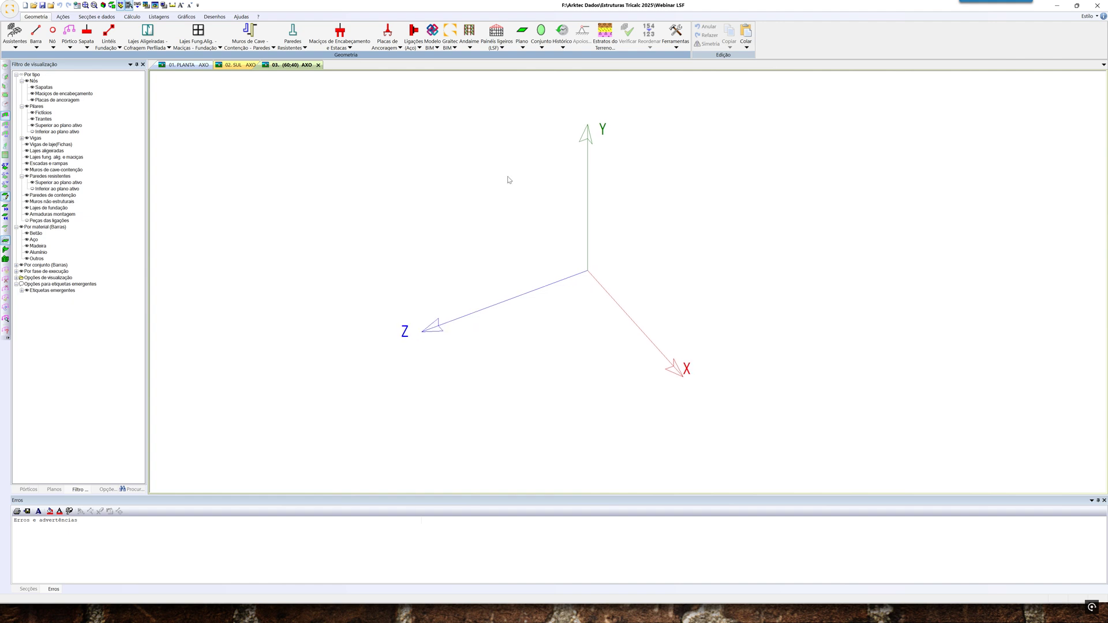
{"action": "mouse_move", "coordinate": [587, 272]}
{"action": "middle_mouse_down"}
{"action": "mouse_move", "coordinate": [542, 264]}
{"action": "mouse_move", "coordinate": [579, 274]}
{"action": "middle_mouse_up"}
{"action": "mouse_move", "coordinate": [558, 226]}
{"action": "middle_mouse_down"}
{"action": "mouse_move", "coordinate": [459, 252]}
{"action": "mouse_move", "coordinate": [516, 264]}
{"action": "middle_mouse_up"}
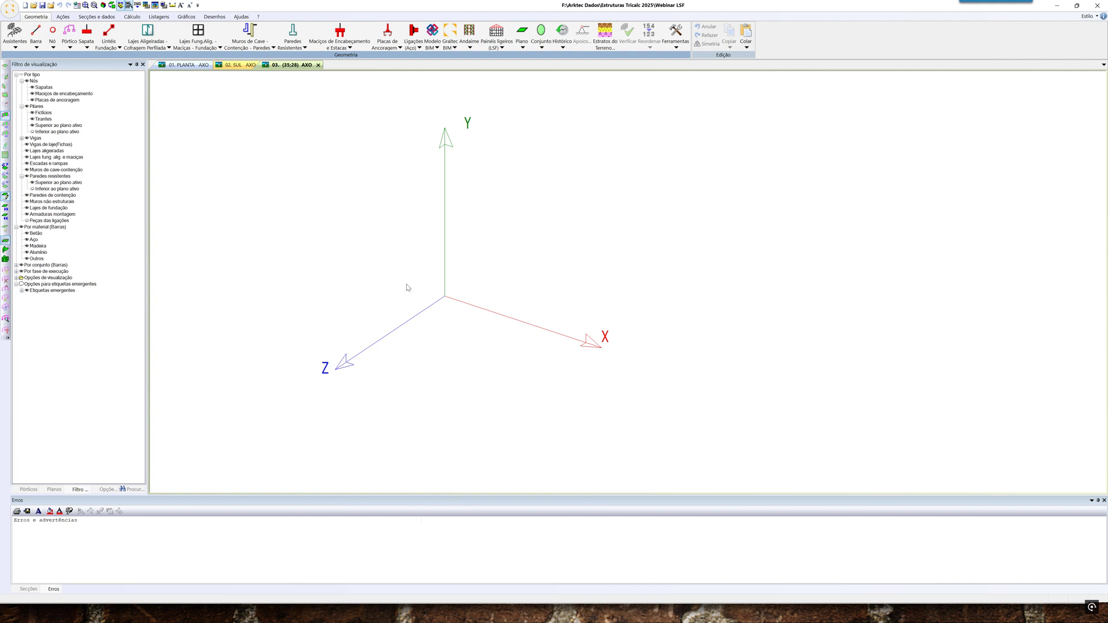
{"action": "middle_click_drag", "start_coordinate": [470, 267], "coordinate": [445, 265]}
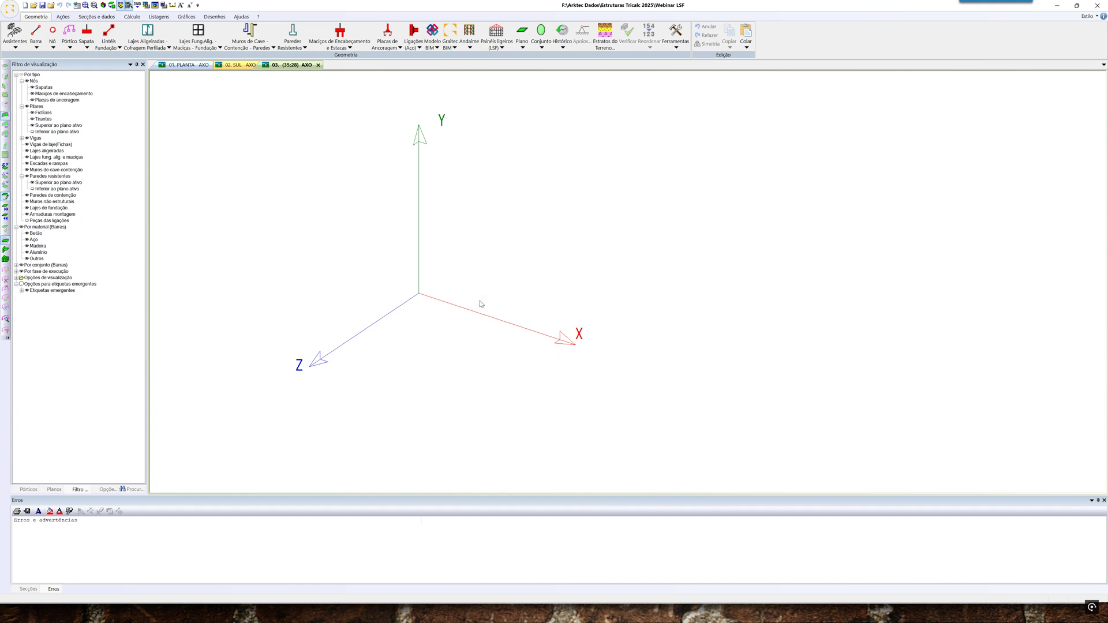
{"action": "scroll", "coordinate": [480, 310], "scroll_direction": "down", "scroll_amount": 1}
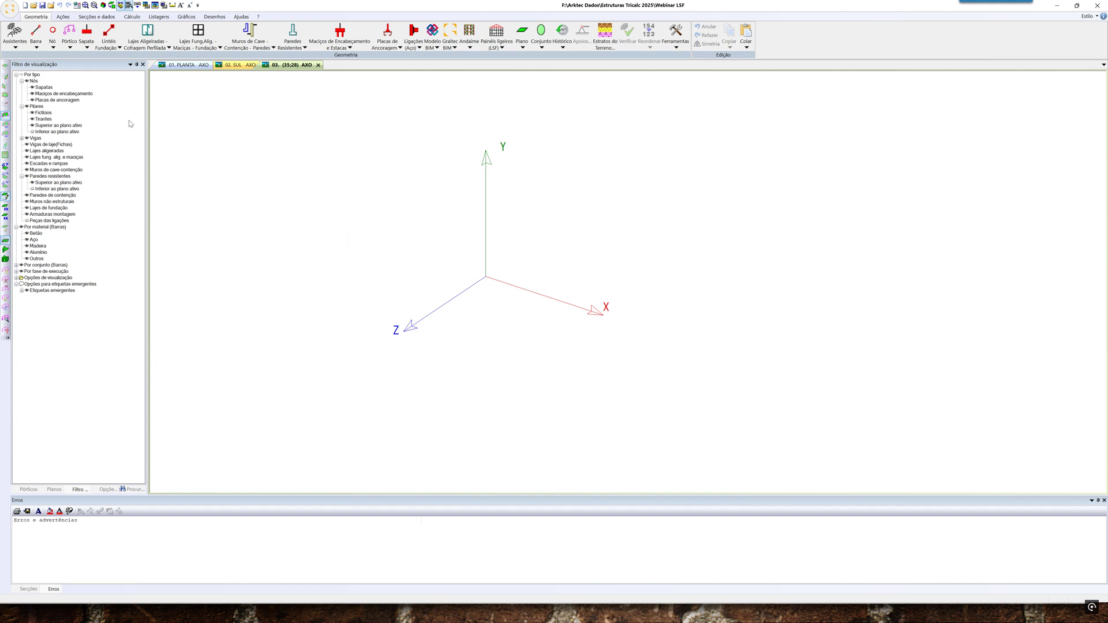
Generate a single-bay geometric grid with rigid nodes, fixed nodes at level 0 and no bars at level 0
{"action": "left_click", "coordinate": [14, 43]}
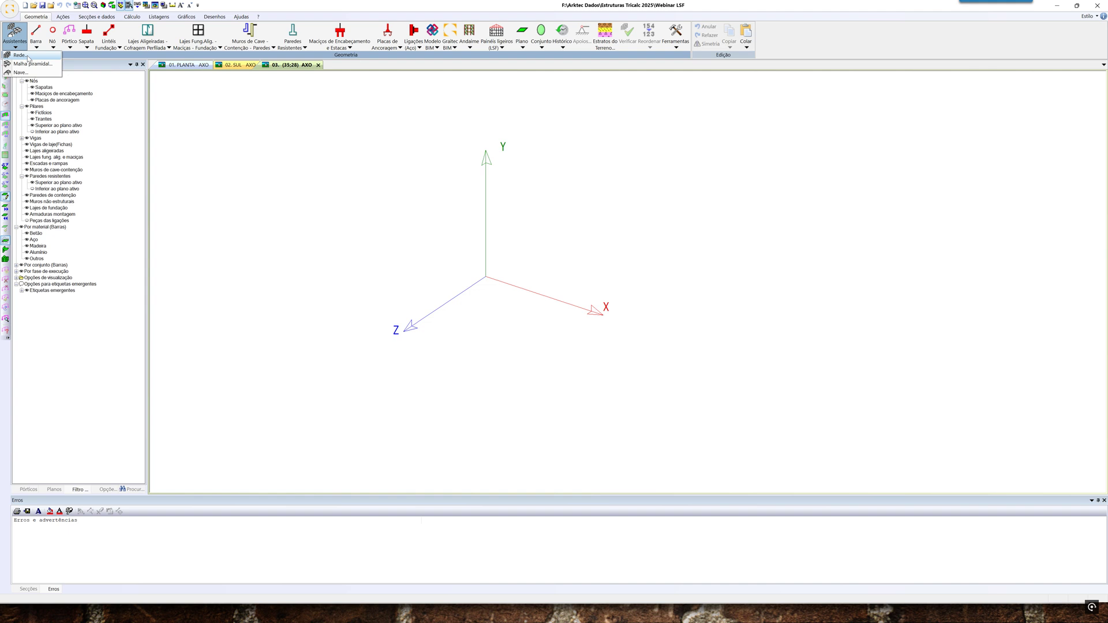
{"action": "left_click", "coordinate": [23, 56]}
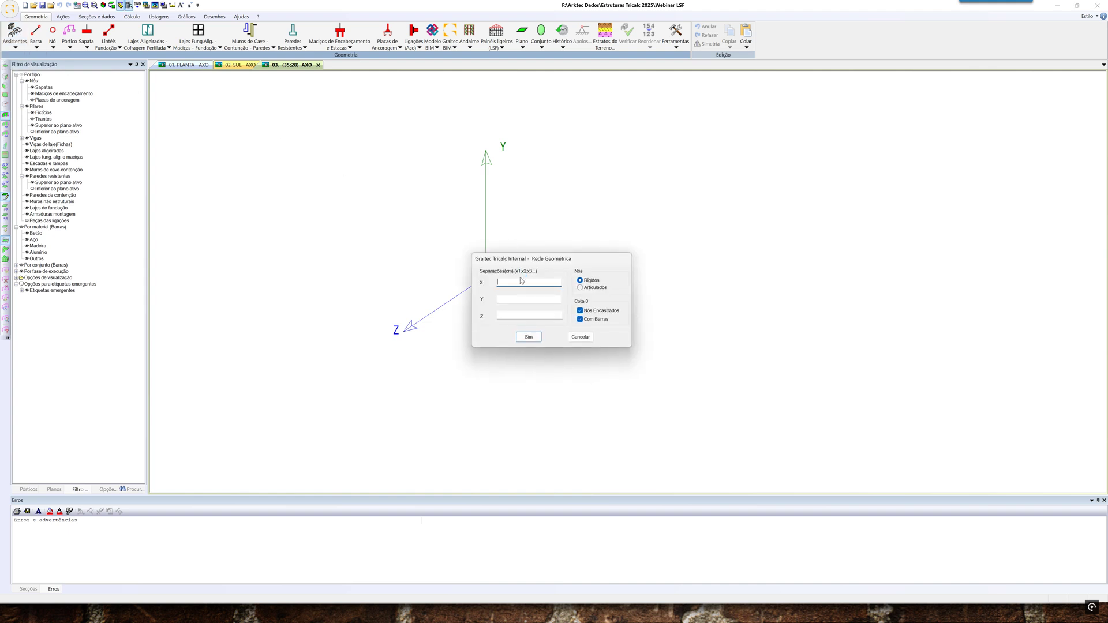
{"action": "type", "text": "150"}
{"action": "key", "text": "Tab"}
{"action": "key", "text": "shift+Left"}
{"action": "key", "text": "shift+Left"}
{"action": "key", "text": "shift+Left"}
{"action": "key", "text": "BackSpace"}
{"action": "key", "text": "Tab"}
{"action": "left_click", "coordinate": [593, 320]}
{"action": "left_click", "coordinate": [528, 337]}
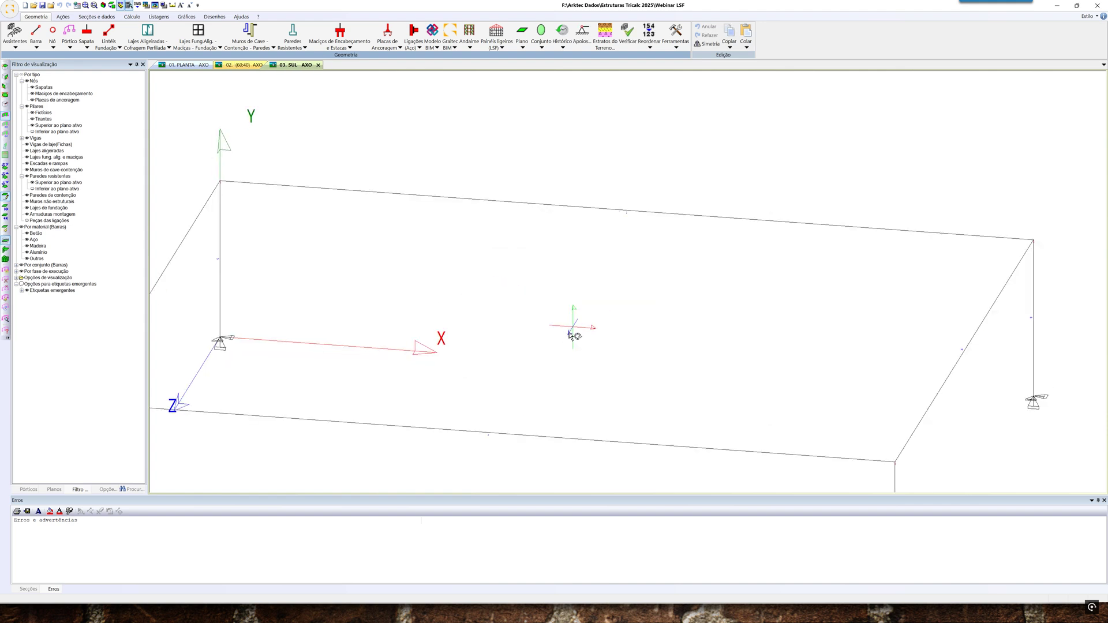
Start defining a light steel panel of the type Painel retangular, with dimensions entered in cm
{"action": "scroll", "coordinate": [574, 324], "scroll_direction": "down", "scroll_amount": 1}
{"action": "middle_click_drag", "start_coordinate": [574, 324], "coordinate": [579, 299]}
{"action": "scroll", "coordinate": [579, 300], "scroll_direction": "down", "scroll_amount": 1}
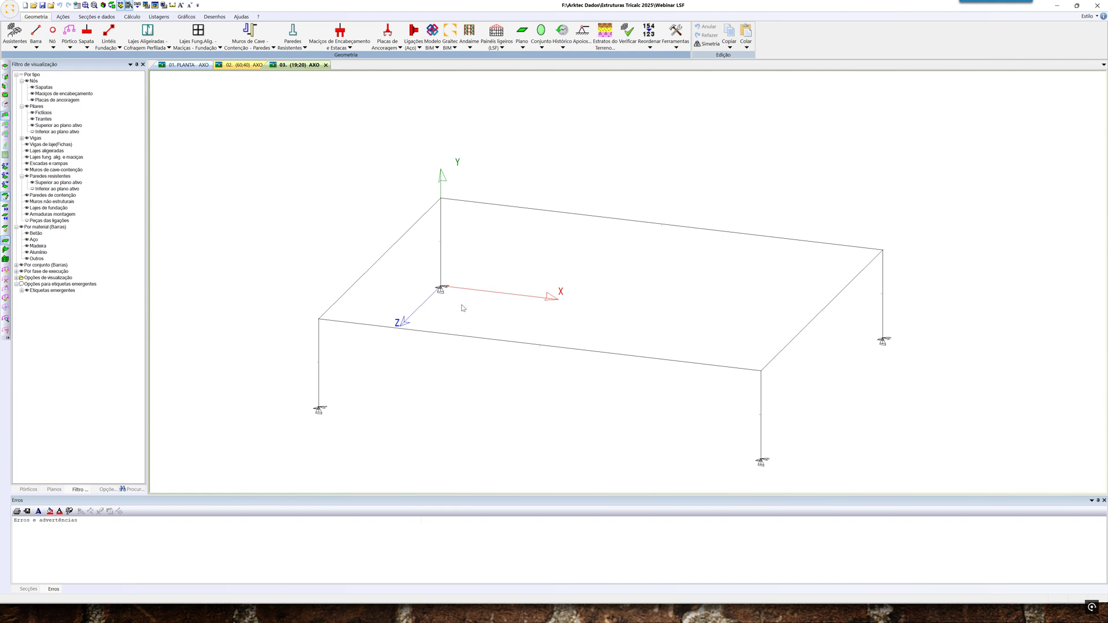
{"action": "left_click", "coordinate": [497, 36]}
{"action": "left_click", "coordinate": [505, 55]}
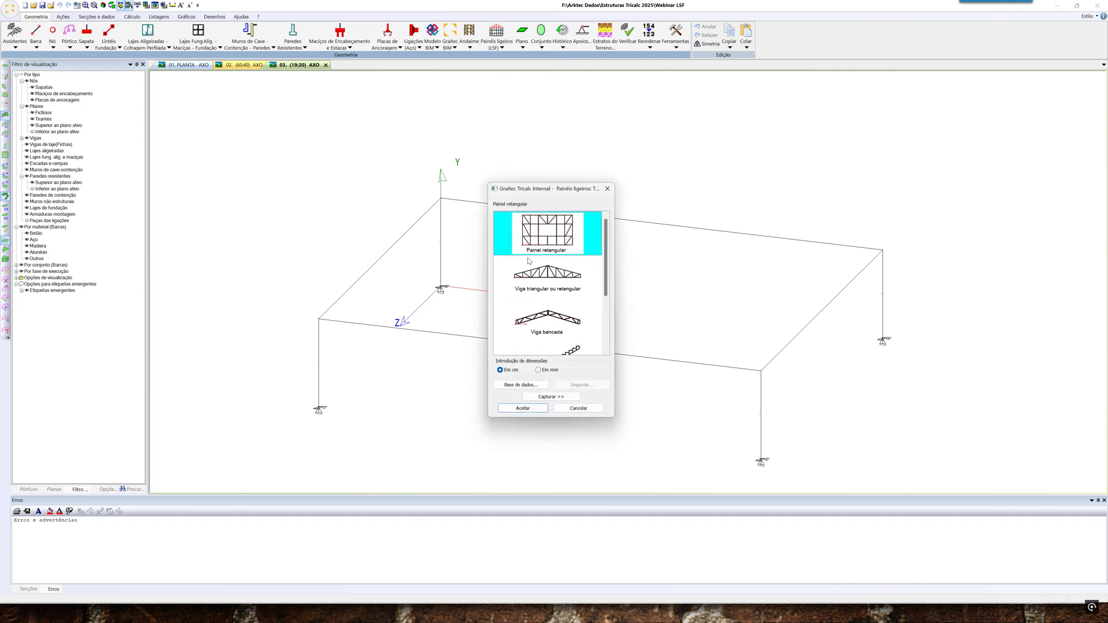
{"action": "mouse_move", "coordinate": [606, 255]}
{"action": "left_mouse_down"}
{"action": "mouse_move", "coordinate": [606, 307]}
{"action": "mouse_move", "coordinate": [609, 236]}
{"action": "left_mouse_up"}
{"action": "left_click", "coordinate": [529, 408]}
{"action": "mouse_move", "coordinate": [577, 371]}
{"action": "left_mouse_down"}
{"action": "mouse_move", "coordinate": [573, 382]}
{"action": "mouse_move", "coordinate": [568, 358]}
{"action": "left_mouse_up"}
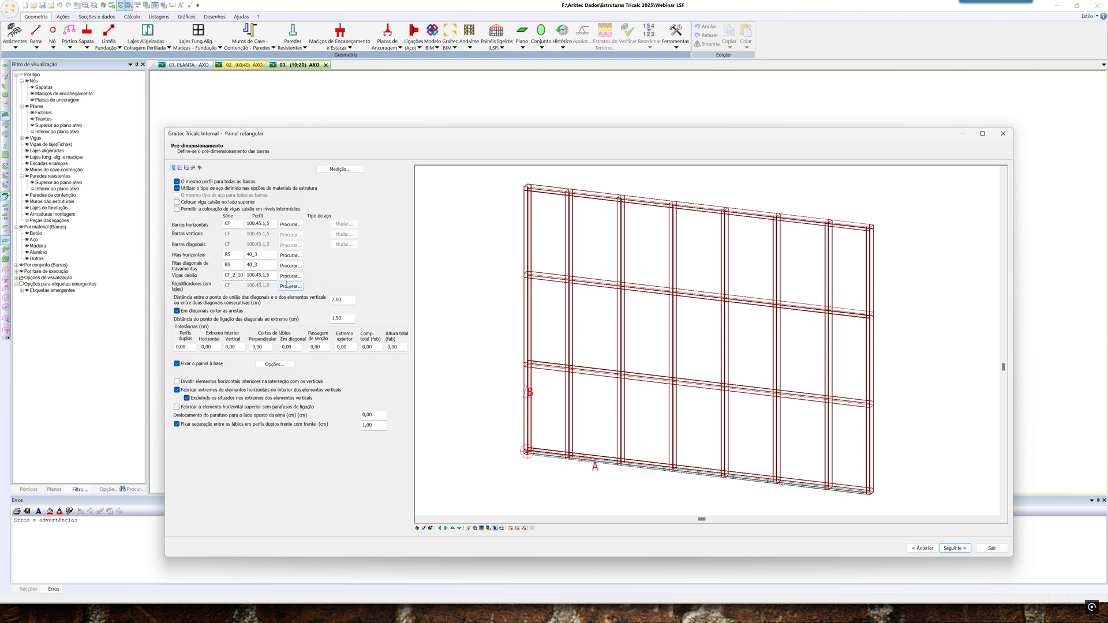
Examine the diagonal connection distance in the panel preview and toggle the base fixing off and on
{"action": "left_click", "coordinate": [344, 300]}
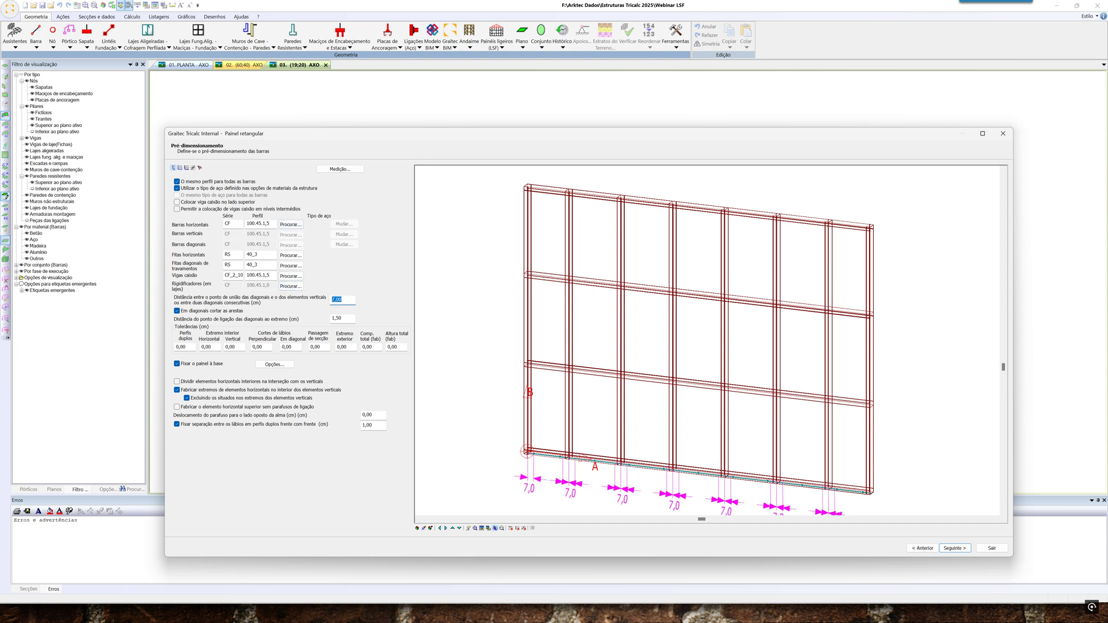
{"action": "scroll", "coordinate": [539, 464], "scroll_direction": "up", "scroll_amount": 3}
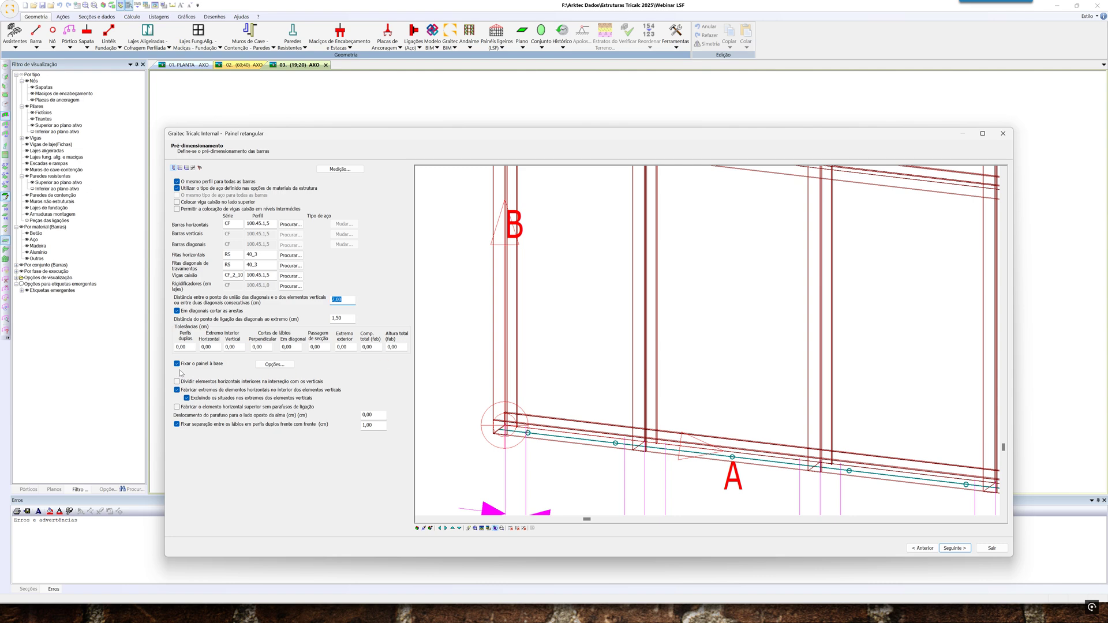
{"action": "left_click", "coordinate": [201, 366]}
{"action": "left_click", "coordinate": [202, 366]}
Set the base anchorage to equidistant screws 60 cm apart, with the first screw 20 cm from the panel end
{"action": "left_click", "coordinate": [274, 365]}
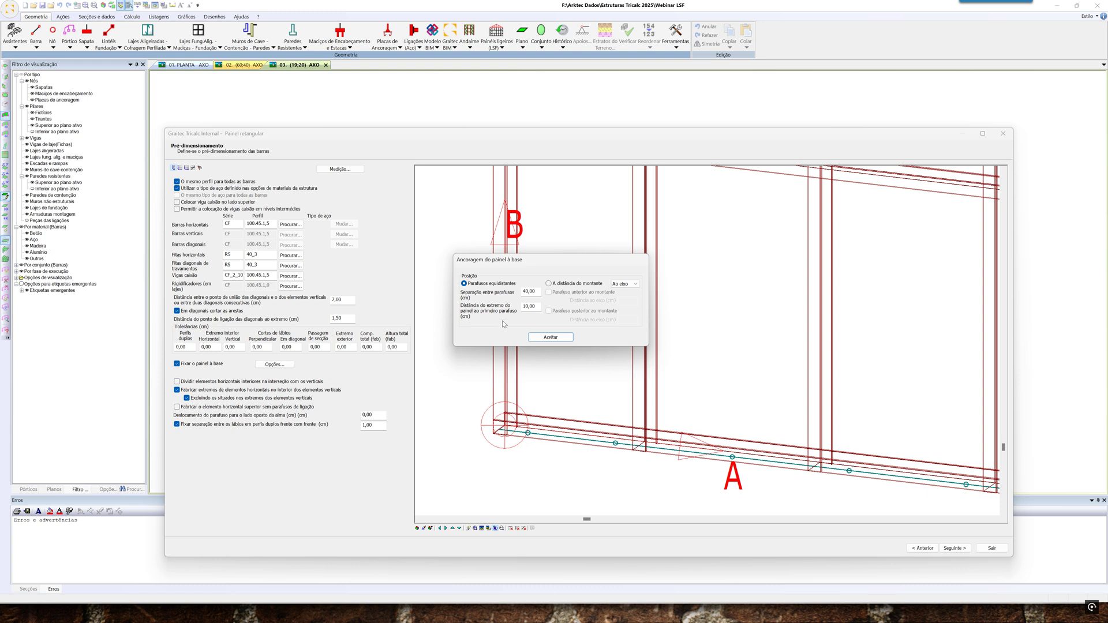
{"action": "double_click", "coordinate": [530, 291]}
{"action": "double_click", "coordinate": [530, 306]}
{"action": "left_click_drag", "start_coordinate": [537, 292], "coordinate": [493, 310]}
{"action": "left_click", "coordinate": [536, 307]}
{"action": "type", "text": "20"}
{"action": "left_click", "coordinate": [532, 292]}
{"action": "double_click", "coordinate": [532, 291]}
{"action": "type", "text": "60"}
{"action": "left_click", "coordinate": [548, 338]}
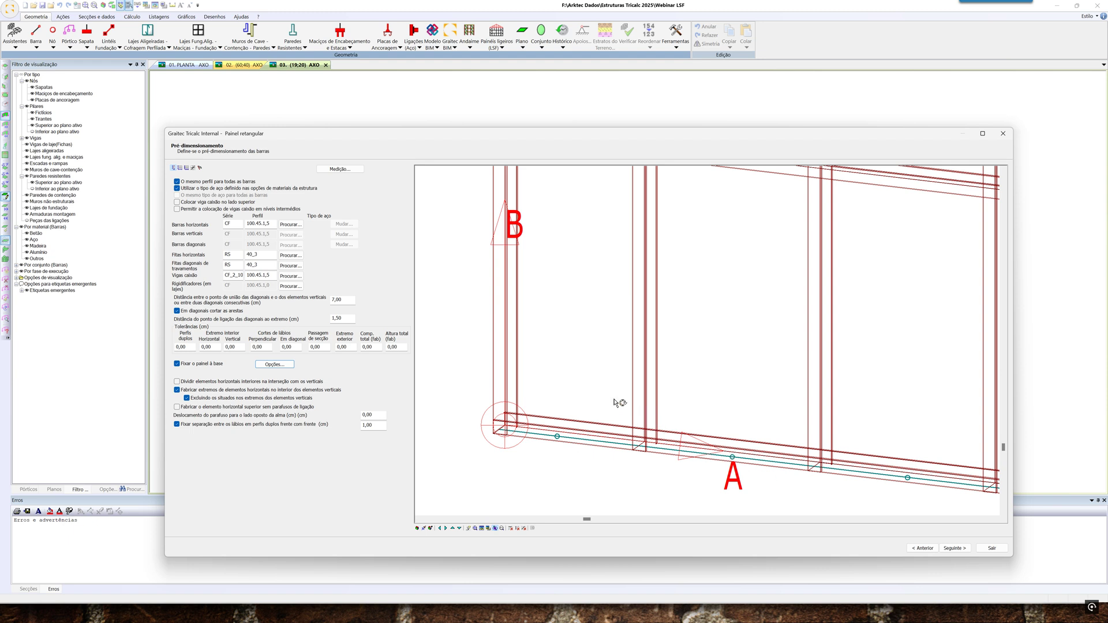
Set the base anchorage screw spacing to 40 cm and the distance from the panel end to the first screw to 10 cm
{"action": "left_click", "coordinate": [288, 366]}
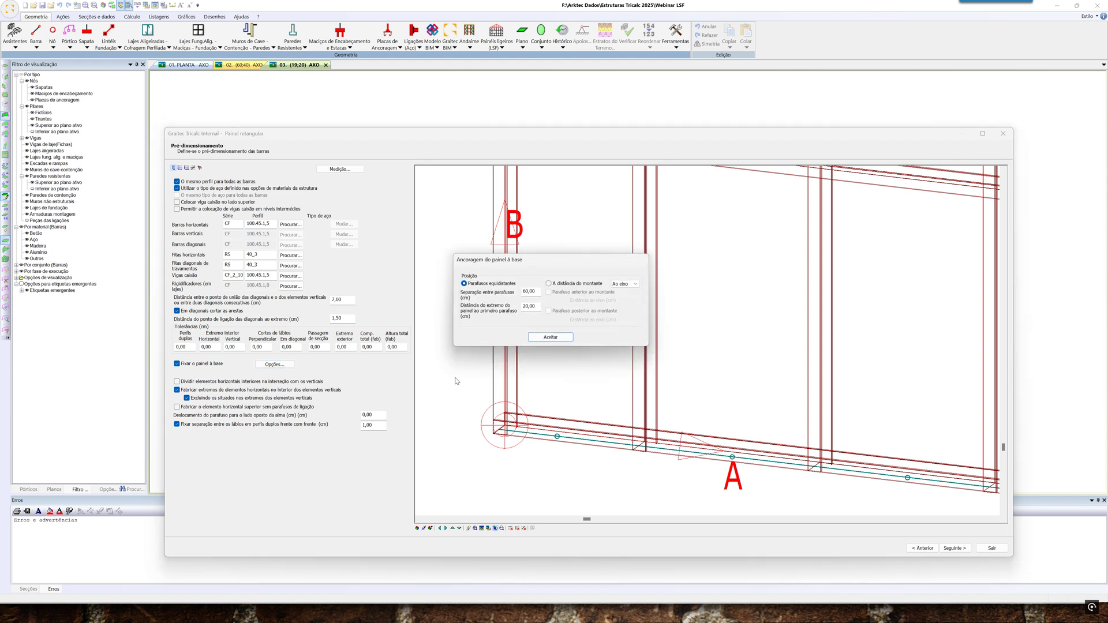
{"action": "left_click_drag", "start_coordinate": [538, 307], "coordinate": [495, 300]}
{"action": "type", "text": "10"}
{"action": "key", "text": "shift+Tab"}
{"action": "type", "text": "40"}
Position the base anchor screws relative to the studs, with one screw after each stud at 10 cm from its axis
{"action": "left_click", "coordinate": [577, 285]}
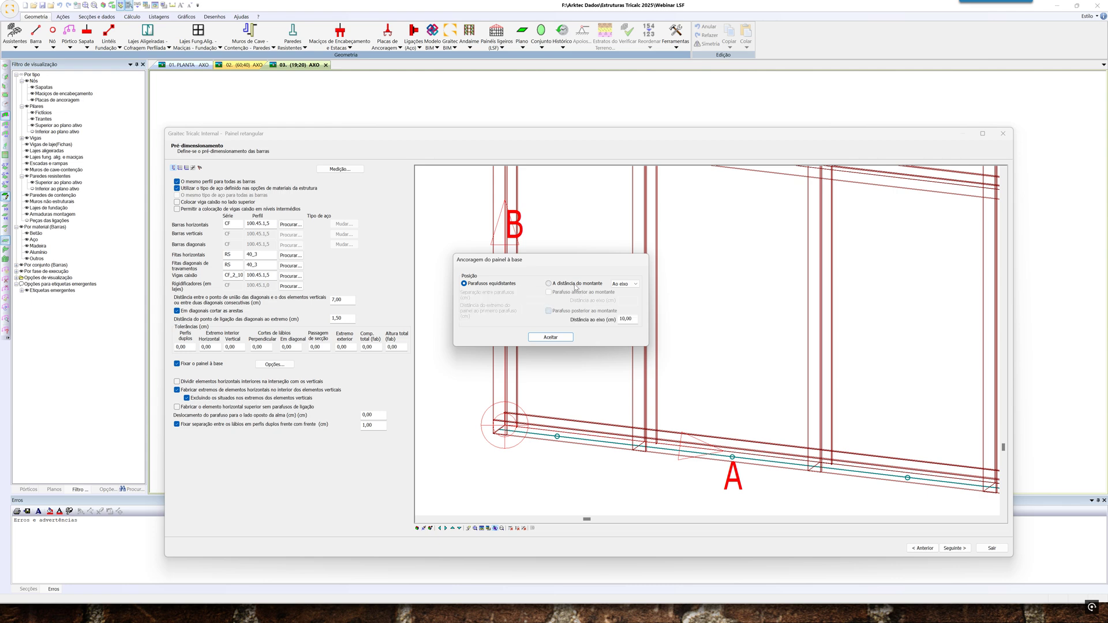
{"action": "double_click", "coordinate": [626, 319]}
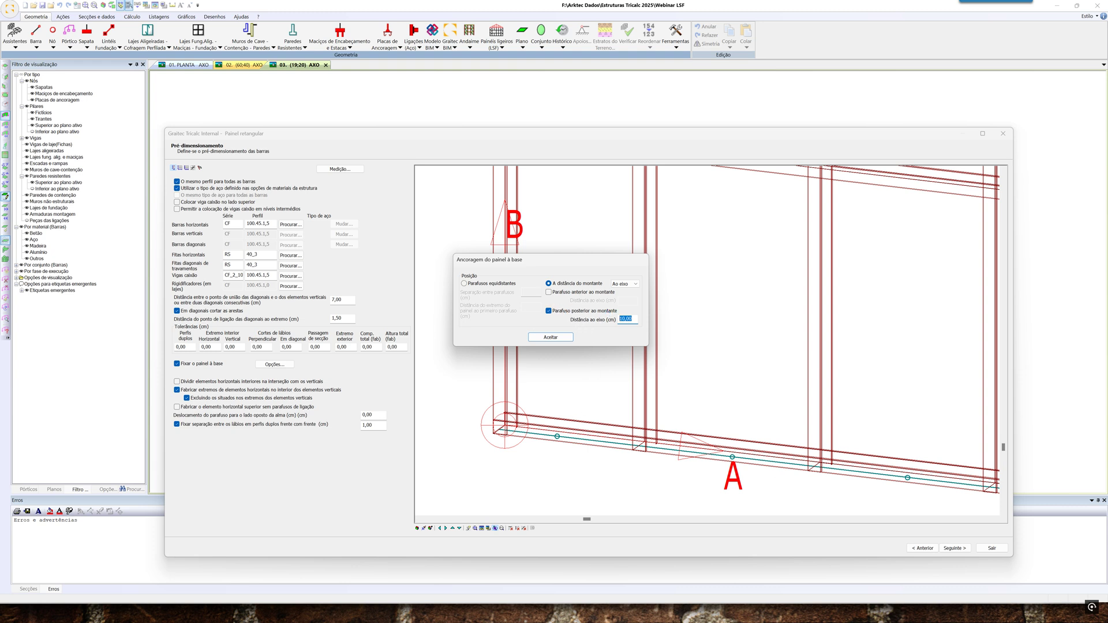
{"action": "left_click", "coordinate": [556, 337]}
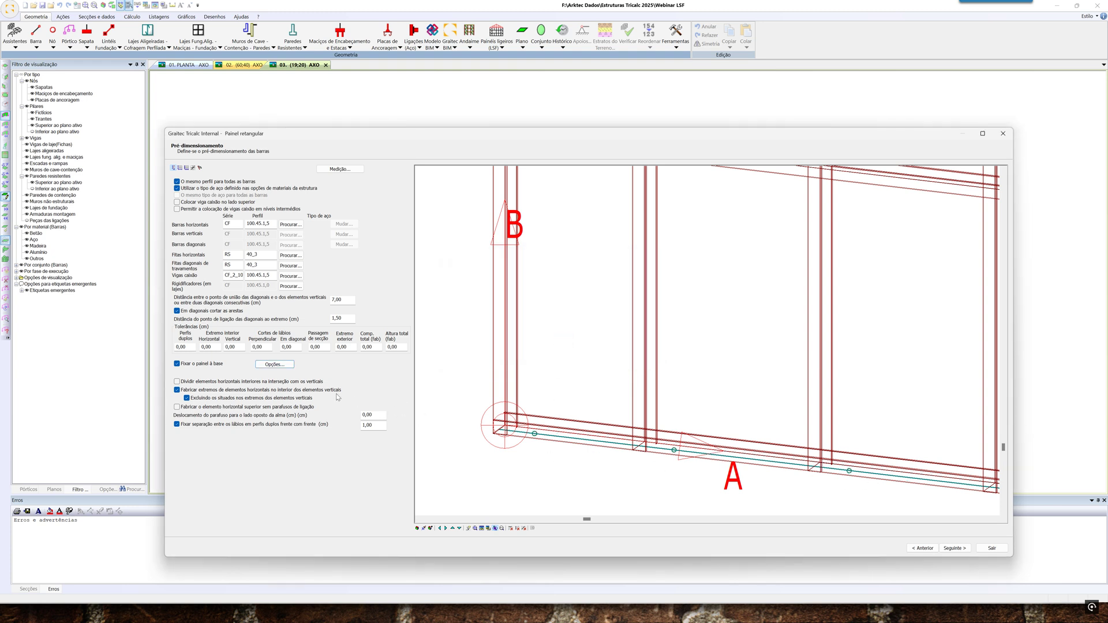
Switch the base anchorage back to equidistant screws and accept the options
{"action": "left_click", "coordinate": [293, 366]}
{"action": "left_click", "coordinate": [545, 340]}
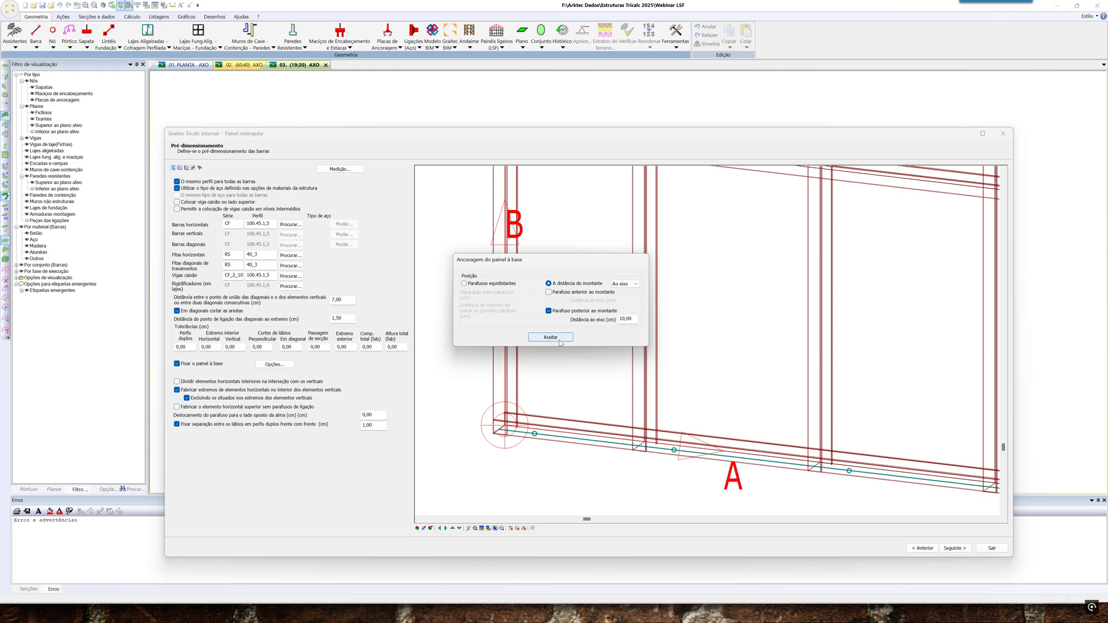
{"action": "left_click", "coordinate": [489, 284]}
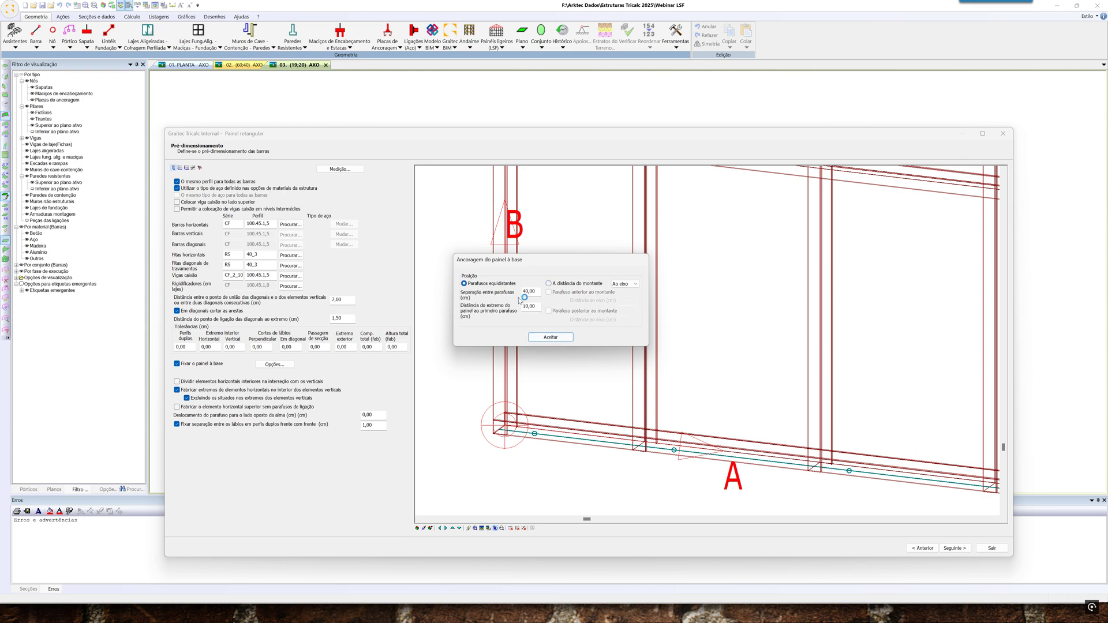
{"action": "left_click", "coordinate": [548, 337]}
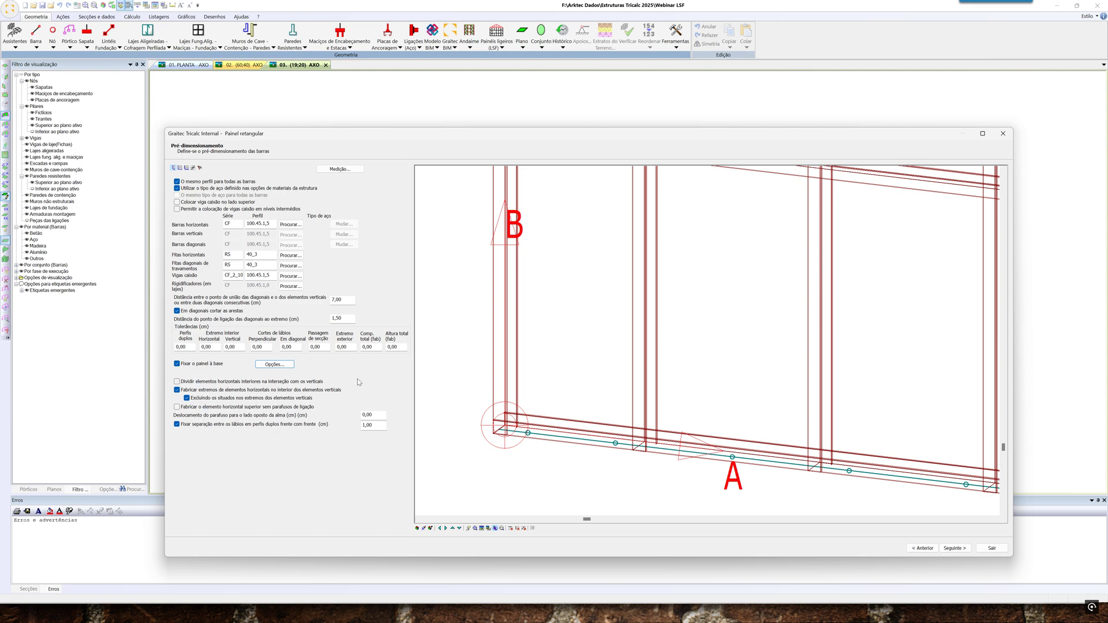
Try dividing the inner horizontal elements at their intersections with the verticals, inspecting the joints in the preview
{"action": "scroll", "coordinate": [459, 411], "scroll_direction": "down", "scroll_amount": 2}
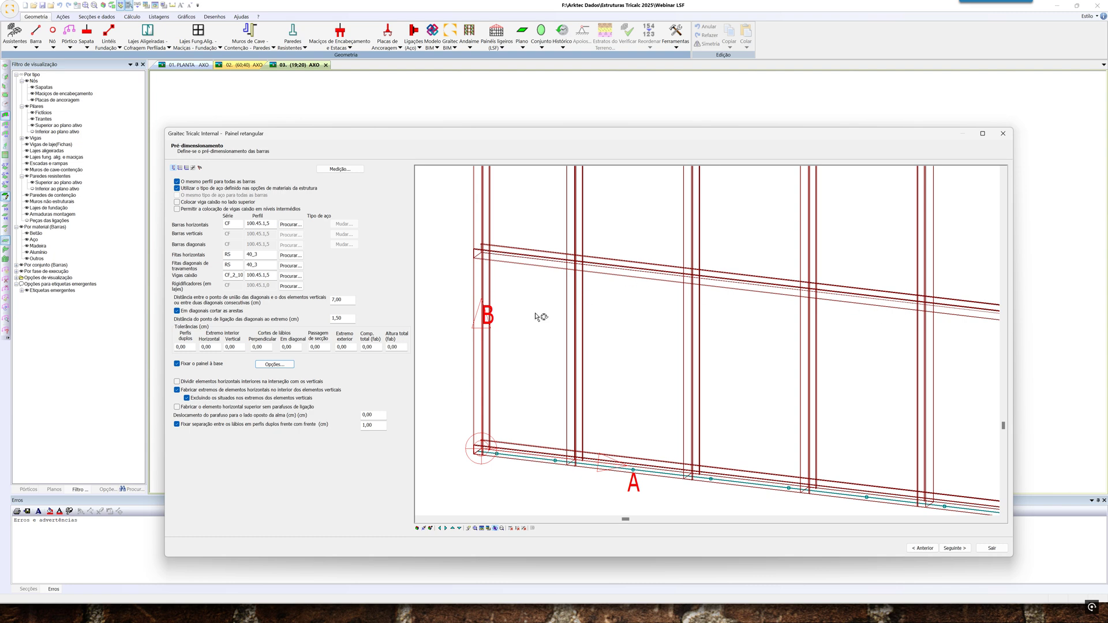
{"action": "left_click", "coordinate": [199, 383]}
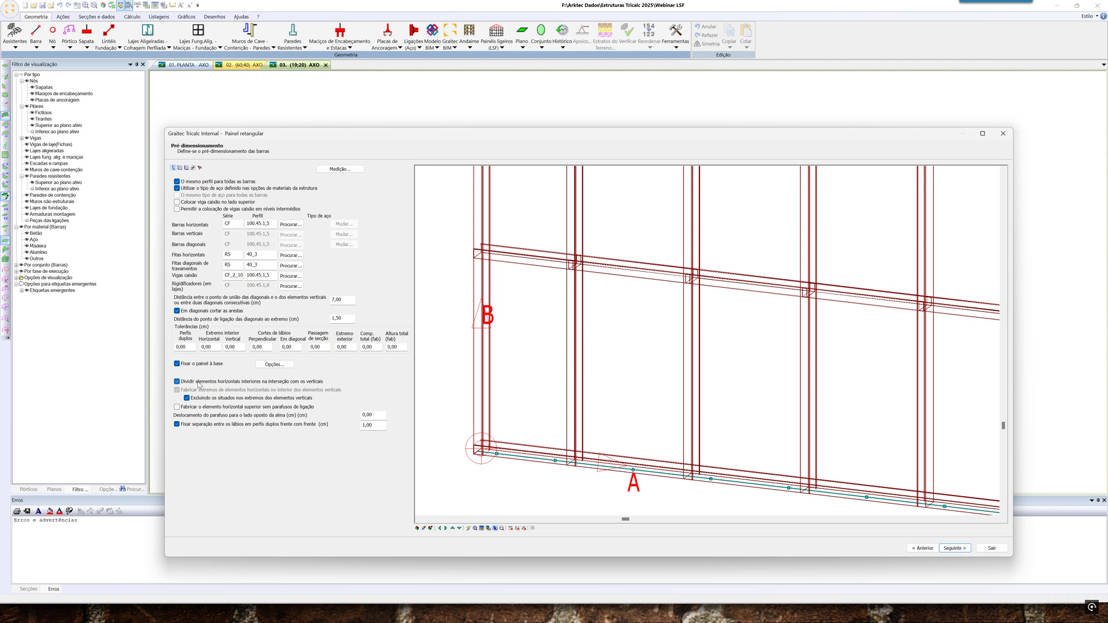
{"action": "scroll", "coordinate": [587, 261], "scroll_direction": "up", "scroll_amount": 3}
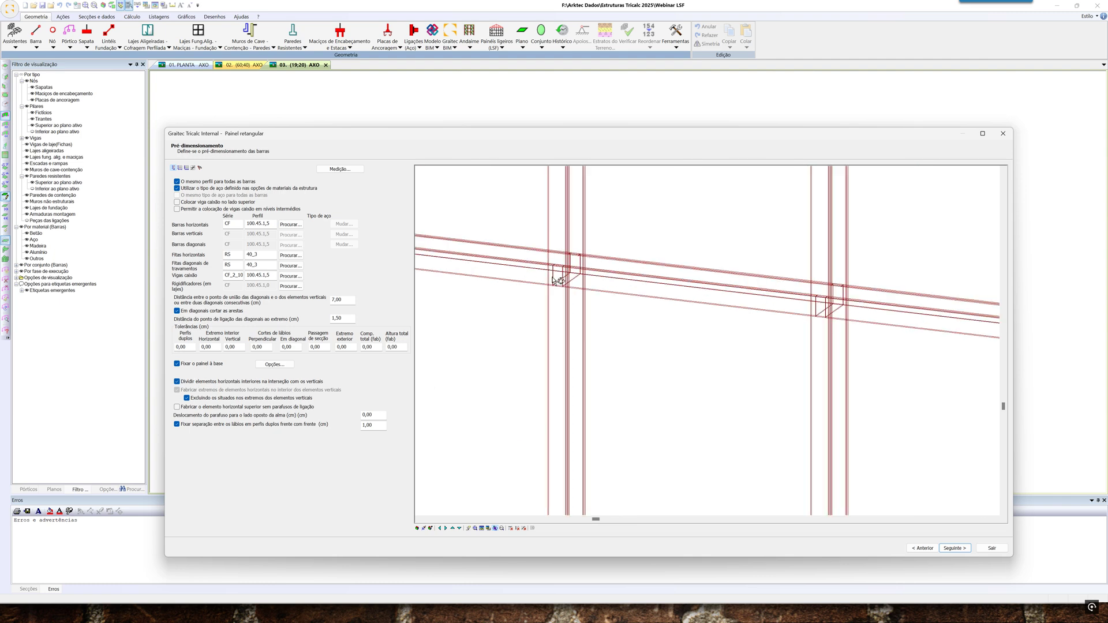
{"action": "scroll", "coordinate": [822, 302], "scroll_direction": "down", "scroll_amount": 3}
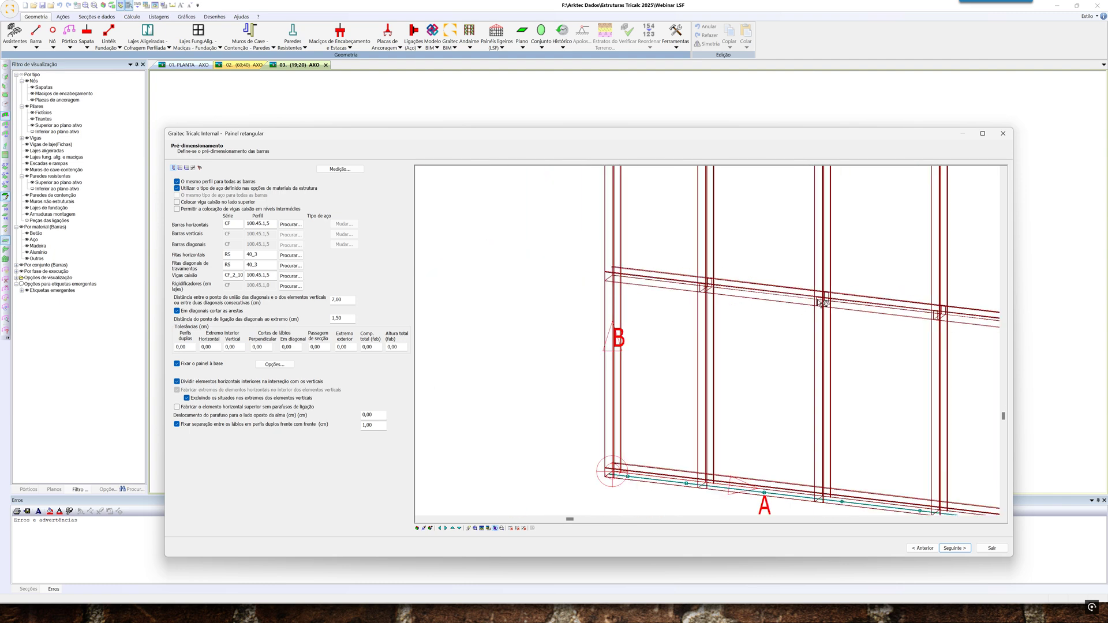
{"action": "scroll", "coordinate": [833, 308], "scroll_direction": "up", "scroll_amount": 3}
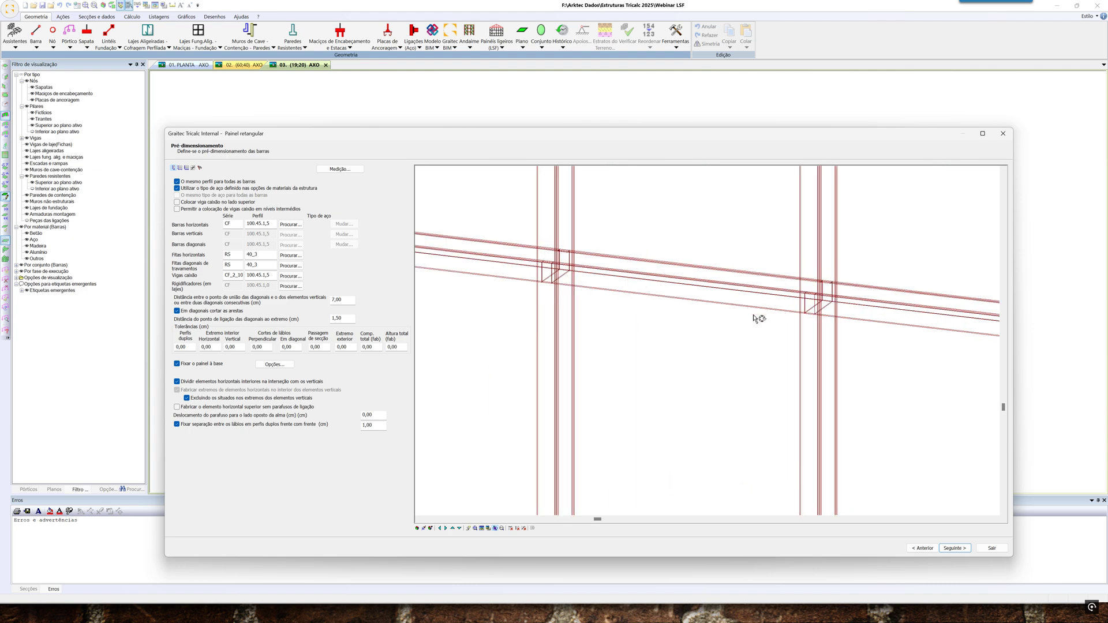
{"action": "scroll", "coordinate": [745, 320], "scroll_direction": "down", "scroll_amount": 3}
{"action": "scroll", "coordinate": [747, 320], "scroll_direction": "down", "scroll_amount": 2}
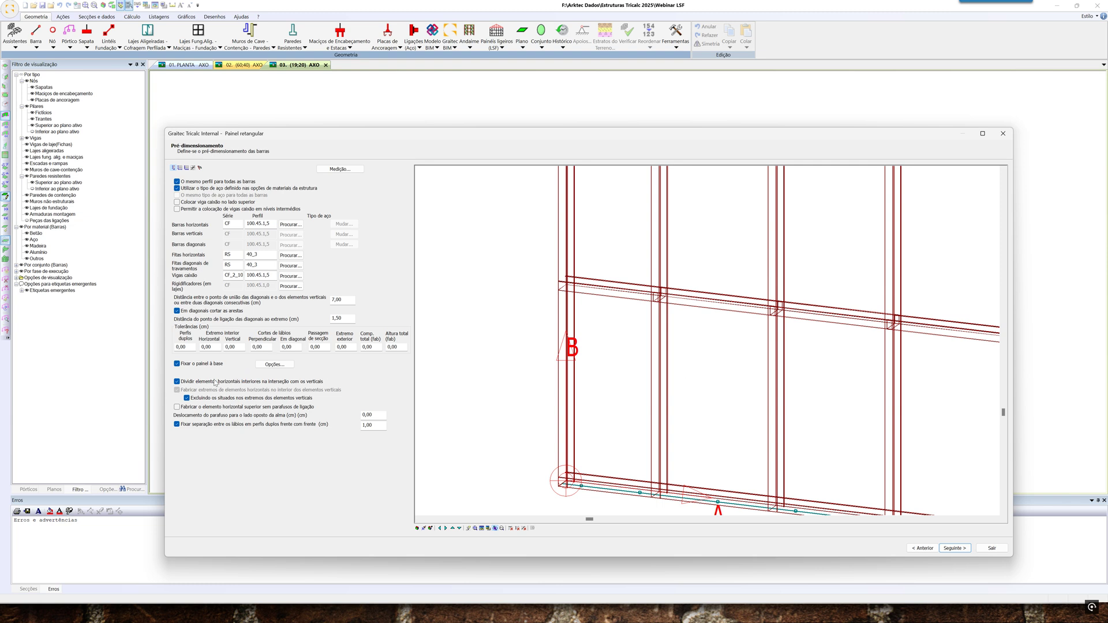
{"action": "left_click", "coordinate": [194, 382]}
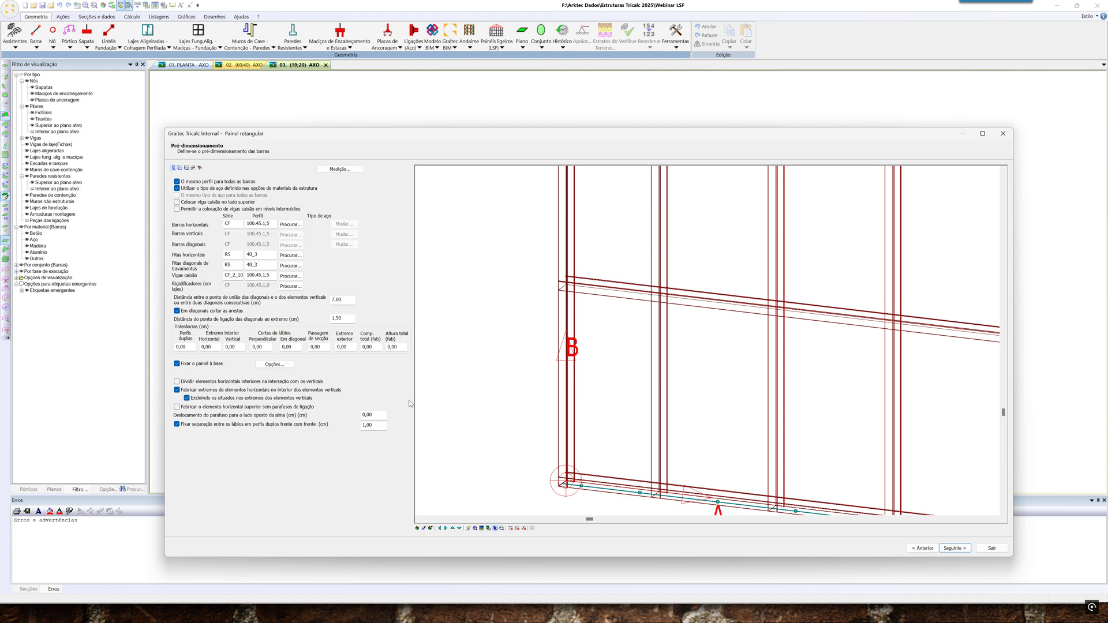
Examine the joints between horizontals and verticals, and highlight the bars using the common horizontal-bar profile down to the base corner
{"action": "scroll", "coordinate": [571, 293], "scroll_direction": "up", "scroll_amount": 2}
{"action": "scroll", "coordinate": [576, 314], "scroll_direction": "up", "scroll_amount": 1}
{"action": "mouse_move", "coordinate": [575, 312]}
{"action": "left_mouse_down"}
{"action": "mouse_move", "coordinate": [560, 312]}
{"action": "mouse_move", "coordinate": [576, 316]}
{"action": "mouse_move", "coordinate": [573, 306]}
{"action": "left_mouse_up"}
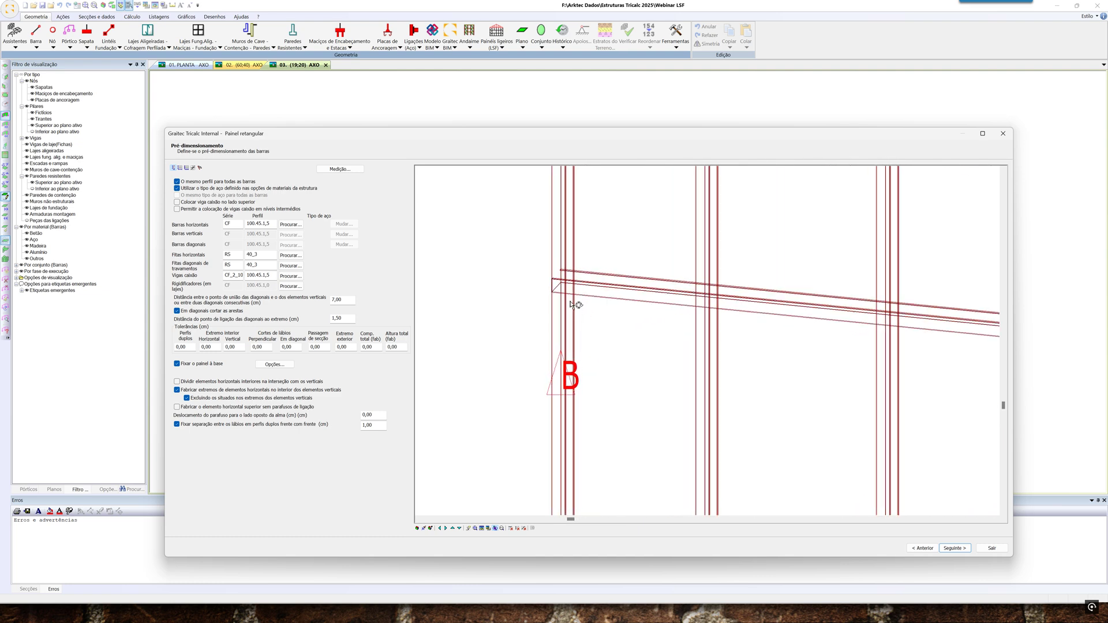
{"action": "scroll", "coordinate": [574, 305], "scroll_direction": "down", "scroll_amount": 1}
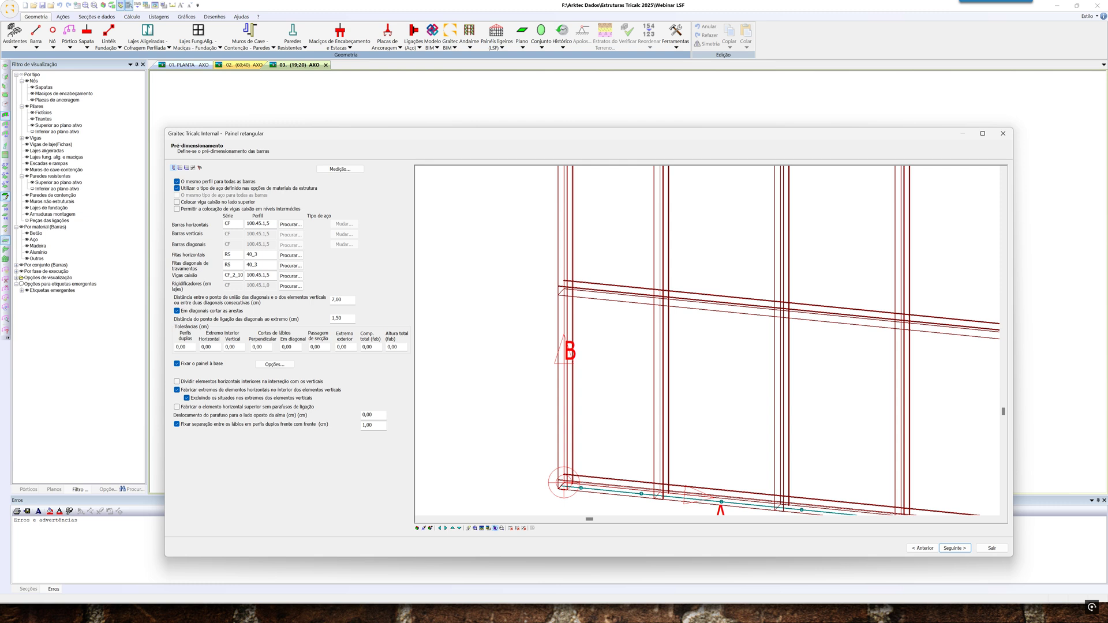
{"action": "left_click_drag", "start_coordinate": [377, 426], "coordinate": [349, 426]}
{"action": "double_click", "coordinate": [260, 223]}
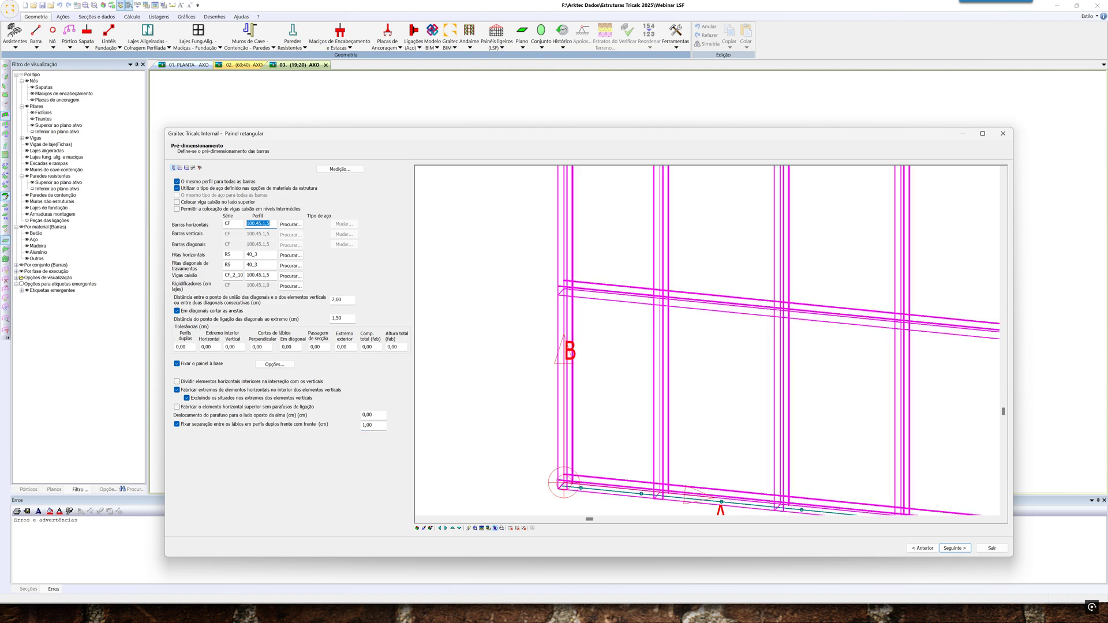
{"action": "scroll", "coordinate": [562, 487], "scroll_direction": "up", "scroll_amount": 2}
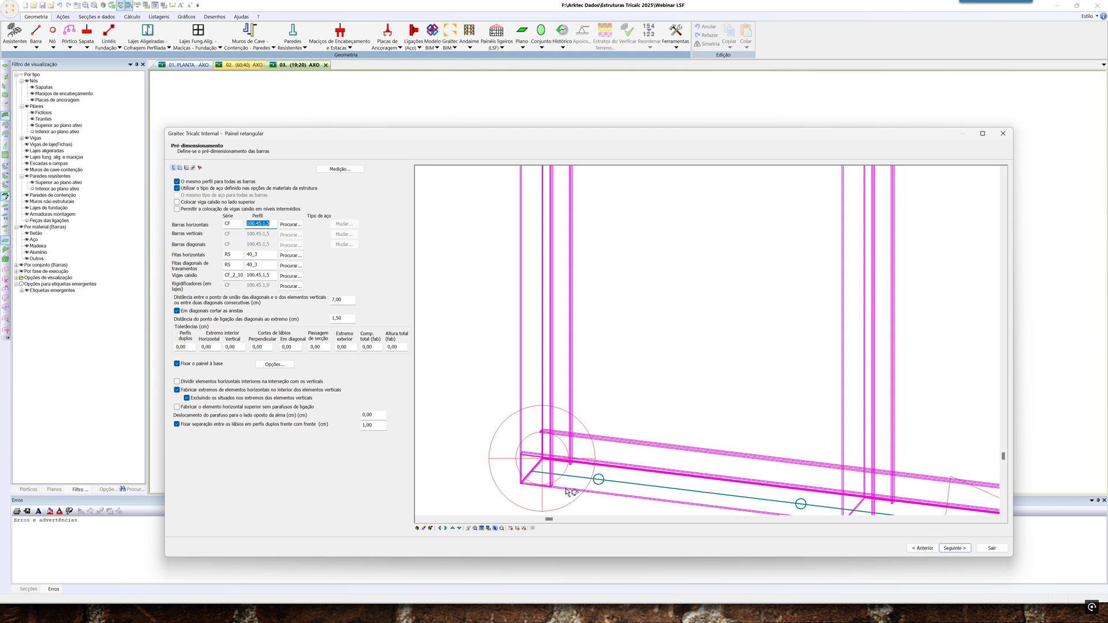
Select the lip separation value for double profiles placed face to face, and view the whole panel in the preview
{"action": "double_click", "coordinate": [368, 426]}
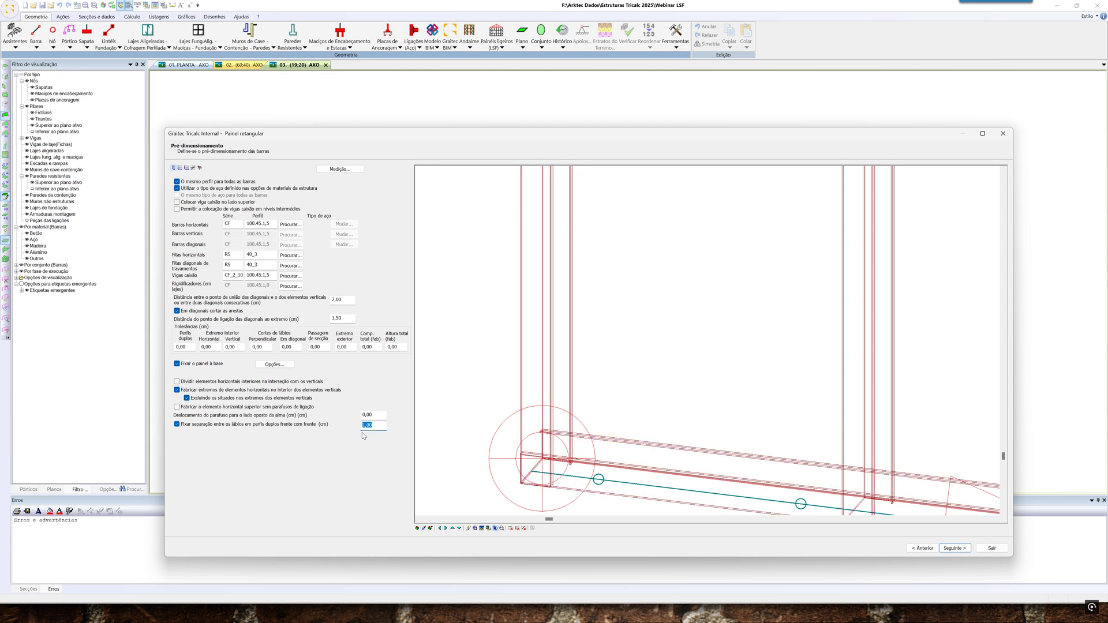
{"action": "scroll", "coordinate": [490, 376], "scroll_direction": "down", "scroll_amount": 3}
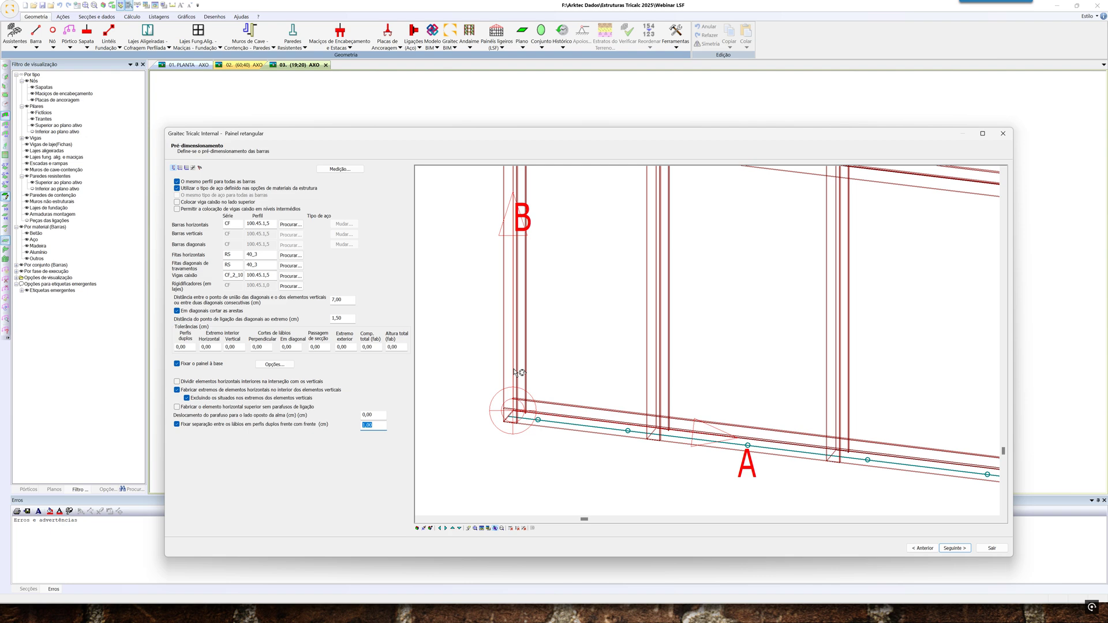
{"action": "scroll", "coordinate": [491, 378], "scroll_direction": "down", "scroll_amount": 4}
{"action": "scroll", "coordinate": [521, 412], "scroll_direction": "down", "scroll_amount": 5}
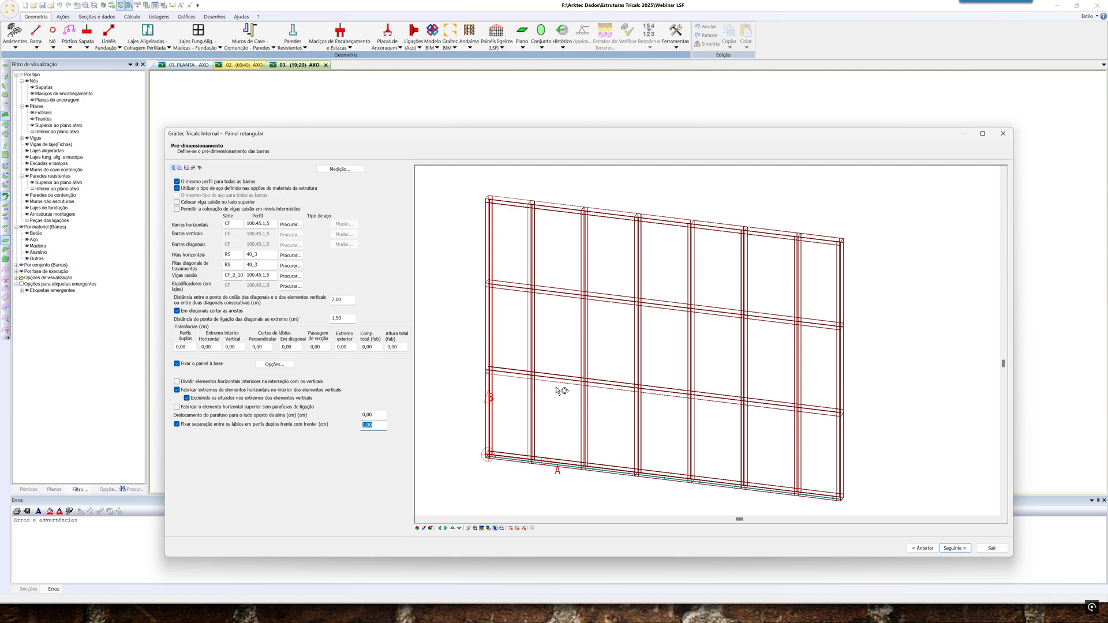
Open the panel's dimension settings and display the total length and bay length dimensions on the preview
{"action": "left_click", "coordinate": [180, 168]}
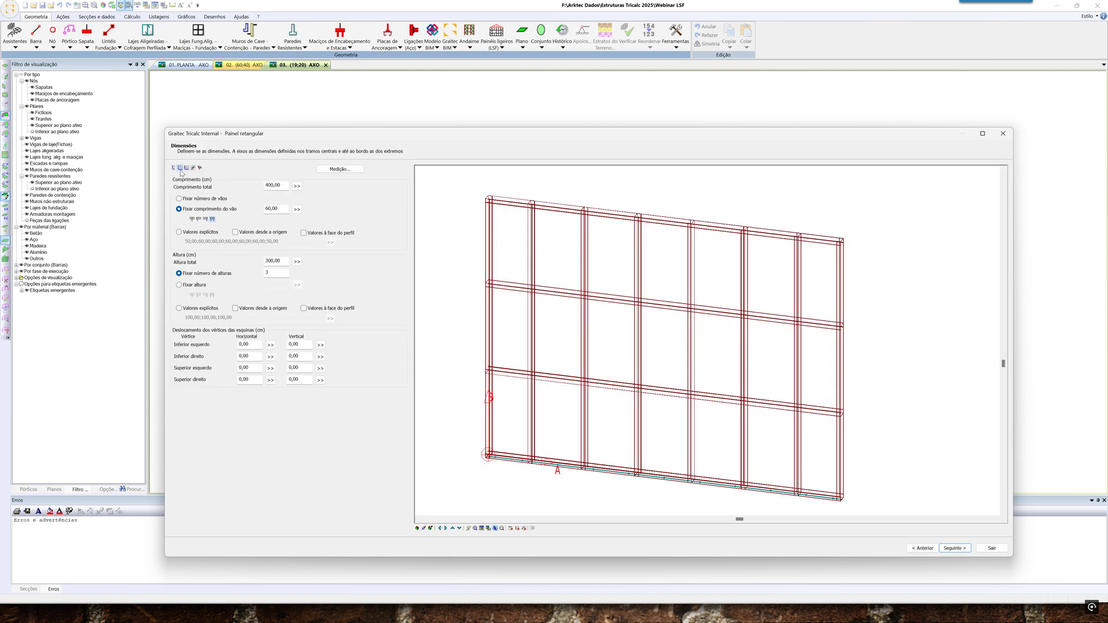
{"action": "left_click", "coordinate": [281, 185]}
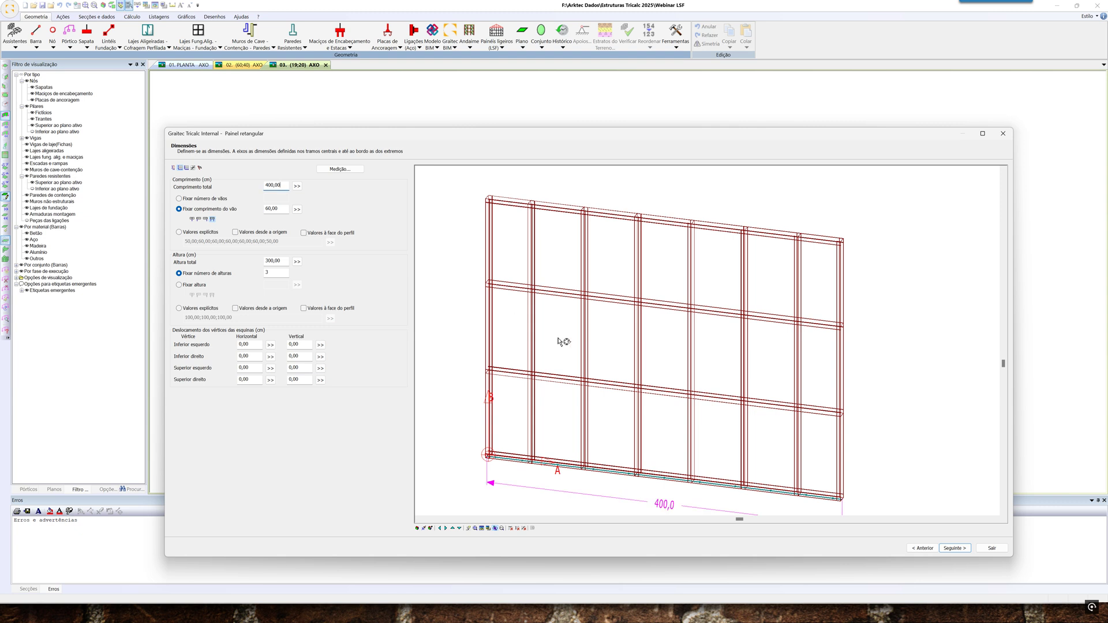
{"action": "left_click", "coordinate": [276, 209]}
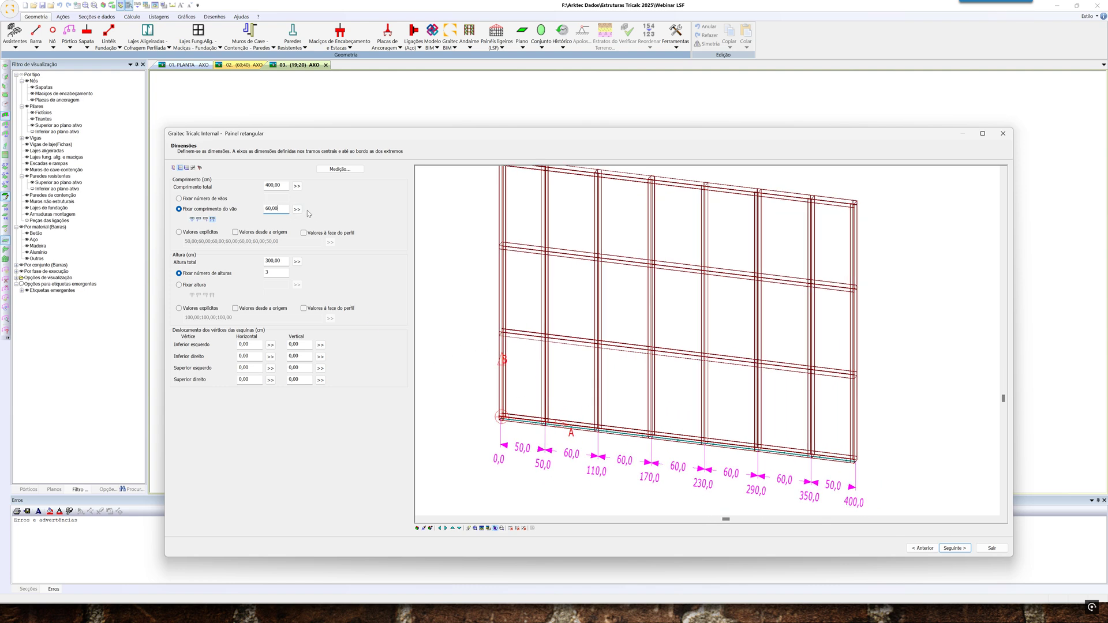
Try adjusting the bay lengths at the centre, start and end of the panel, and return the adjustment to both ends
{"action": "double_click", "coordinate": [273, 209]}
{"action": "left_click", "coordinate": [197, 218]}
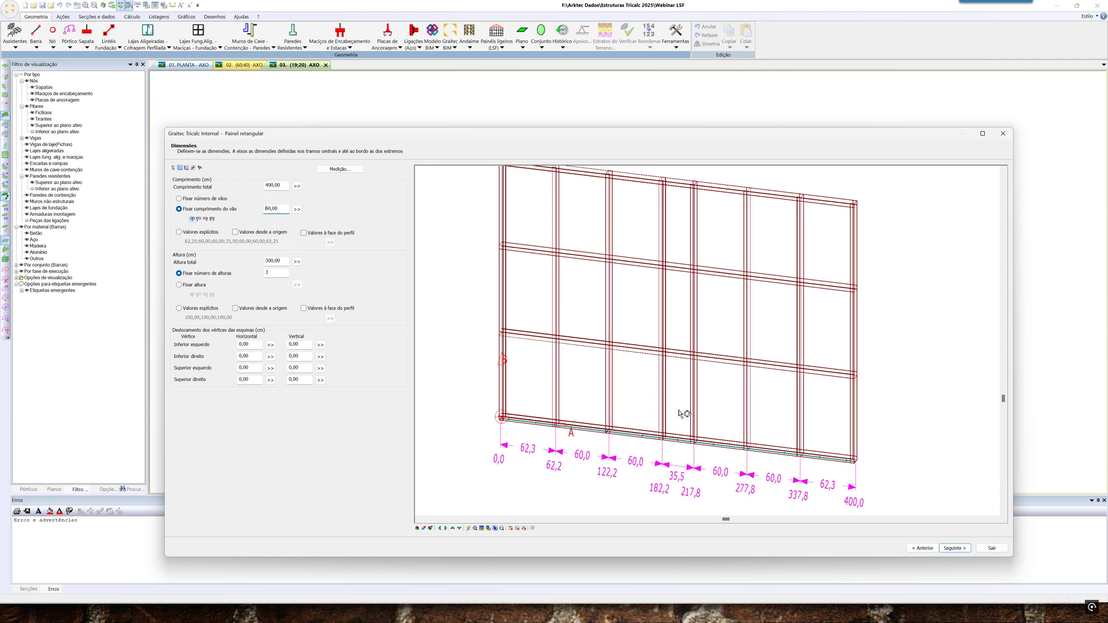
{"action": "left_click", "coordinate": [200, 219]}
{"action": "left_click", "coordinate": [206, 220]}
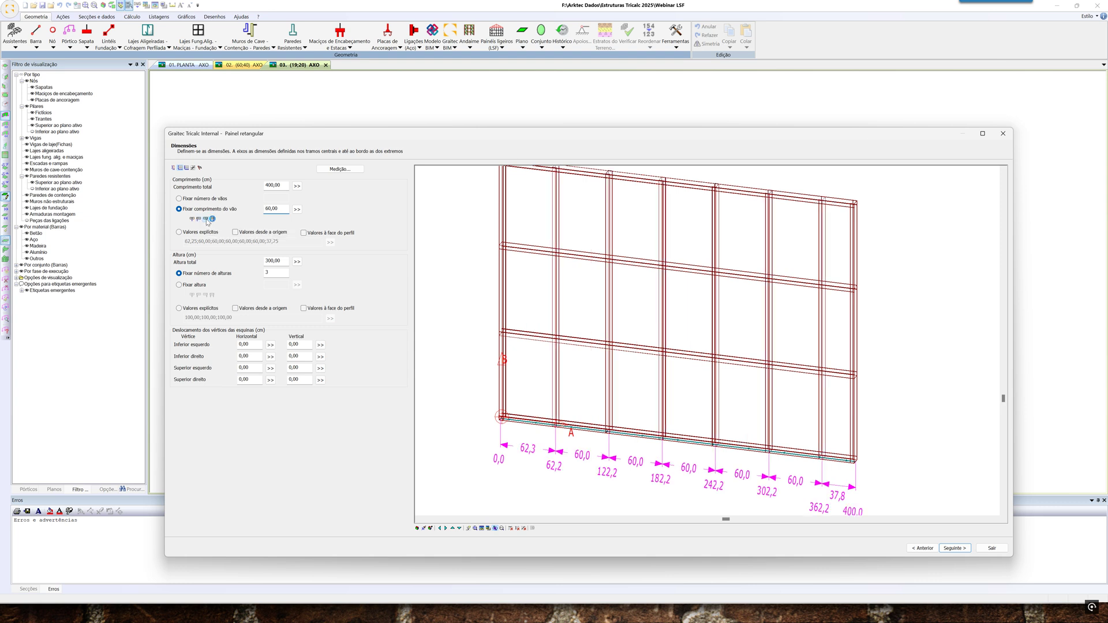
{"action": "left_click", "coordinate": [211, 220]}
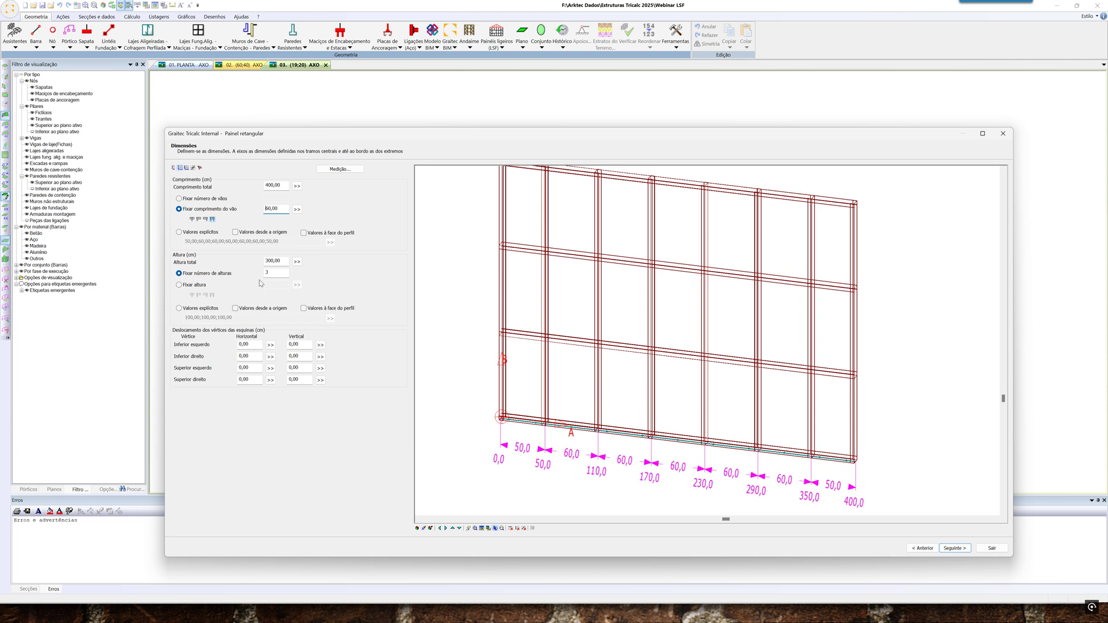
Switch the panel's height division to a fixed height of 100 cm, adjusted at both ends
{"action": "left_click", "coordinate": [280, 261]}
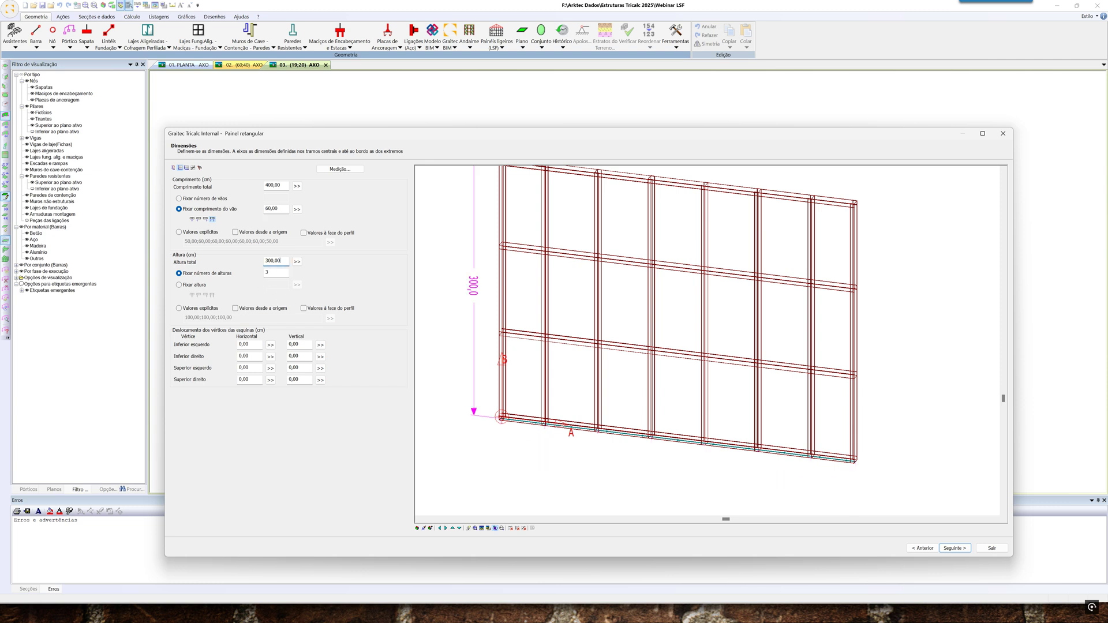
{"action": "middle_click_drag", "start_coordinate": [500, 325], "coordinate": [517, 364]}
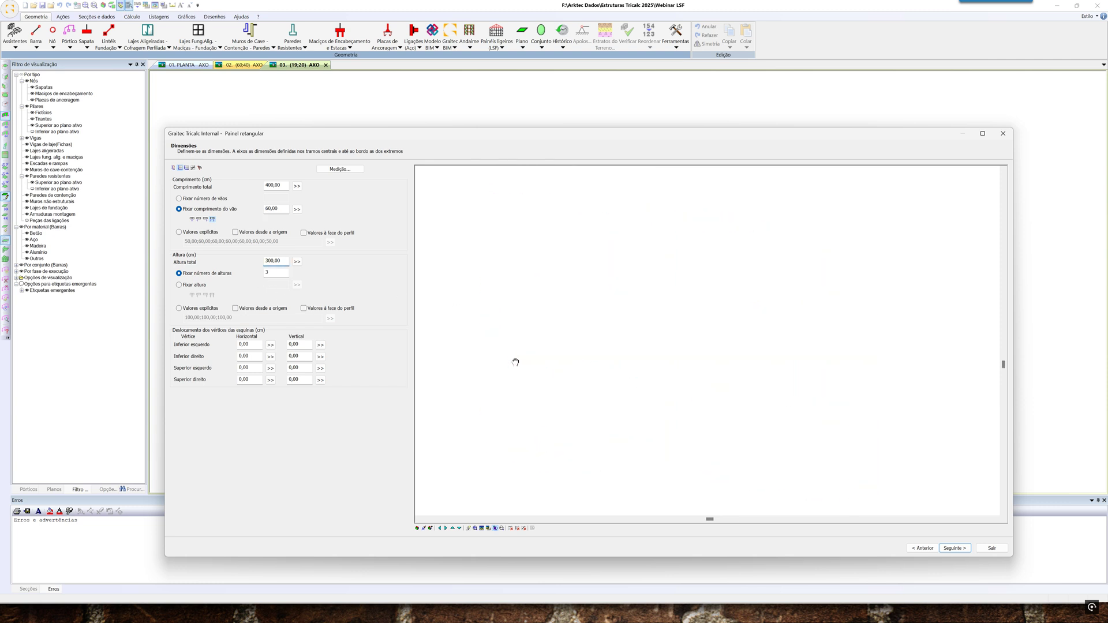
{"action": "left_click", "coordinate": [278, 273]}
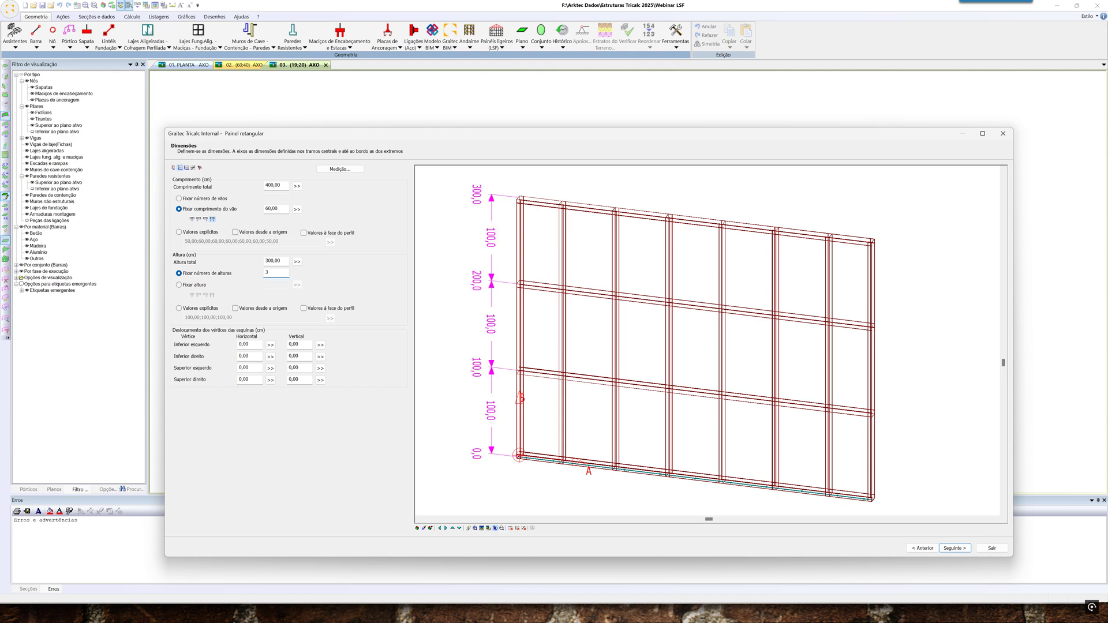
{"action": "left_click", "coordinate": [199, 285]}
{"action": "type", "text": "100"}
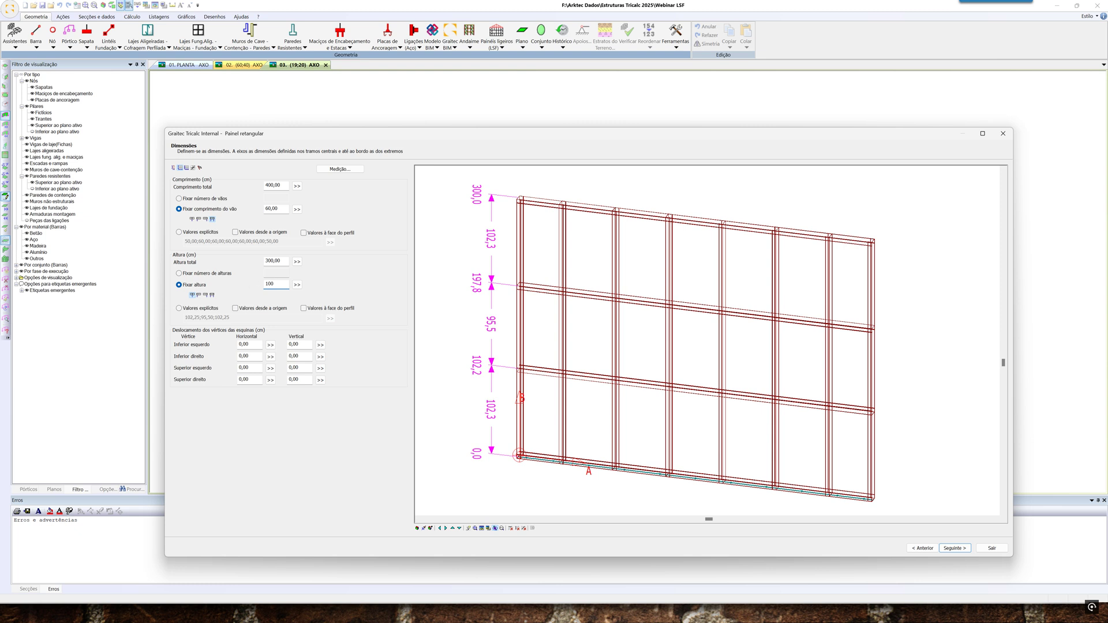
{"action": "left_click", "coordinate": [212, 296]}
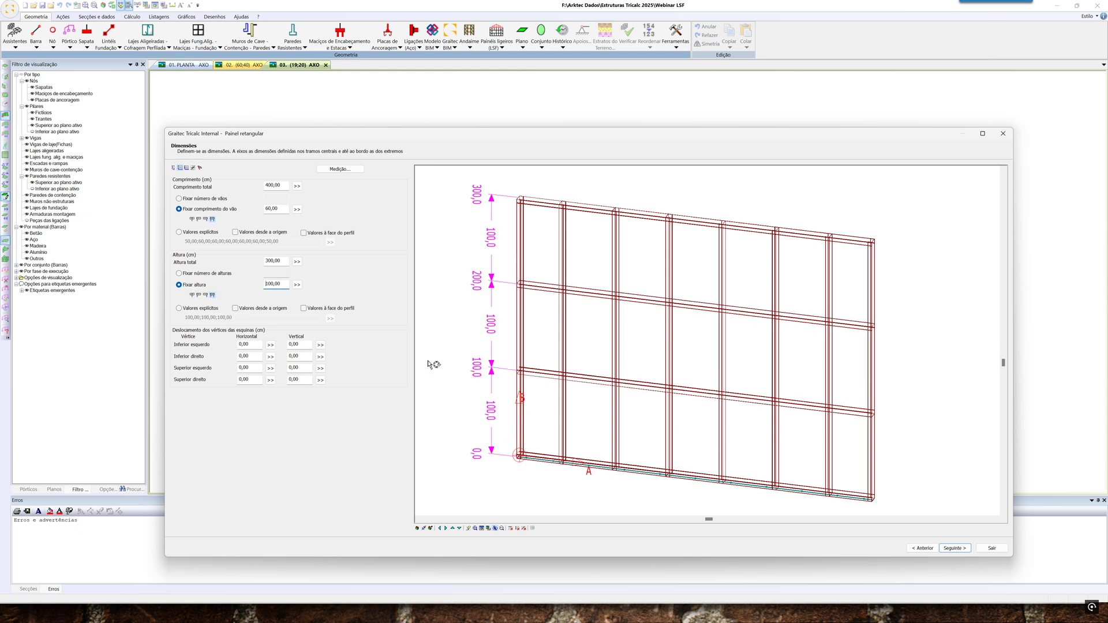
Try adjusting the fixed heights at the end, start and centre, and return the adjustment to both ends
{"action": "left_click", "coordinate": [208, 296]}
{"action": "left_click", "coordinate": [199, 295]}
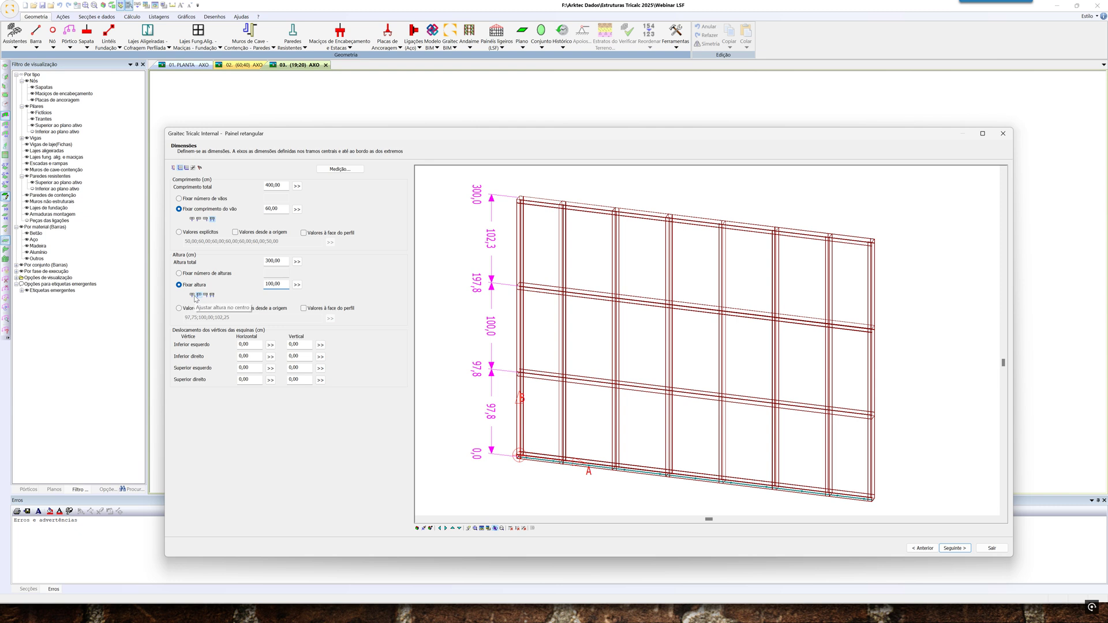
{"action": "left_click", "coordinate": [194, 295]}
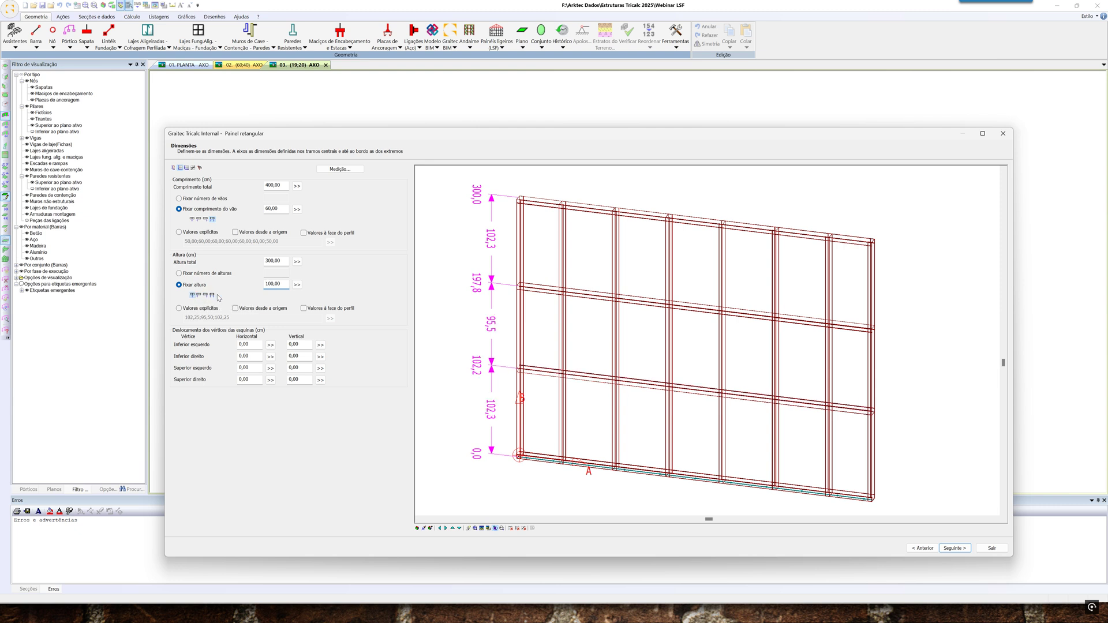
{"action": "left_click", "coordinate": [213, 296]}
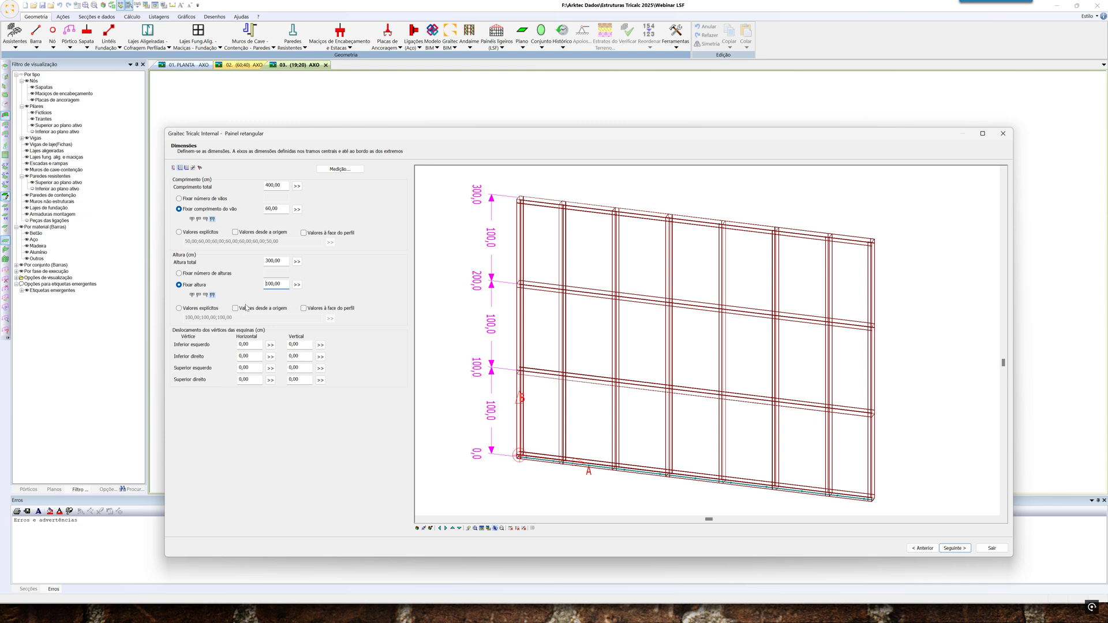
Try displacing the lower-left corner vertex 120 cm horizontally and vertically, and the lower-right vertex -100 cm vertically
{"action": "left_click_drag", "start_coordinate": [251, 345], "coordinate": [222, 344]}
{"action": "type", "text": "120"}
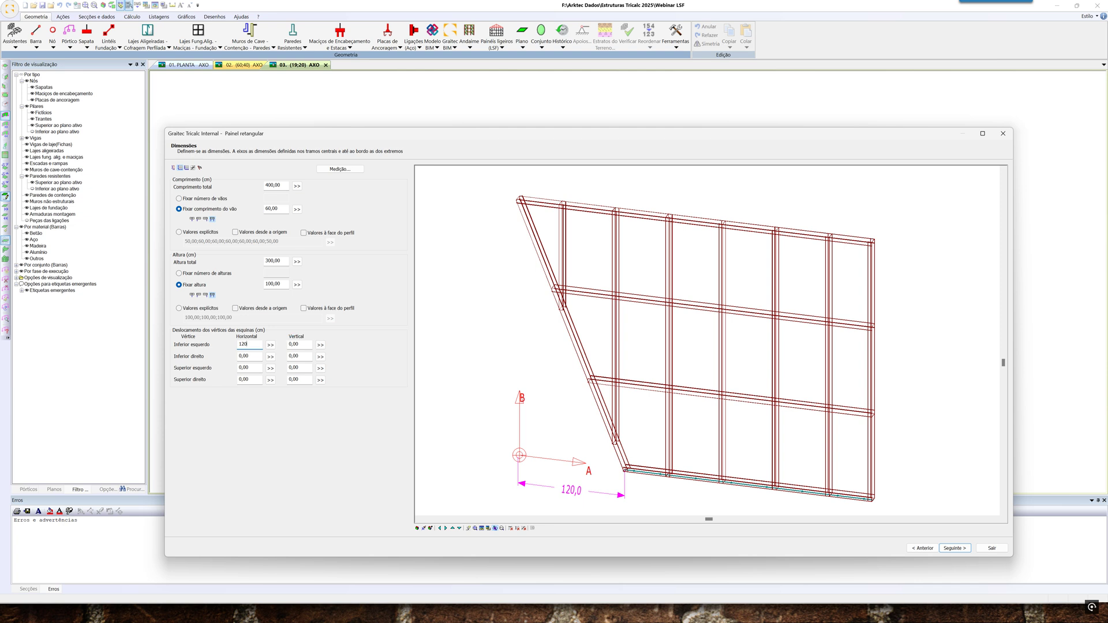
{"action": "key", "text": "Tab"}
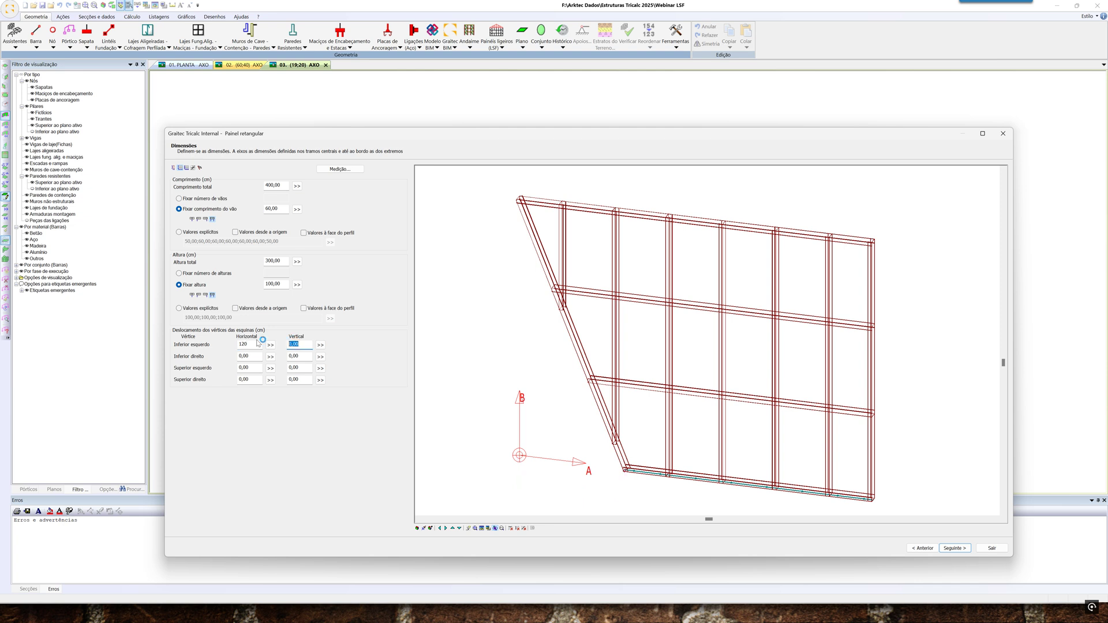
{"action": "type", "text": "120"}
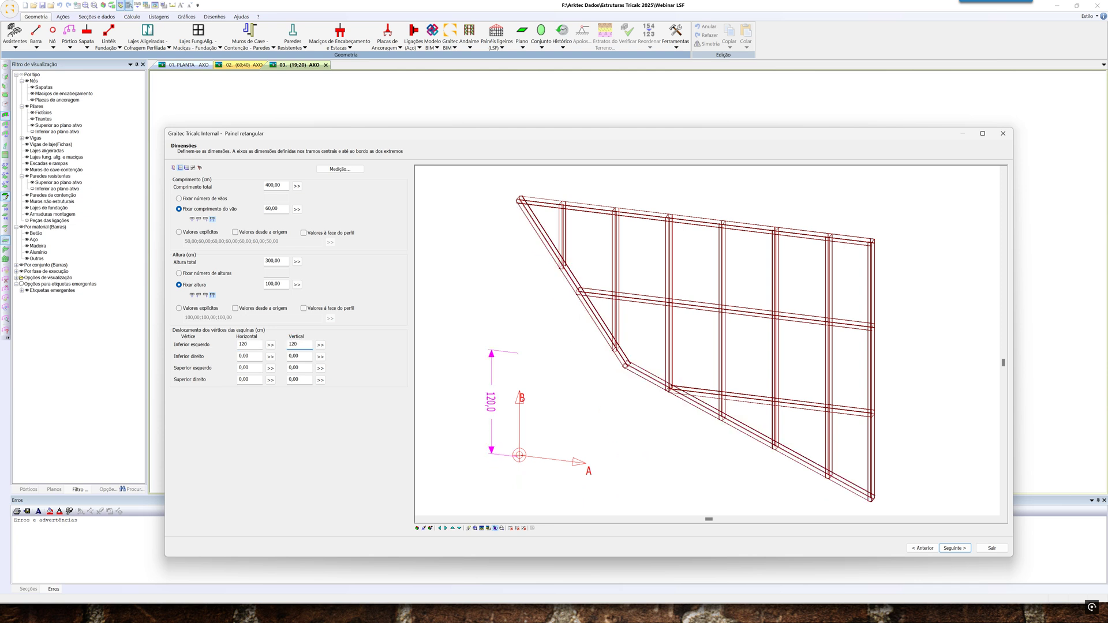
{"action": "left_click", "coordinate": [293, 356]}
{"action": "type", "text": "-100"}
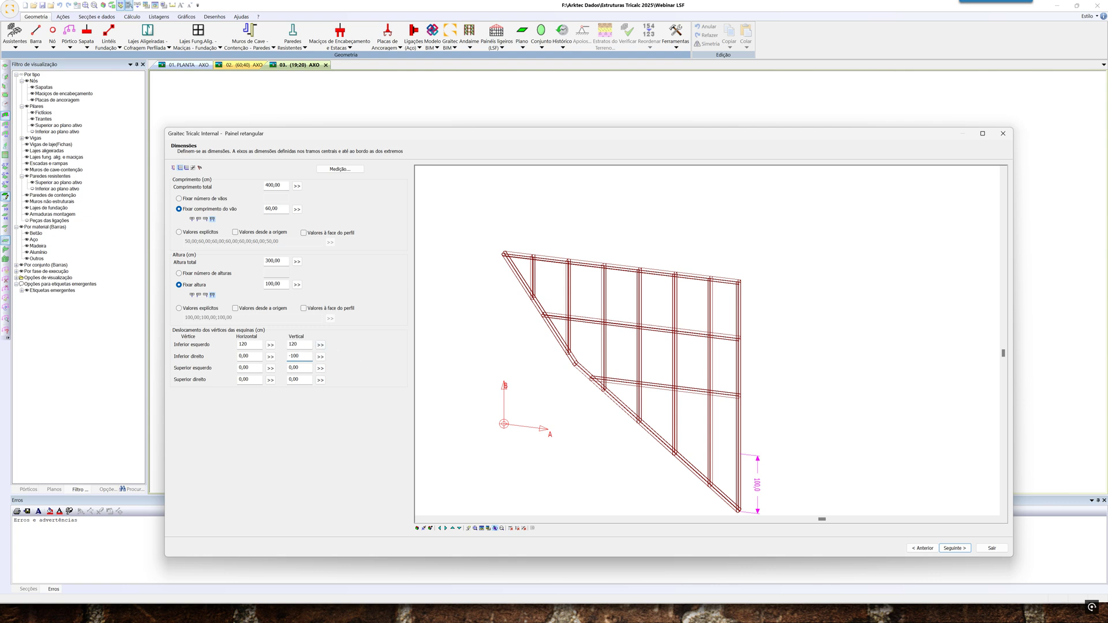
Reset the displacements of both lower corner vertices to 0
{"action": "type", "text": "0"}
{"action": "left_click_drag", "start_coordinate": [303, 344], "coordinate": [236, 344]}
{"action": "type", "text": "00"}
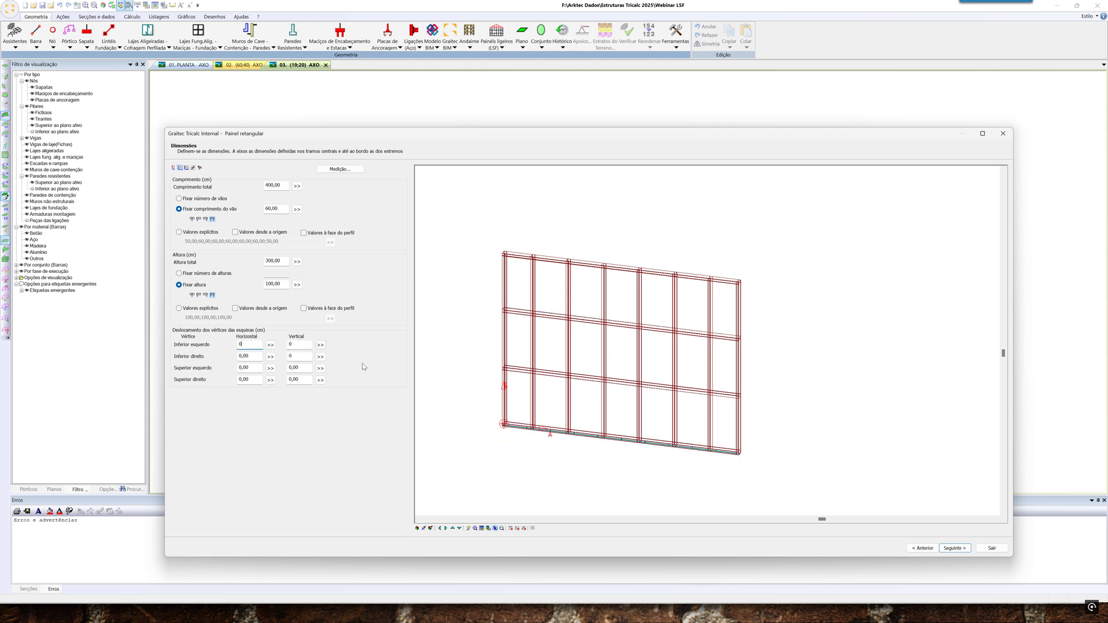
Try taking the panel's total length from the model, measured to the far base support along the X axis
{"action": "middle_click_drag", "start_coordinate": [522, 352], "coordinate": [545, 358]}
{"action": "scroll", "coordinate": [569, 306], "scroll_direction": "up", "scroll_amount": 2}
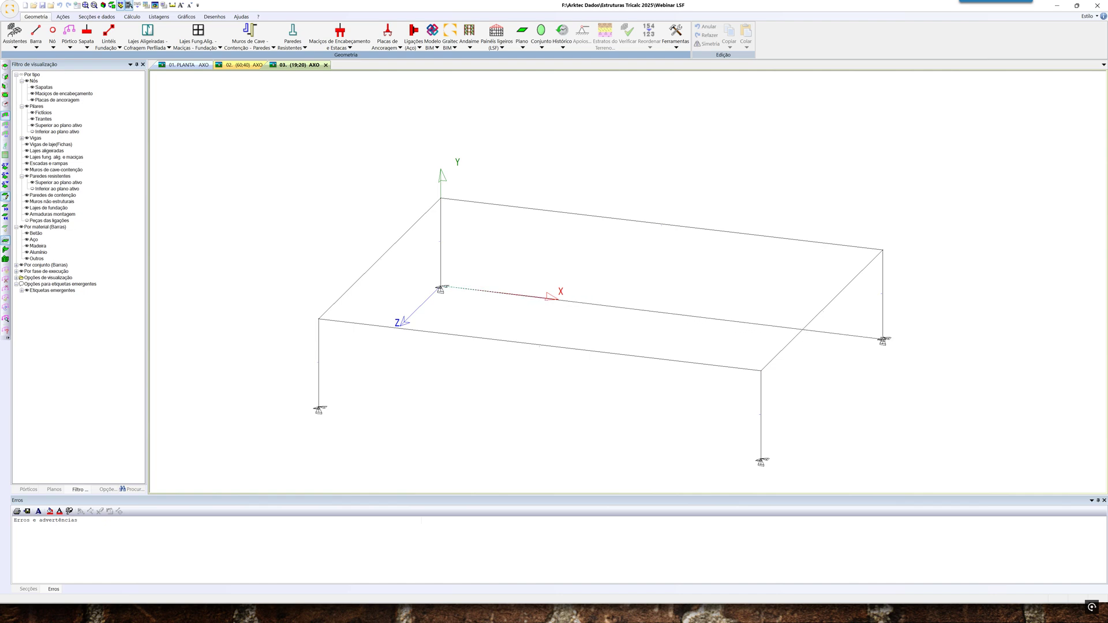
{"action": "left_click", "coordinate": [883, 339]}
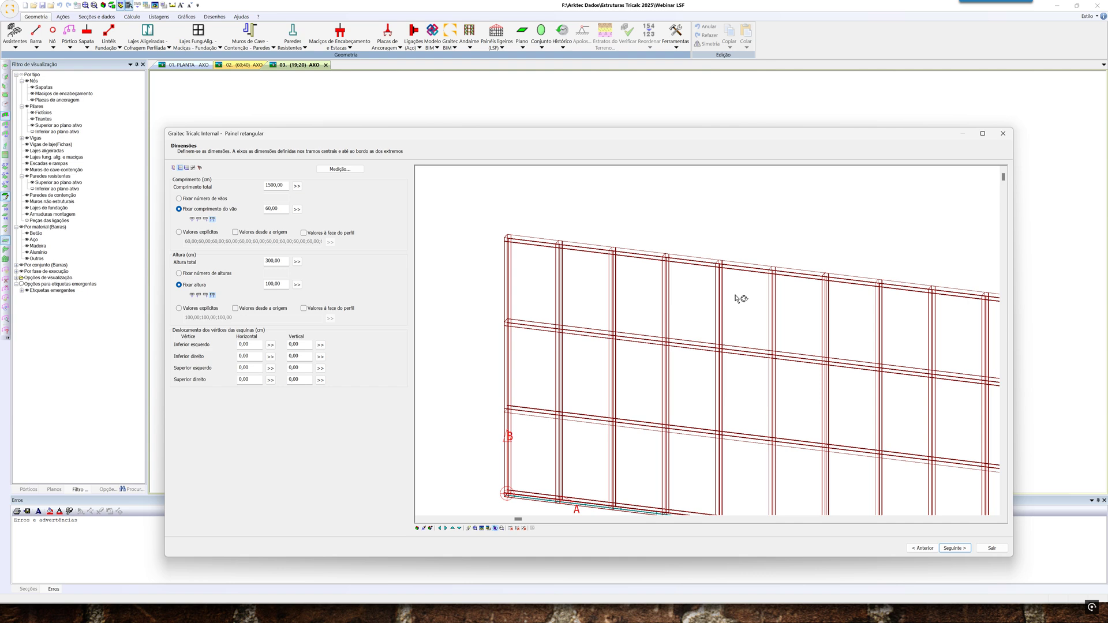
Examine the lengthened panel from end to end and check its measurement list of bars and screws
{"action": "middle_click_drag", "start_coordinate": [770, 321], "coordinate": [747, 275]}
{"action": "mouse_move", "coordinate": [729, 328]}
{"action": "middle_mouse_down"}
{"action": "mouse_move", "coordinate": [749, 326]}
{"action": "mouse_move", "coordinate": [685, 327]}
{"action": "mouse_move", "coordinate": [719, 347]}
{"action": "middle_mouse_up"}
{"action": "scroll", "coordinate": [741, 332], "scroll_direction": "down", "scroll_amount": 1}
{"action": "scroll", "coordinate": [753, 349], "scroll_direction": "down", "scroll_amount": 1}
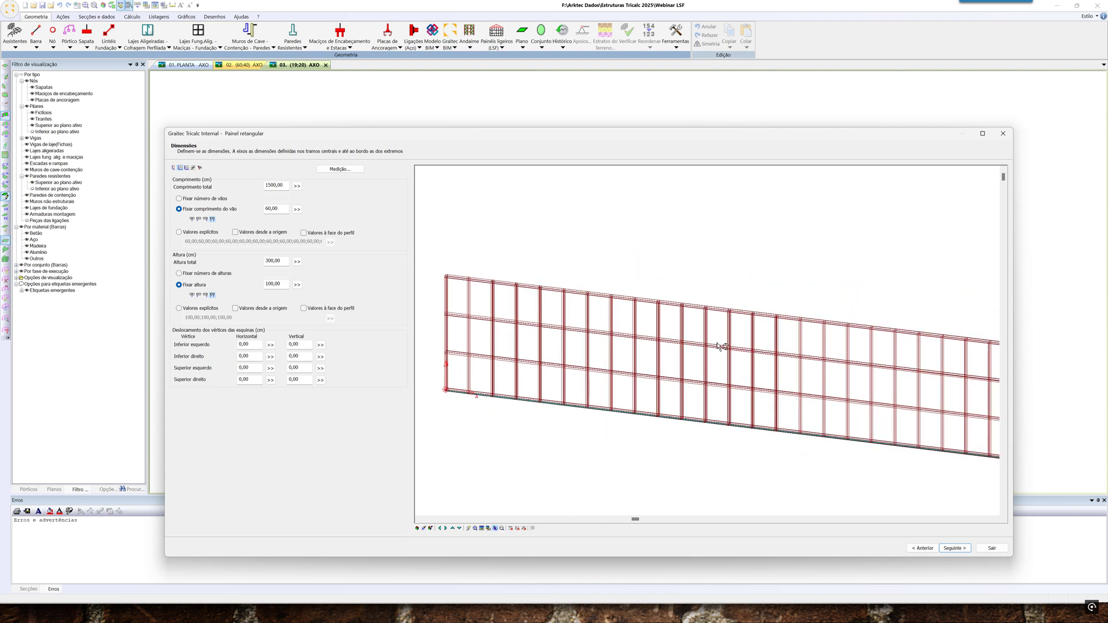
{"action": "scroll", "coordinate": [722, 347], "scroll_direction": "down", "scroll_amount": 1}
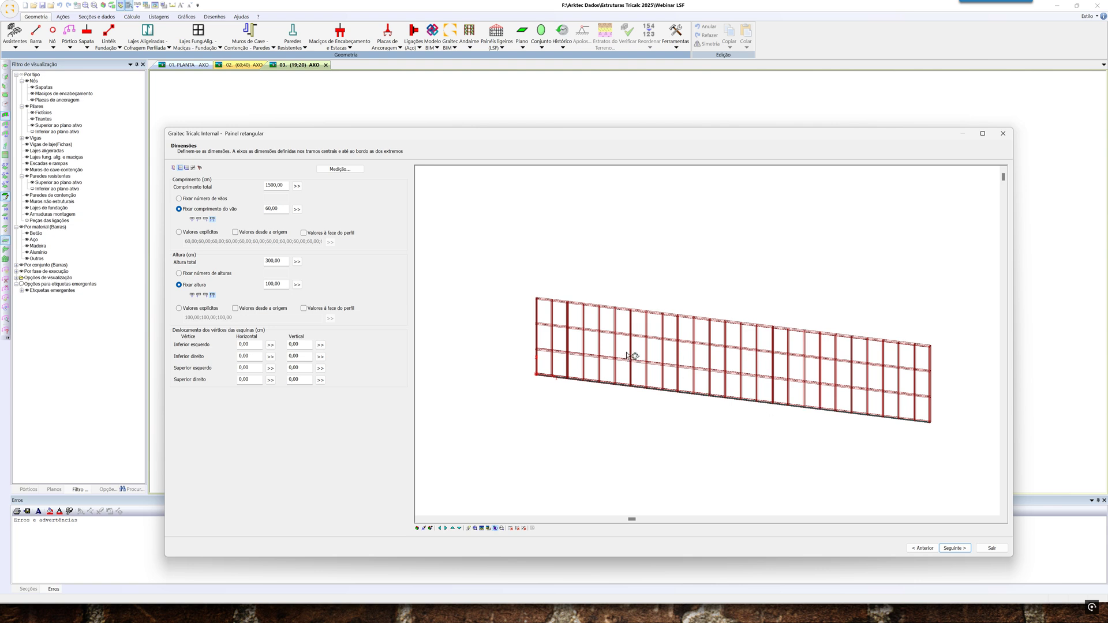
{"action": "middle_click_drag", "start_coordinate": [660, 346], "coordinate": [631, 336]}
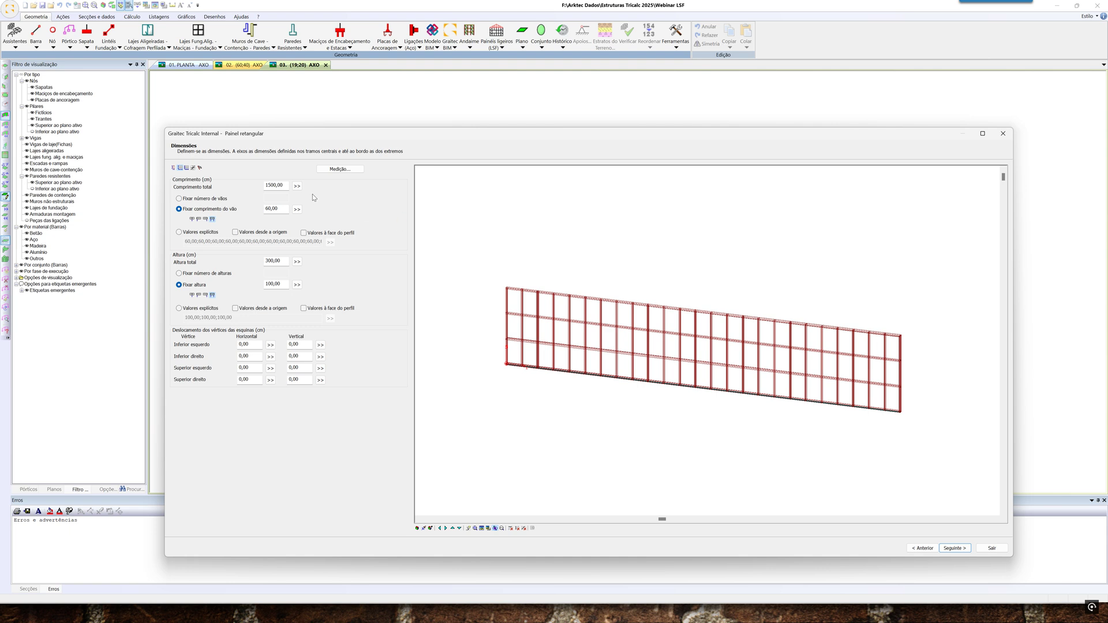
{"action": "left_click", "coordinate": [340, 169]}
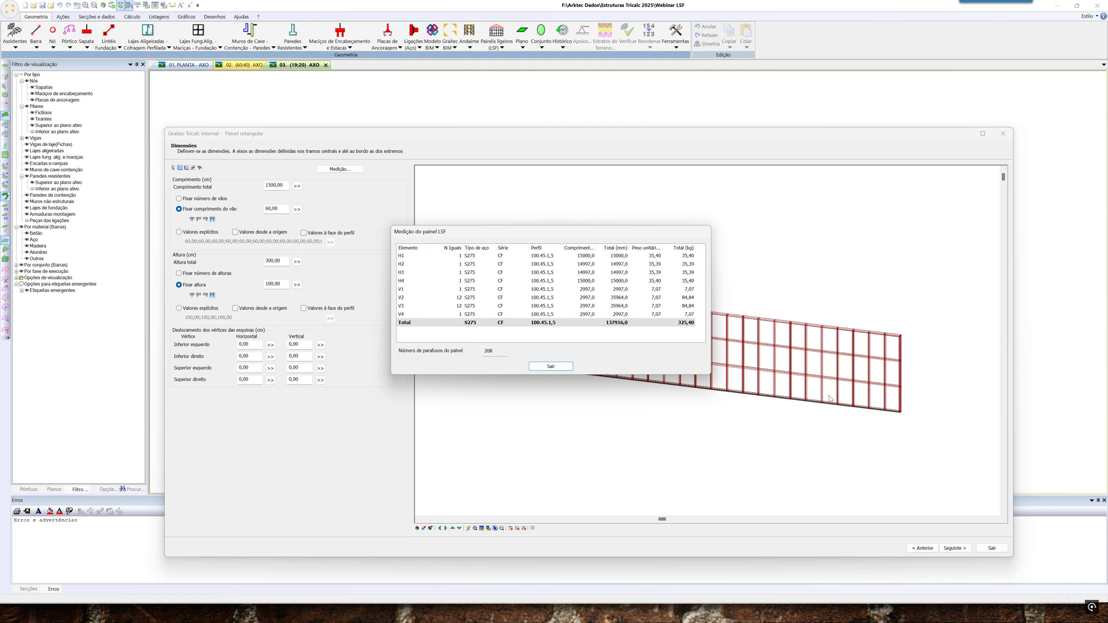
{"action": "left_click", "coordinate": [551, 366]}
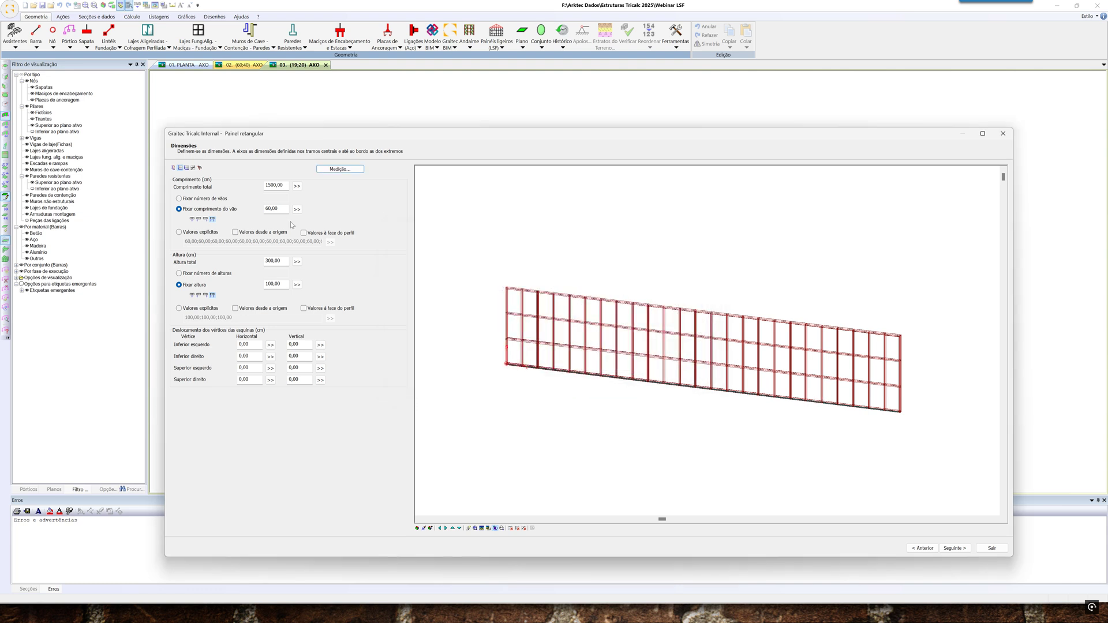
Set the panel's total length to 400 cm and review its measurement list
{"action": "type", "text": "400"}
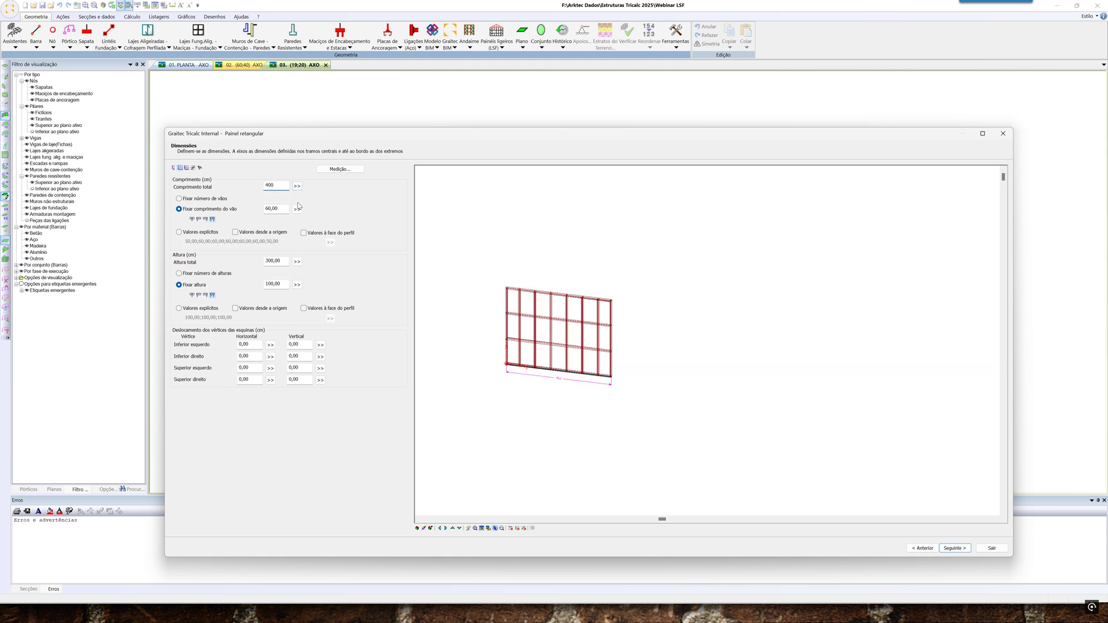
{"action": "left_click", "coordinate": [346, 170]}
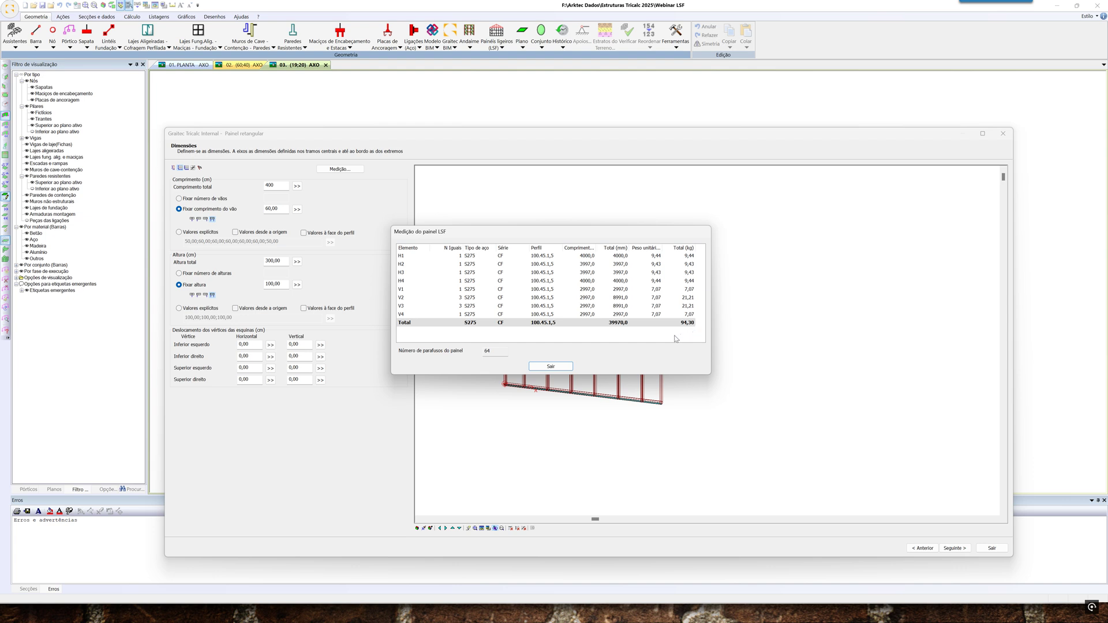
{"action": "left_click", "coordinate": [564, 367]}
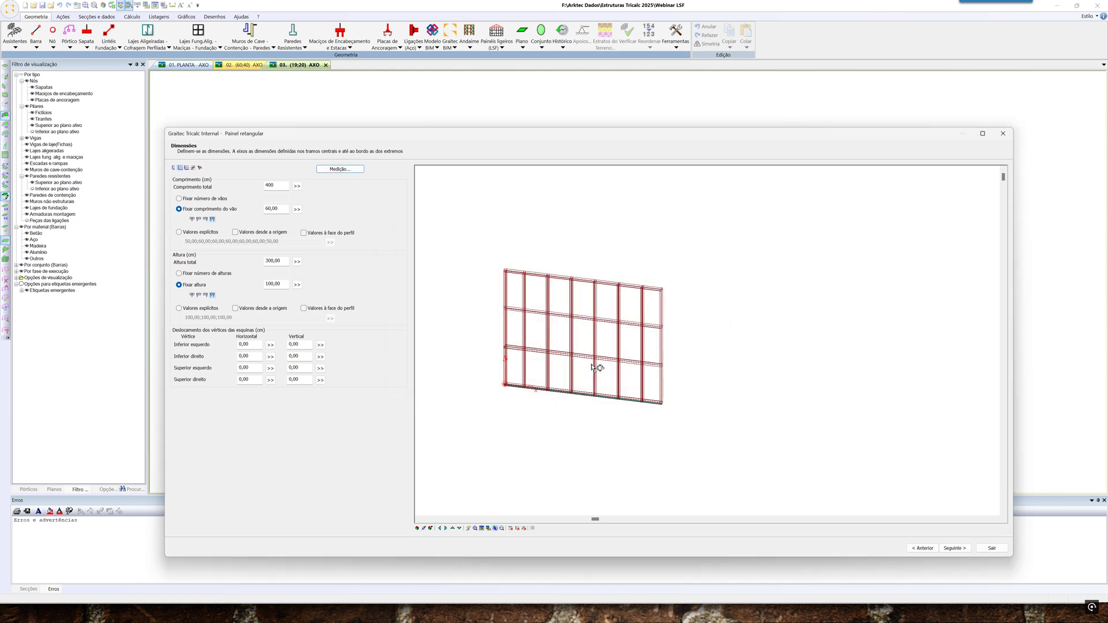
Open the individual bay dimensions and examine the panel's vertical profiles along the base
{"action": "scroll", "coordinate": [662, 374], "scroll_direction": "up", "scroll_amount": 2}
{"action": "middle_click_drag", "start_coordinate": [662, 371], "coordinate": [690, 392]}
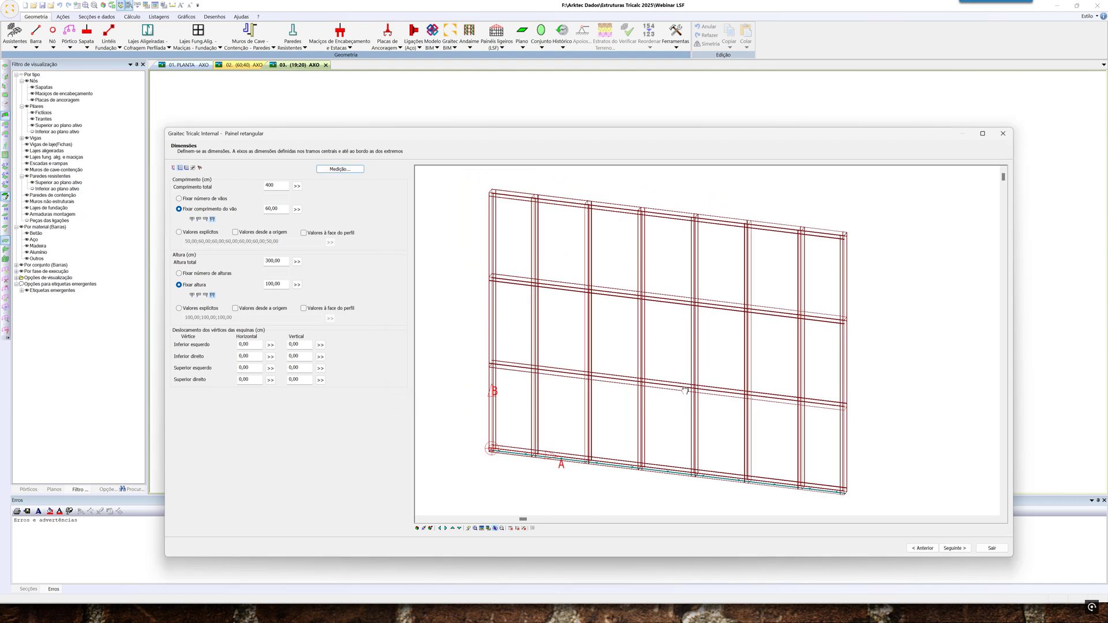
{"action": "left_click", "coordinate": [186, 168]}
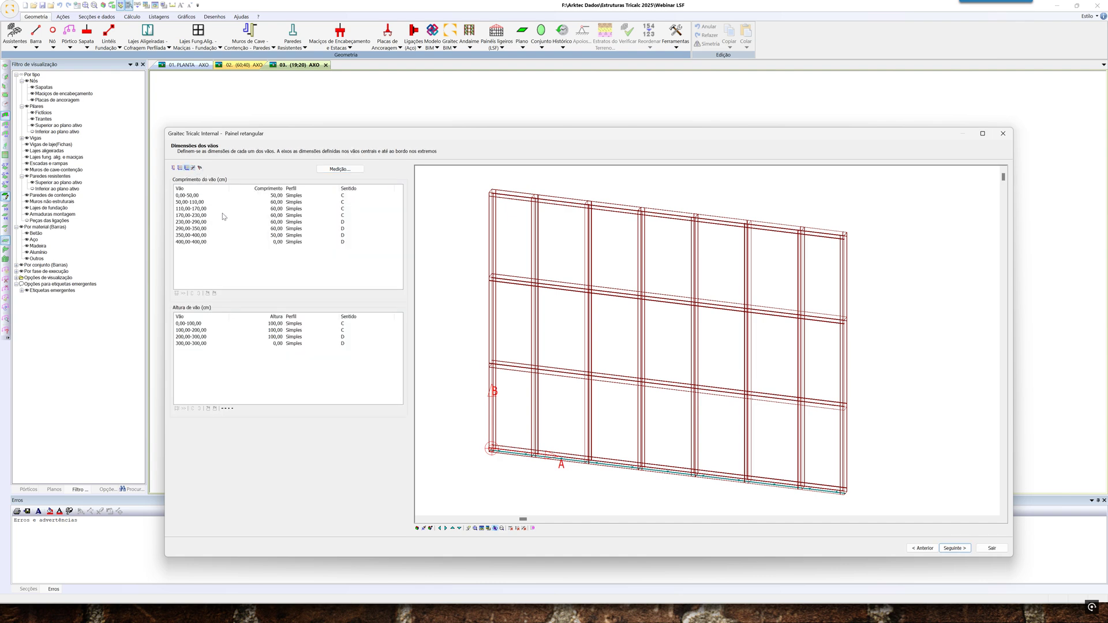
{"action": "scroll", "coordinate": [554, 453], "scroll_direction": "up", "scroll_amount": 1}
{"action": "scroll", "coordinate": [604, 462], "scroll_direction": "up", "scroll_amount": 3}
{"action": "scroll", "coordinate": [604, 461], "scroll_direction": "up", "scroll_amount": 3}
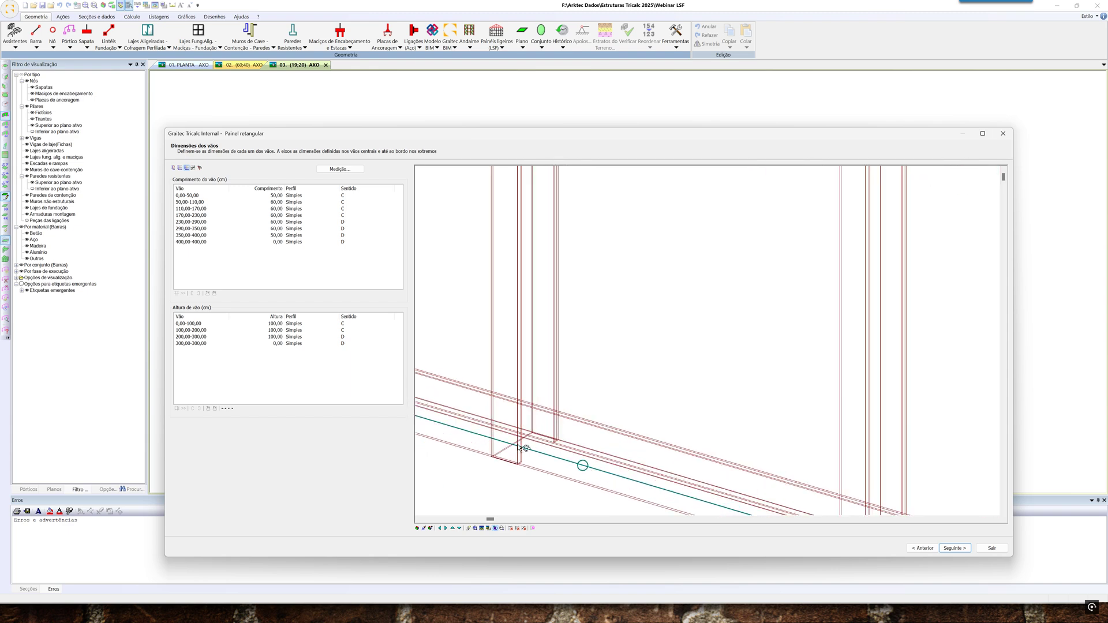
{"action": "left_click", "coordinate": [274, 223]}
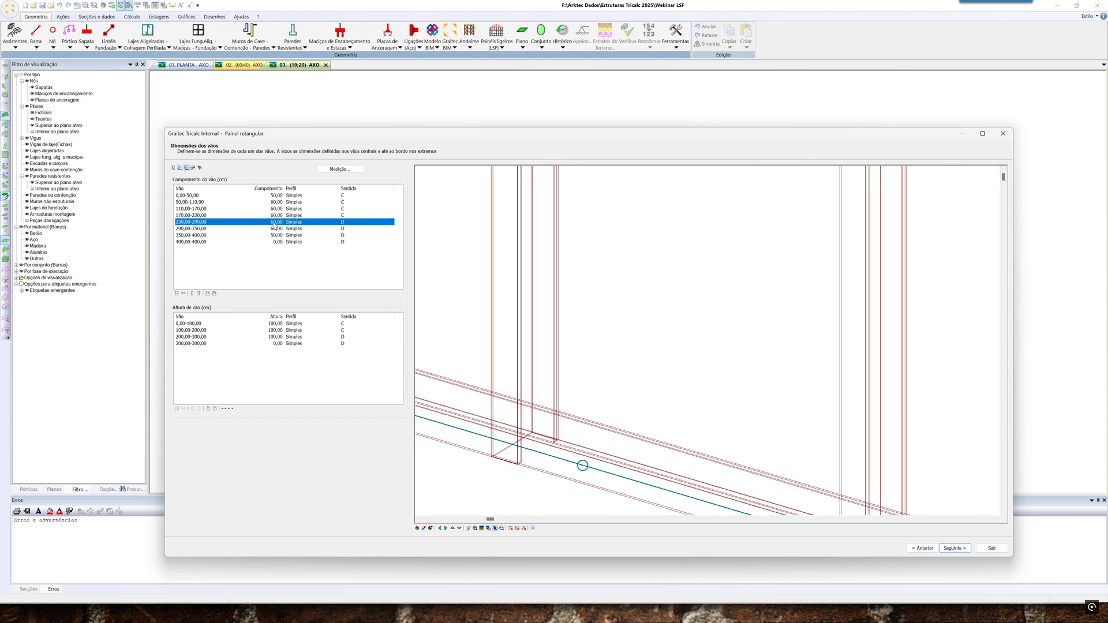
{"action": "key", "text": "Escape"}
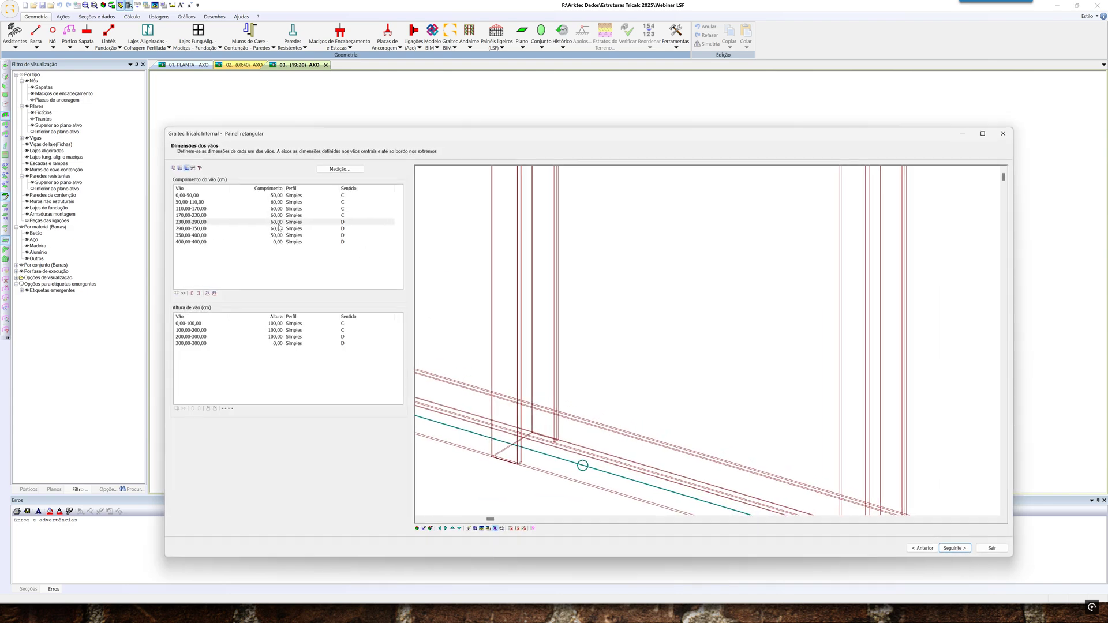
{"action": "scroll", "coordinate": [545, 372], "scroll_direction": "down", "scroll_amount": 3}
{"action": "scroll", "coordinate": [545, 373], "scroll_direction": "down", "scroll_amount": 2}
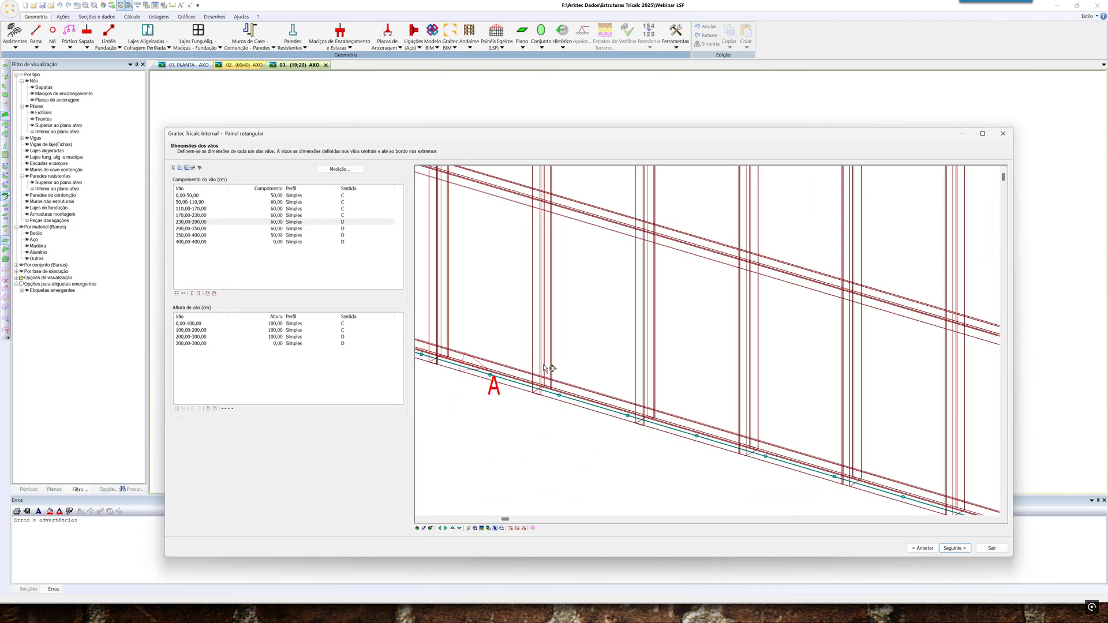
Try a double profile (Duplo) on the 230–290 cm bay and inspect its base in solid and wireframe display
{"action": "left_click", "coordinate": [299, 222]}
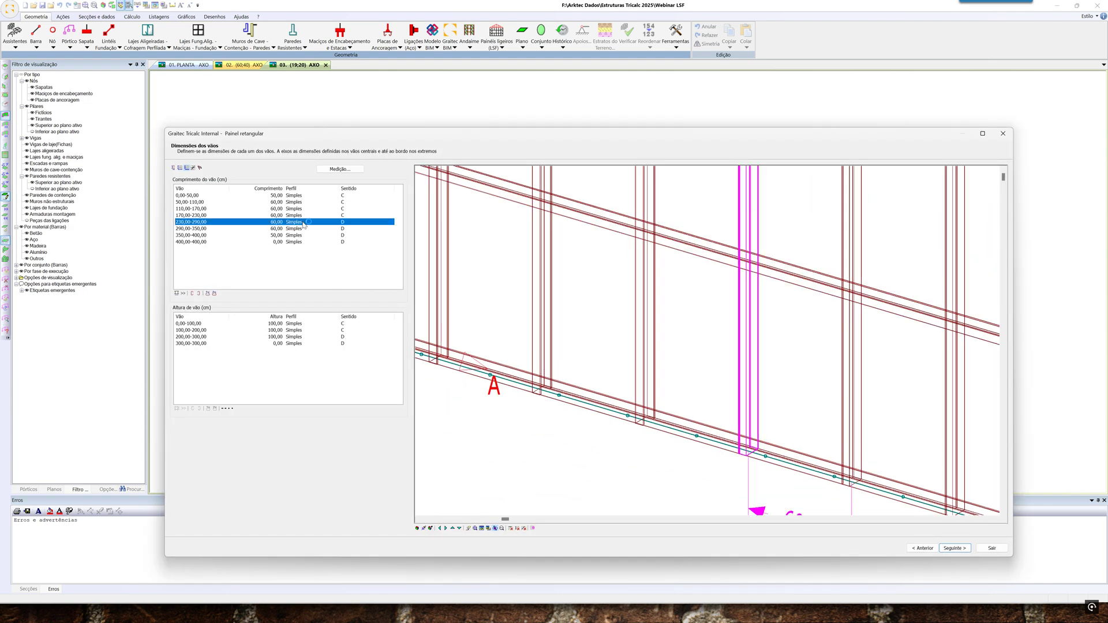
{"action": "scroll", "coordinate": [709, 441], "scroll_direction": "up", "scroll_amount": 3}
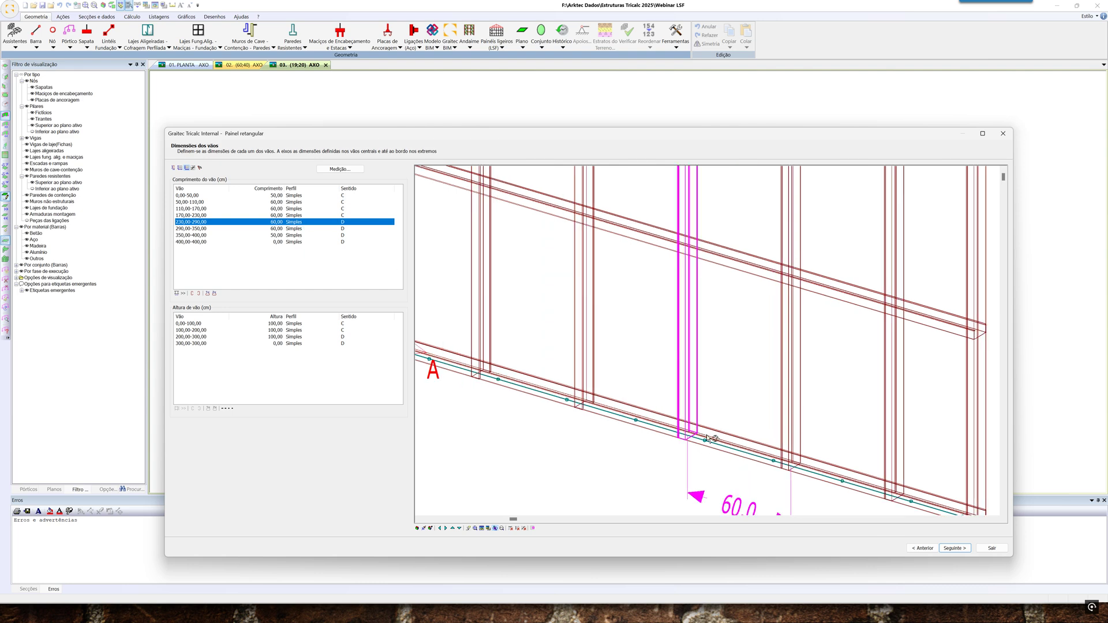
{"action": "scroll", "coordinate": [709, 441], "scroll_direction": "up", "scroll_amount": 2}
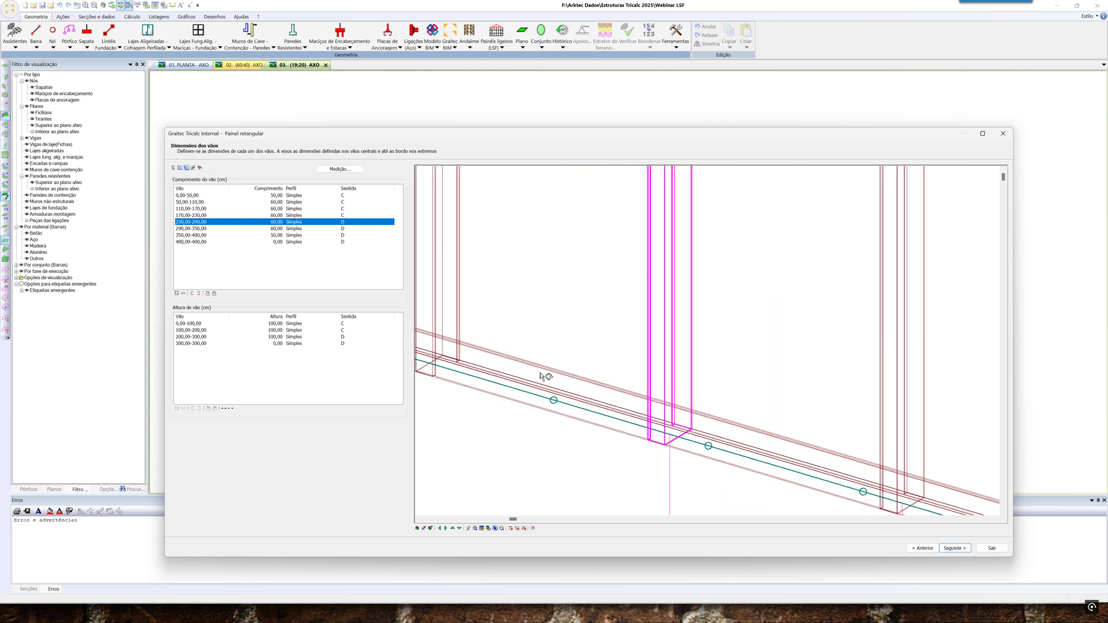
{"action": "double_click", "coordinate": [300, 223]}
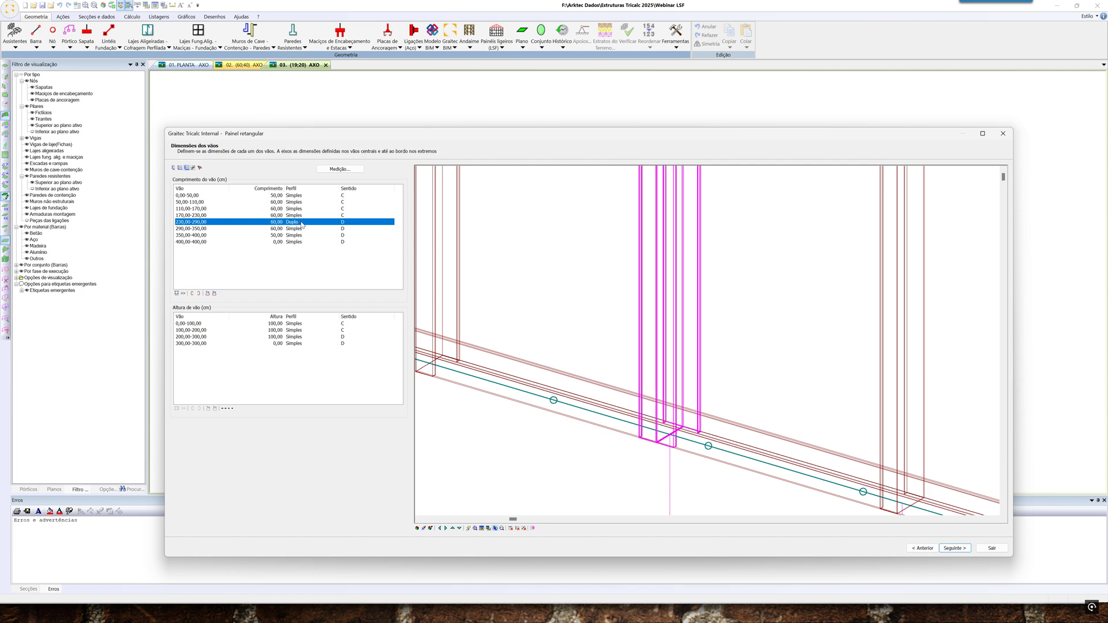
{"action": "mouse_move", "coordinate": [661, 452]}
{"action": "middle_mouse_down", "text": "shift"}
{"action": "mouse_move", "coordinate": [644, 449]}
{"action": "mouse_move", "coordinate": [682, 451]}
{"action": "mouse_move", "coordinate": [658, 452]}
{"action": "middle_mouse_up", "text": "shift"}
{"action": "scroll", "coordinate": [604, 421], "scroll_direction": "up", "scroll_amount": 1}
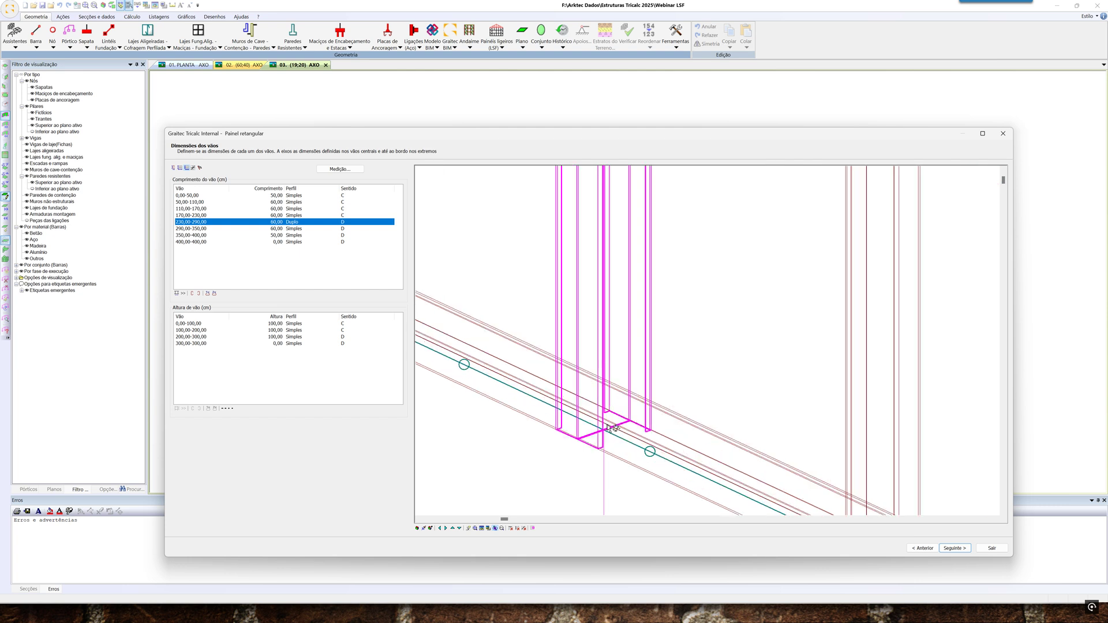
{"action": "left_click", "coordinate": [482, 528]}
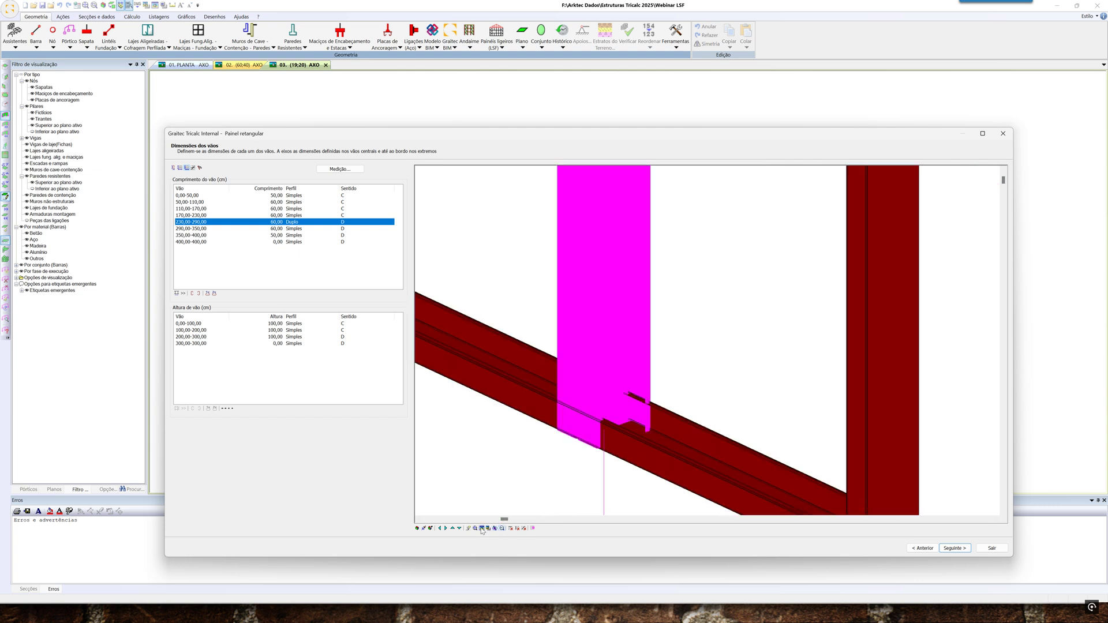
{"action": "left_click", "coordinate": [482, 528]}
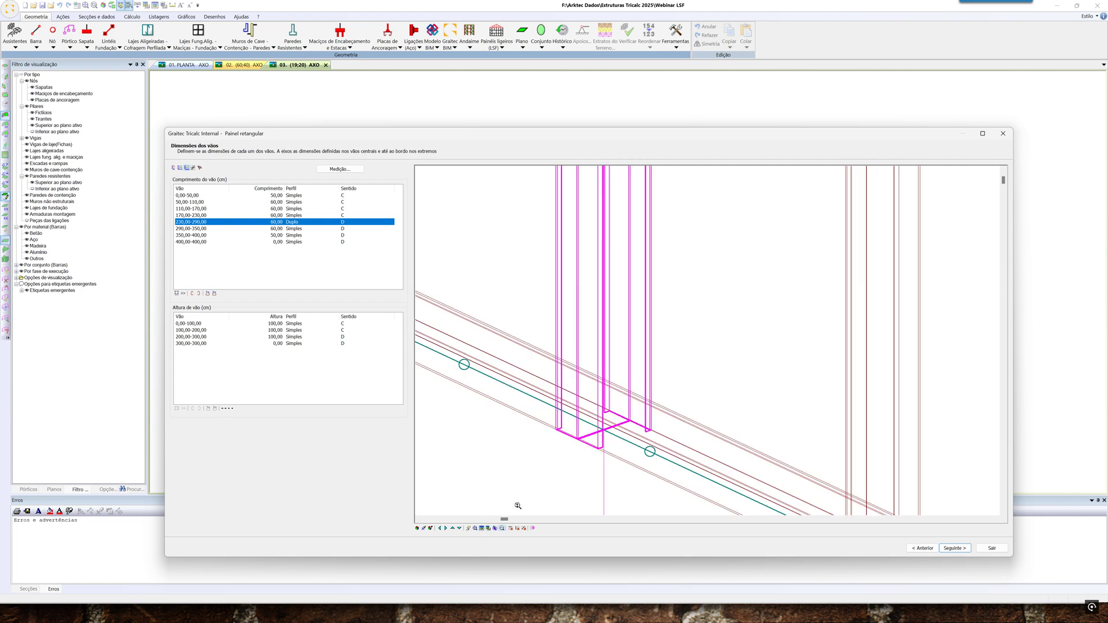
Try direction C for the double profile of the 230–290 cm bay and inspect its facing sections up close
{"action": "left_click", "coordinate": [344, 222]}
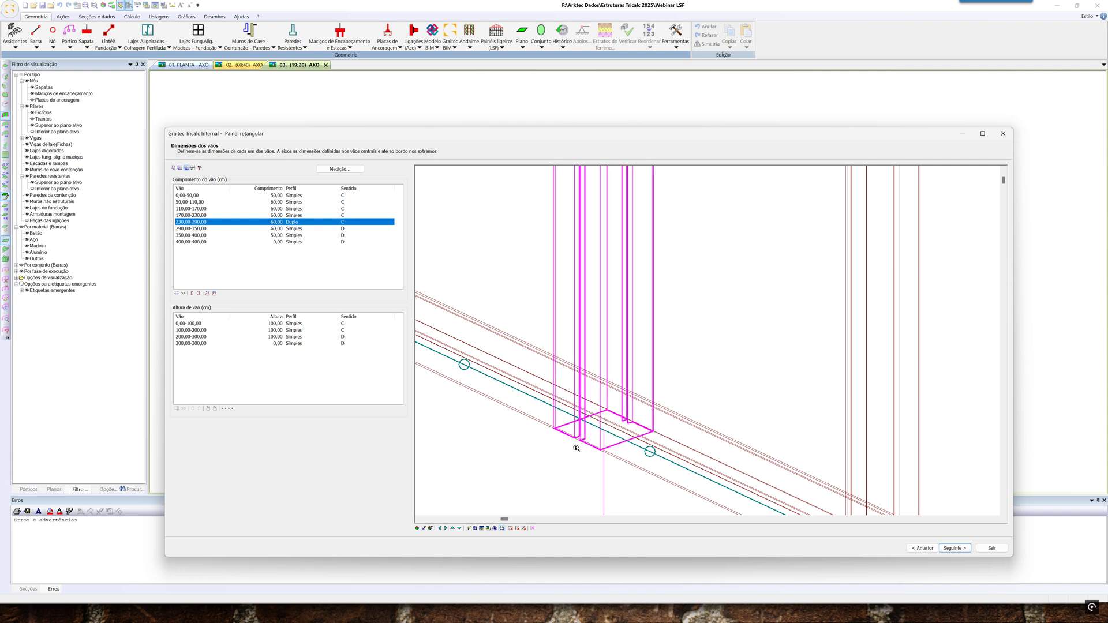
{"action": "scroll", "coordinate": [577, 444], "scroll_direction": "up", "scroll_amount": 3}
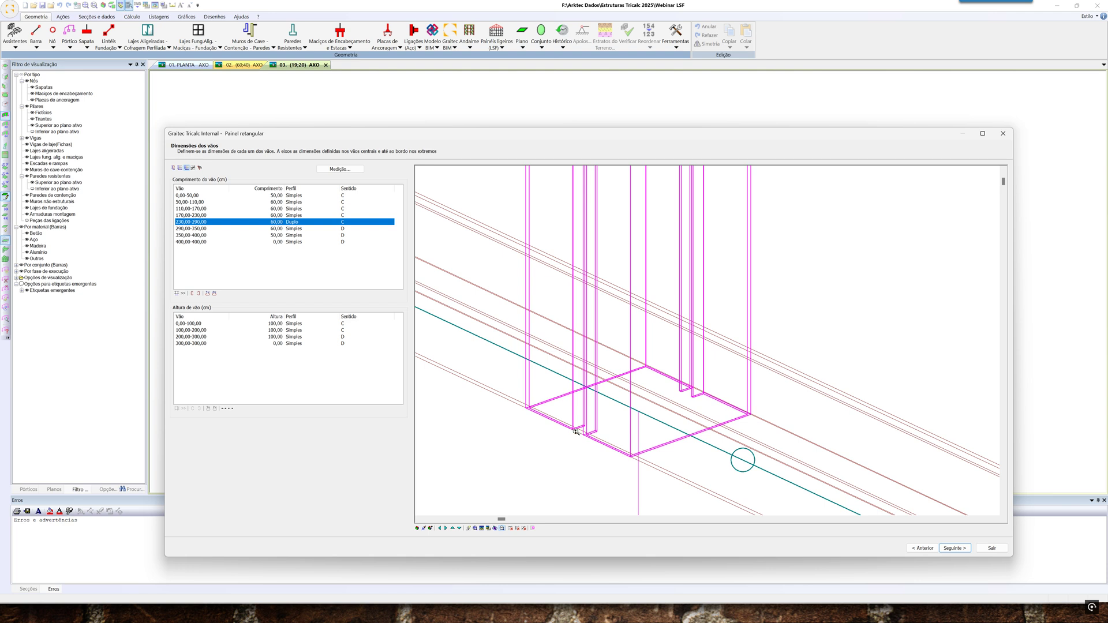
{"action": "scroll", "coordinate": [577, 433], "scroll_direction": "down", "scroll_amount": 3}
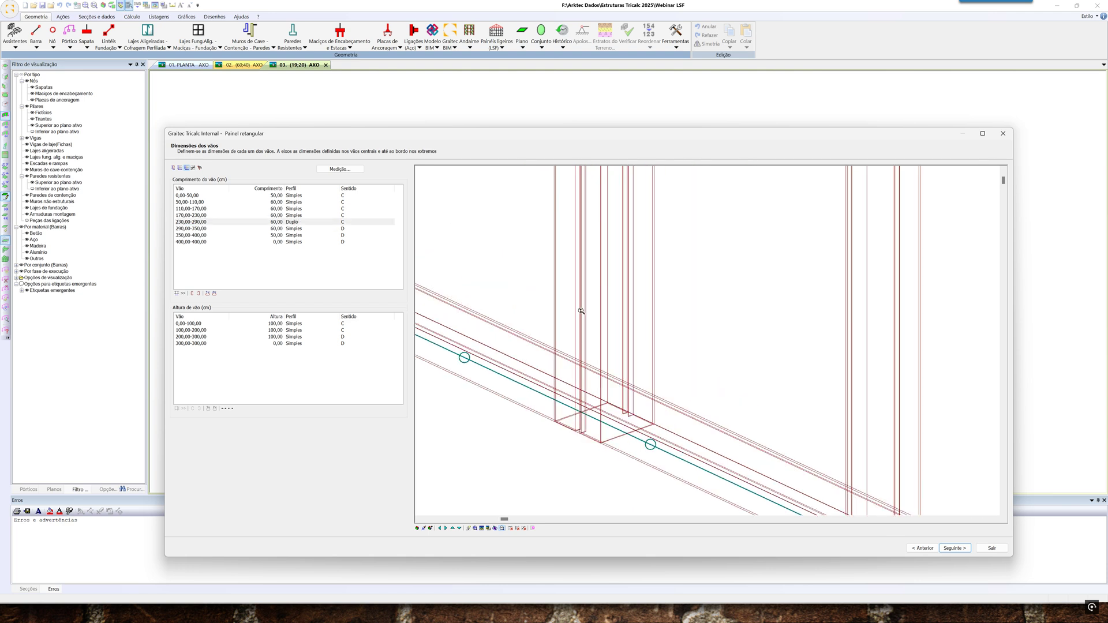
Return the 230–290 cm bay to a single profile (Simples) and try its direction as D and C
{"action": "left_click", "coordinate": [293, 224]}
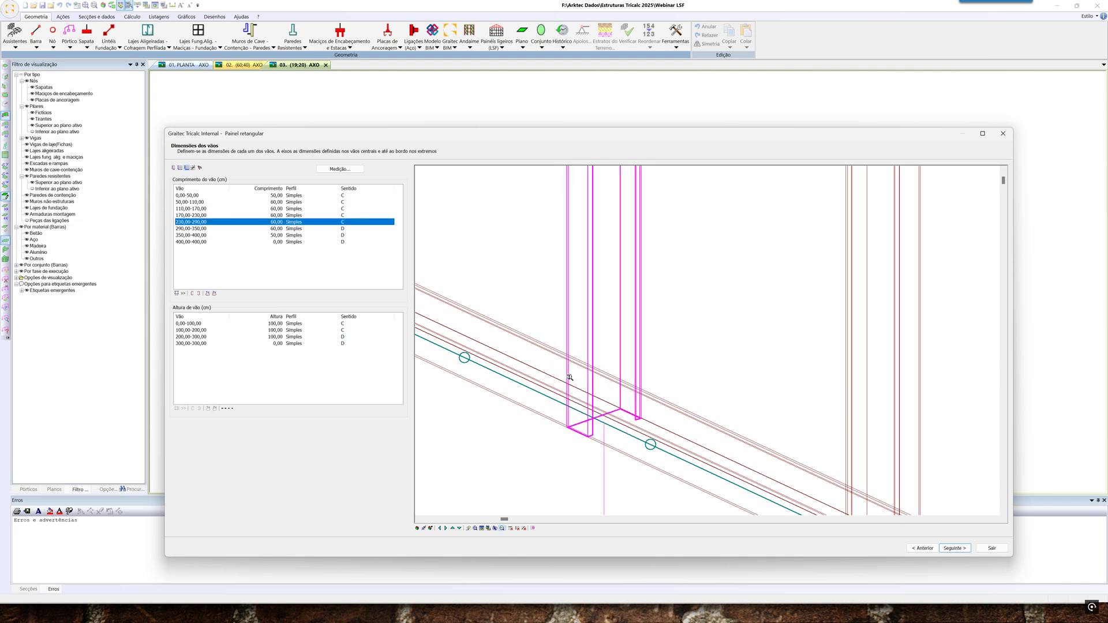
{"action": "left_click", "coordinate": [350, 224]}
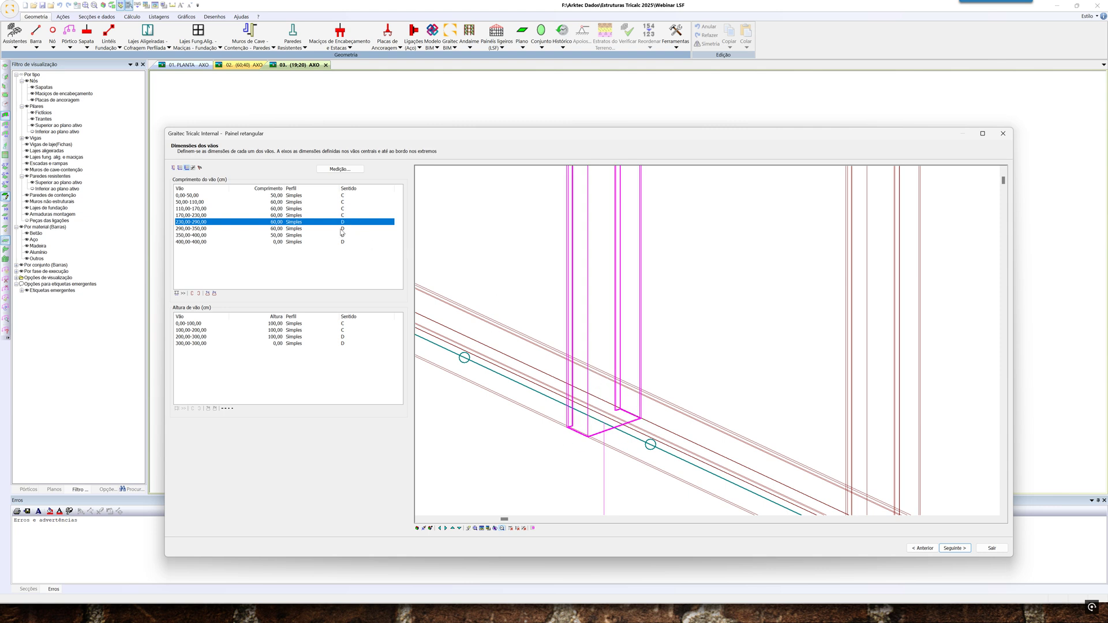
{"action": "left_click", "coordinate": [350, 225]}
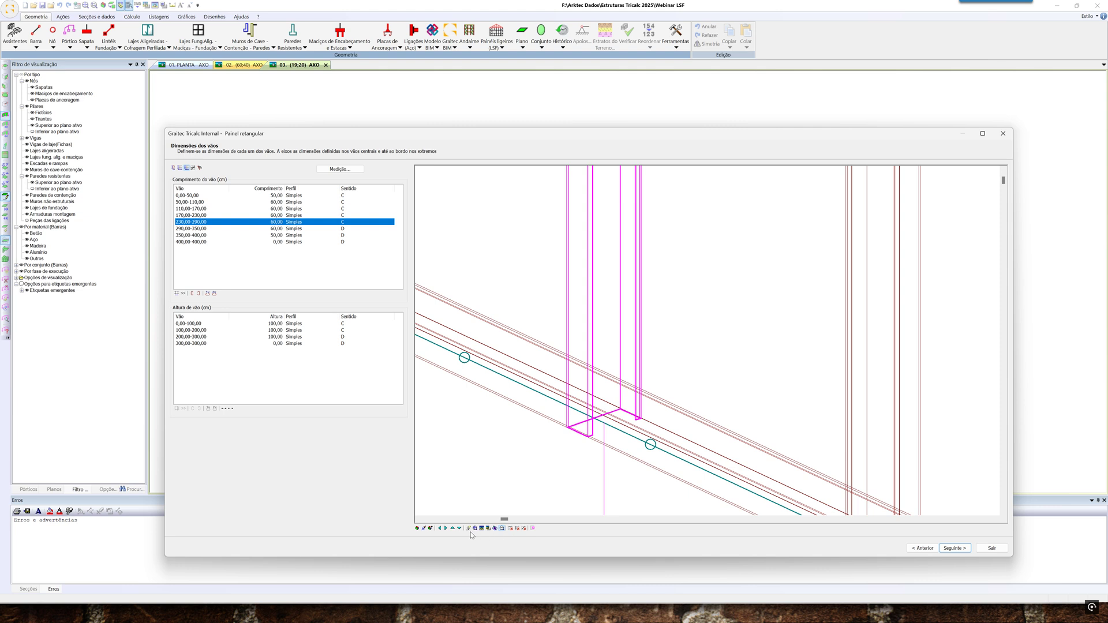
Set the 230–290 cm bay's direction to D, try Duplo again and restore its profile to Simples
{"action": "left_click", "coordinate": [198, 294]}
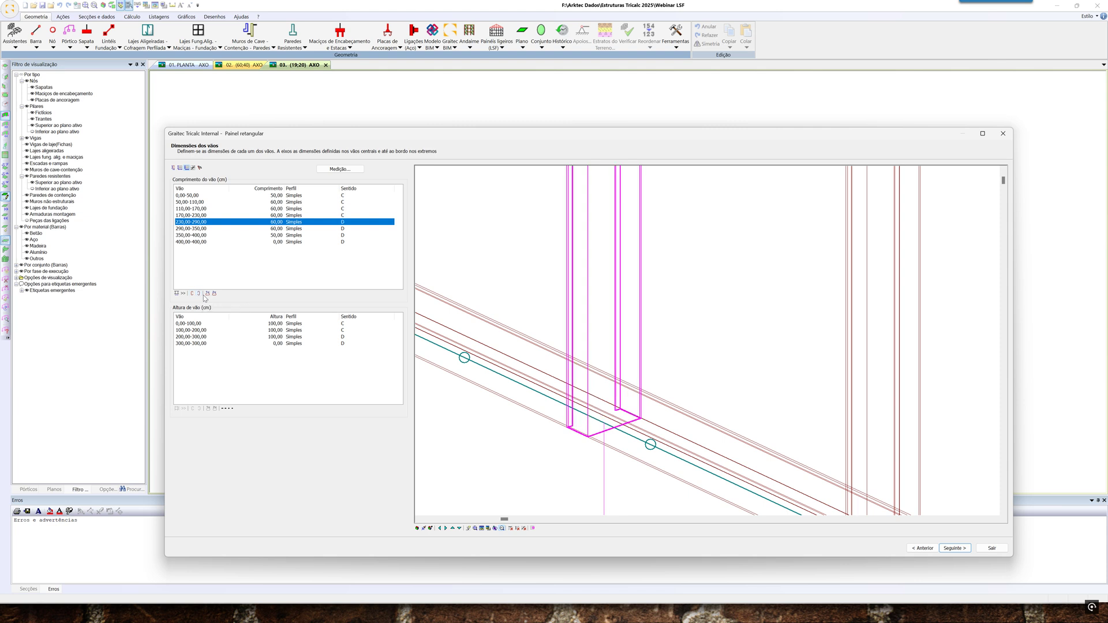
{"action": "left_click", "coordinate": [214, 294]}
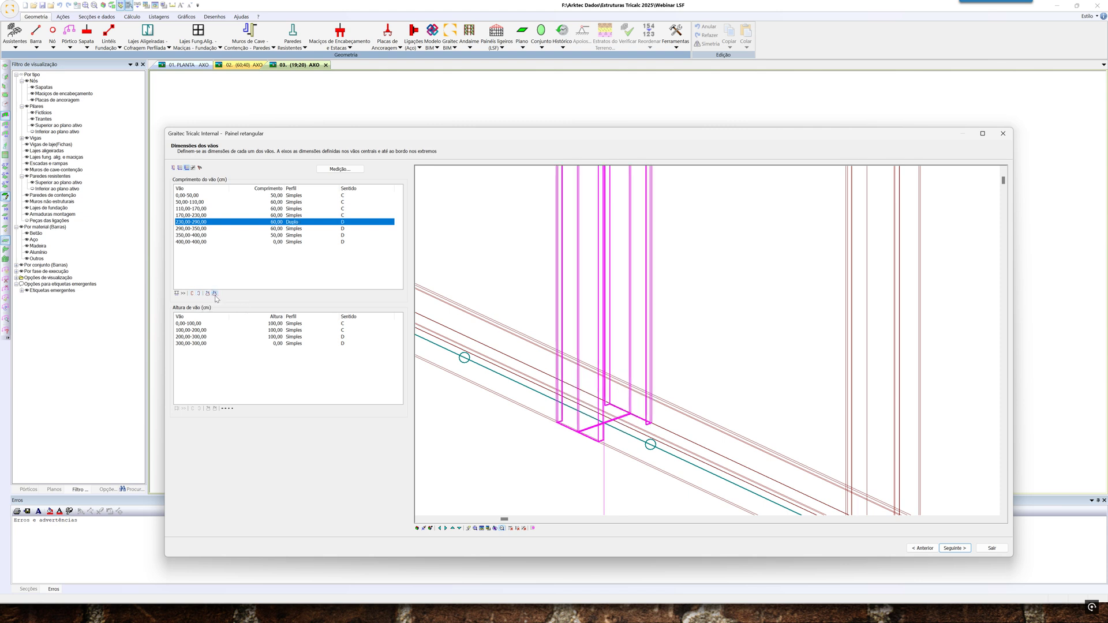
{"action": "left_click", "coordinate": [208, 294]}
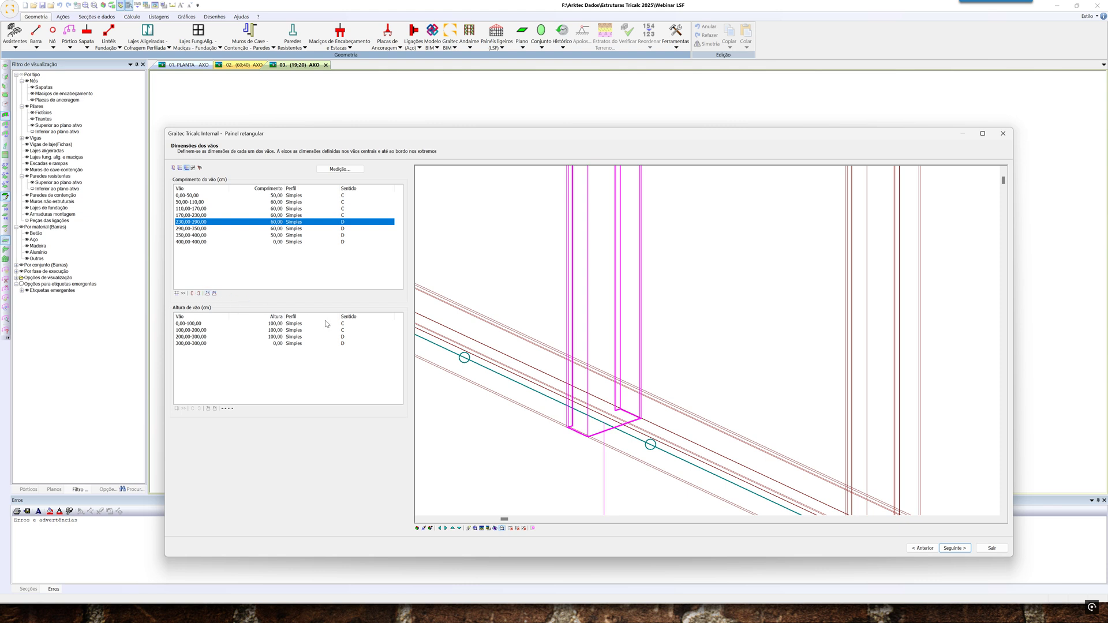
{"action": "scroll", "coordinate": [490, 388], "scroll_direction": "down", "scroll_amount": 8}
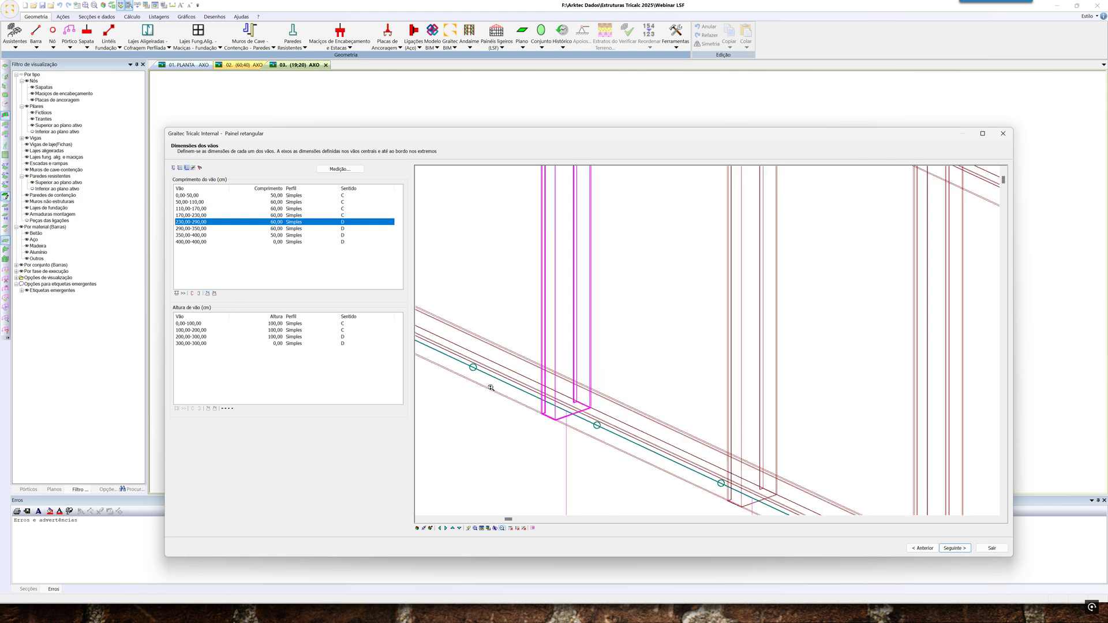
{"action": "scroll", "coordinate": [490, 385], "scroll_direction": "up", "scroll_amount": 5}
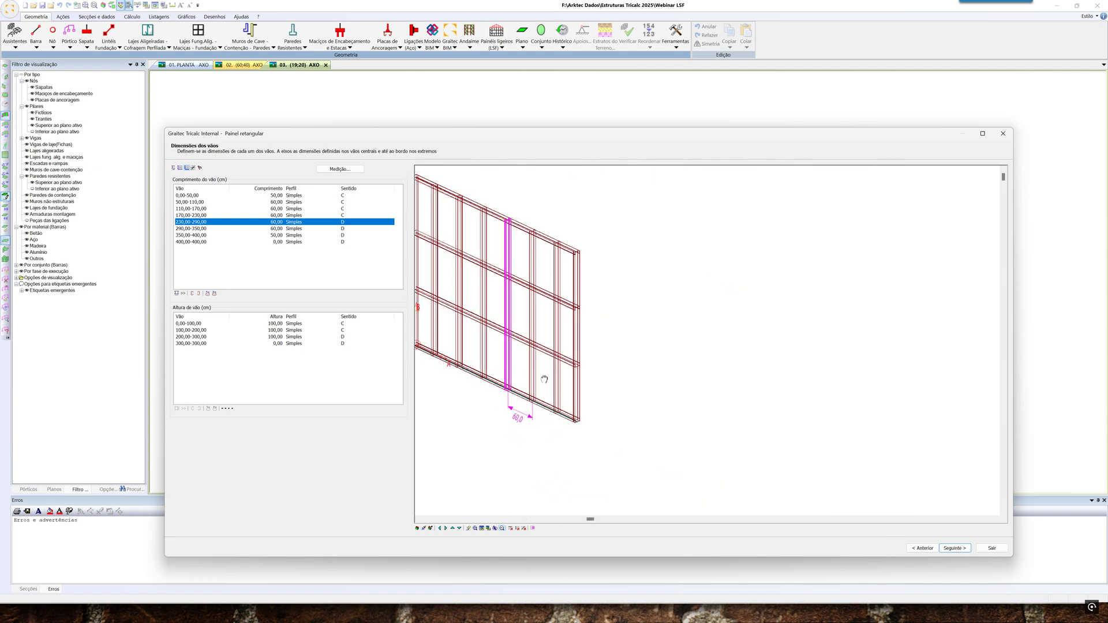
{"action": "left_click", "coordinate": [618, 400]}
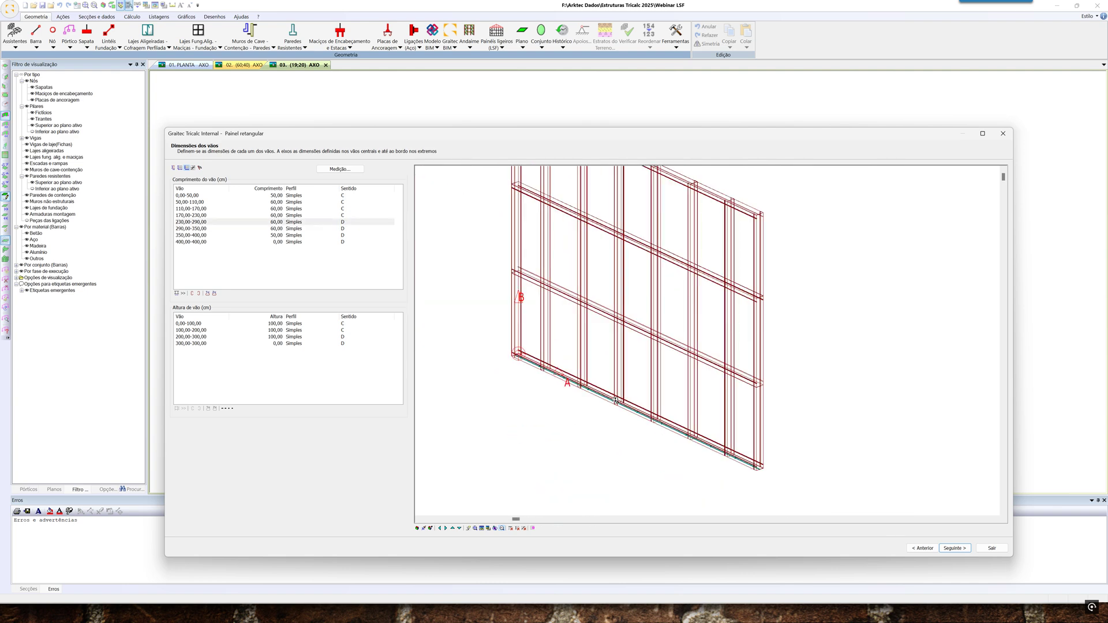
Open the diagonals, studs and beams settings and orient the whole panel in an angled 3D view
{"action": "left_click", "coordinate": [194, 168]}
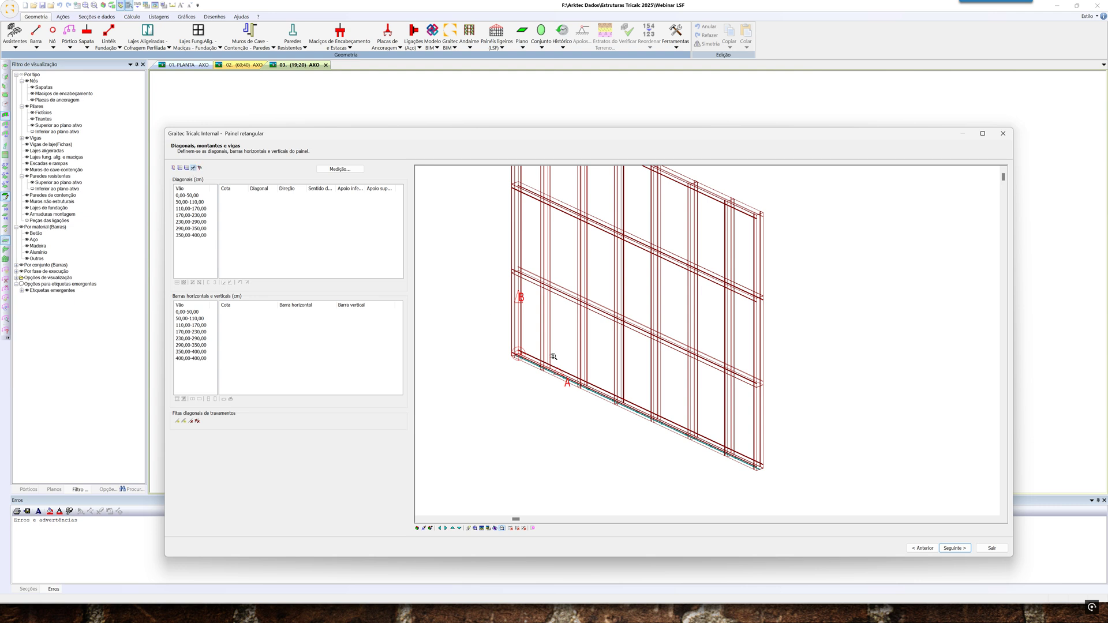
{"action": "scroll", "coordinate": [529, 373], "scroll_direction": "down", "scroll_amount": 4}
{"action": "scroll", "coordinate": [526, 378], "scroll_direction": "up", "scroll_amount": 2}
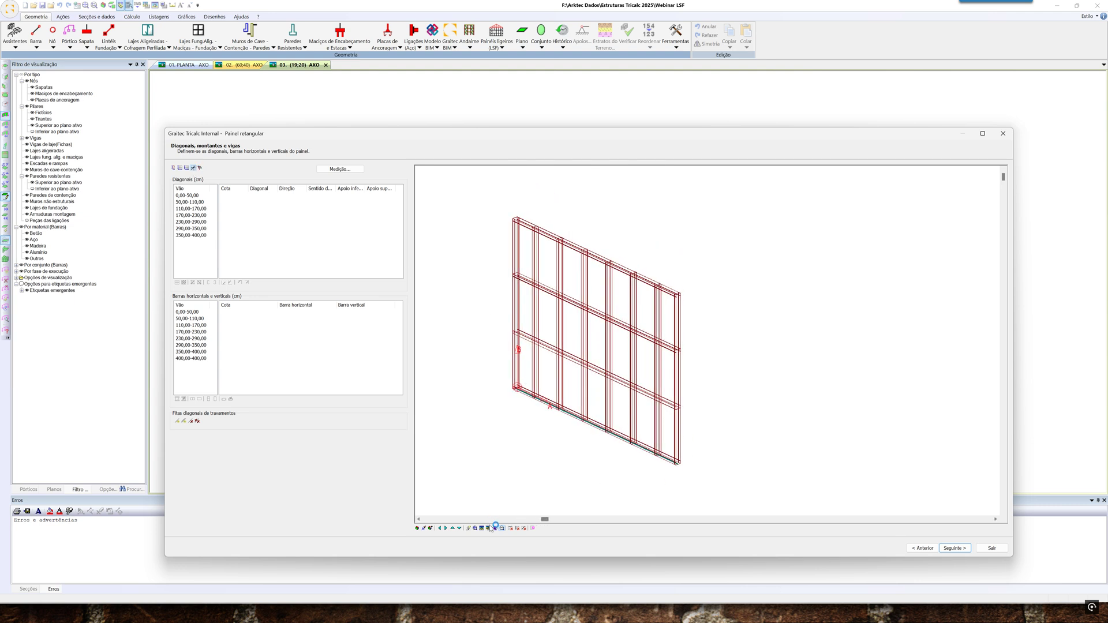
{"action": "left_click", "coordinate": [418, 529]}
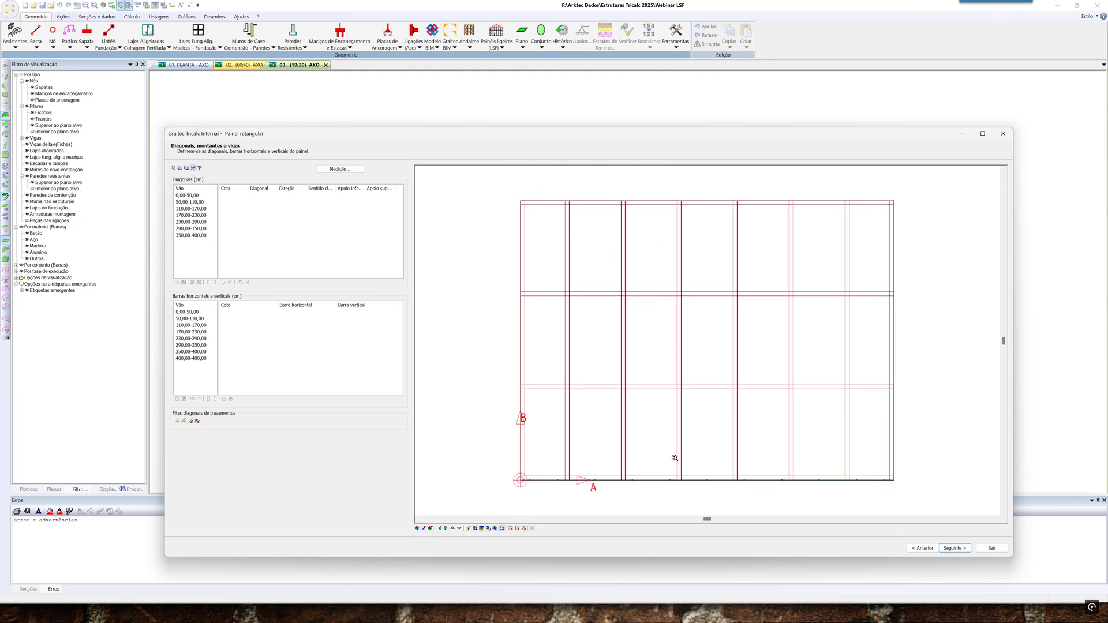
{"action": "left_click", "coordinate": [494, 528]}
{"action": "left_click_drag", "start_coordinate": [557, 493], "coordinate": [578, 436]}
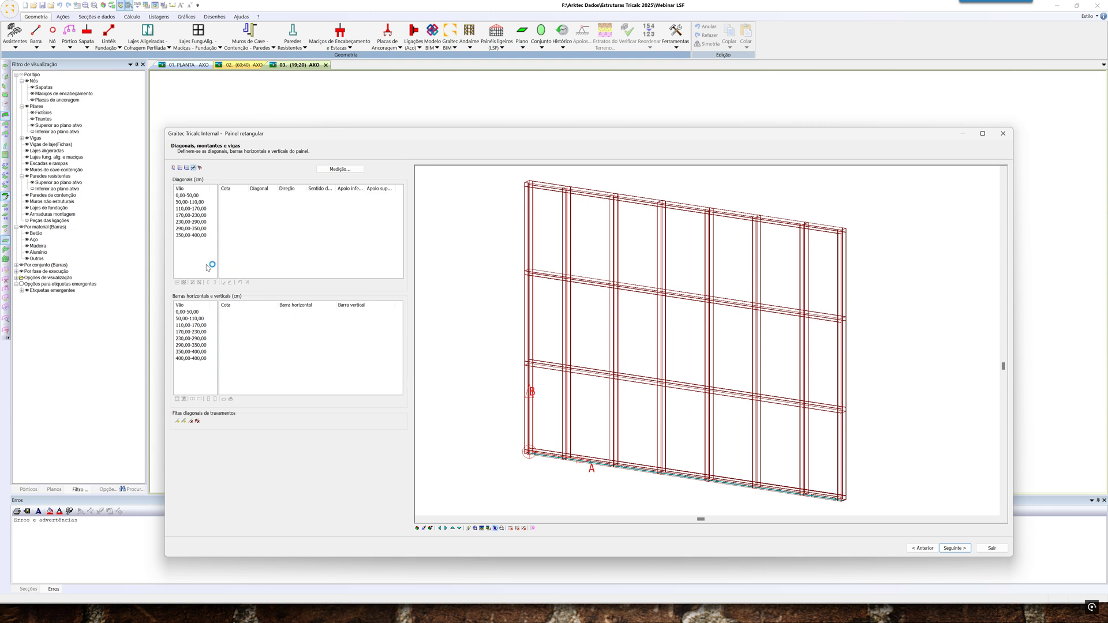
Set diagonal type 1 for all three height segments of the 0–50 cm bay
{"action": "left_click", "coordinate": [195, 198]}
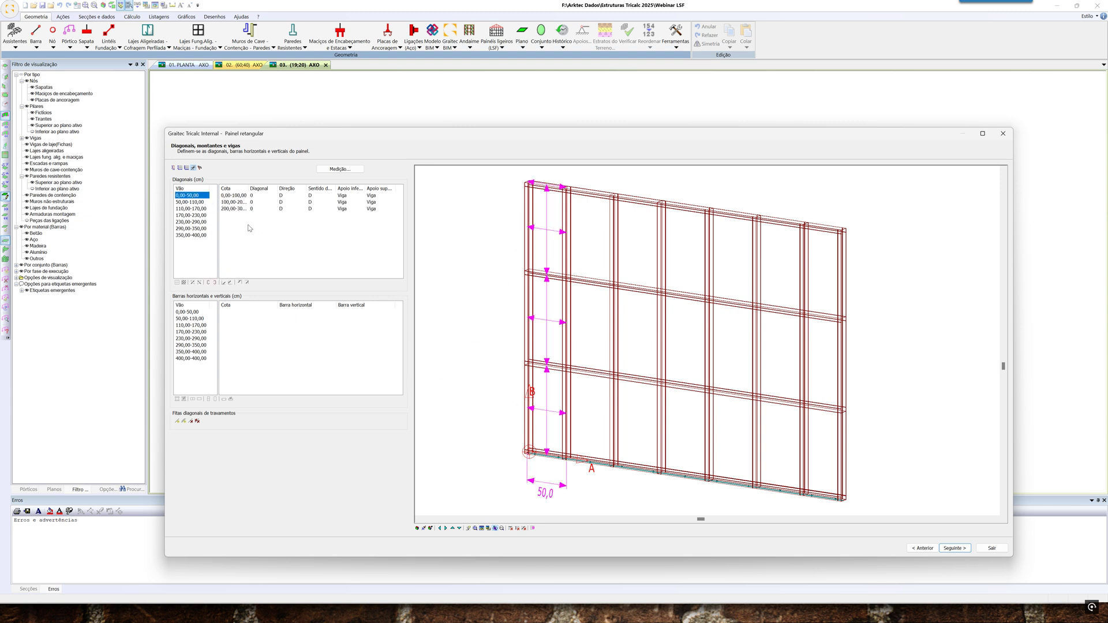
{"action": "left_click", "coordinate": [195, 203]}
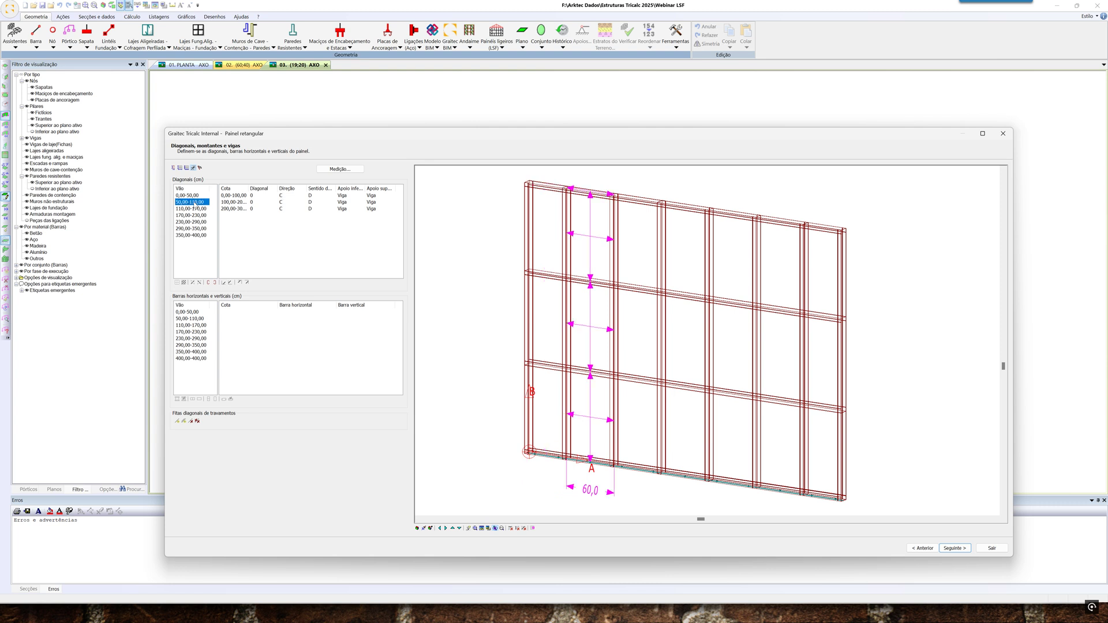
{"action": "left_click", "coordinate": [197, 209]}
{"action": "left_click", "coordinate": [199, 215]}
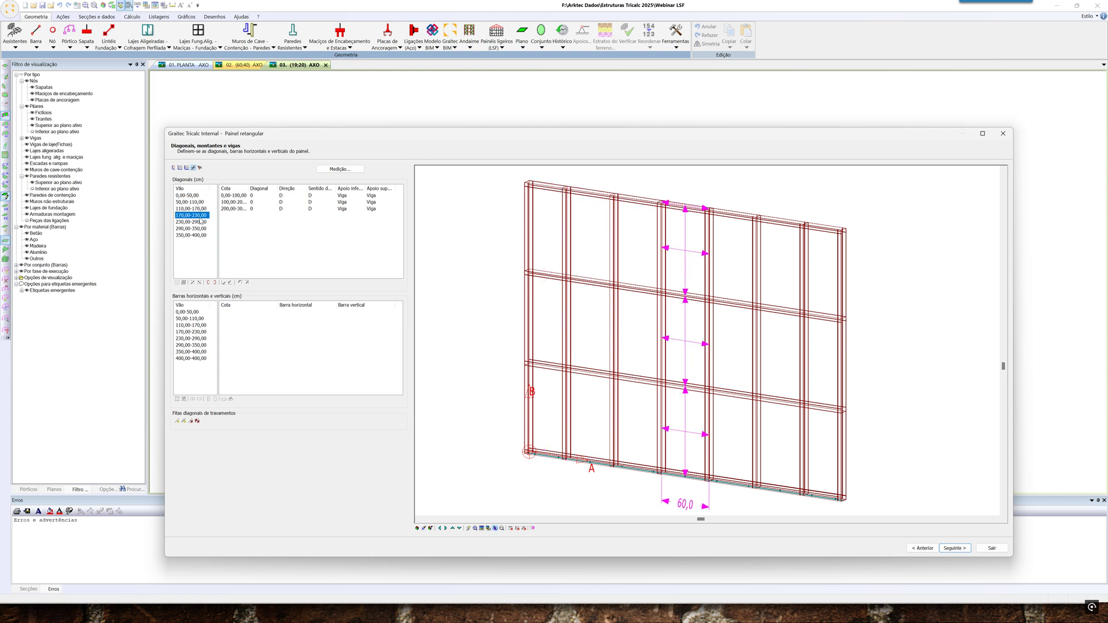
{"action": "left_click", "coordinate": [194, 197]}
{"action": "left_click", "coordinate": [246, 196]}
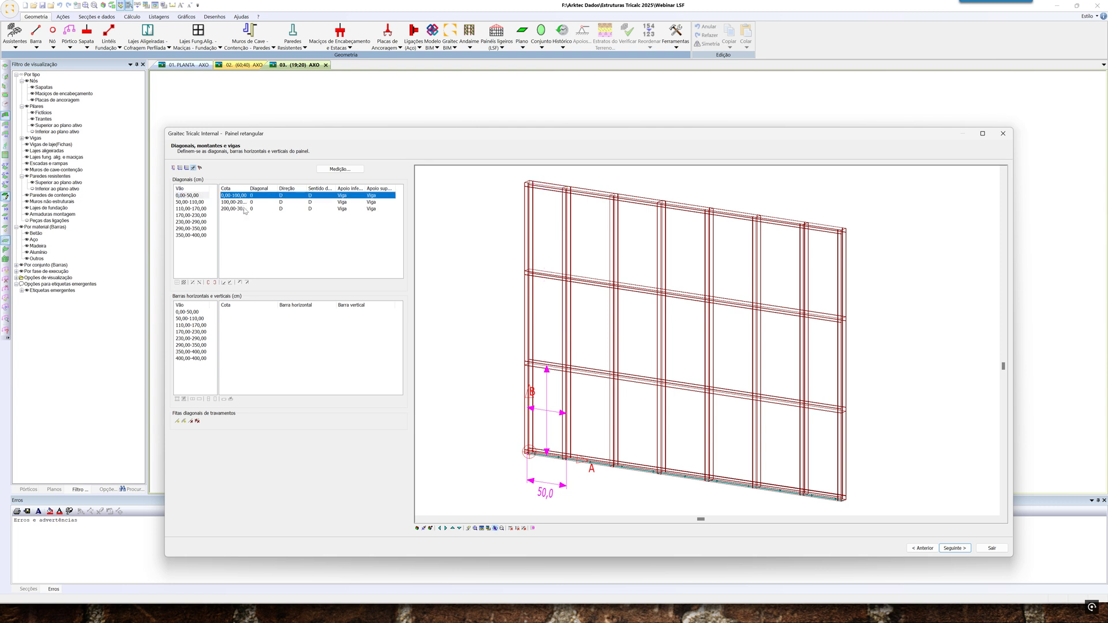
{"action": "left_click", "coordinate": [244, 209], "text": "shift"}
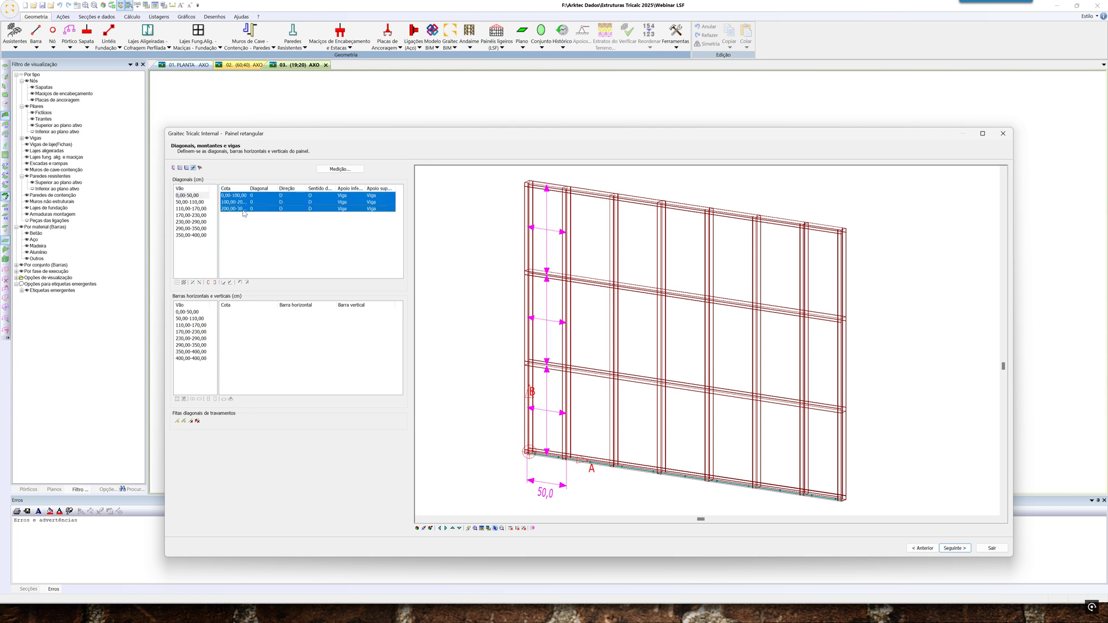
{"action": "type", "text": "1"}
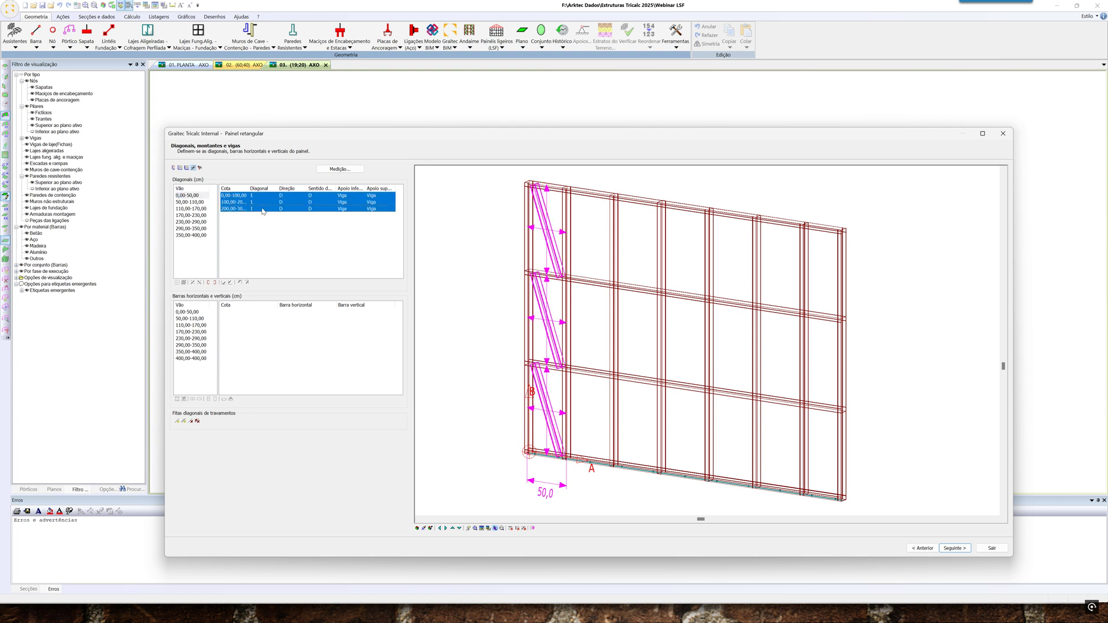
Set direction C for the 0–50 cm bay's middle diagonal and assign diagonal type 1 to all three segments of the 350–400 cm bay
{"action": "left_click", "coordinate": [289, 203]}
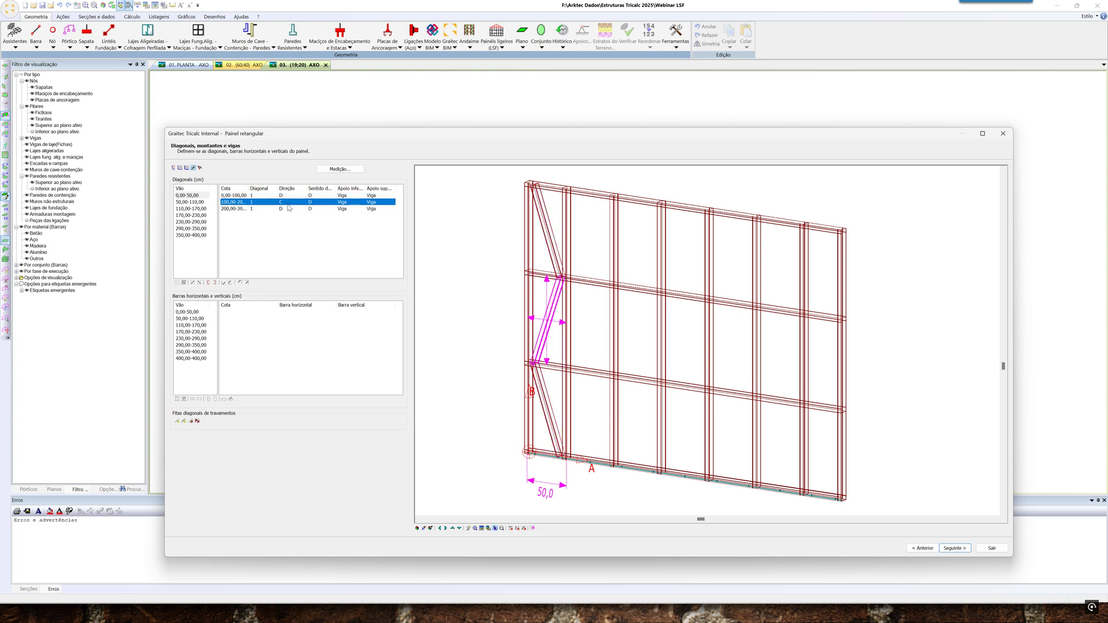
{"action": "left_click", "coordinate": [199, 235]}
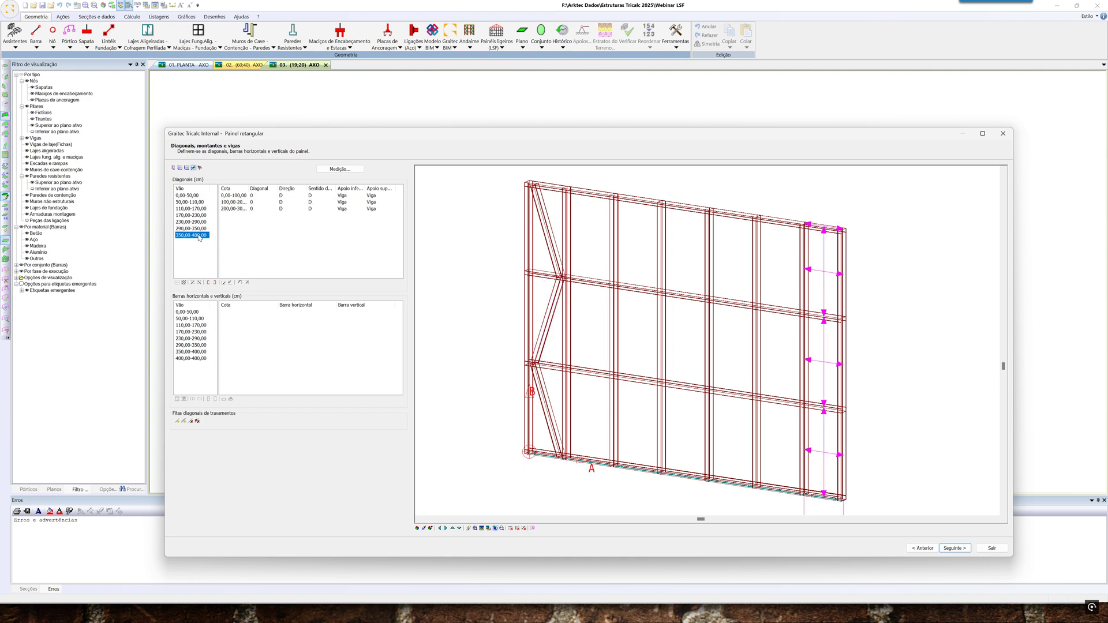
{"action": "left_click", "coordinate": [243, 197]}
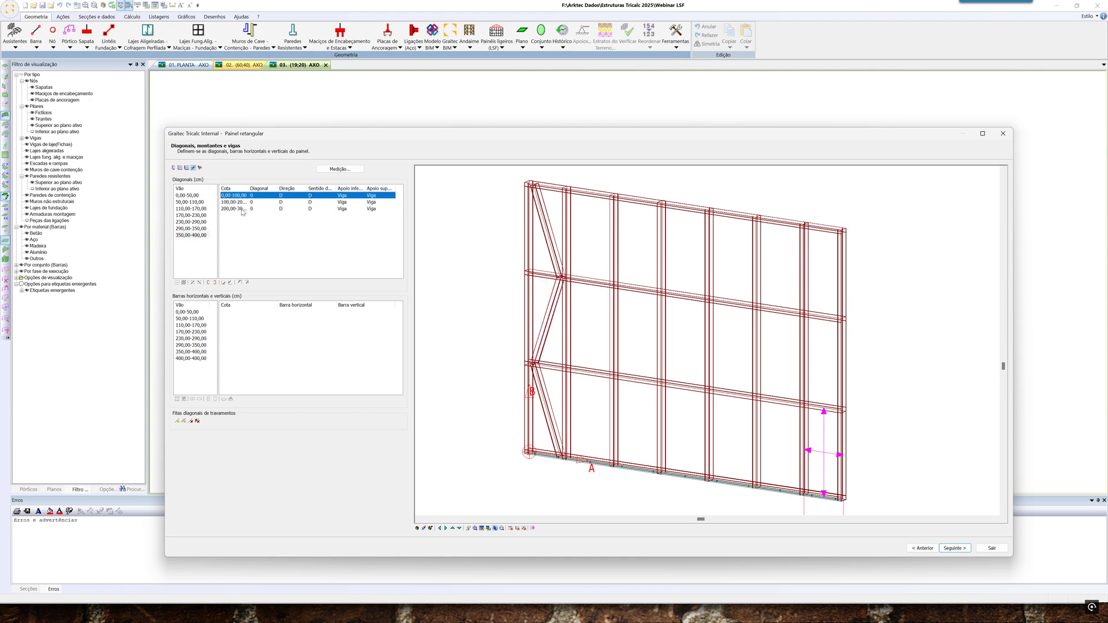
{"action": "left_click", "coordinate": [243, 209], "text": "shift"}
{"action": "left_click", "coordinate": [261, 209]}
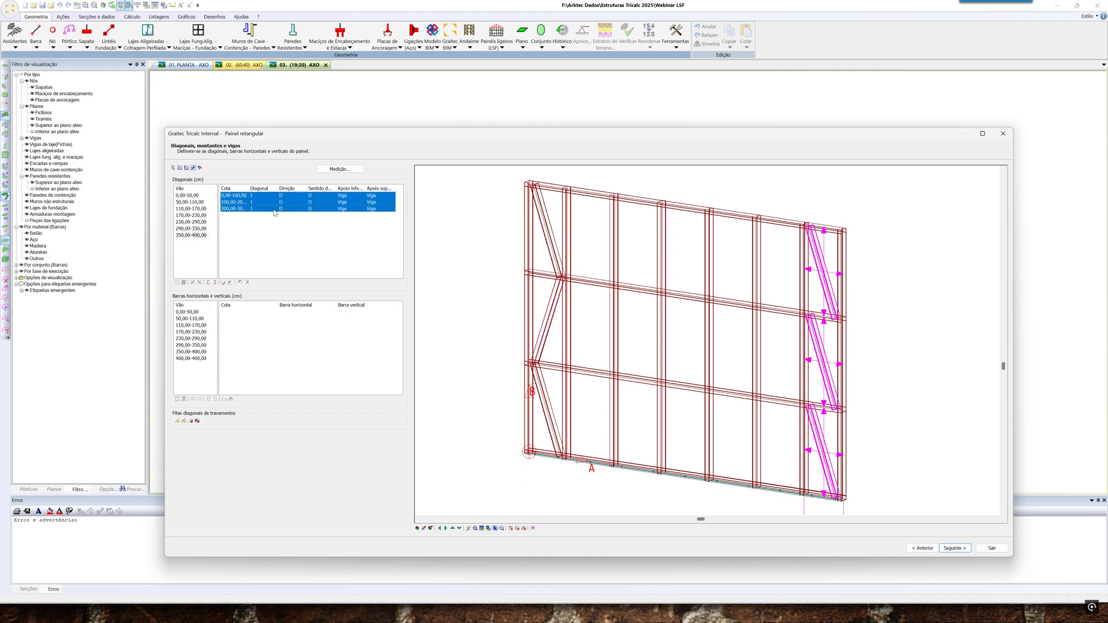
Set direction C for the 0–100 and 200–300 cm diagonals of the 350–400 cm bay
{"action": "left_click", "coordinate": [285, 203]}
{"action": "left_click", "coordinate": [286, 195]}
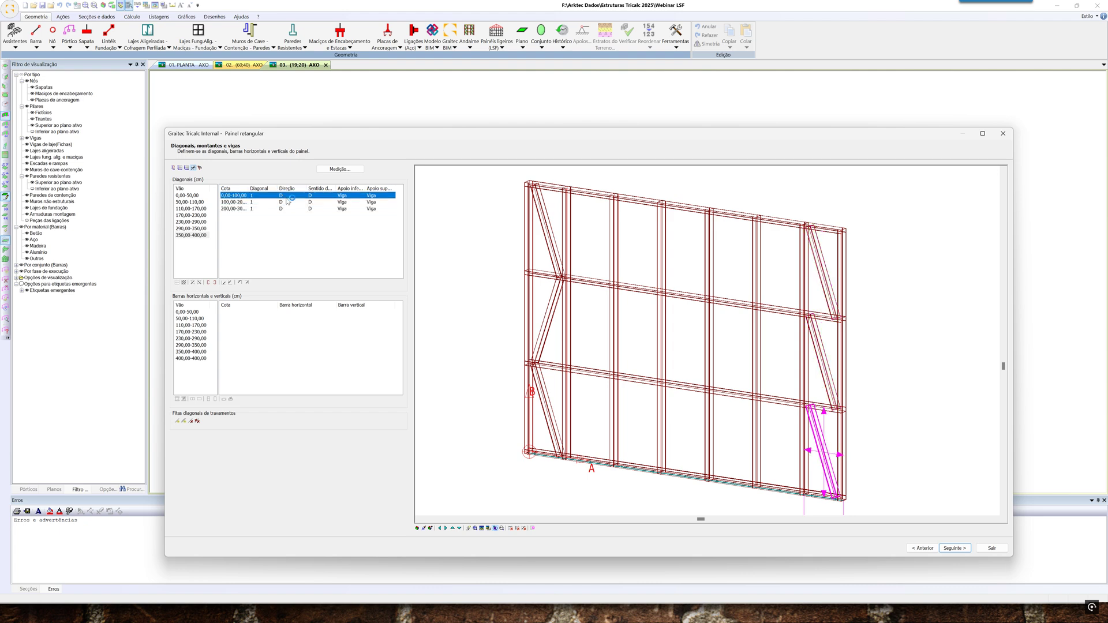
{"action": "left_click", "coordinate": [286, 195]}
{"action": "left_click", "coordinate": [288, 209]}
{"action": "left_click", "coordinate": [288, 209]}
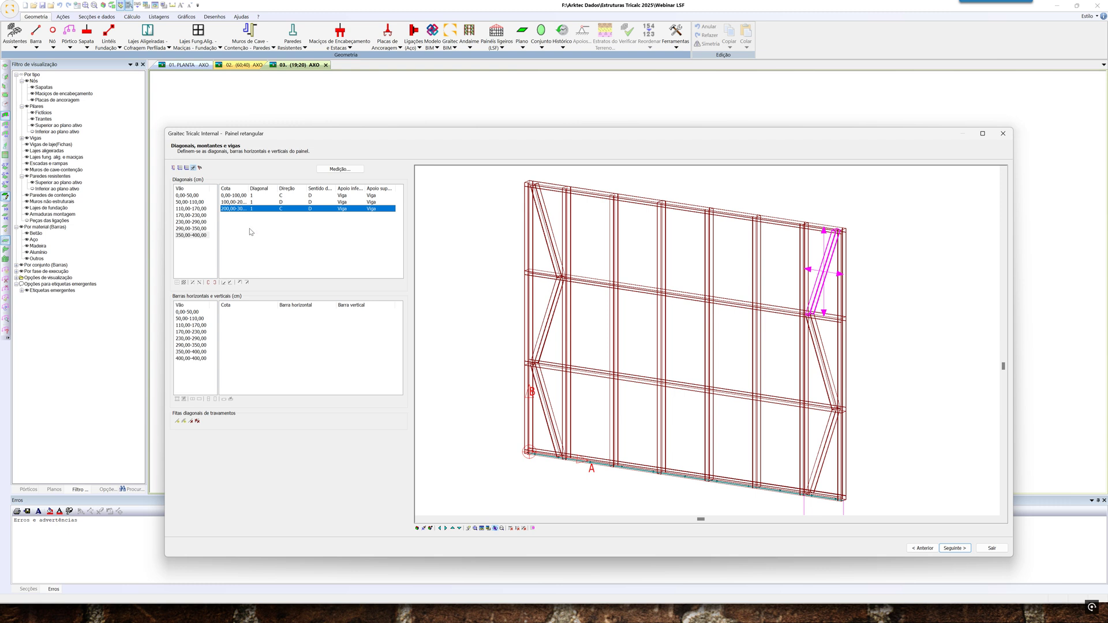
Delete the 100 cm high beams between 110 and 230 cm and the 170 cm stud below the 200 cm beam to form an opening
{"action": "left_click", "coordinate": [197, 319]}
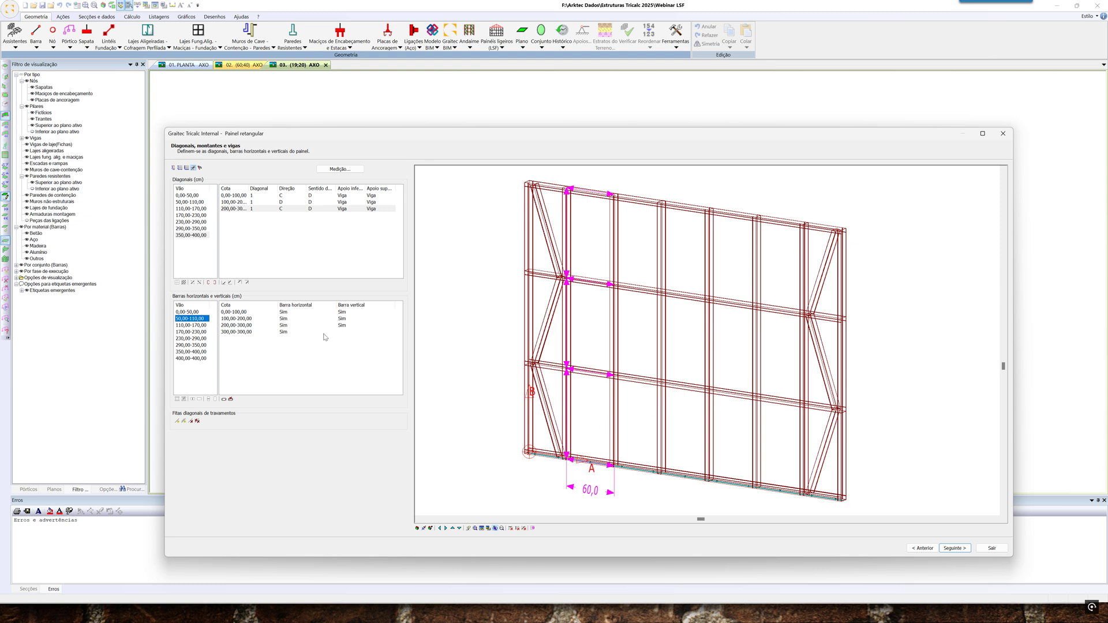
{"action": "left_click", "coordinate": [285, 324]}
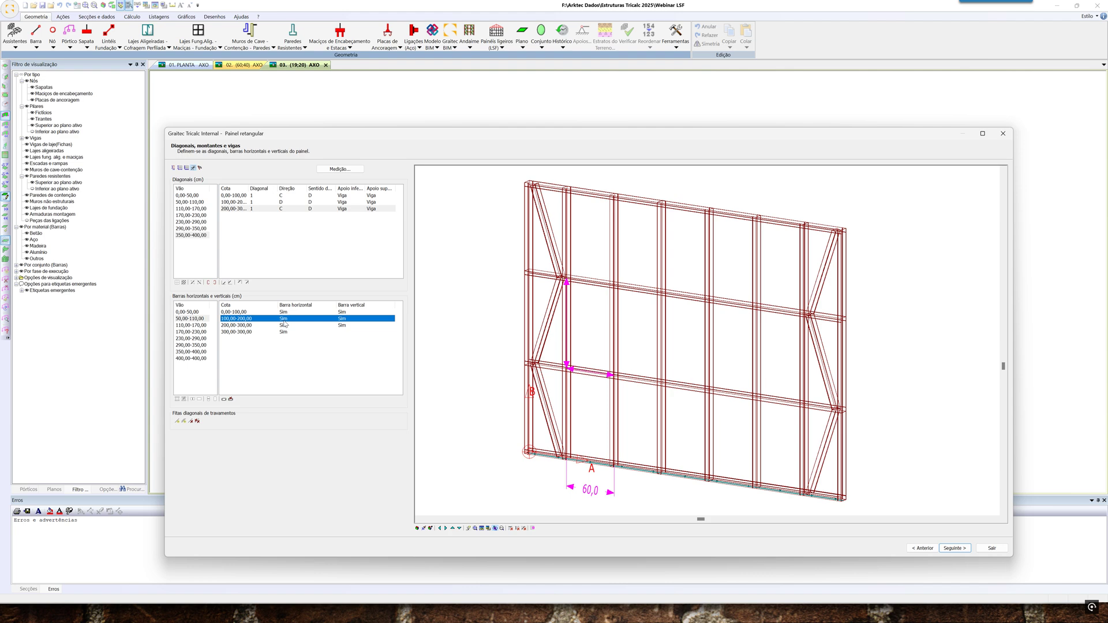
{"action": "left_click", "coordinate": [511, 529]}
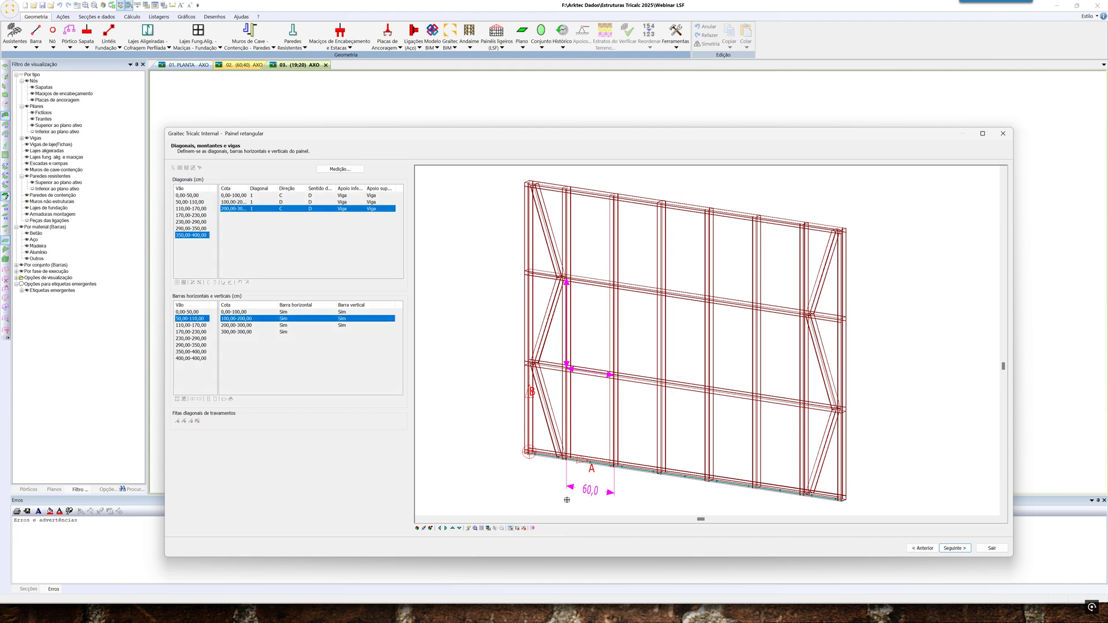
{"action": "left_click", "coordinate": [684, 387]}
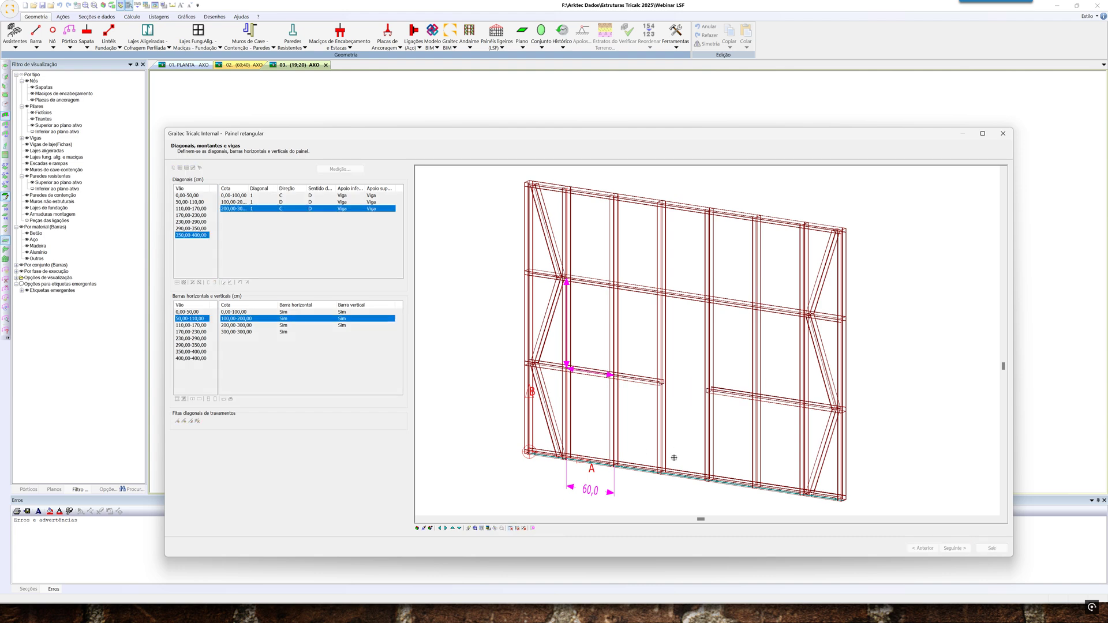
{"action": "left_click", "coordinate": [648, 382]}
{"action": "left_click", "coordinate": [661, 427]}
{"action": "left_click", "coordinate": [662, 377]}
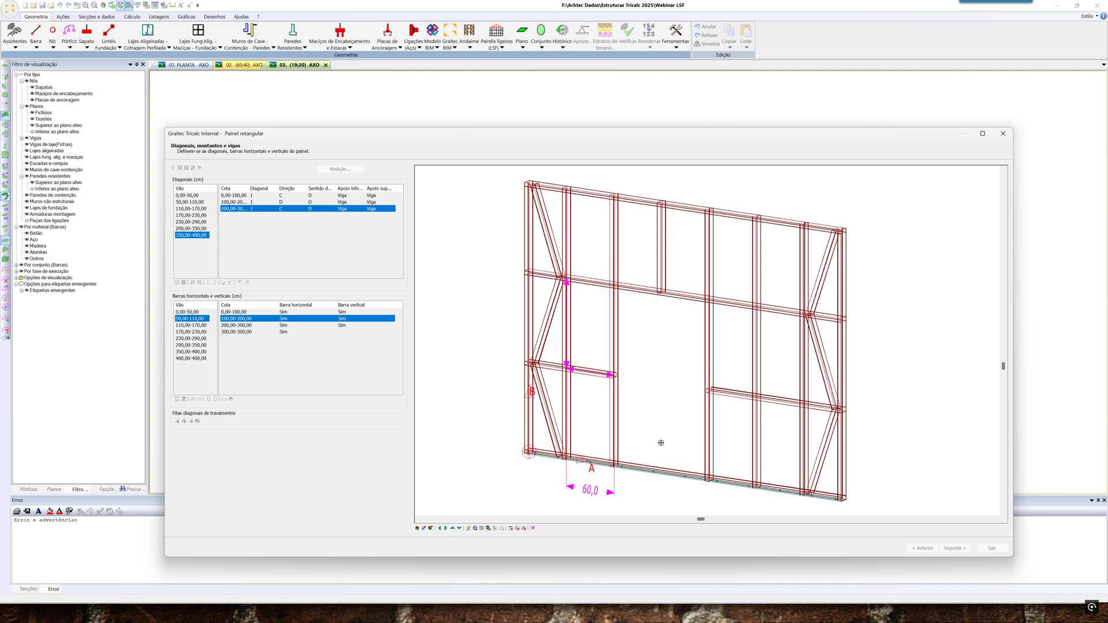
{"action": "scroll", "coordinate": [661, 442], "scroll_direction": "down", "scroll_amount": 3}
{"action": "left_click", "coordinate": [509, 378]}
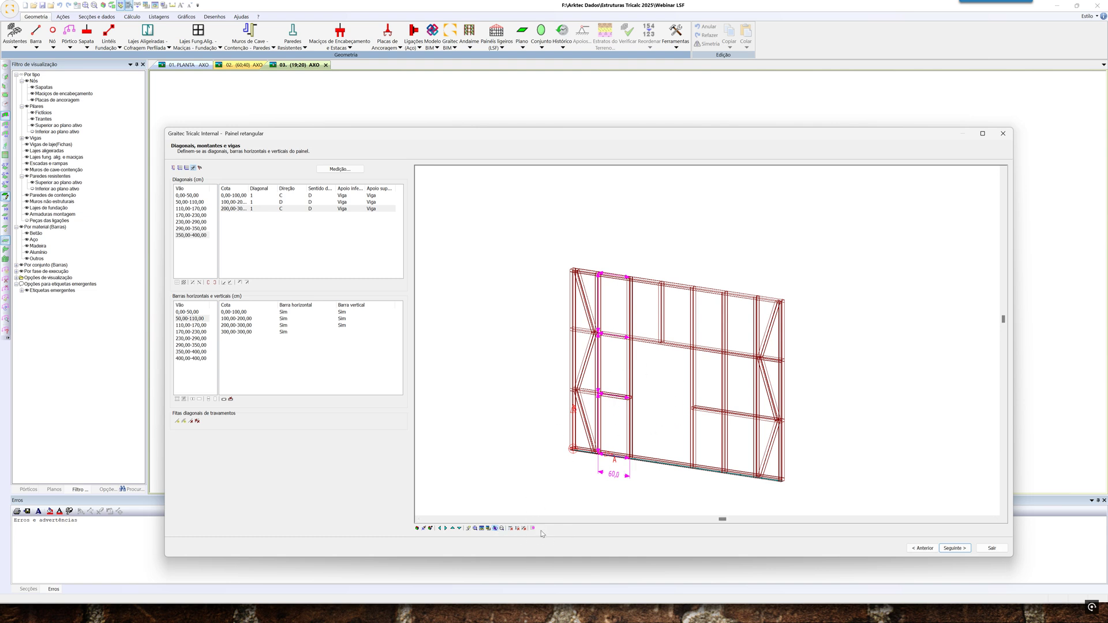
{"action": "scroll", "coordinate": [651, 410], "scroll_direction": "up", "scroll_amount": 3}
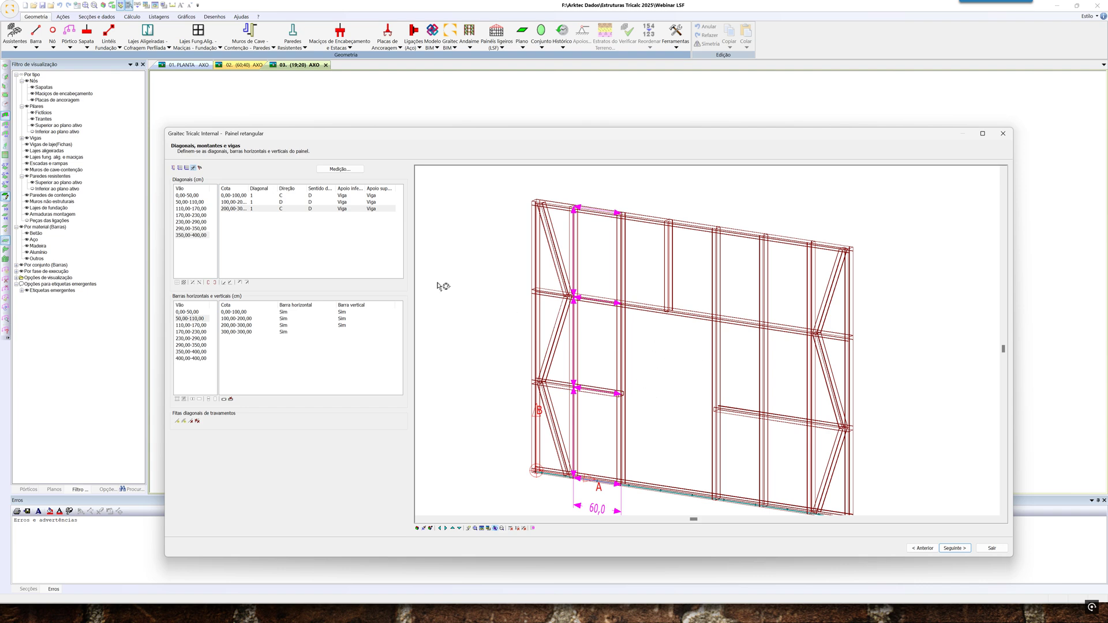
Open the panel's additional options and set its insertion point at the rear lower corner of the 0 cm end
{"action": "left_click", "coordinate": [199, 168]}
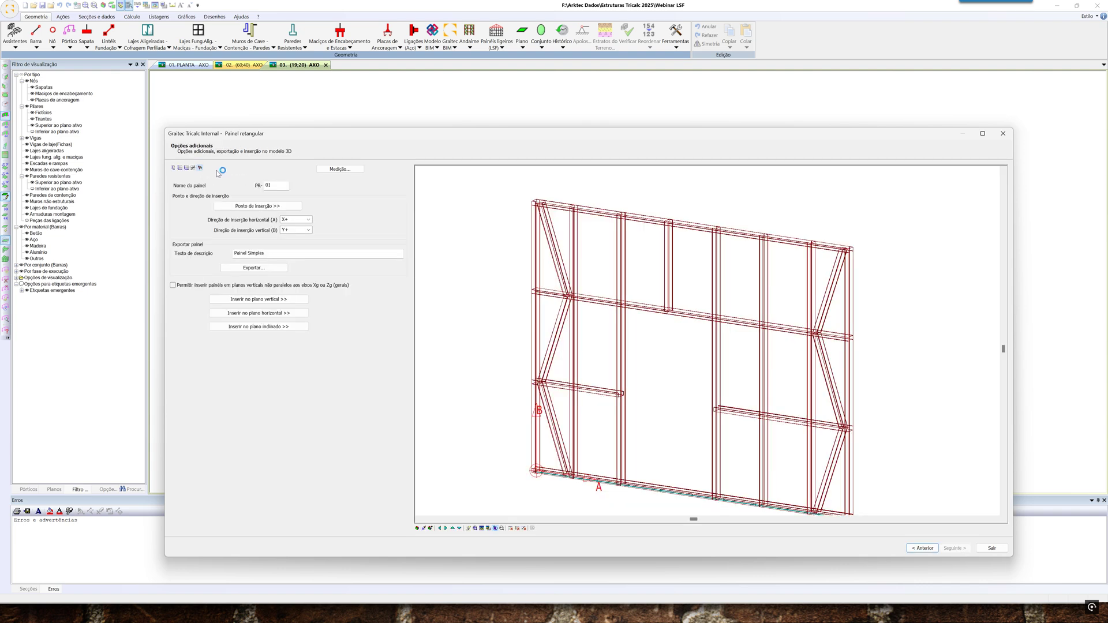
{"action": "double_click", "coordinate": [269, 185]}
{"action": "scroll", "coordinate": [564, 444], "scroll_direction": "up", "scroll_amount": 3}
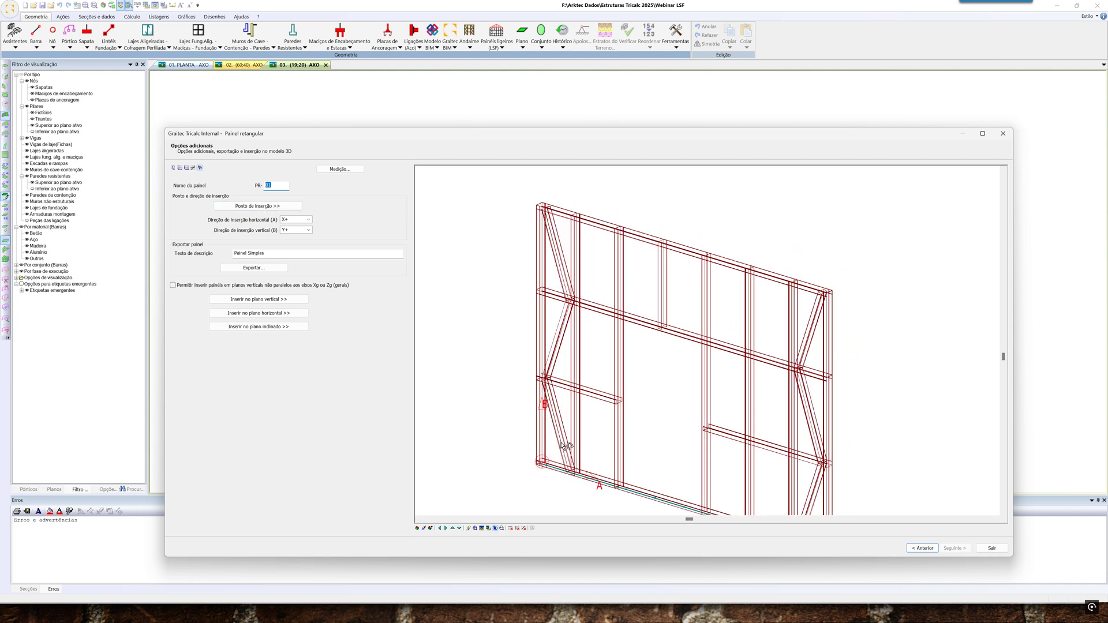
{"action": "scroll", "coordinate": [554, 463], "scroll_direction": "up", "scroll_amount": 4}
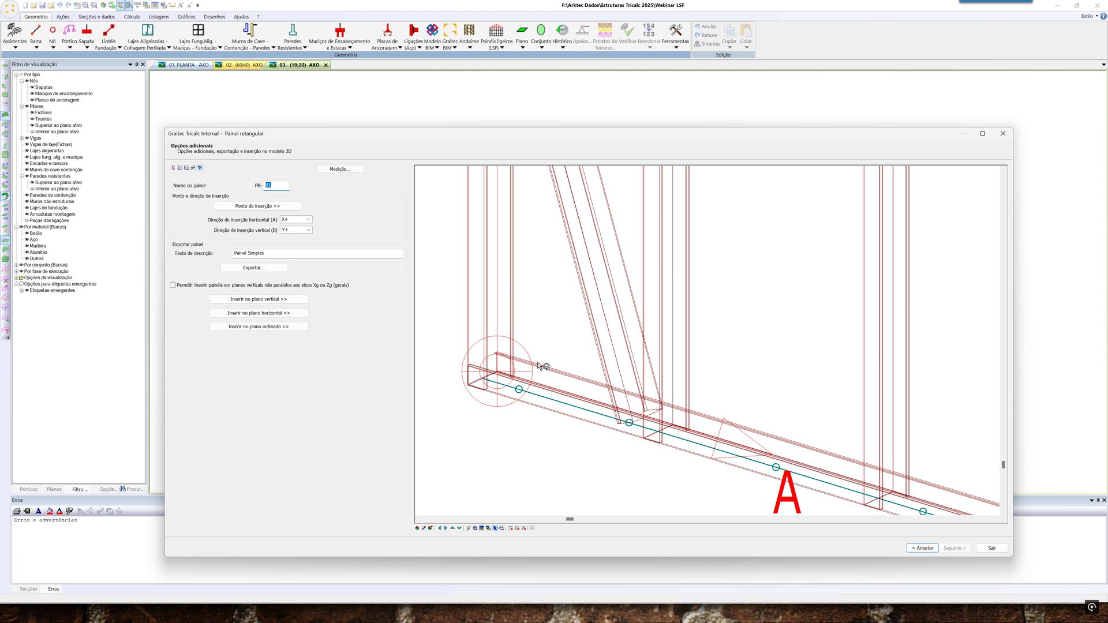
{"action": "left_click", "coordinate": [285, 208]}
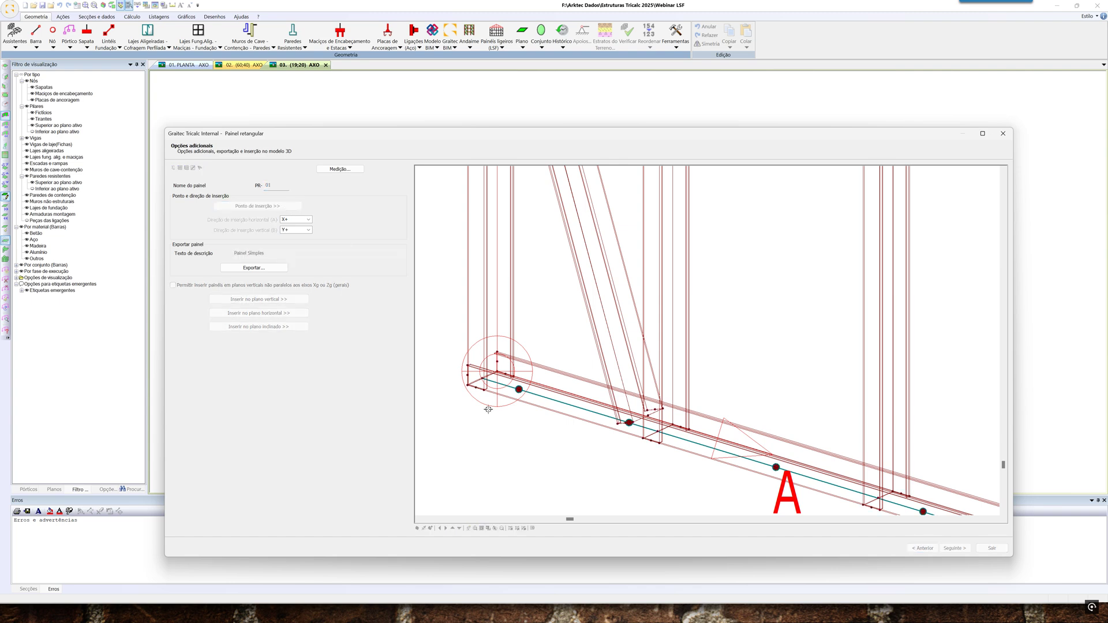
{"action": "scroll", "coordinate": [493, 395], "scroll_direction": "up", "scroll_amount": 3}
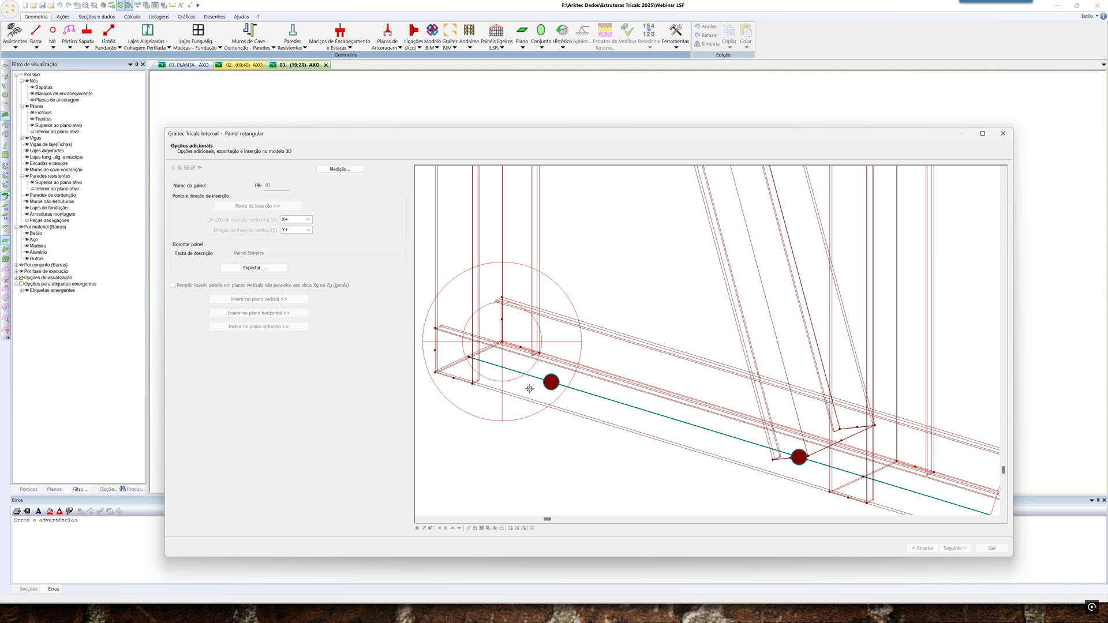
{"action": "left_click", "coordinate": [503, 342]}
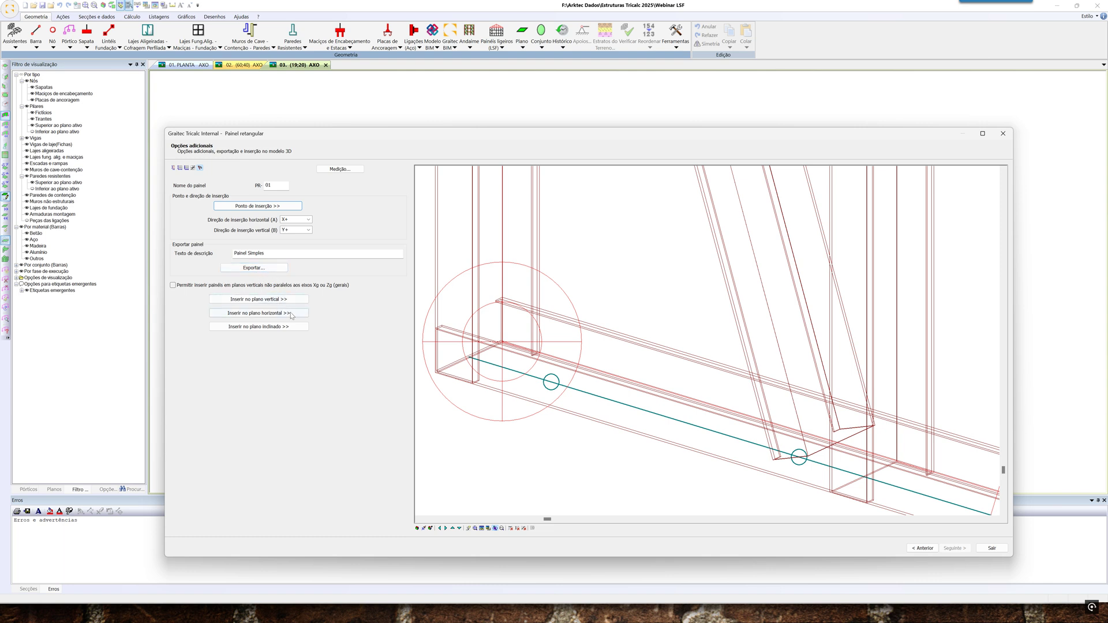
Insert the panel in the vertical plane at the model origin and exit the rectangular panel definition
{"action": "left_click", "coordinate": [276, 302]}
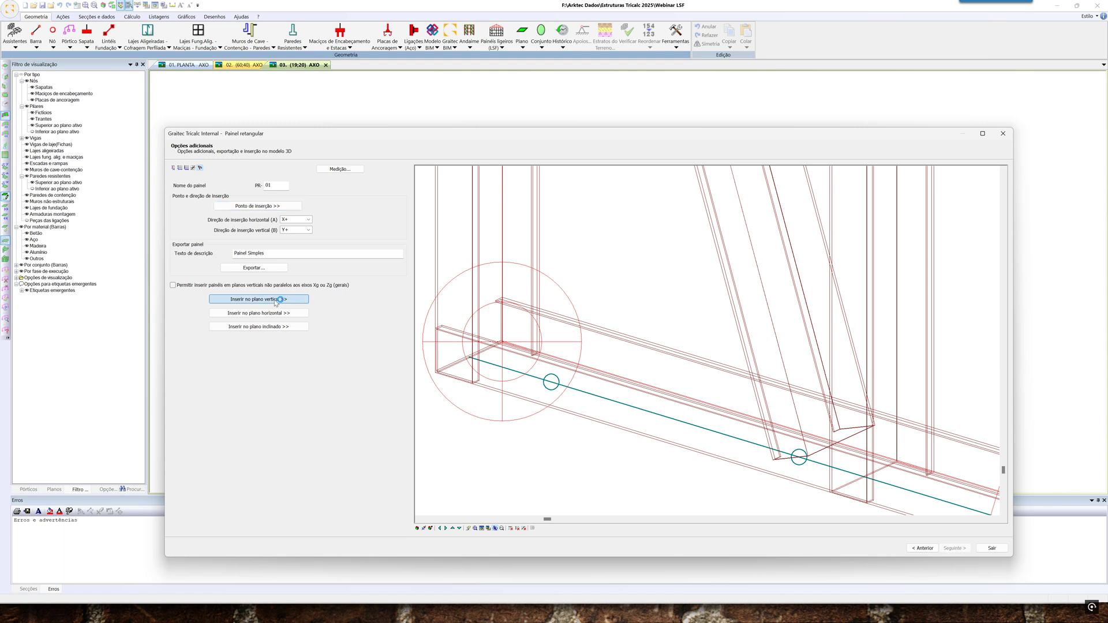
{"action": "scroll", "coordinate": [440, 287], "scroll_direction": "up", "scroll_amount": 5}
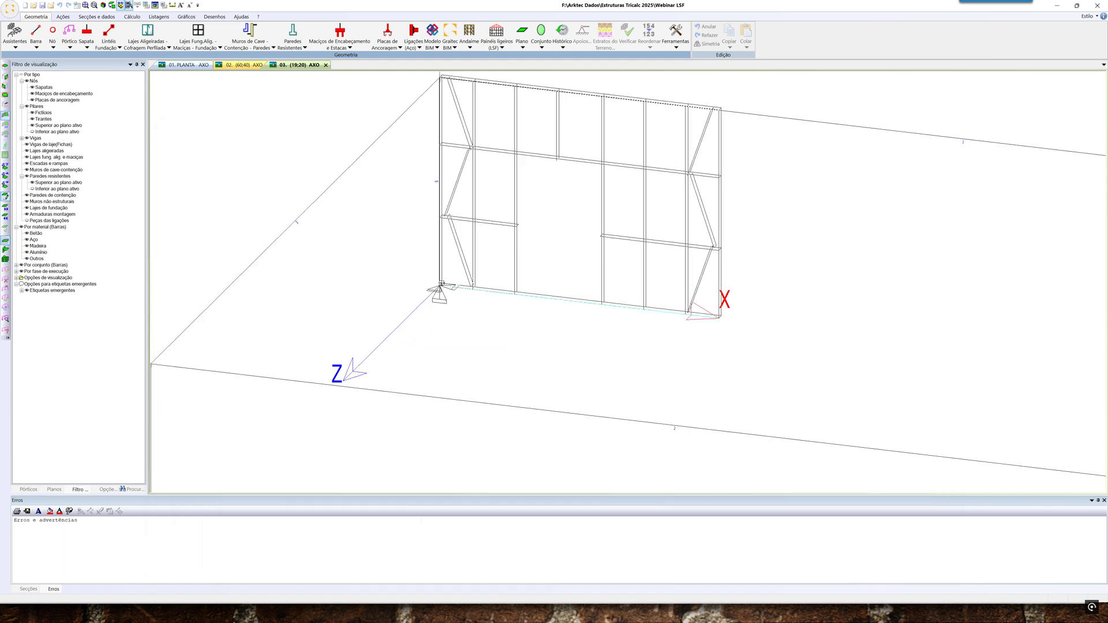
{"action": "scroll", "coordinate": [510, 317], "scroll_direction": "down", "scroll_amount": 6}
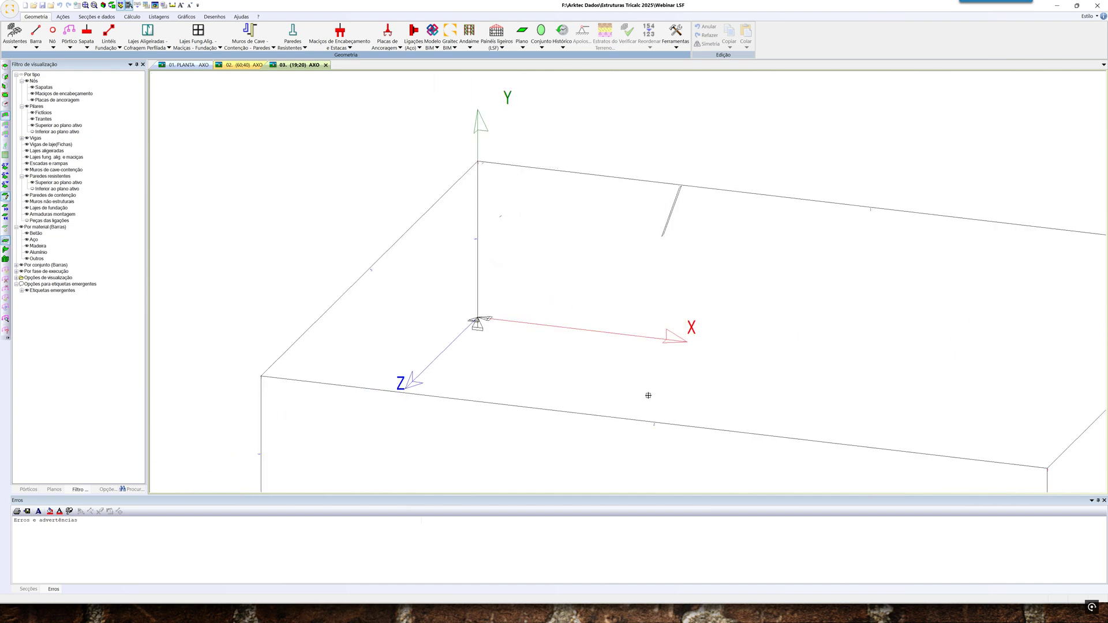
{"action": "scroll", "coordinate": [864, 400], "scroll_direction": "up", "scroll_amount": 2}
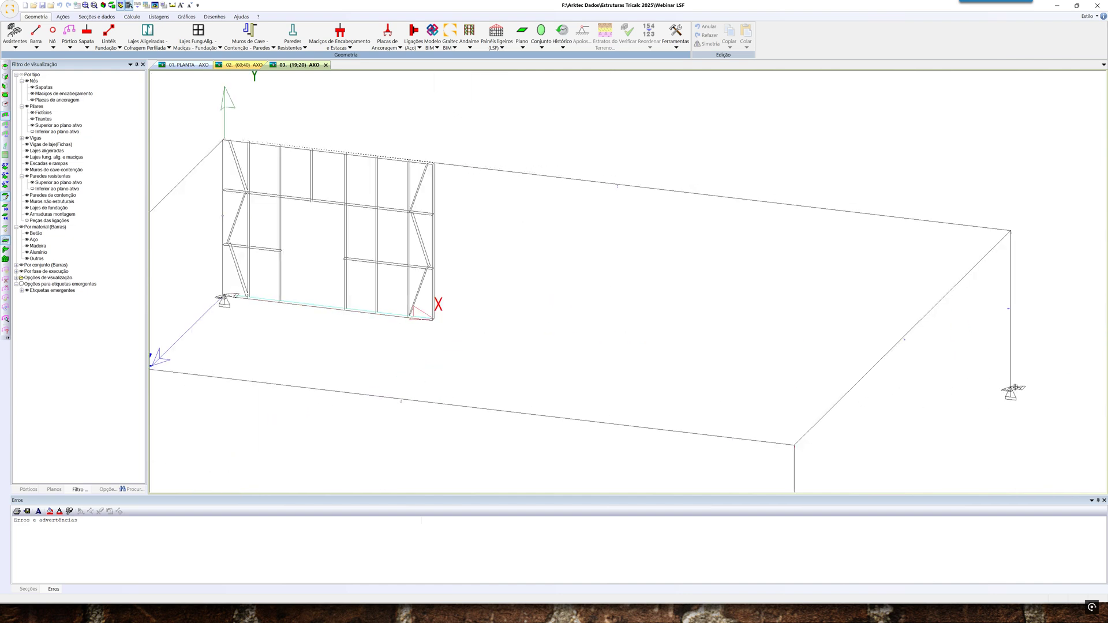
{"action": "left_click", "coordinate": [1010, 387]}
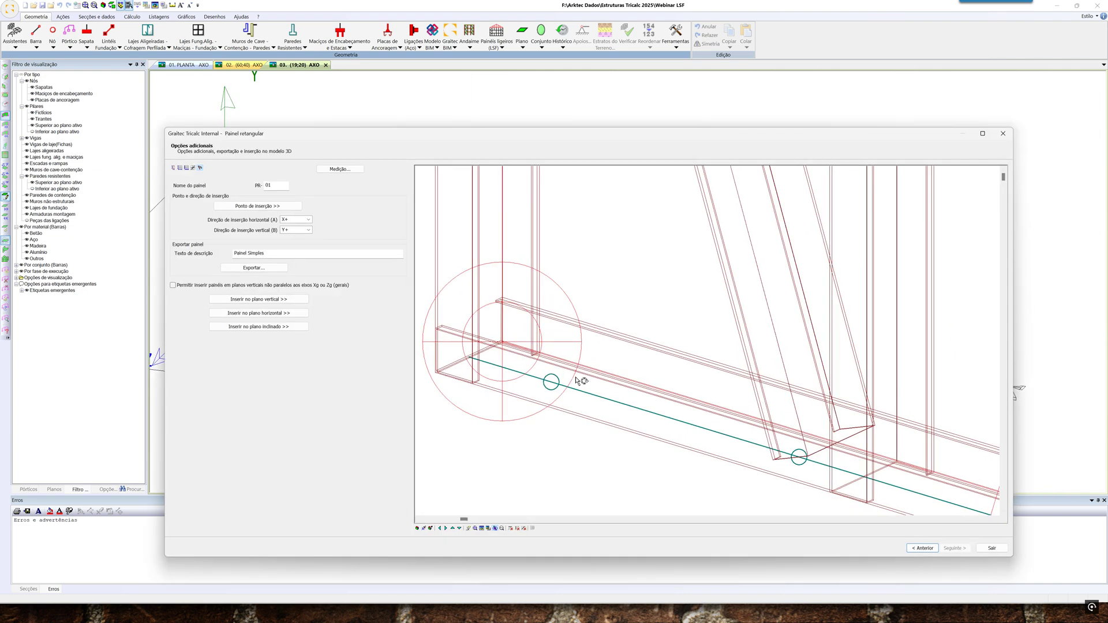
{"action": "left_click", "coordinate": [993, 550]}
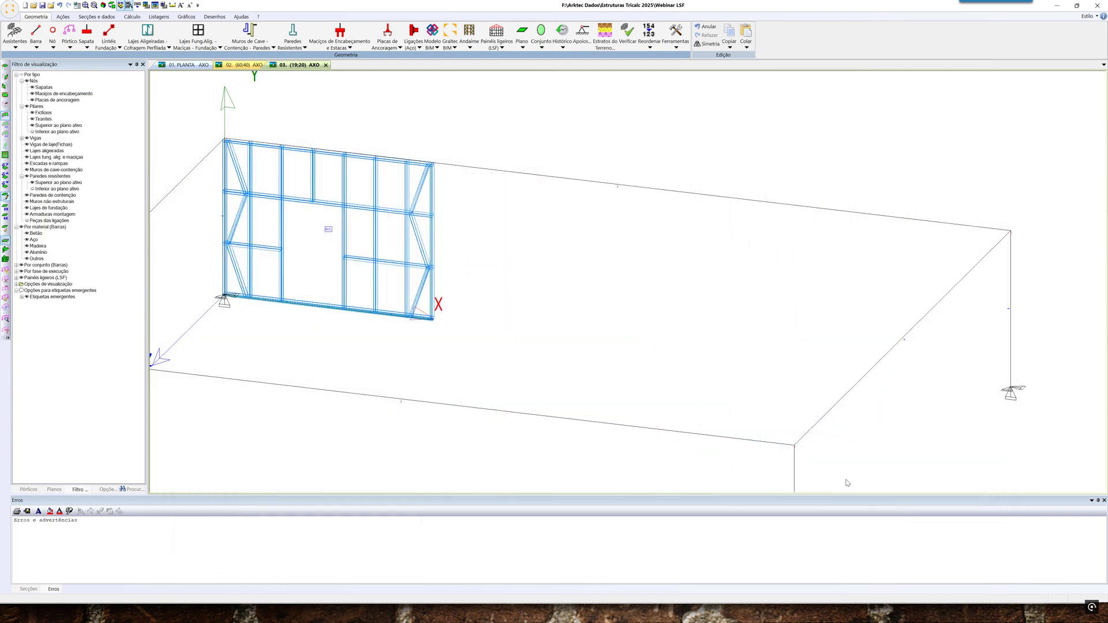
Copy the inserted panel, using its rear lower corner at the origin as the base point
{"action": "middle_click_drag", "start_coordinate": [676, 418], "coordinate": [672, 417], "text": "shift"}
{"action": "scroll", "coordinate": [658, 351], "scroll_direction": "down", "scroll_amount": 2}
{"action": "middle_click_drag", "start_coordinate": [658, 351], "coordinate": [606, 365]}
{"action": "scroll", "coordinate": [574, 327], "scroll_direction": "up", "scroll_amount": 3}
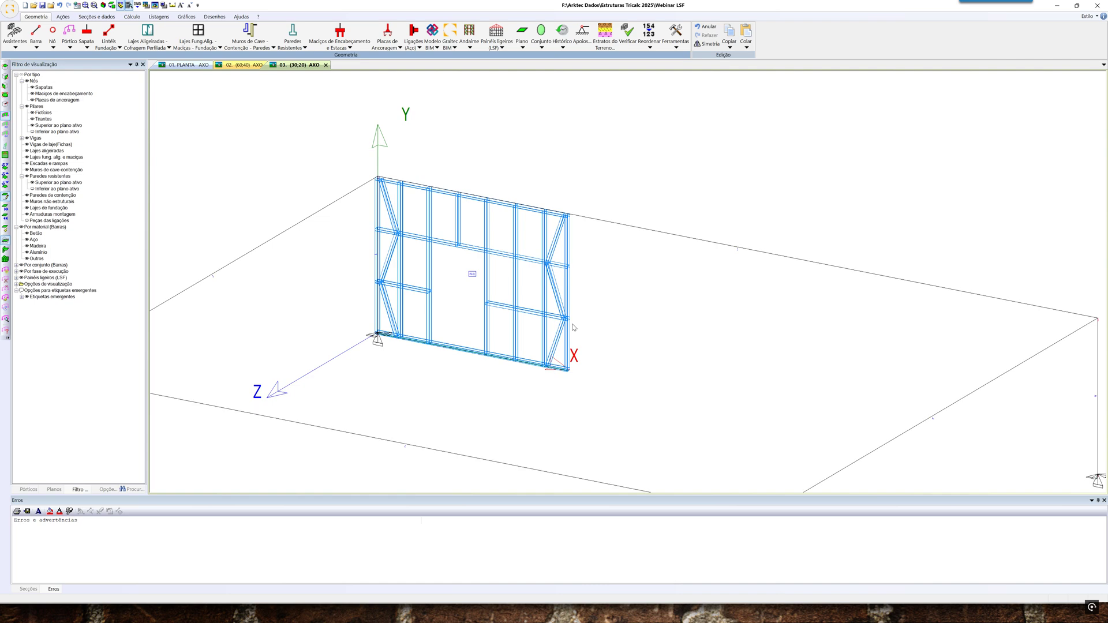
{"action": "scroll", "coordinate": [573, 327], "scroll_direction": "up", "scroll_amount": 2}
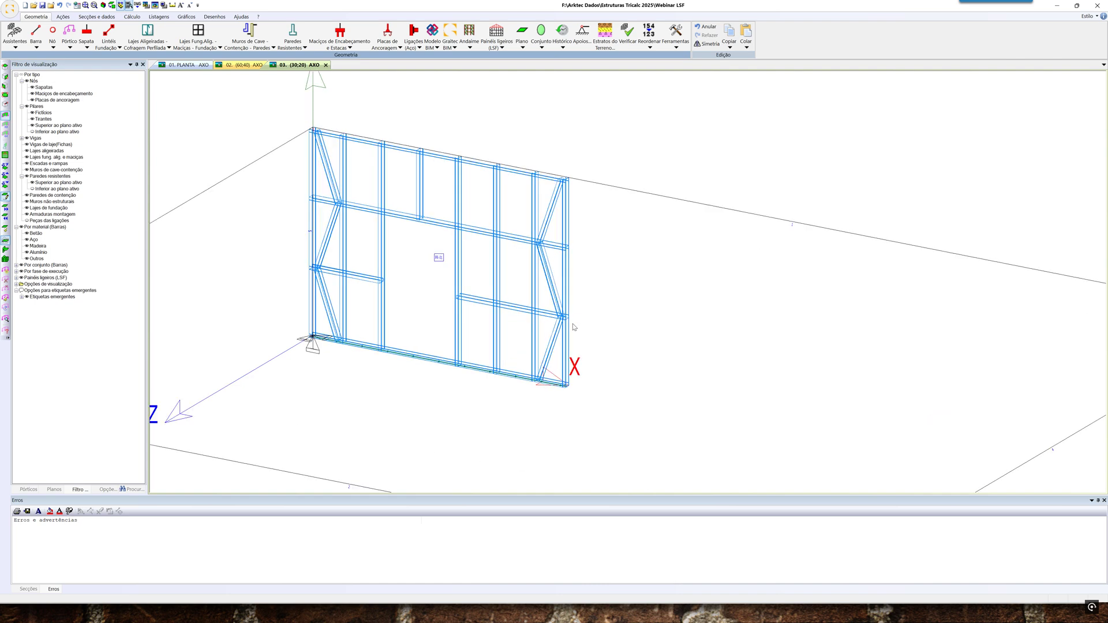
{"action": "middle_click_drag", "start_coordinate": [573, 327], "coordinate": [561, 364]}
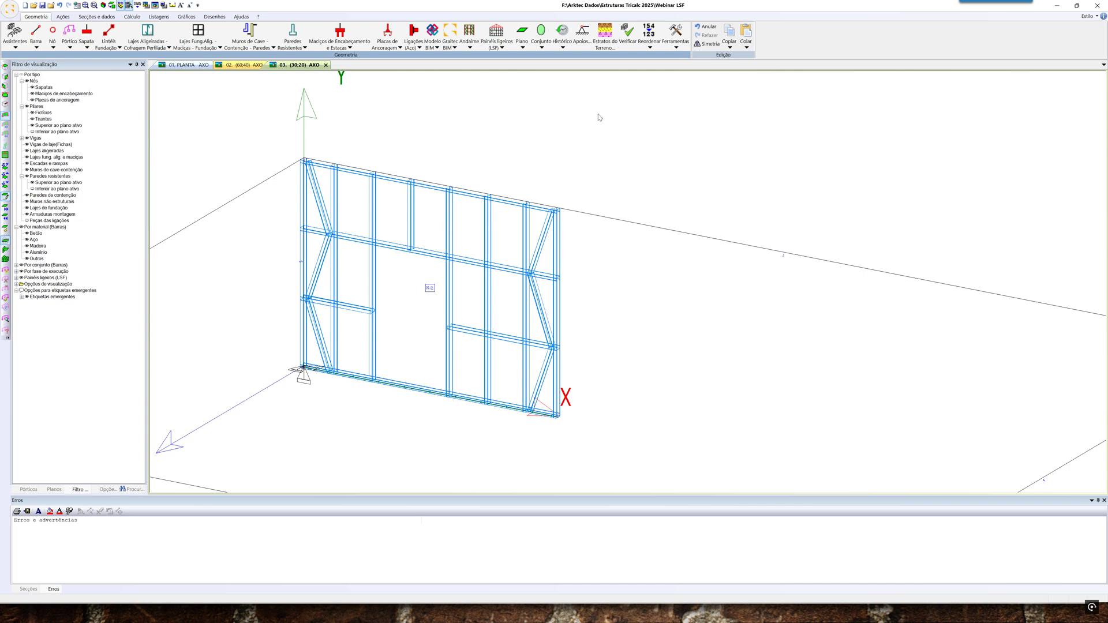
{"action": "left_click", "coordinate": [730, 44]}
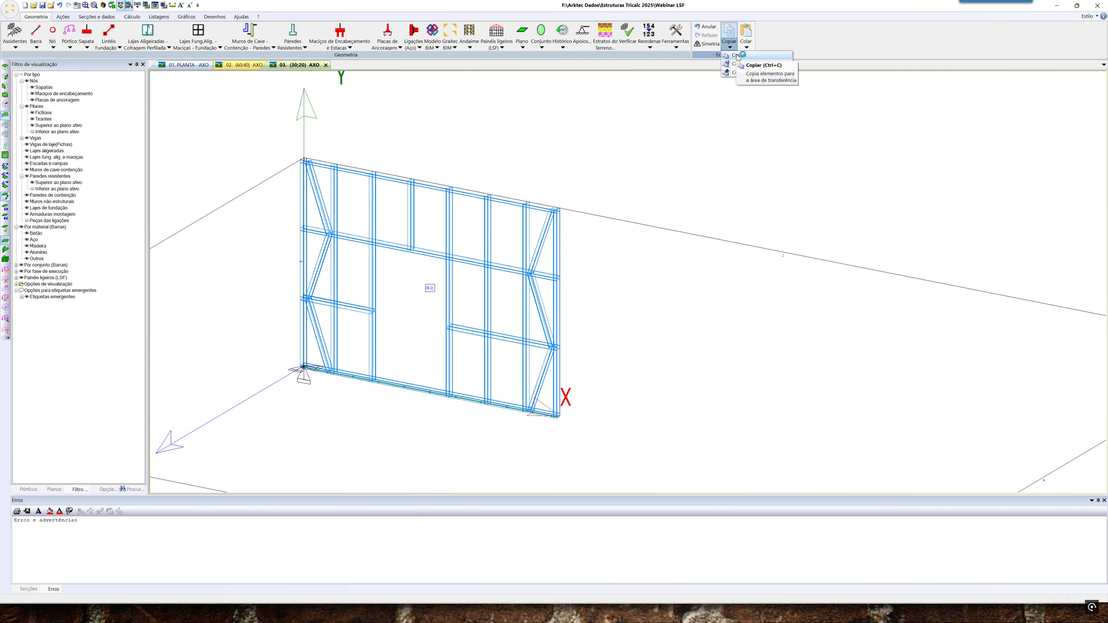
{"action": "left_click", "coordinate": [738, 56]}
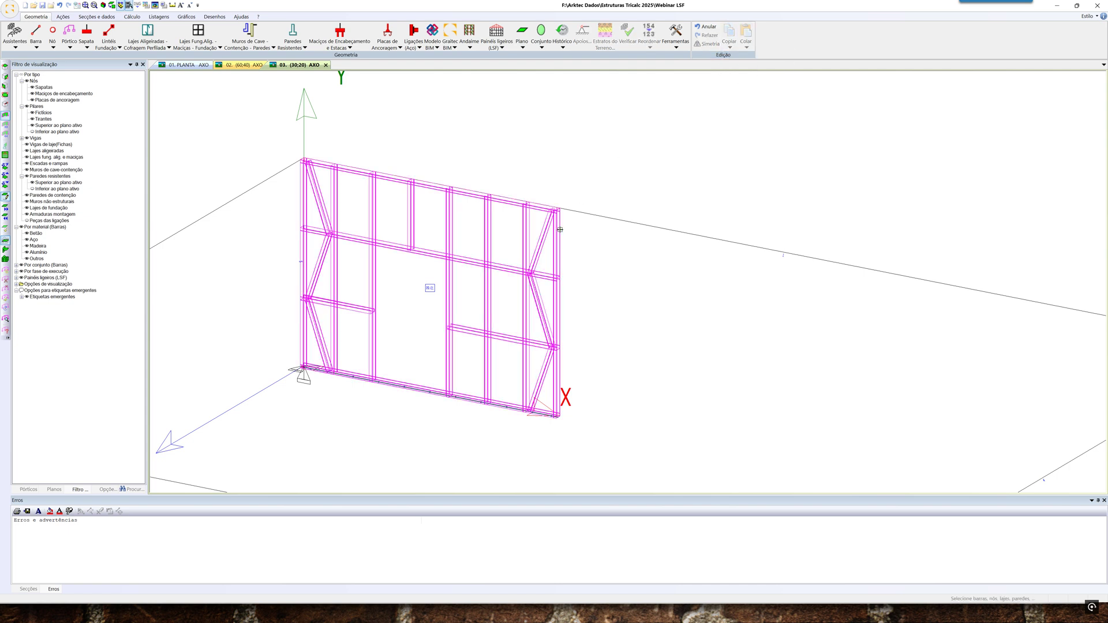
{"action": "left_click", "coordinate": [448, 273]}
{"action": "scroll", "coordinate": [304, 365], "scroll_direction": "up", "scroll_amount": 10}
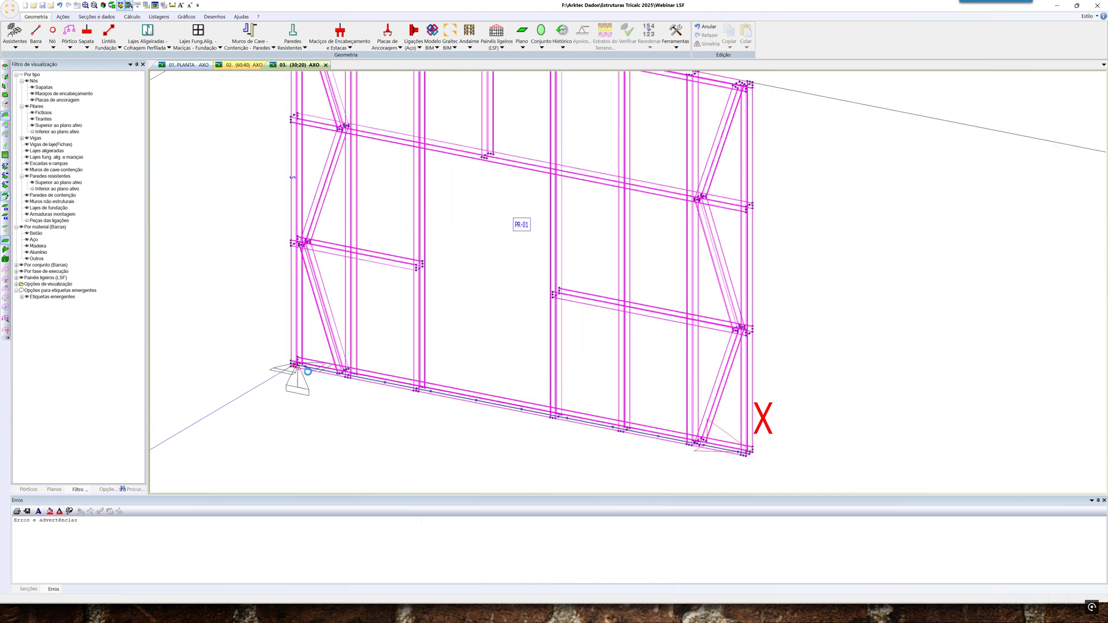
{"action": "scroll", "coordinate": [305, 374], "scroll_direction": "up", "scroll_amount": 2}
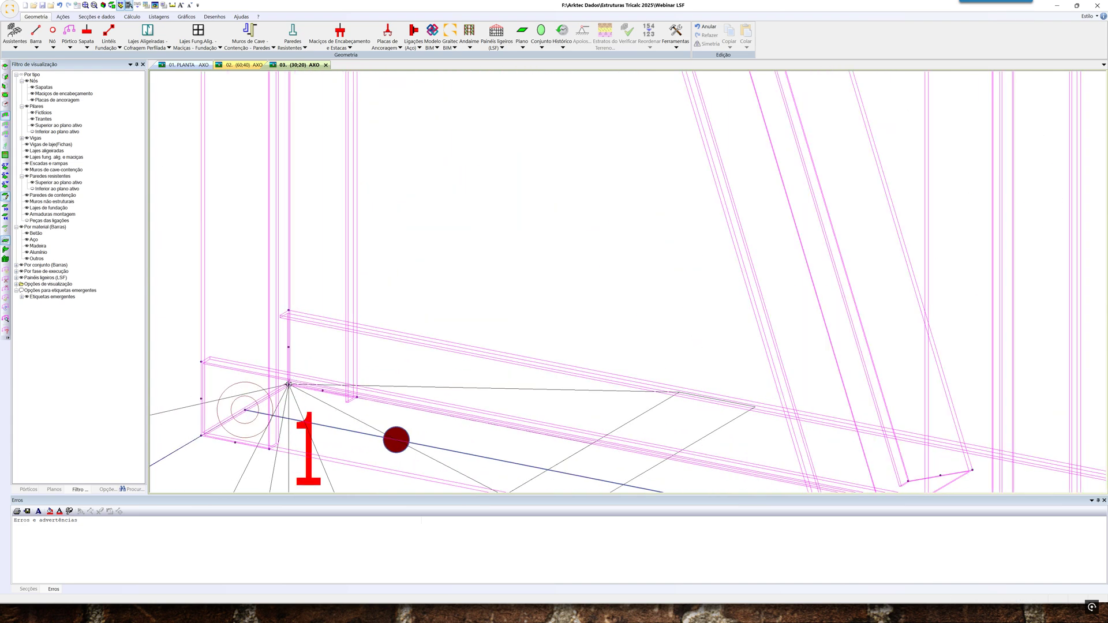
{"action": "scroll", "coordinate": [491, 289], "scroll_direction": "down", "scroll_amount": 6}
{"action": "scroll", "coordinate": [500, 289], "scroll_direction": "down", "scroll_amount": 4}
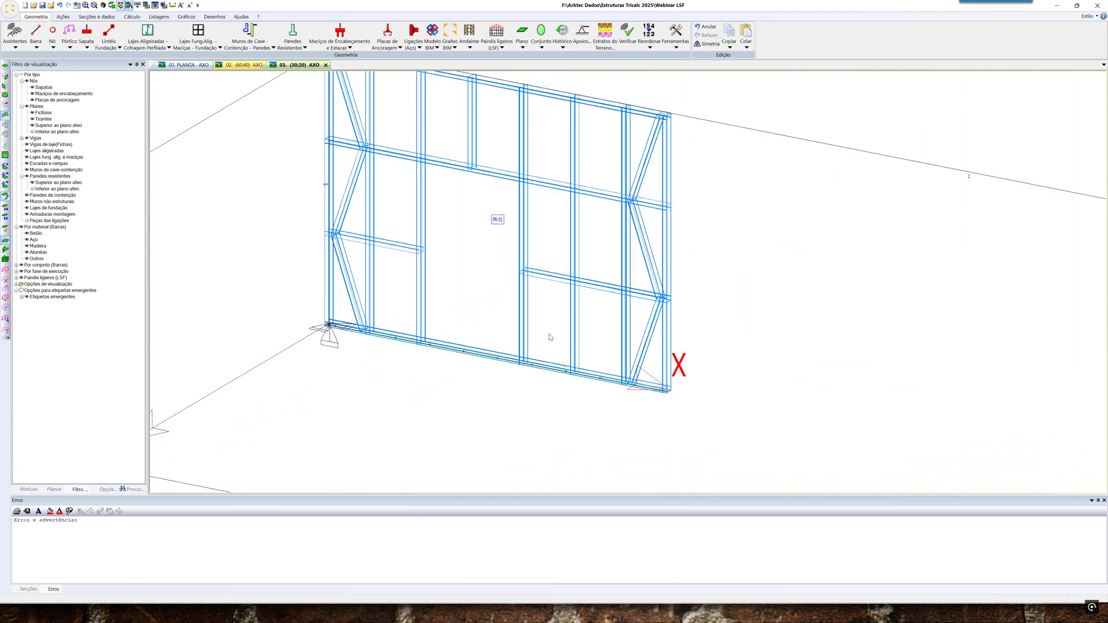
Paste the panel copy at the rear lower corner of the first panel's far end, continuing along the X axis
{"action": "scroll", "coordinate": [638, 364], "scroll_direction": "up", "scroll_amount": 5}
{"action": "scroll", "coordinate": [637, 364], "scroll_direction": "up", "scroll_amount": 4}
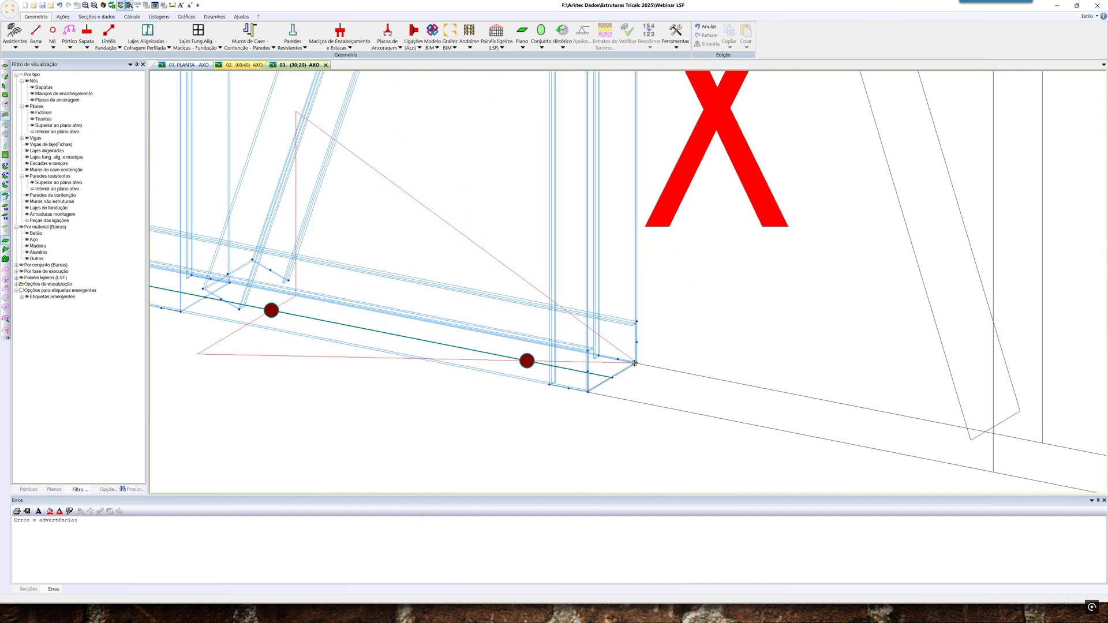
{"action": "scroll", "coordinate": [635, 364], "scroll_direction": "down", "scroll_amount": 5}
{"action": "scroll", "coordinate": [654, 389], "scroll_direction": "down", "scroll_amount": 10}
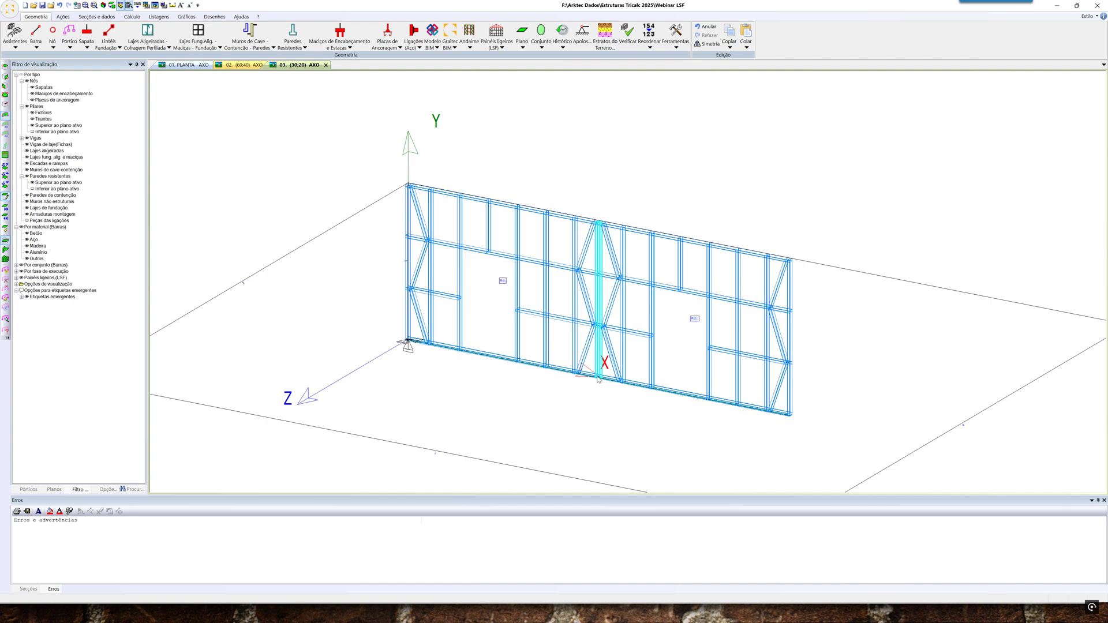
Open the second panel along the X axis for modification in the rectangular panel definition
{"action": "middle_click_drag", "start_coordinate": [601, 388], "coordinate": [568, 370]}
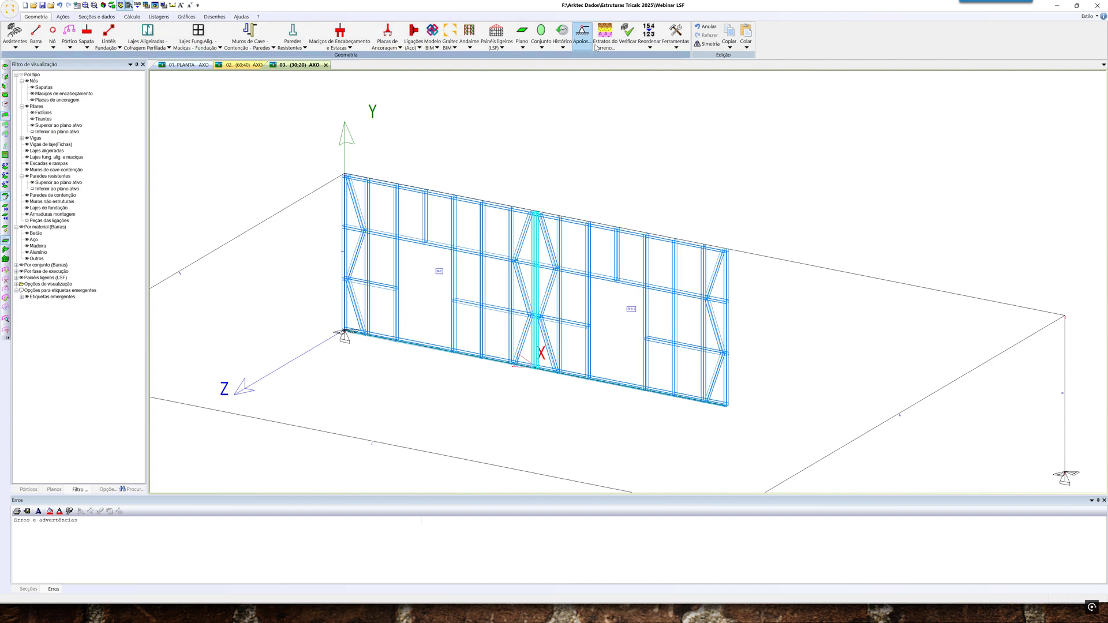
{"action": "left_click", "coordinate": [507, 46]}
{"action": "left_click", "coordinate": [507, 73]}
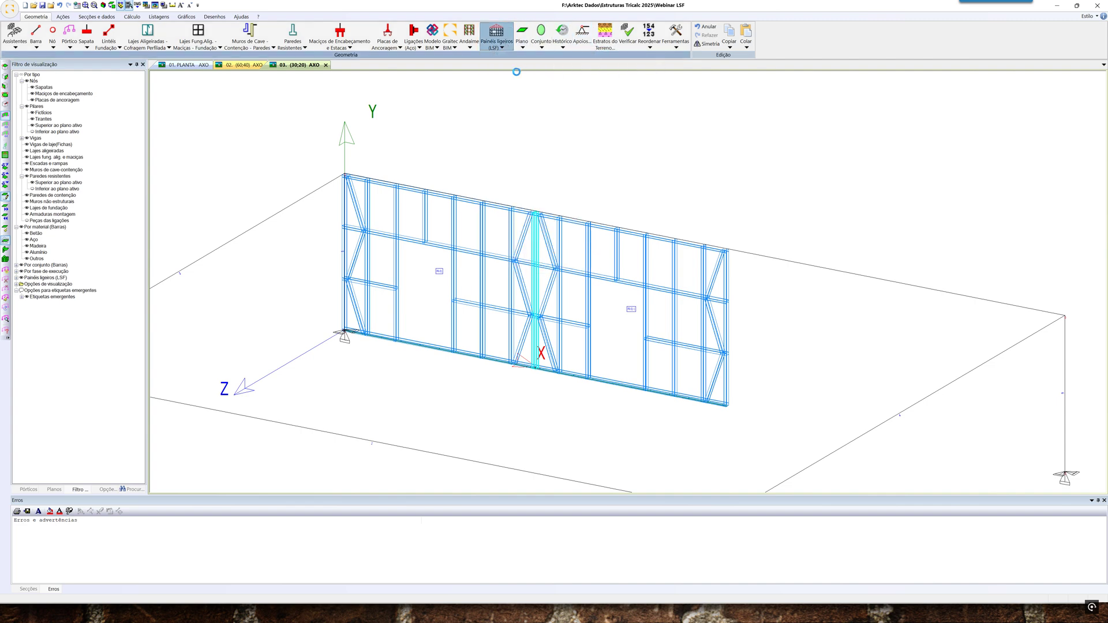
{"action": "left_click", "coordinate": [617, 259]}
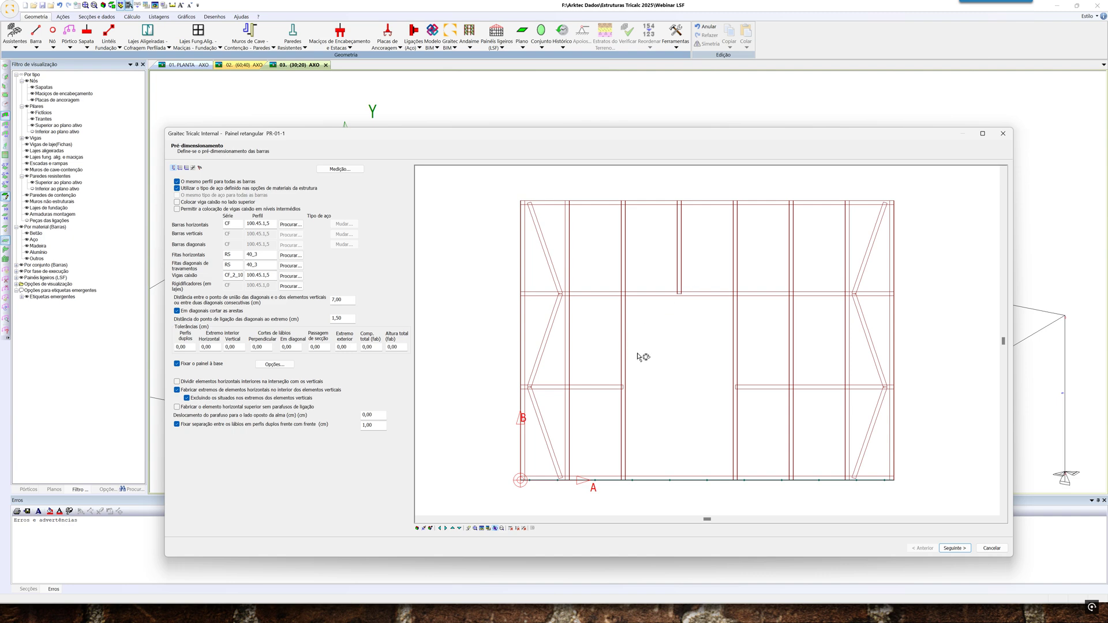
{"action": "left_click_drag", "start_coordinate": [687, 344], "coordinate": [679, 346]}
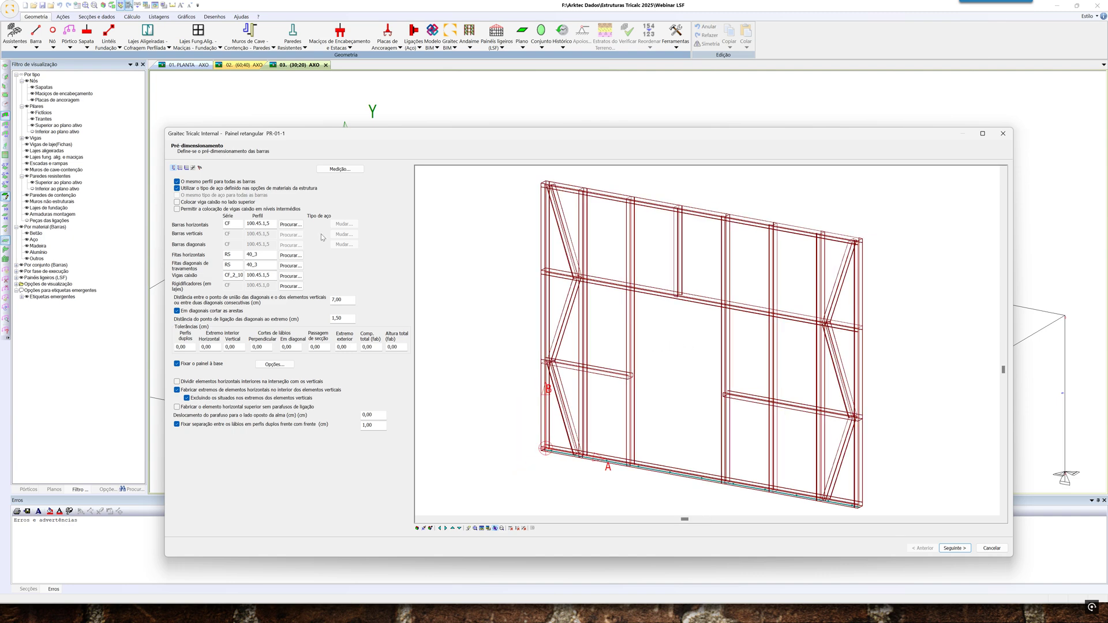
In the panel's 170–230 cm span, enable the horizontal bar at 100–200 and the vertical bars at 0–100 and 100–200
{"action": "left_click", "coordinate": [194, 168]}
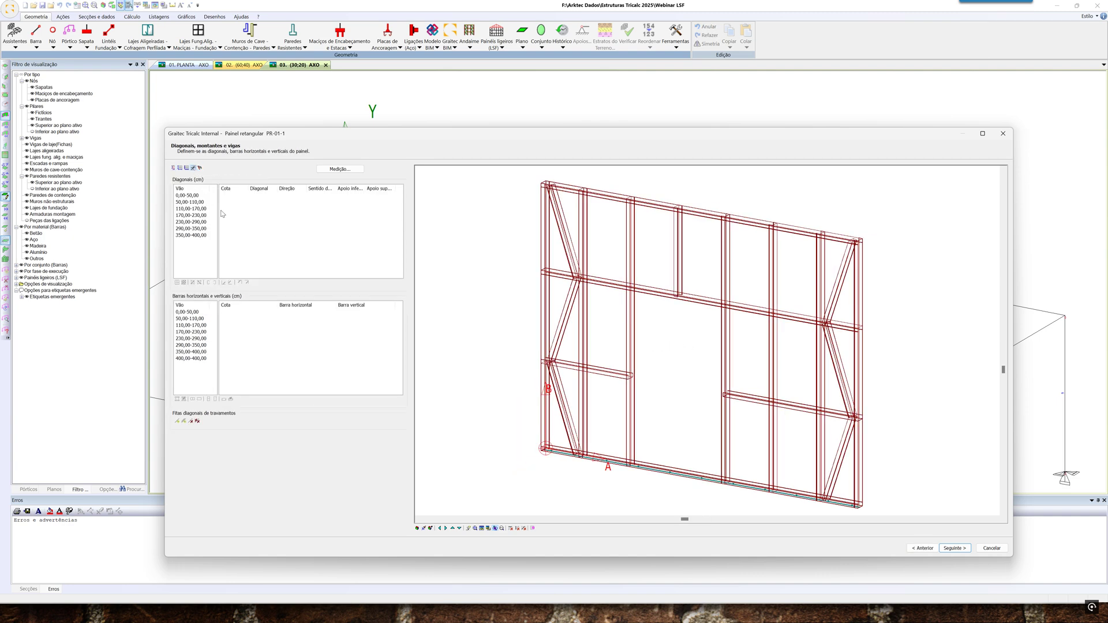
{"action": "left_click", "coordinate": [199, 334]}
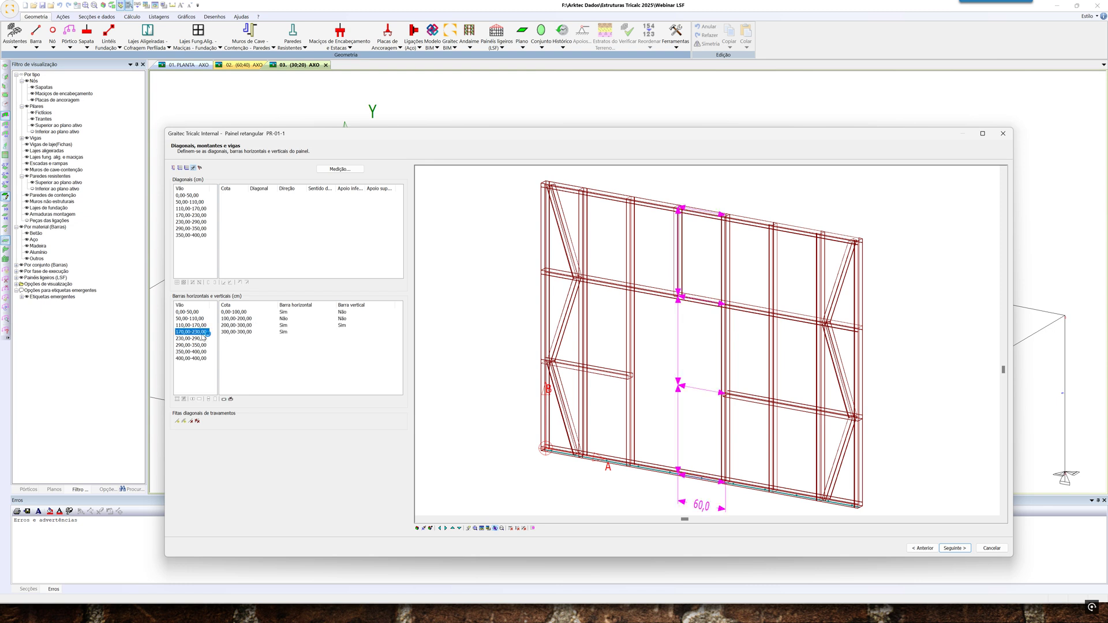
{"action": "left_click", "coordinate": [297, 321]}
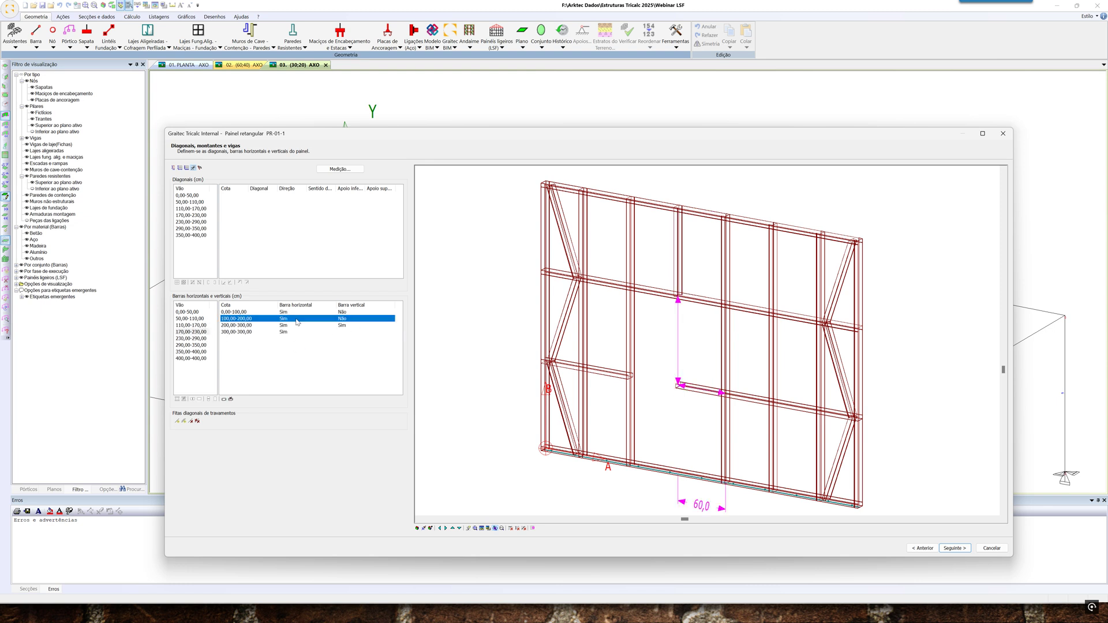
{"action": "left_click", "coordinate": [348, 317]}
{"action": "left_click", "coordinate": [349, 315]}
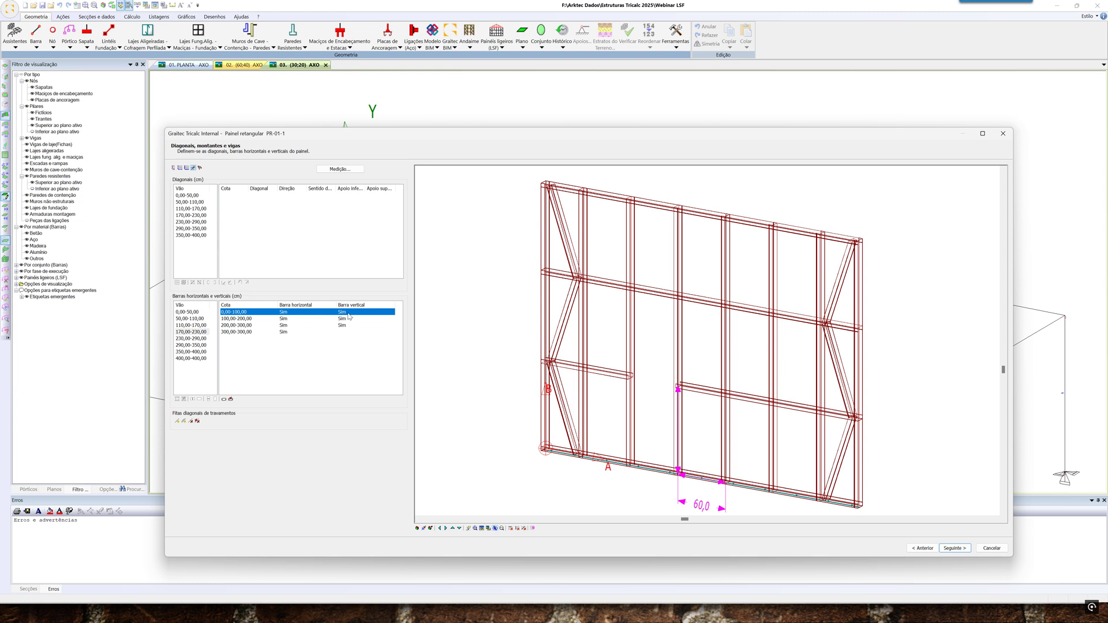
Enable the horizontal bar at 100–200 in the 110–170 cm span and close the panel definition, keeping the changes
{"action": "left_click", "coordinate": [205, 326]}
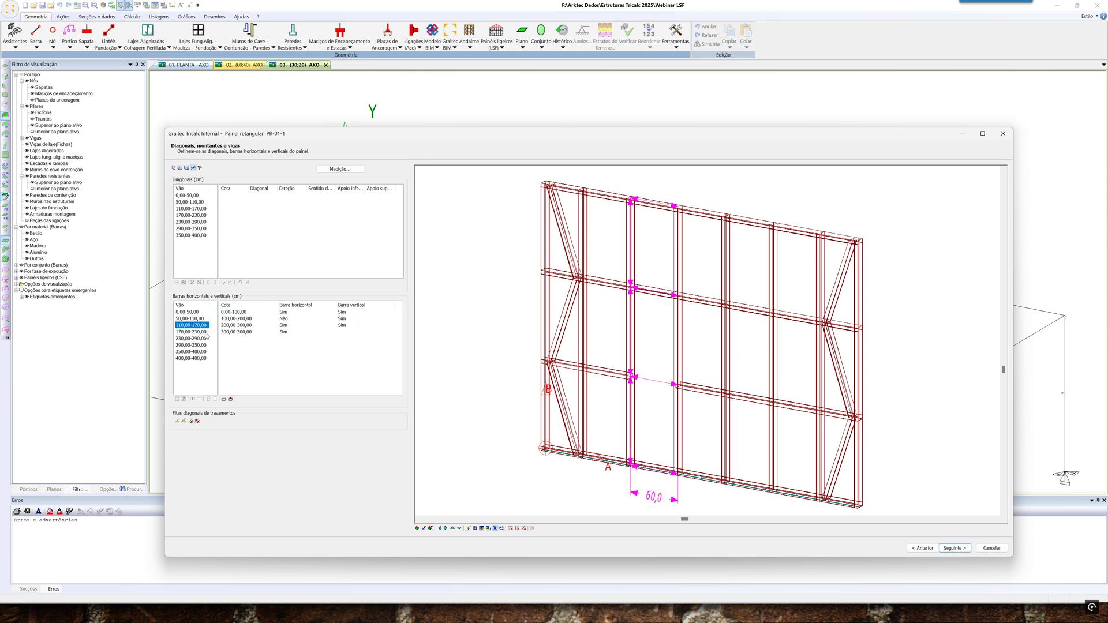
{"action": "left_click", "coordinate": [292, 319]}
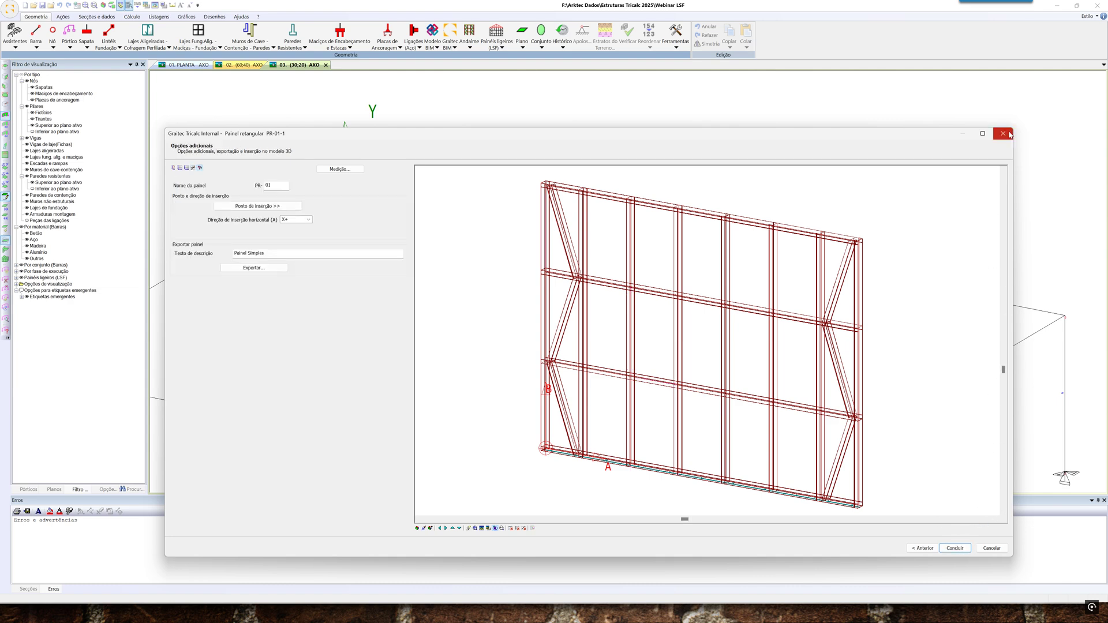
{"action": "left_click", "coordinate": [1004, 133]}
{"action": "left_click", "coordinate": [597, 369]}
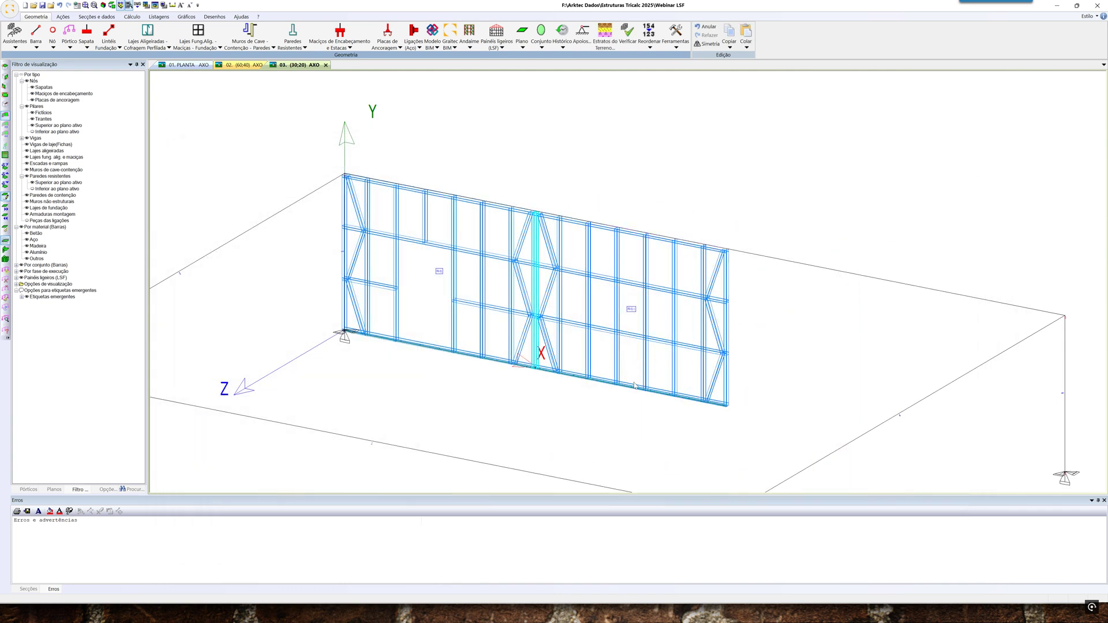
Paste the copied panel with rotation, placing its base point at the support at the far corner along the X axis
{"action": "scroll", "coordinate": [638, 425], "scroll_direction": "down", "scroll_amount": 2}
{"action": "scroll", "coordinate": [642, 422], "scroll_direction": "down", "scroll_amount": 2}
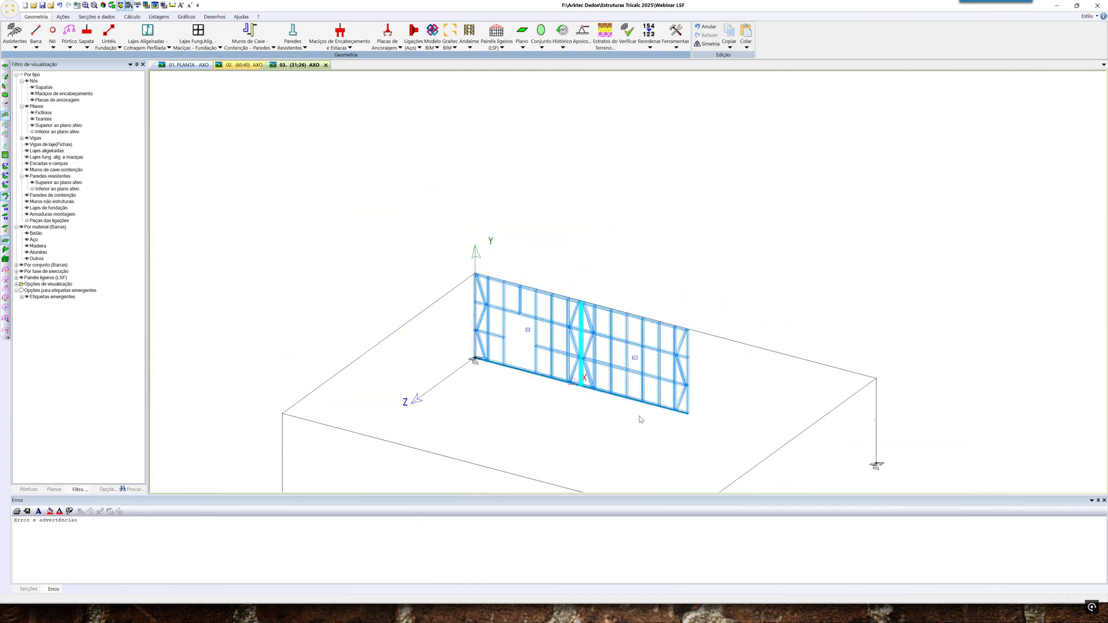
{"action": "middle_click_drag", "start_coordinate": [661, 417], "coordinate": [635, 294]}
{"action": "left_click", "coordinate": [731, 49]}
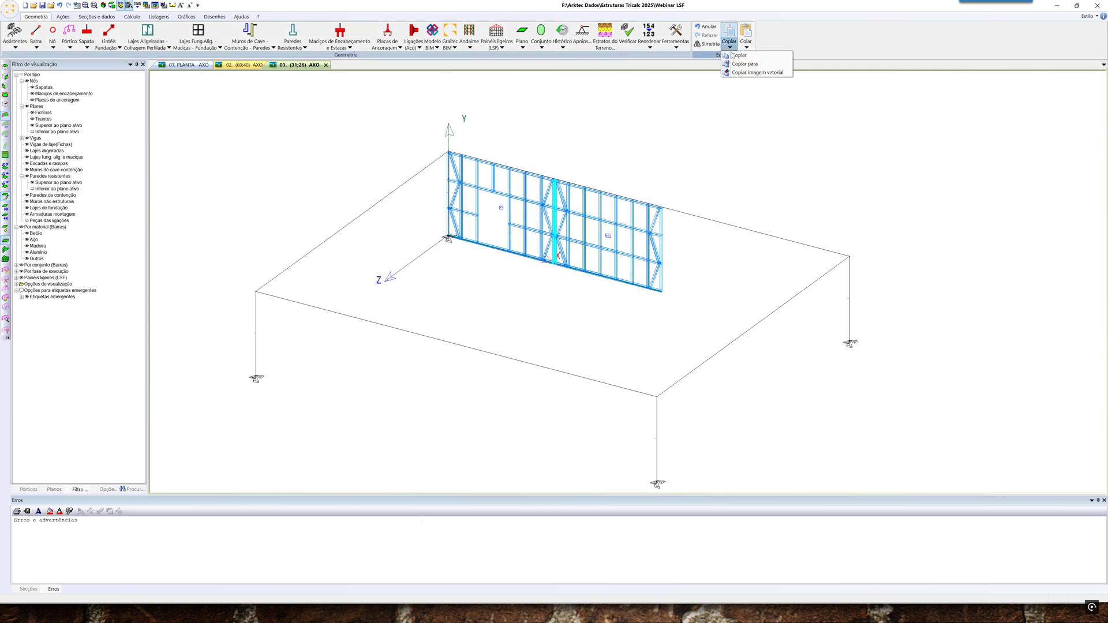
{"action": "left_click", "coordinate": [748, 49]}
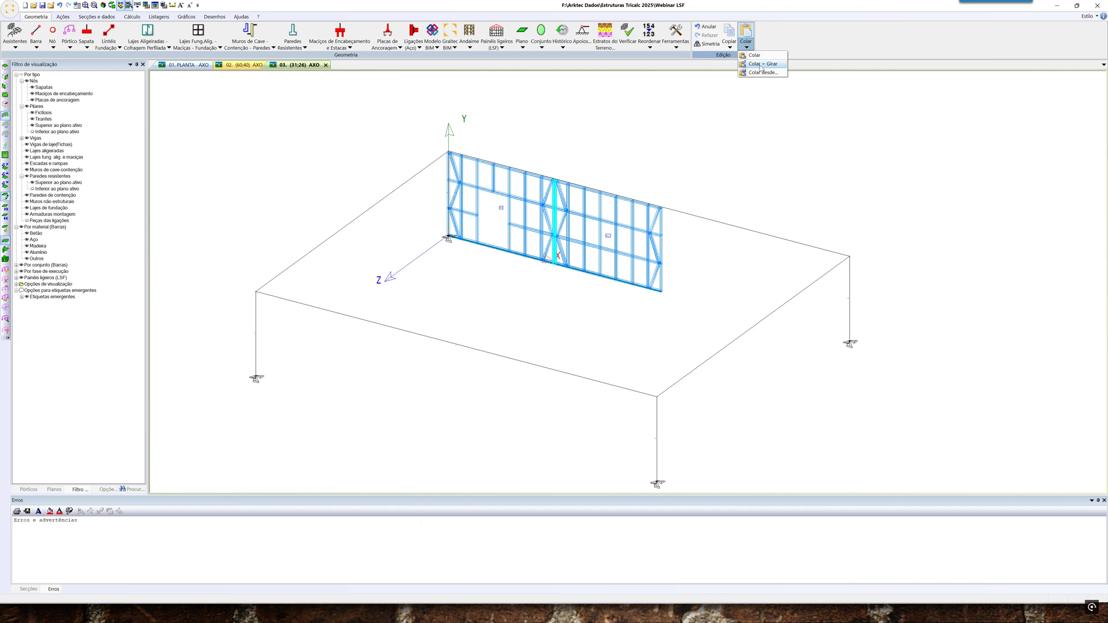
{"action": "left_click", "coordinate": [755, 54]}
{"action": "scroll", "coordinate": [834, 351], "scroll_direction": "up", "scroll_amount": 5}
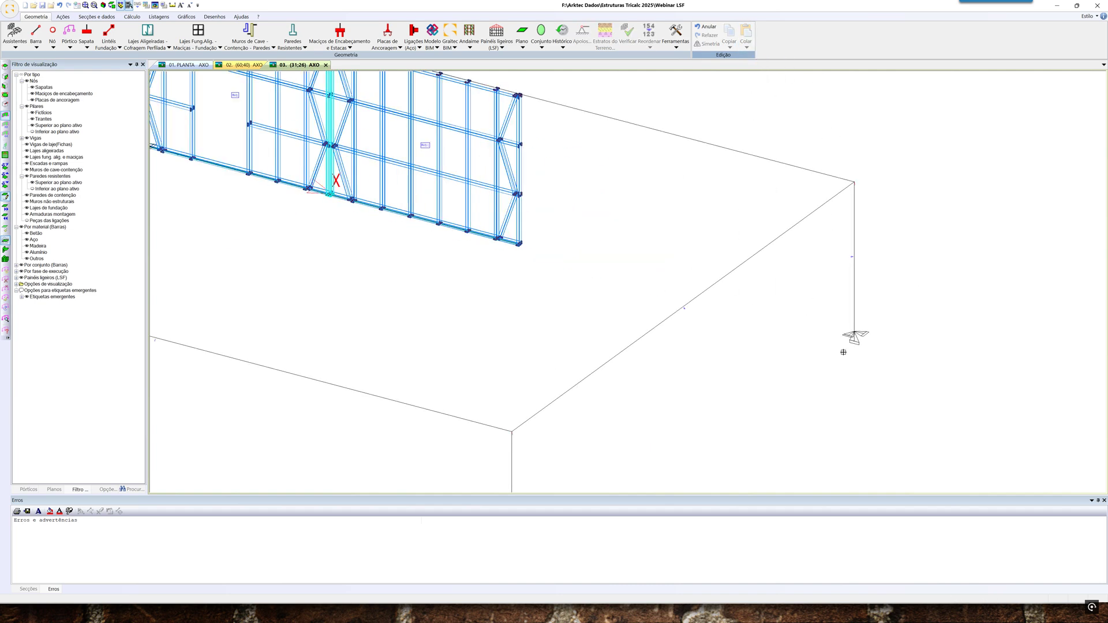
{"action": "scroll", "coordinate": [854, 326], "scroll_direction": "up", "scroll_amount": 4}
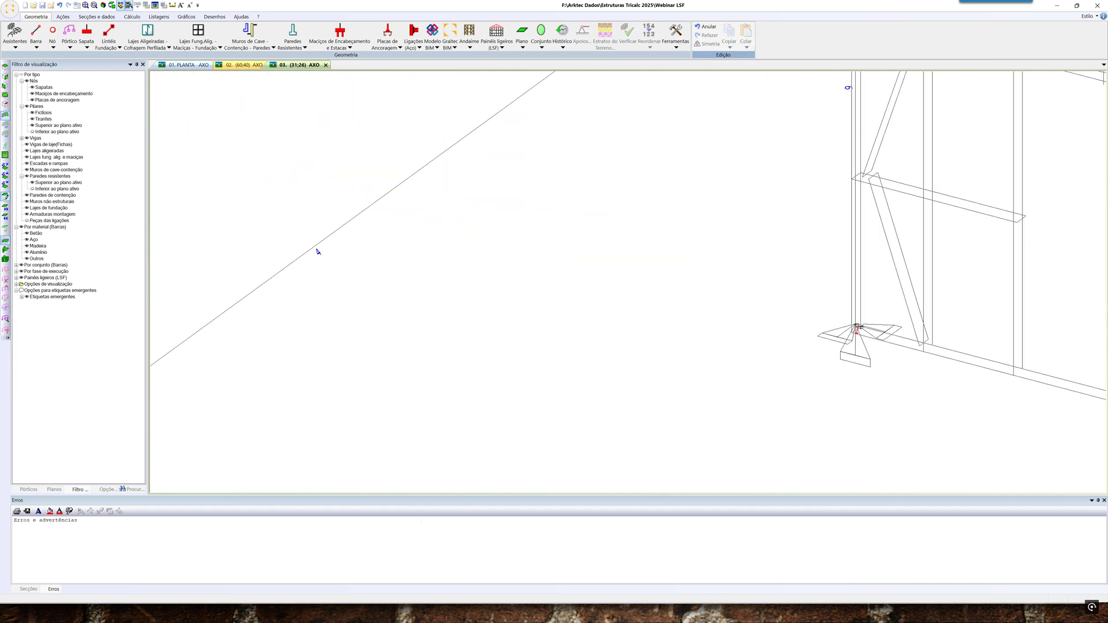
{"action": "left_click", "coordinate": [854, 327]}
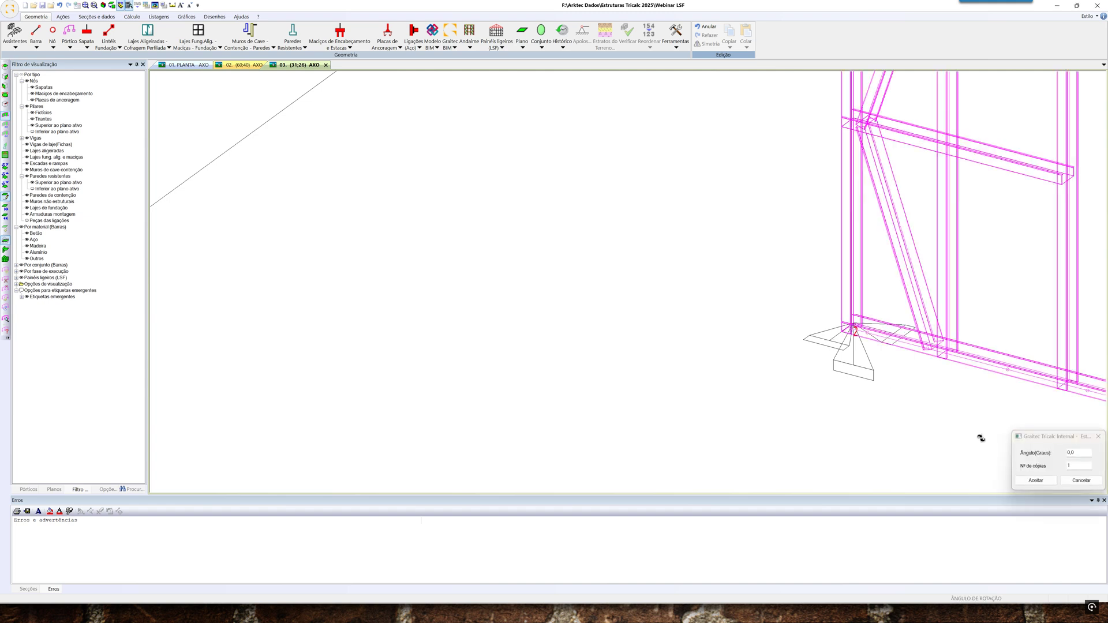
Set the pasted panel's rotation angle to -90 degrees with one copy and accept the placement
{"action": "left_click_drag", "start_coordinate": [1027, 437], "coordinate": [551, 285]}
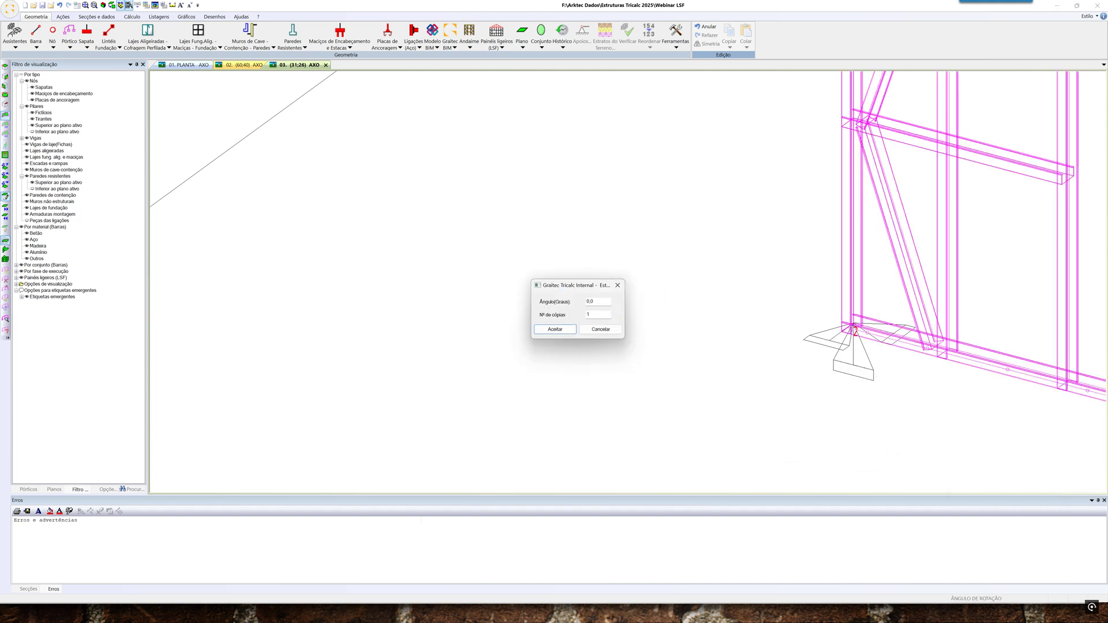
{"action": "type", "text": "90"}
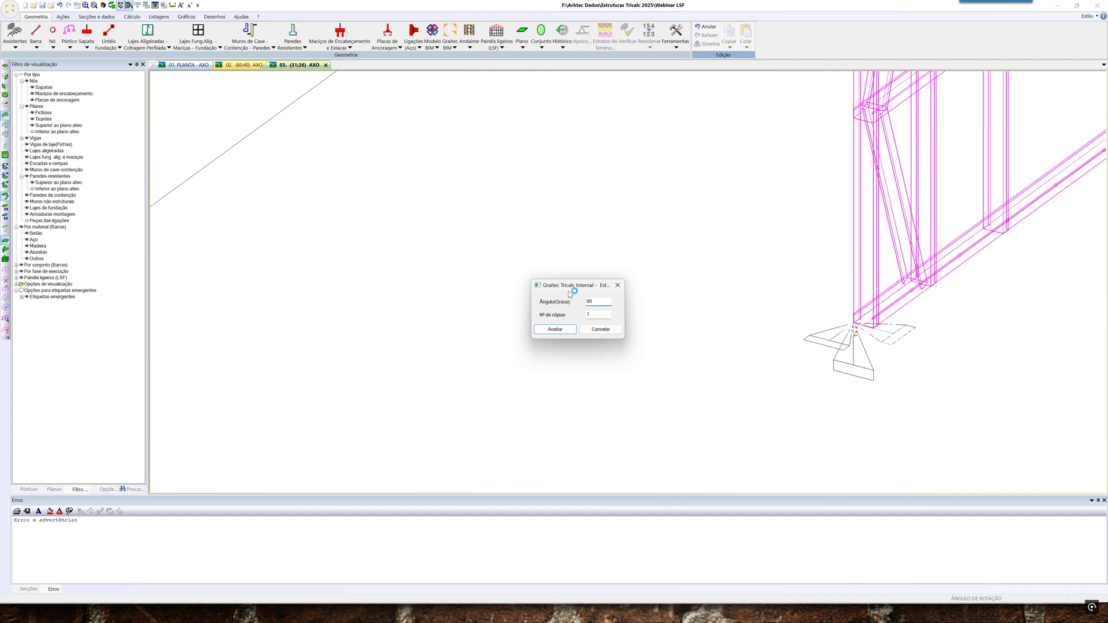
{"action": "type", "text": "-90"}
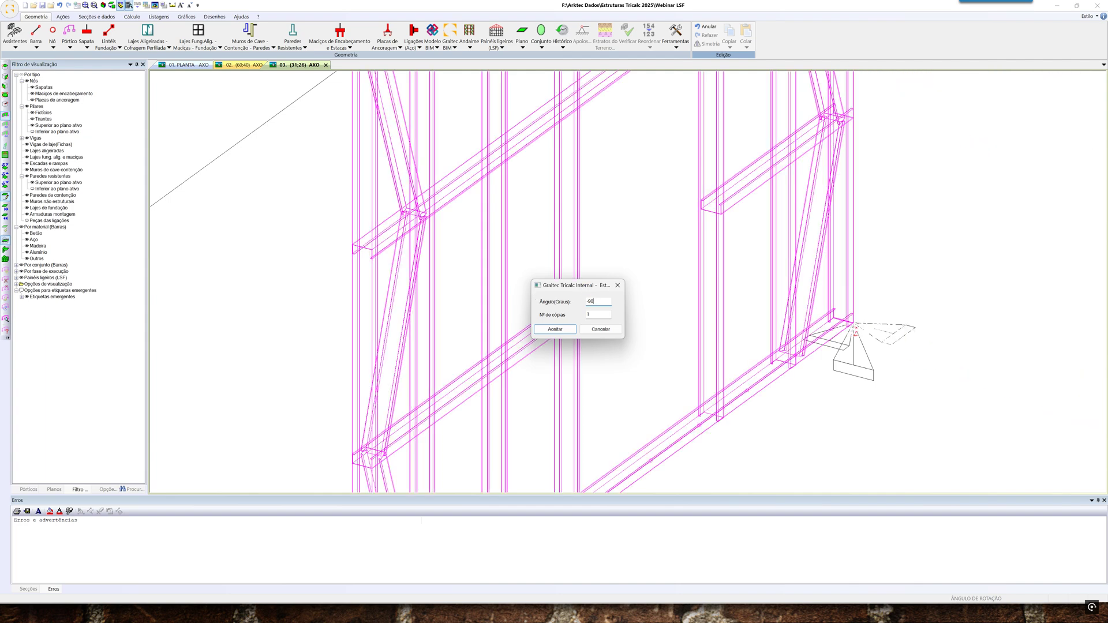
{"action": "left_click", "coordinate": [562, 335]}
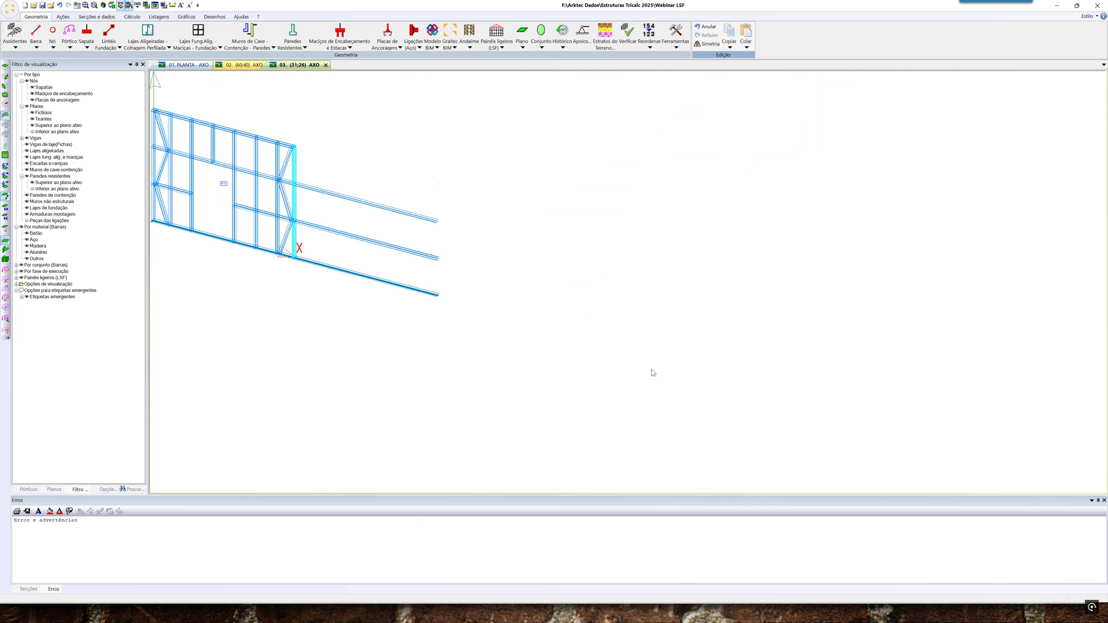
{"action": "middle_click_drag", "start_coordinate": [755, 307], "coordinate": [722, 414], "text": "shift"}
{"action": "scroll", "coordinate": [697, 416], "scroll_direction": "down", "scroll_amount": 3}
{"action": "scroll", "coordinate": [691, 427], "scroll_direction": "up", "scroll_amount": 1}
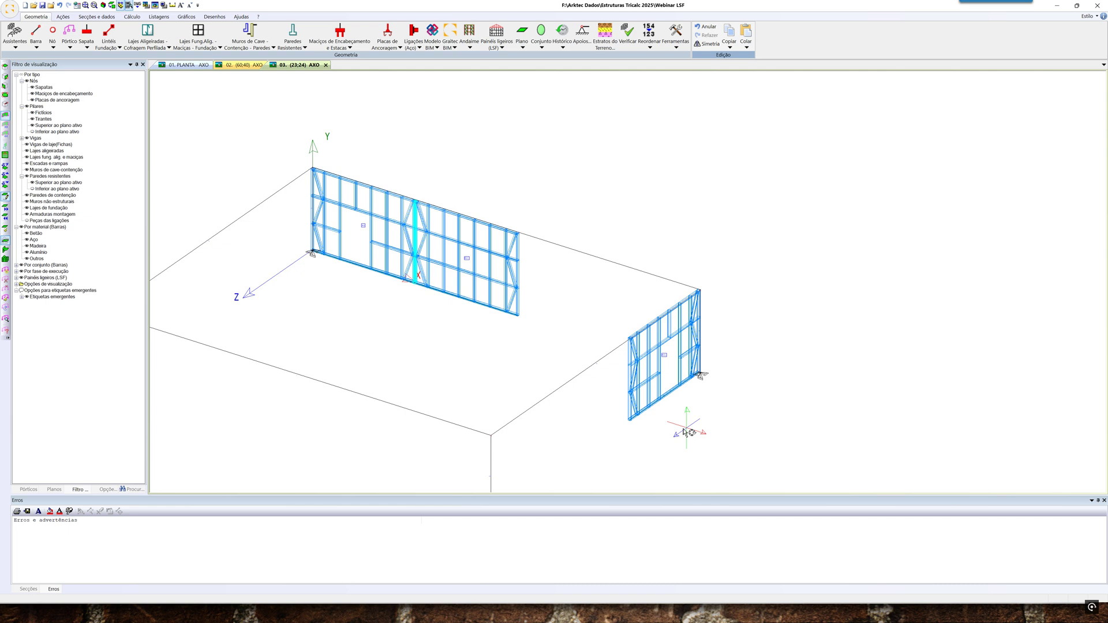
{"action": "middle_click_drag", "start_coordinate": [564, 349], "coordinate": [626, 313], "text": "shift"}
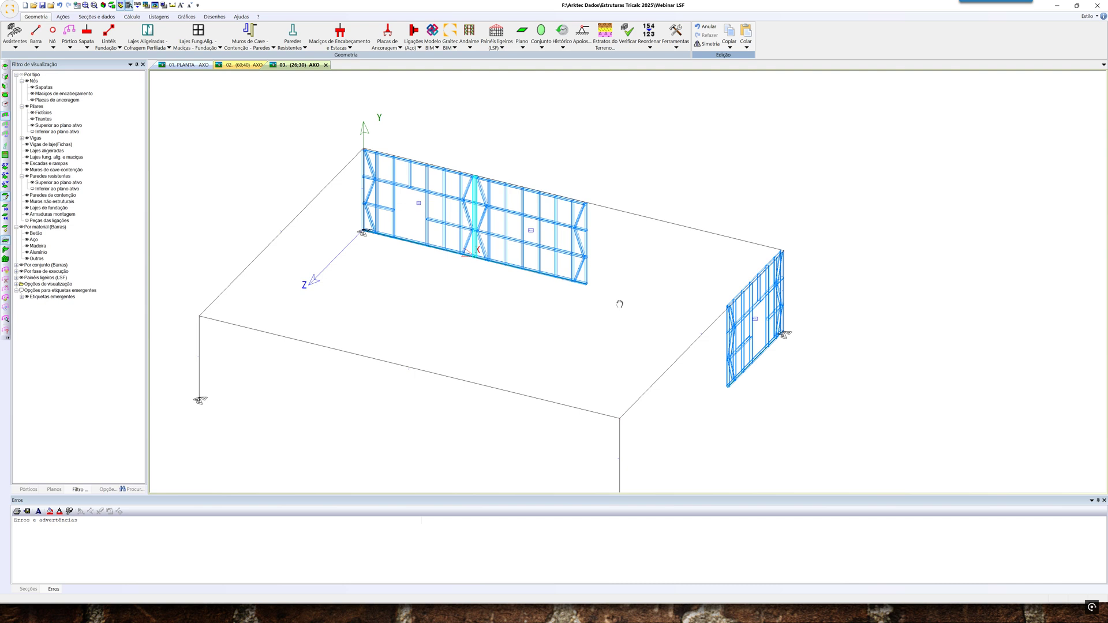
{"action": "middle_click_drag", "start_coordinate": [619, 305], "coordinate": [628, 281]}
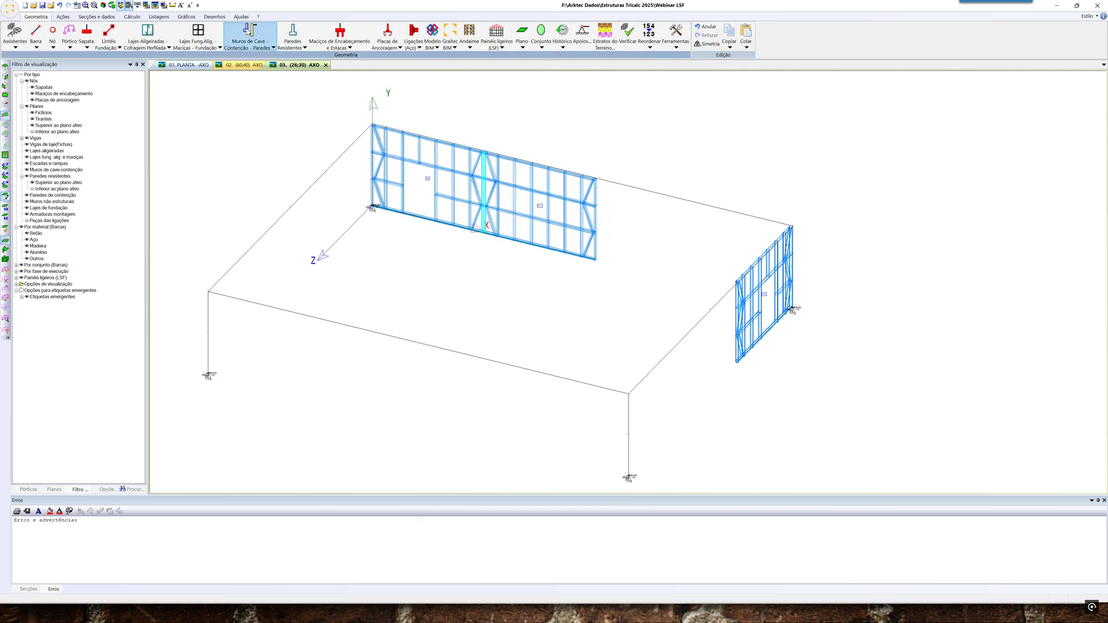
Select Exemplo_CJR01_Piso00.dwg from the Projetos REVIT para LSF folder as the drawing for plane 0
{"action": "left_click", "coordinate": [240, 16]}
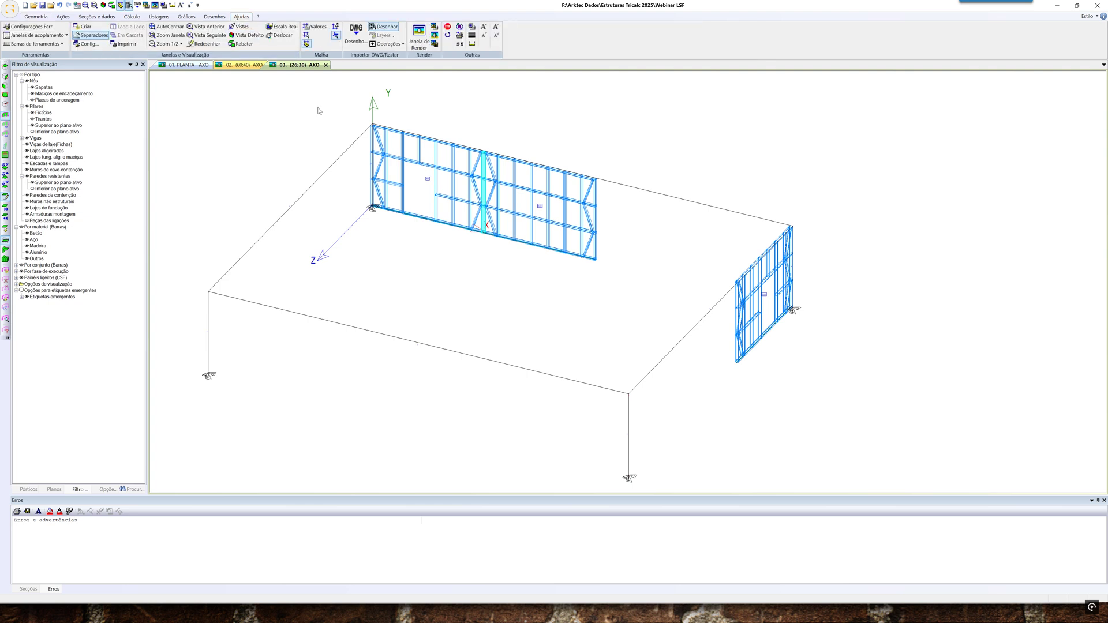
{"action": "left_click", "coordinate": [363, 36]}
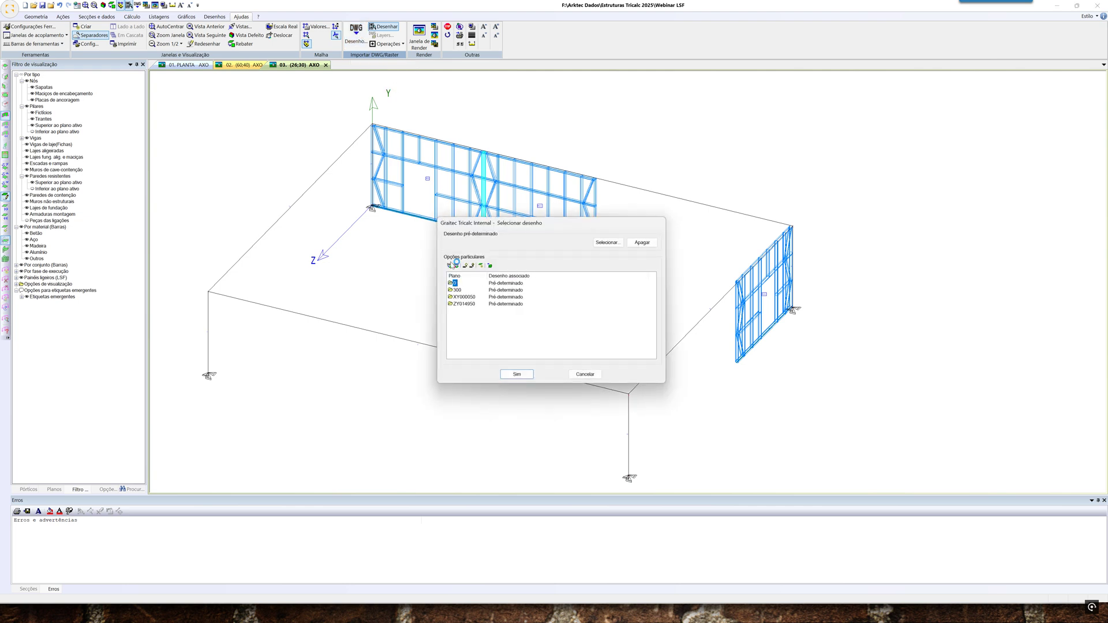
{"action": "left_click", "coordinate": [450, 266]}
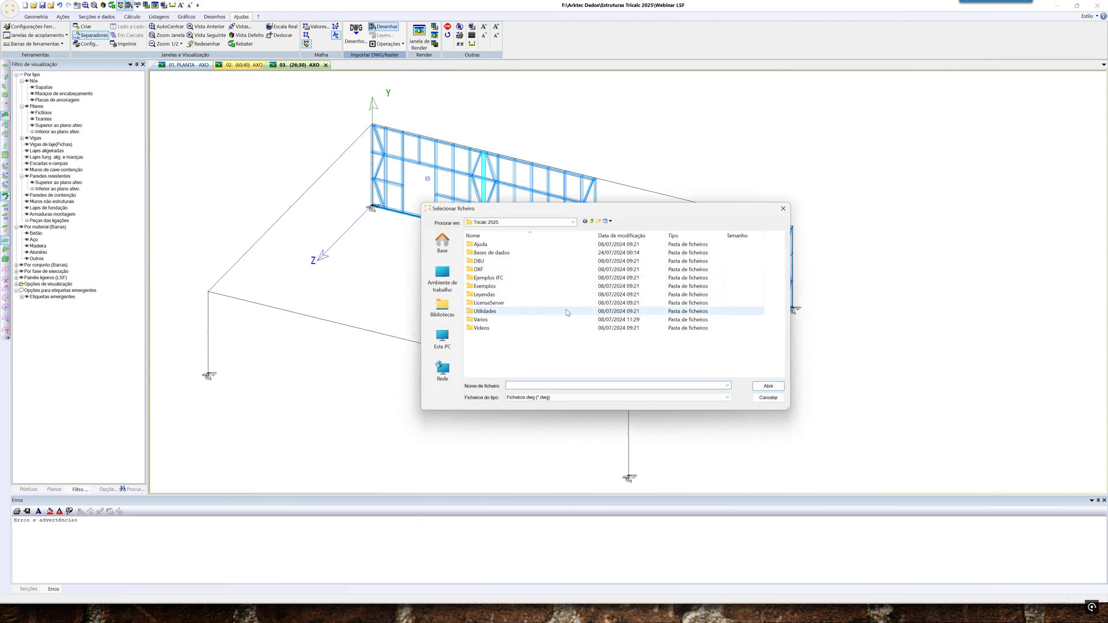
{"action": "left_click", "coordinate": [442, 242]}
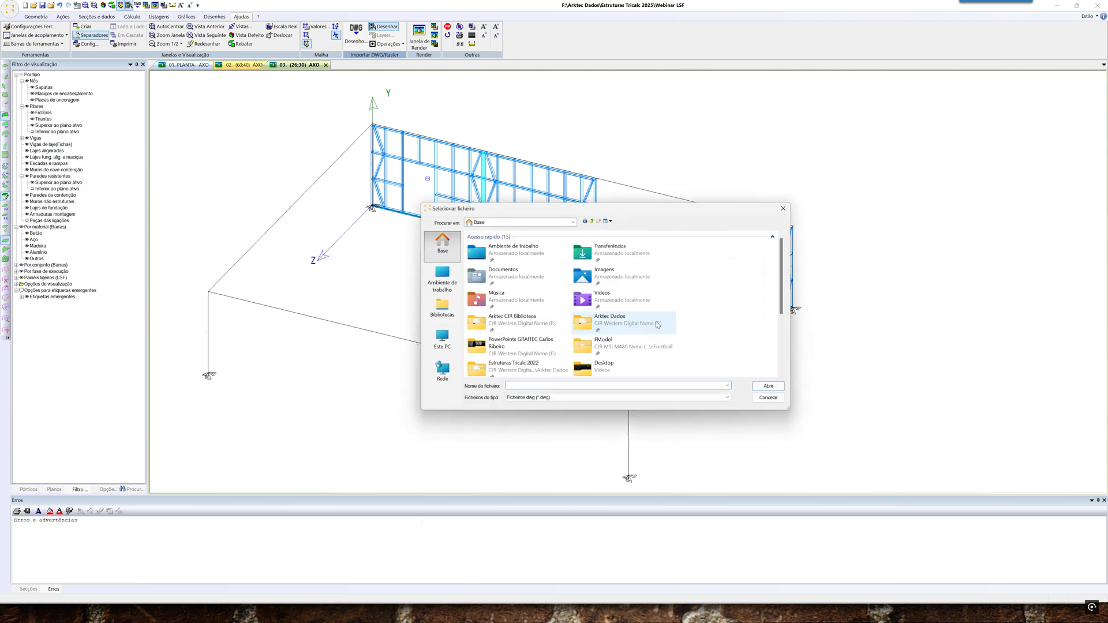
{"action": "double_click", "coordinate": [655, 324]}
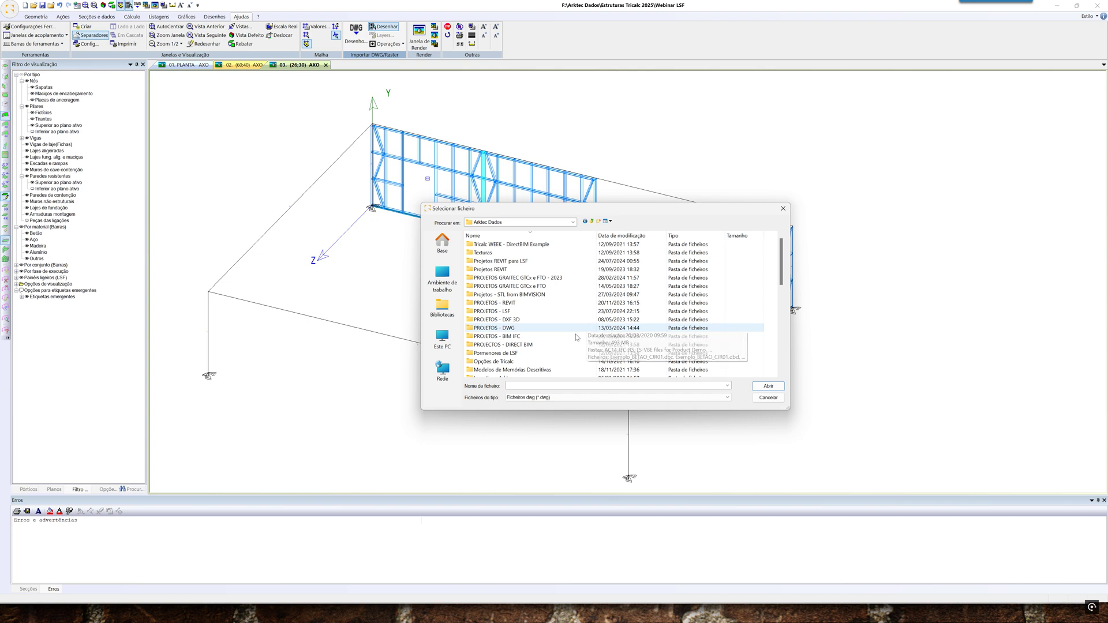
{"action": "double_click", "coordinate": [541, 262]}
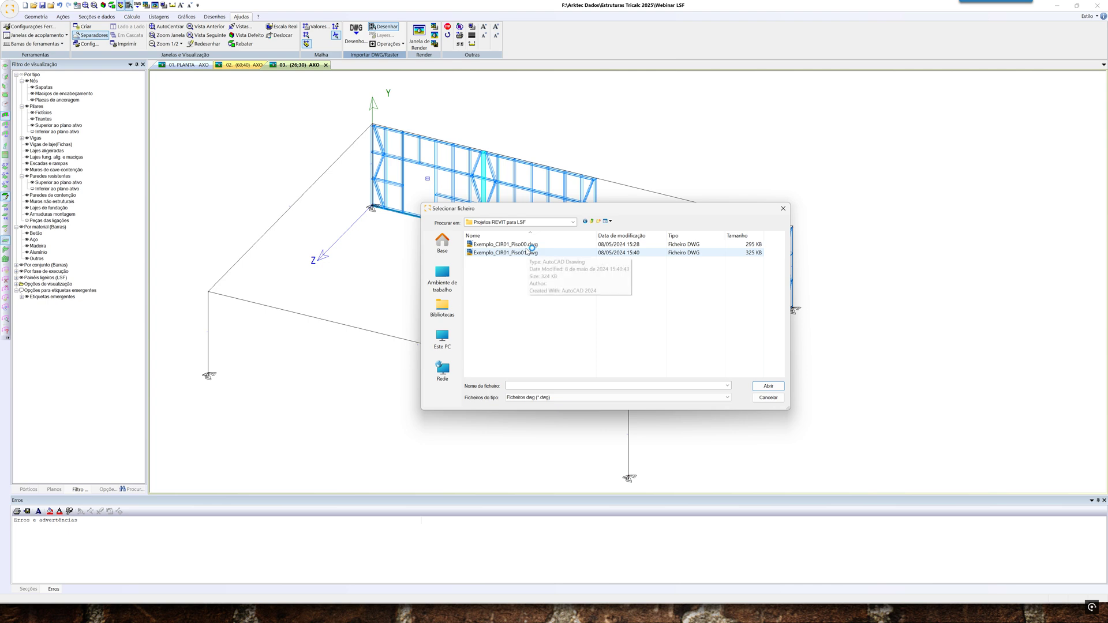
{"action": "left_click", "coordinate": [520, 244]}
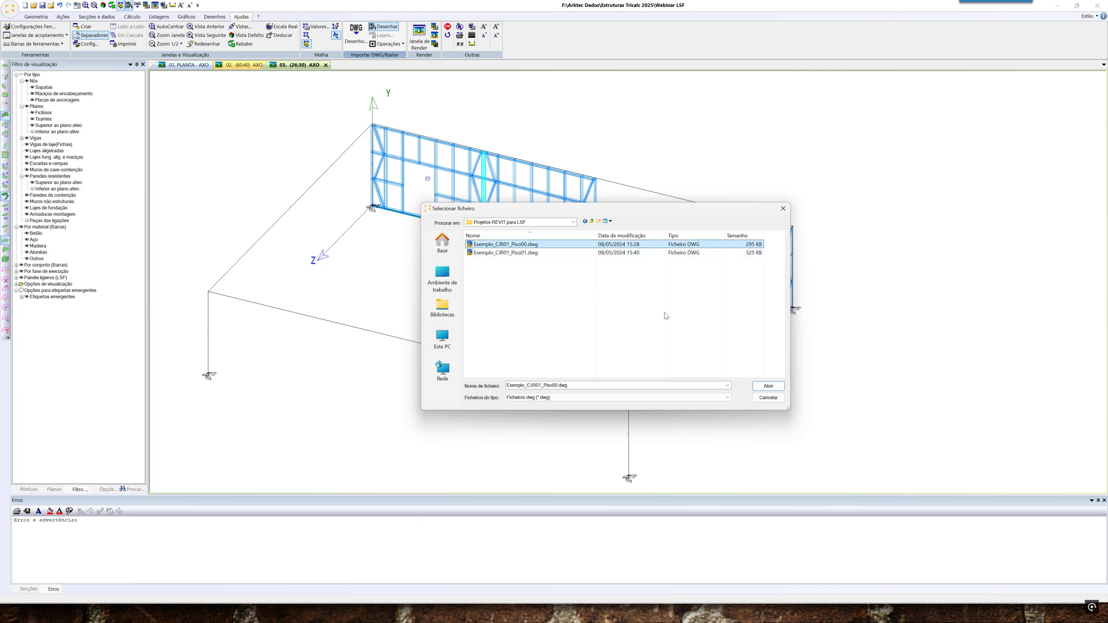
{"action": "left_click", "coordinate": [768, 386]}
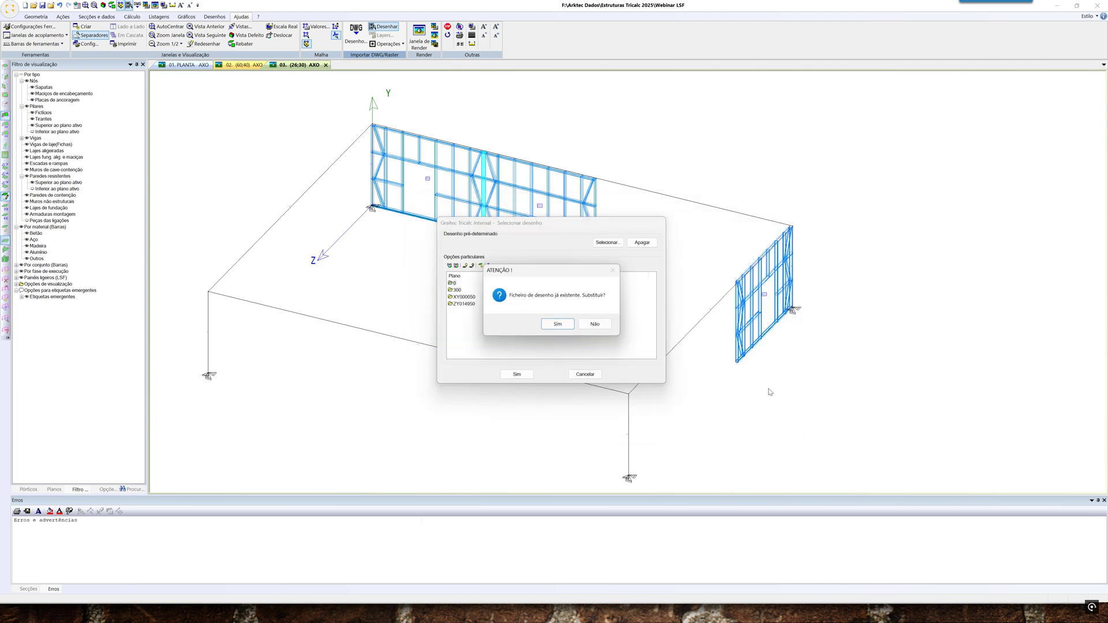
Replace the existing drawing file, import it with millimetre units, and accept the drawing selection
{"action": "left_click", "coordinate": [558, 324]}
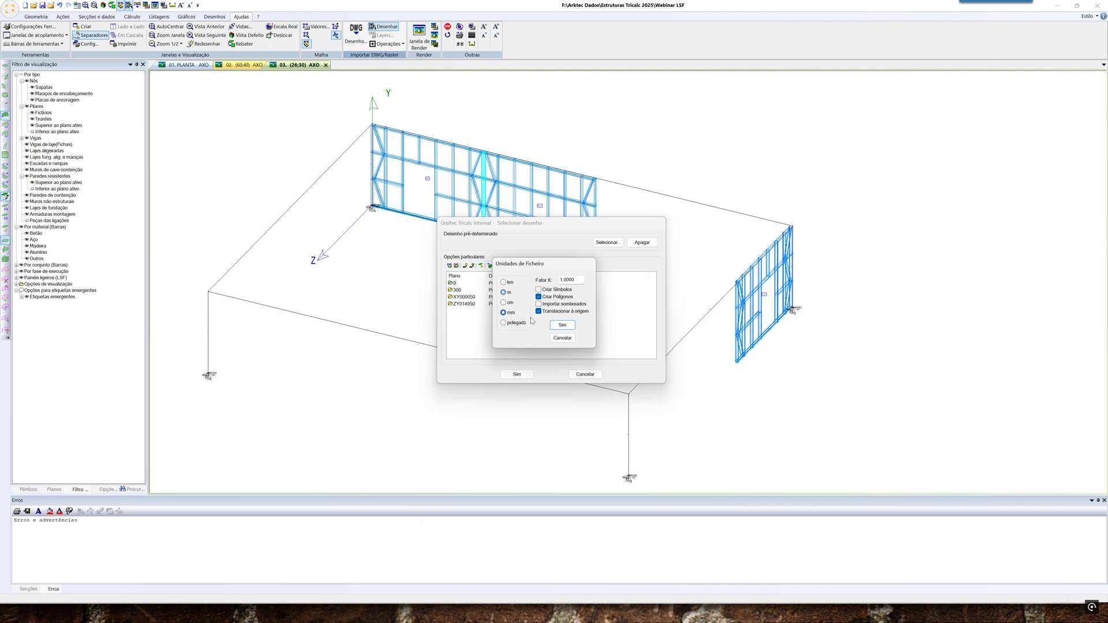
{"action": "left_click", "coordinate": [503, 313]}
{"action": "left_click", "coordinate": [572, 330]}
{"action": "left_click", "coordinate": [521, 375]}
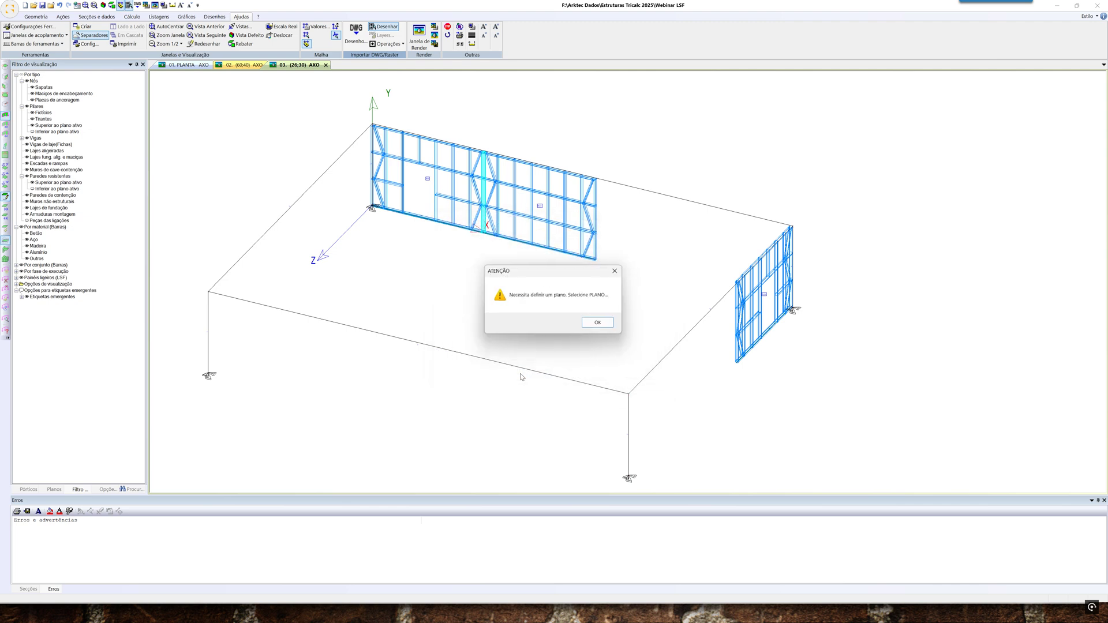
{"action": "left_click", "coordinate": [603, 322]}
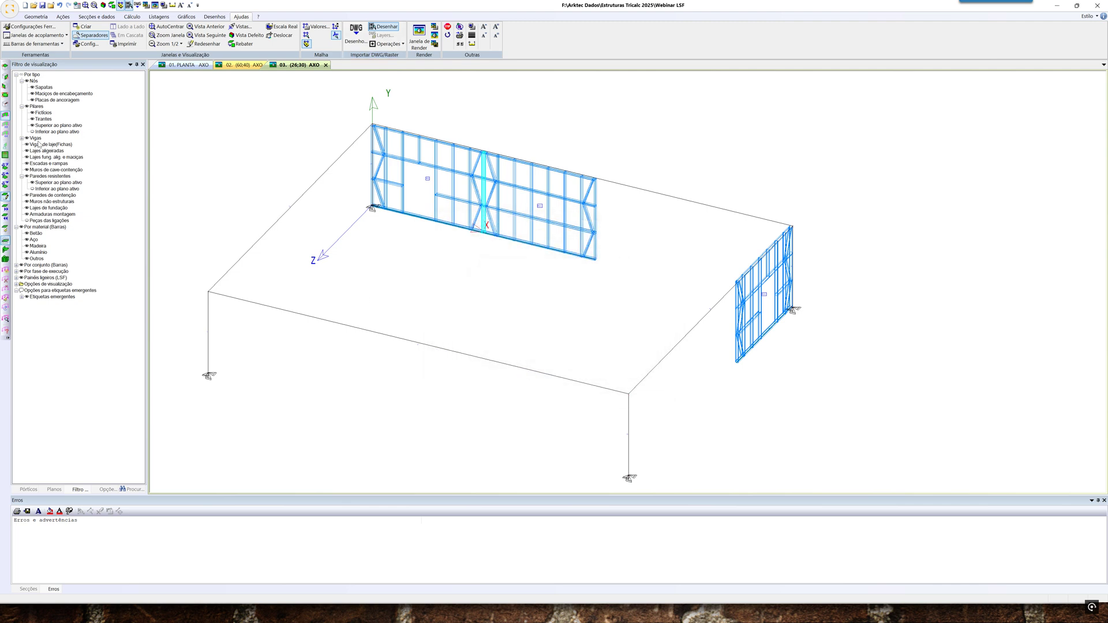
Activate the plane at elevation 0.0 and move the imported floor plan so its outer Quarto 2 corner lands on the origin support
{"action": "left_click", "coordinate": [5, 166]}
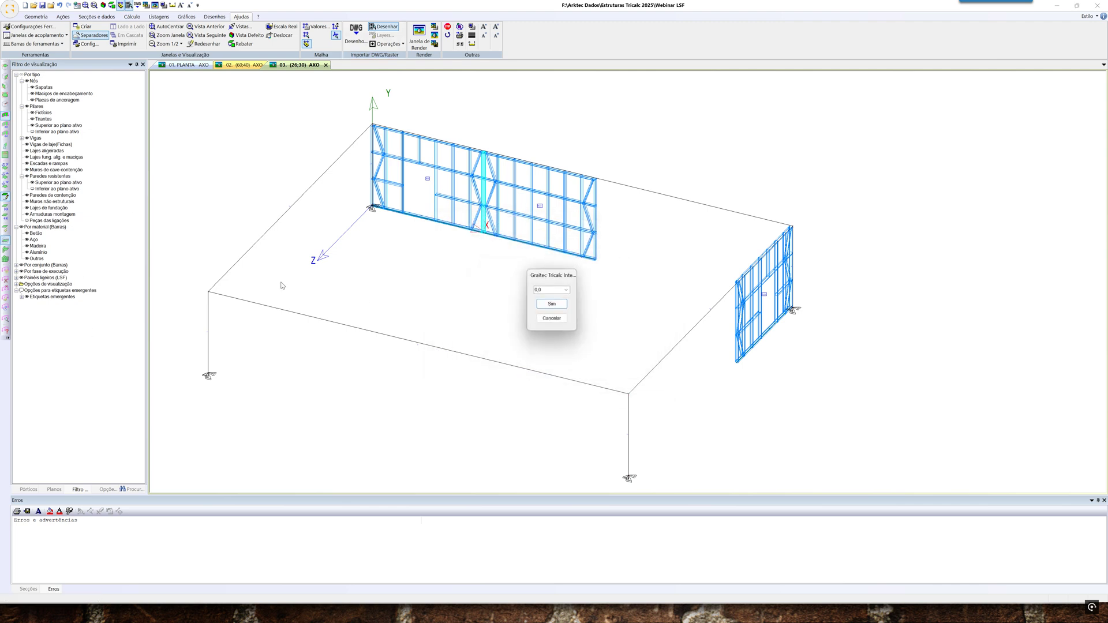
{"action": "left_click", "coordinate": [551, 304]}
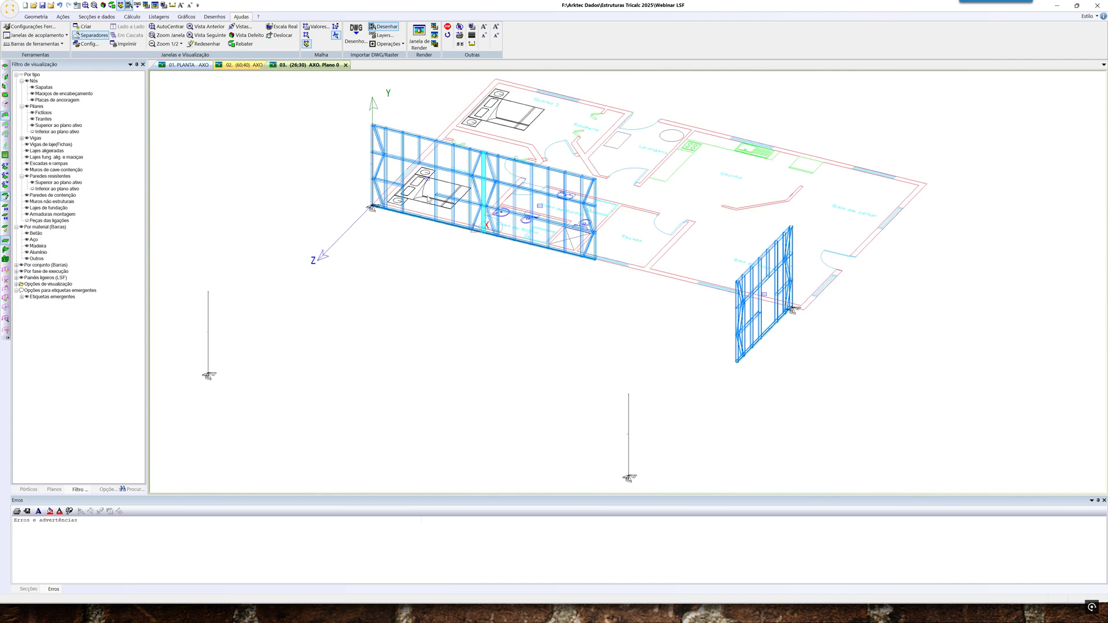
{"action": "middle_click_drag", "start_coordinate": [485, 163], "coordinate": [473, 264]}
{"action": "scroll", "coordinate": [489, 205], "scroll_direction": "up", "scroll_amount": 2}
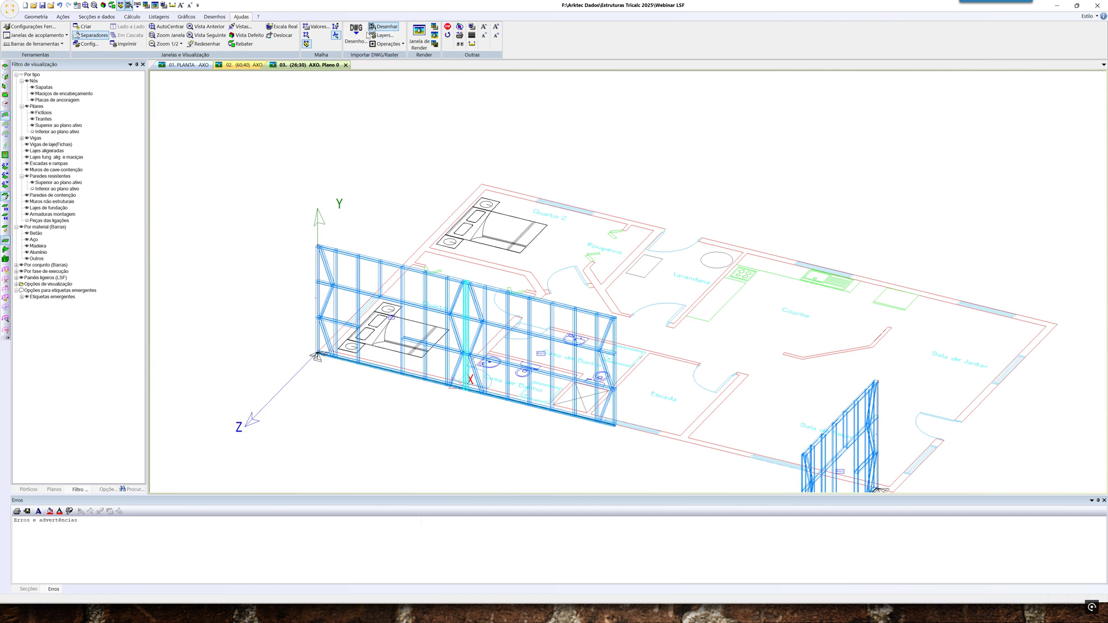
{"action": "left_click", "coordinate": [380, 44]}
{"action": "left_click", "coordinate": [386, 53]}
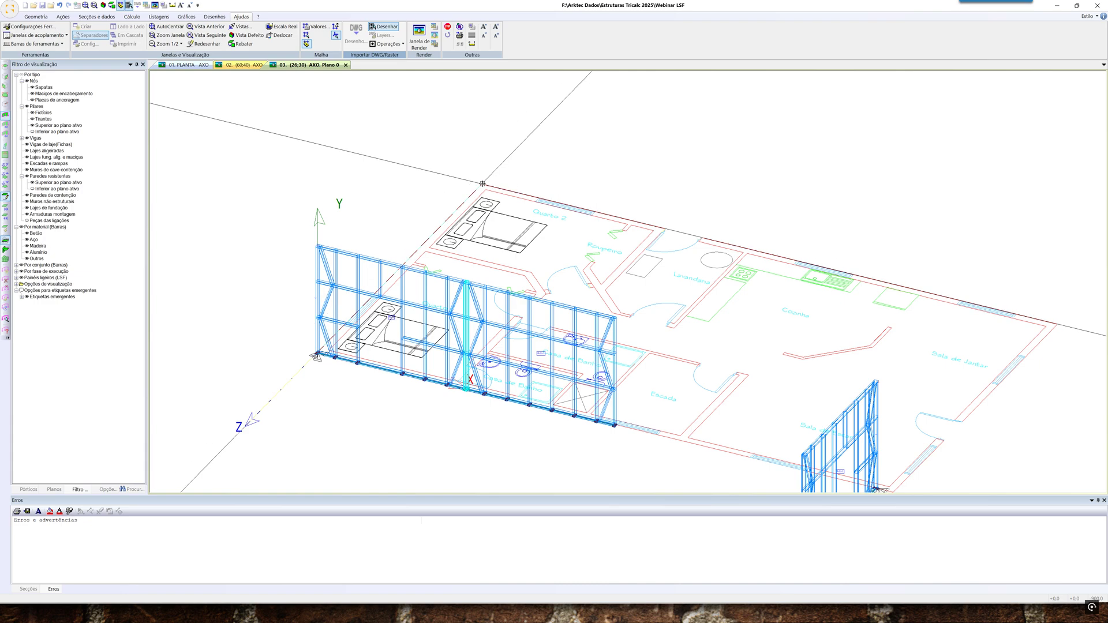
{"action": "scroll", "coordinate": [312, 355], "scroll_direction": "up", "scroll_amount": 10}
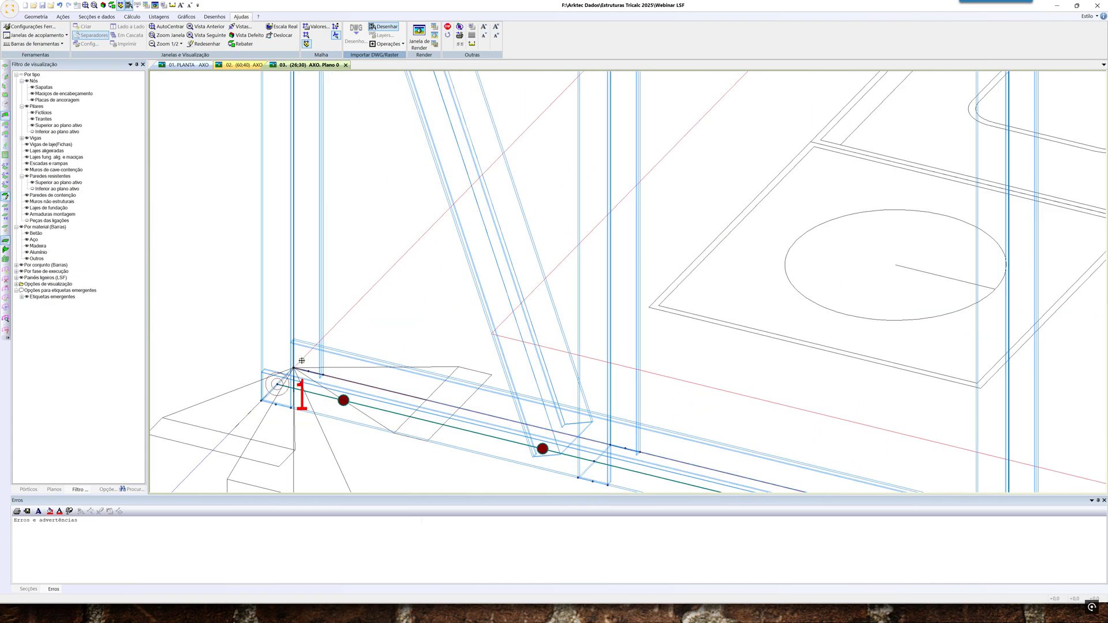
{"action": "scroll", "coordinate": [302, 361], "scroll_direction": "up", "scroll_amount": 3}
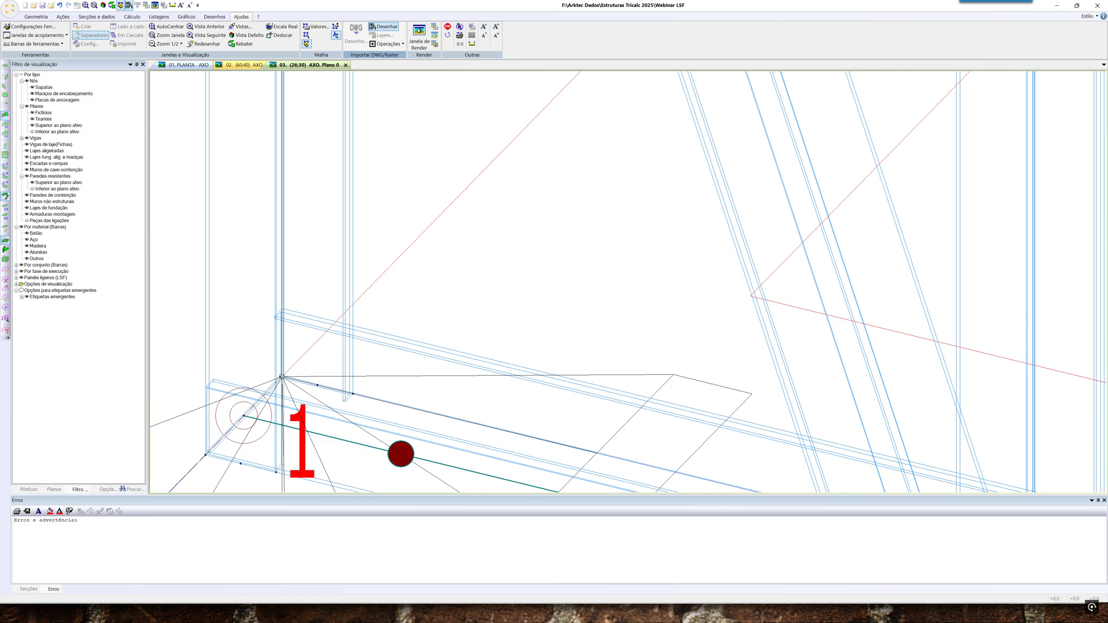
{"action": "scroll", "coordinate": [282, 377], "scroll_direction": "down", "scroll_amount": 6}
{"action": "scroll", "coordinate": [289, 378], "scroll_direction": "down", "scroll_amount": 5}
Move the rotated end panel from its base corner at the far support to the plan's outer corner at Sala de Jantar
{"action": "middle_click_drag", "start_coordinate": [344, 406], "coordinate": [316, 299], "text": "shift"}
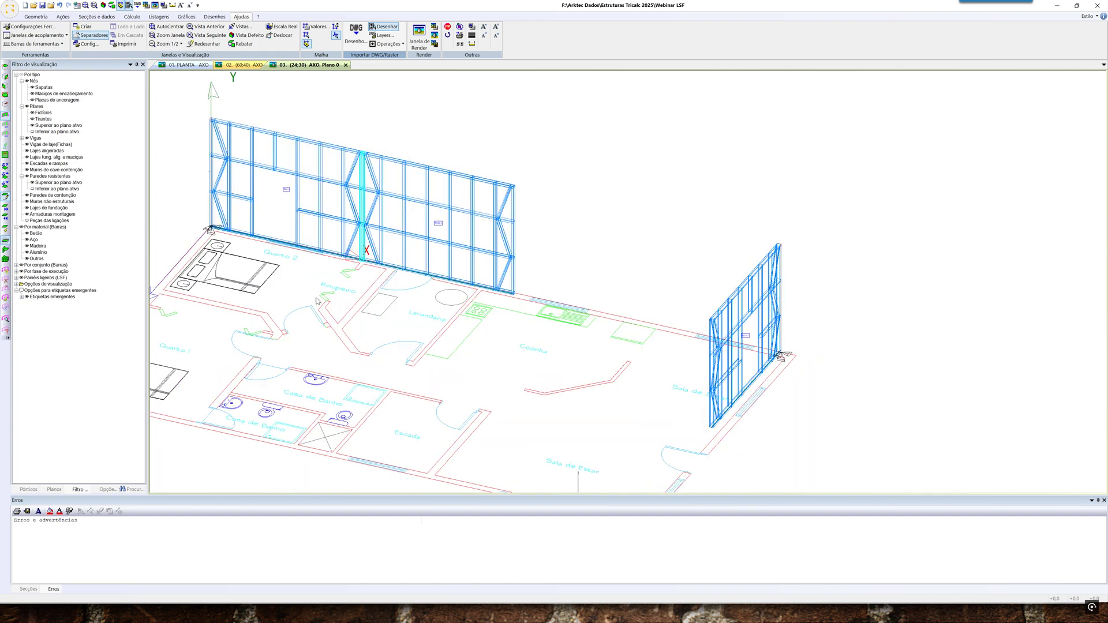
{"action": "scroll", "coordinate": [759, 367], "scroll_direction": "up", "scroll_amount": 3}
{"action": "middle_click_drag", "start_coordinate": [758, 368], "coordinate": [639, 351]}
{"action": "scroll", "coordinate": [673, 333], "scroll_direction": "up", "scroll_amount": 4}
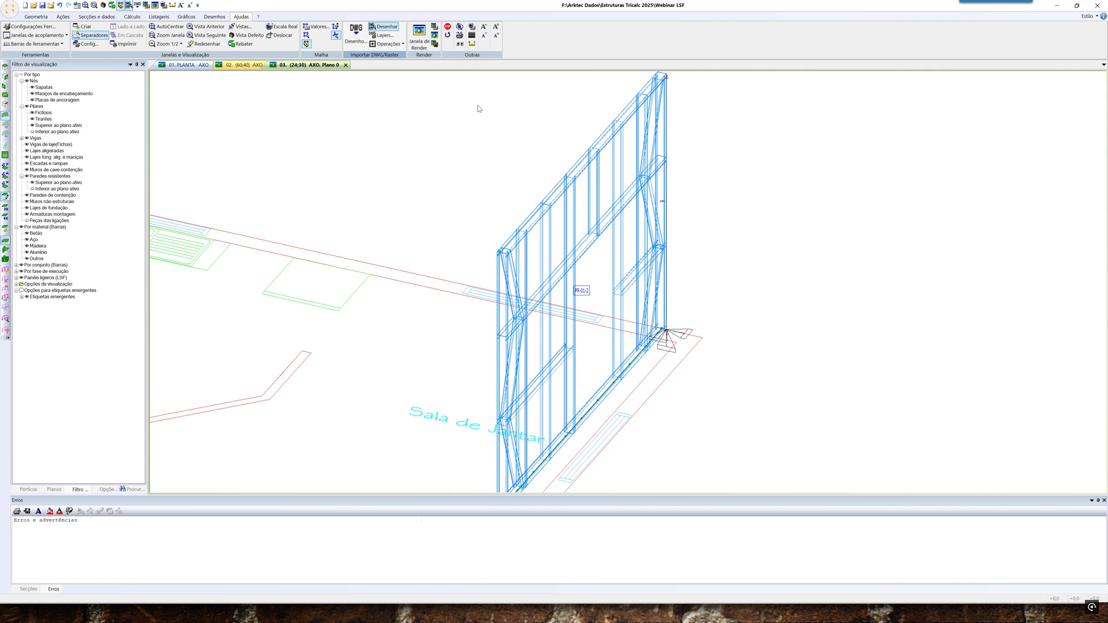
{"action": "left_click", "coordinate": [36, 16]}
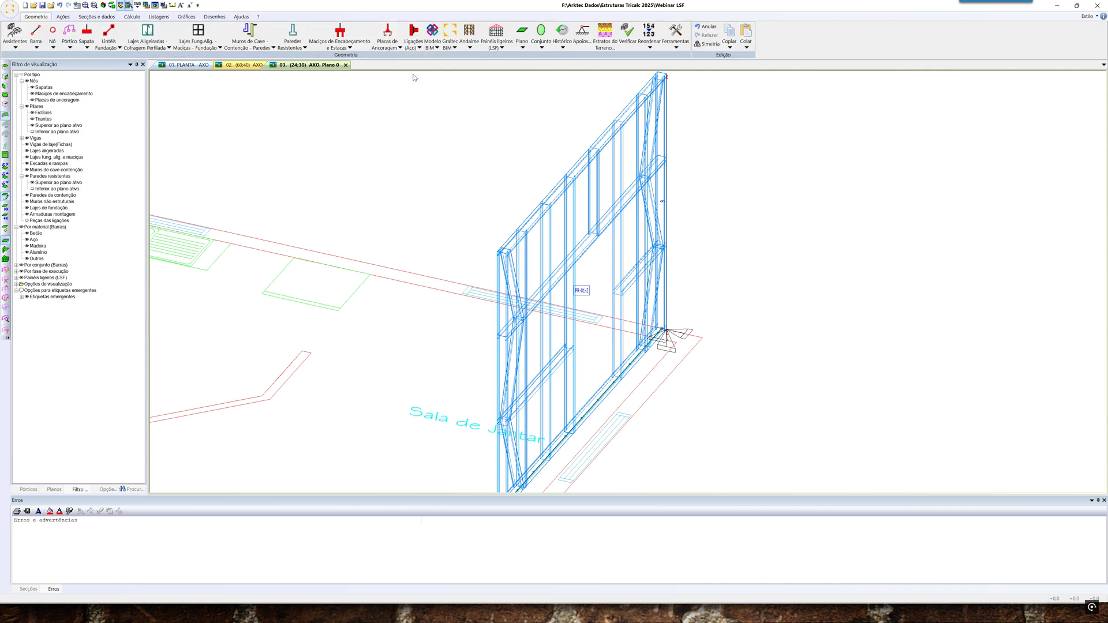
{"action": "left_click", "coordinate": [499, 50]}
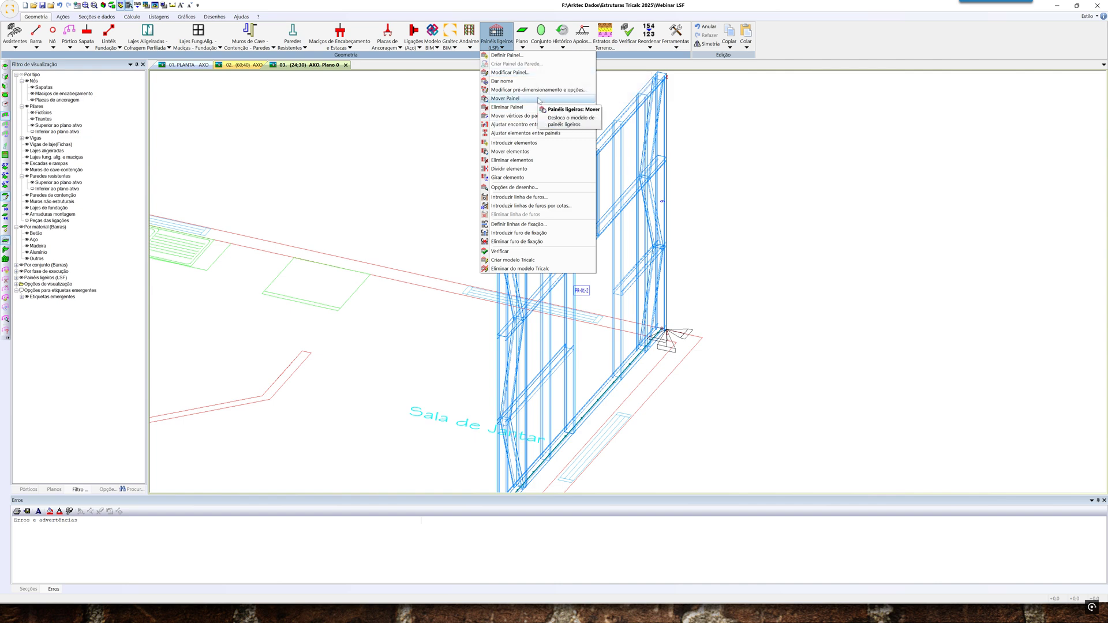
{"action": "left_click", "coordinate": [508, 99]}
{"action": "left_click", "coordinate": [663, 241]}
{"action": "scroll", "coordinate": [669, 289], "scroll_direction": "up", "scroll_amount": 5}
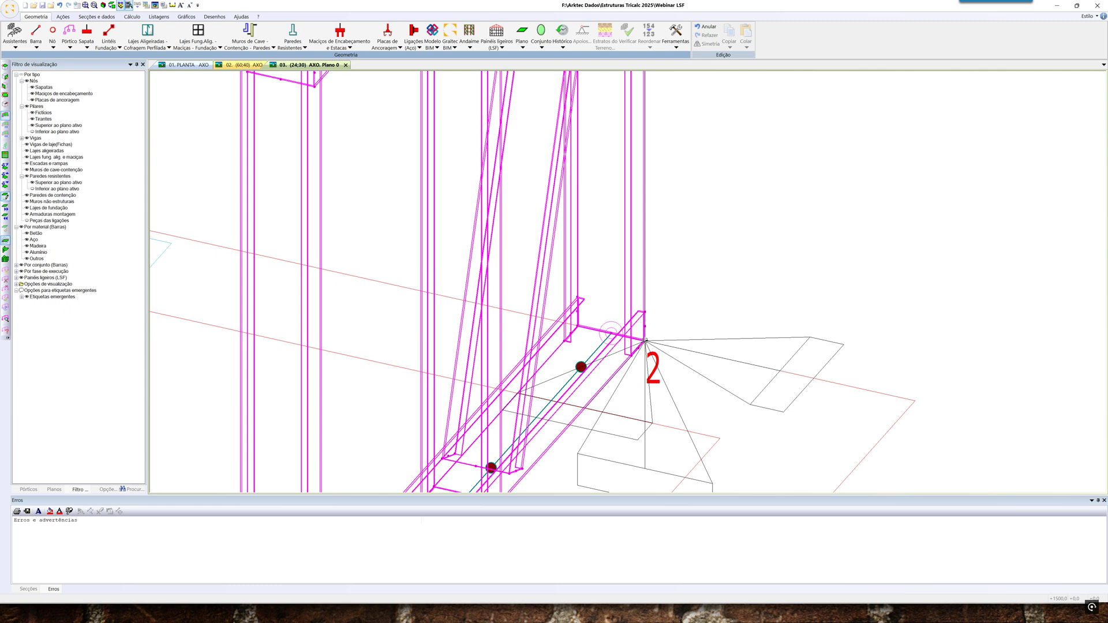
{"action": "left_click", "coordinate": [913, 400]}
{"action": "scroll", "coordinate": [875, 364], "scroll_direction": "down", "scroll_amount": 5}
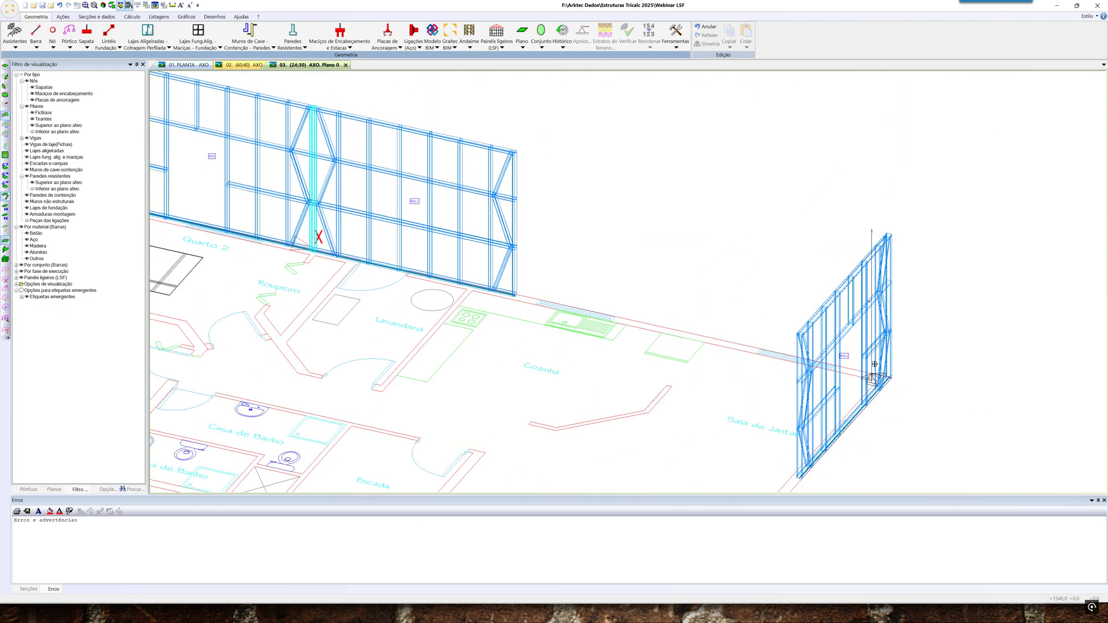
{"action": "scroll", "coordinate": [875, 365], "scroll_direction": "down", "scroll_amount": 3}
{"action": "key", "text": "Escape"}
Adjust the meeting of the end panel and the long wall's second panel with the option Encontro de 2 painéis em L
{"action": "middle_click_drag", "start_coordinate": [788, 275], "coordinate": [711, 280], "text": "shift"}
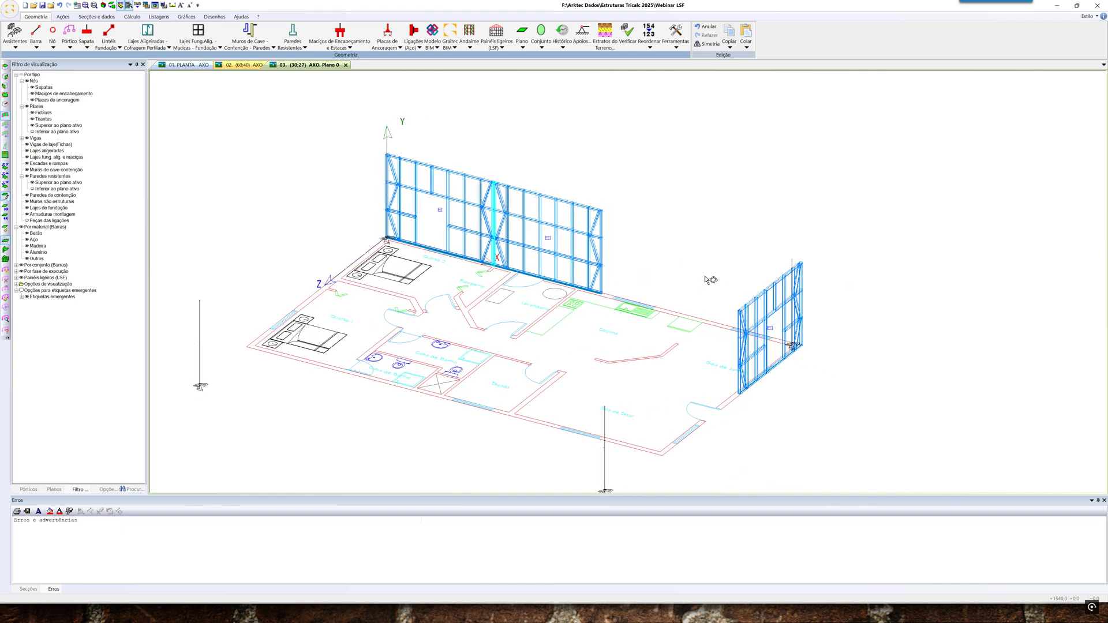
{"action": "left_click", "coordinate": [503, 49]}
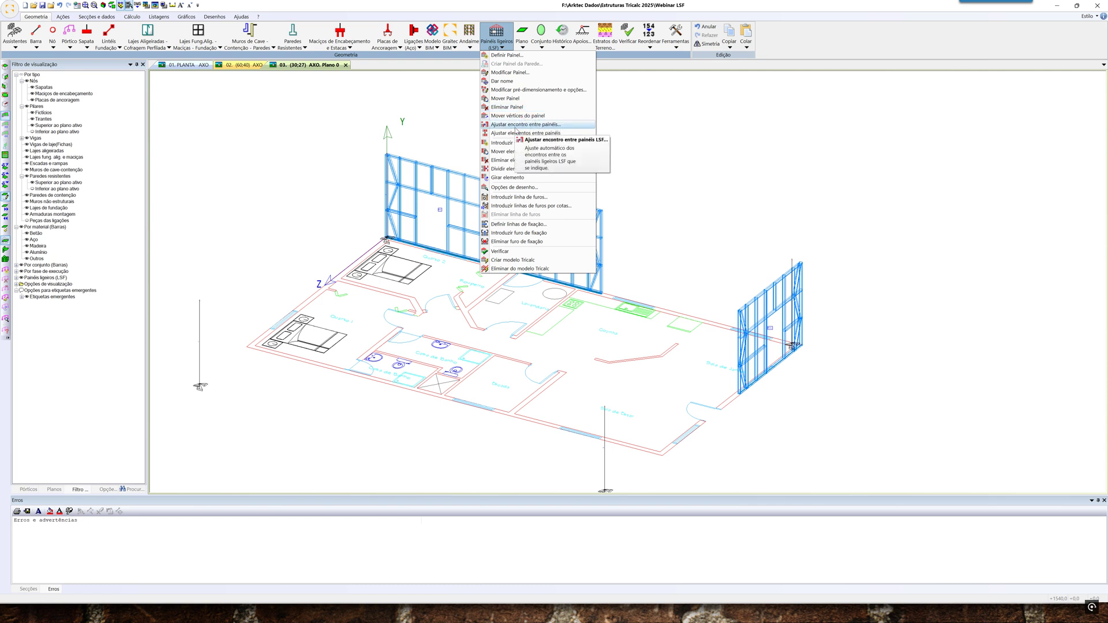
{"action": "left_click", "coordinate": [516, 125]}
{"action": "left_click_drag", "start_coordinate": [597, 223], "coordinate": [498, 304]}
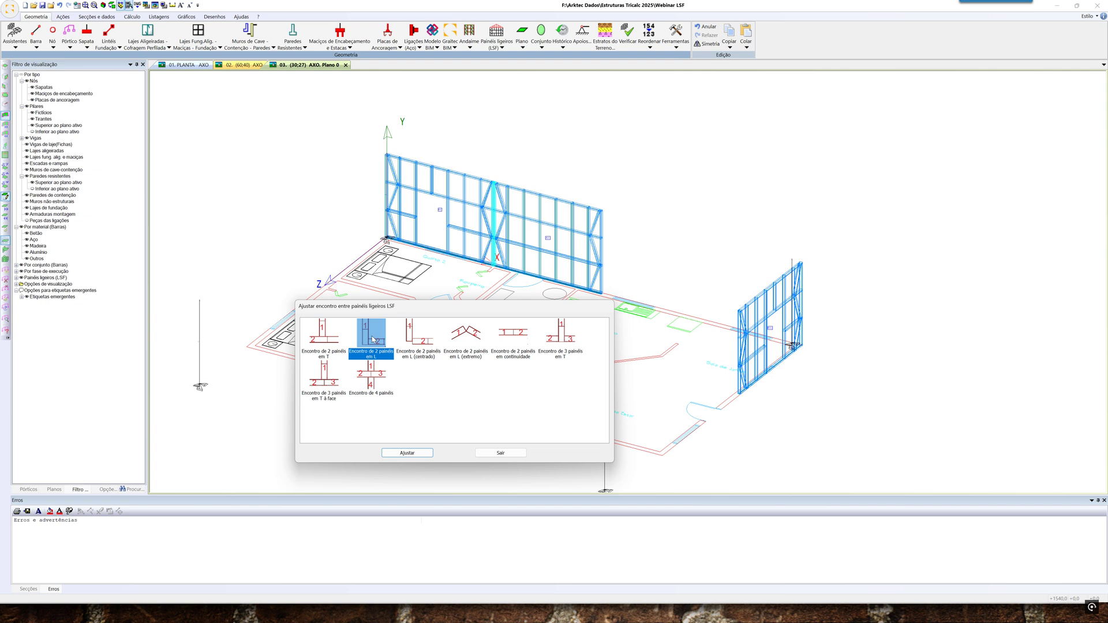
{"action": "left_click", "coordinate": [412, 454]}
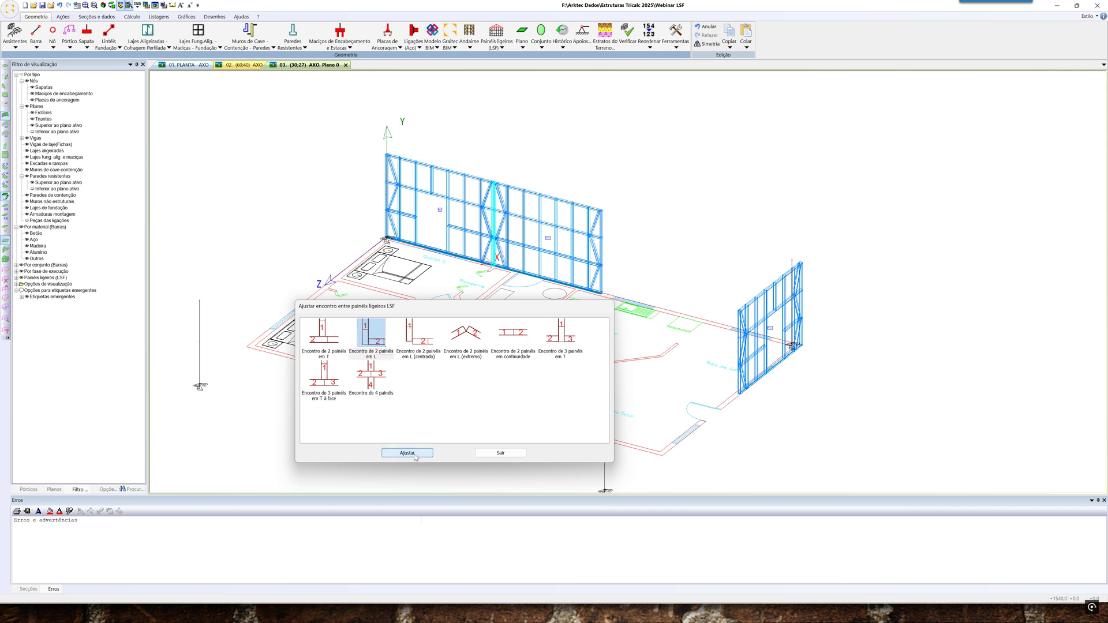
{"action": "left_click", "coordinate": [415, 455]}
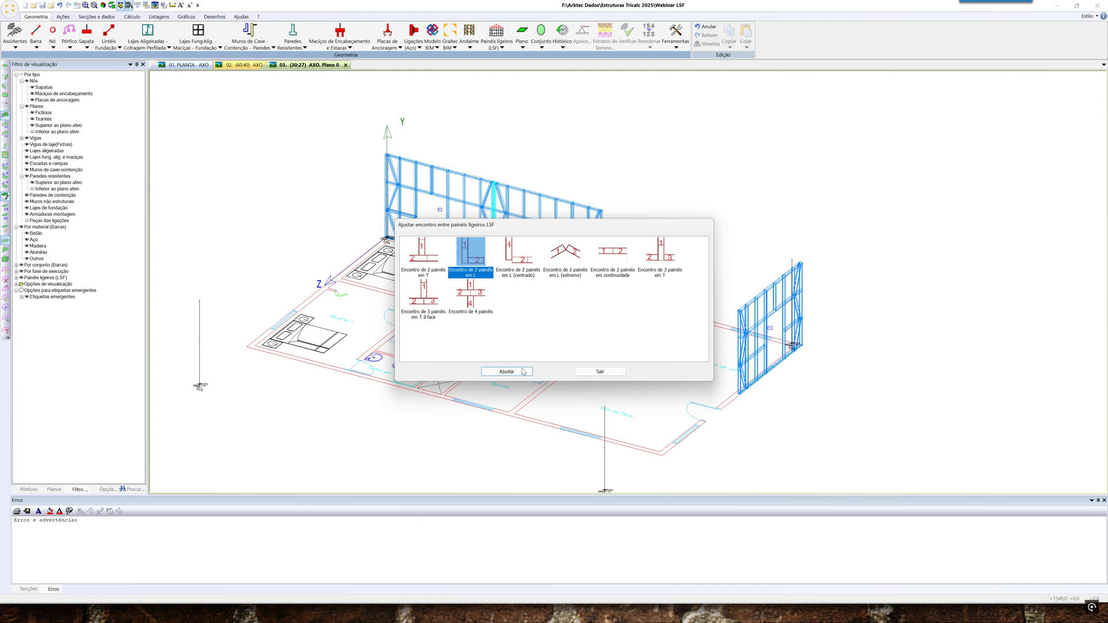
{"action": "left_click", "coordinate": [524, 372]}
{"action": "left_click", "coordinate": [802, 294]}
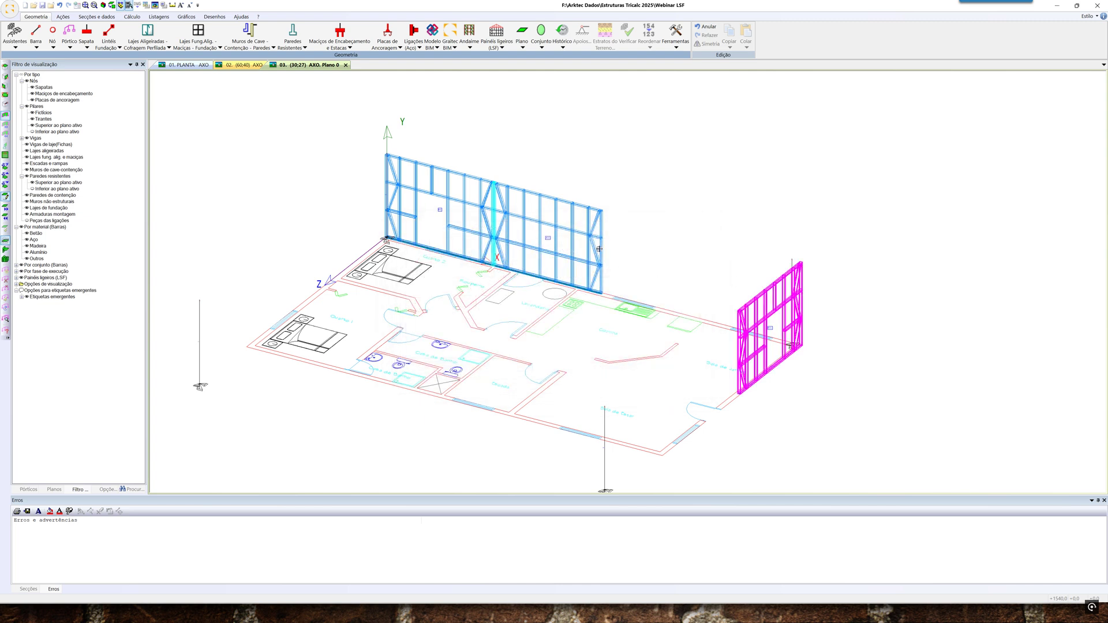
{"action": "left_click", "coordinate": [601, 241]}
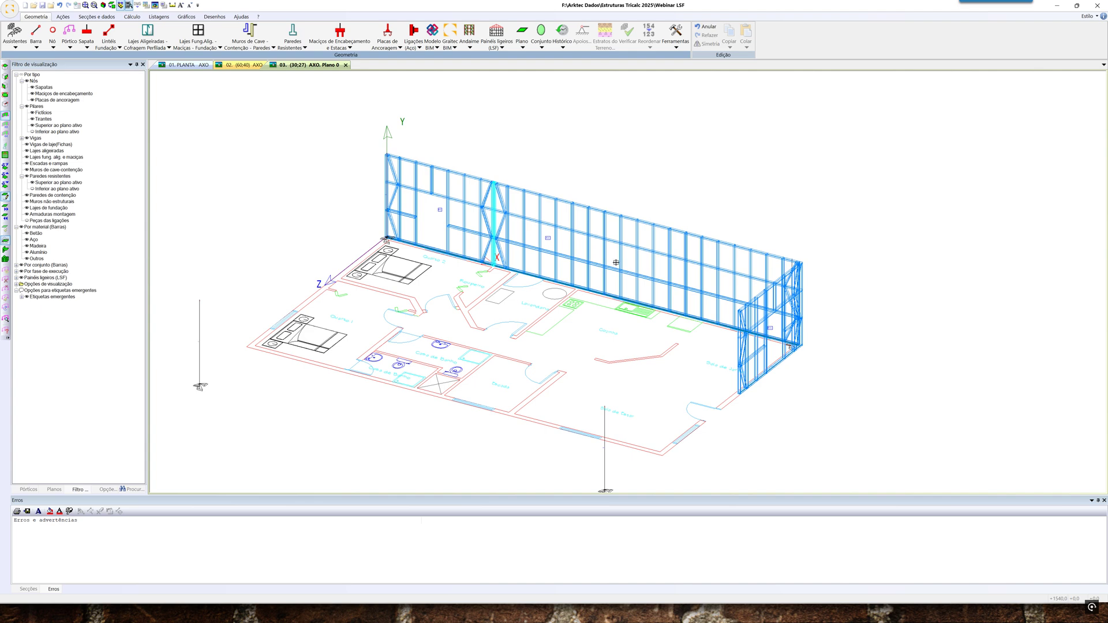
{"action": "right_click", "coordinate": [574, 168]}
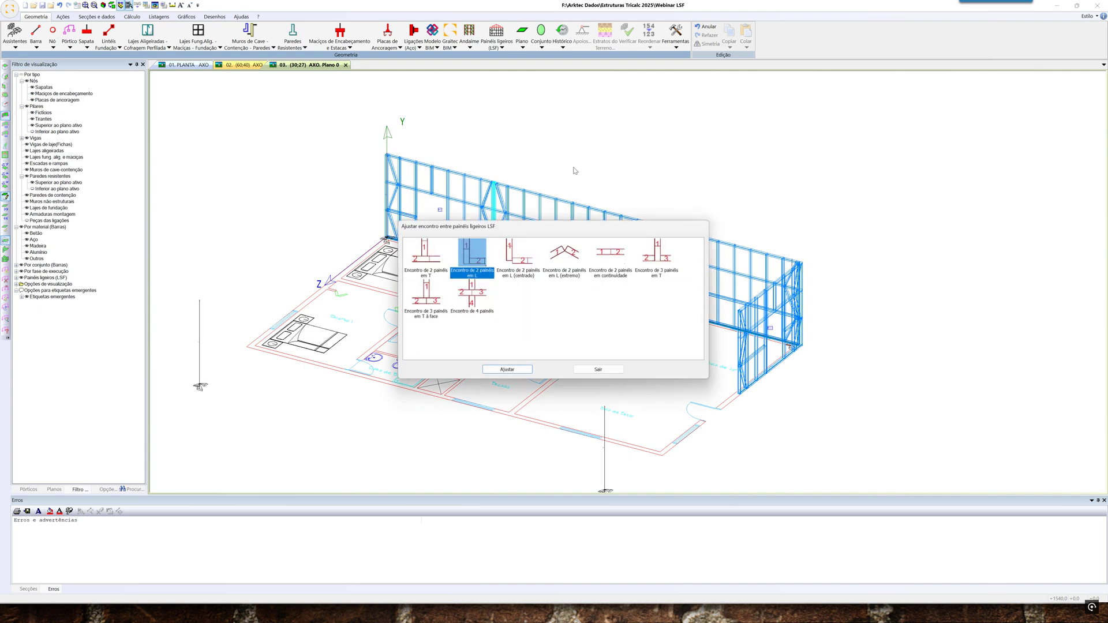
{"action": "left_click", "coordinate": [598, 373]}
Examine the stud arrangement of the L junction at the Sala de Jantar corner from several angles
{"action": "mouse_move", "coordinate": [609, 374]}
{"action": "middle_mouse_down", "text": "shift"}
{"action": "mouse_move", "coordinate": [595, 374]}
{"action": "mouse_move", "coordinate": [616, 372]}
{"action": "middle_mouse_up", "text": "shift"}
{"action": "scroll", "coordinate": [507, 288], "scroll_direction": "up", "scroll_amount": 3}
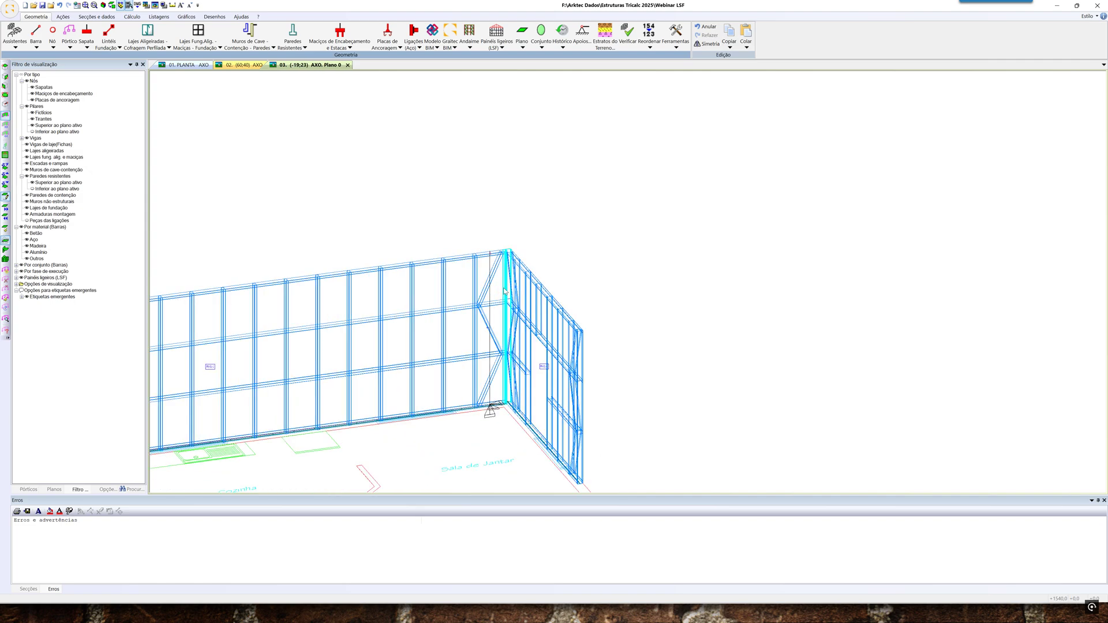
{"action": "middle_click_drag", "start_coordinate": [508, 289], "coordinate": [512, 236], "text": "shift"}
{"action": "scroll", "coordinate": [512, 235], "scroll_direction": "up", "scroll_amount": 1}
{"action": "scroll", "coordinate": [513, 237], "scroll_direction": "up", "scroll_amount": 6}
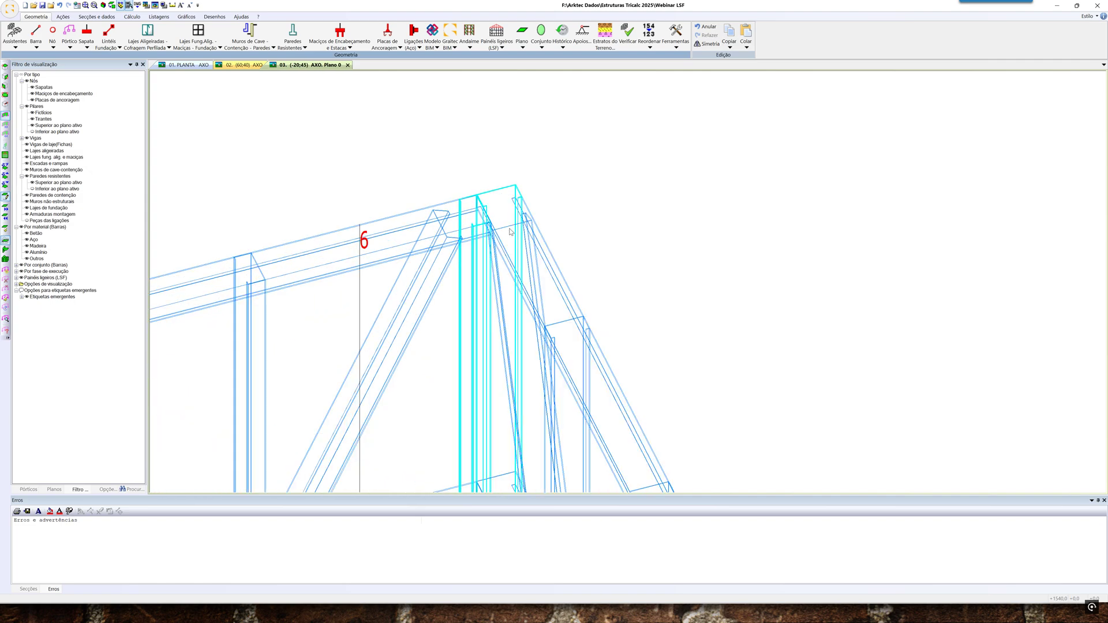
{"action": "middle_click_drag", "start_coordinate": [498, 260], "coordinate": [561, 269], "text": "shift"}
{"action": "scroll", "coordinate": [559, 272], "scroll_direction": "down", "scroll_amount": 6}
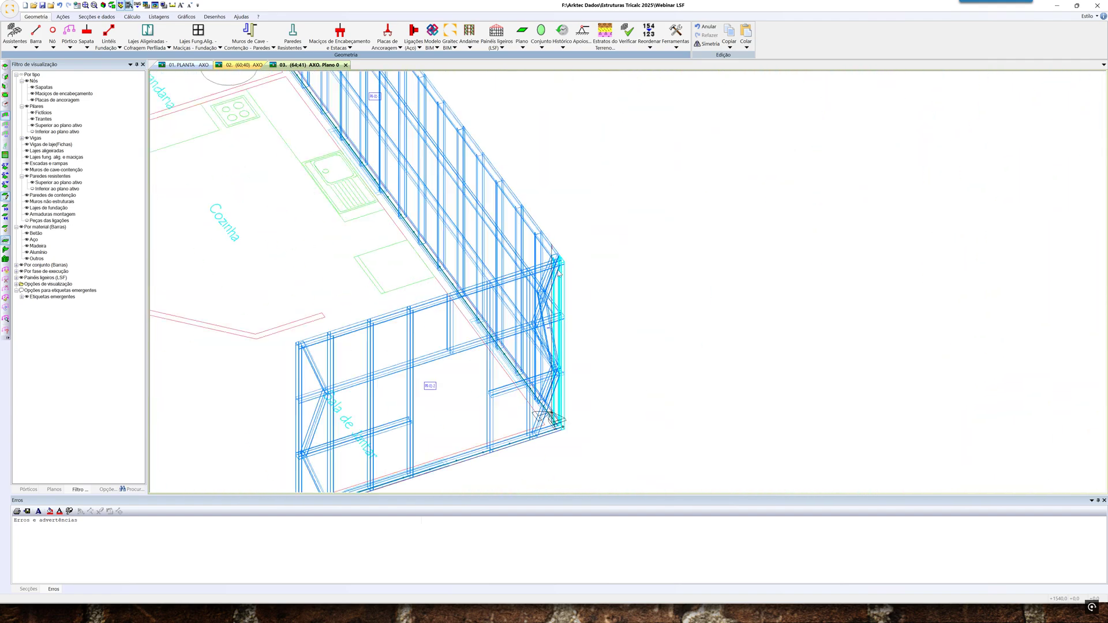
{"action": "middle_click_drag", "start_coordinate": [542, 291], "coordinate": [527, 316], "text": "shift"}
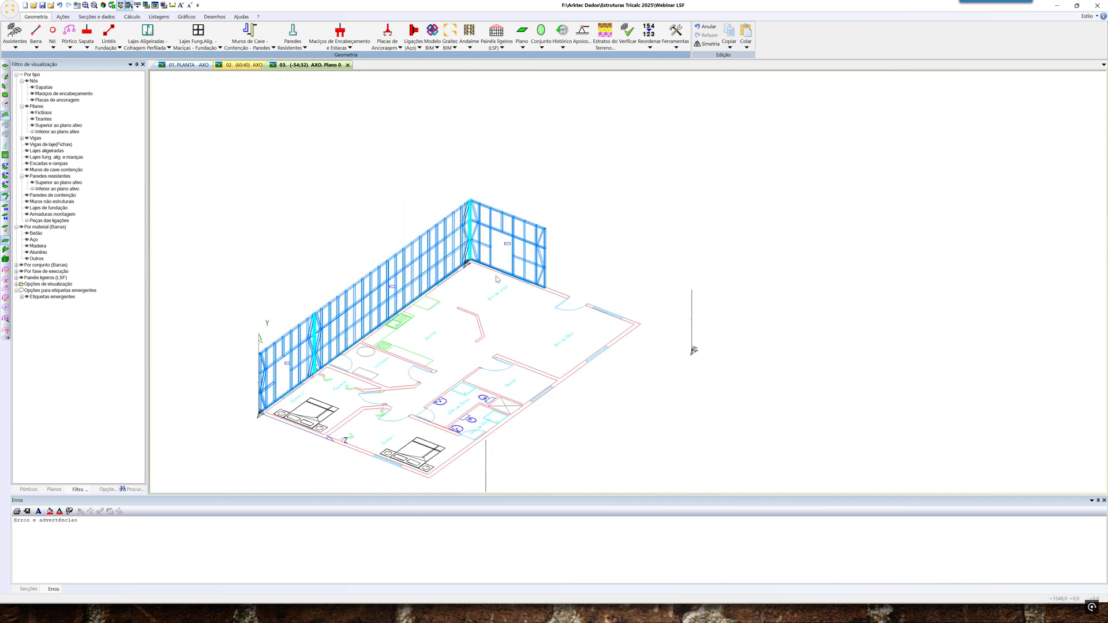
Copy the Sala de Jantar end panel, using the bottom outer corner of its free end as the base point
{"action": "middle_click_drag", "start_coordinate": [490, 278], "coordinate": [481, 262]}
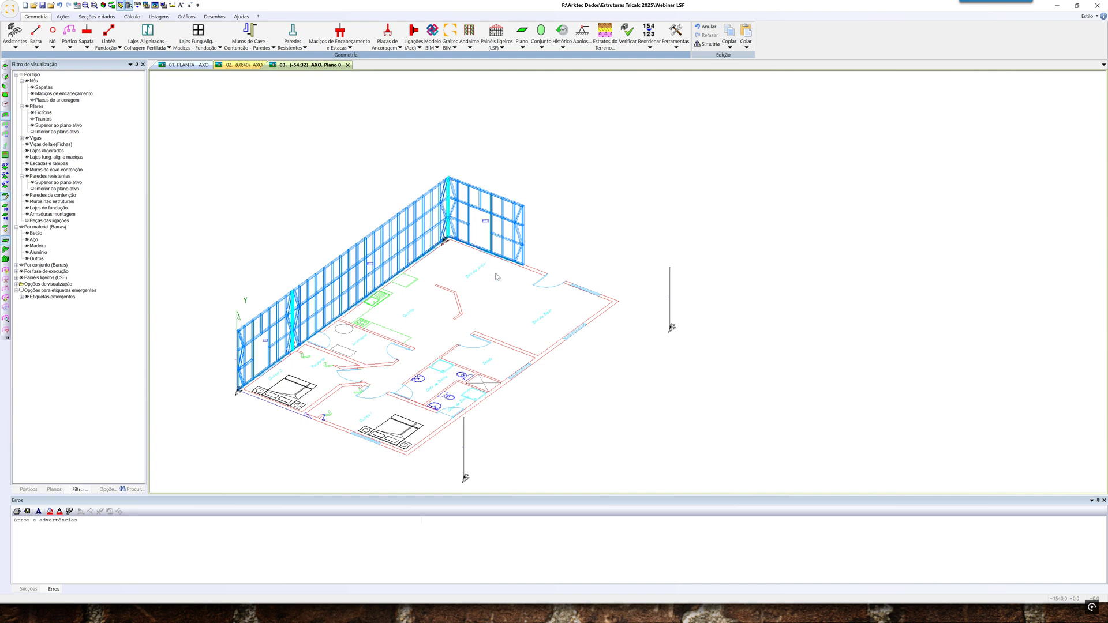
{"action": "left_click", "coordinate": [729, 46]}
{"action": "left_click", "coordinate": [734, 56]}
{"action": "scroll", "coordinate": [529, 242], "scroll_direction": "up", "scroll_amount": 3}
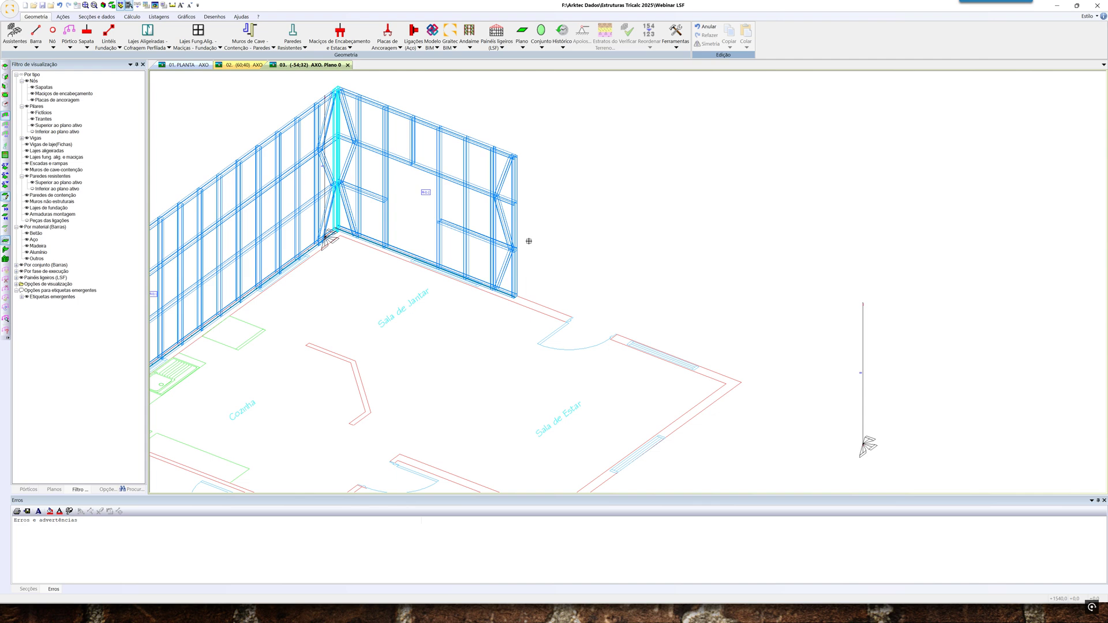
{"action": "left_click", "coordinate": [515, 228]}
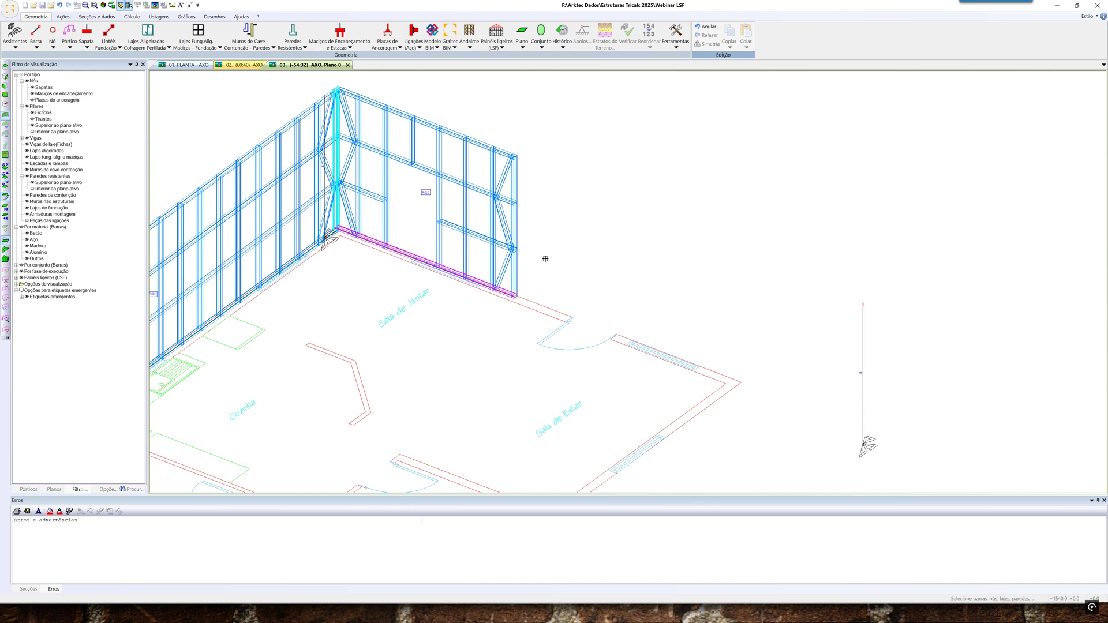
{"action": "scroll", "coordinate": [477, 303], "scroll_direction": "up", "scroll_amount": 6}
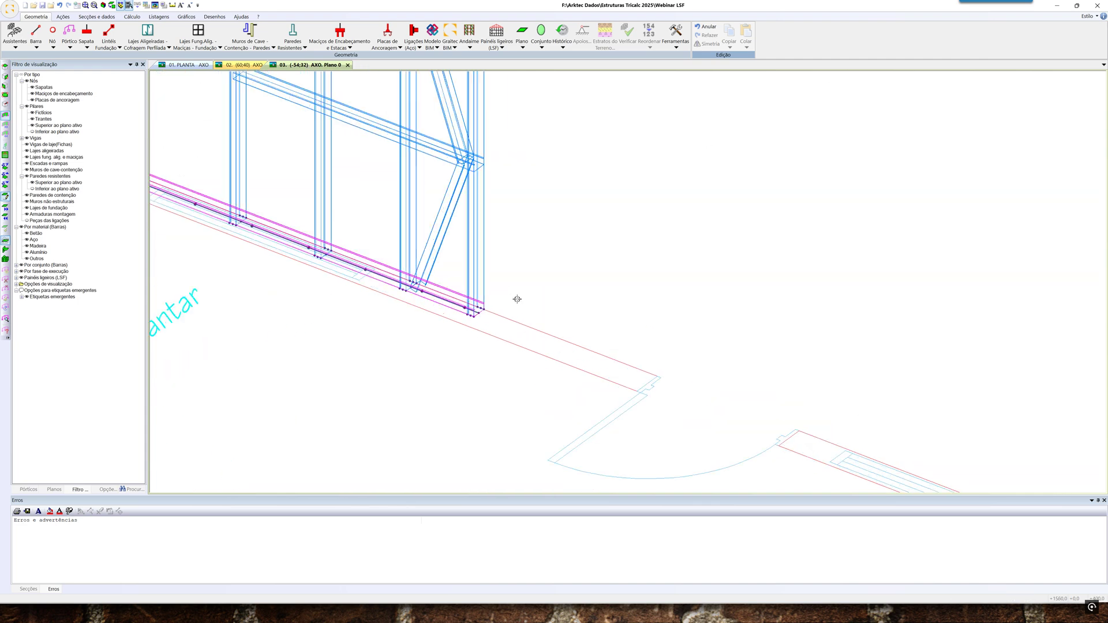
{"action": "left_click", "coordinate": [473, 314]}
{"action": "key", "text": "Escape"}
Paste the copied panel with its base point at the plan's outer Quarto 1 corner
{"action": "scroll", "coordinate": [510, 335], "scroll_direction": "down", "scroll_amount": 8}
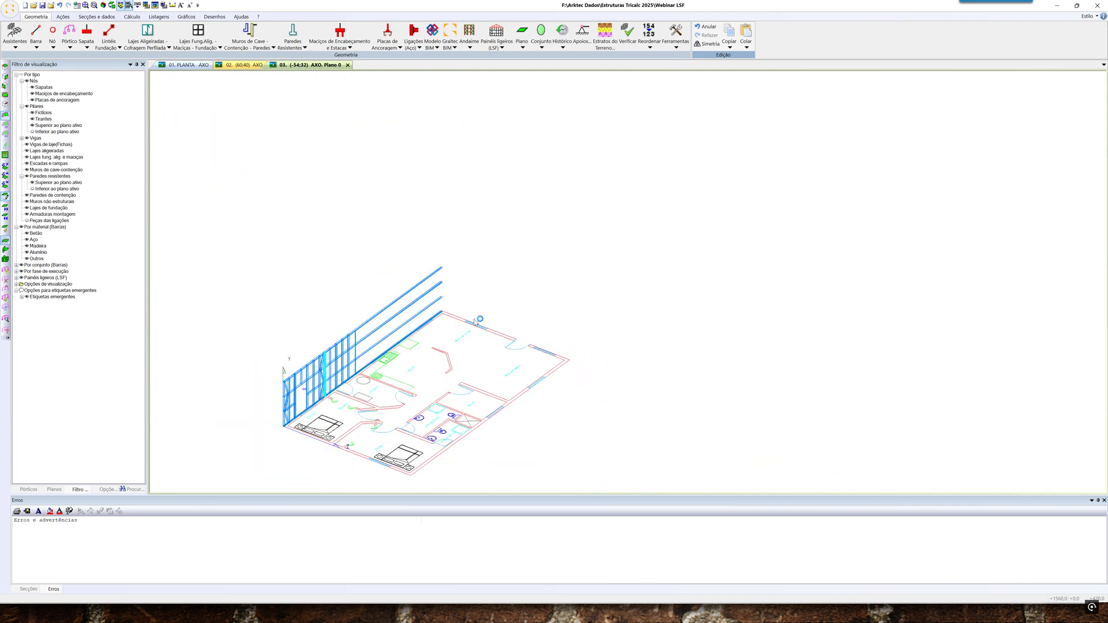
{"action": "middle_click_drag", "start_coordinate": [474, 337], "coordinate": [469, 267]}
{"action": "scroll", "coordinate": [410, 382], "scroll_direction": "up", "scroll_amount": 10}
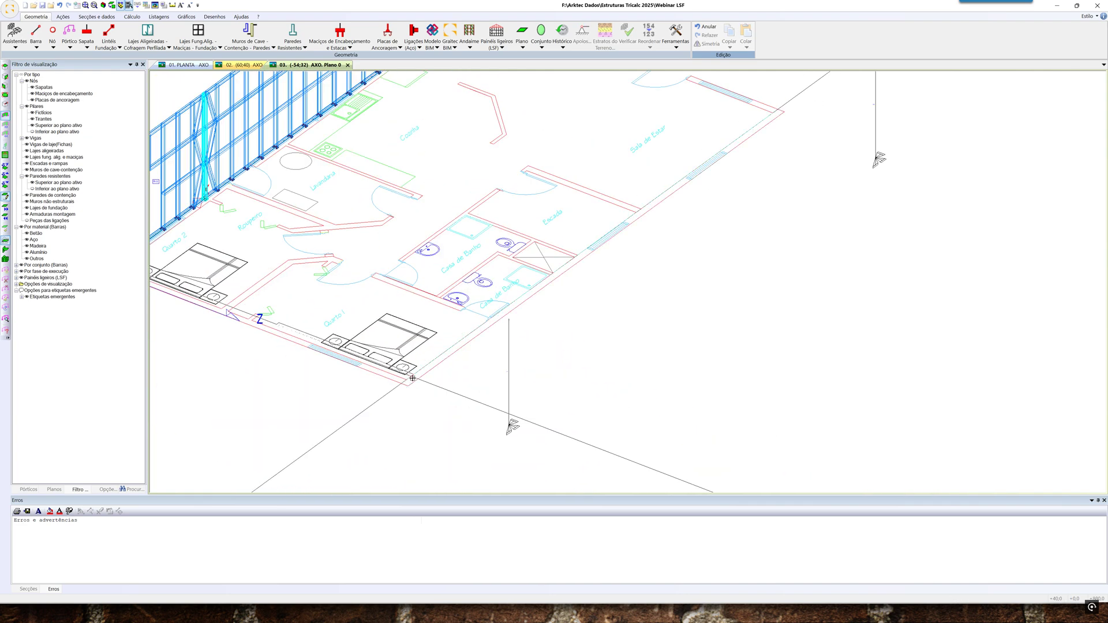
{"action": "scroll", "coordinate": [393, 408], "scroll_direction": "down", "scroll_amount": 10}
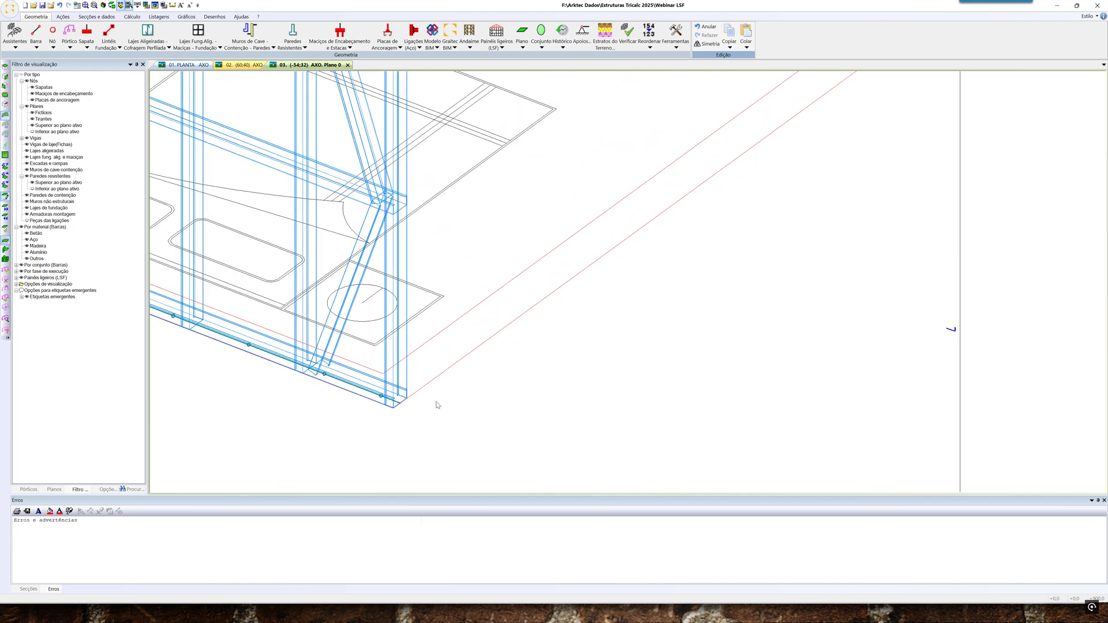
{"action": "scroll", "coordinate": [453, 393], "scroll_direction": "down", "scroll_amount": 2}
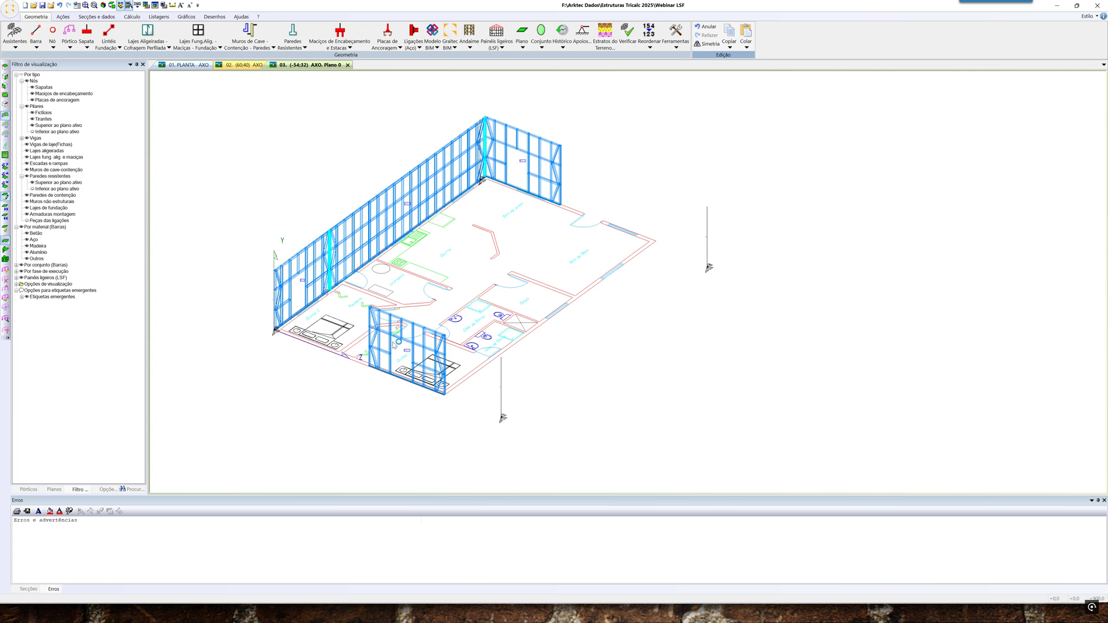
Adjust the meeting of the pasted end panel and the long wall's short panel with the option Encontro de 2 painéis em L
{"action": "left_click", "coordinate": [496, 40]}
{"action": "left_click", "coordinate": [522, 125]}
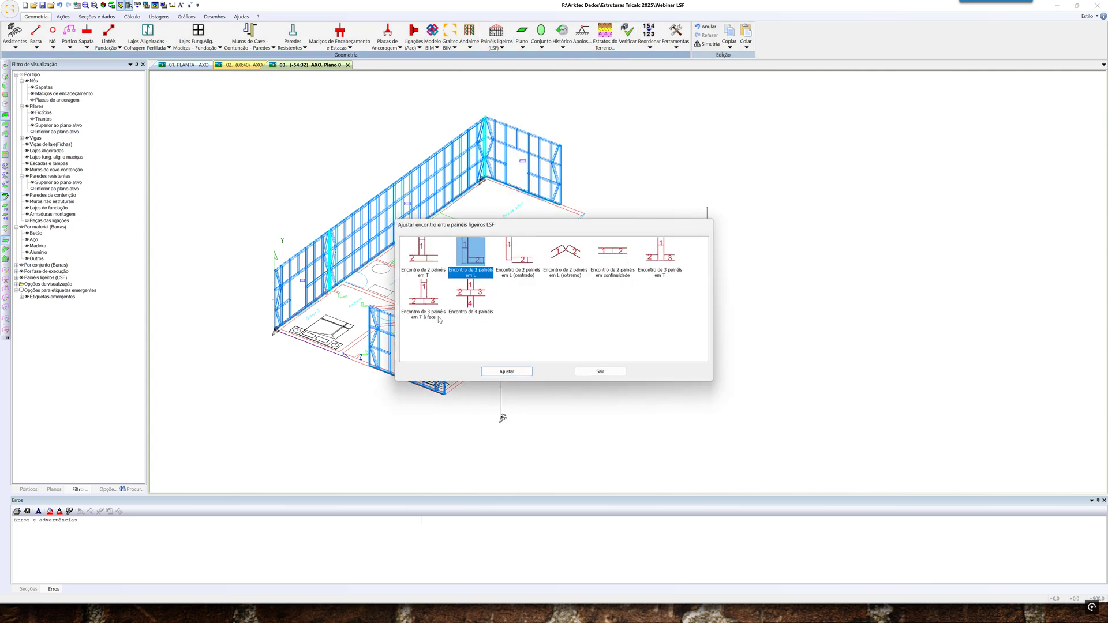
{"action": "left_click", "coordinate": [508, 372]}
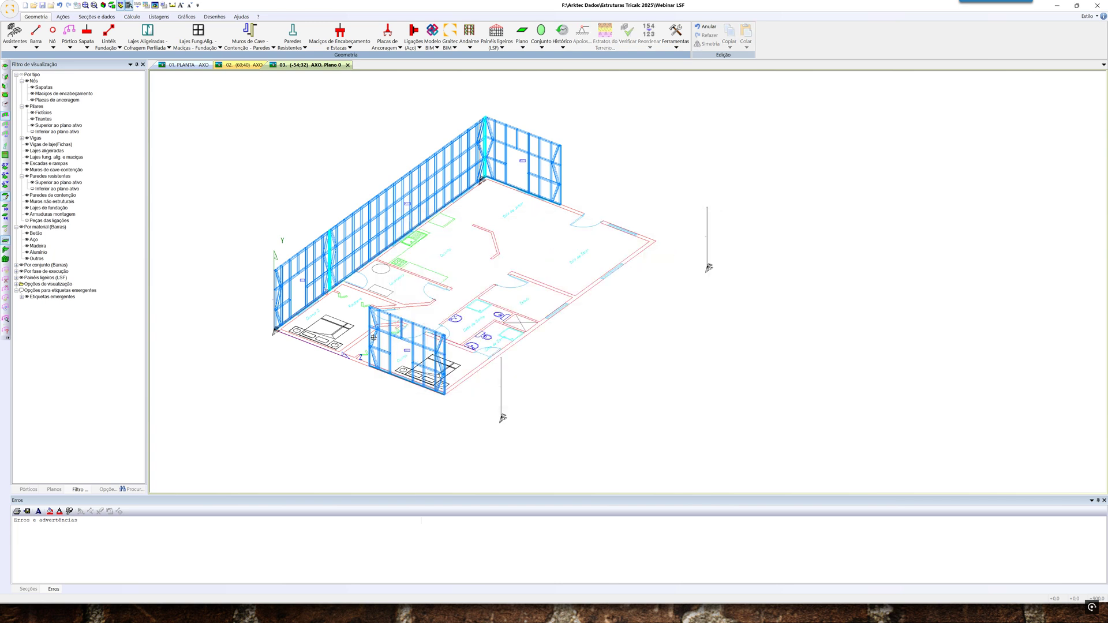
{"action": "left_click", "coordinate": [369, 334]}
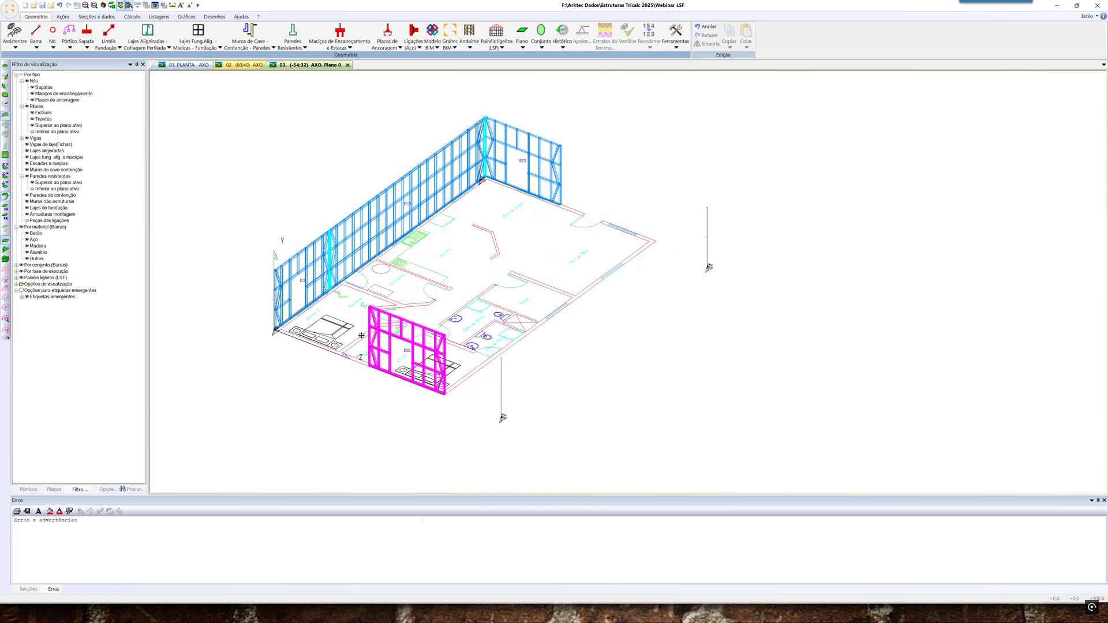
{"action": "left_click", "coordinate": [274, 303]}
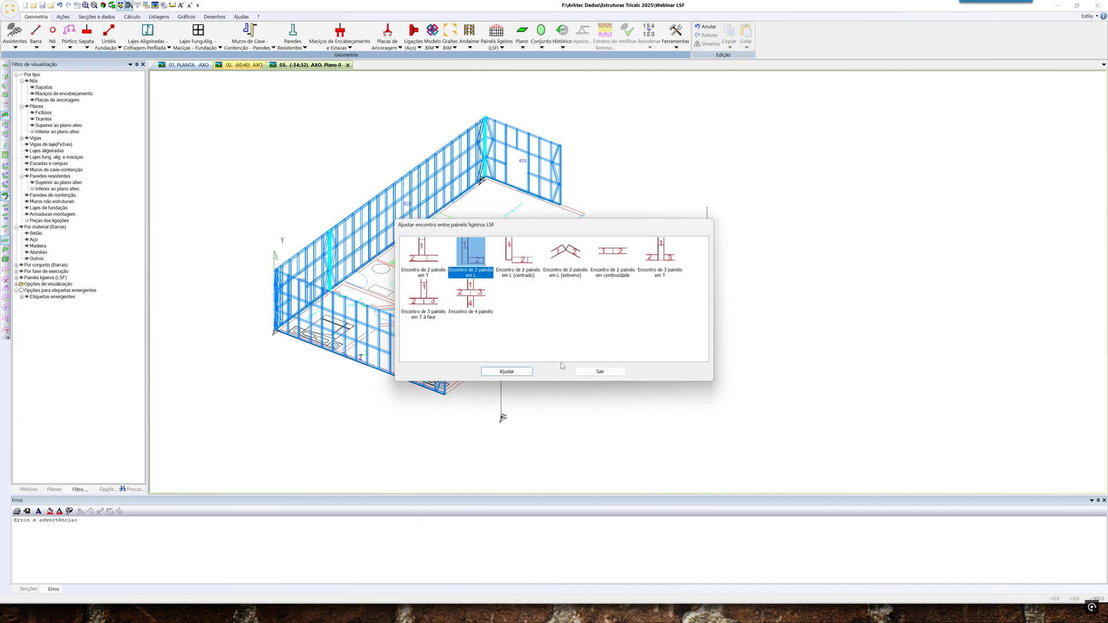
{"action": "left_click", "coordinate": [596, 373]}
{"action": "mouse_move", "coordinate": [552, 399]}
{"action": "middle_mouse_down"}
{"action": "mouse_move", "coordinate": [532, 398]}
{"action": "mouse_move", "coordinate": [549, 396]}
{"action": "middle_mouse_up"}
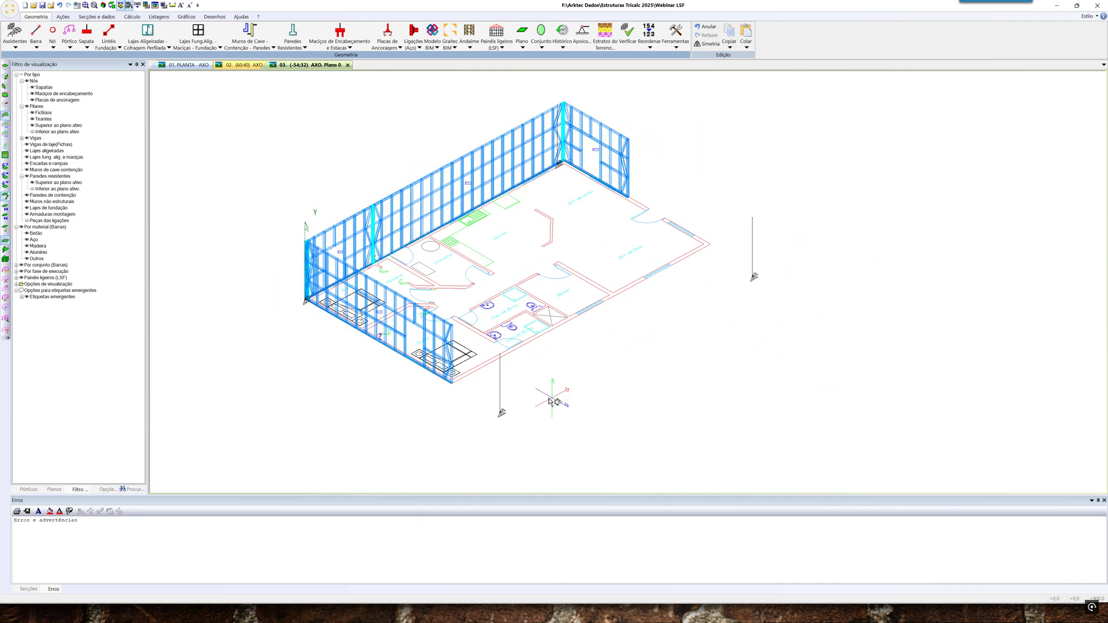
{"action": "middle_click_drag", "start_coordinate": [501, 318], "coordinate": [384, 317]}
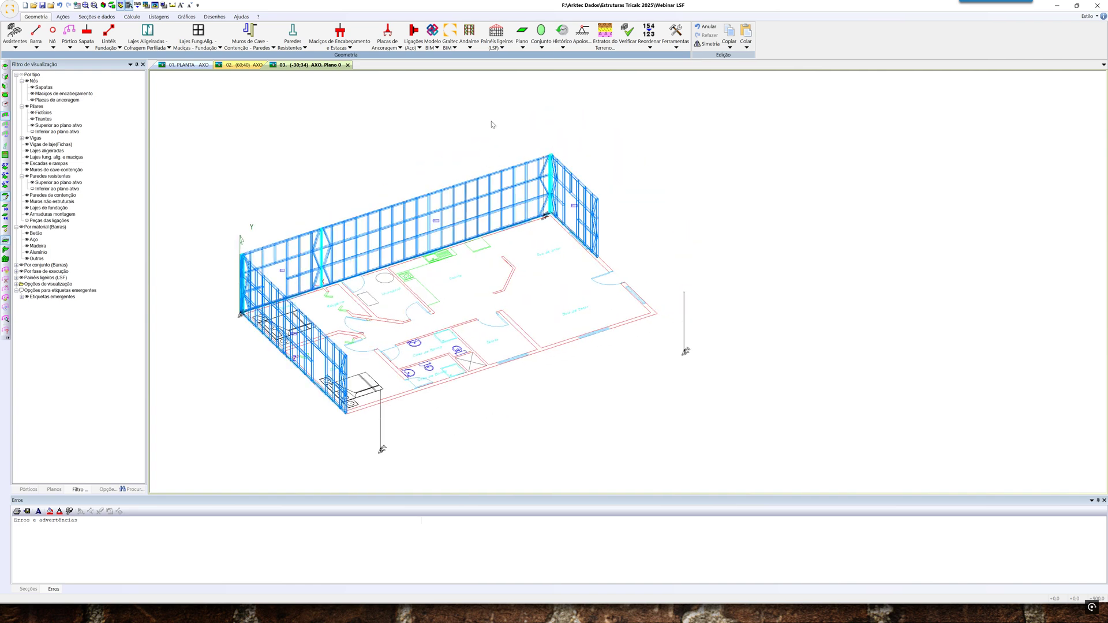
Begin a new Painel retangular with dimensions in cm and open the panel database file selection
{"action": "left_click", "coordinate": [502, 48]}
{"action": "left_click", "coordinate": [502, 54]}
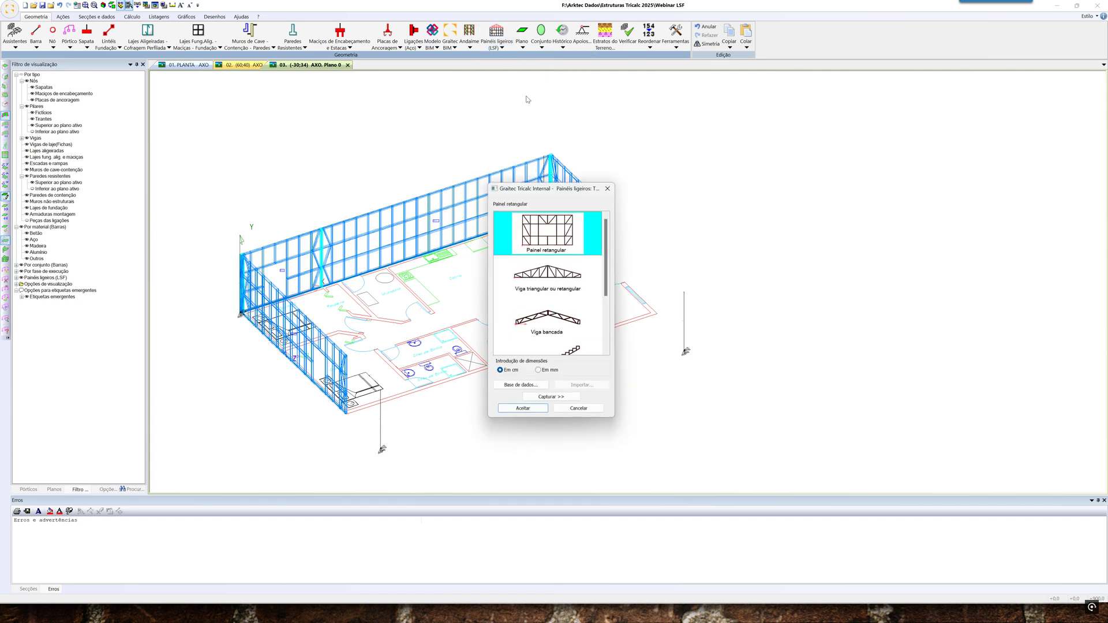
{"action": "left_click", "coordinate": [535, 386]}
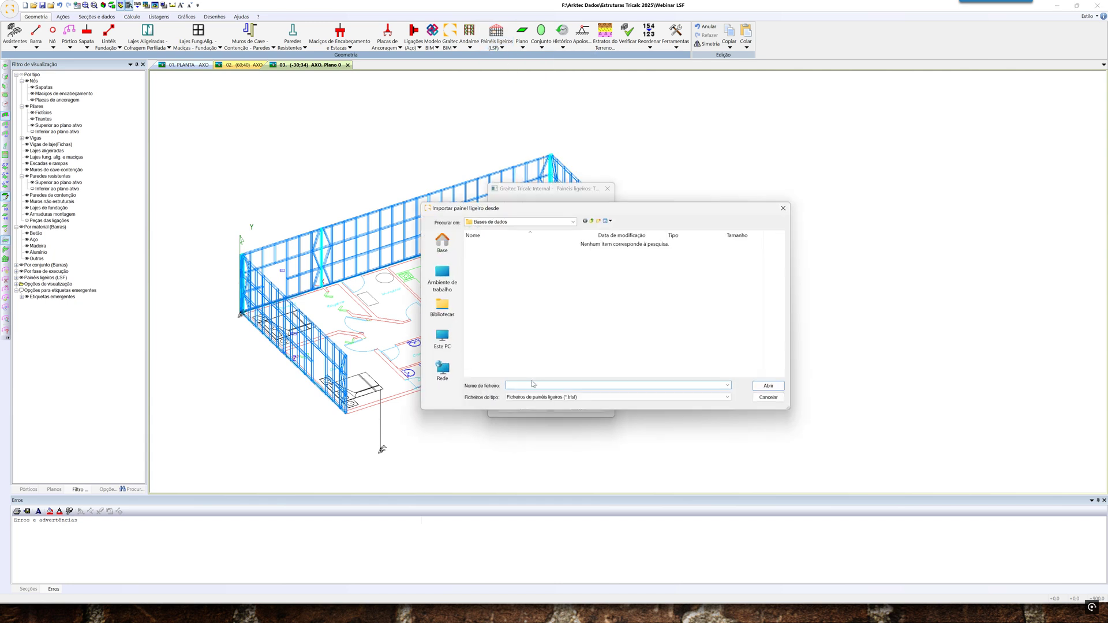
{"action": "left_click", "coordinate": [442, 243]}
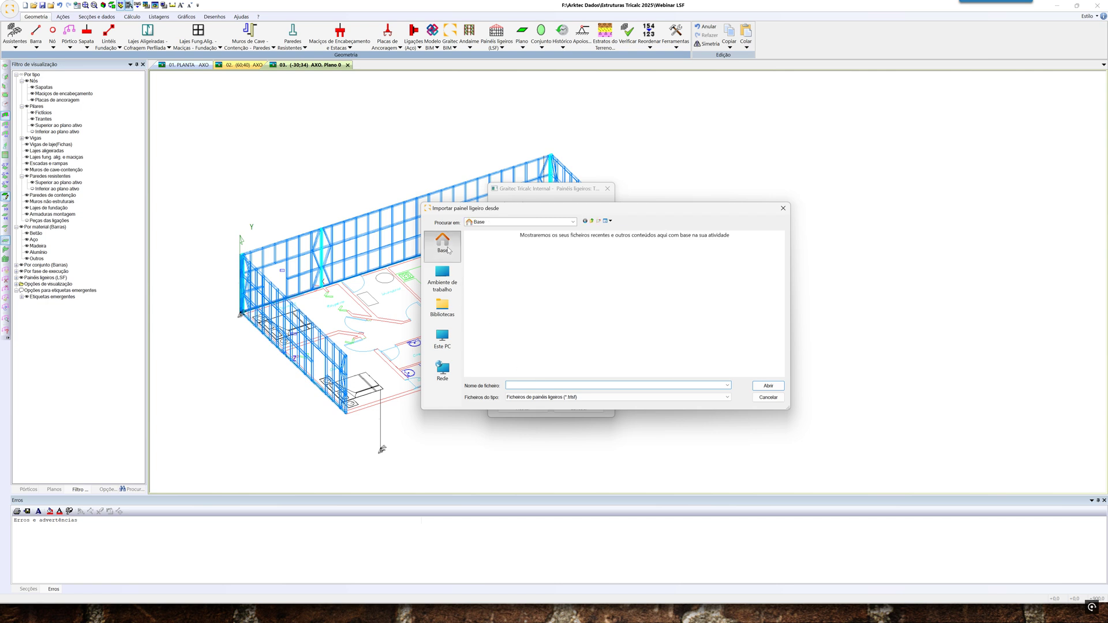
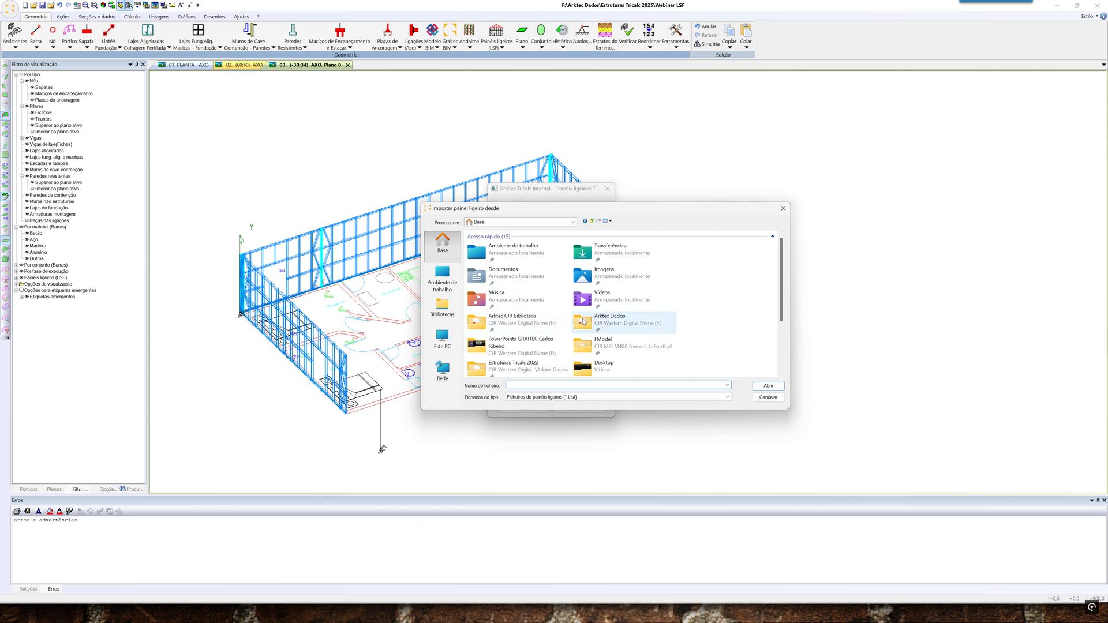
{"action": "left_click", "coordinate": [769, 397]}
{"action": "left_click", "coordinate": [544, 386]}
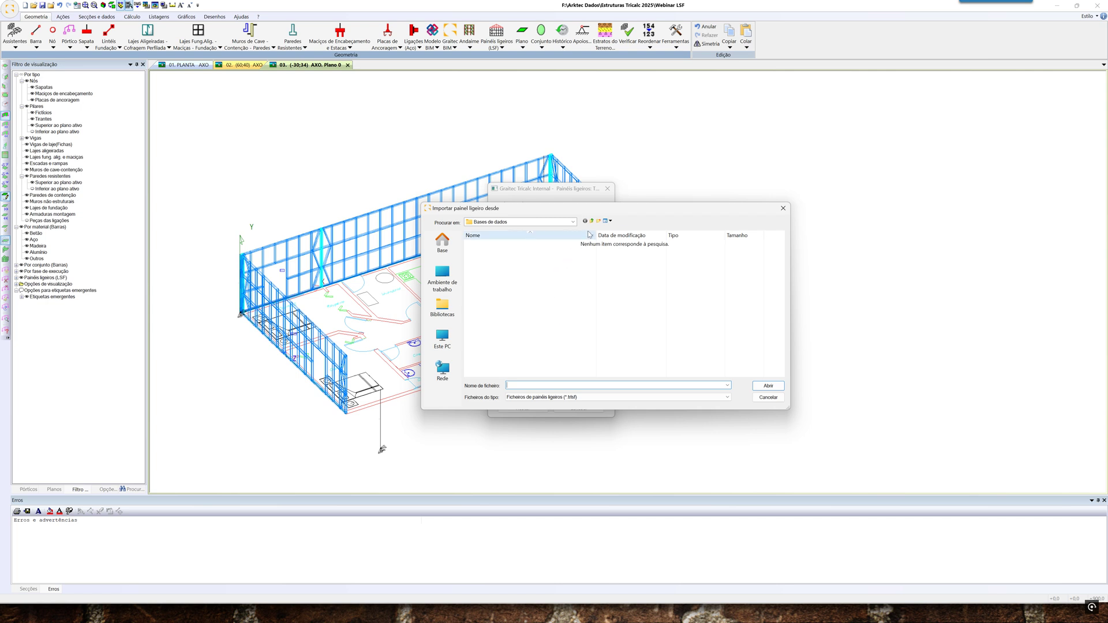
{"action": "left_click", "coordinate": [592, 221]}
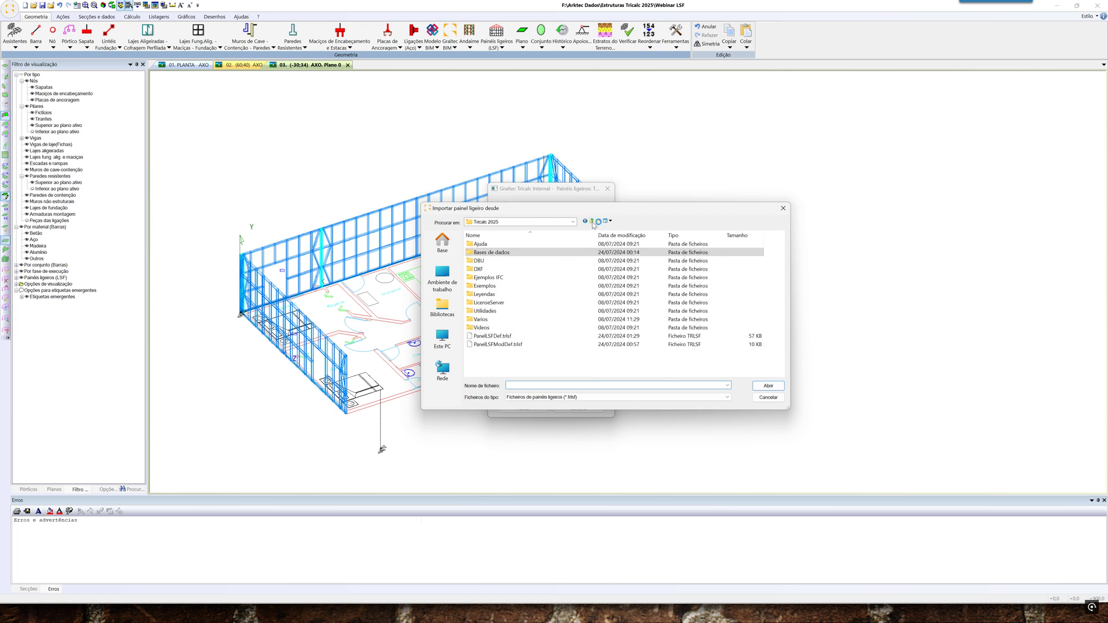
{"action": "left_click", "coordinate": [592, 221]}
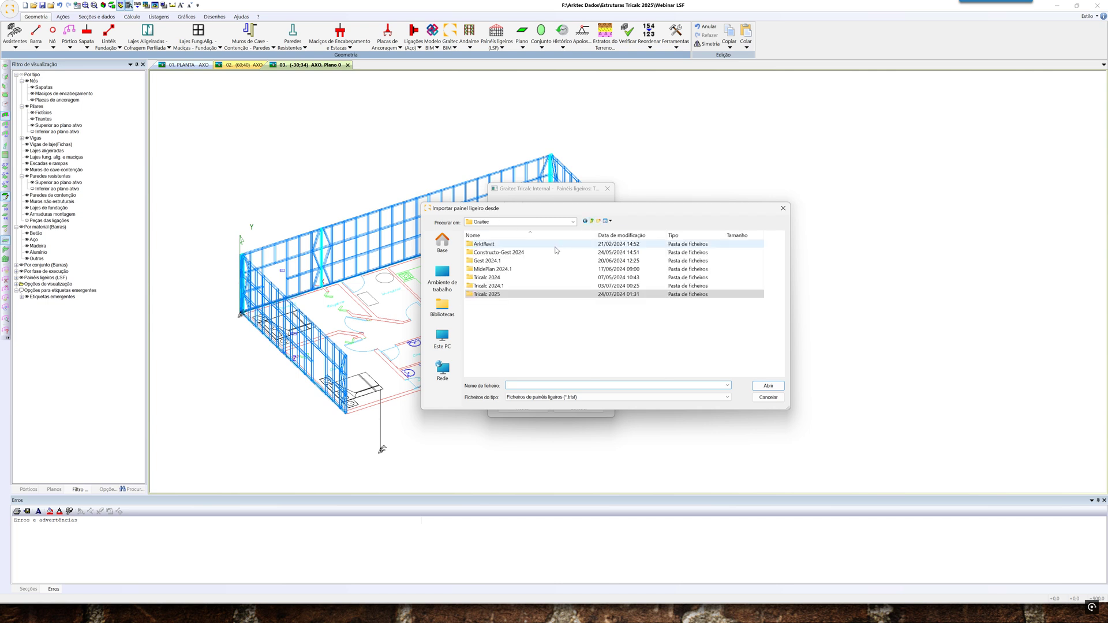
{"action": "left_click", "coordinate": [591, 221]}
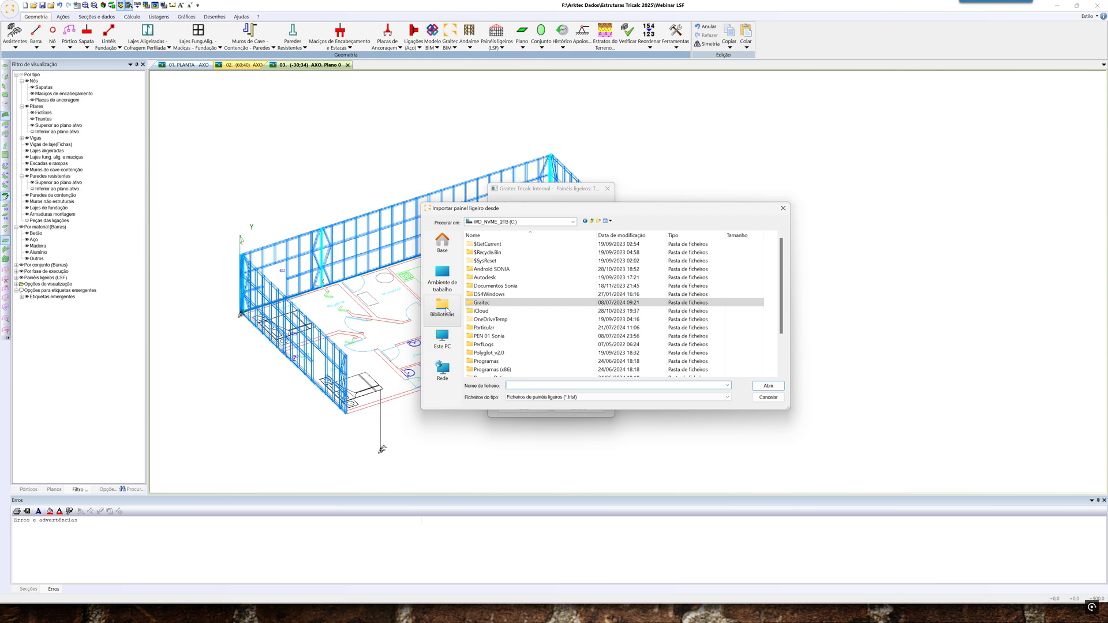
Open the panel database Armazem LSF Demonstração.trlsf from the Estruturas Tricalc 2022 folder in Arktec Dados
{"action": "left_click", "coordinate": [442, 244]}
{"action": "scroll", "coordinate": [550, 337], "scroll_direction": "down", "scroll_amount": 2}
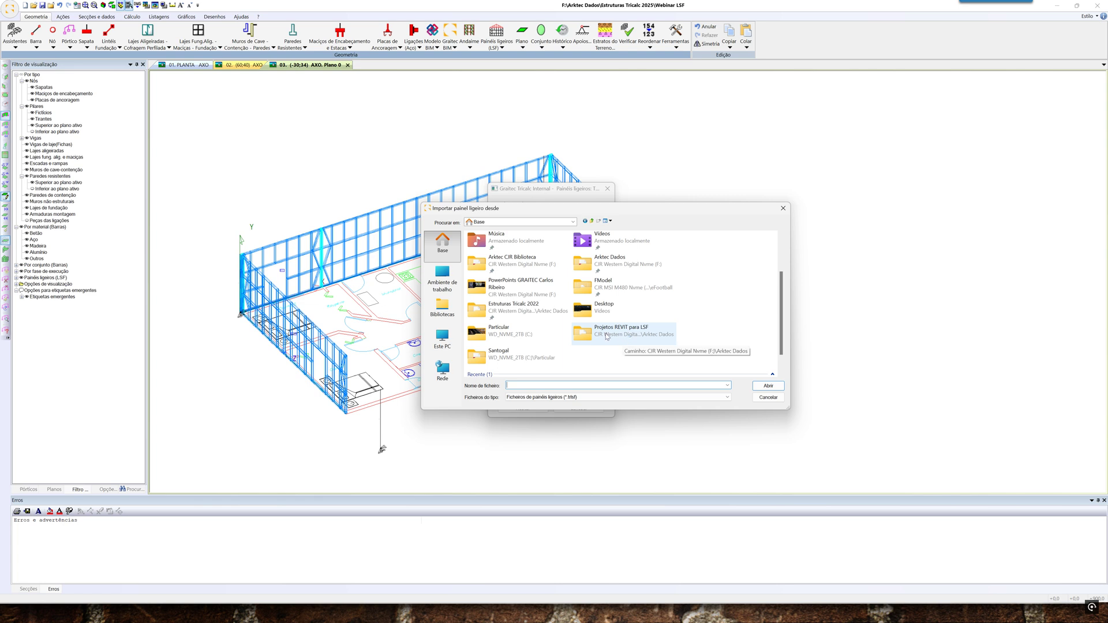
{"action": "left_click", "coordinate": [608, 271]}
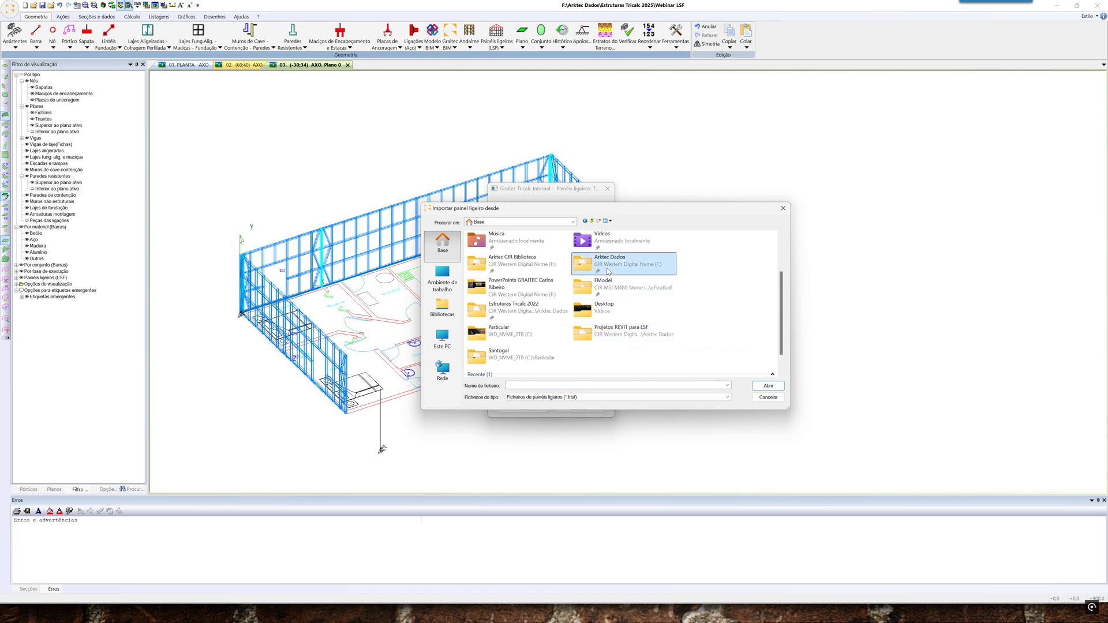
{"action": "double_click", "coordinate": [608, 271]}
{"action": "scroll", "coordinate": [608, 271], "scroll_direction": "down", "scroll_amount": 4}
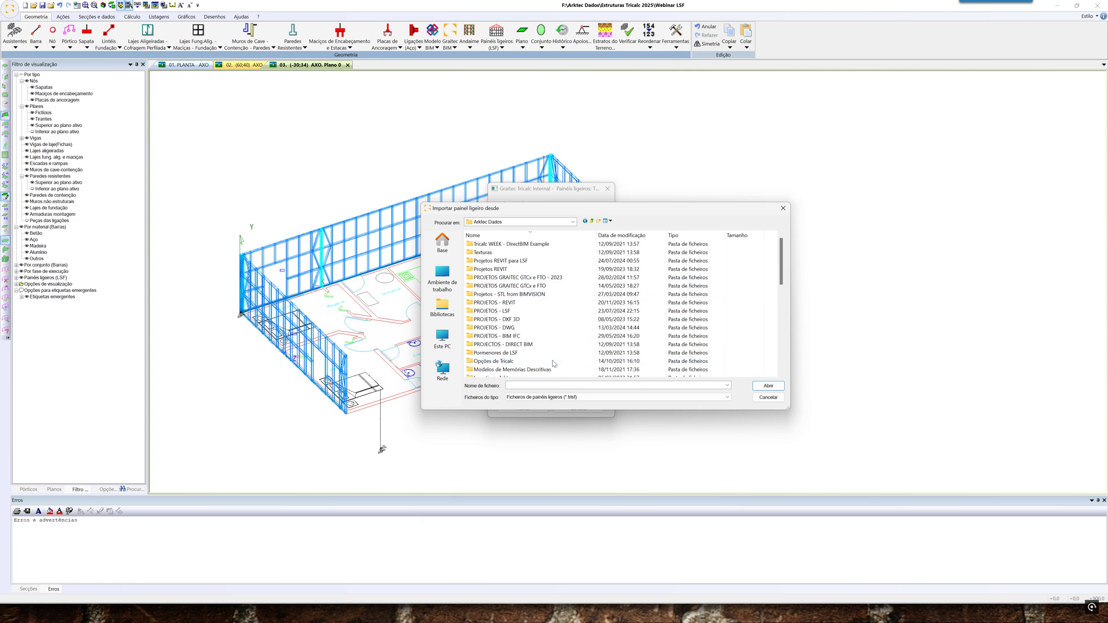
{"action": "scroll", "coordinate": [552, 346], "scroll_direction": "down", "scroll_amount": 3}
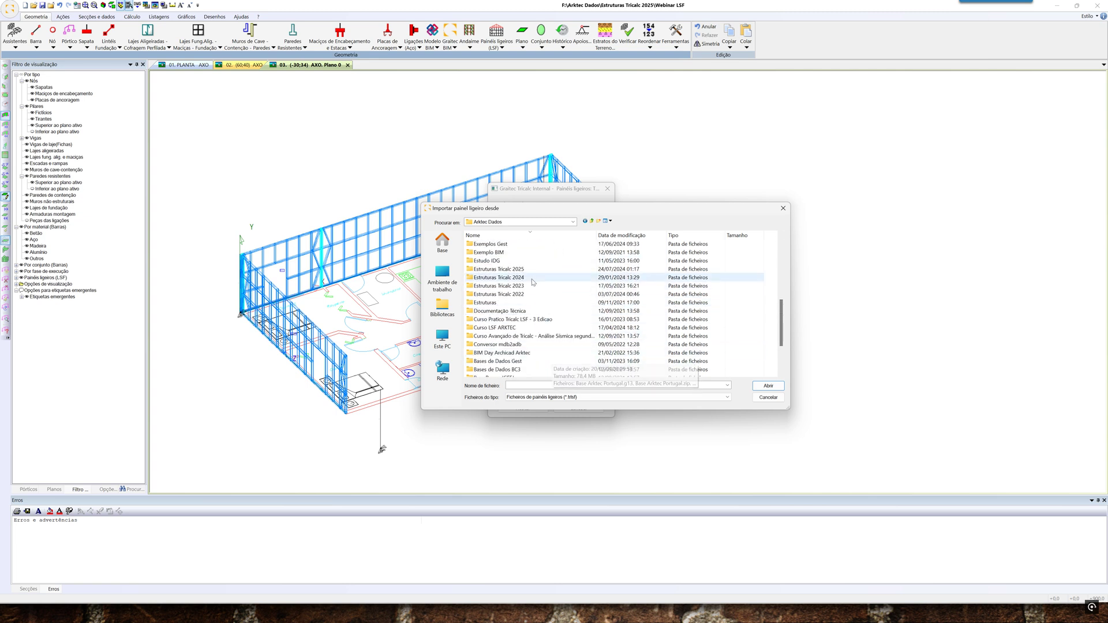
{"action": "left_click", "coordinate": [534, 295]}
{"action": "scroll", "coordinate": [568, 327], "scroll_direction": "down", "scroll_amount": 8}
{"action": "scroll", "coordinate": [569, 358], "scroll_direction": "down", "scroll_amount": 15}
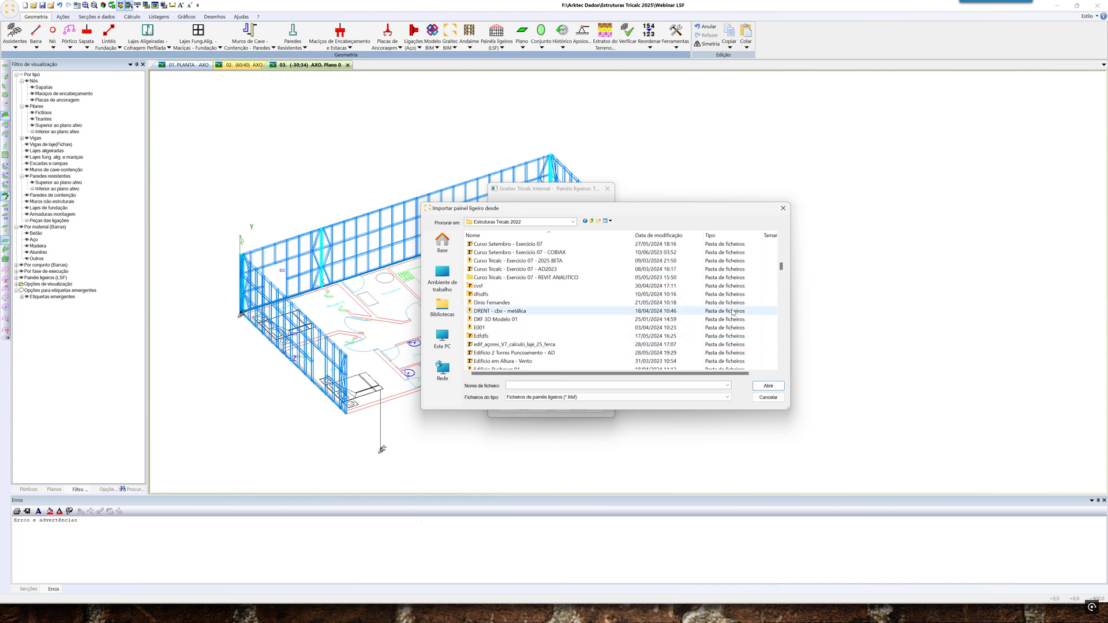
{"action": "scroll", "coordinate": [750, 338], "scroll_direction": "down", "scroll_amount": 10}
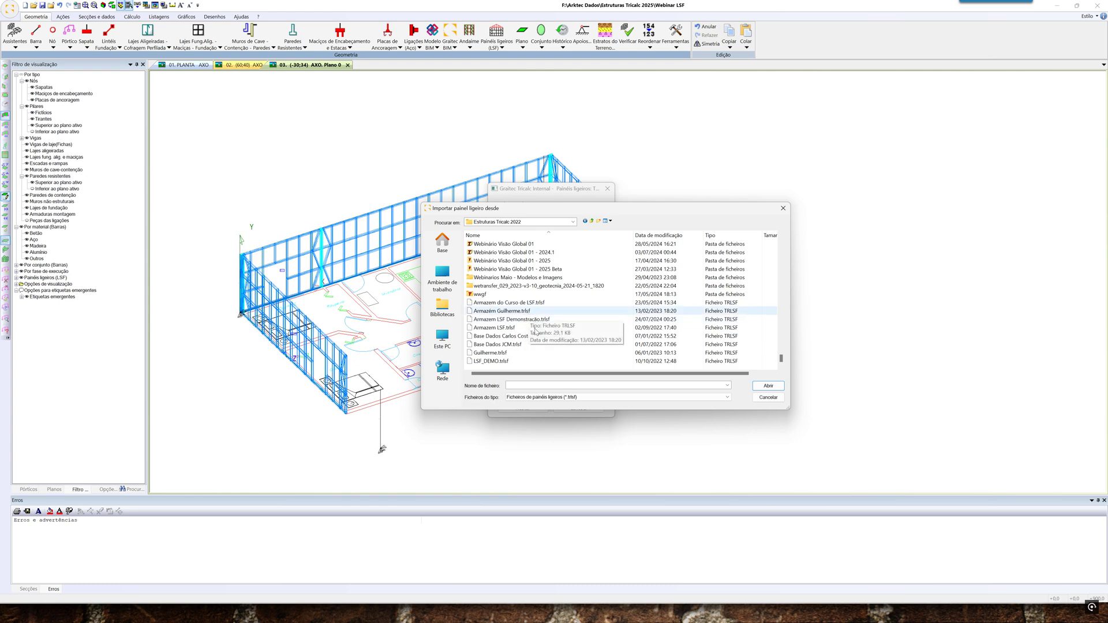
{"action": "left_click", "coordinate": [522, 319]}
{"action": "left_click", "coordinate": [768, 385]}
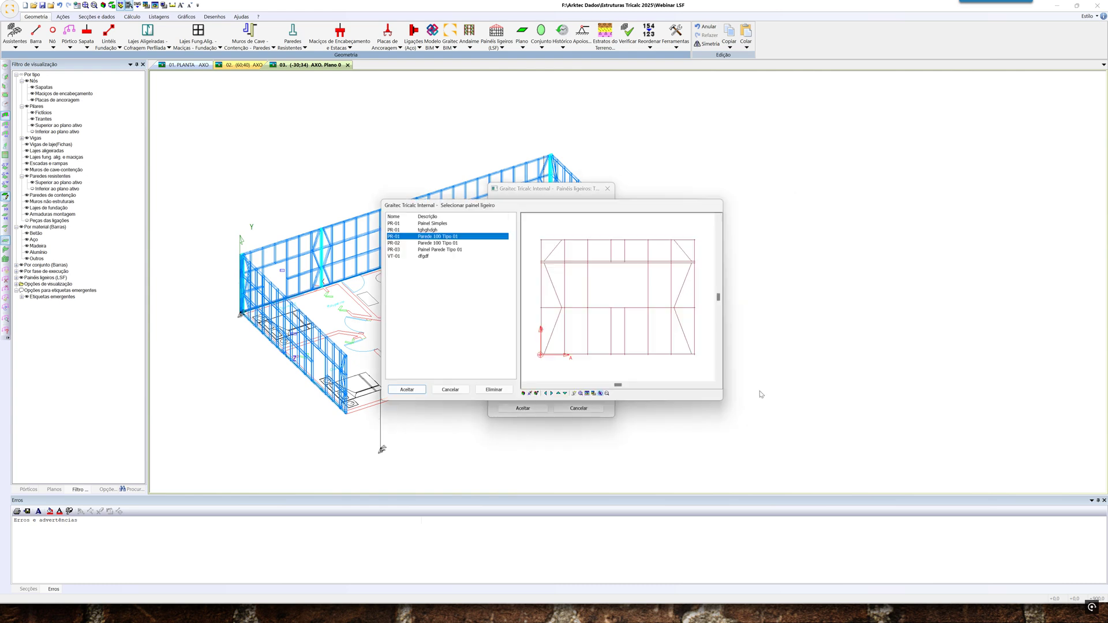
Compare the previews of the wall and truss panels stored in the database
{"action": "left_click", "coordinate": [460, 230]}
{"action": "left_click", "coordinate": [465, 236]}
{"action": "left_click", "coordinate": [467, 242]}
{"action": "left_click", "coordinate": [468, 250]}
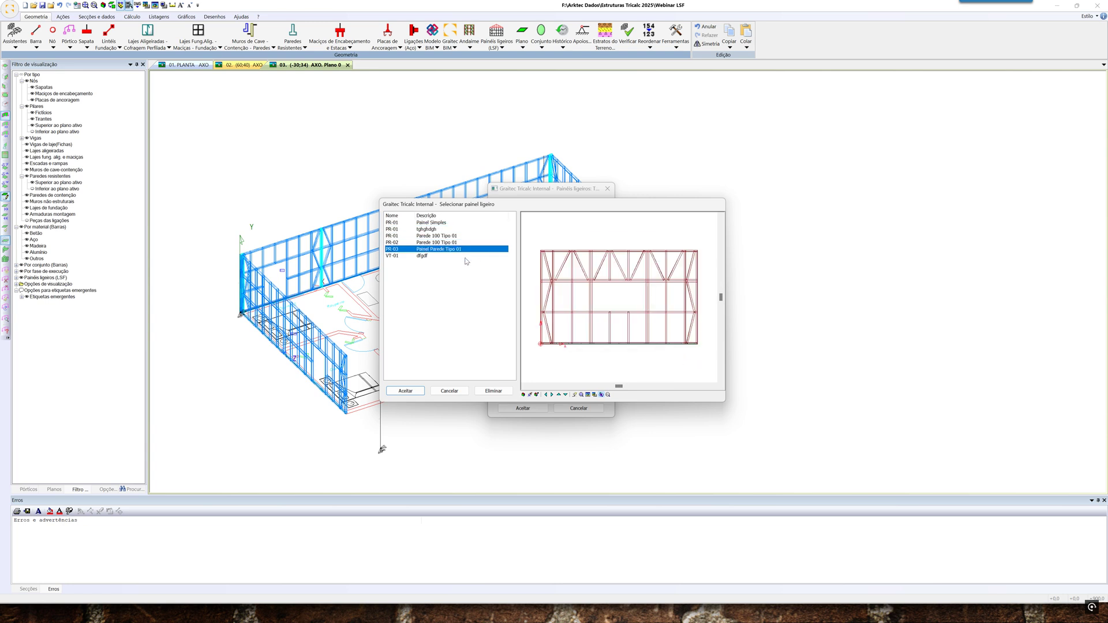
{"action": "left_click", "coordinate": [467, 255]}
{"action": "left_click", "coordinate": [466, 249]}
{"action": "left_click", "coordinate": [468, 242]}
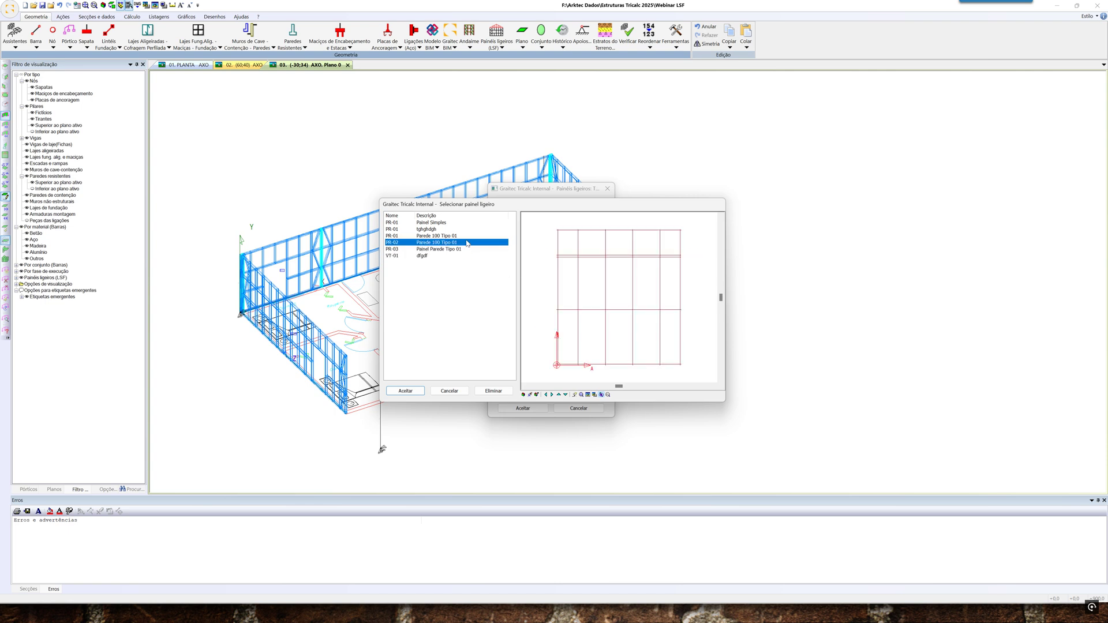
Load the stored panel PR-01 Painel Simples as the base for the new rectangular panel
{"action": "left_click", "coordinate": [449, 223]}
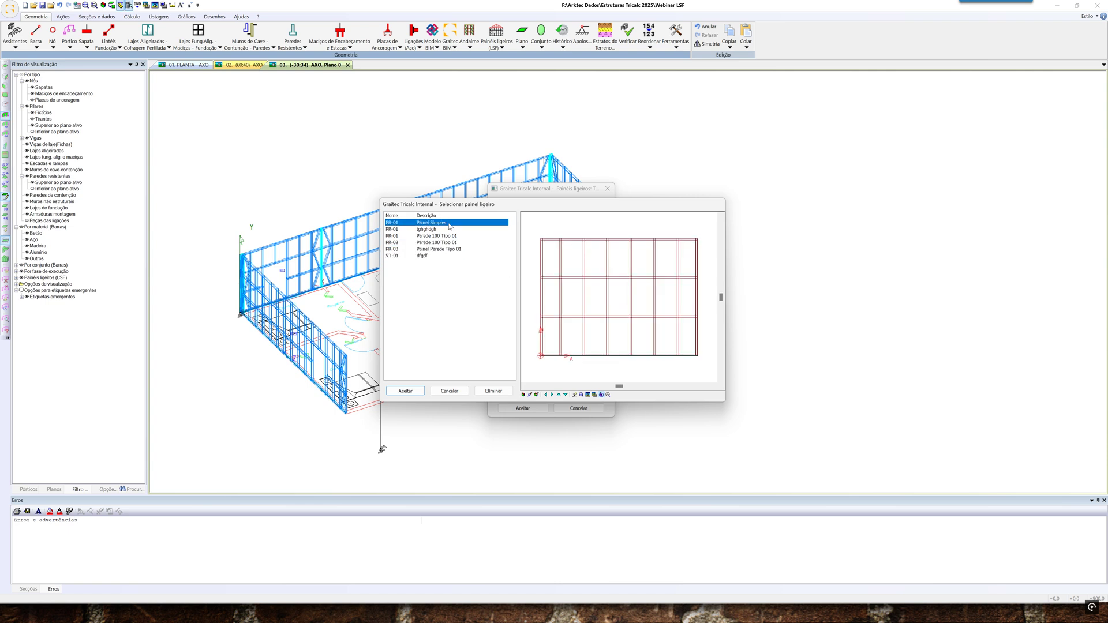
{"action": "left_click", "coordinate": [405, 392]}
{"action": "middle_click_drag", "start_coordinate": [656, 324], "coordinate": [656, 318]}
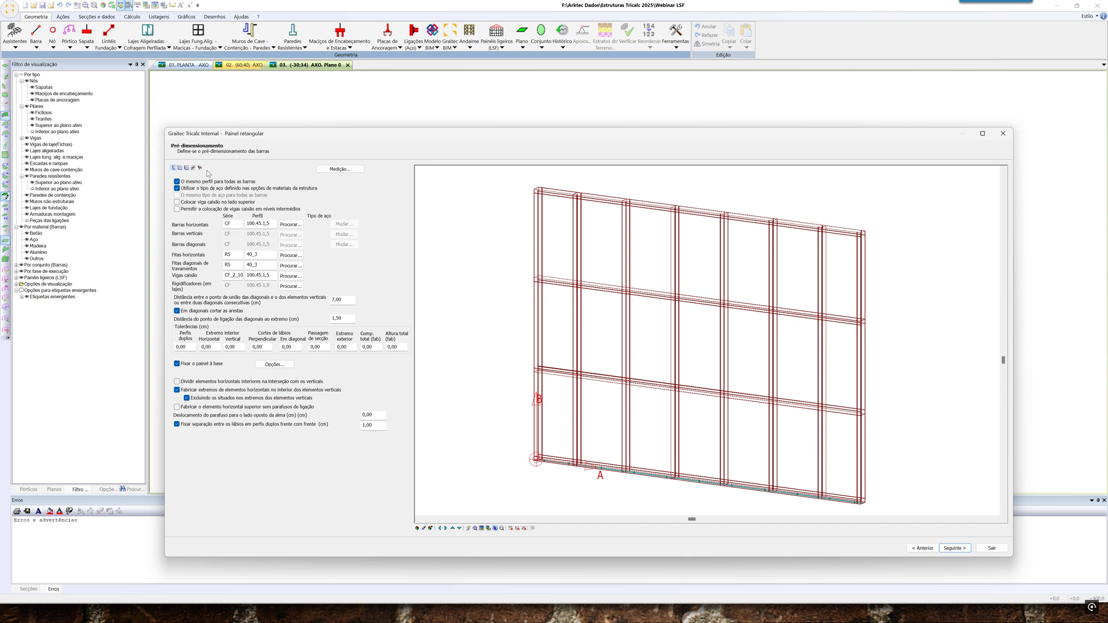
Start taking the panel's total length from the plan, with the end panel's bottom inner corner on the outer wall line as first point
{"action": "left_click", "coordinate": [180, 168]}
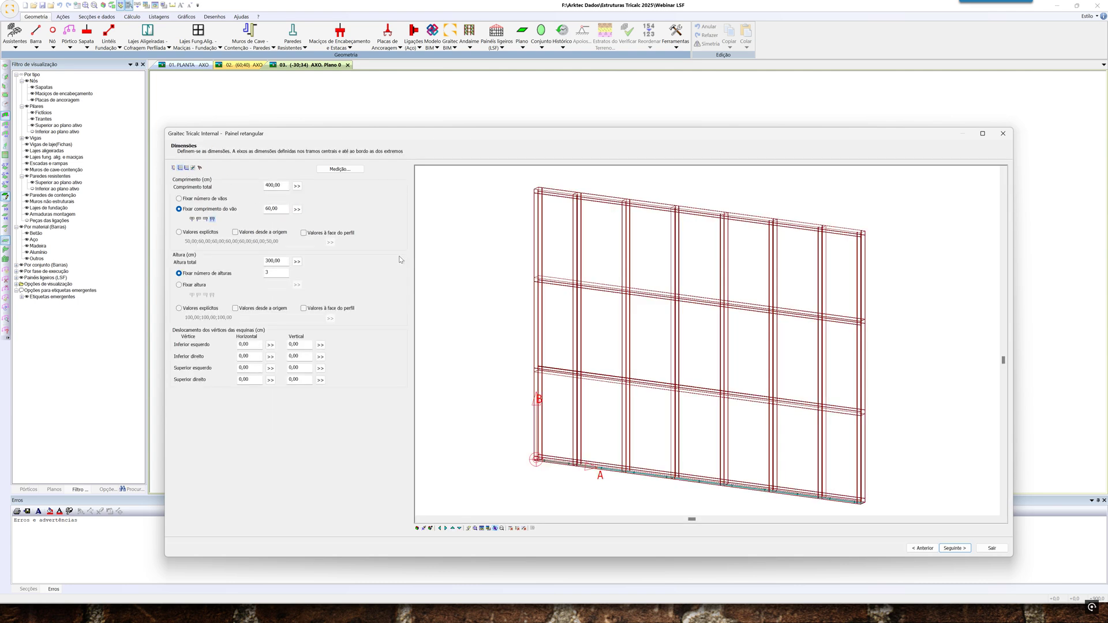
{"action": "left_click", "coordinate": [297, 186]}
{"action": "scroll", "coordinate": [524, 287], "scroll_direction": "up", "scroll_amount": 4}
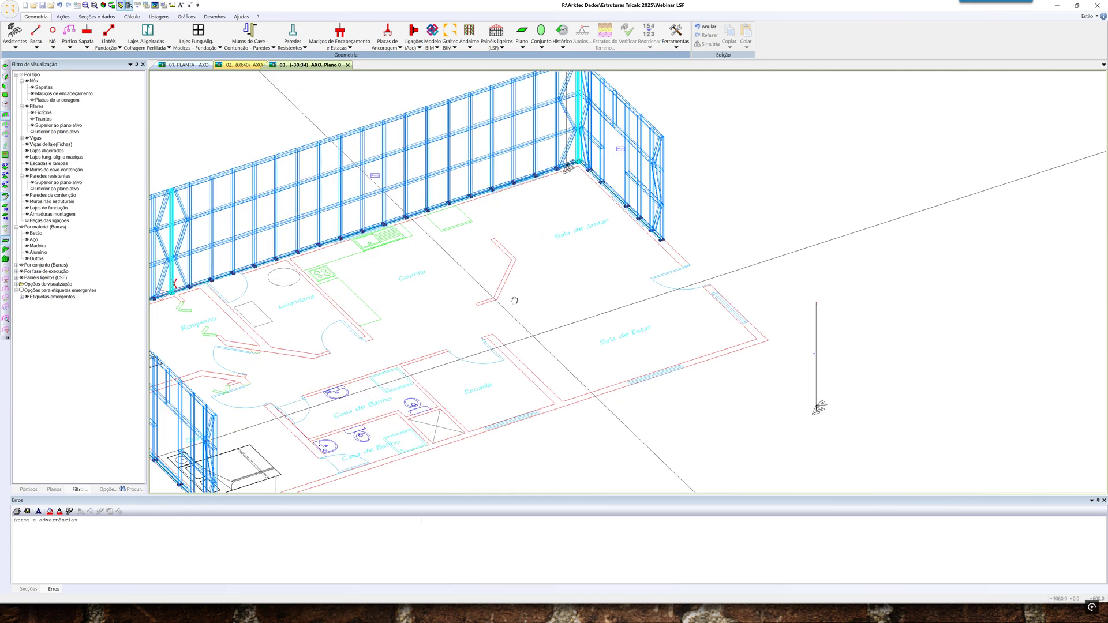
{"action": "middle_click_drag", "start_coordinate": [534, 333], "coordinate": [512, 258]}
{"action": "middle_click_drag", "start_coordinate": [337, 329], "coordinate": [363, 271]}
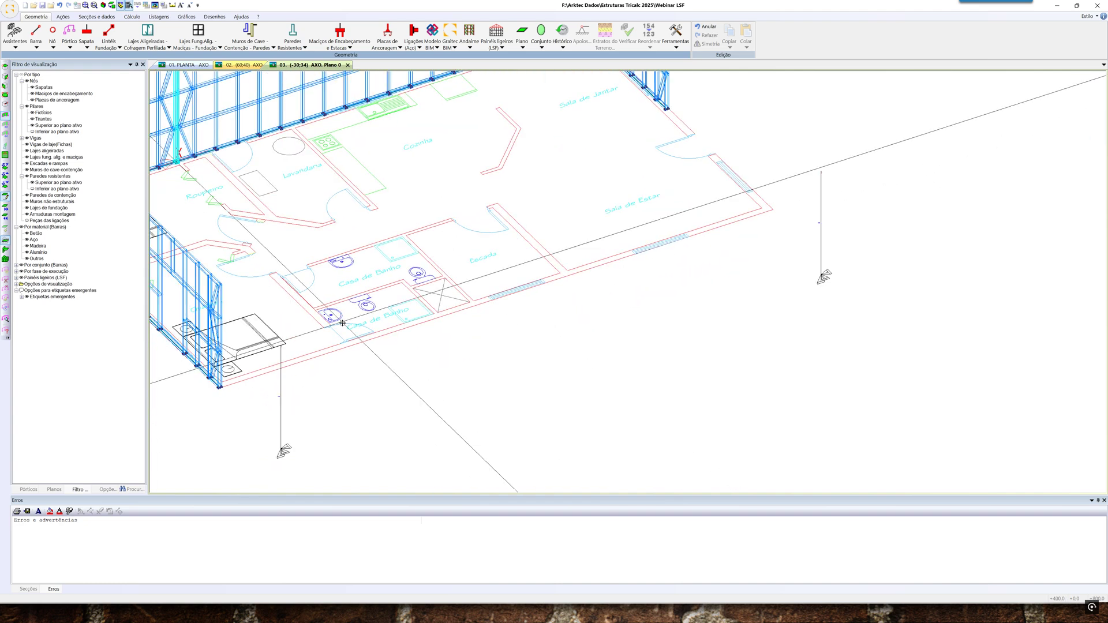
{"action": "scroll", "coordinate": [239, 381], "scroll_direction": "up", "scroll_amount": 2}
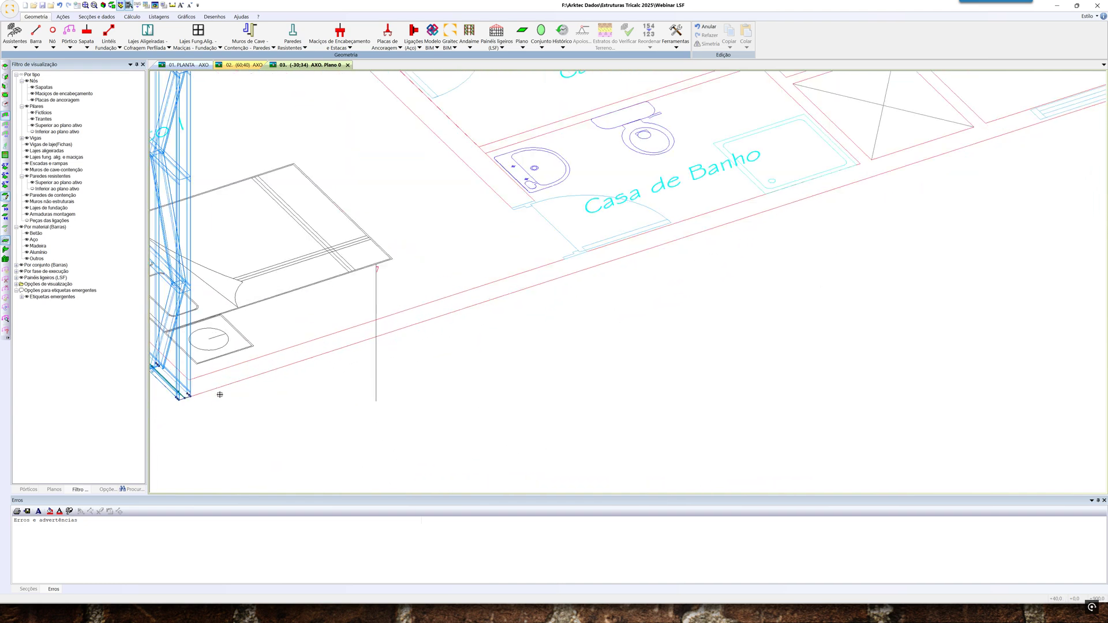
{"action": "scroll", "coordinate": [203, 390], "scroll_direction": "up", "scroll_amount": 2}
{"action": "scroll", "coordinate": [188, 398], "scroll_direction": "up", "scroll_amount": 3}
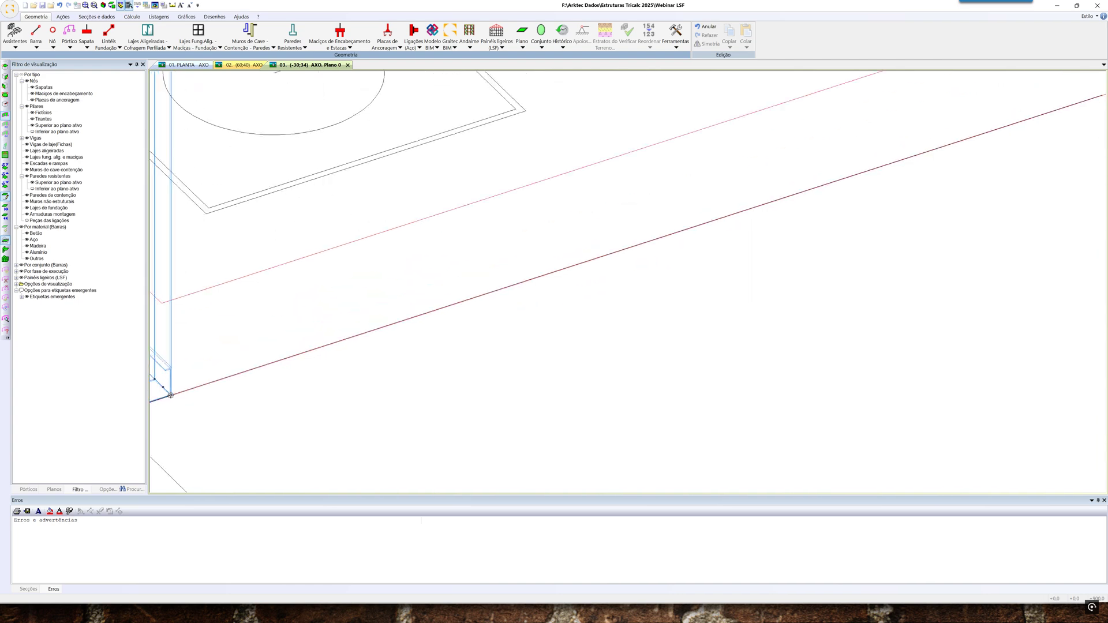
{"action": "scroll", "coordinate": [260, 388], "scroll_direction": "down", "scroll_amount": 3}
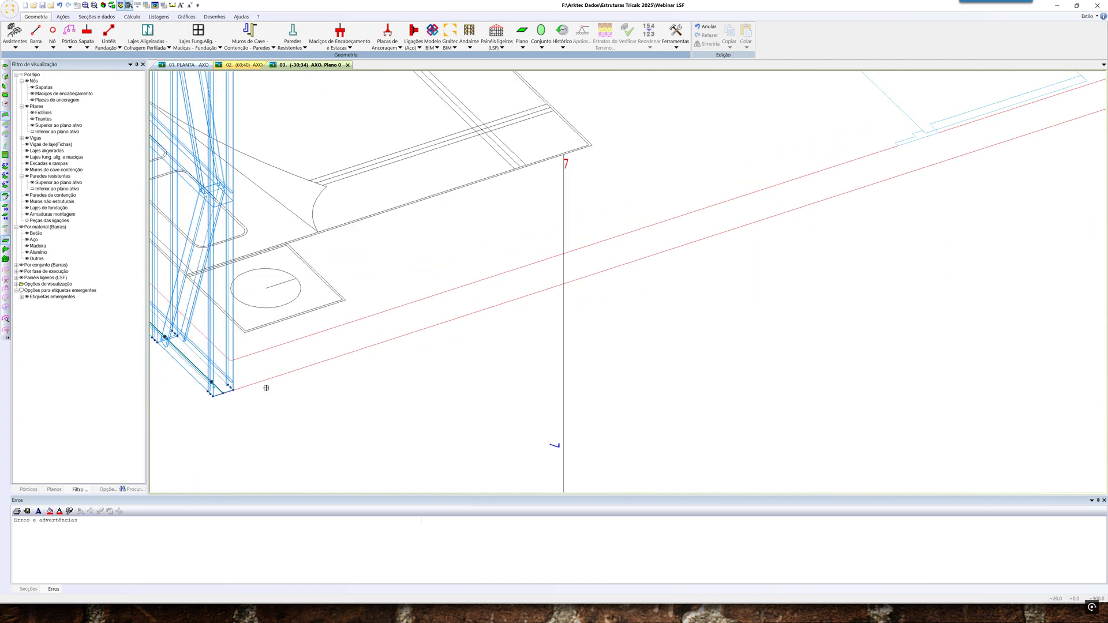
{"action": "scroll", "coordinate": [379, 396], "scroll_direction": "up", "scroll_amount": 4}
Pick the shaft's lower corner beside the bathroom, at the outer wall, as second point of the panel's length measurement
{"action": "scroll", "coordinate": [549, 362], "scroll_direction": "down", "scroll_amount": 2}
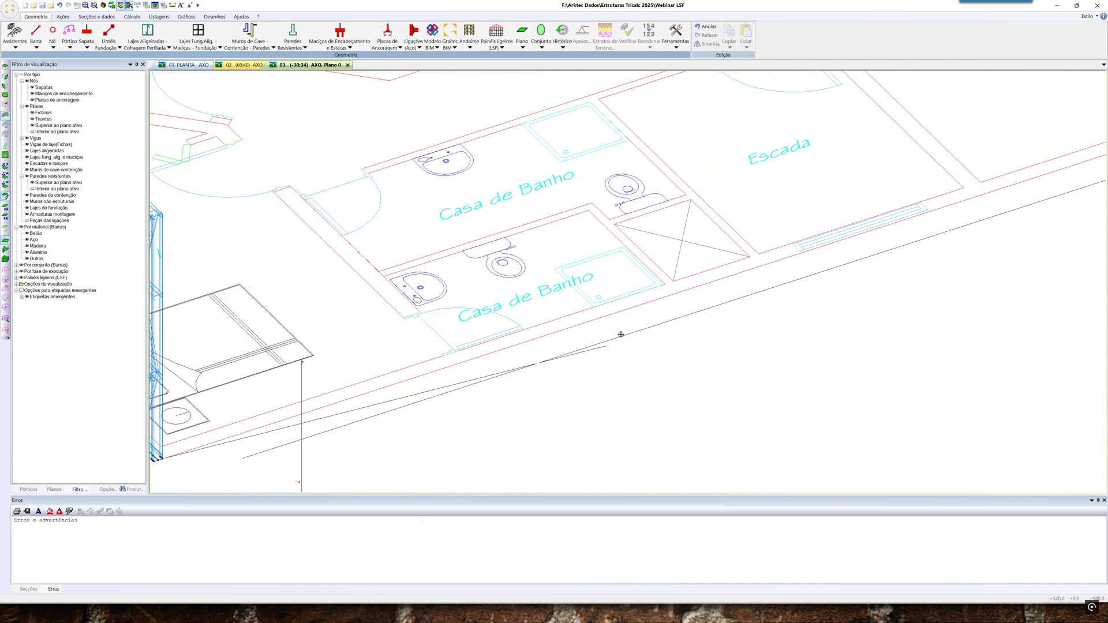
{"action": "scroll", "coordinate": [616, 352], "scroll_direction": "up", "scroll_amount": 3}
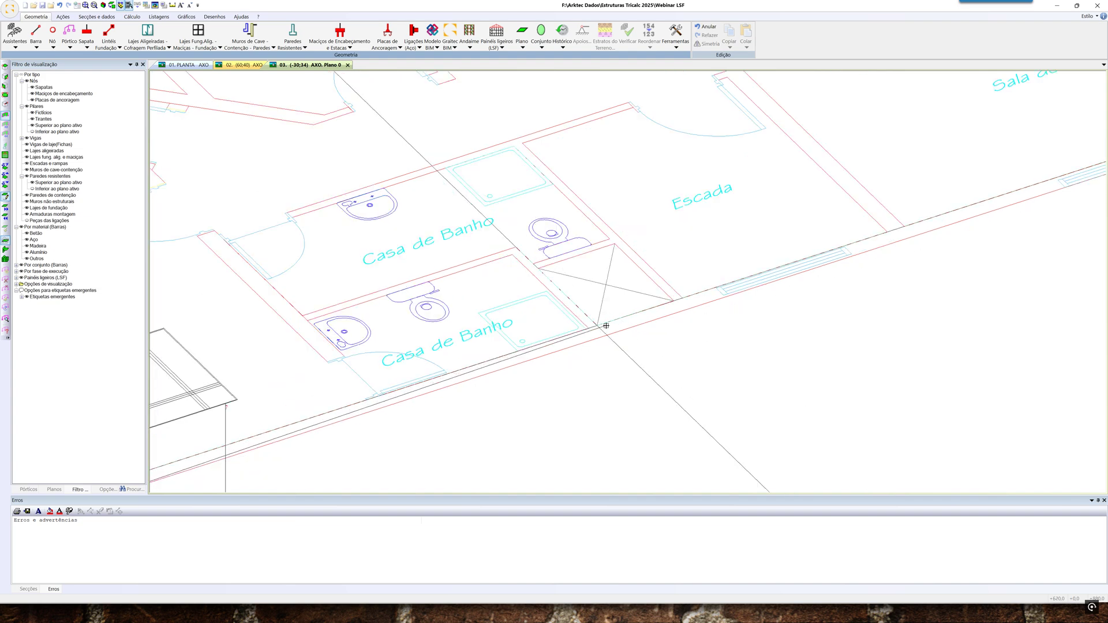
{"action": "scroll", "coordinate": [600, 323], "scroll_direction": "up", "scroll_amount": 3}
{"action": "scroll", "coordinate": [590, 324], "scroll_direction": "down", "scroll_amount": 2}
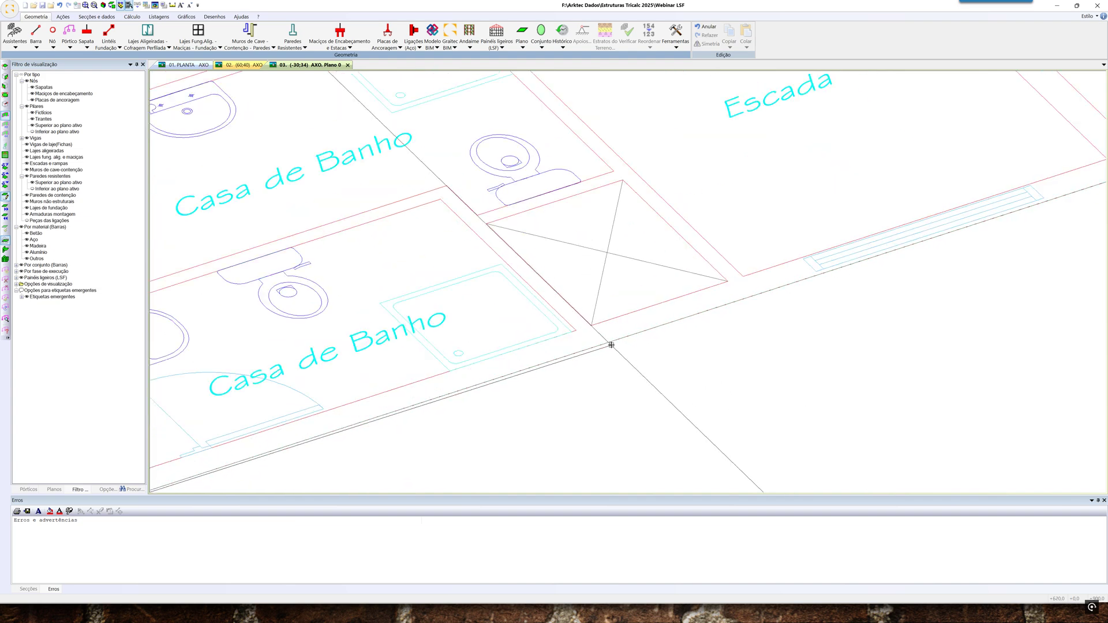
{"action": "scroll", "coordinate": [591, 323], "scroll_direction": "up", "scroll_amount": 2}
{"action": "left_click", "coordinate": [592, 325]}
{"action": "left_click_drag", "start_coordinate": [558, 260], "coordinate": [753, 362]}
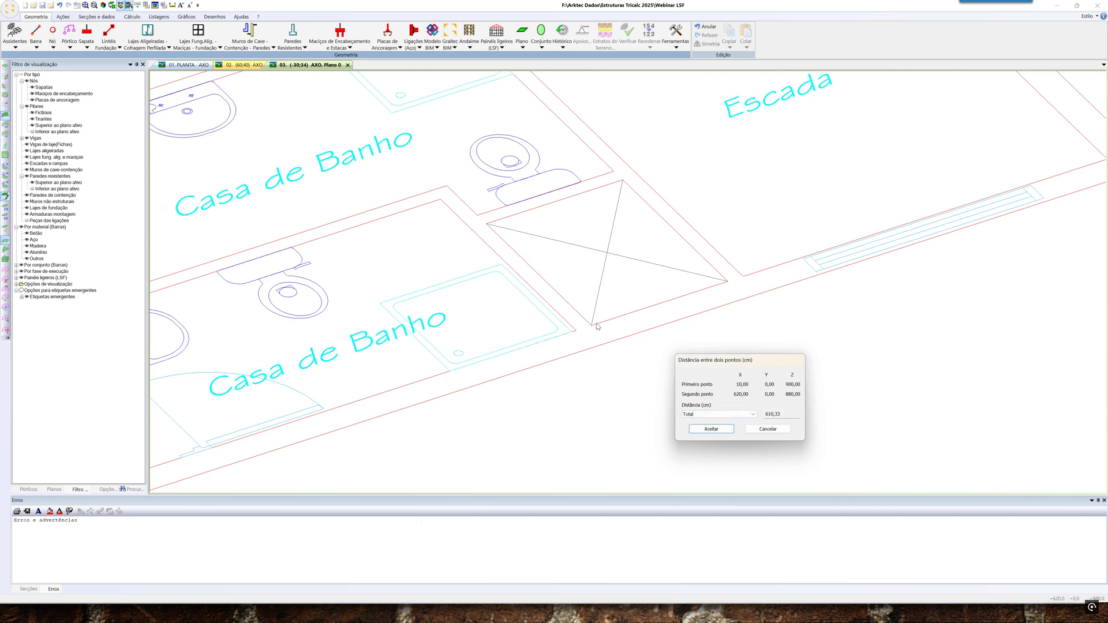
Use the X projection of the measured distance, 610 cm, as the panel's total length
{"action": "left_click", "coordinate": [749, 416]}
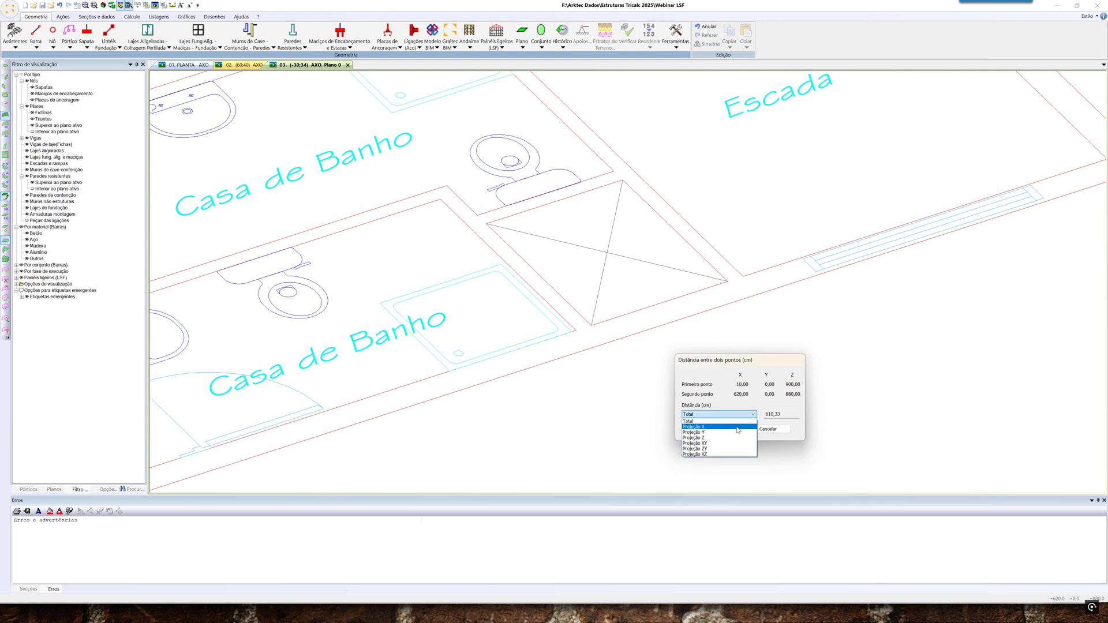
{"action": "left_click", "coordinate": [738, 430]}
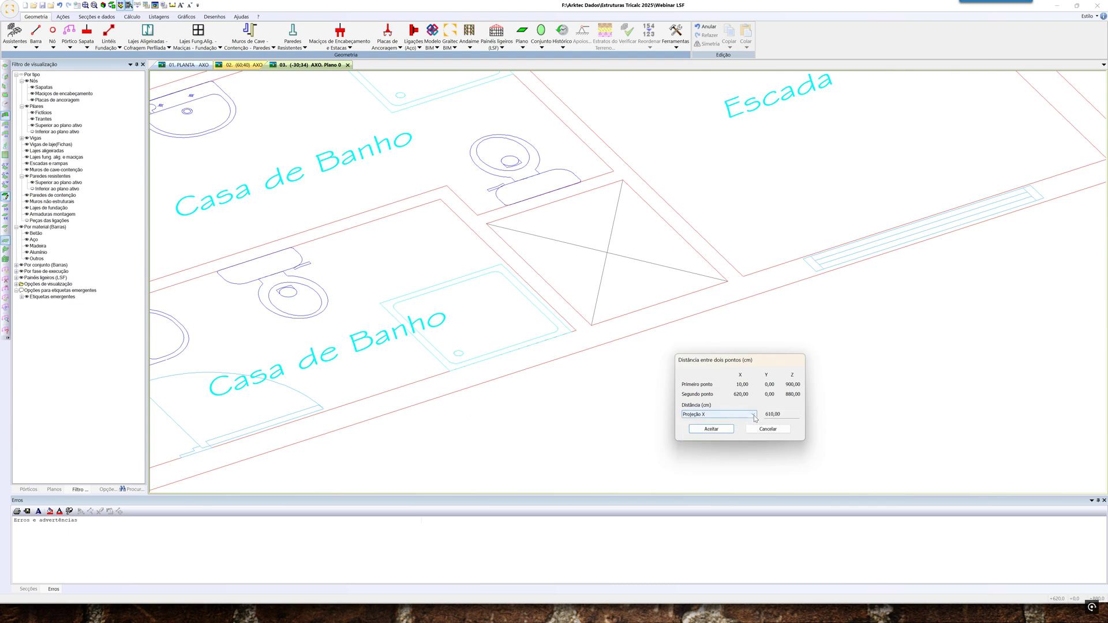
{"action": "left_click", "coordinate": [752, 415]}
{"action": "left_click", "coordinate": [744, 433]}
{"action": "left_click", "coordinate": [753, 414]}
{"action": "left_click", "coordinate": [745, 439]}
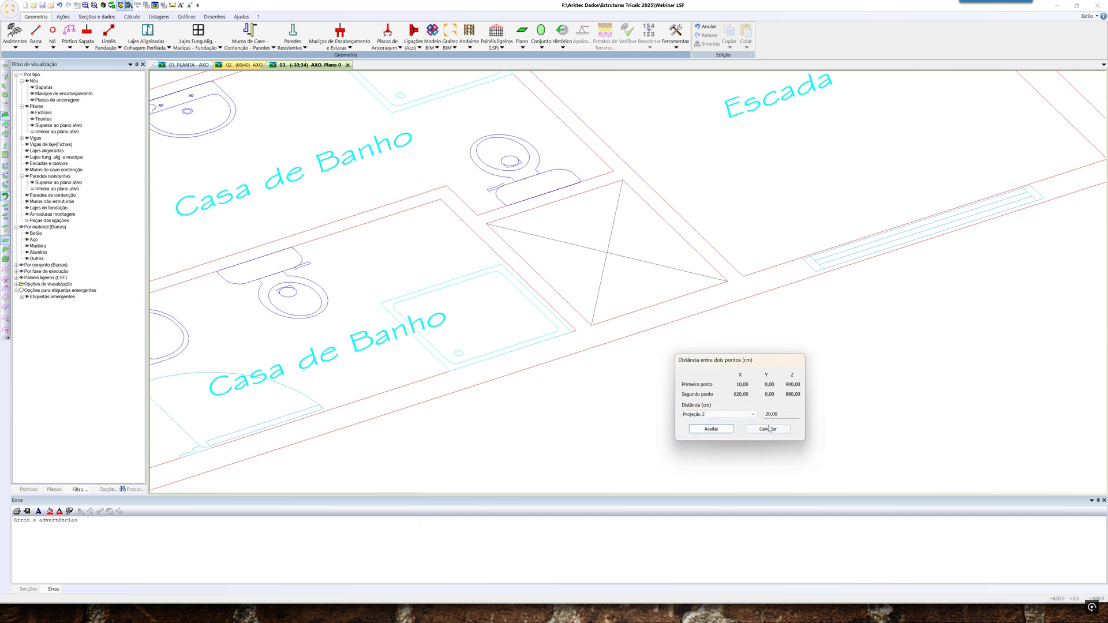
{"action": "left_click", "coordinate": [722, 415]}
{"action": "left_click", "coordinate": [724, 427]}
{"action": "left_click", "coordinate": [730, 430]}
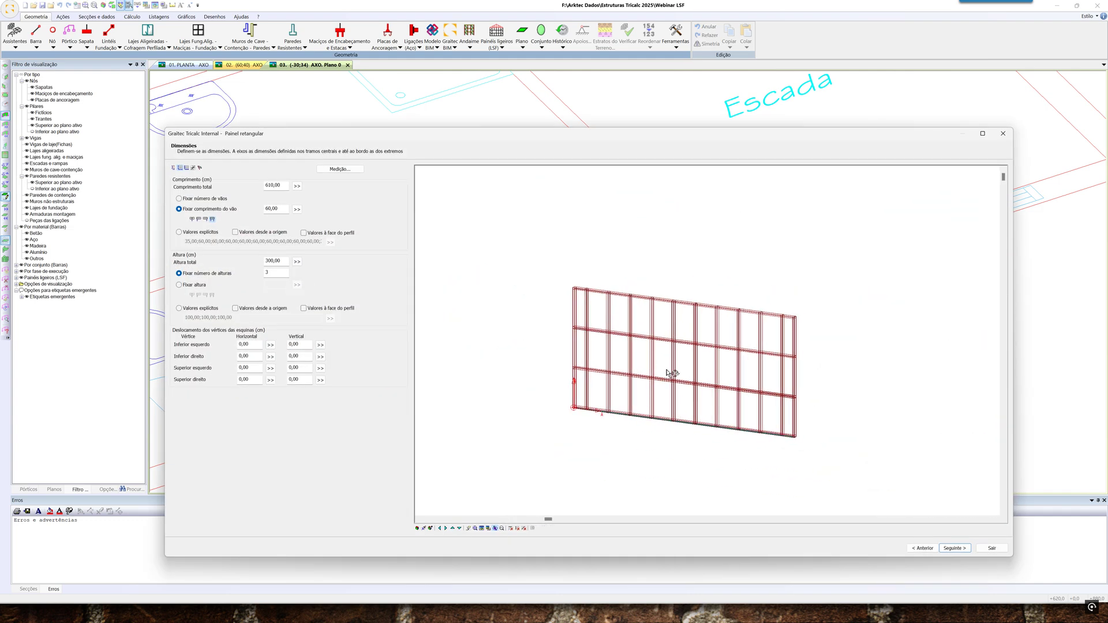
Set the panel's insertion point to the outer lower corner of its bottom track at the starting end
{"action": "scroll", "coordinate": [669, 373], "scroll_direction": "up", "scroll_amount": 3}
{"action": "scroll", "coordinate": [670, 373], "scroll_direction": "down", "scroll_amount": 3}
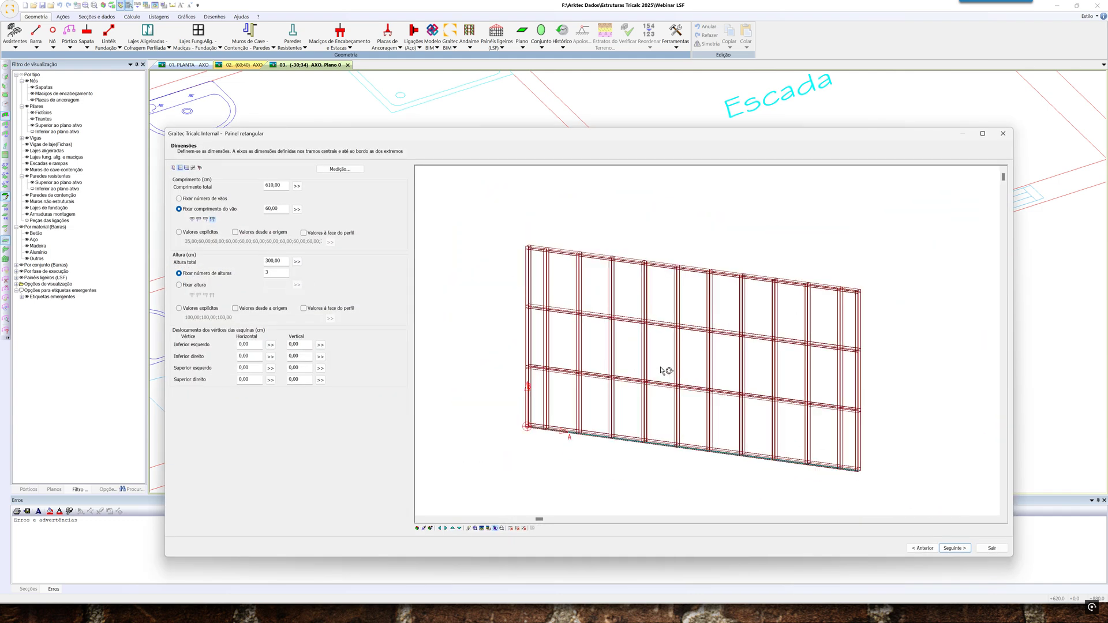
{"action": "left_click", "coordinate": [200, 168]}
{"action": "scroll", "coordinate": [532, 418], "scroll_direction": "up", "scroll_amount": 5}
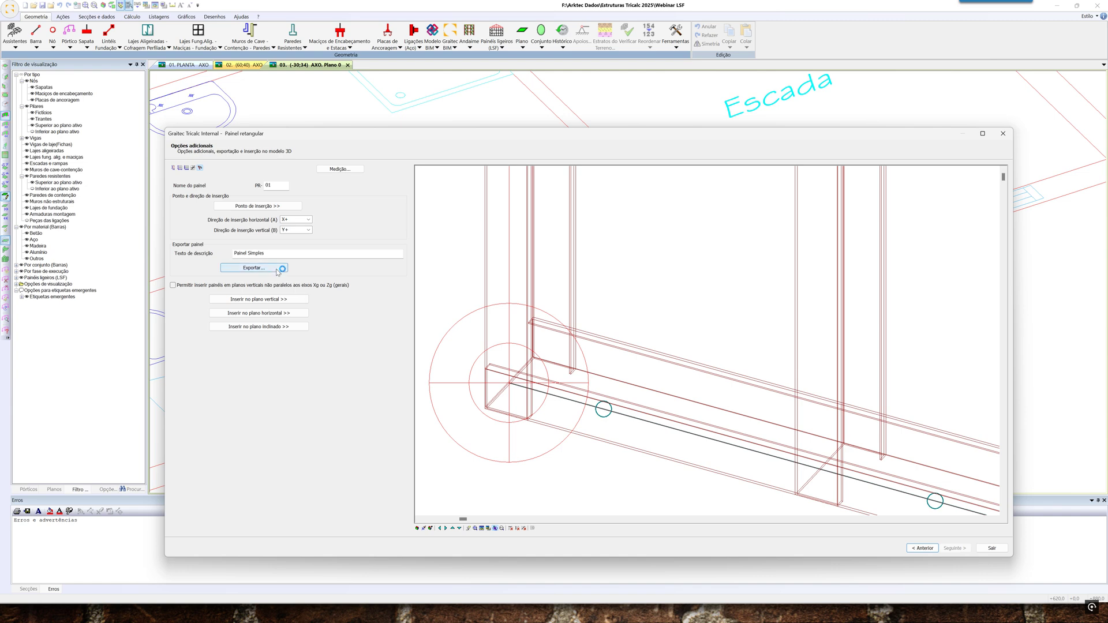
{"action": "left_click", "coordinate": [266, 209]}
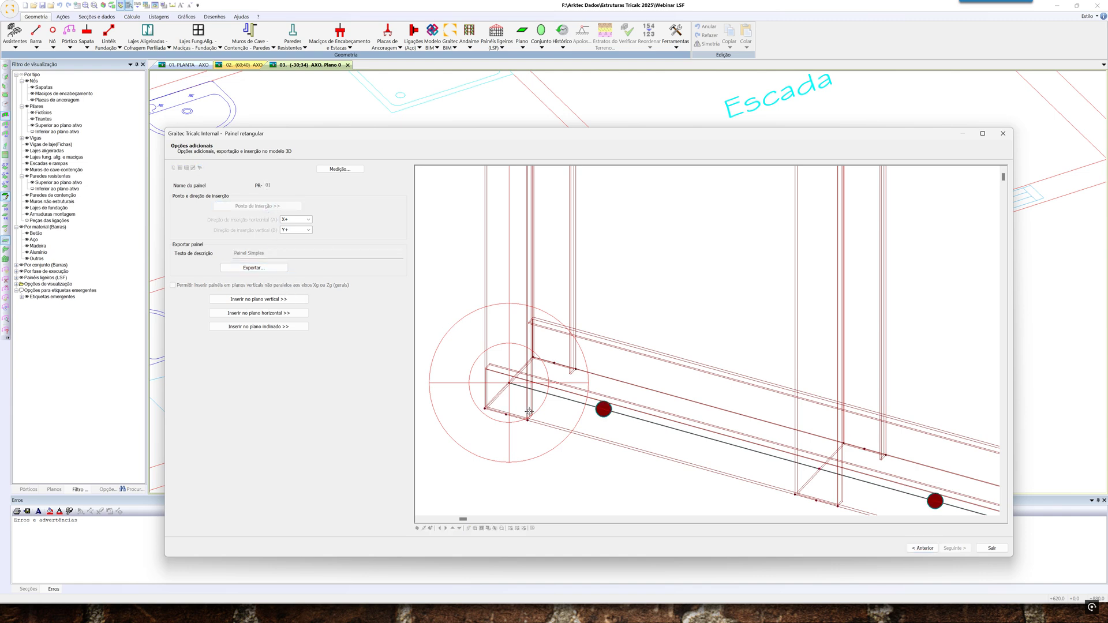
{"action": "left_click", "coordinate": [484, 410]}
Insert the panel in a vertical plane along the outer wall from the end panel's bottom corner, and close the panel definition
{"action": "left_click", "coordinate": [262, 303]}
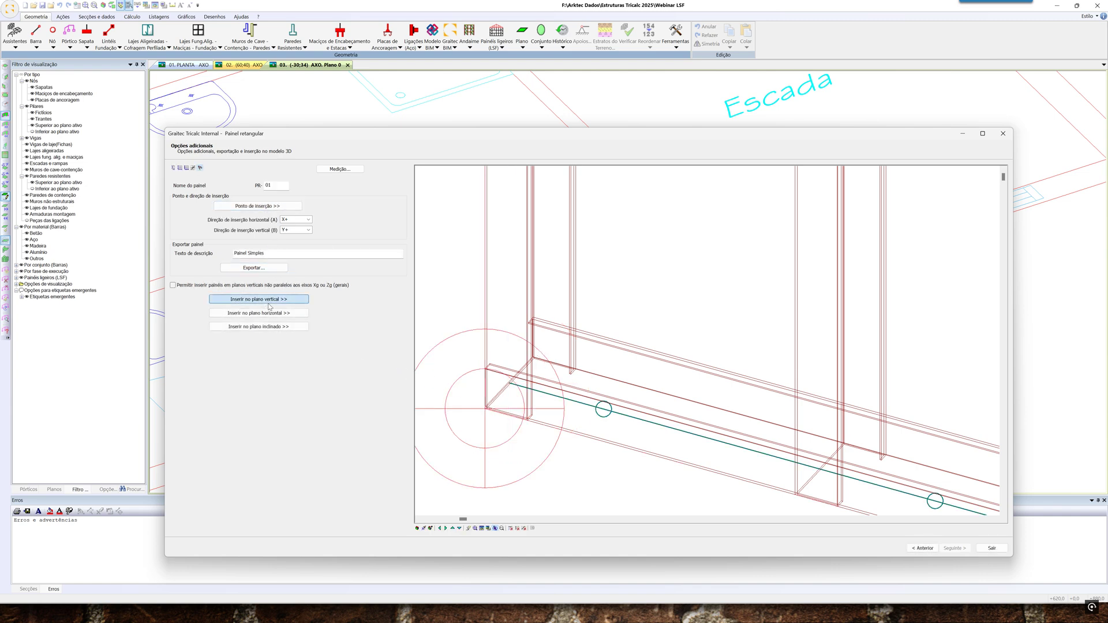
{"action": "scroll", "coordinate": [272, 414], "scroll_direction": "up", "scroll_amount": 8}
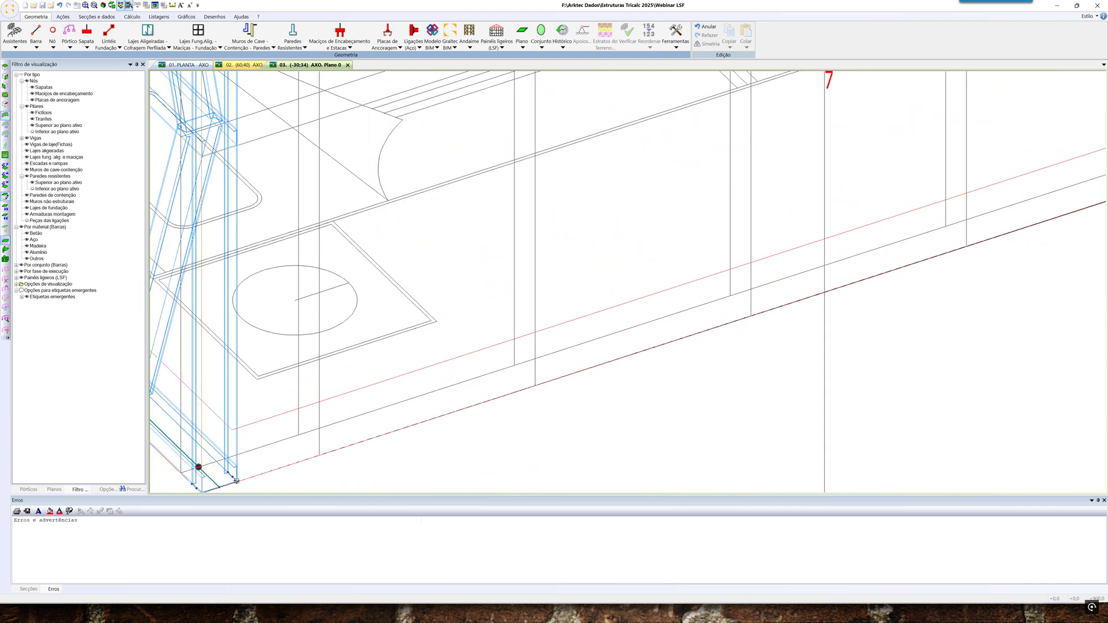
{"action": "scroll", "coordinate": [443, 443], "scroll_direction": "down", "scroll_amount": 6}
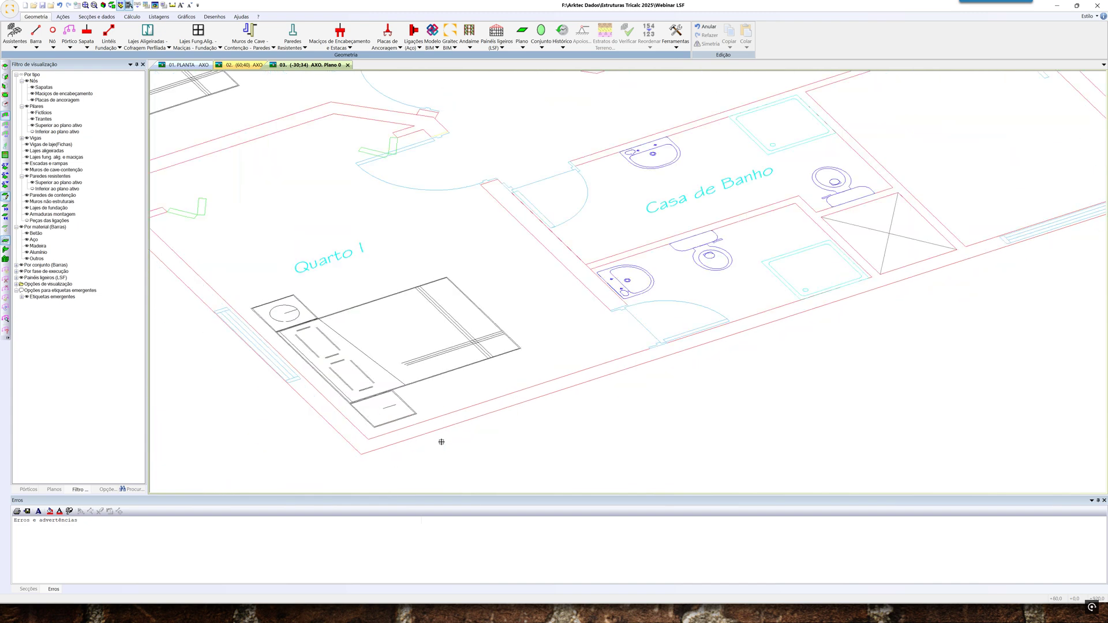
{"action": "left_click", "coordinate": [836, 296]}
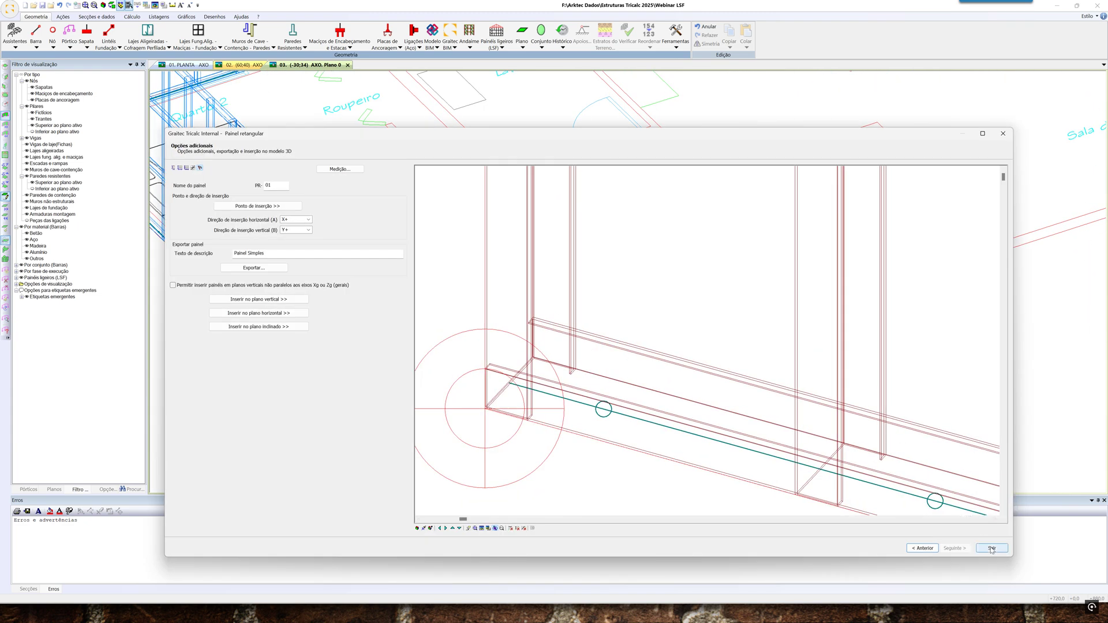
{"action": "left_click", "coordinate": [992, 550]}
Examine the inserted panel and its corner with the end wall from several 3D angles
{"action": "scroll", "coordinate": [872, 472], "scroll_direction": "down", "scroll_amount": 3}
{"action": "middle_click_drag", "start_coordinate": [877, 463], "coordinate": [754, 402], "text": "shift"}
{"action": "scroll", "coordinate": [885, 459], "scroll_direction": "down", "scroll_amount": 3}
{"action": "middle_click_drag", "start_coordinate": [648, 311], "coordinate": [656, 321], "text": "shift"}
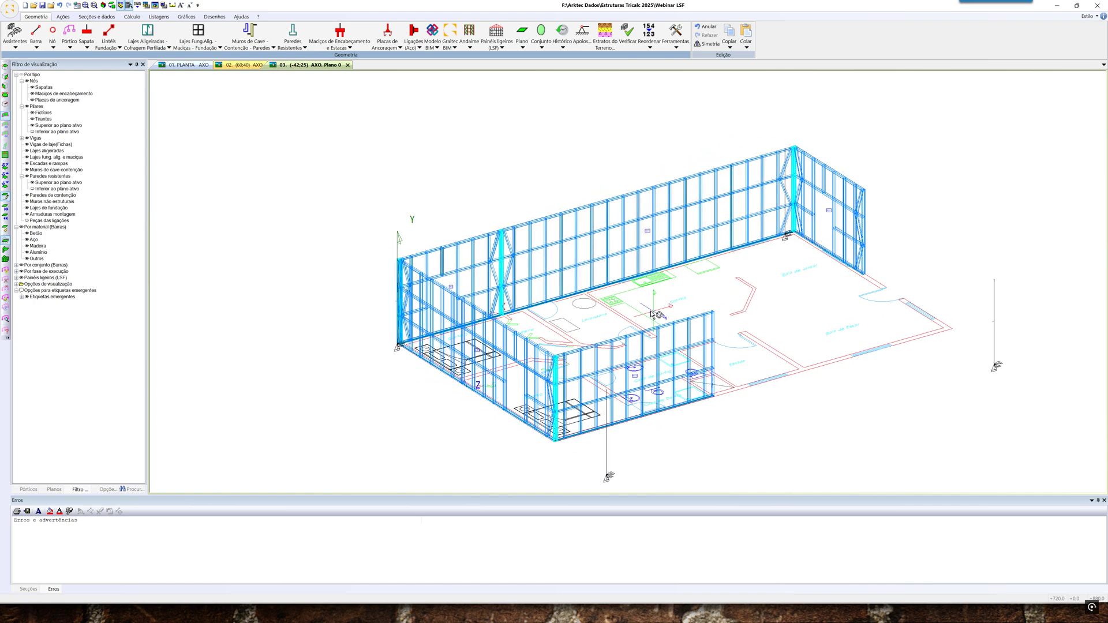
{"action": "scroll", "coordinate": [642, 408], "scroll_direction": "up", "scroll_amount": 3}
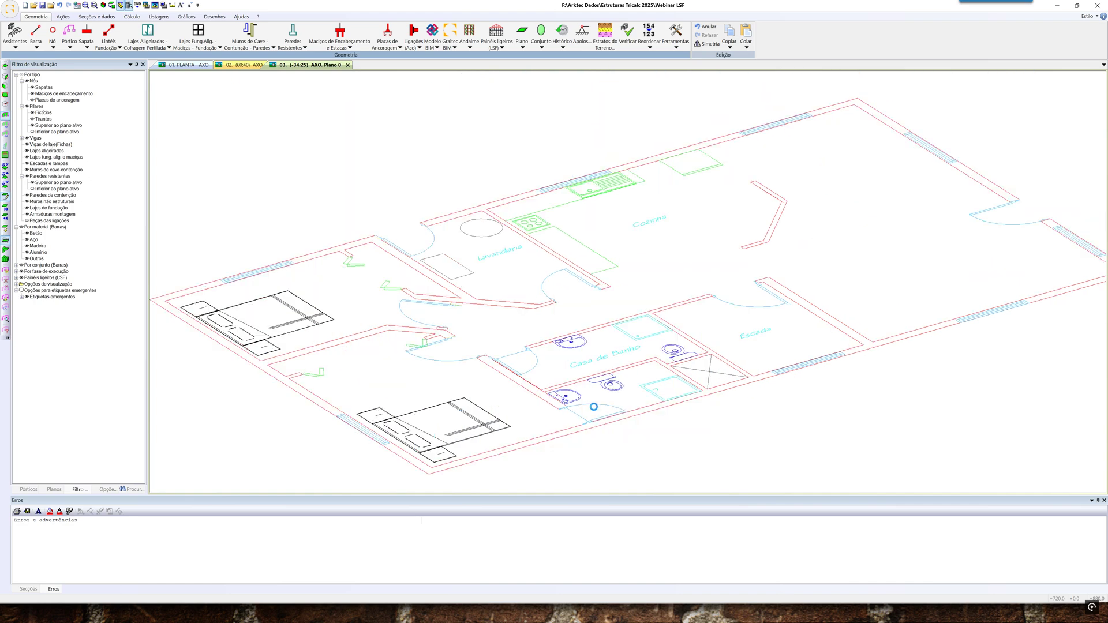
{"action": "scroll", "coordinate": [617, 409], "scroll_direction": "up", "scroll_amount": 2}
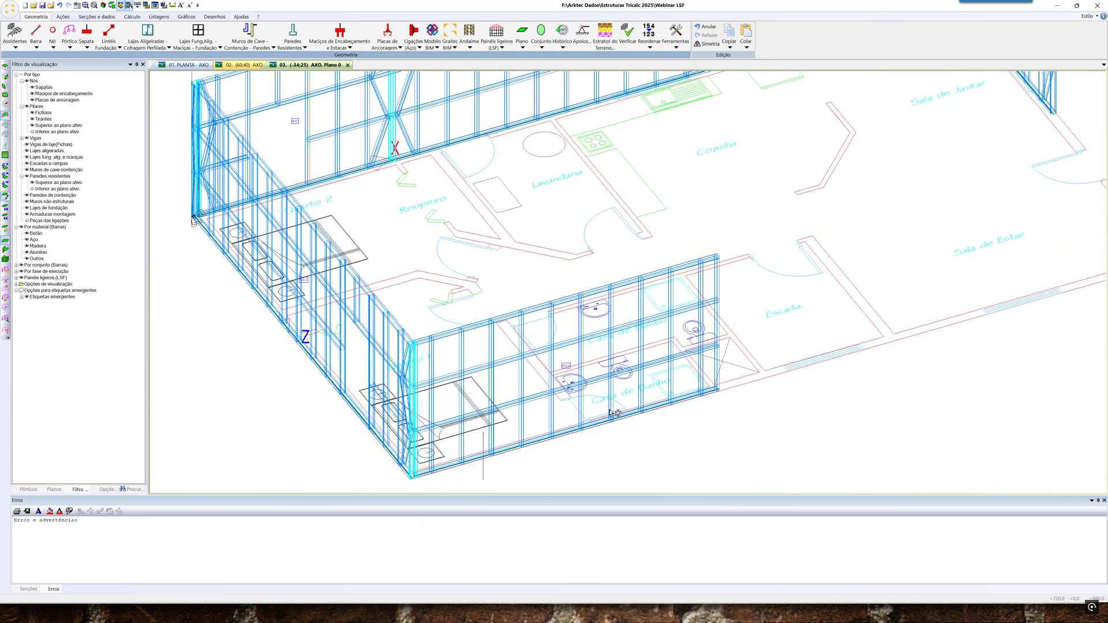
{"action": "middle_click_drag", "start_coordinate": [621, 425], "coordinate": [610, 381], "text": "shift"}
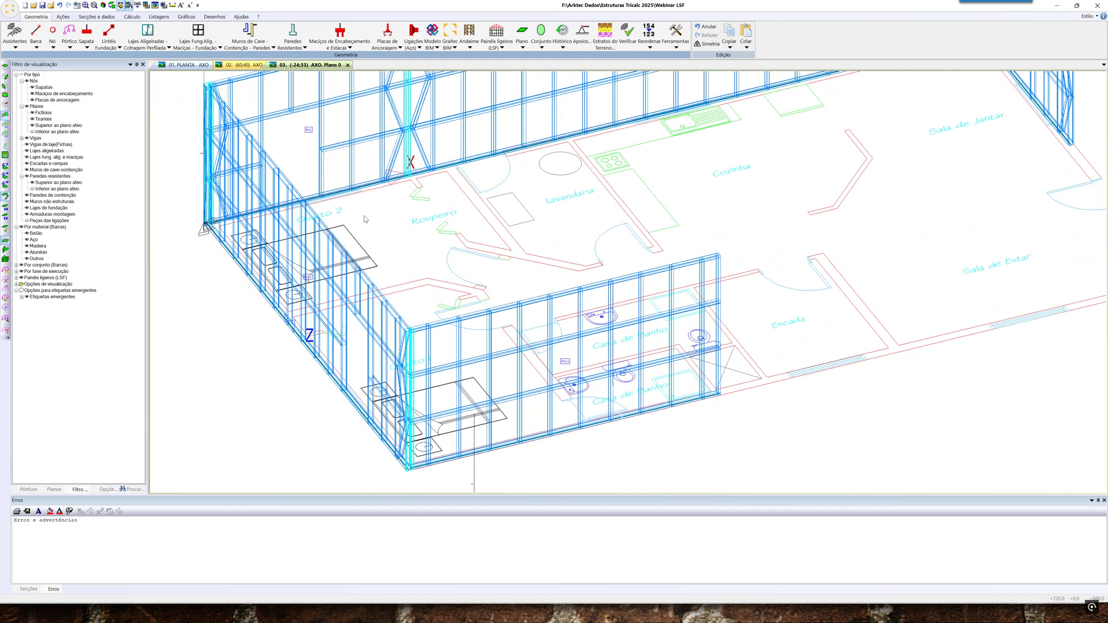
{"action": "middle_click_drag", "start_coordinate": [324, 204], "coordinate": [341, 222], "text": "shift"}
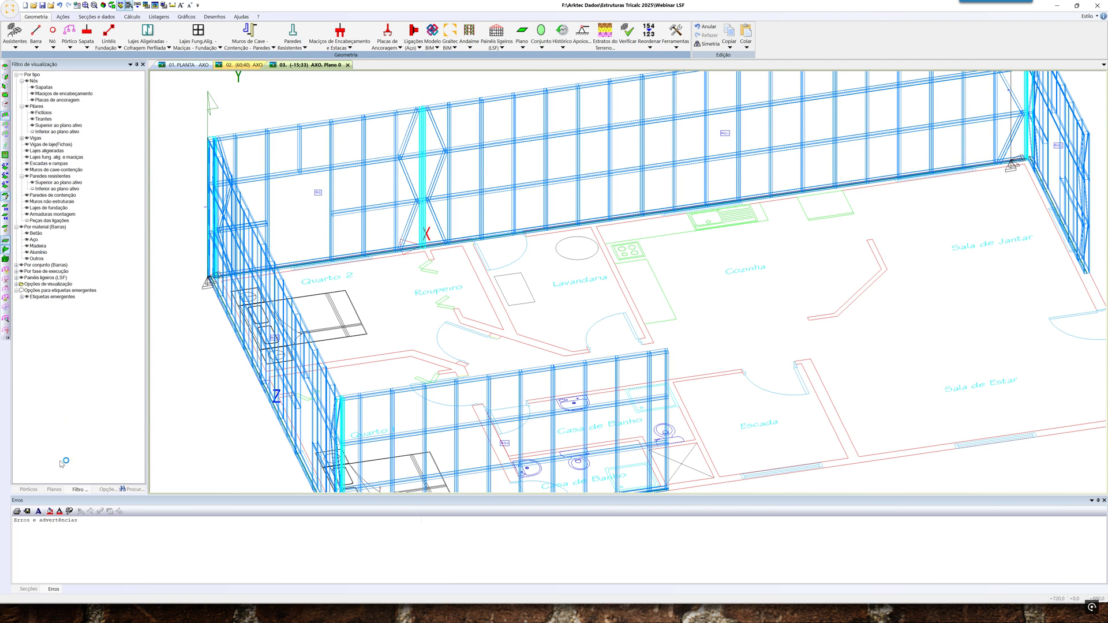
Deactivate work plane 0 in the 3D view
{"action": "left_click", "coordinate": [54, 489]}
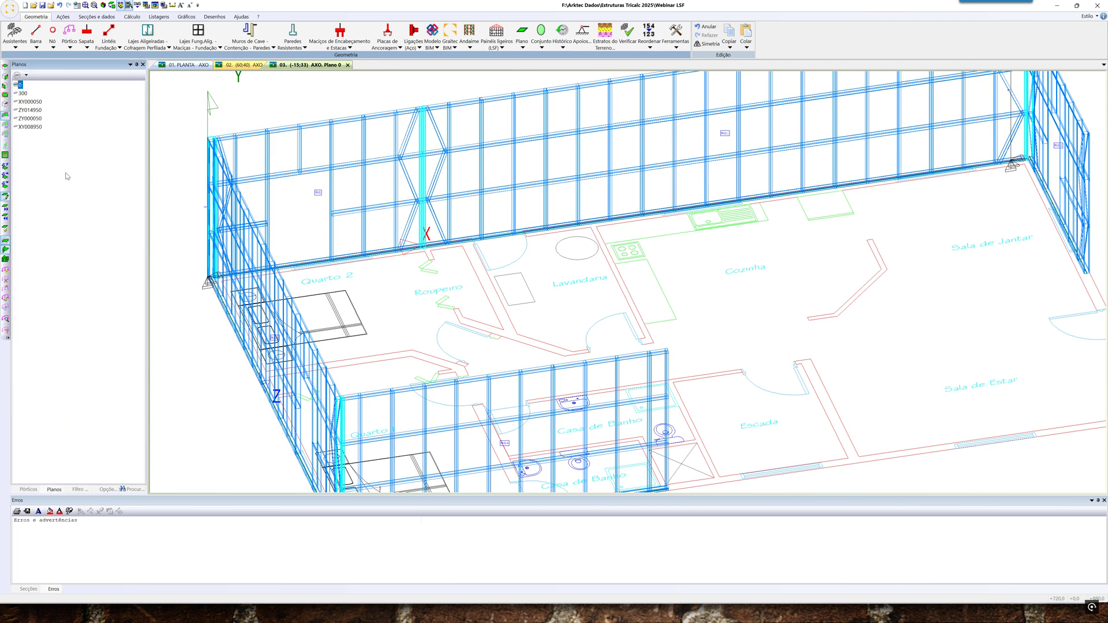
{"action": "left_click", "coordinate": [20, 85]}
{"action": "left_click", "coordinate": [20, 85]}
{"action": "left_click", "coordinate": [6, 156]}
{"action": "left_click", "coordinate": [257, 180]}
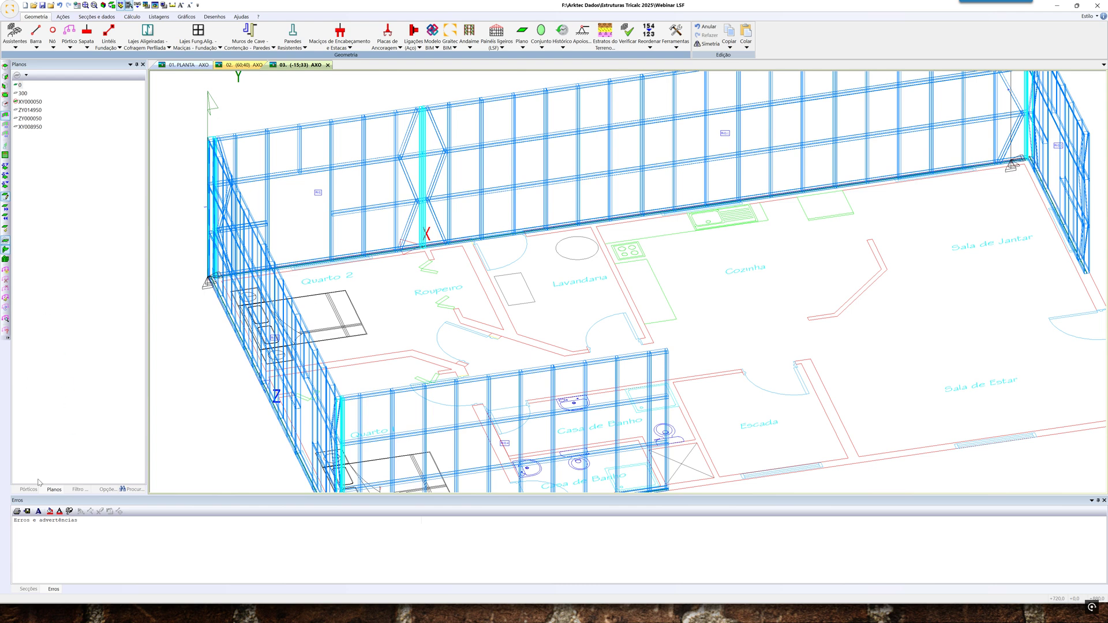
Hide the vertical light panels classed as above the active plane in the view filter
{"action": "left_click", "coordinate": [80, 489]}
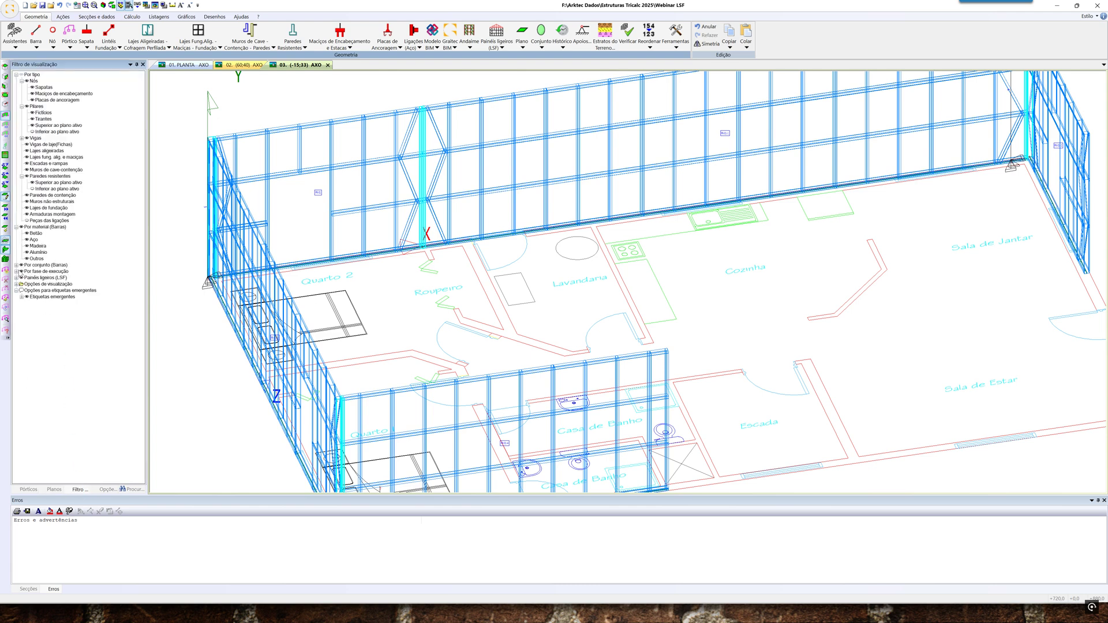
{"action": "left_click", "coordinate": [16, 278]}
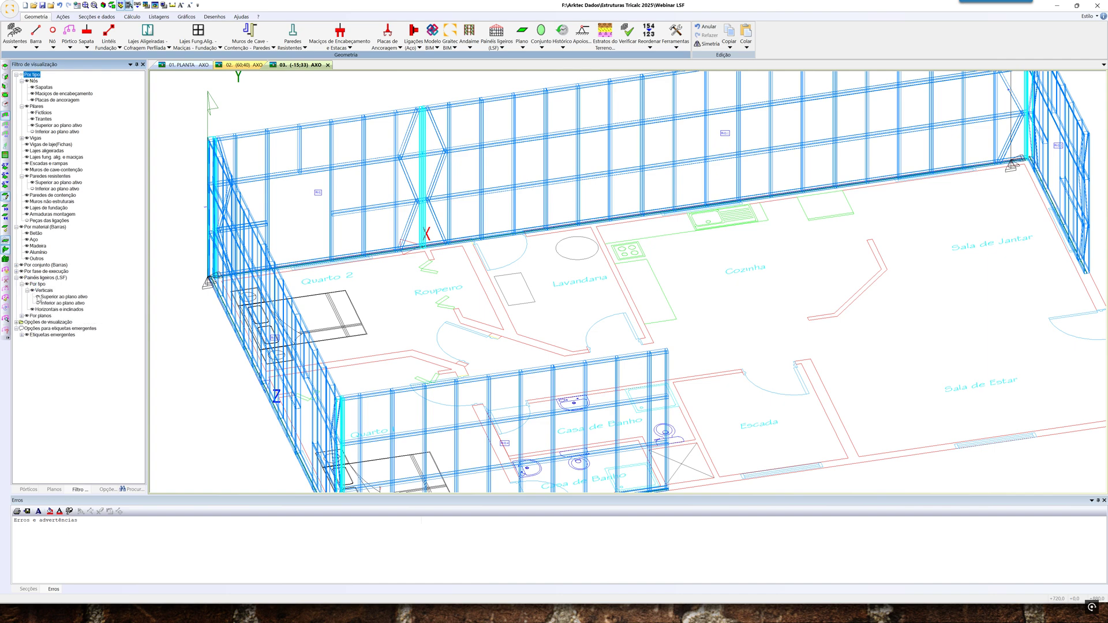
{"action": "left_click", "coordinate": [38, 296]}
Compare the opening in wall panel PR-01 with the Quarto 2 window drawn on the plan
{"action": "scroll", "coordinate": [257, 312], "scroll_direction": "down", "scroll_amount": 2}
{"action": "middle_click_drag", "start_coordinate": [314, 279], "coordinate": [353, 326]}
{"action": "scroll", "coordinate": [264, 298], "scroll_direction": "up", "scroll_amount": 4}
{"action": "scroll", "coordinate": [352, 321], "scroll_direction": "down", "scroll_amount": 3}
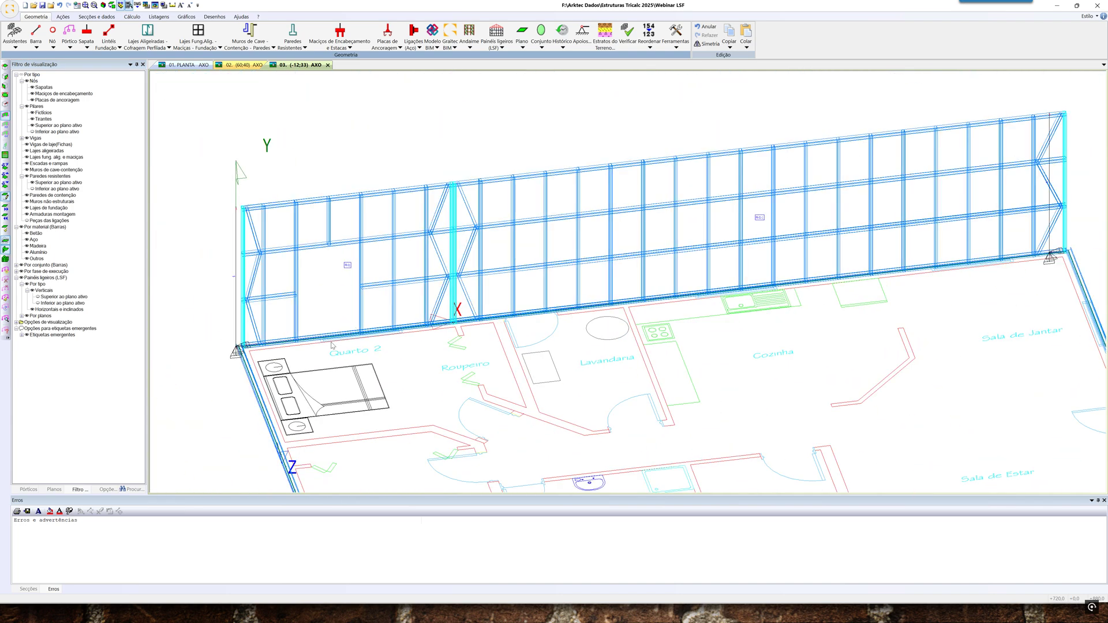
{"action": "scroll", "coordinate": [358, 340], "scroll_direction": "down", "scroll_amount": 1}
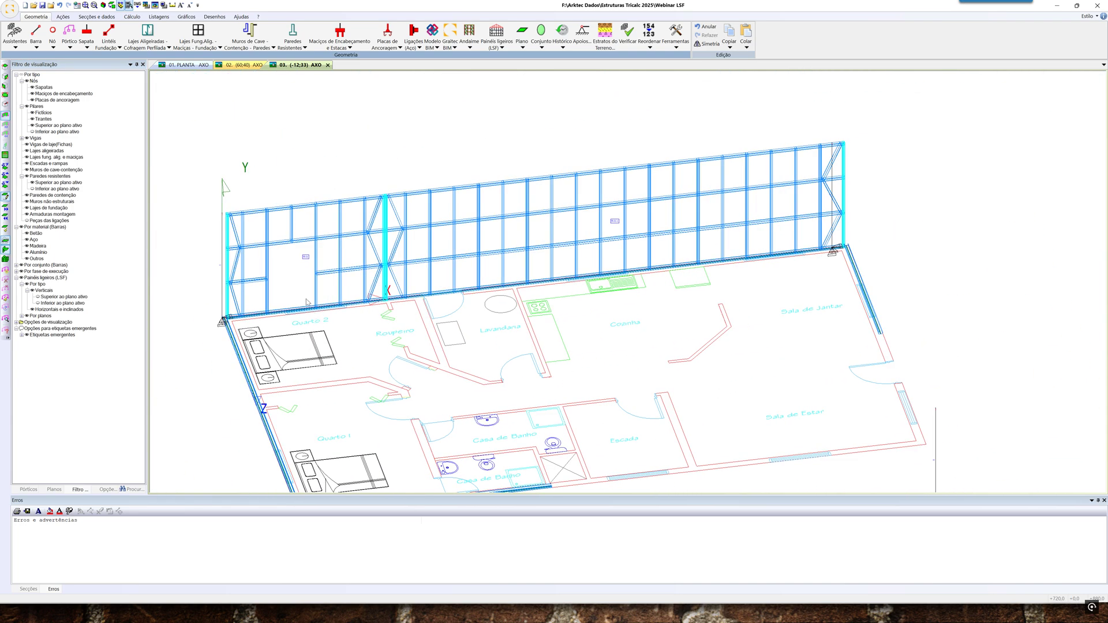
{"action": "scroll", "coordinate": [307, 301], "scroll_direction": "up", "scroll_amount": 4}
{"action": "scroll", "coordinate": [341, 344], "scroll_direction": "up", "scroll_amount": 1}
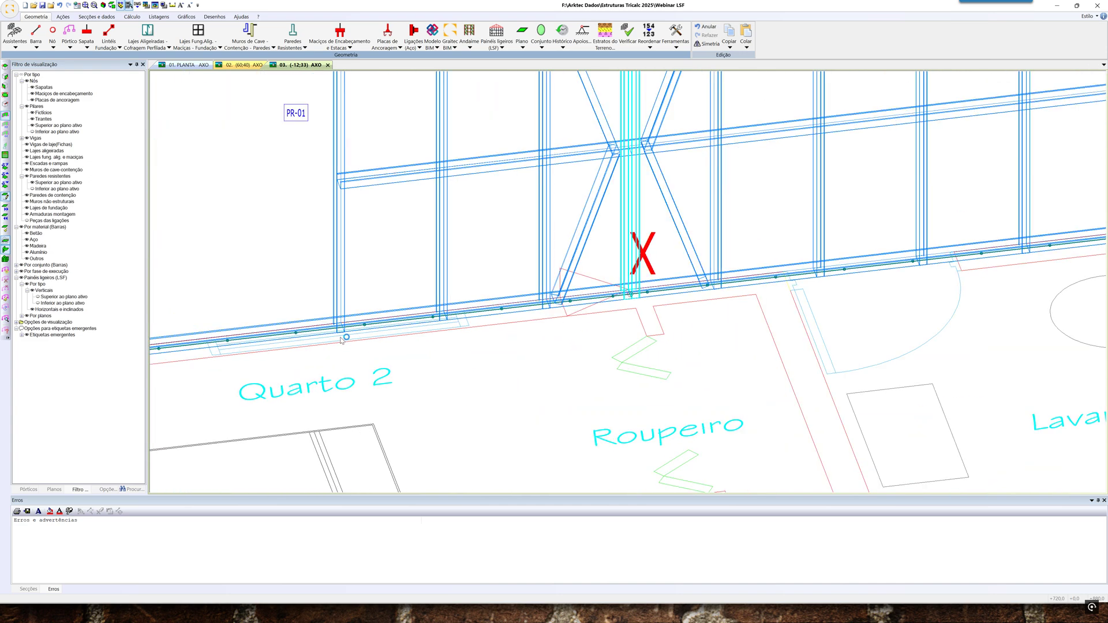
{"action": "middle_click_drag", "start_coordinate": [333, 346], "coordinate": [327, 366], "text": "shift"}
{"action": "scroll", "coordinate": [331, 348], "scroll_direction": "down", "scroll_amount": 1}
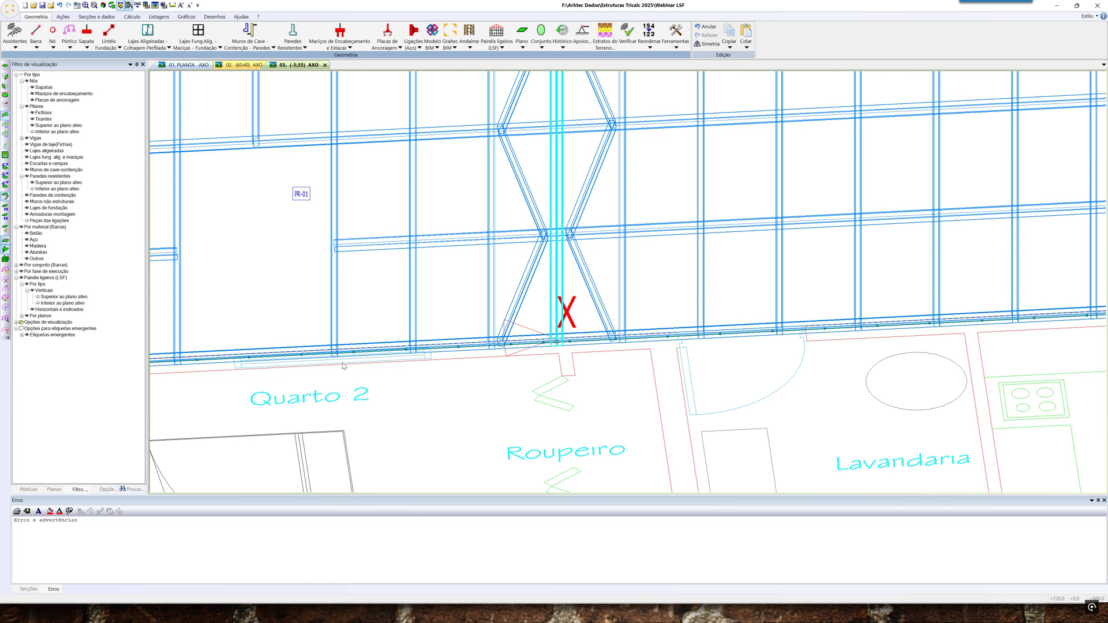
{"action": "scroll", "coordinate": [390, 364], "scroll_direction": "down", "scroll_amount": 1}
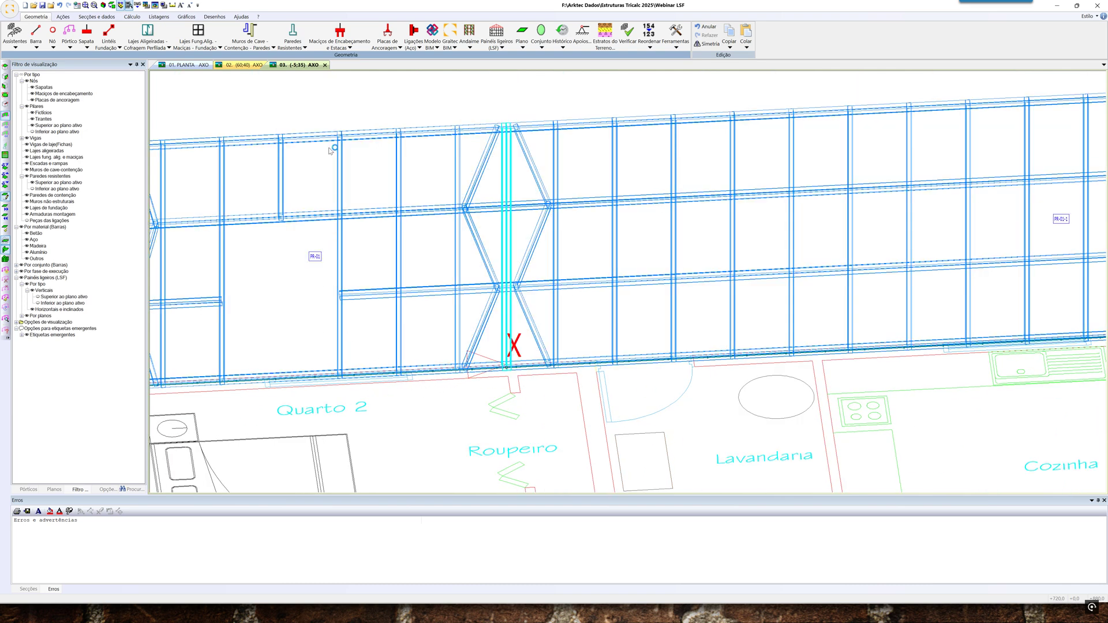
{"action": "middle_click_drag", "start_coordinate": [328, 146], "coordinate": [372, 174]}
Try deleting the full-height stud bordering the opening in panel PR-01 on the Roupeiro side, and undo the deletion
{"action": "left_click", "coordinate": [496, 36]}
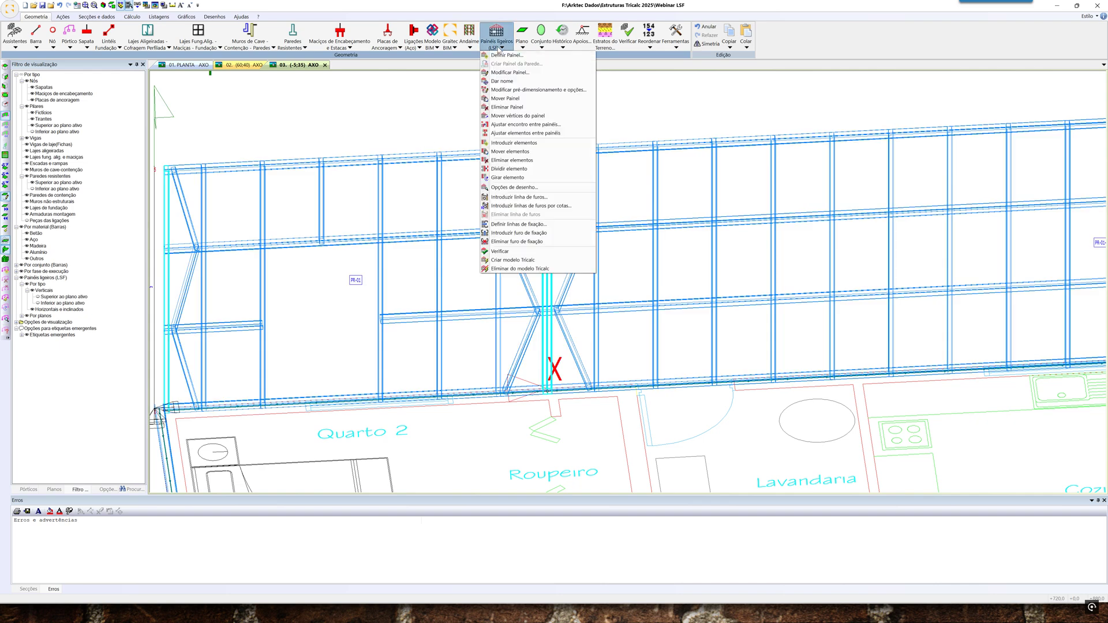
{"action": "left_click", "coordinate": [530, 161]}
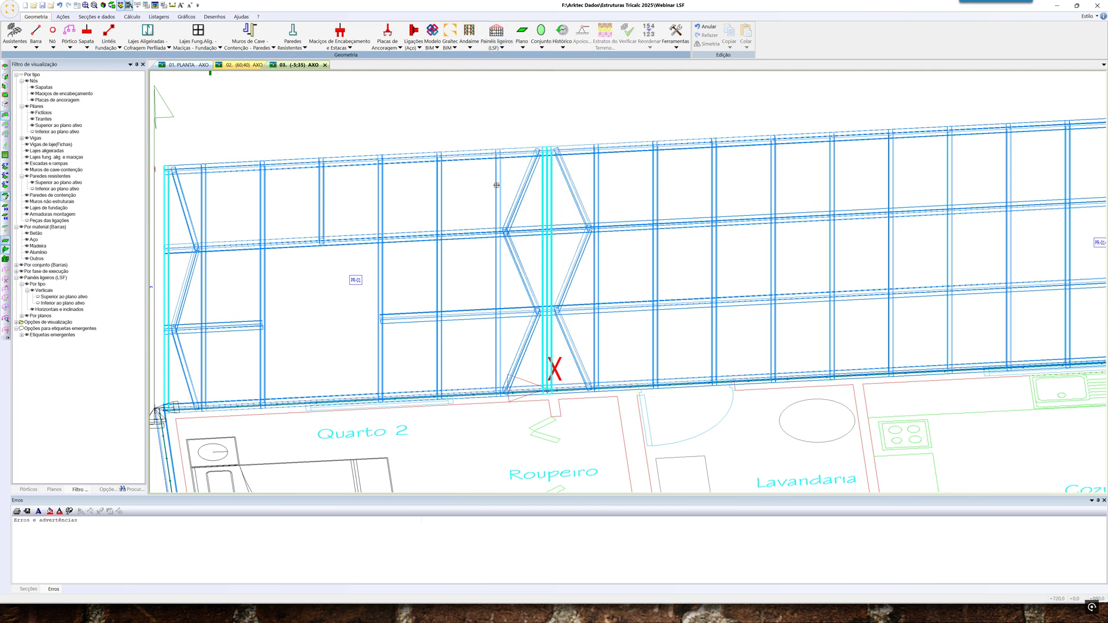
{"action": "left_click", "coordinate": [381, 296]}
{"action": "scroll", "coordinate": [392, 299], "scroll_direction": "up", "scroll_amount": 1}
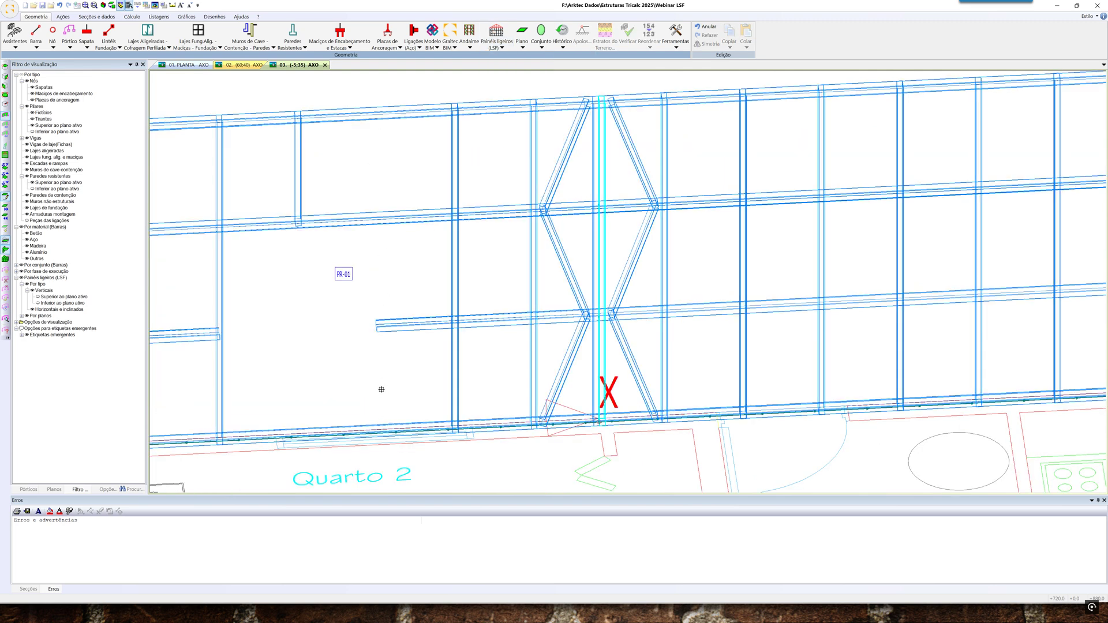
{"action": "left_click", "coordinate": [59, 5]}
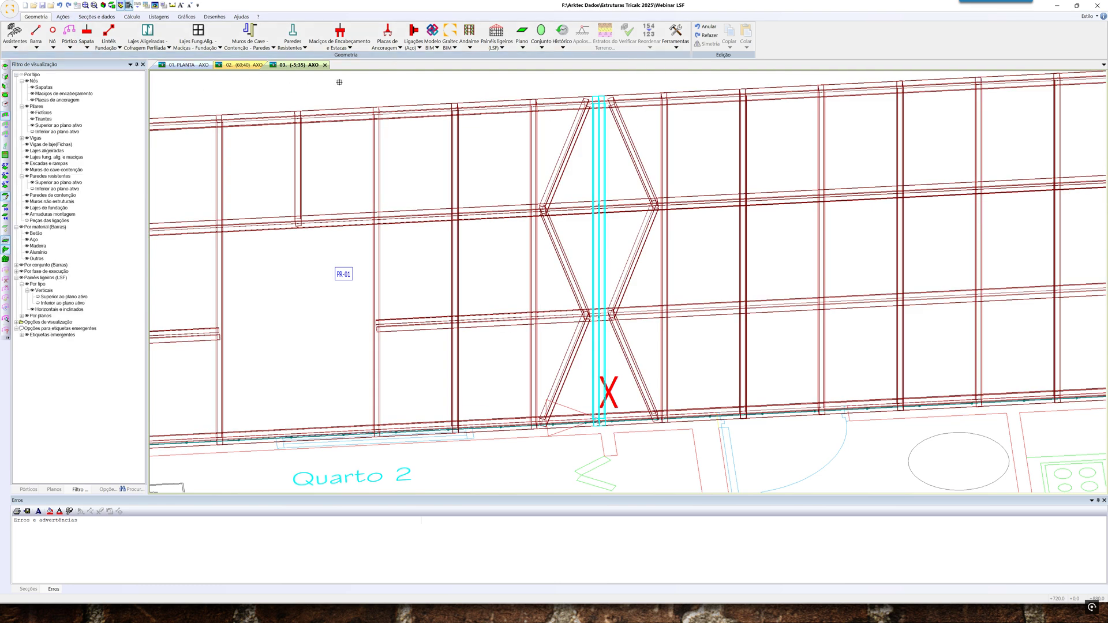
Divide the full-height stud bordering the opening in panel PR-01 on the Roupeiro side at the head rail, and delete its lower part
{"action": "left_click", "coordinate": [496, 45]}
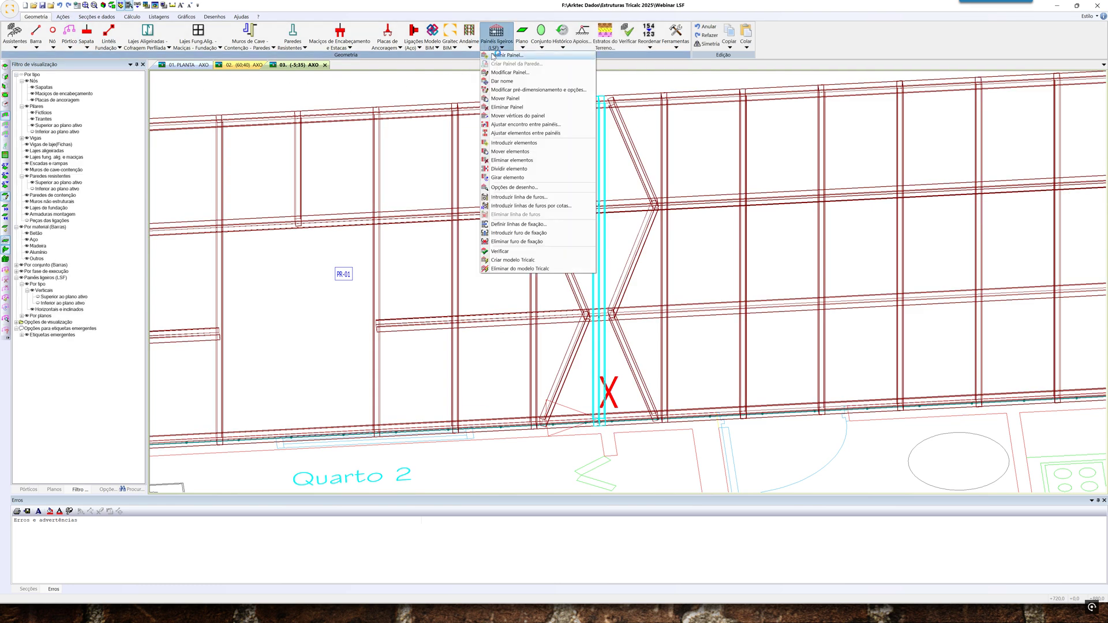
{"action": "left_click", "coordinate": [502, 169]}
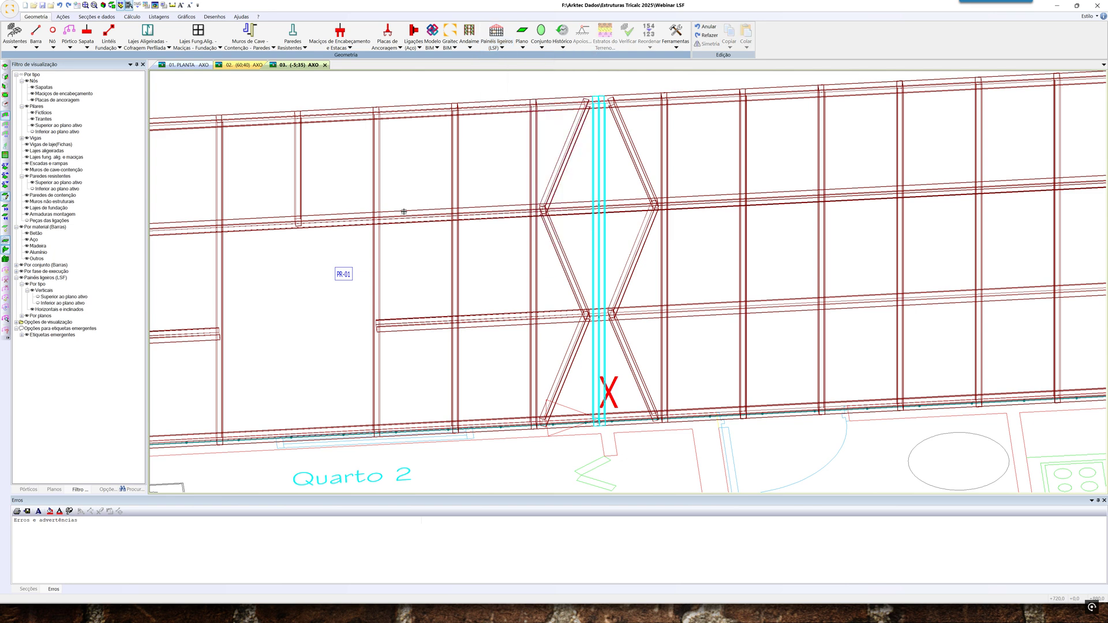
{"action": "left_click", "coordinate": [376, 266]}
{"action": "scroll", "coordinate": [309, 227], "scroll_direction": "up", "scroll_amount": 4}
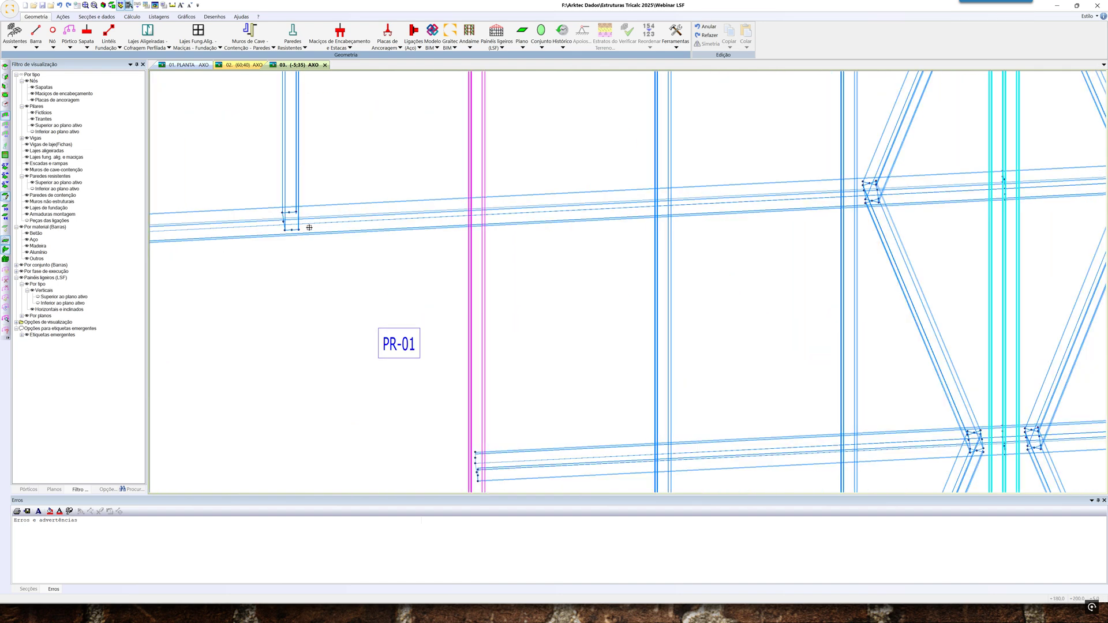
{"action": "left_click", "coordinate": [299, 230]}
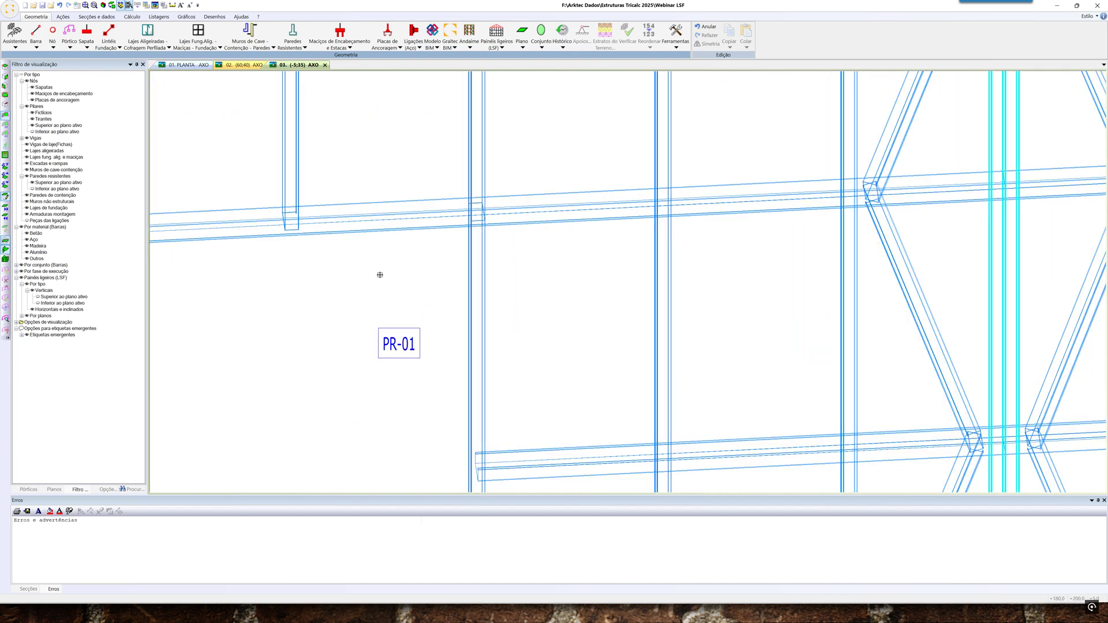
{"action": "scroll", "coordinate": [381, 274], "scroll_direction": "down", "scroll_amount": 4}
{"action": "scroll", "coordinate": [413, 251], "scroll_direction": "up", "scroll_amount": 4}
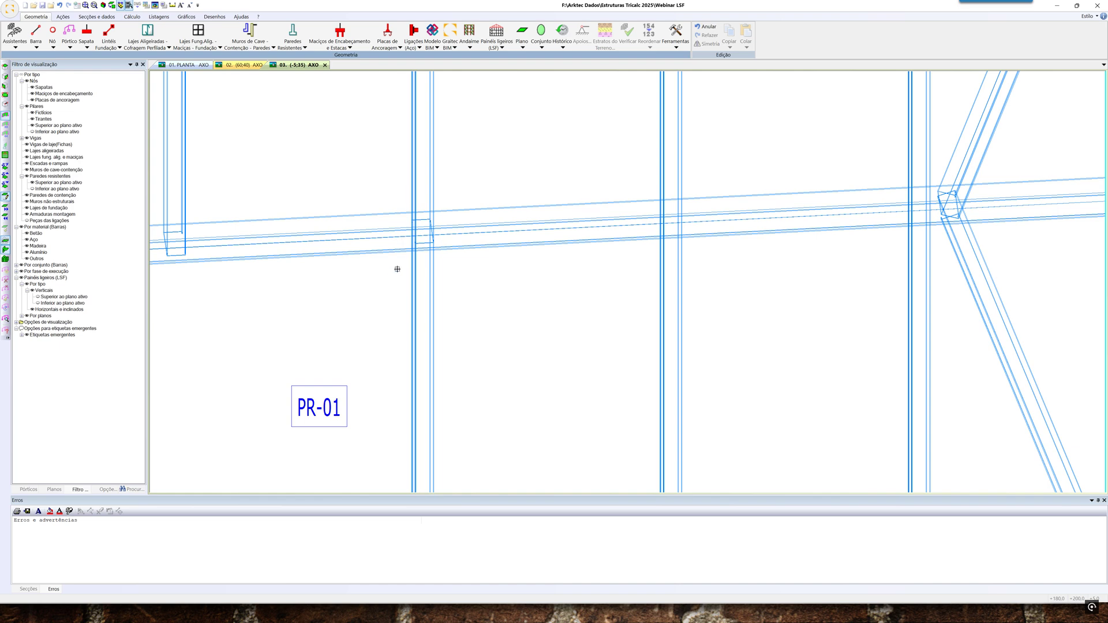
{"action": "scroll", "coordinate": [397, 269], "scroll_direction": "down", "scroll_amount": 4}
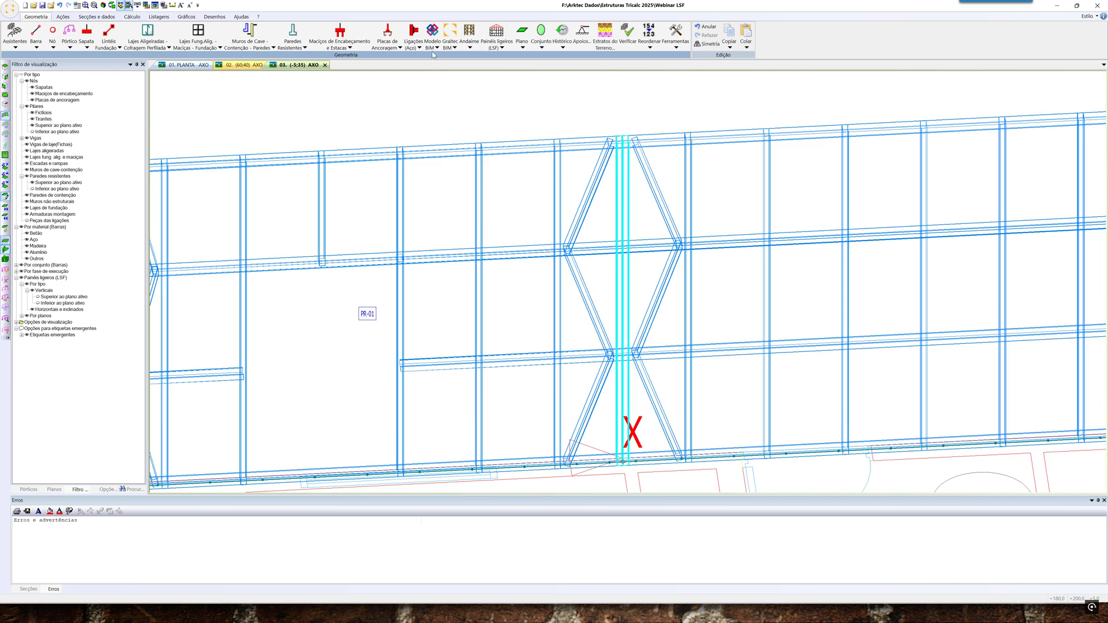
{"action": "left_click", "coordinate": [489, 48]}
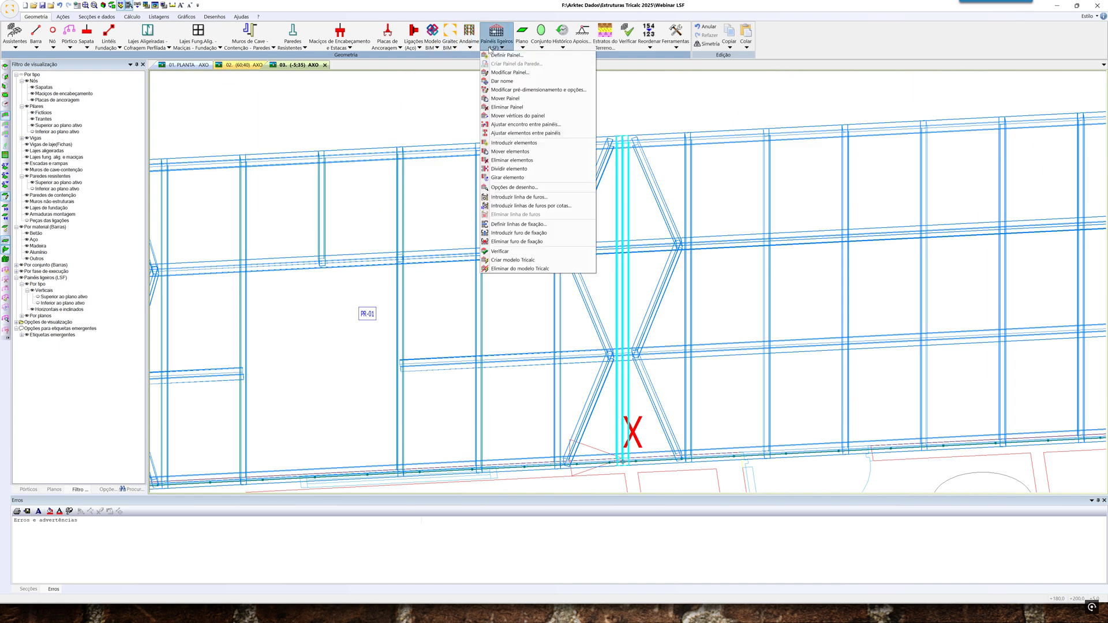
{"action": "left_click", "coordinate": [518, 161]}
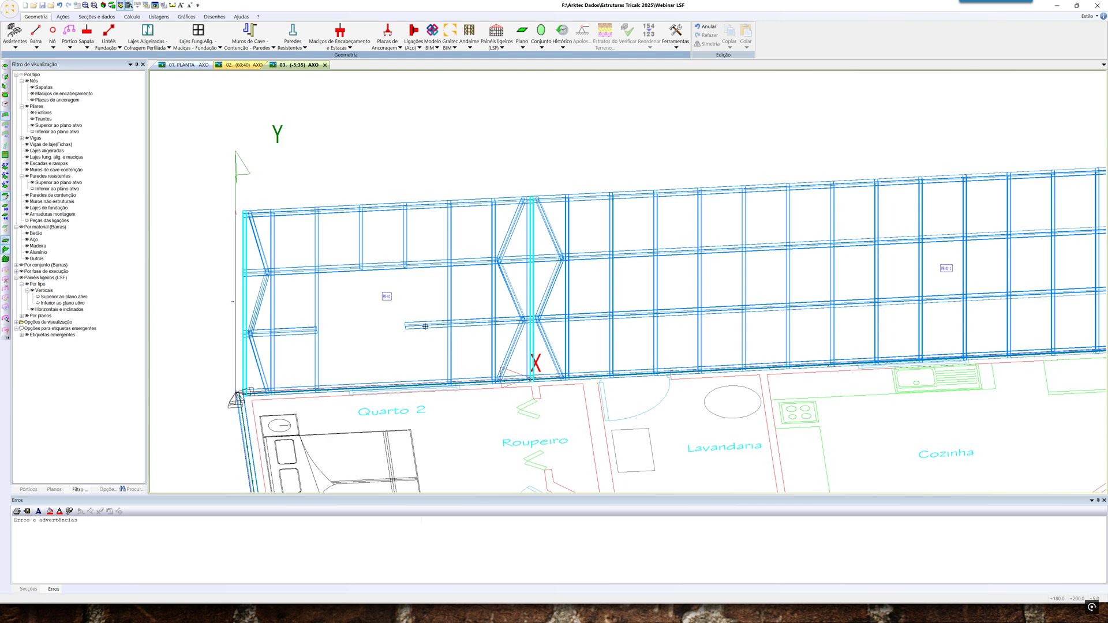
Try deleting the whole sill rail on the Roupeiro side of the PR-01 opening, and undo the deletion
{"action": "left_click", "coordinate": [425, 326]}
{"action": "scroll", "coordinate": [506, 335], "scroll_direction": "up", "scroll_amount": 1}
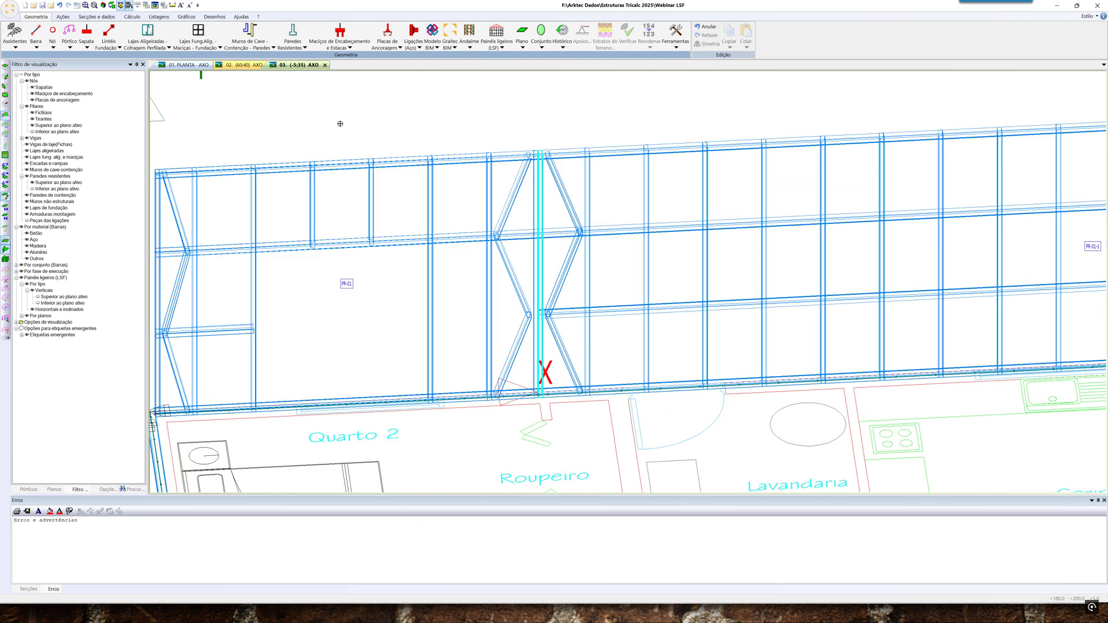
{"action": "left_click", "coordinate": [60, 6]}
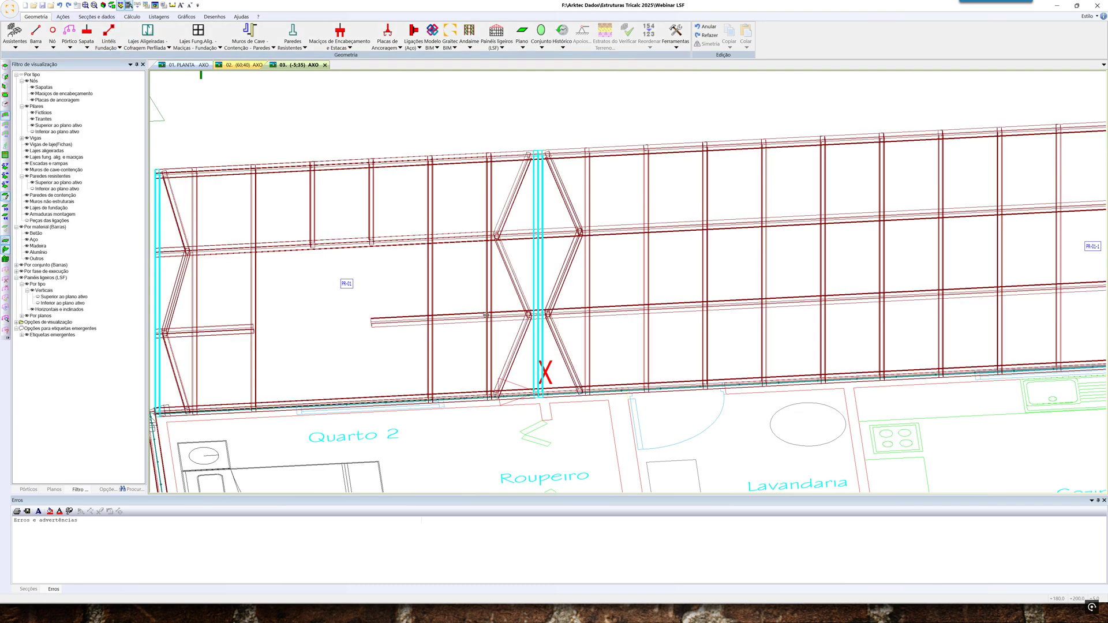
{"action": "scroll", "coordinate": [486, 315], "scroll_direction": "up", "scroll_amount": 1}
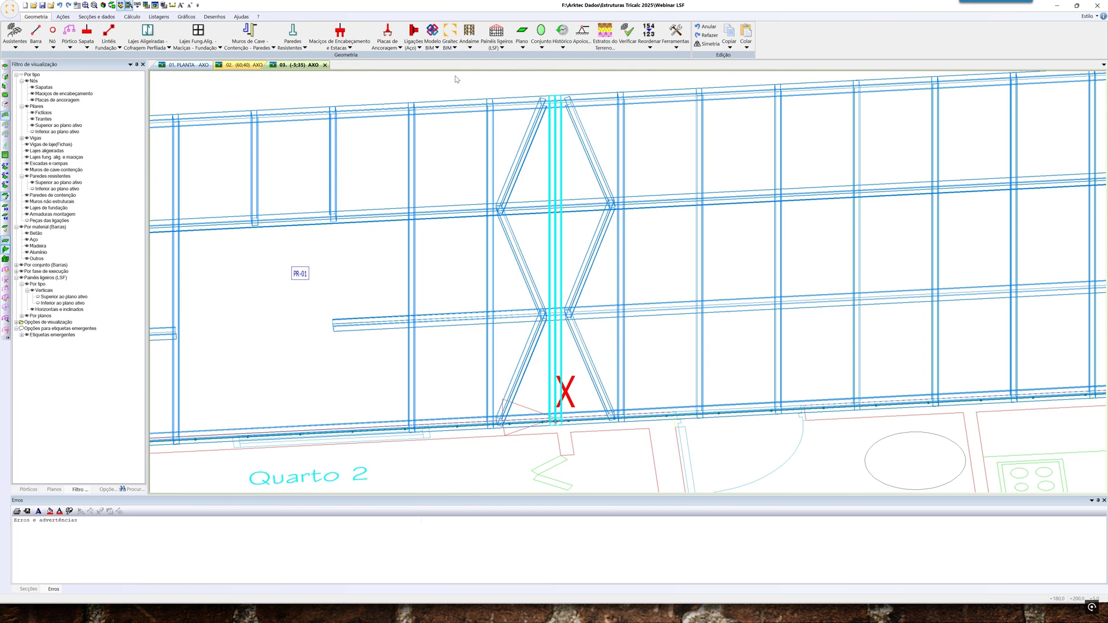
{"action": "left_click", "coordinate": [496, 35]}
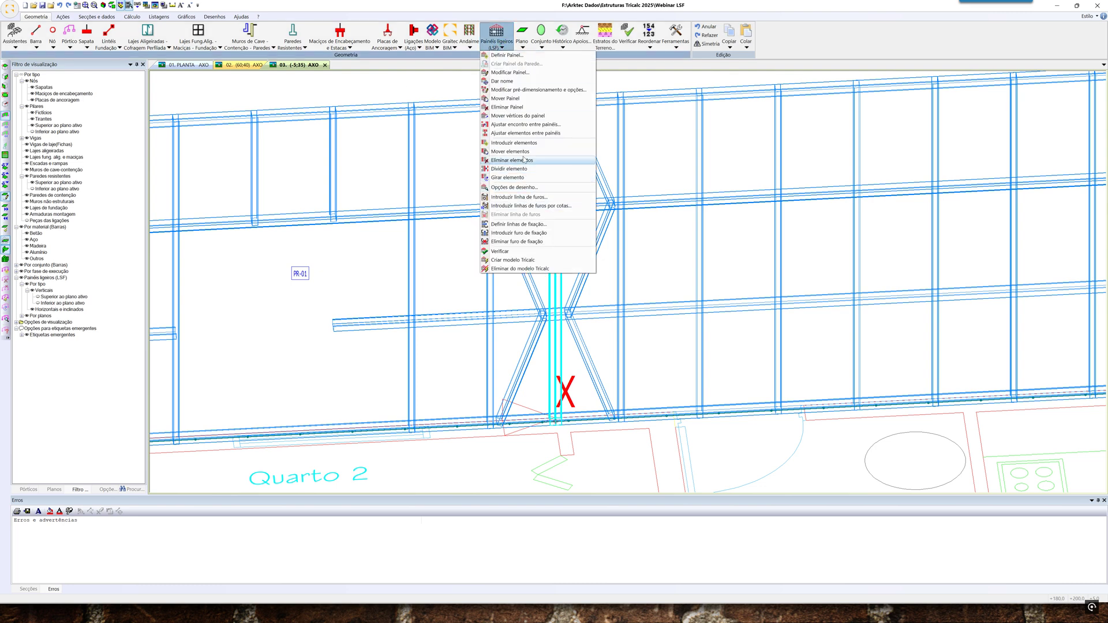
{"action": "left_click", "coordinate": [521, 187]}
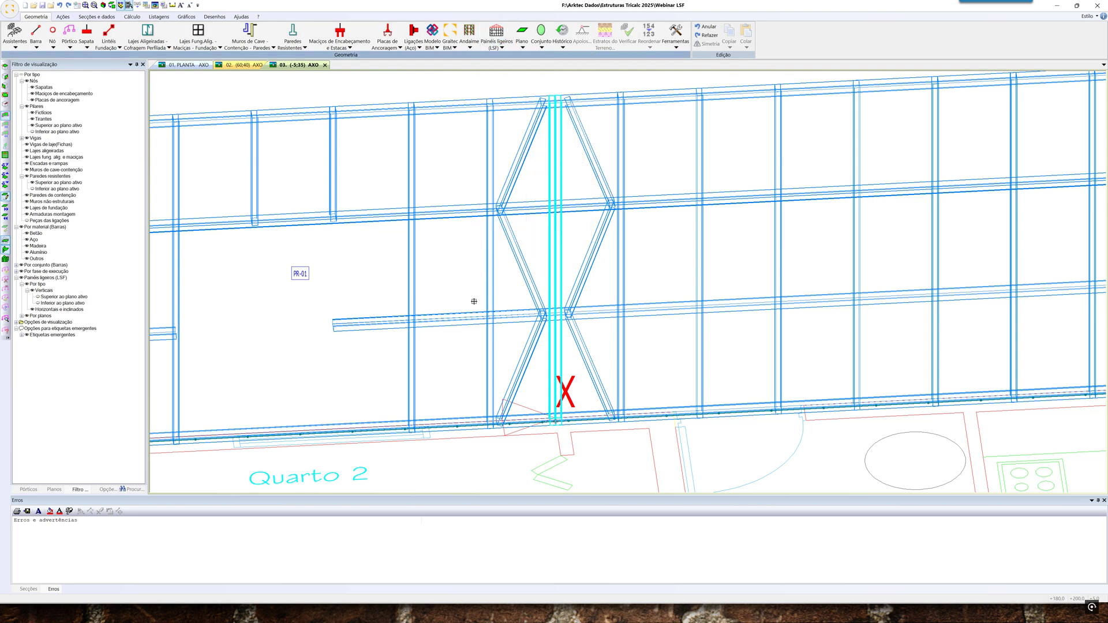
{"action": "scroll", "coordinate": [462, 321], "scroll_direction": "up", "scroll_amount": 1}
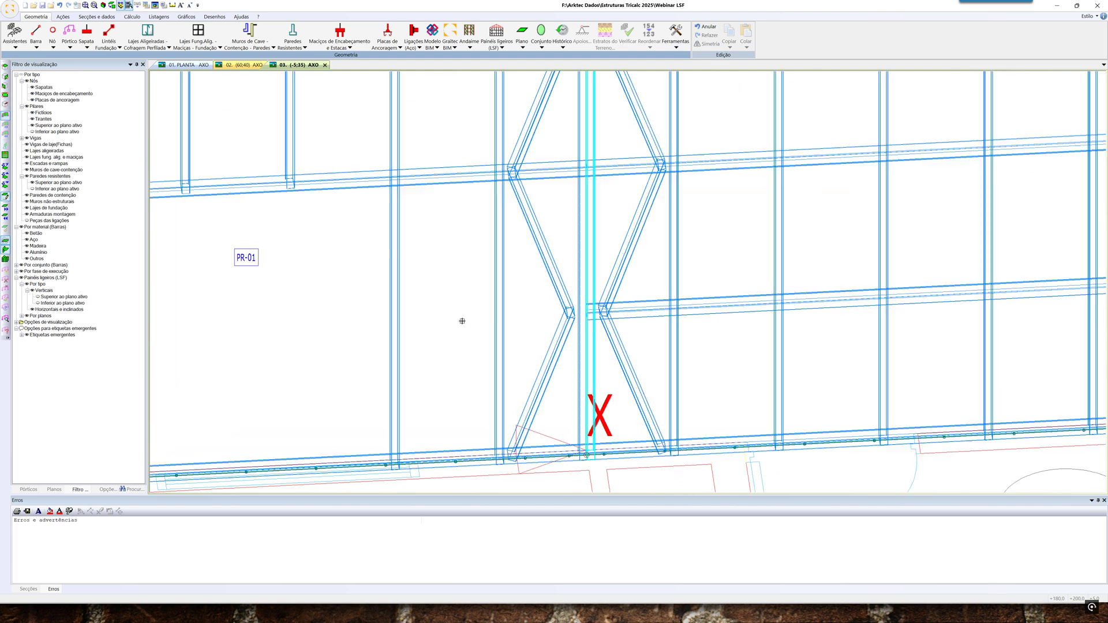
{"action": "scroll", "coordinate": [446, 386], "scroll_direction": "down", "scroll_amount": 1}
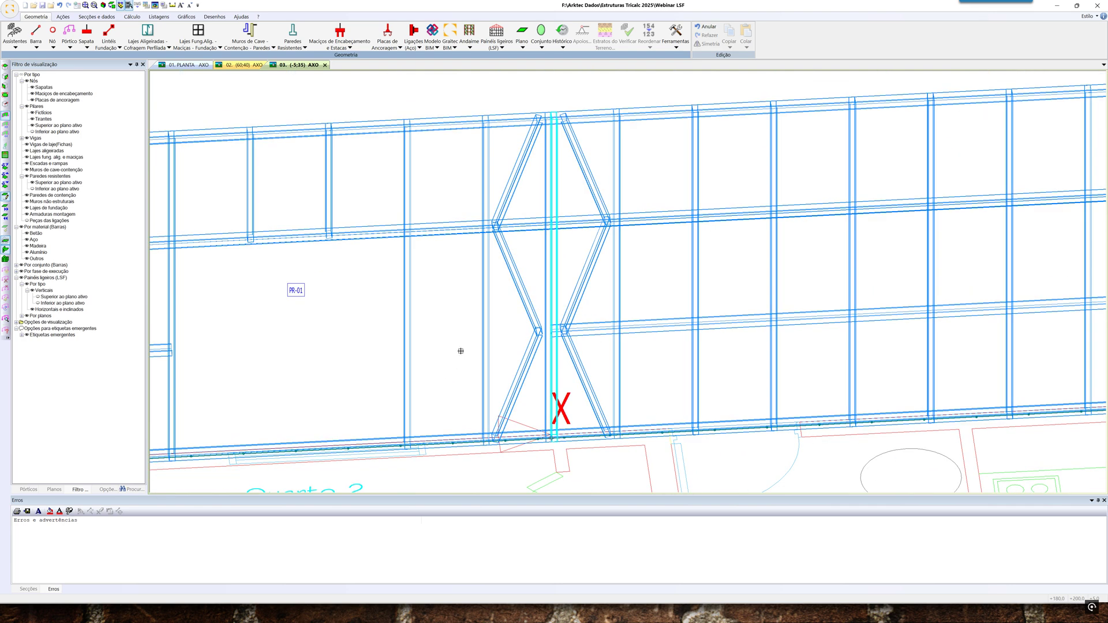
{"action": "left_click", "coordinate": [59, 5]}
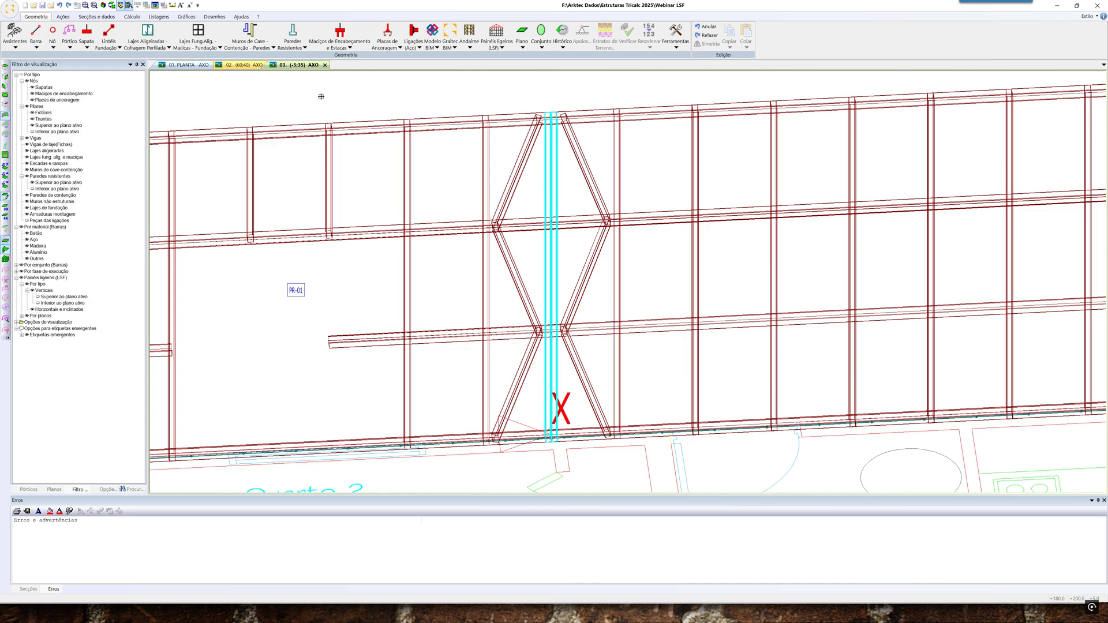
Divide the sill rail on the Roupeiro side of the PR-01 opening at the stud beside the diagonal bracing
{"action": "left_click", "coordinate": [501, 48]}
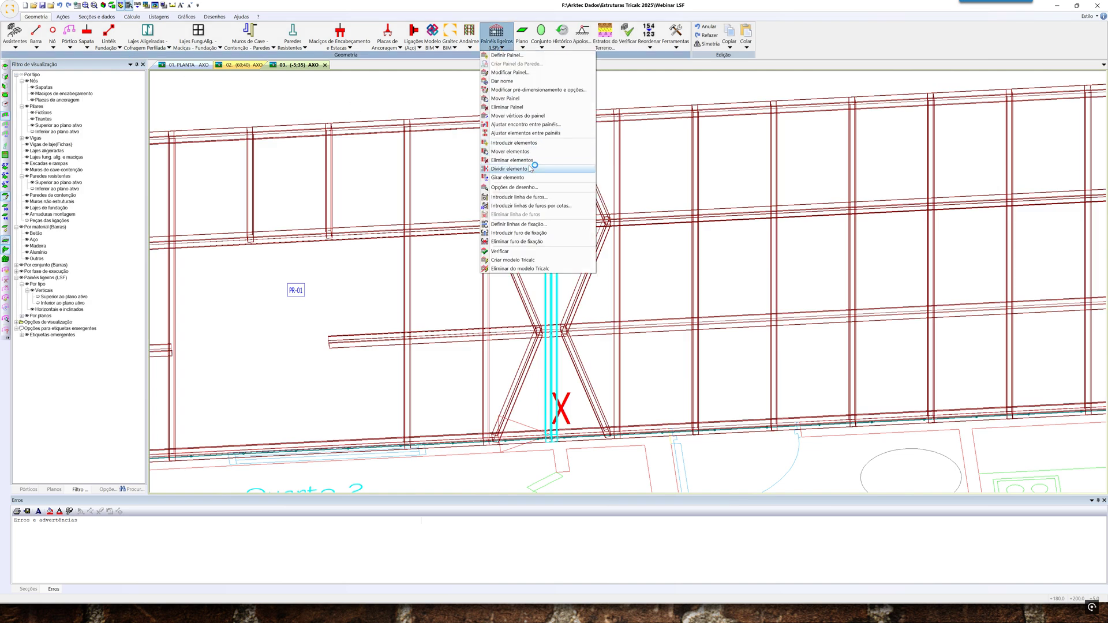
{"action": "left_click", "coordinate": [506, 237]}
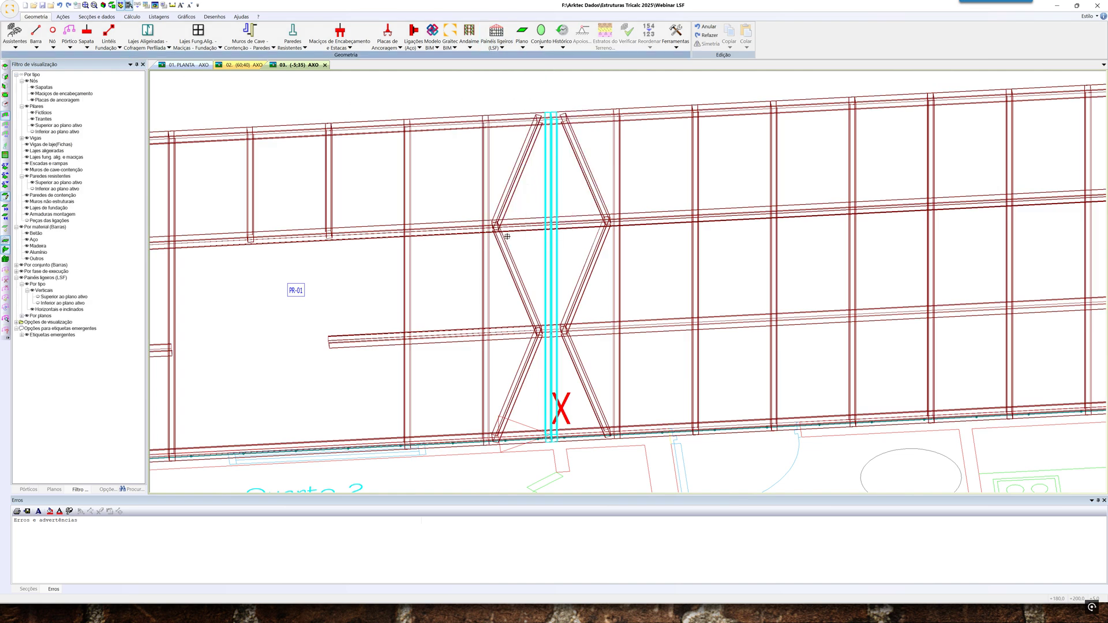
{"action": "left_click", "coordinate": [471, 334]}
{"action": "scroll", "coordinate": [488, 448], "scroll_direction": "up", "scroll_amount": 3}
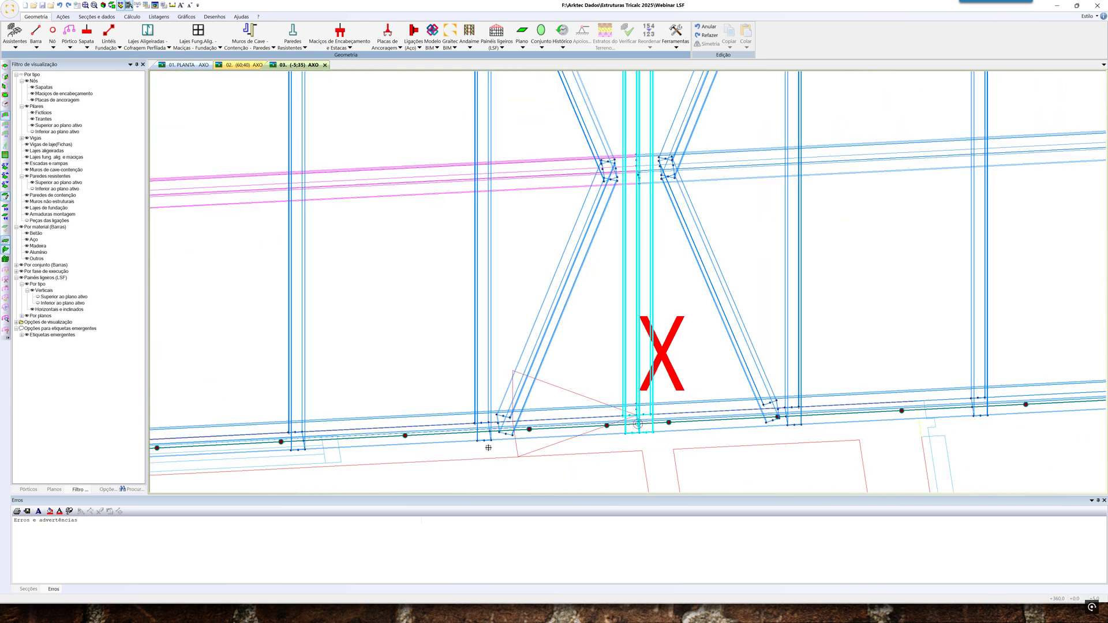
{"action": "scroll", "coordinate": [488, 448], "scroll_direction": "up", "scroll_amount": 2}
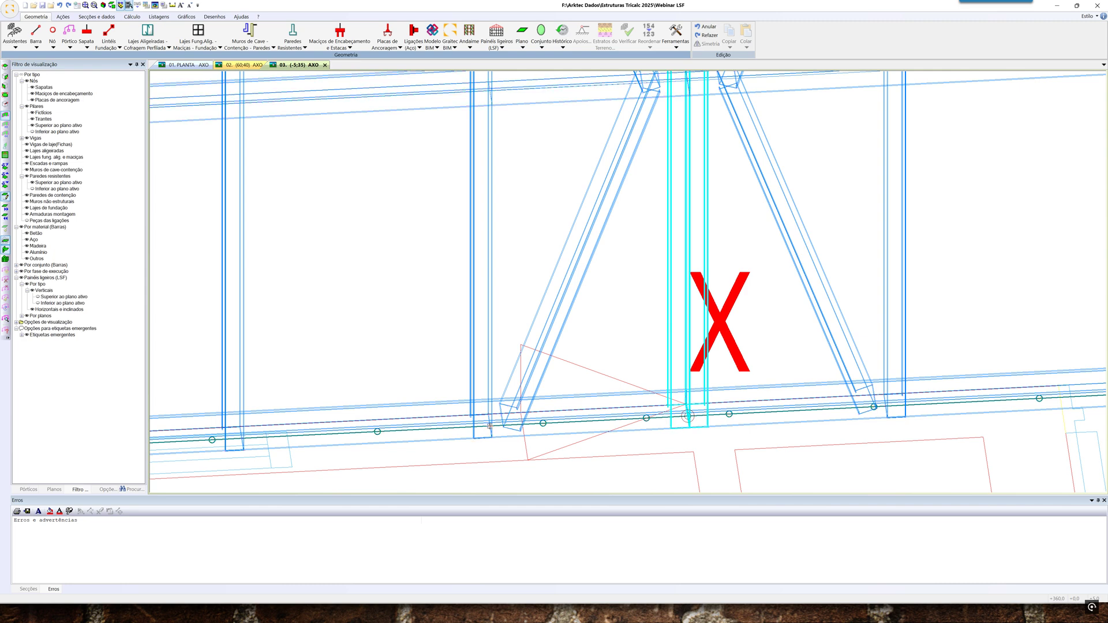
{"action": "scroll", "coordinate": [453, 362], "scroll_direction": "down", "scroll_amount": 3}
{"action": "scroll", "coordinate": [470, 213], "scroll_direction": "up", "scroll_amount": 3}
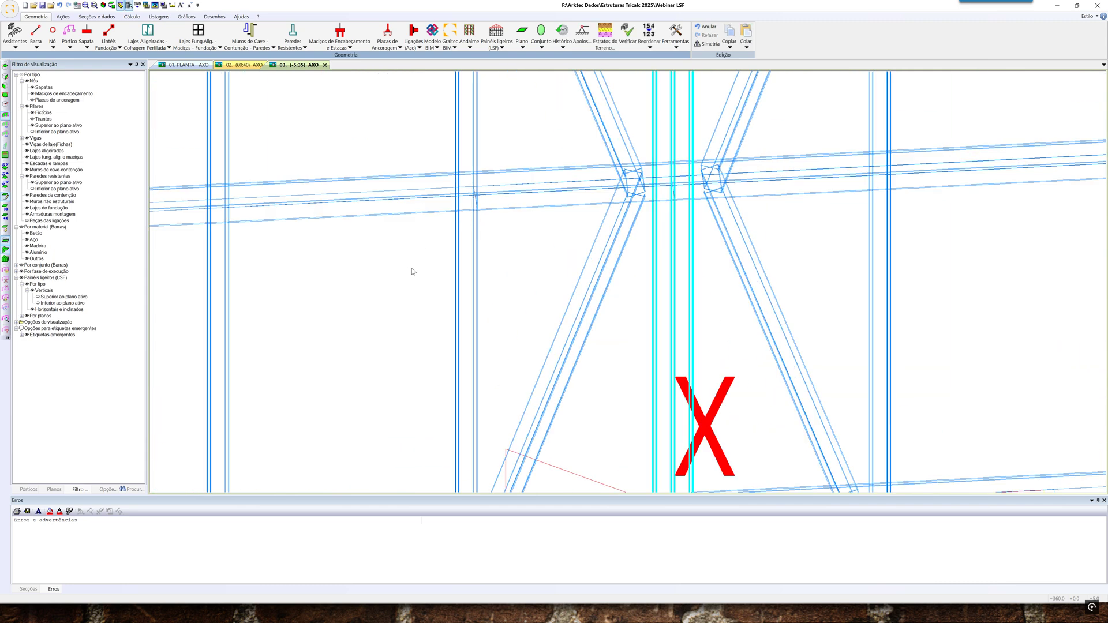
{"action": "scroll", "coordinate": [411, 272], "scroll_direction": "down", "scroll_amount": 3}
{"action": "left_click", "coordinate": [485, 51]}
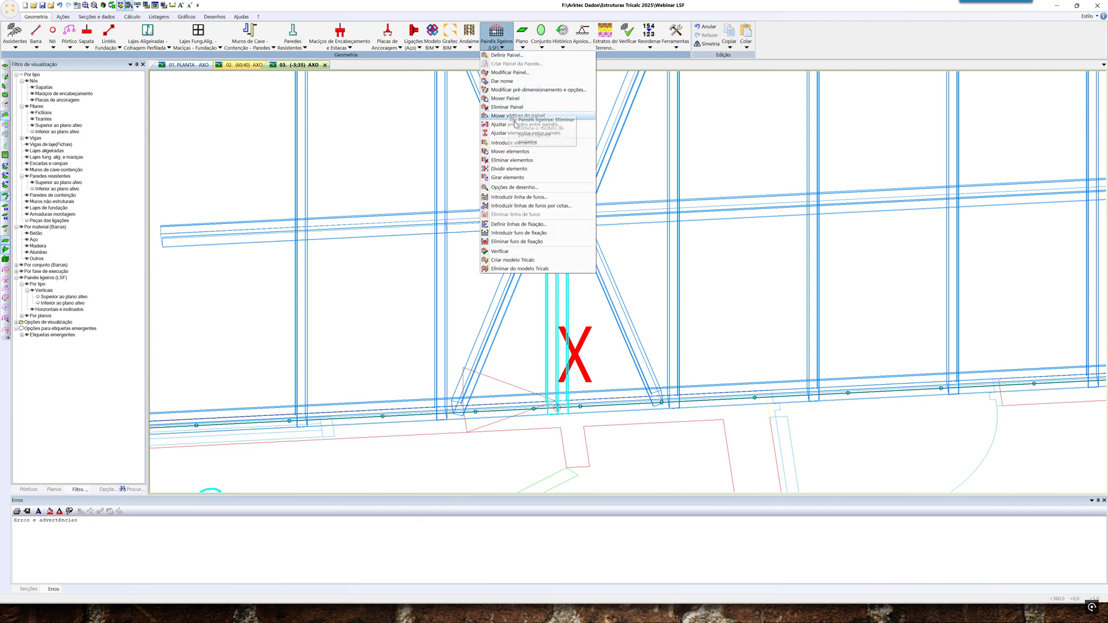
{"action": "left_click", "coordinate": [519, 156]}
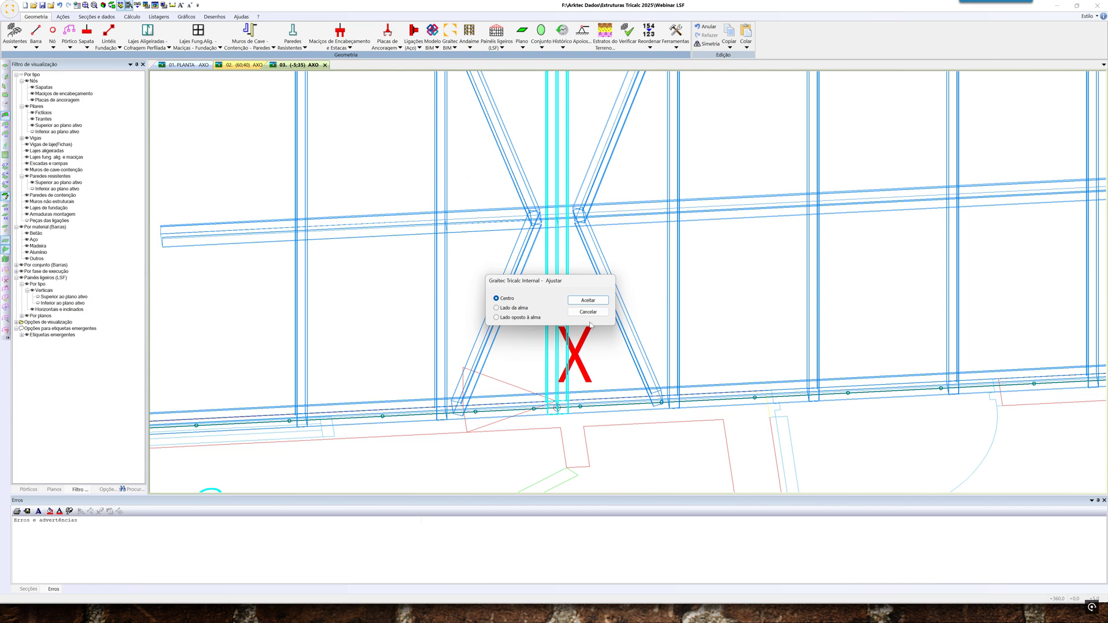
{"action": "left_click", "coordinate": [588, 312]}
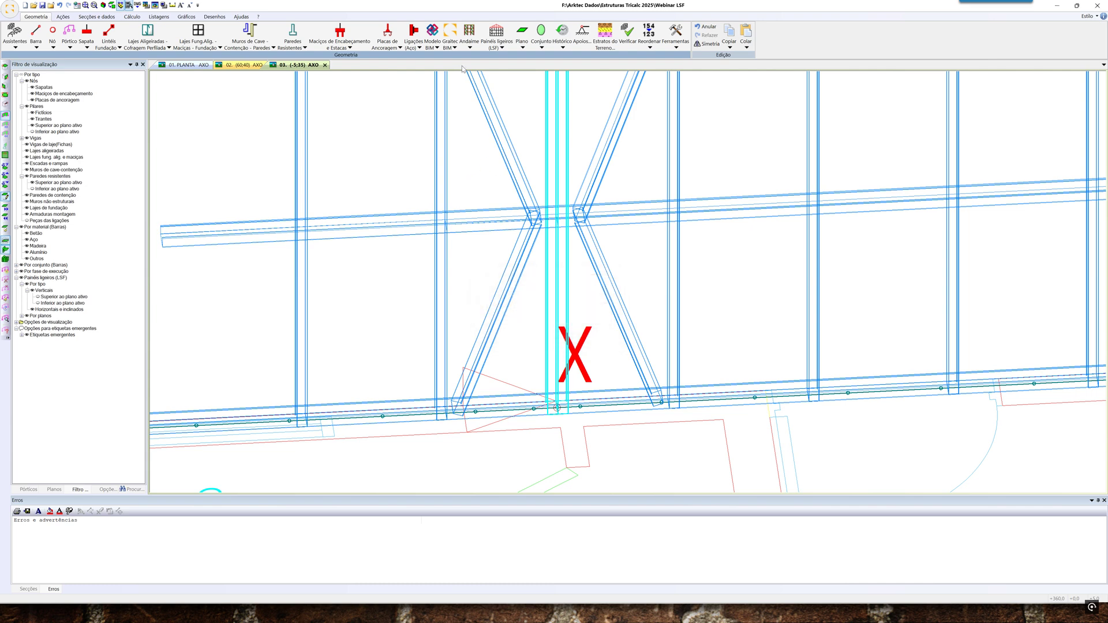
Delete the divided sill rail portion between the PR-01 opening and the stud beside the diagonal bracing
{"action": "left_click", "coordinate": [496, 44]}
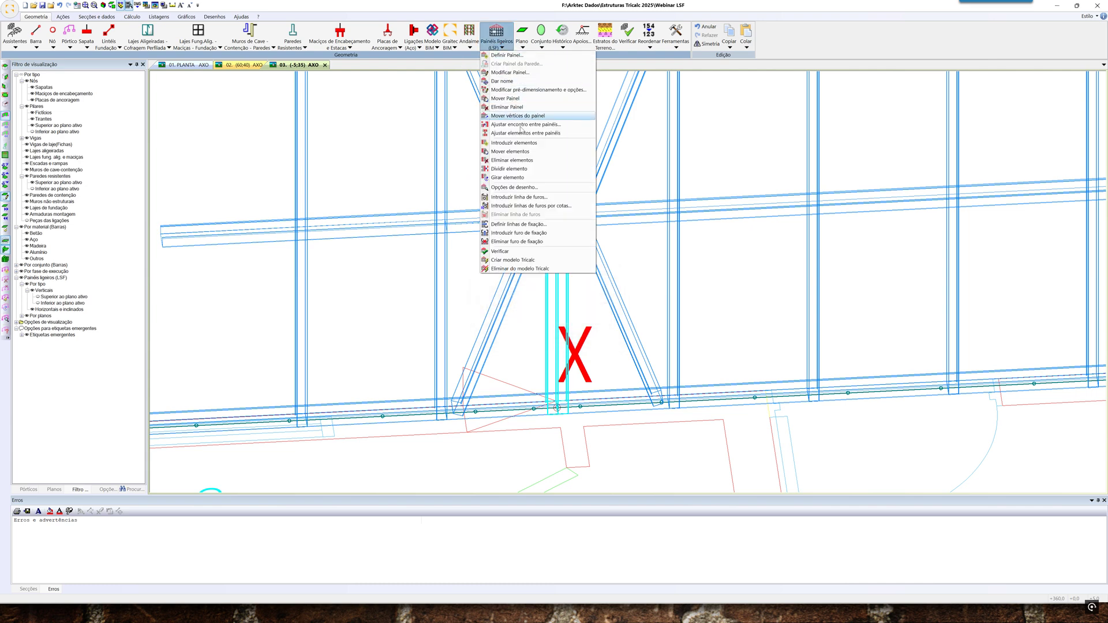
{"action": "left_click", "coordinate": [526, 169]}
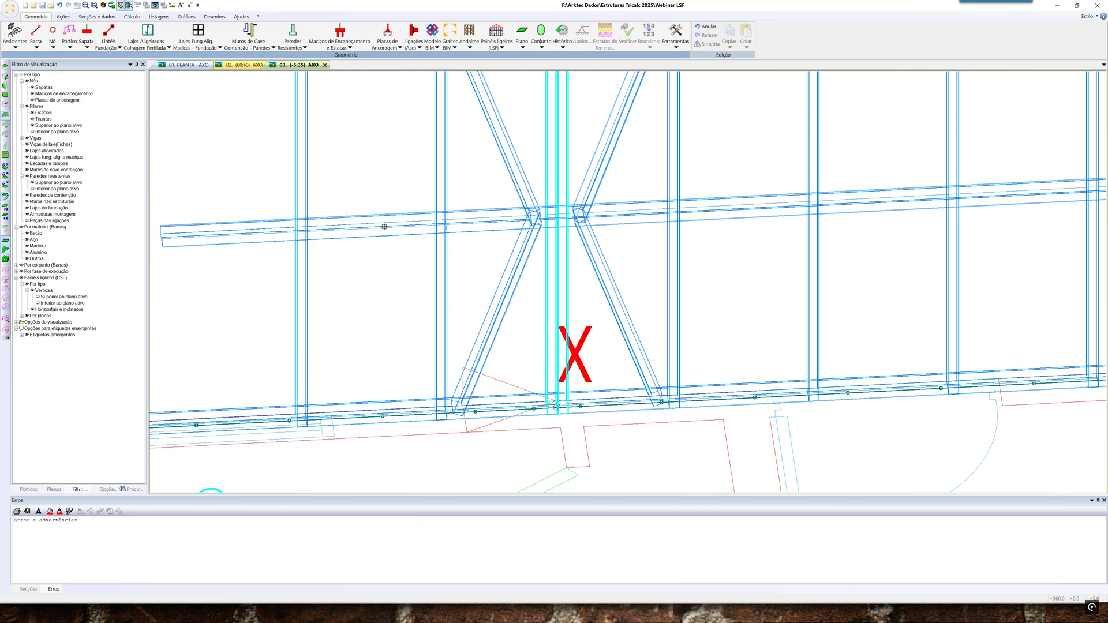
{"action": "scroll", "coordinate": [383, 226], "scroll_direction": "down", "scroll_amount": 2}
{"action": "scroll", "coordinate": [390, 230], "scroll_direction": "down", "scroll_amount": 1}
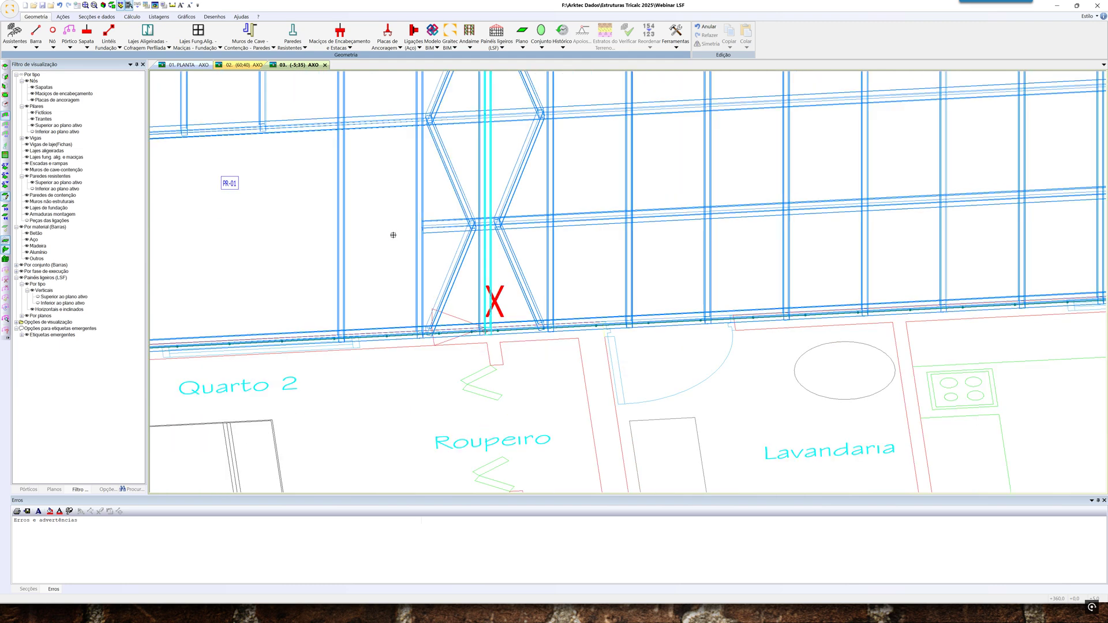
Move the PR-01 stud nearest the Quarto 2 window's Roupeiro-side end to that window edge, using the Centro adjustment and accepting the loss of manual modifications
{"action": "scroll", "coordinate": [408, 289], "scroll_direction": "up", "scroll_amount": 1}
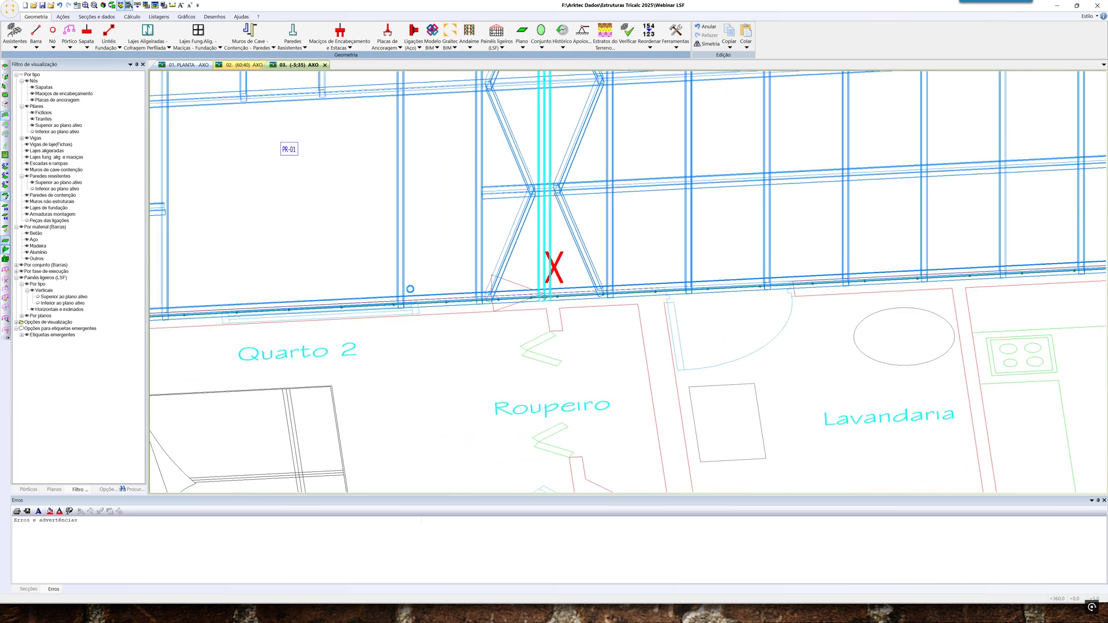
{"action": "scroll", "coordinate": [404, 312], "scroll_direction": "up", "scroll_amount": 2}
{"action": "scroll", "coordinate": [403, 312], "scroll_direction": "up", "scroll_amount": 3}
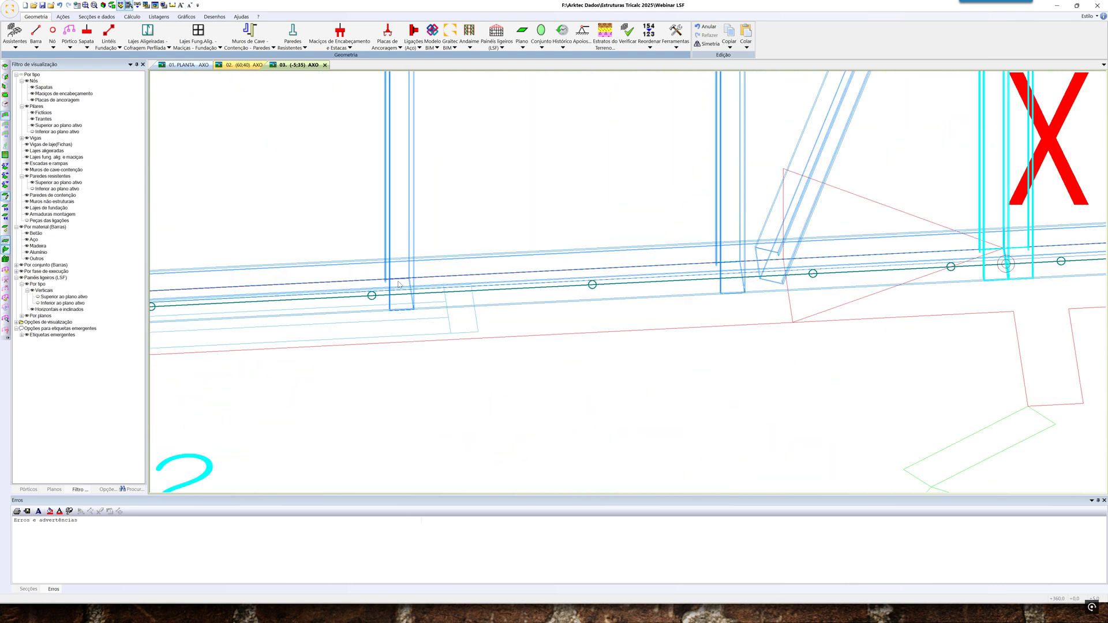
{"action": "scroll", "coordinate": [404, 289], "scroll_direction": "down", "scroll_amount": 3}
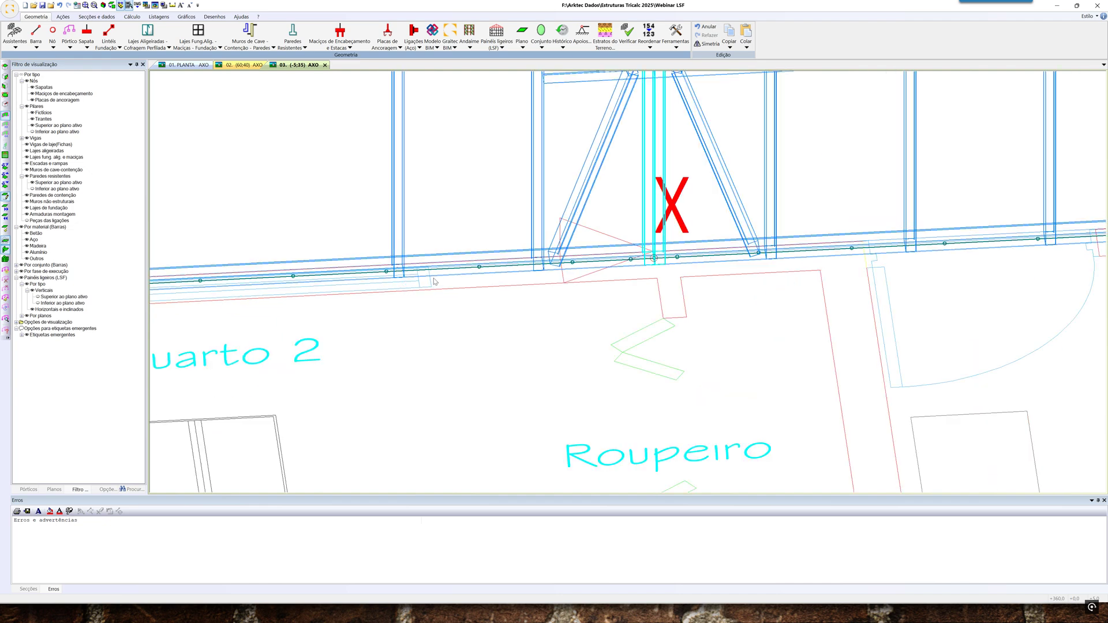
{"action": "middle_click_drag", "start_coordinate": [419, 267], "coordinate": [412, 281]}
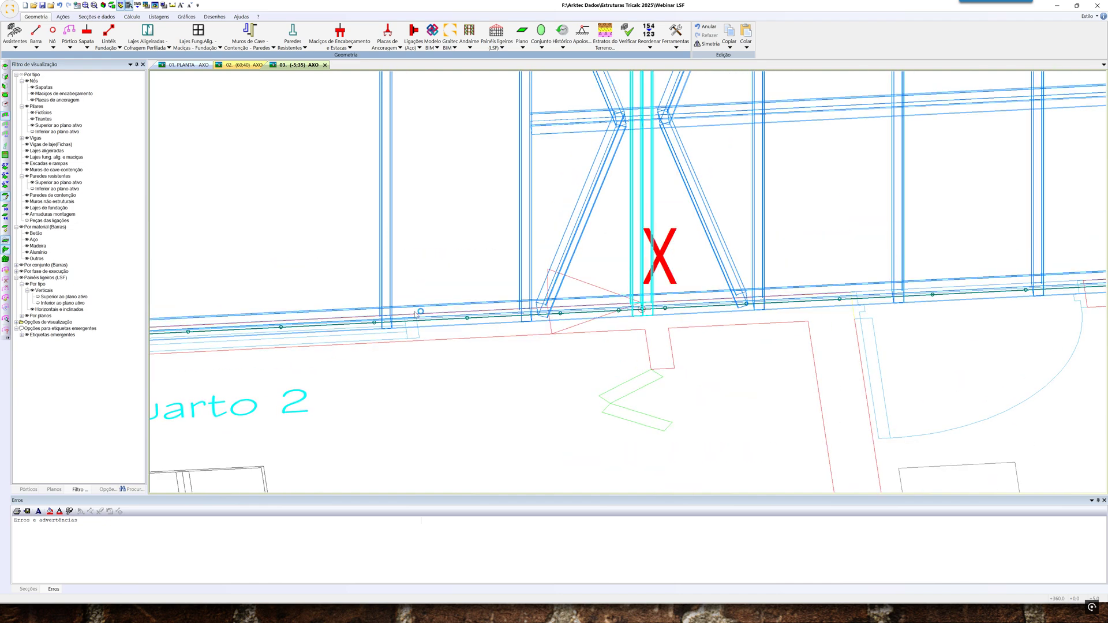
{"action": "left_click", "coordinate": [497, 40]}
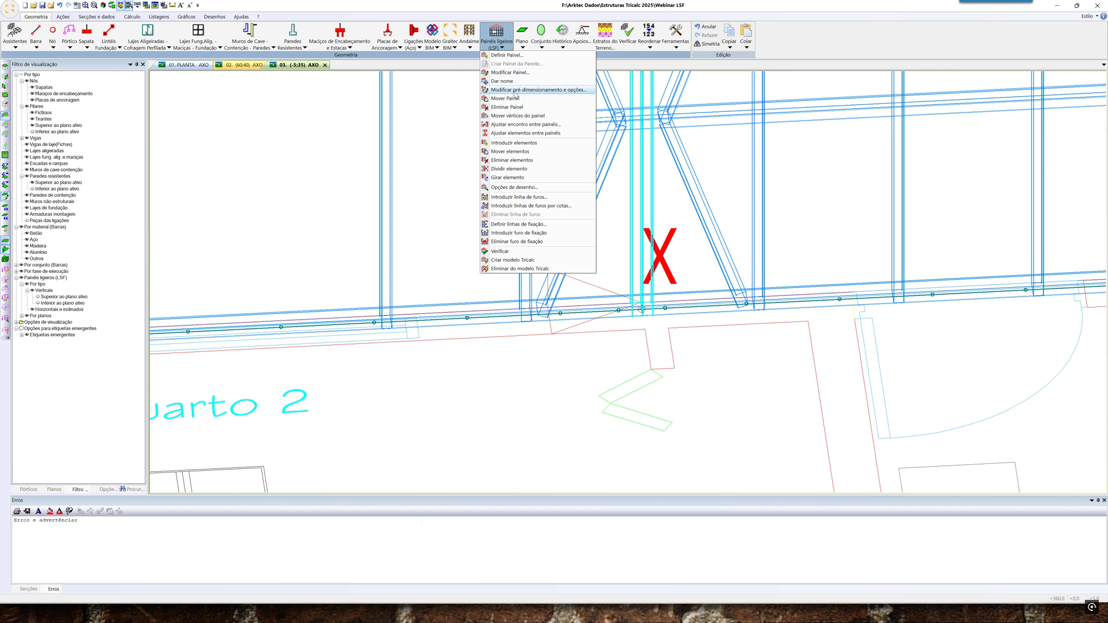
{"action": "left_click", "coordinate": [510, 151]}
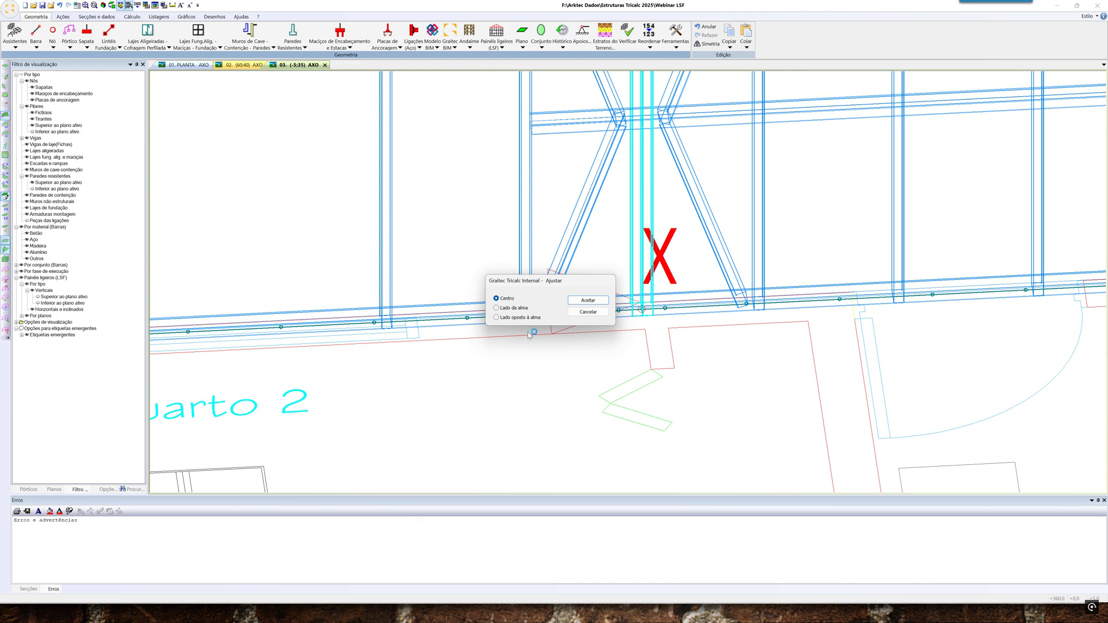
{"action": "left_click", "coordinate": [588, 300]}
{"action": "left_click", "coordinate": [391, 305]}
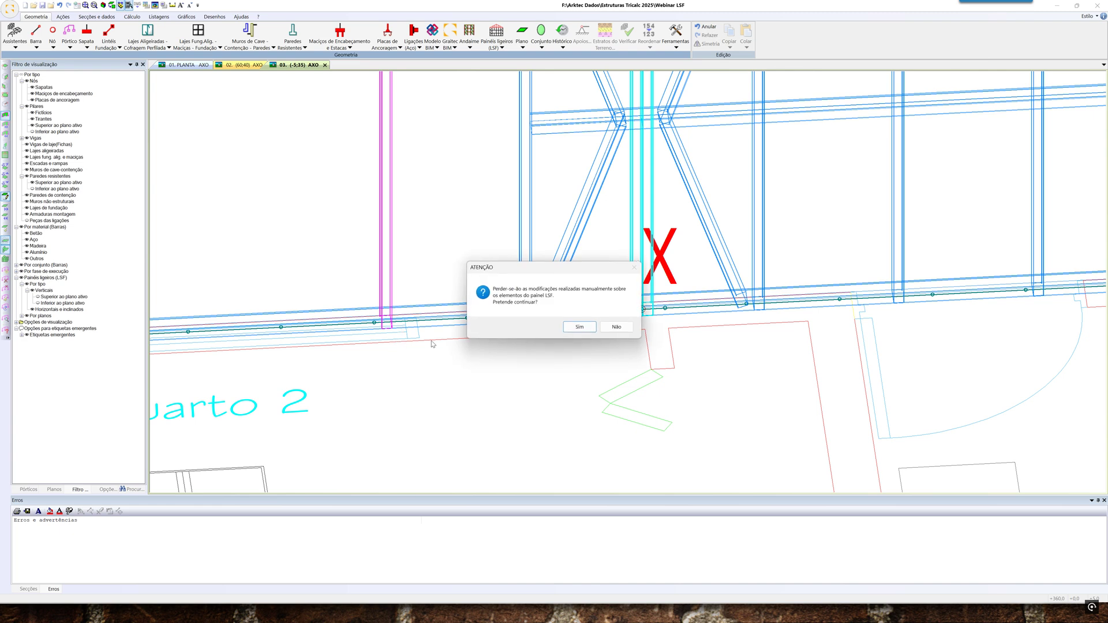
{"action": "left_click", "coordinate": [580, 326]}
{"action": "scroll", "coordinate": [415, 329], "scroll_direction": "up", "scroll_amount": 4}
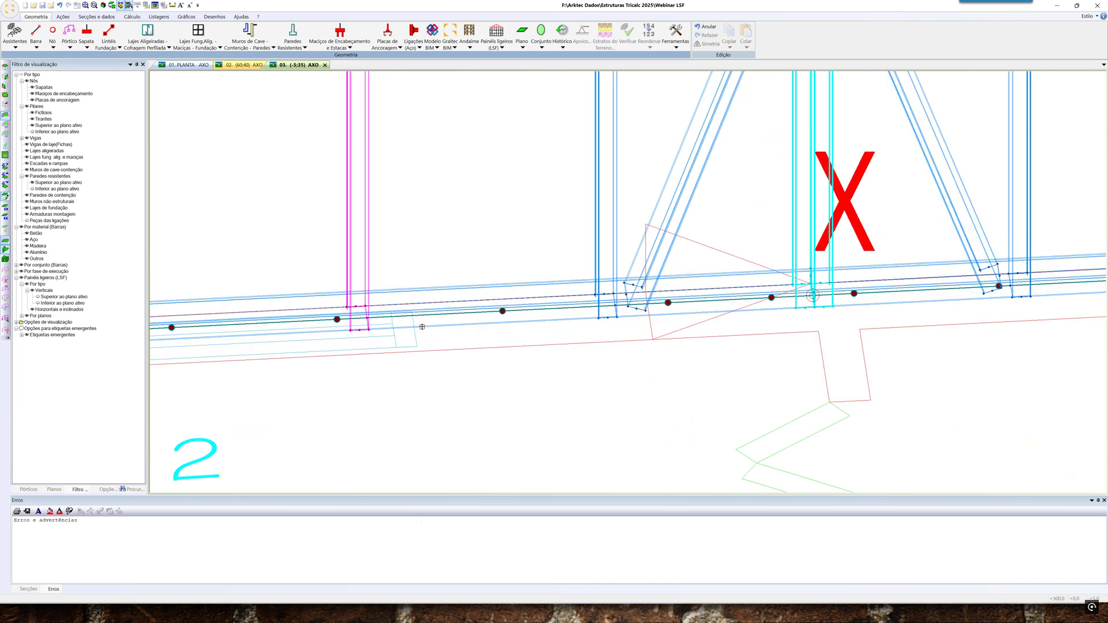
{"action": "scroll", "coordinate": [406, 300], "scroll_direction": "up", "scroll_amount": 3}
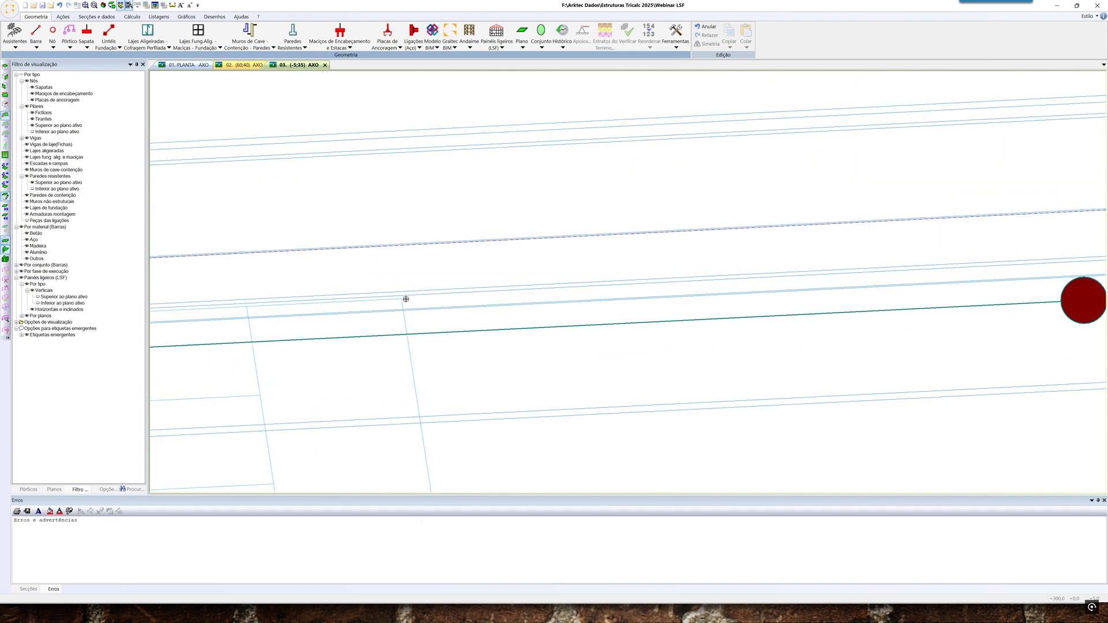
{"action": "scroll", "coordinate": [433, 323], "scroll_direction": "down", "scroll_amount": 3}
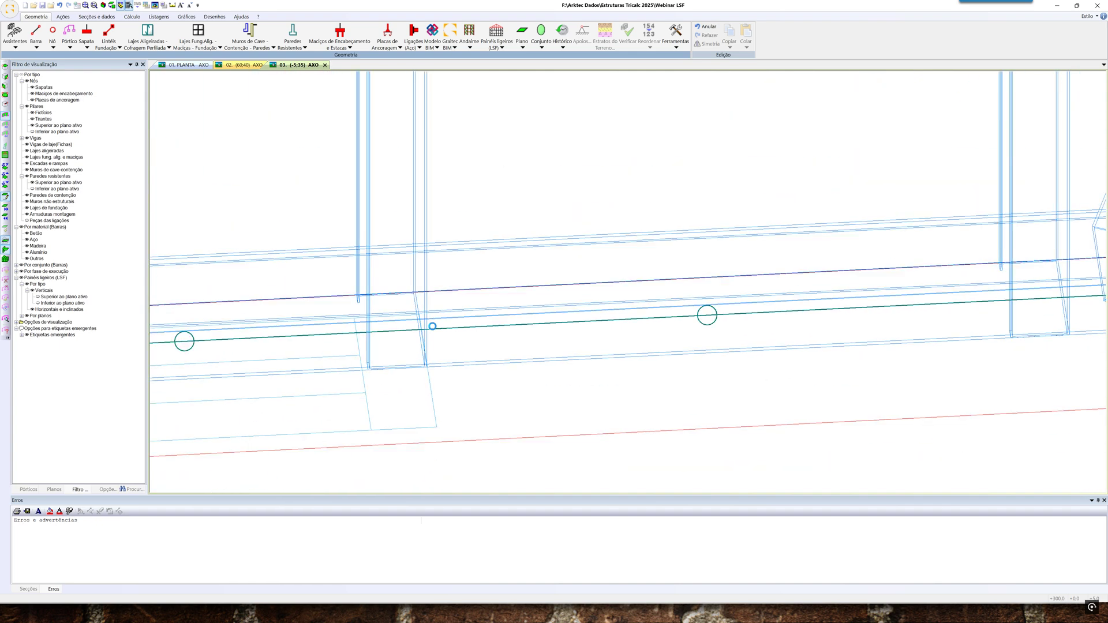
Move the PR-01 stud at the end of the sill rail on the building corner side to the nearest edge of the Quarto 2 window
{"action": "scroll", "coordinate": [434, 335], "scroll_direction": "down", "scroll_amount": 3}
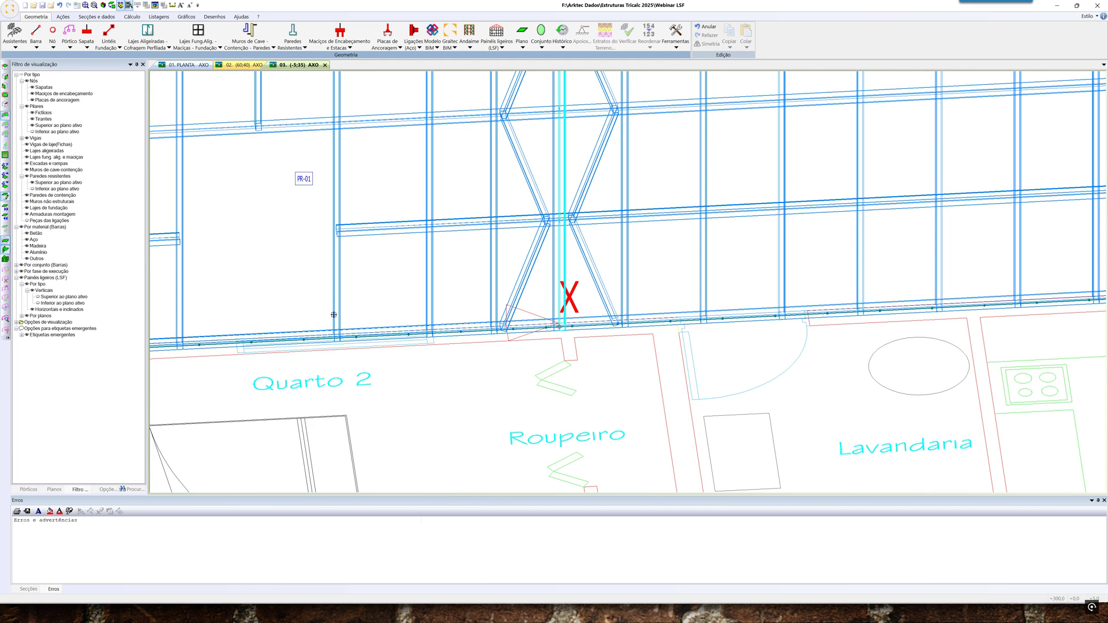
{"action": "scroll", "coordinate": [329, 316], "scroll_direction": "down", "scroll_amount": 1}
{"action": "scroll", "coordinate": [315, 317], "scroll_direction": "up", "scroll_amount": 4}
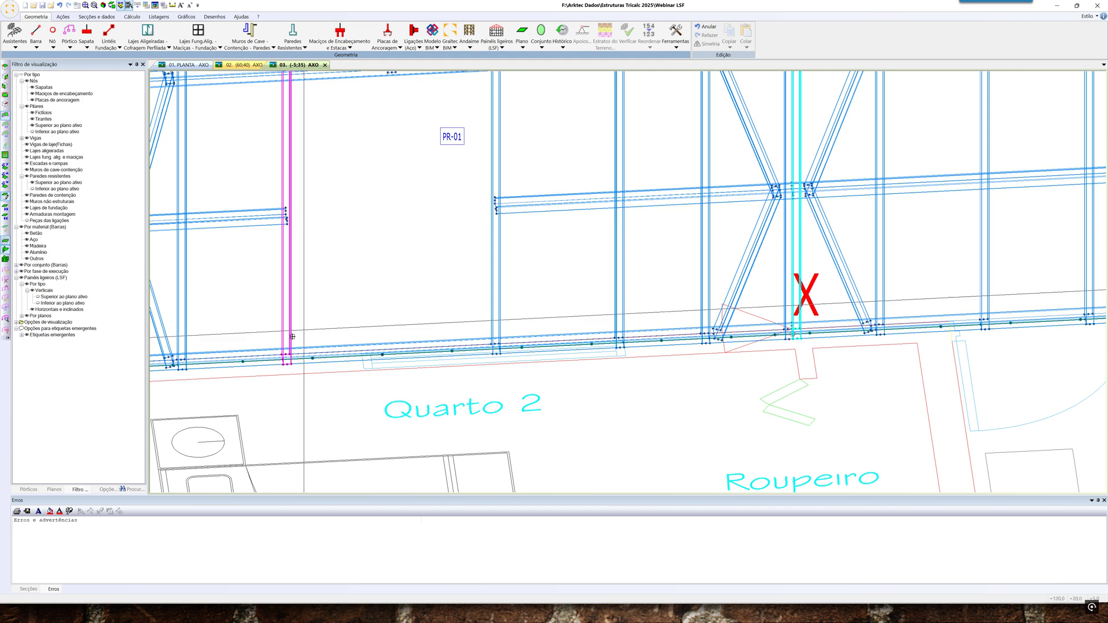
{"action": "scroll", "coordinate": [283, 361], "scroll_direction": "up", "scroll_amount": 4}
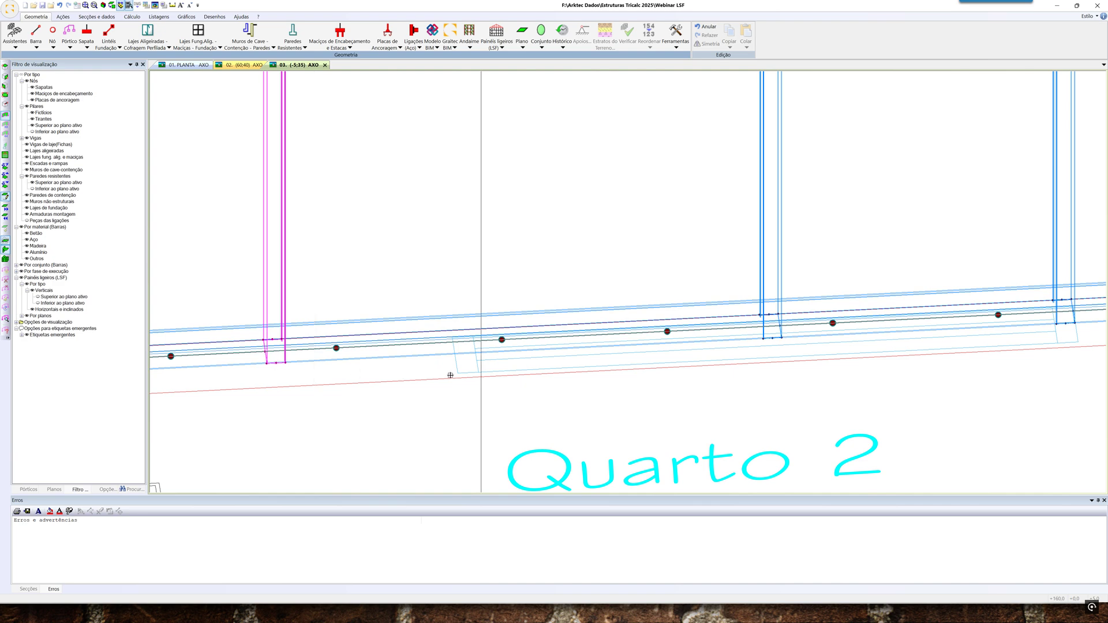
{"action": "scroll", "coordinate": [449, 334], "scroll_direction": "up", "scroll_amount": 4}
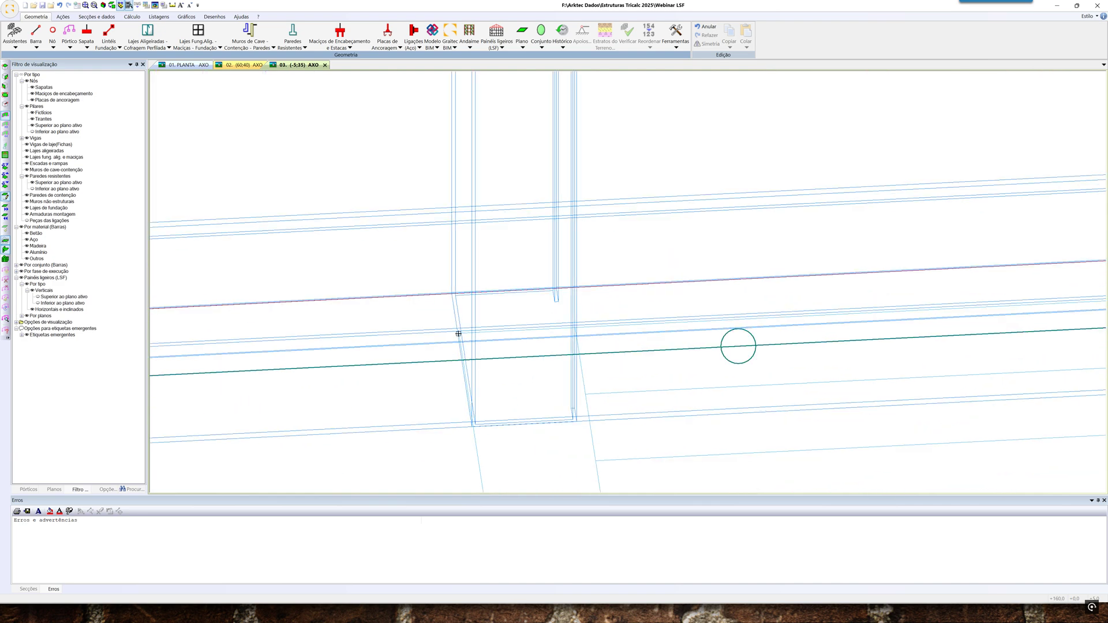
{"action": "scroll", "coordinate": [477, 374], "scroll_direction": "down", "scroll_amount": 5}
{"action": "scroll", "coordinate": [464, 379], "scroll_direction": "down", "scroll_amount": 2}
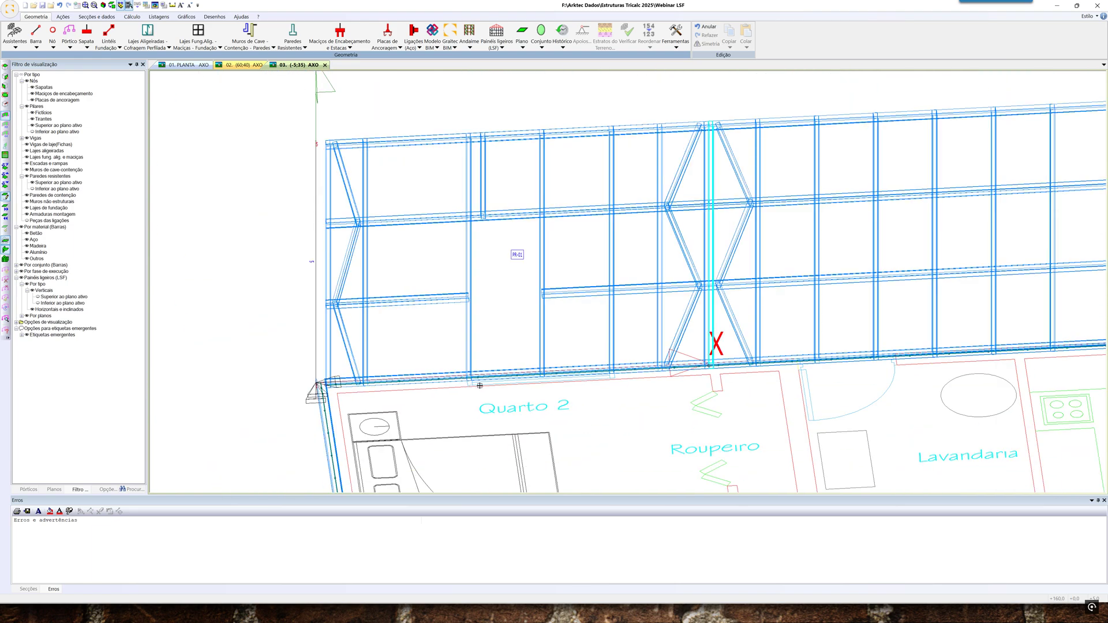
Check the moved studs around the Quarto 2 window in PR-01, and deactivate the working plane
{"action": "middle_click_drag", "start_coordinate": [591, 409], "coordinate": [550, 387], "text": "shift"}
{"action": "scroll", "coordinate": [591, 382], "scroll_direction": "up", "scroll_amount": 3}
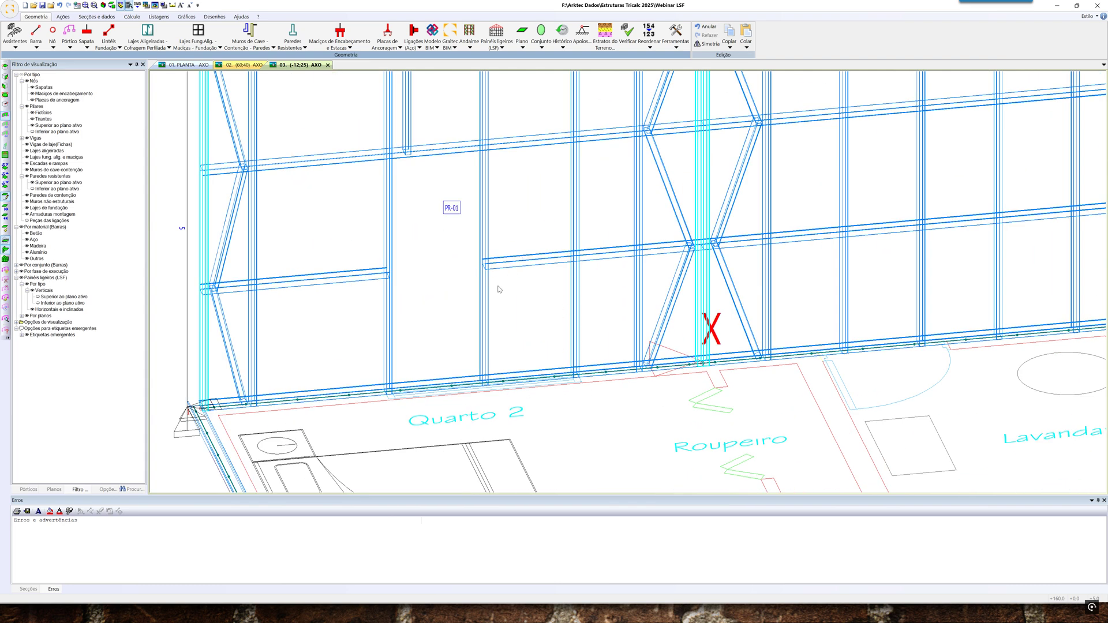
{"action": "middle_click_drag", "start_coordinate": [498, 289], "coordinate": [478, 319]}
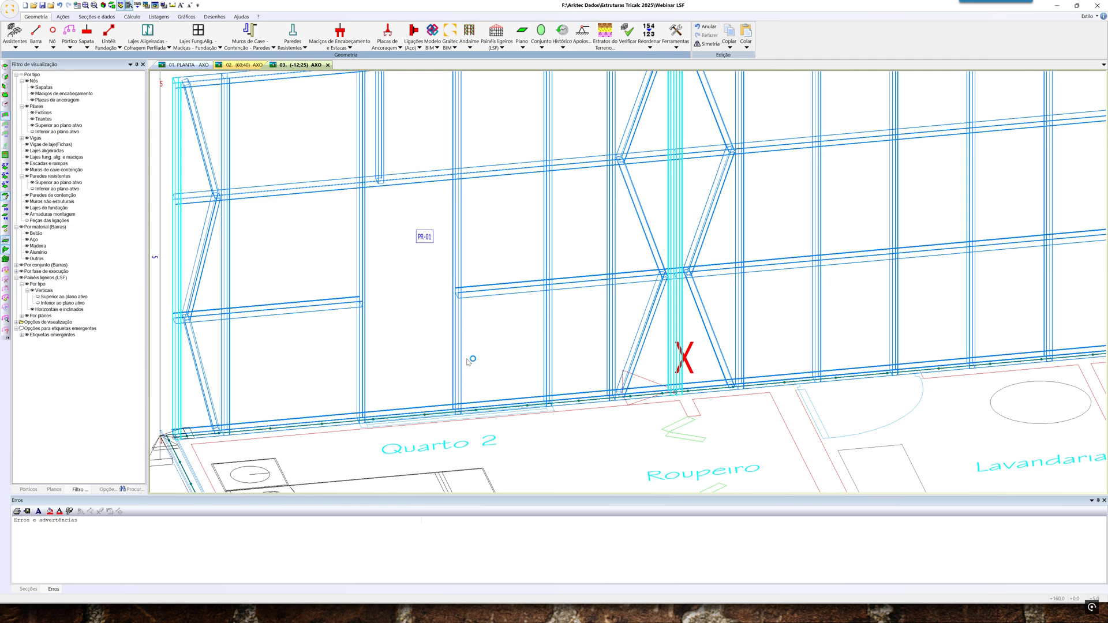
{"action": "middle_click_drag", "start_coordinate": [473, 344], "coordinate": [473, 344], "text": "shift"}
{"action": "scroll", "coordinate": [474, 344], "scroll_direction": "down", "scroll_amount": 5}
{"action": "scroll", "coordinate": [476, 343], "scroll_direction": "down", "scroll_amount": 4}
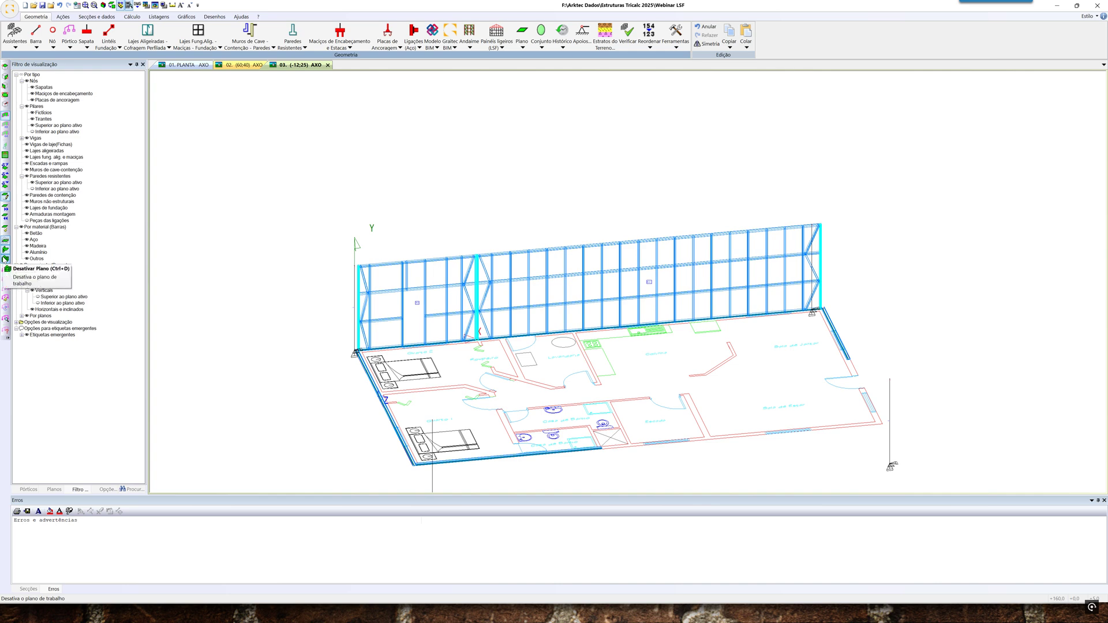
{"action": "left_click", "coordinate": [6, 259]}
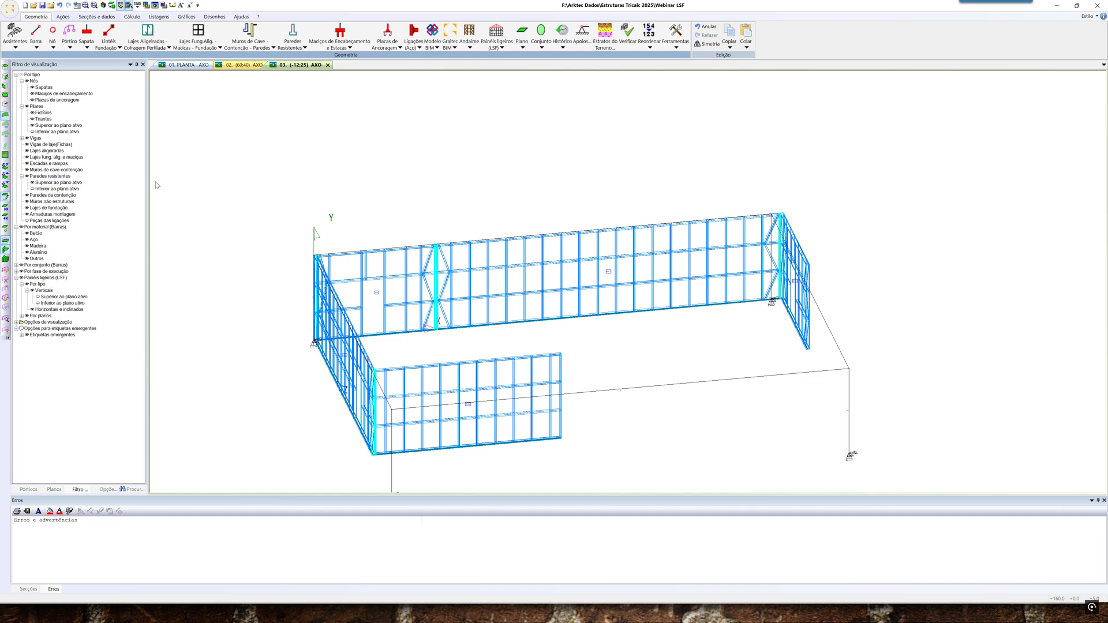
{"action": "mouse_move", "coordinate": [238, 216]}
{"action": "middle_mouse_down", "text": "shift"}
{"action": "mouse_move", "coordinate": [223, 217]}
{"action": "mouse_move", "coordinate": [238, 217]}
{"action": "middle_mouse_up", "text": "shift"}
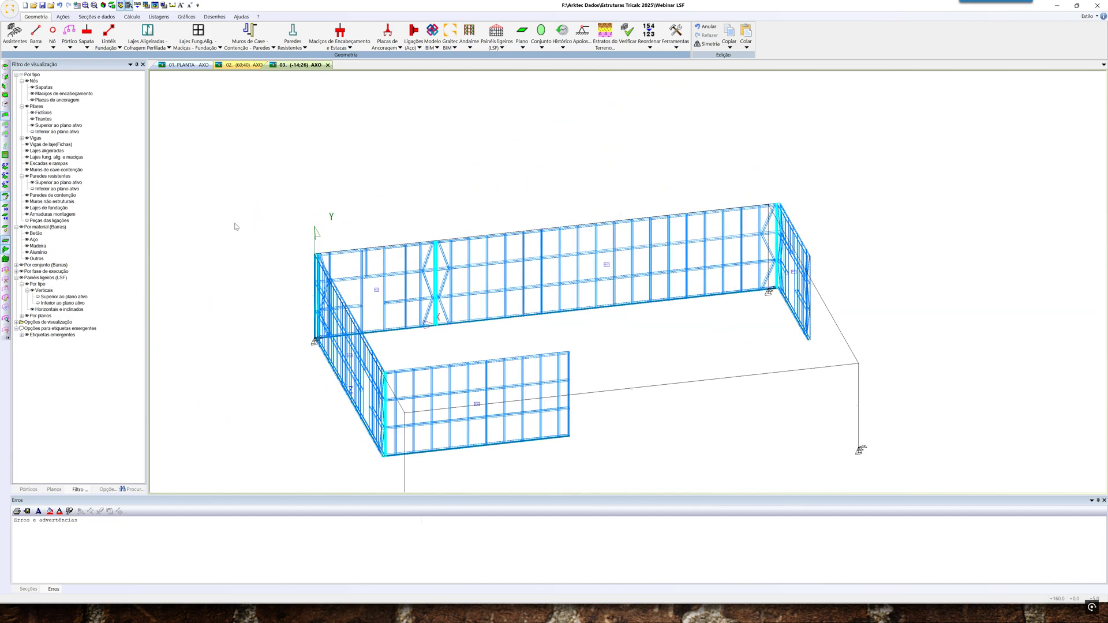
Start defining a new light steel panel of the type Viga triangular ou retangular, with dimensions in cm
{"action": "left_click", "coordinate": [500, 43]}
{"action": "left_click", "coordinate": [504, 56]}
{"action": "left_click", "coordinate": [548, 272]}
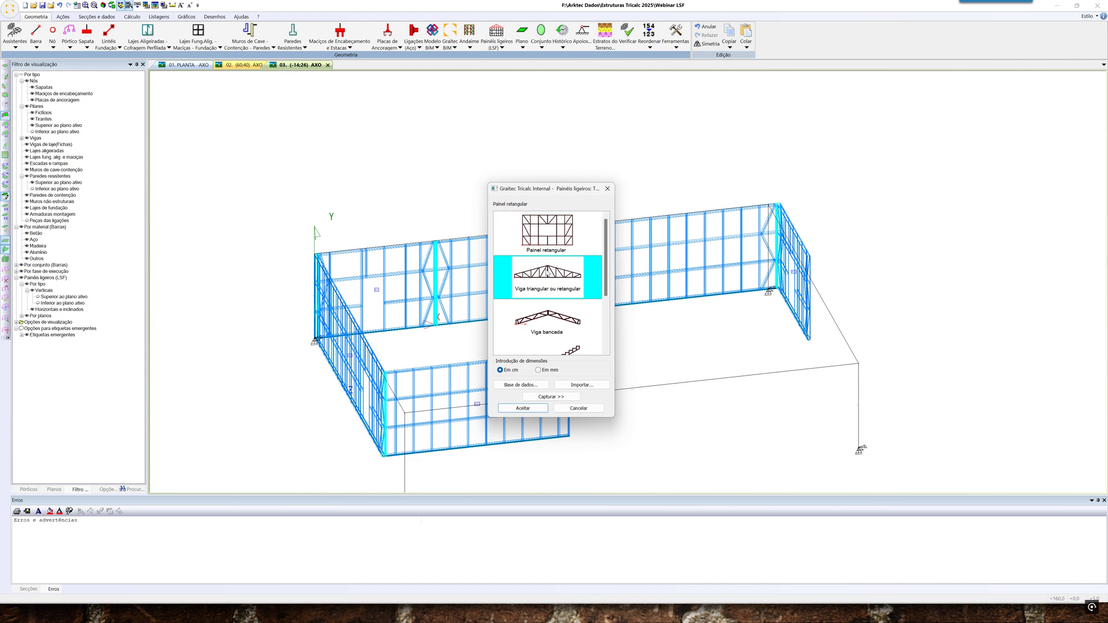
{"action": "left_click", "coordinate": [521, 408]}
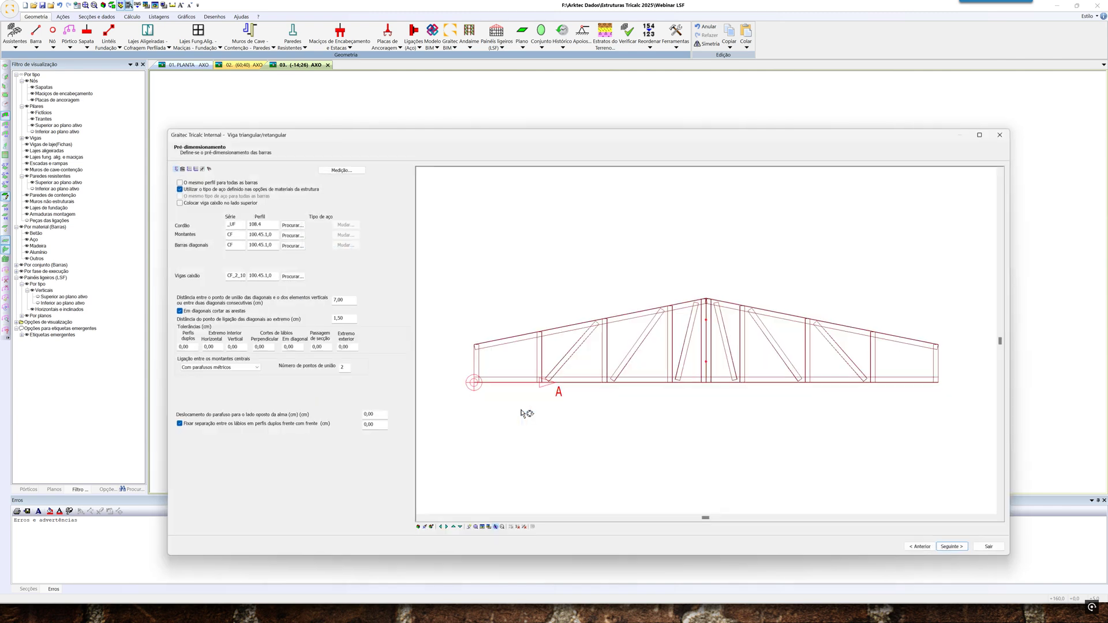
Try the rectangular beam type, set the beam to Triangular with the Simples option, and continue to the pre-dimensioning settings
{"action": "left_click", "coordinate": [179, 168]}
{"action": "left_click", "coordinate": [194, 190]}
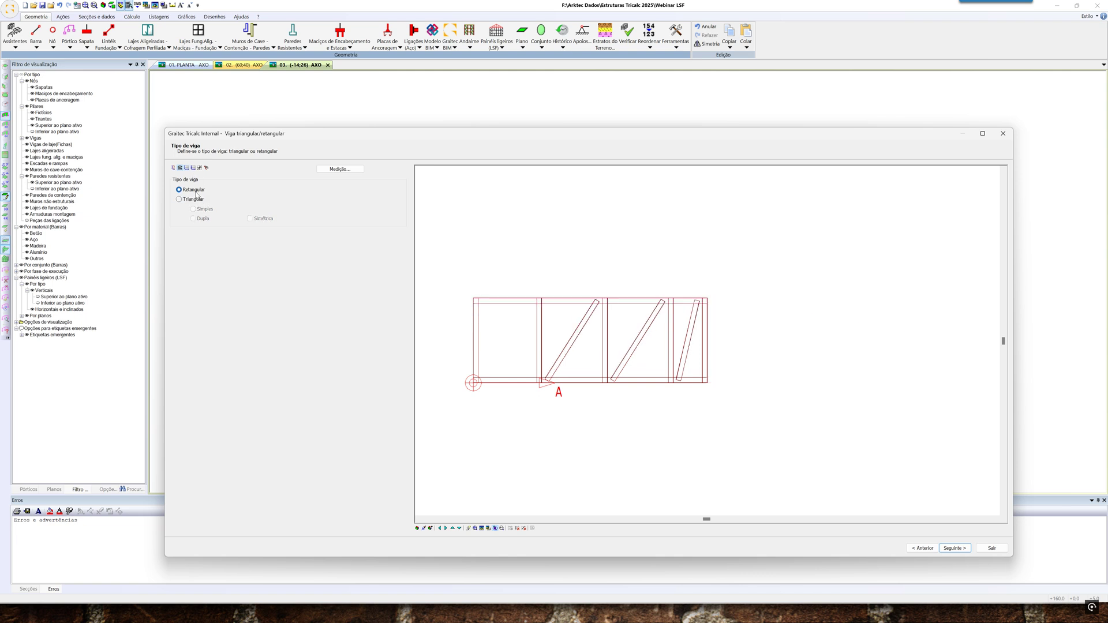
{"action": "left_click", "coordinate": [199, 199]}
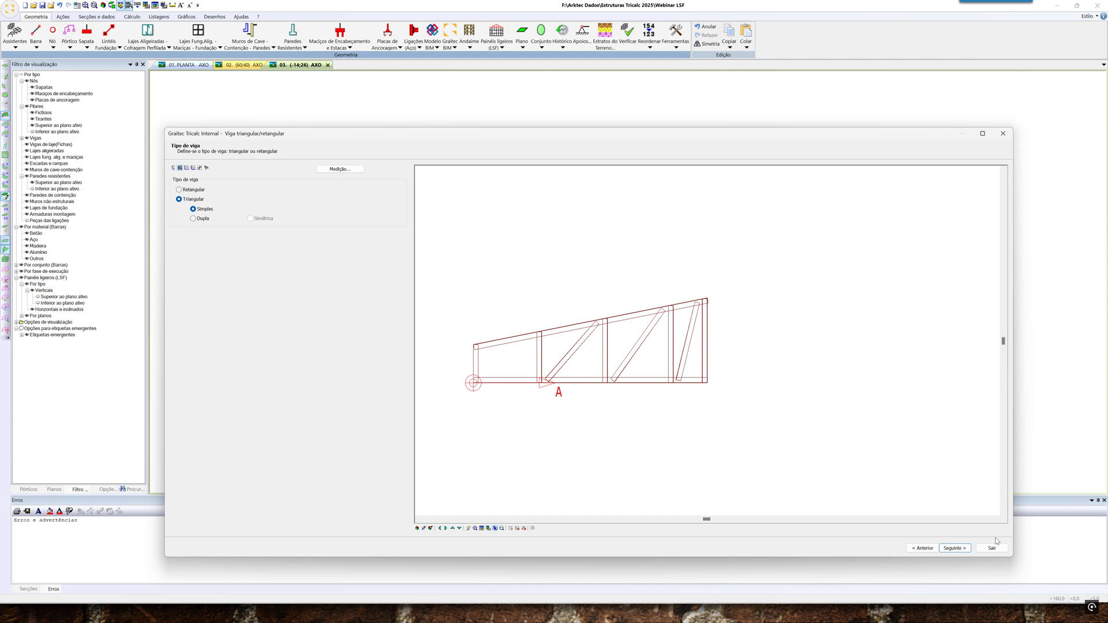
{"action": "left_click", "coordinate": [953, 549]}
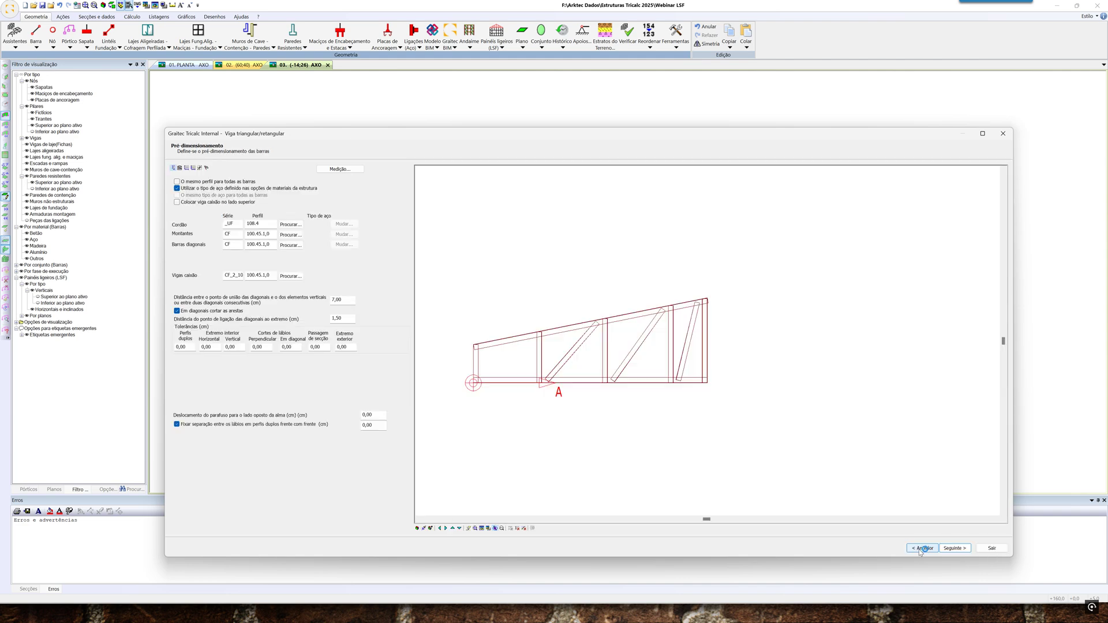
Return from the truss definition to the element type selection and choose Painel retangular, with dimensions in cm
{"action": "left_click", "coordinate": [930, 552]}
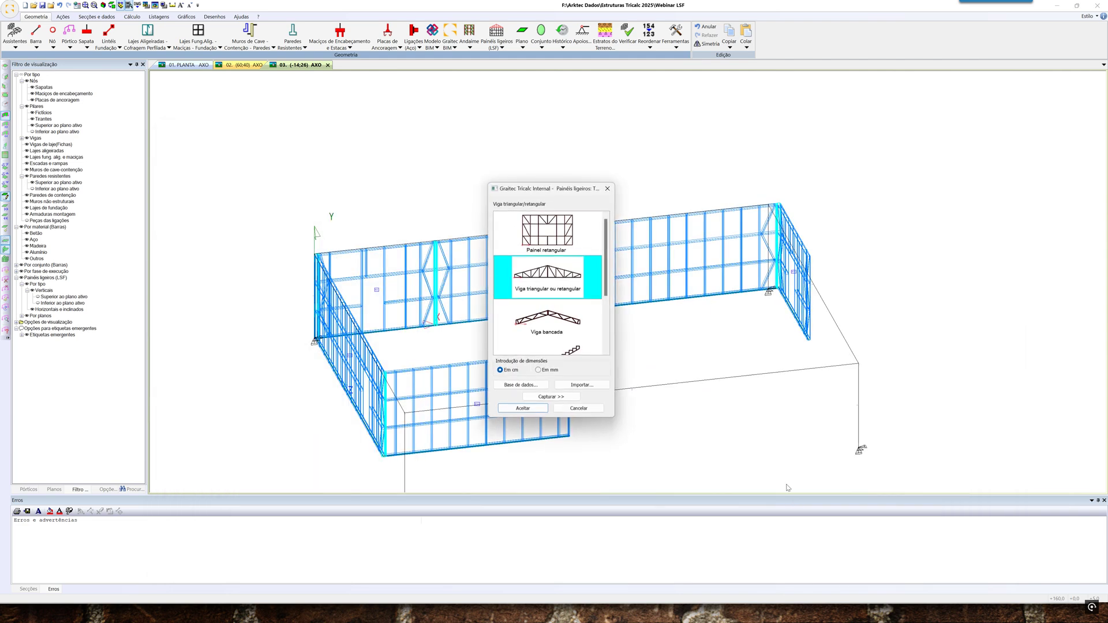
{"action": "left_click", "coordinate": [561, 251]}
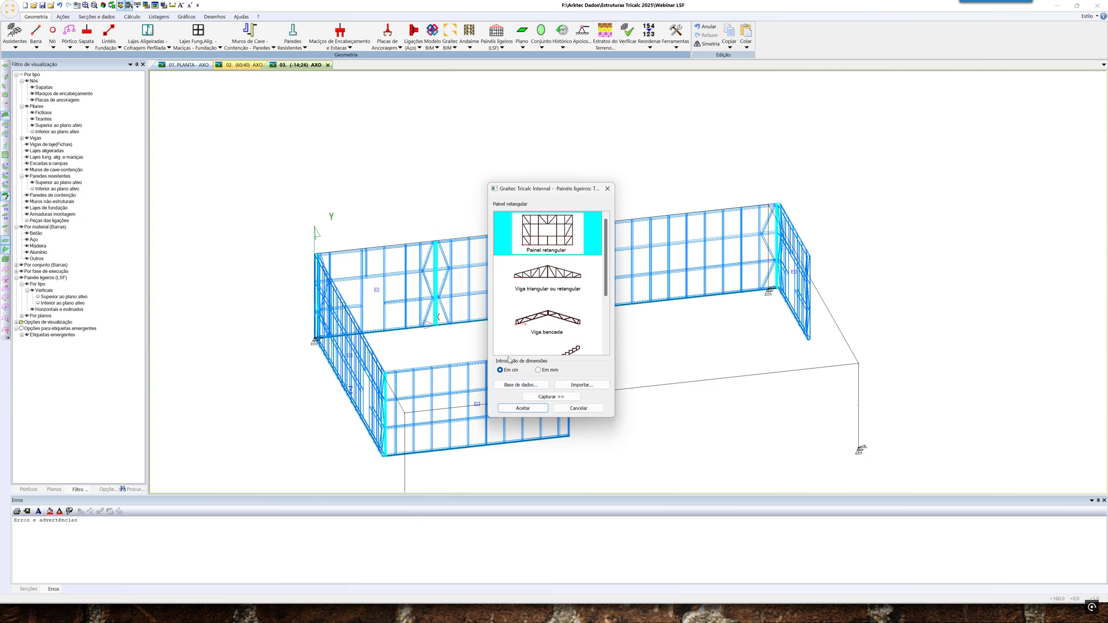
{"action": "left_click", "coordinate": [522, 408]}
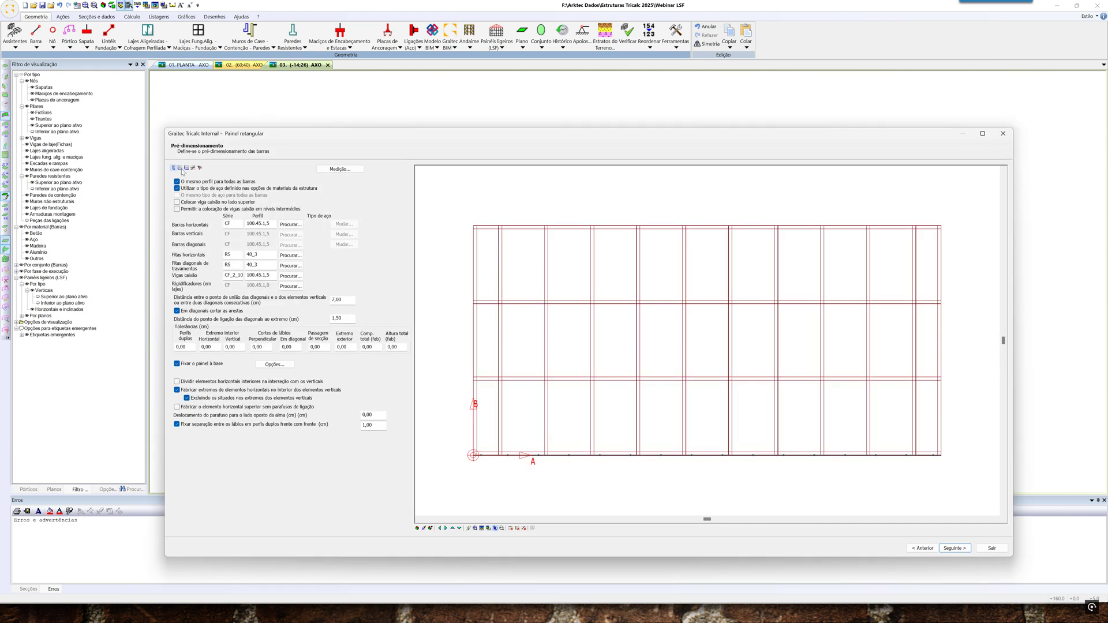
Set the rectangular panel's total length and total height to 400 cm each
{"action": "left_click", "coordinate": [180, 168]}
{"action": "left_click_drag", "start_coordinate": [284, 186], "coordinate": [223, 186]}
{"action": "type", "text": "400"}
{"action": "double_click", "coordinate": [279, 260]}
{"action": "type", "text": "400"}
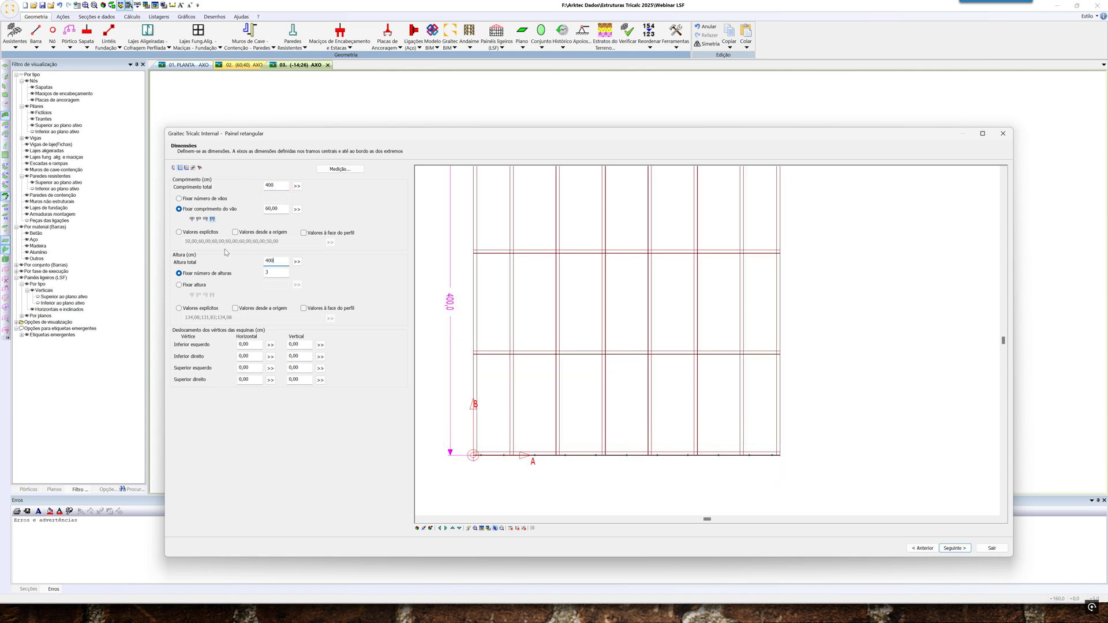
Divide the panel height at a fixed 60 cm spacing, using the same distribution option as the length spans
{"action": "left_click", "coordinate": [212, 283]}
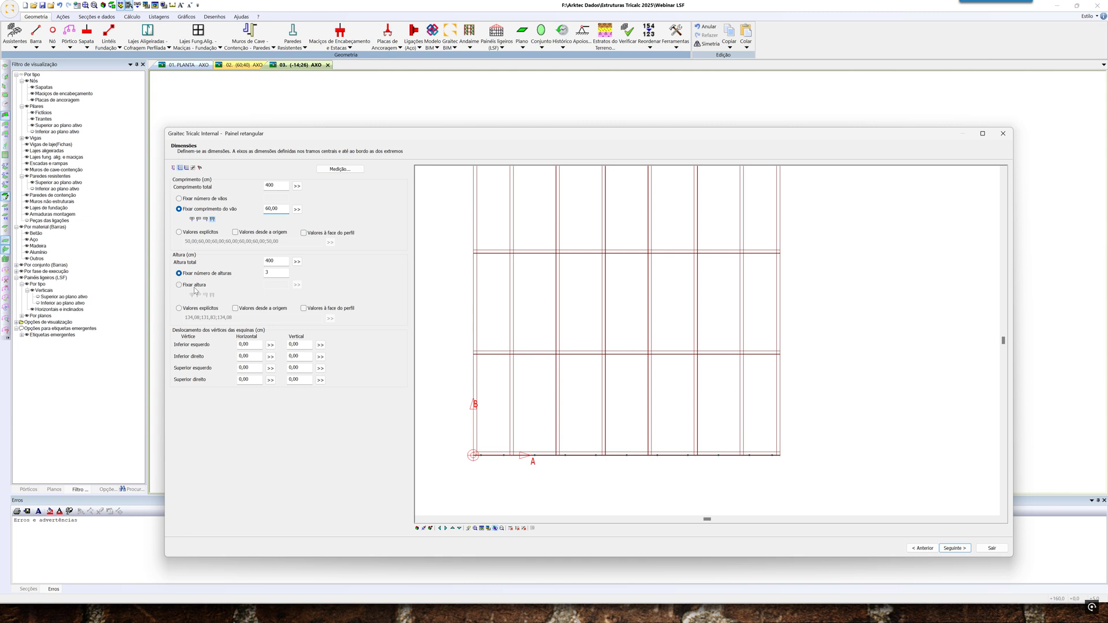
{"action": "type", "text": "60"}
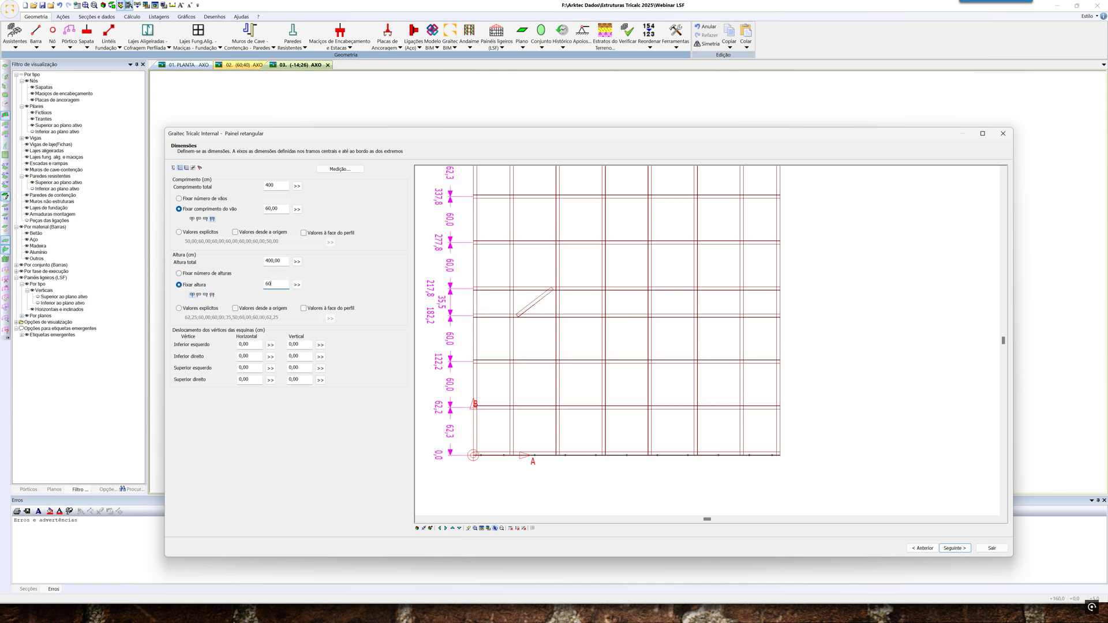
{"action": "left_click", "coordinate": [281, 261]}
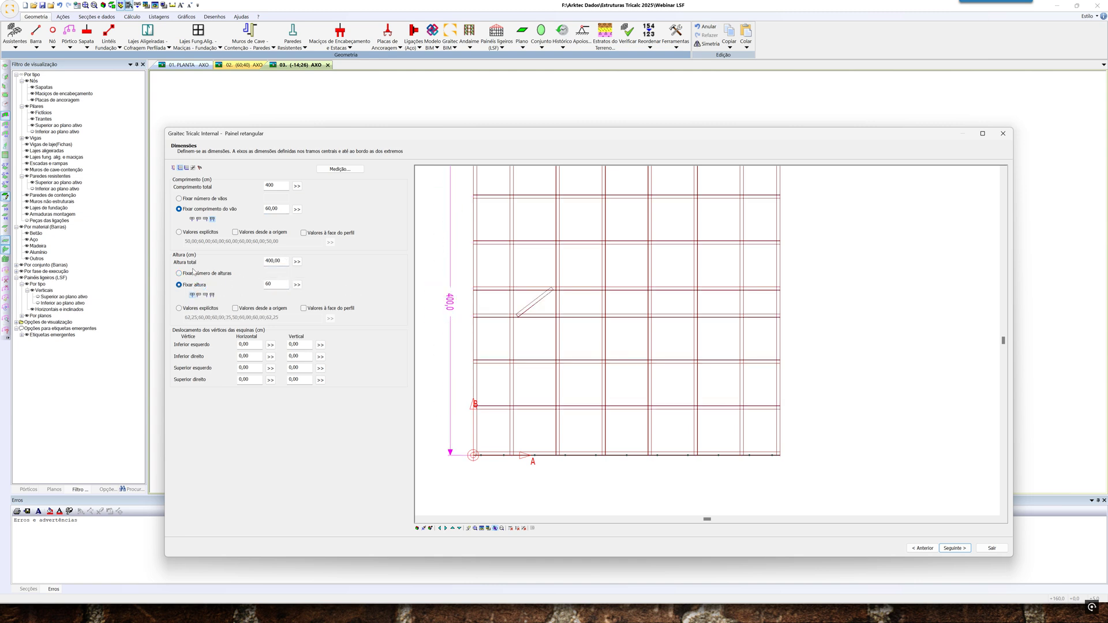
{"action": "left_click", "coordinate": [213, 295]}
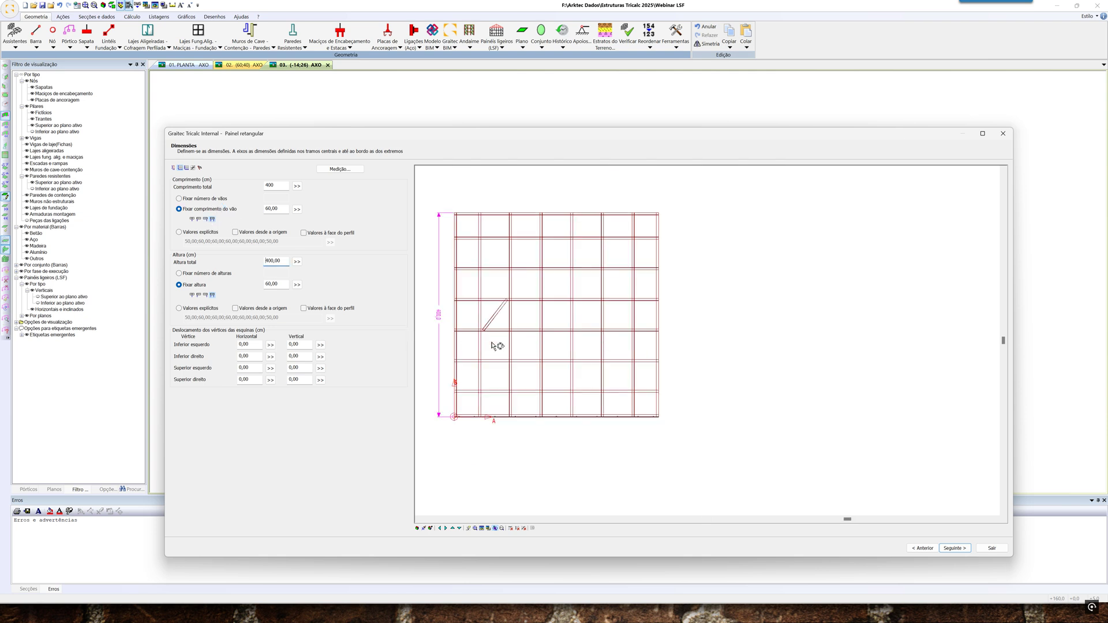
In the span dimensions, change the vertical members of spans 110-170 and 290-350 to the Duplo profile
{"action": "left_click", "coordinate": [524, 528]}
{"action": "right_click", "coordinate": [454, 463]}
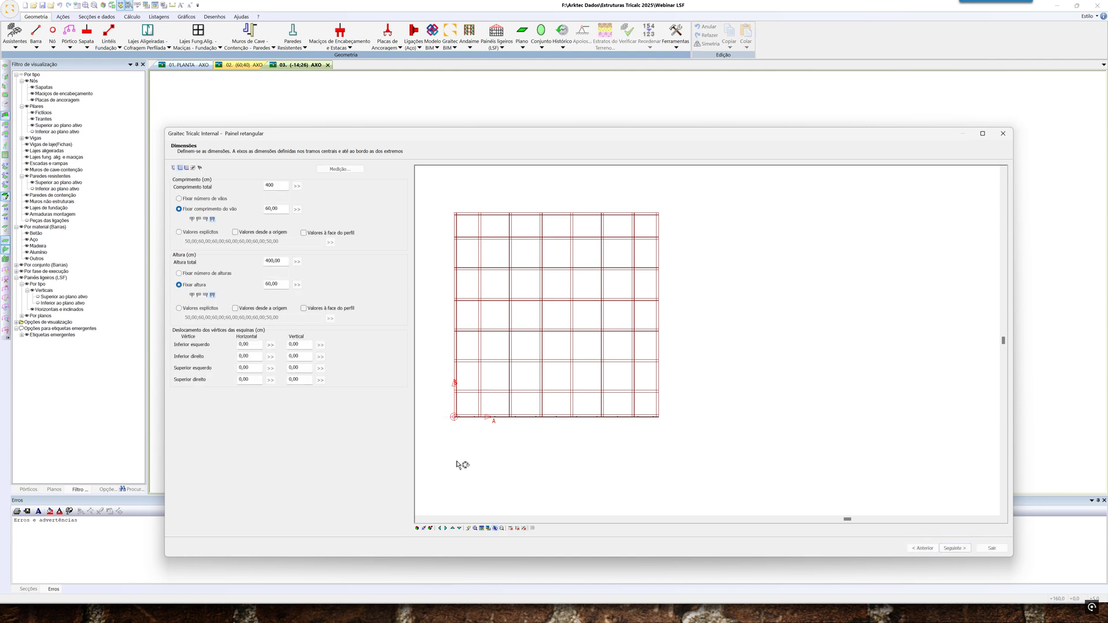
{"action": "left_click", "coordinate": [187, 168]}
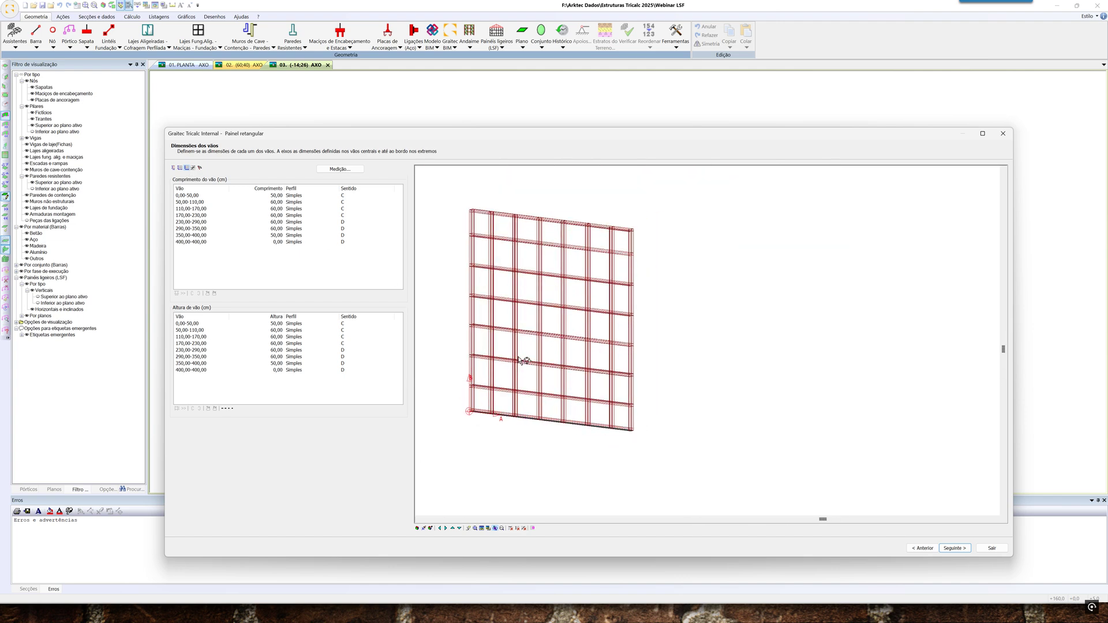
{"action": "left_click", "coordinate": [199, 210]}
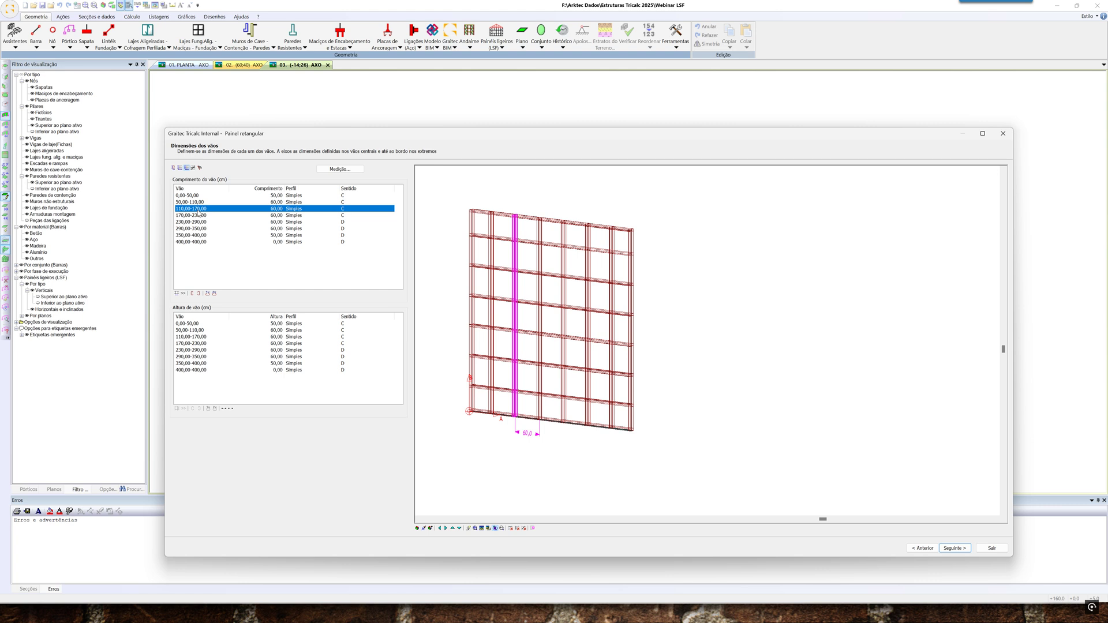
{"action": "left_click", "coordinate": [295, 210]}
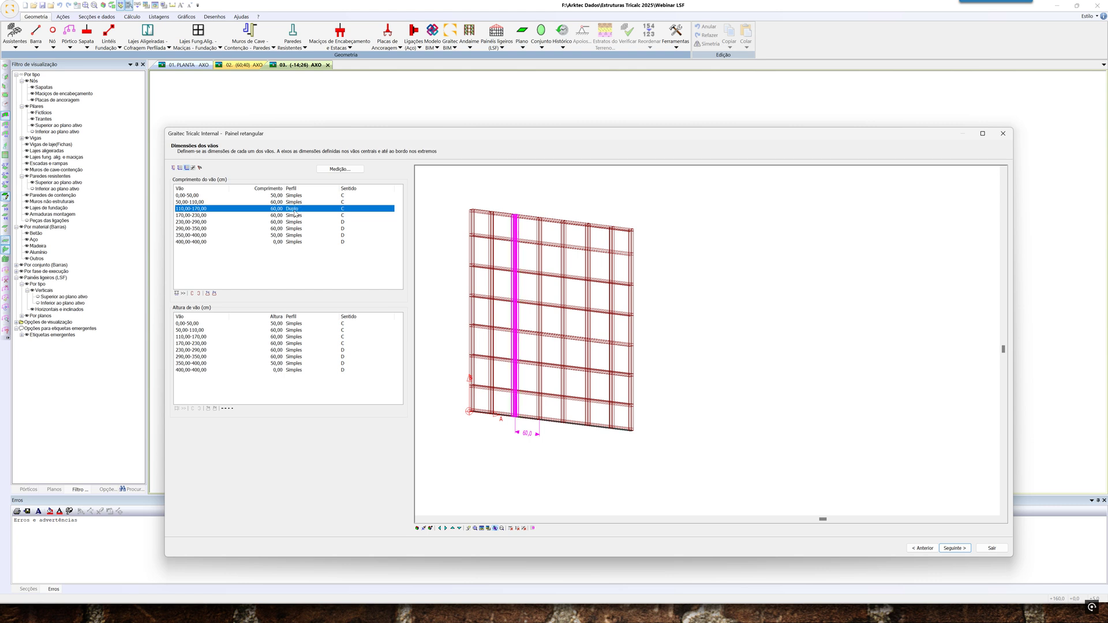
{"action": "left_click", "coordinate": [296, 230]}
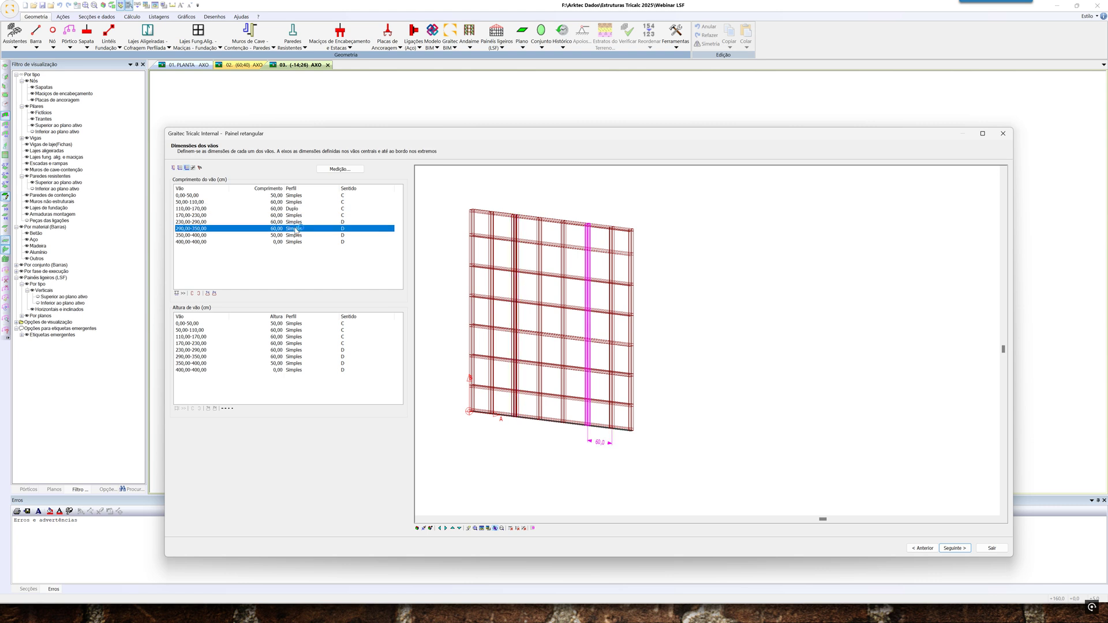
{"action": "left_click", "coordinate": [296, 229]}
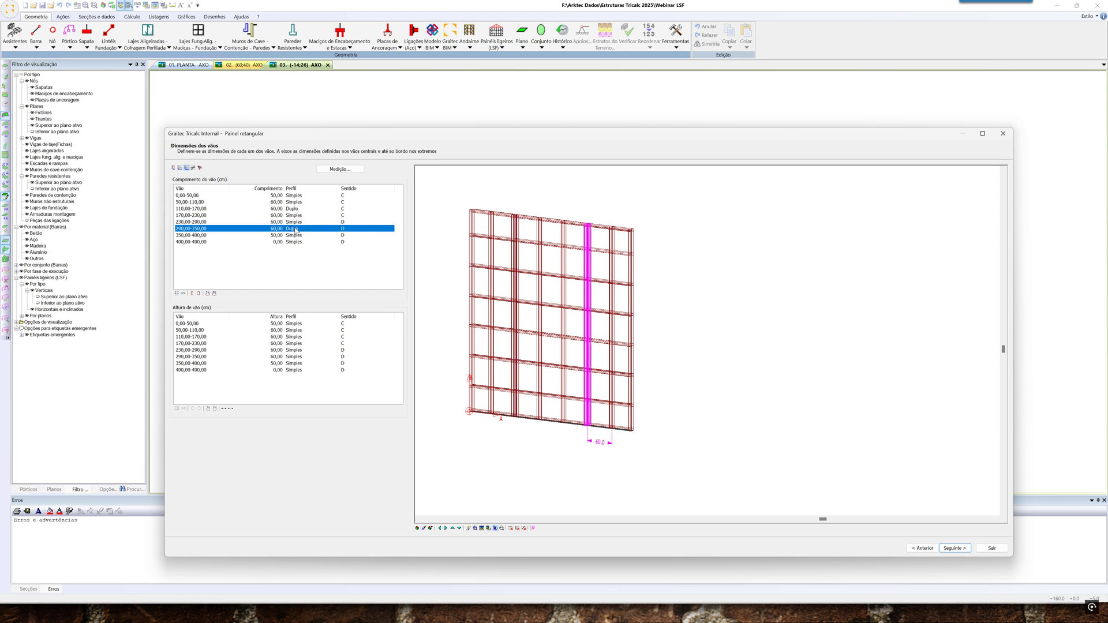
Change the horizontal members of height spans 110-170 and 290-350 to the Duplo profile
{"action": "left_click", "coordinate": [296, 337]}
{"action": "left_click", "coordinate": [296, 337]}
{"action": "left_click", "coordinate": [301, 358]}
{"action": "left_click", "coordinate": [301, 358]}
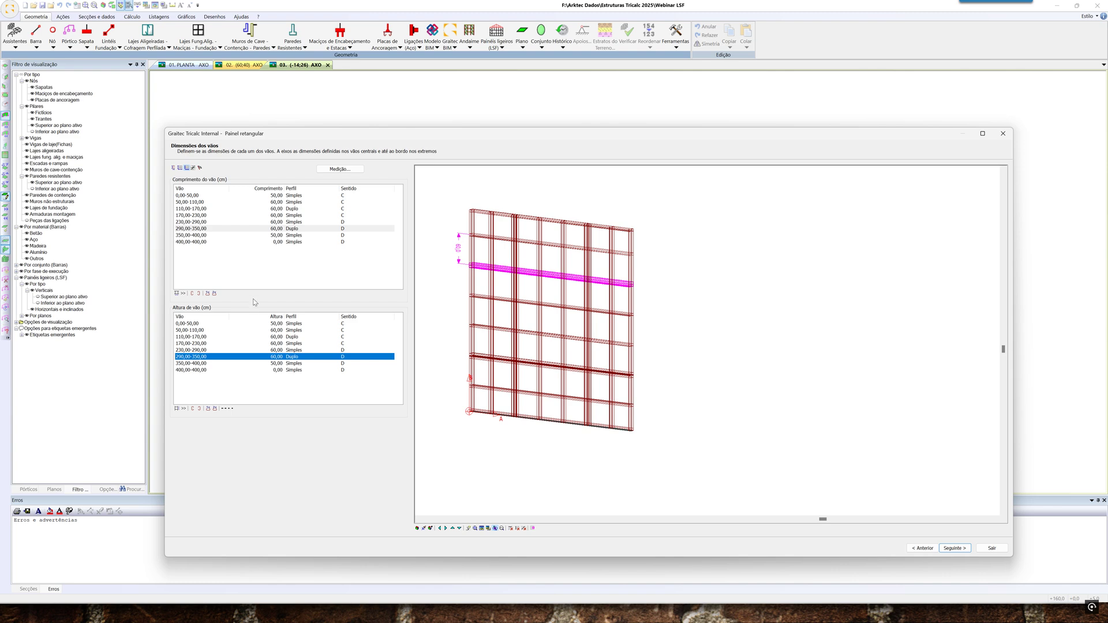
Inspect the panel's base anchors and disable Fixar o painel à base in the pre-dimensioning settings
{"action": "left_click", "coordinate": [201, 168]}
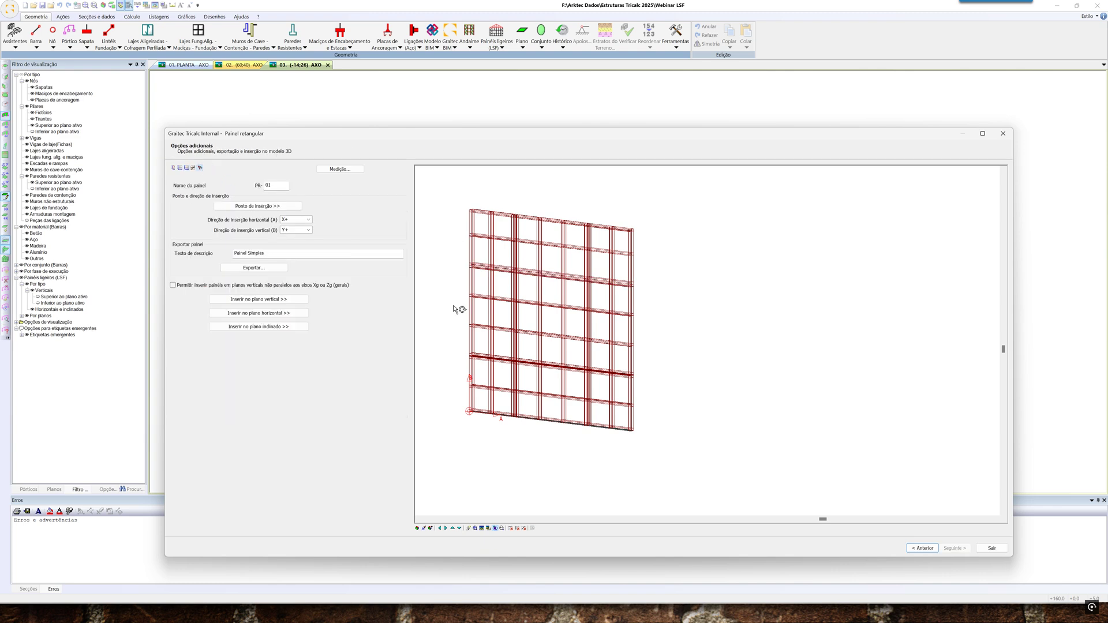
{"action": "scroll", "coordinate": [496, 418], "scroll_direction": "up", "scroll_amount": 5}
{"action": "scroll", "coordinate": [479, 416], "scroll_direction": "up", "scroll_amount": 2}
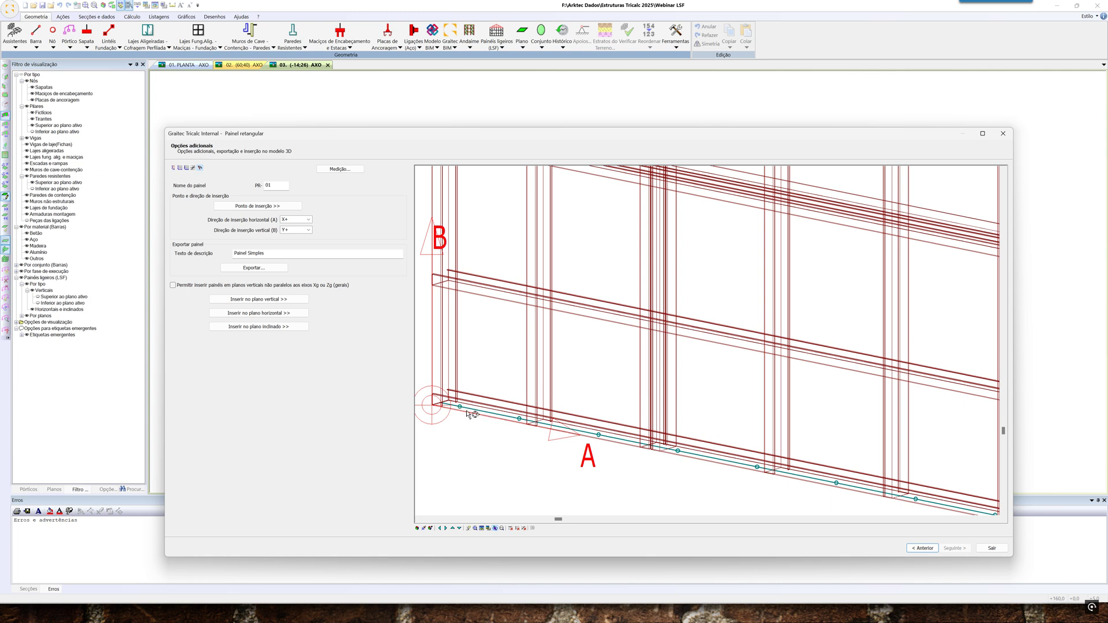
{"action": "left_click", "coordinate": [174, 168]}
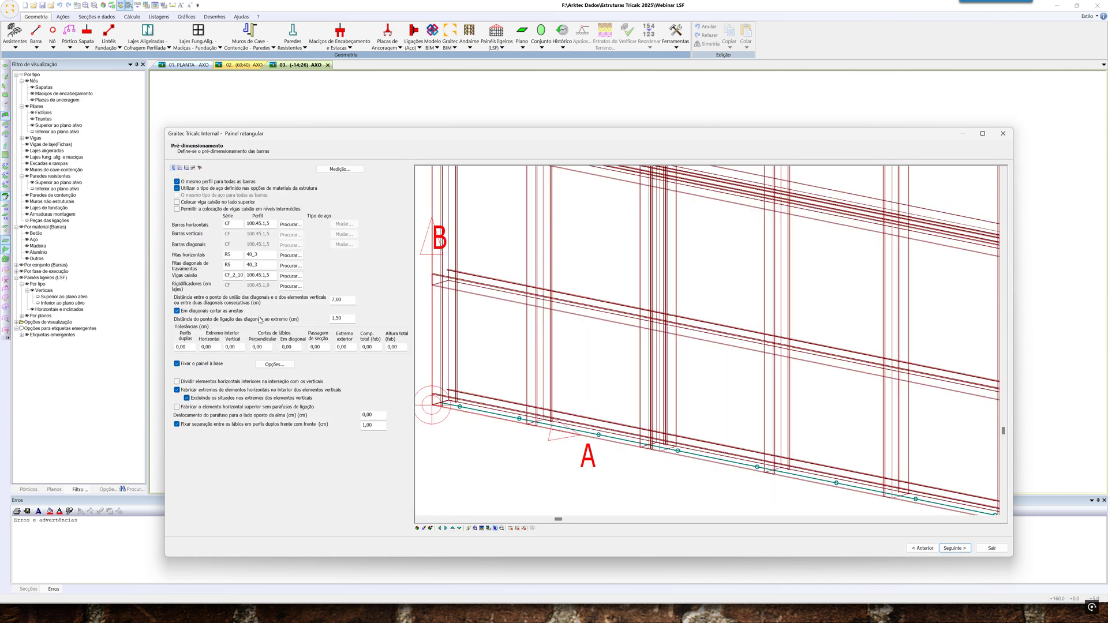
{"action": "scroll", "coordinate": [478, 438], "scroll_direction": "down", "scroll_amount": 4}
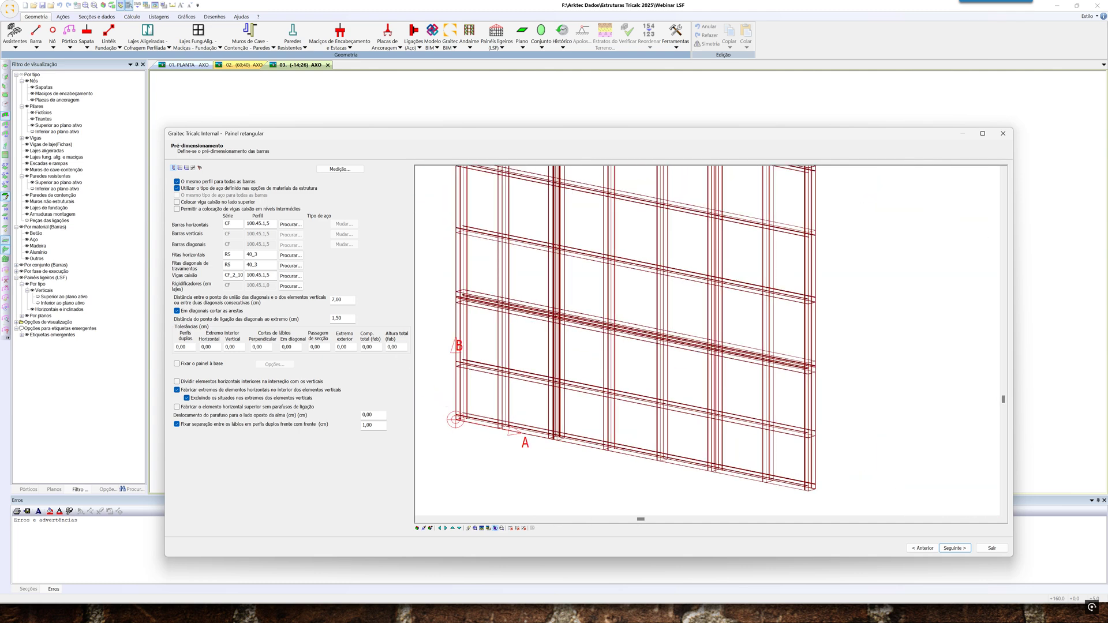
Set the panel's insertion point at the rear corner of its upper left end in the additional options
{"action": "left_click", "coordinate": [200, 168]}
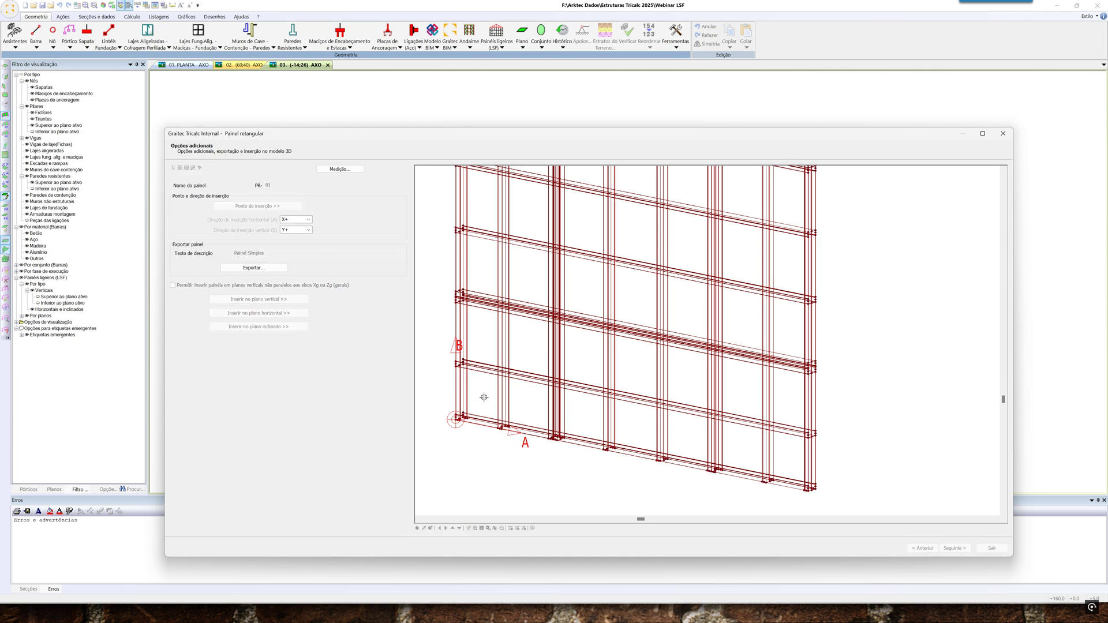
{"action": "scroll", "coordinate": [485, 392], "scroll_direction": "down", "scroll_amount": 4}
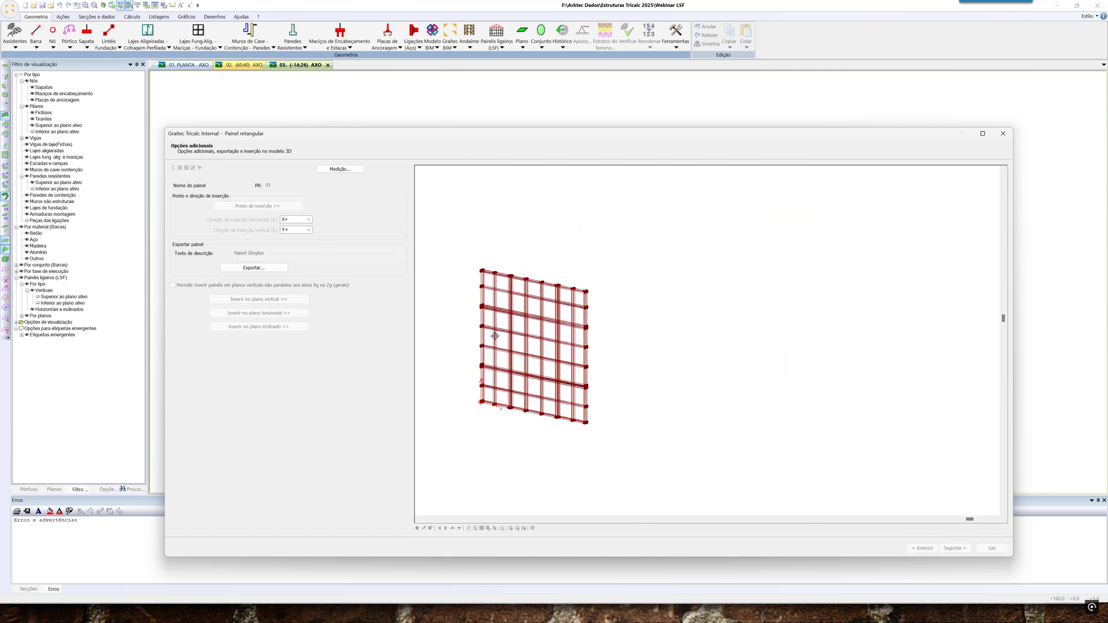
{"action": "scroll", "coordinate": [495, 256], "scroll_direction": "up", "scroll_amount": 6}
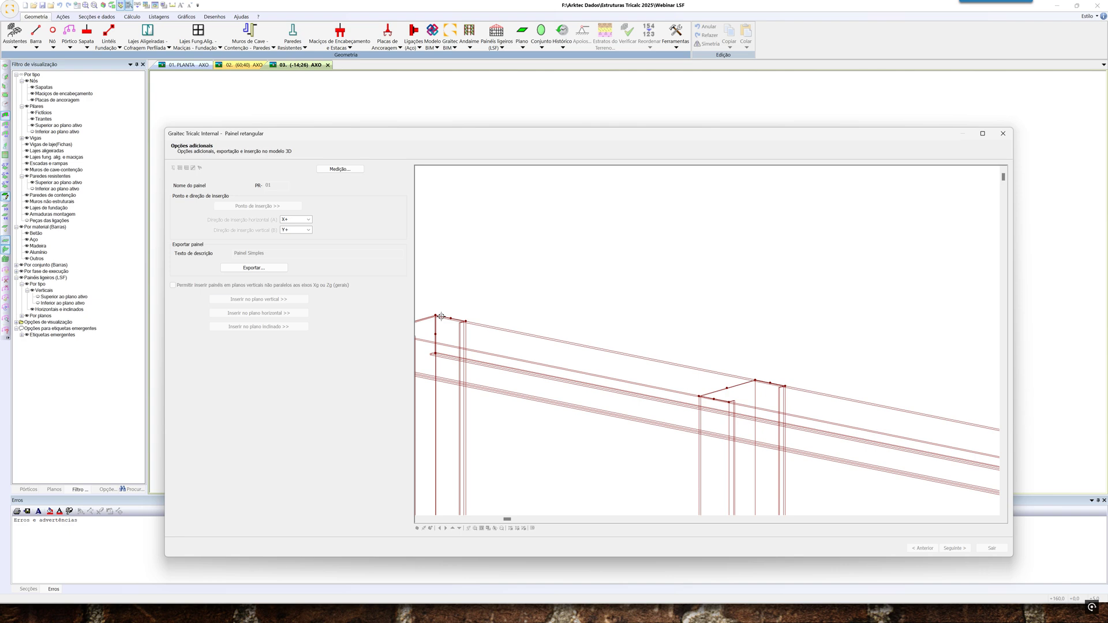
{"action": "left_click", "coordinate": [435, 315]}
{"action": "scroll", "coordinate": [539, 297], "scroll_direction": "down", "scroll_amount": 4}
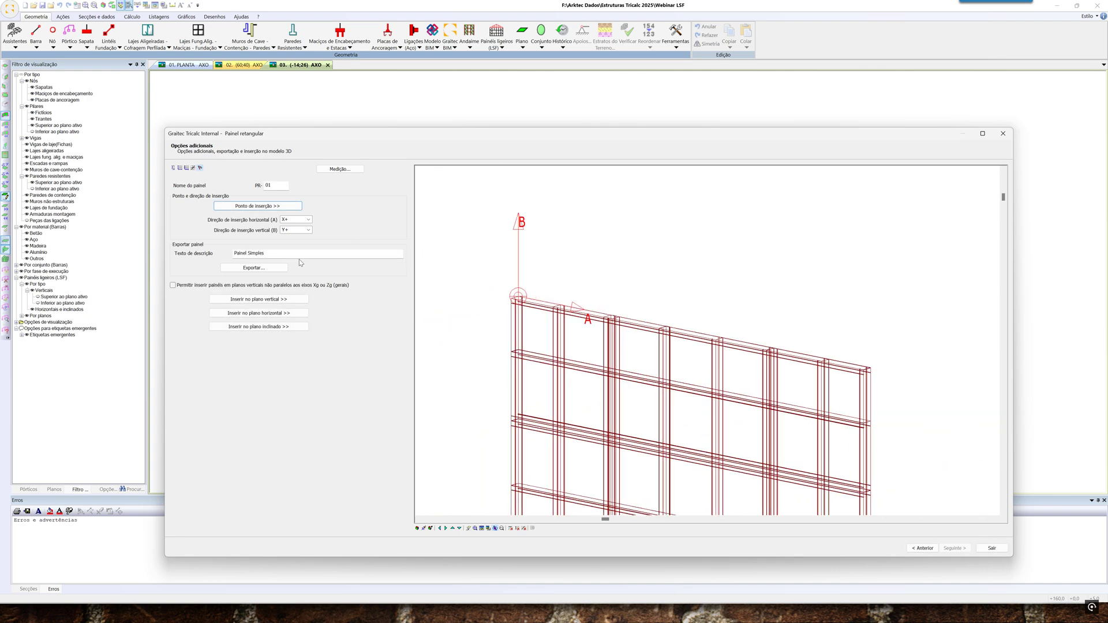
{"action": "left_click", "coordinate": [274, 314]}
{"action": "scroll", "coordinate": [358, 259], "scroll_direction": "up", "scroll_amount": 6}
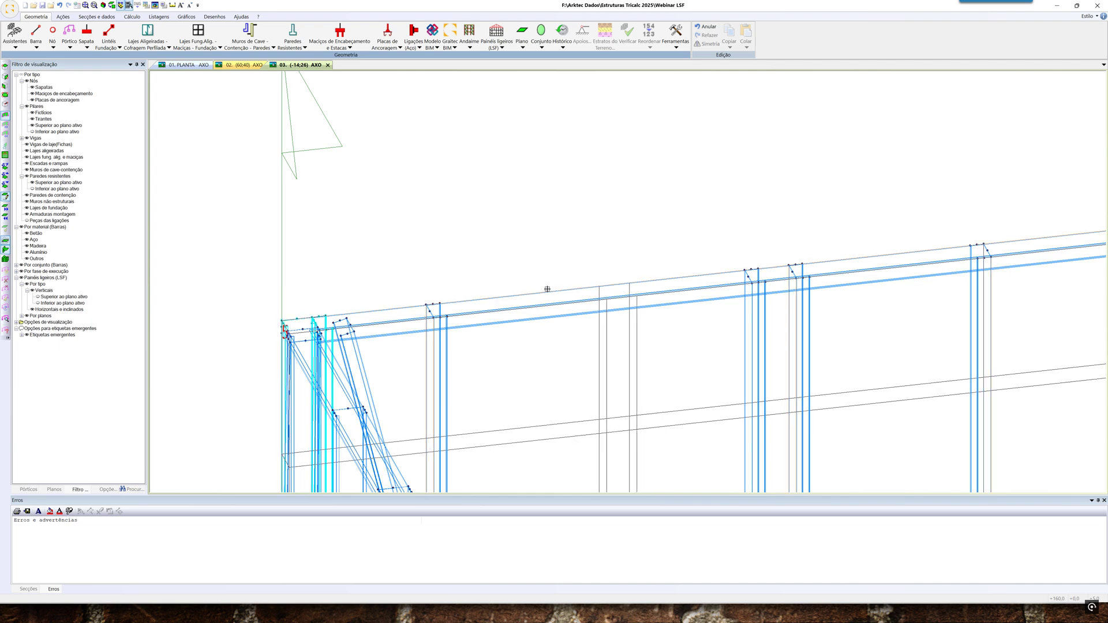
{"action": "scroll", "coordinate": [598, 300], "scroll_direction": "down", "scroll_amount": 3}
{"action": "scroll", "coordinate": [598, 301], "scroll_direction": "down", "scroll_amount": 2}
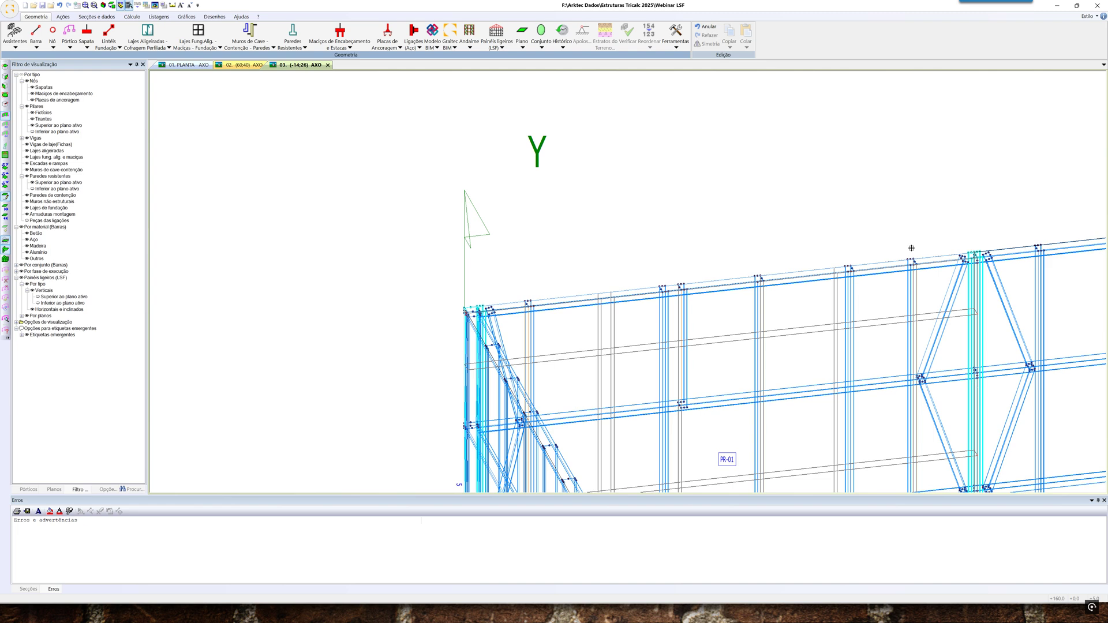
{"action": "scroll", "coordinate": [981, 248], "scroll_direction": "up", "scroll_amount": 4}
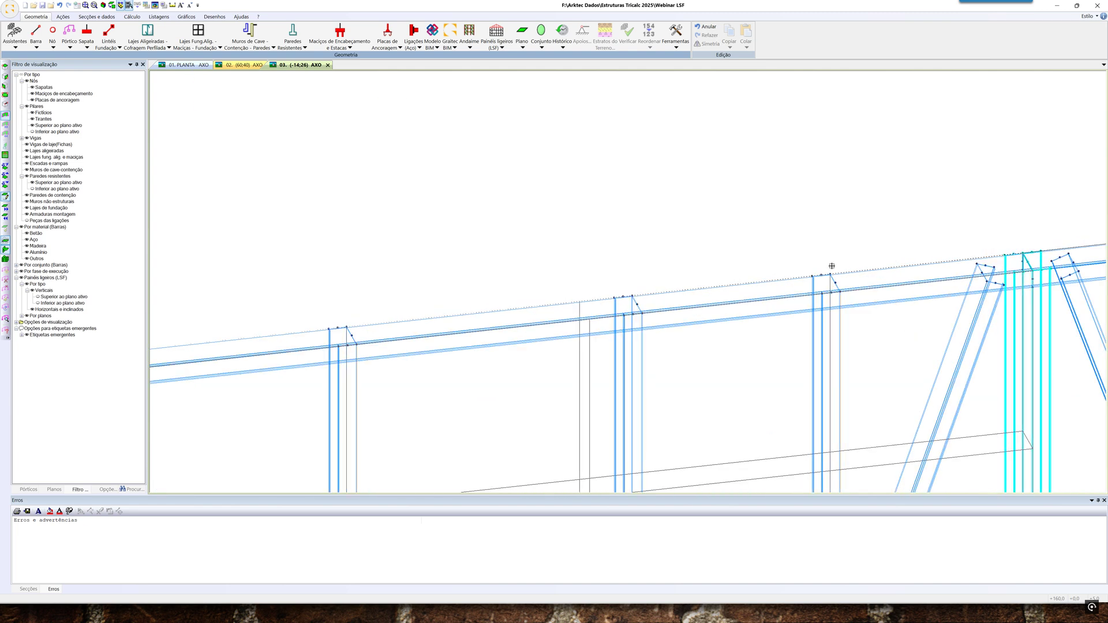
{"action": "left_click", "coordinate": [830, 274]}
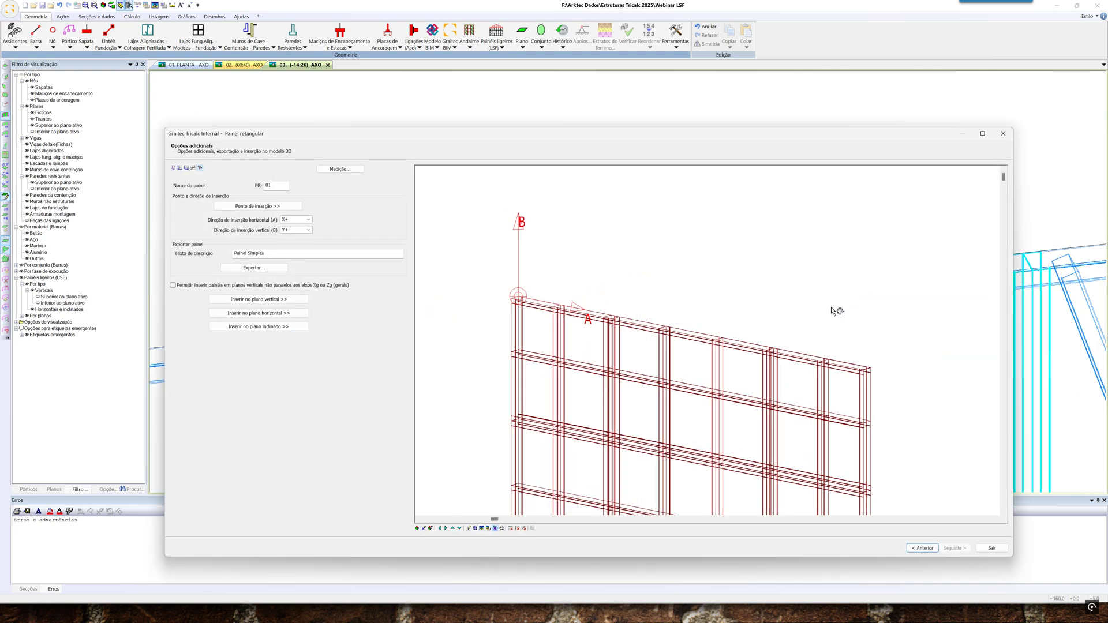
{"action": "left_click", "coordinate": [293, 313]}
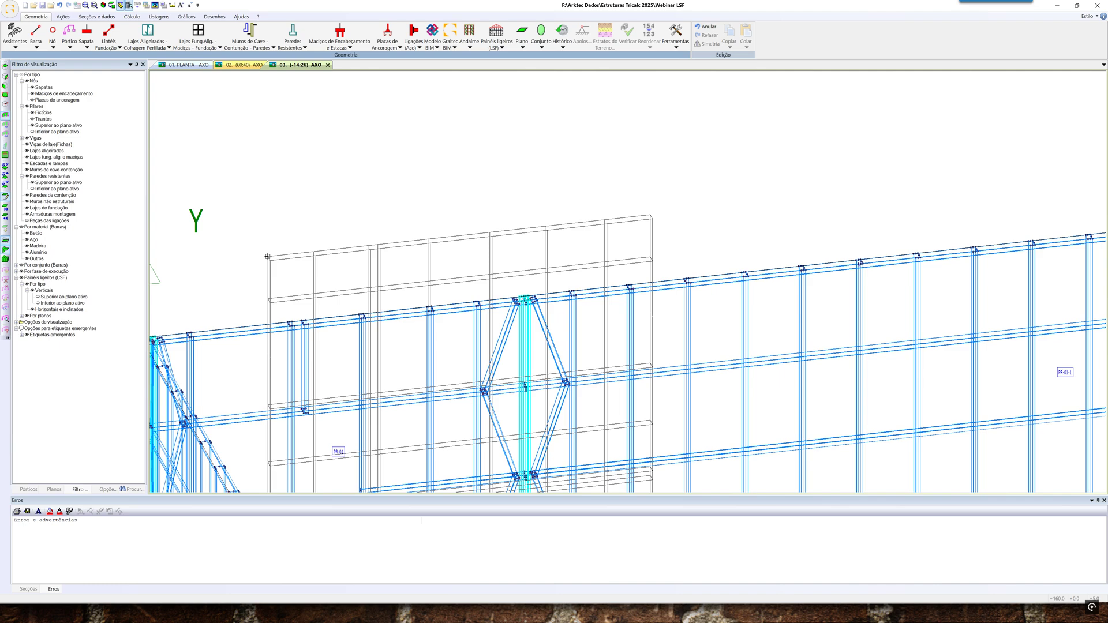
{"action": "scroll", "coordinate": [247, 266], "scroll_direction": "down", "scroll_amount": 3}
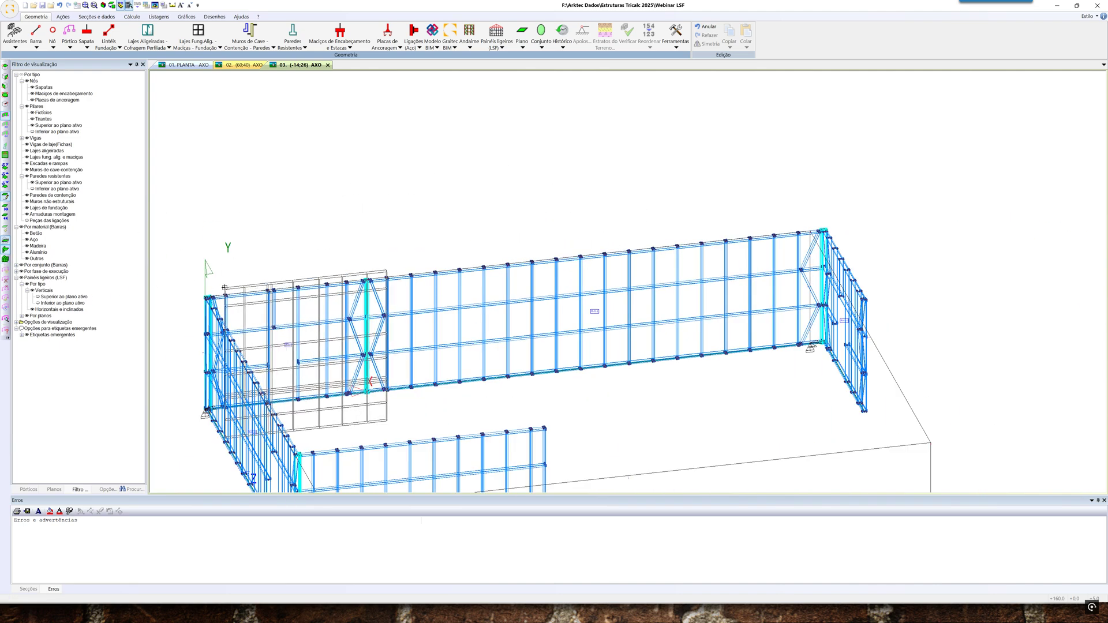
{"action": "scroll", "coordinate": [224, 287], "scroll_direction": "up", "scroll_amount": 5}
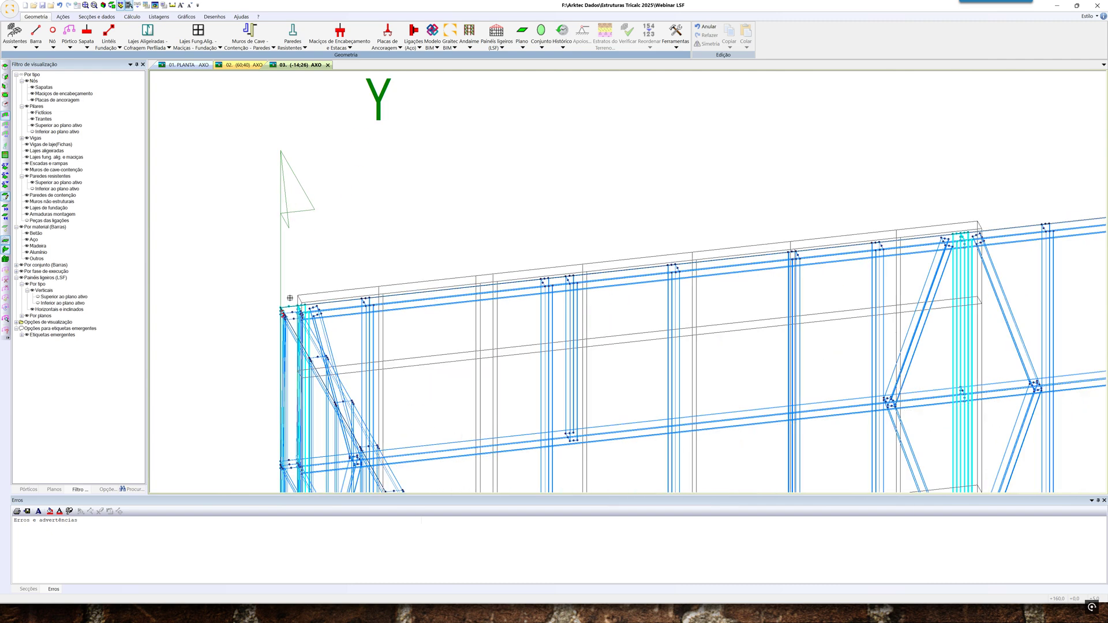
{"action": "scroll", "coordinate": [290, 297], "scroll_direction": "up", "scroll_amount": 4}
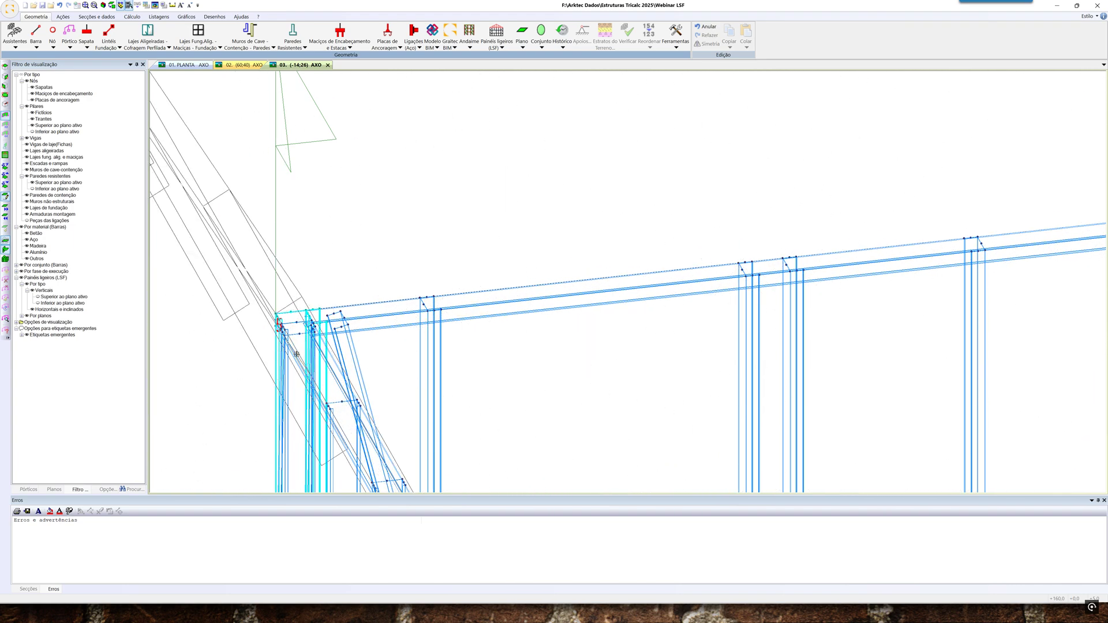
{"action": "key", "text": "Escape"}
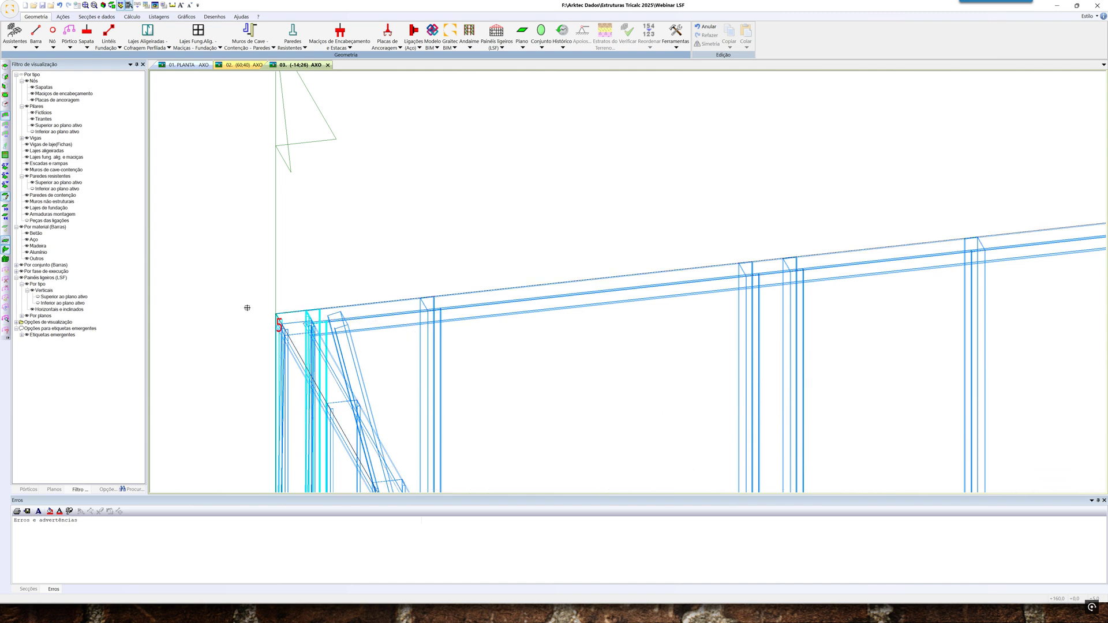
Move the panel's insertion point to the front-face corner of its upper left end
{"action": "left_click", "coordinate": [258, 206]}
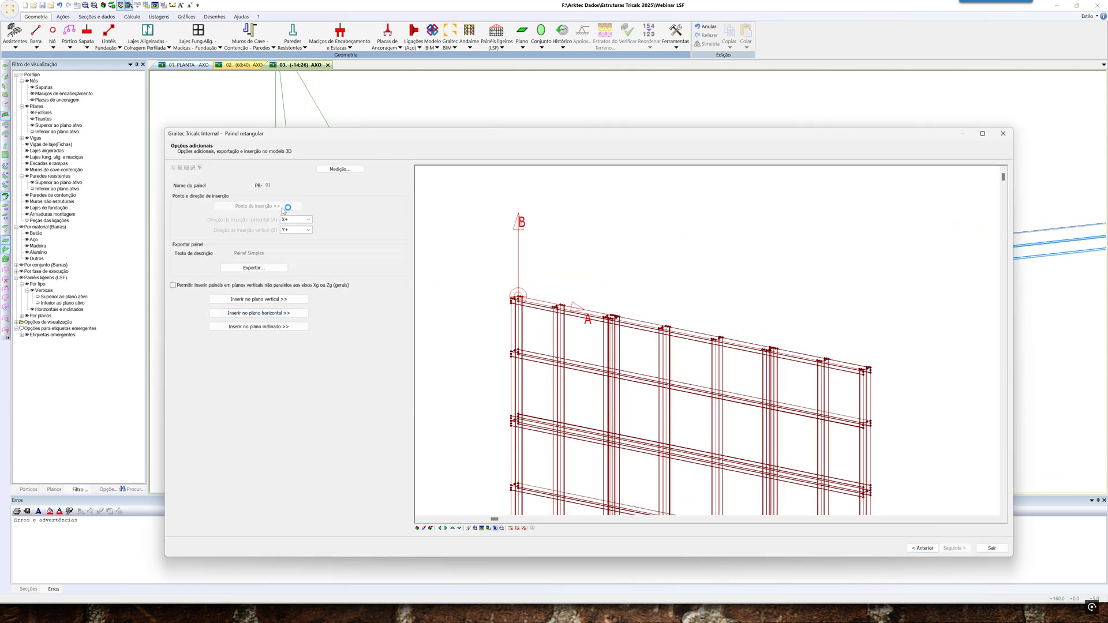
{"action": "scroll", "coordinate": [518, 298], "scroll_direction": "up", "scroll_amount": 4}
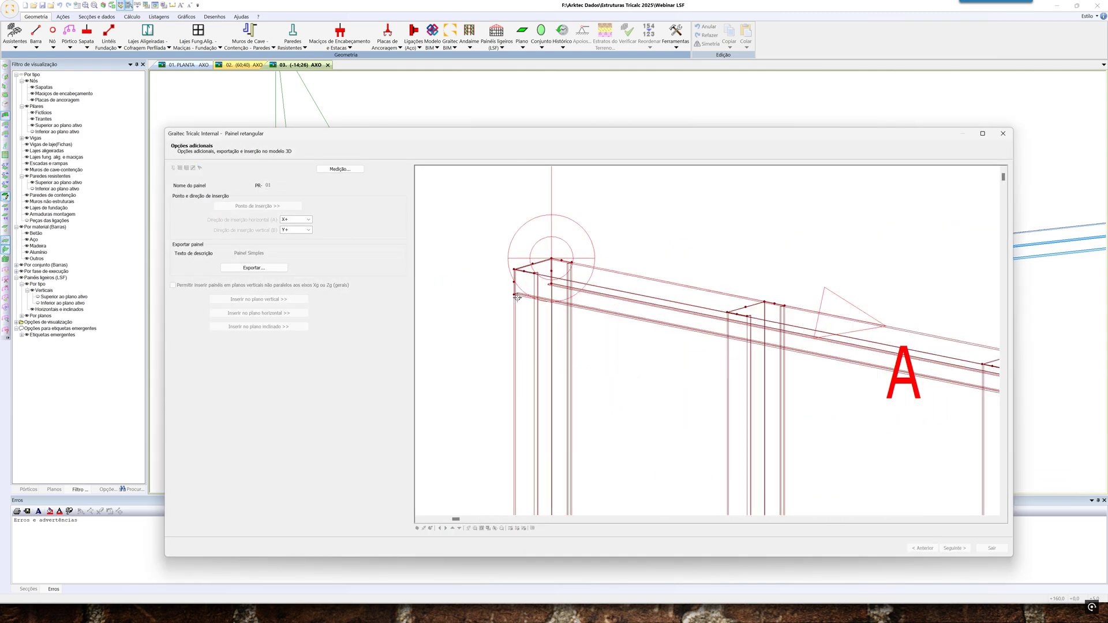
{"action": "left_click", "coordinate": [515, 268]}
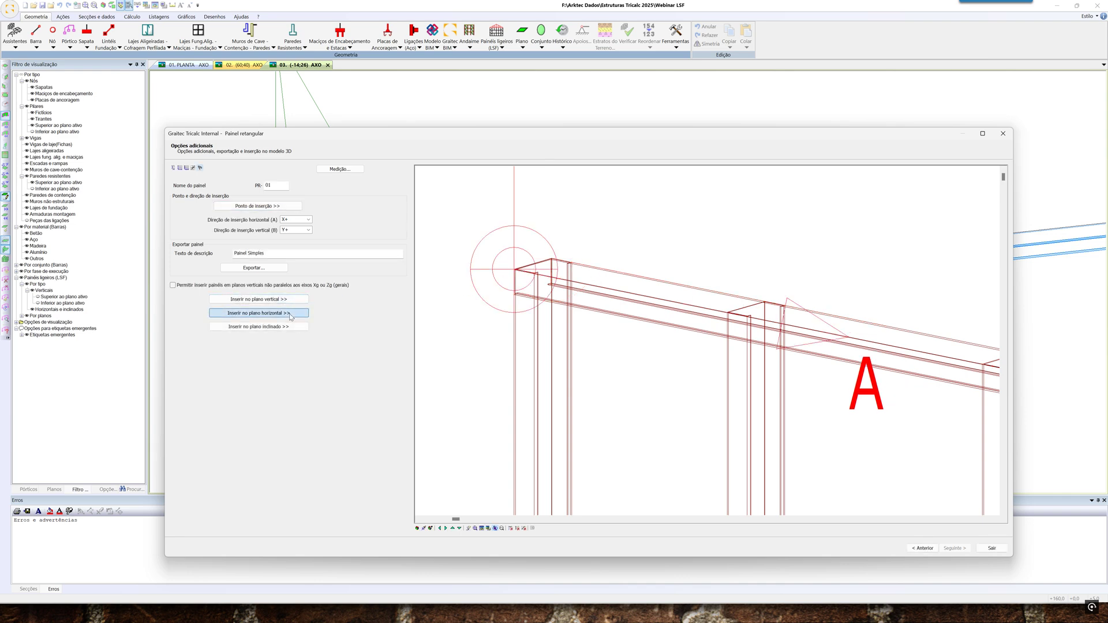
Insert the rectangular panel in the horizontal plane at the top corner of the walls and exit the panel definition
{"action": "left_click", "coordinate": [259, 313]}
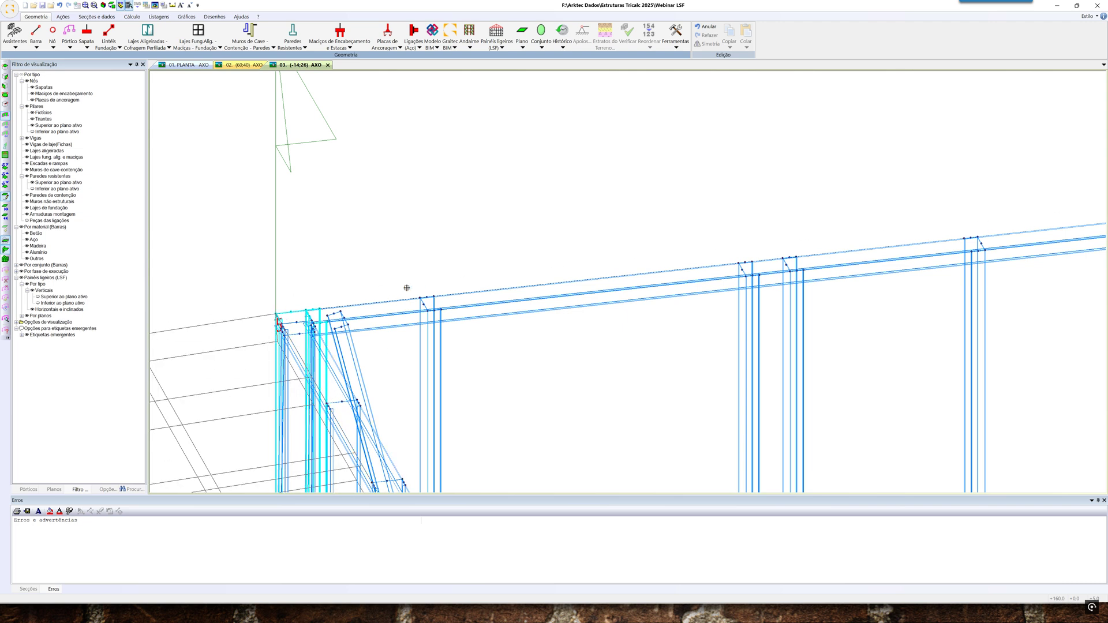
{"action": "left_click", "coordinate": [737, 263]}
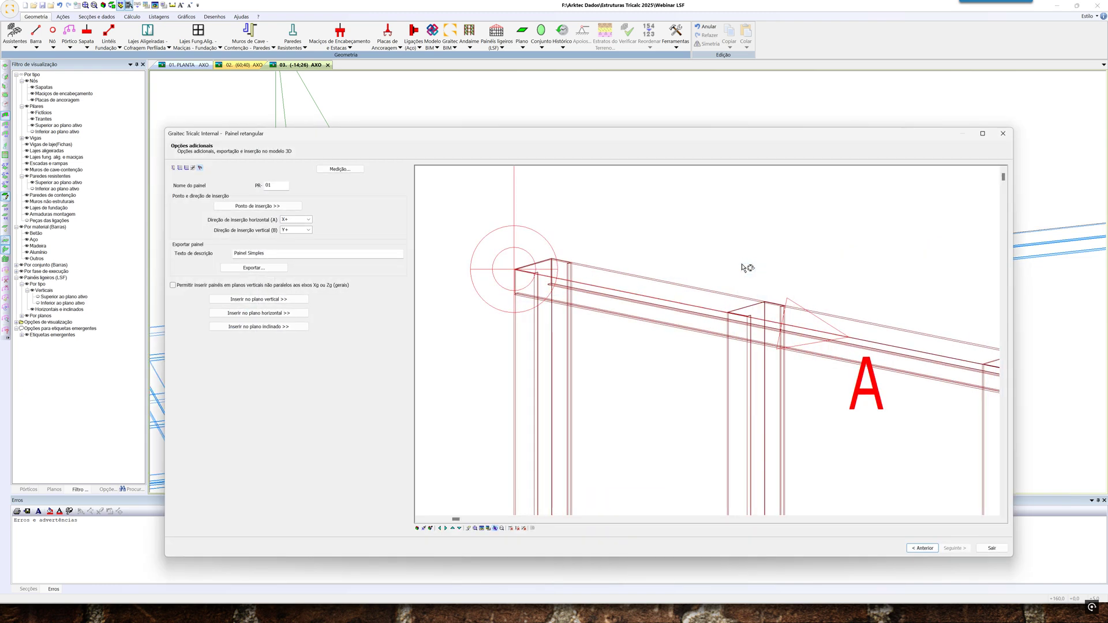
{"action": "left_click", "coordinate": [991, 548]}
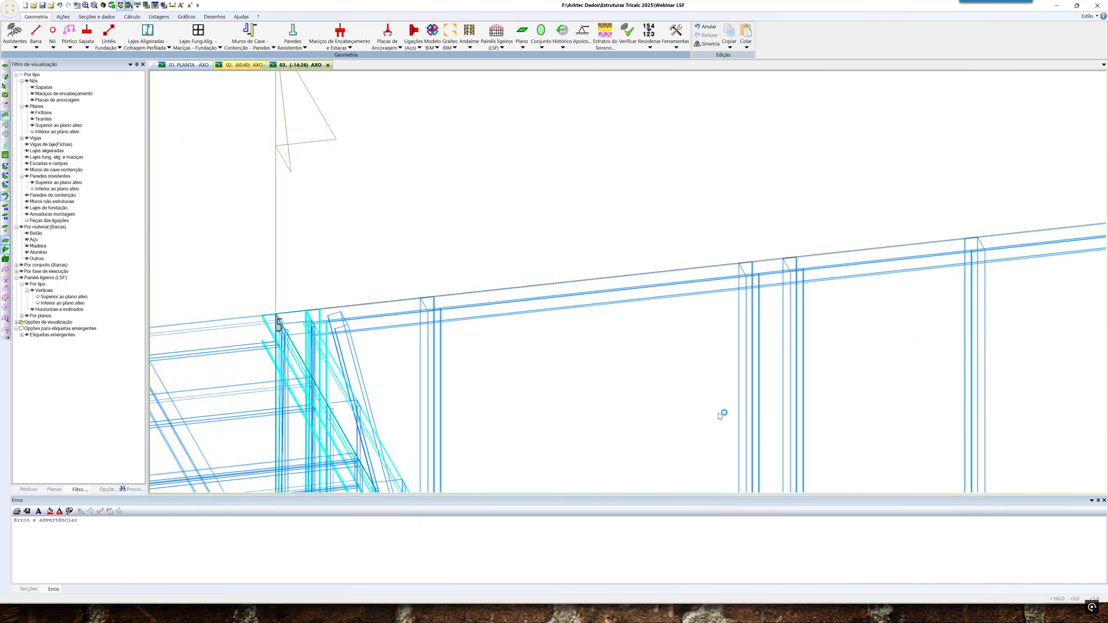
{"action": "scroll", "coordinate": [720, 413], "scroll_direction": "down", "scroll_amount": 2}
{"action": "scroll", "coordinate": [583, 366], "scroll_direction": "down", "scroll_amount": 2}
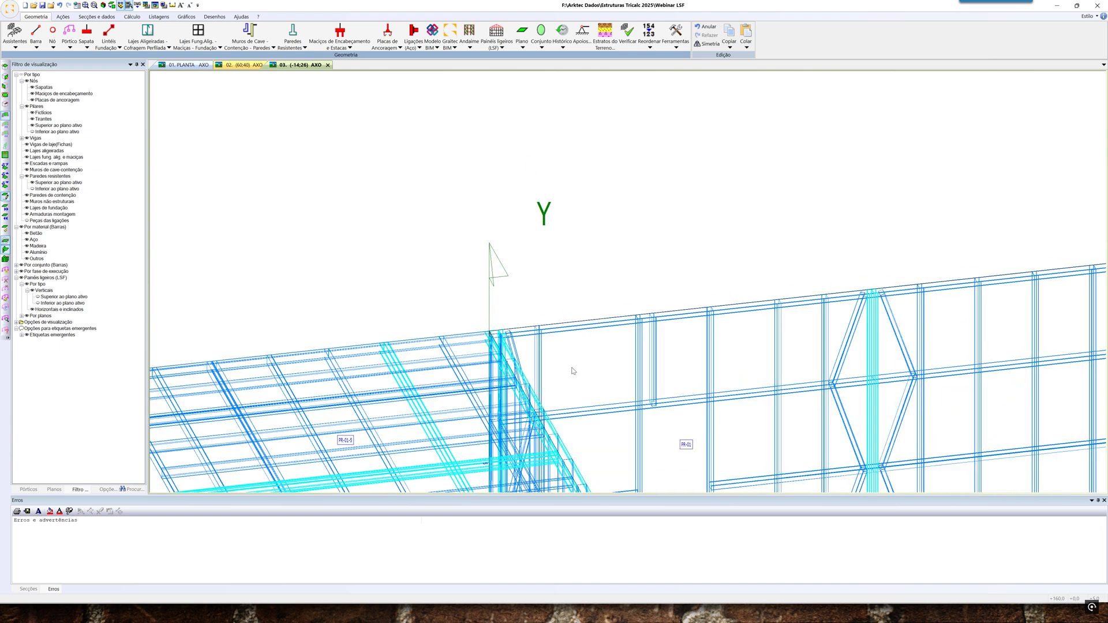
{"action": "scroll", "coordinate": [572, 370], "scroll_direction": "down", "scroll_amount": 2}
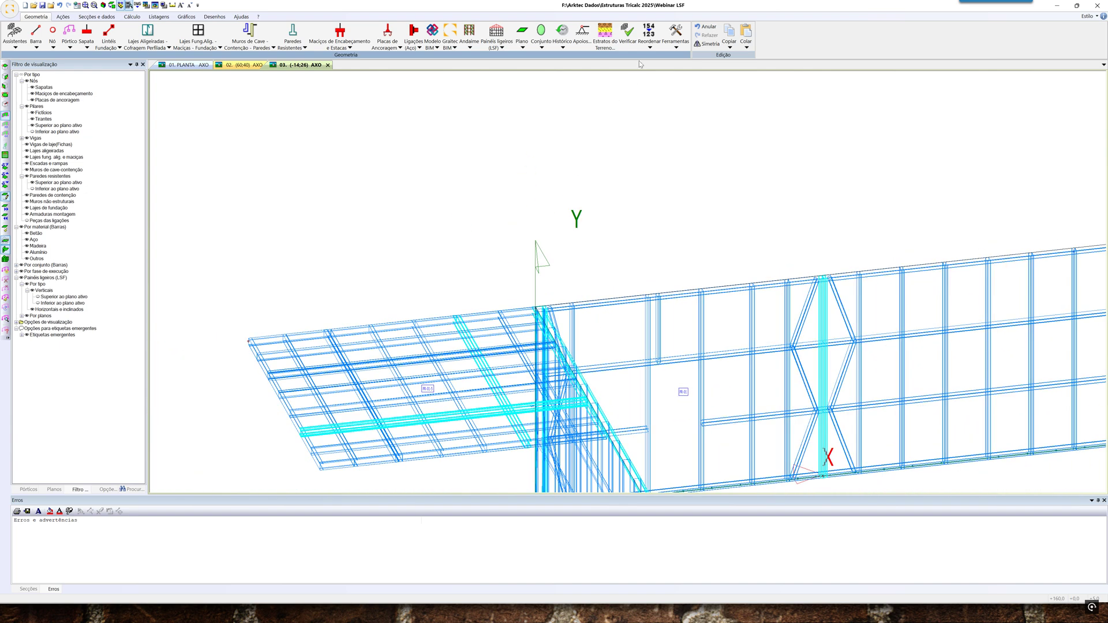
Move the horizontal panel from its free upper outer end so that its lower corner lands on the walls' top corner at node 5
{"action": "left_click", "coordinate": [497, 42]}
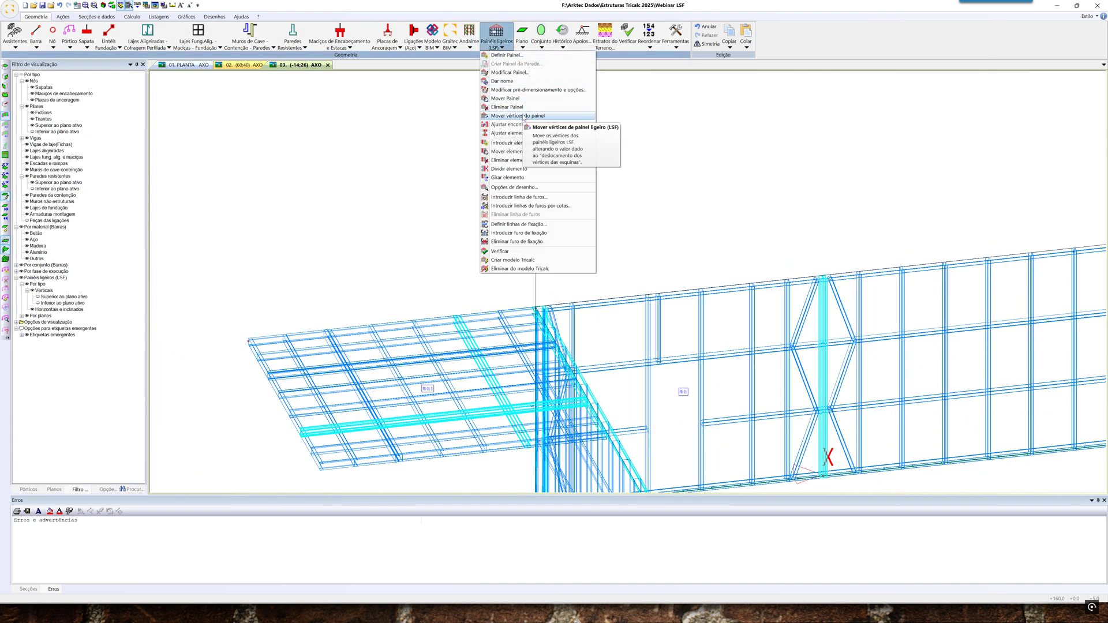
{"action": "left_click", "coordinate": [519, 99]}
{"action": "left_click", "coordinate": [516, 310]}
{"action": "scroll", "coordinate": [522, 312], "scroll_direction": "up", "scroll_amount": 5}
{"action": "scroll", "coordinate": [511, 312], "scroll_direction": "up", "scroll_amount": 5}
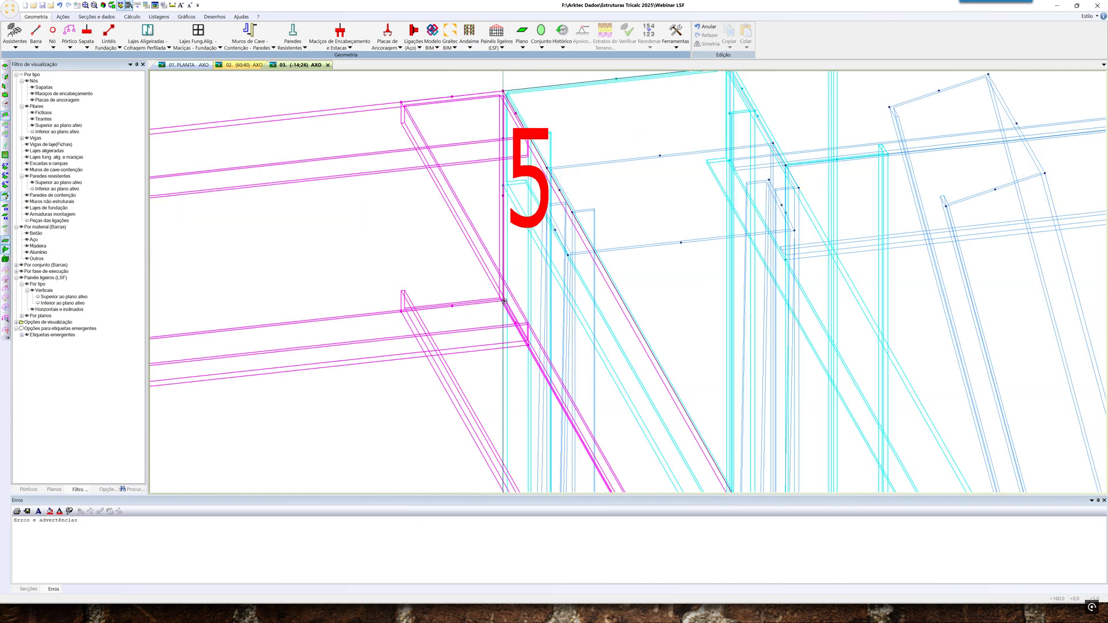
{"action": "scroll", "coordinate": [504, 300], "scroll_direction": "down", "scroll_amount": 5}
{"action": "scroll", "coordinate": [484, 327], "scroll_direction": "up", "scroll_amount": 3}
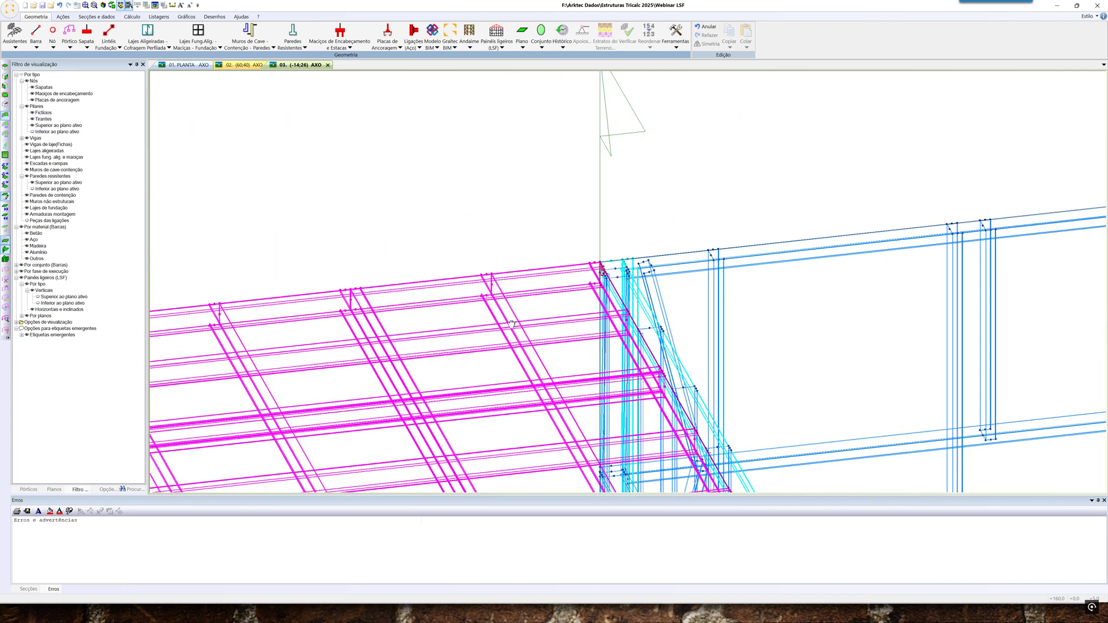
{"action": "mouse_move", "coordinate": [487, 324]}
{"action": "middle_mouse_down"}
{"action": "mouse_move", "coordinate": [690, 286]}
{"action": "mouse_move", "coordinate": [667, 296]}
{"action": "middle_mouse_up"}
{"action": "scroll", "coordinate": [300, 271], "scroll_direction": "up", "scroll_amount": 3}
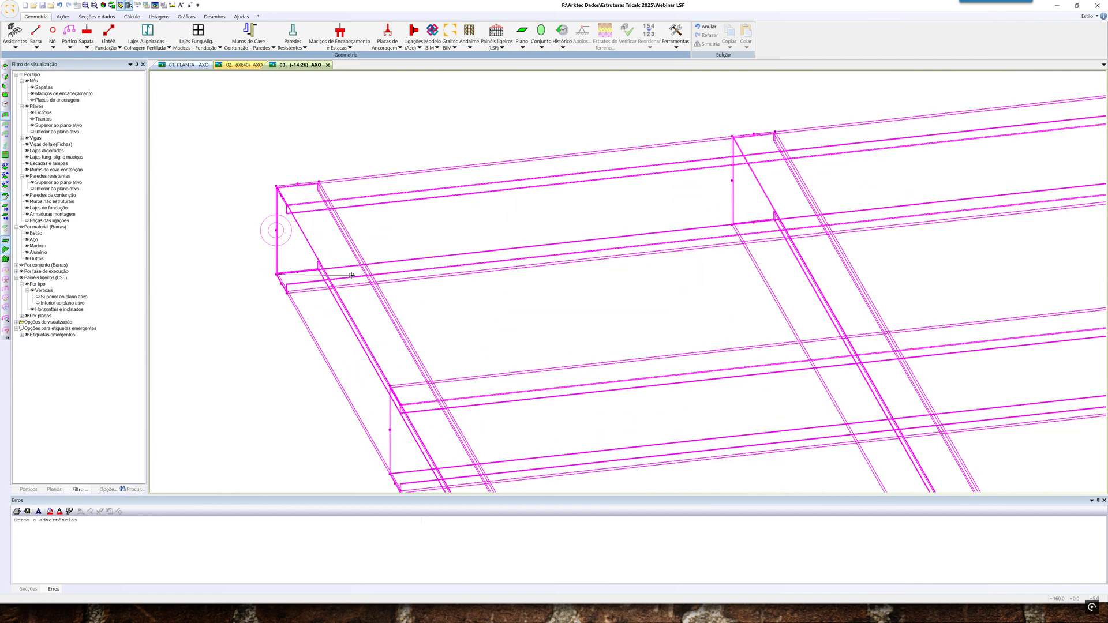
{"action": "scroll", "coordinate": [392, 280], "scroll_direction": "down", "scroll_amount": 4}
{"action": "middle_click_drag", "start_coordinate": [615, 284], "coordinate": [556, 310]}
{"action": "scroll", "coordinate": [668, 296], "scroll_direction": "up", "scroll_amount": 7}
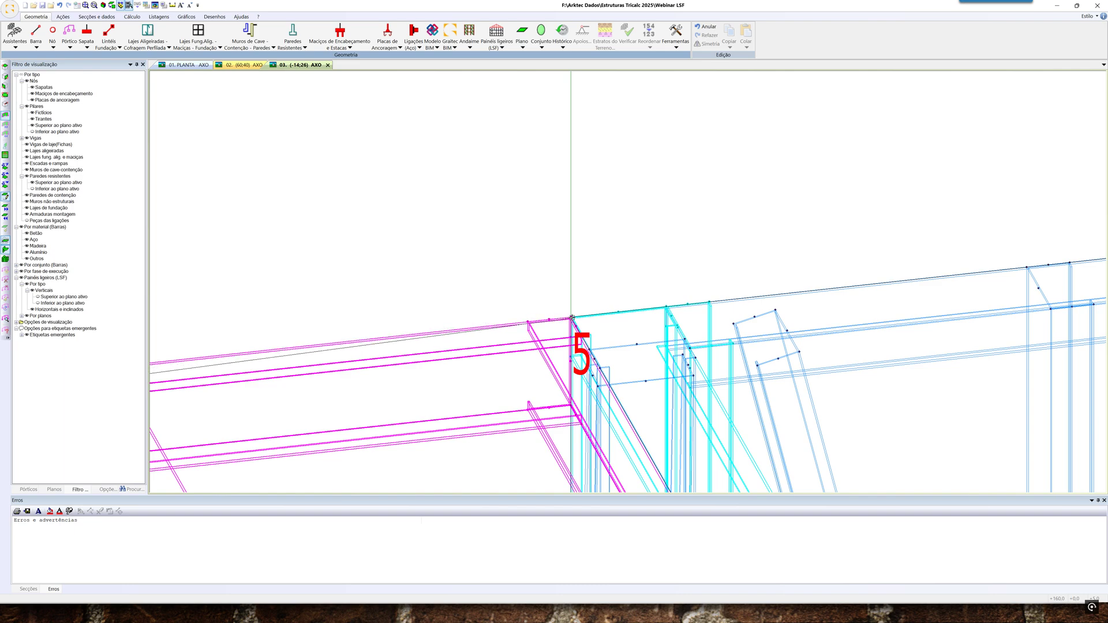
{"action": "left_click", "coordinate": [572, 318]}
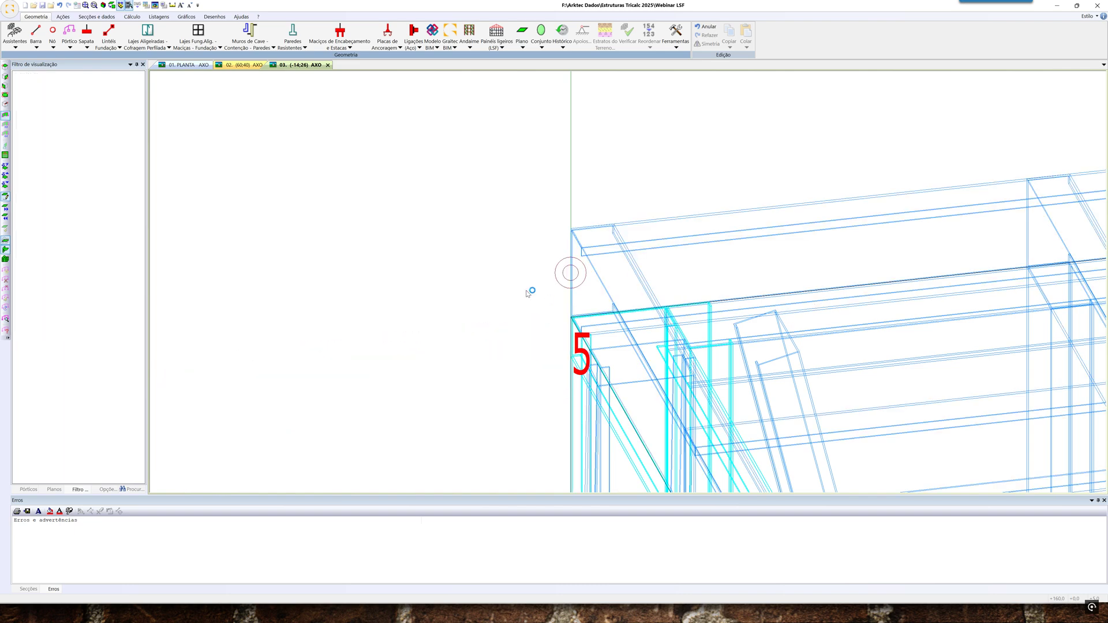
Examine how the moved horizontal panel meets the supporting walls and lines up with their studs from several viewpoints
{"action": "scroll", "coordinate": [529, 293], "scroll_direction": "down", "scroll_amount": 5}
{"action": "middle_click_drag", "start_coordinate": [778, 397], "coordinate": [641, 278], "text": "shift"}
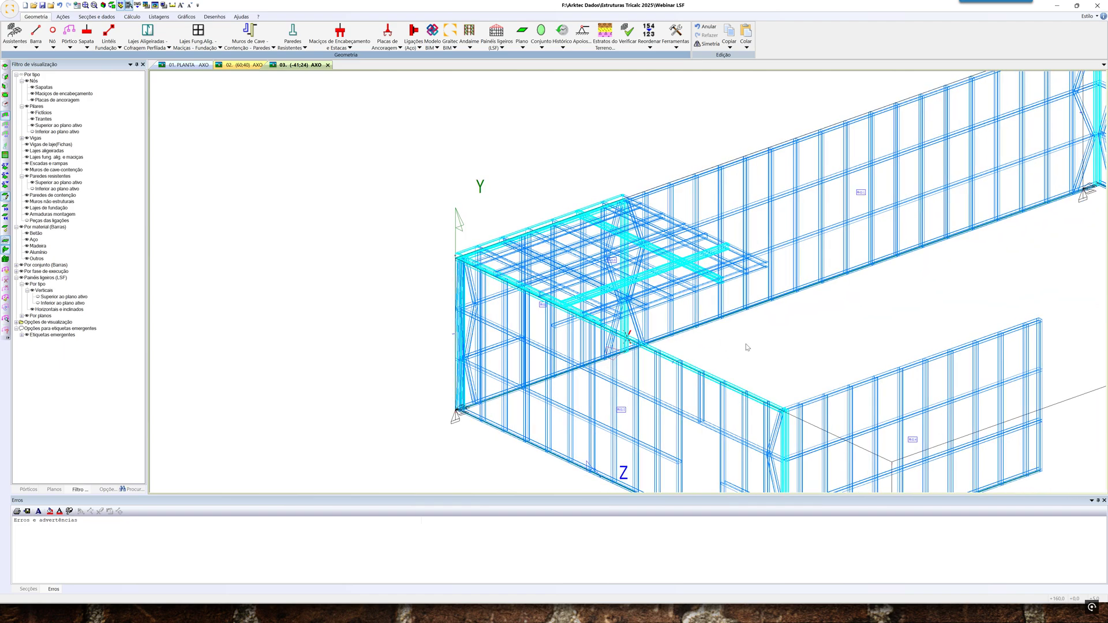
{"action": "mouse_move", "coordinate": [684, 327]}
{"action": "middle_mouse_down"}
{"action": "mouse_move", "coordinate": [666, 336]}
{"action": "mouse_move", "coordinate": [680, 333]}
{"action": "middle_mouse_up"}
{"action": "middle_click_drag", "start_coordinate": [617, 356], "coordinate": [705, 245]}
{"action": "middle_click_drag", "start_coordinate": [613, 347], "coordinate": [661, 316]}
{"action": "middle_click_drag", "start_coordinate": [596, 341], "coordinate": [603, 342], "text": "shift"}
{"action": "scroll", "coordinate": [579, 340], "scroll_direction": "up", "scroll_amount": 3}
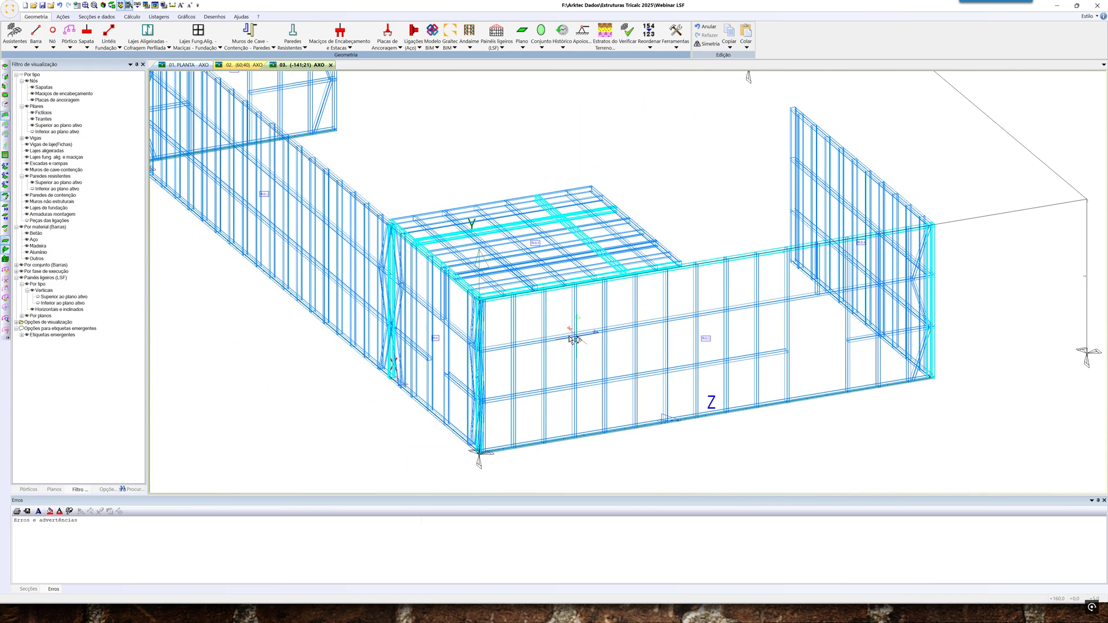
{"action": "scroll", "coordinate": [563, 301], "scroll_direction": "up", "scroll_amount": 2}
{"action": "middle_click_drag", "start_coordinate": [554, 311], "coordinate": [531, 310]}
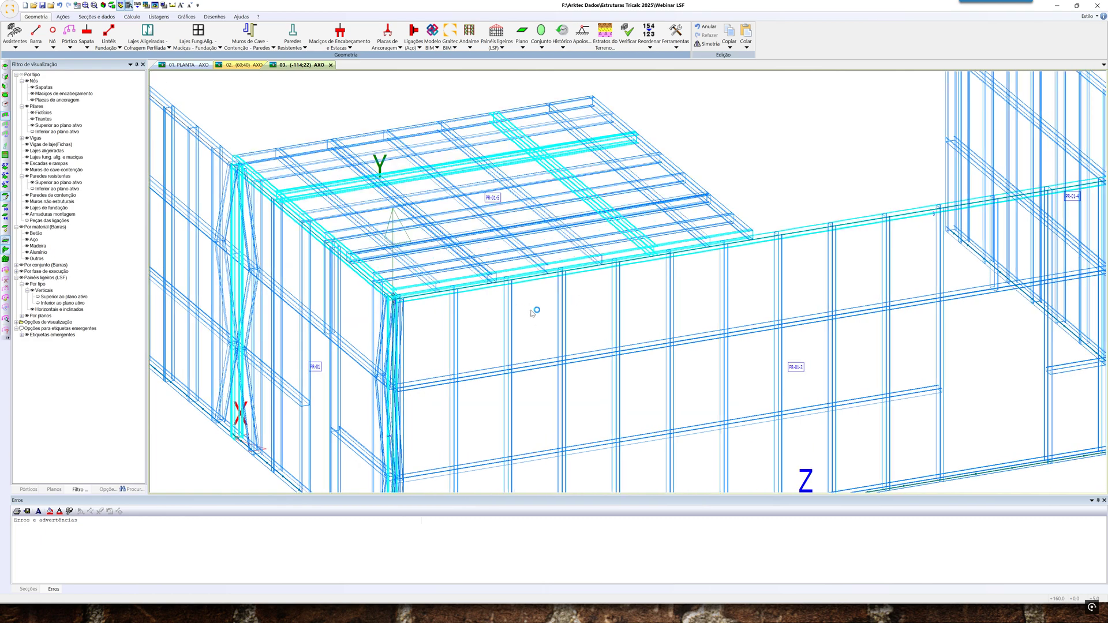
{"action": "scroll", "coordinate": [543, 324], "scroll_direction": "up", "scroll_amount": 1}
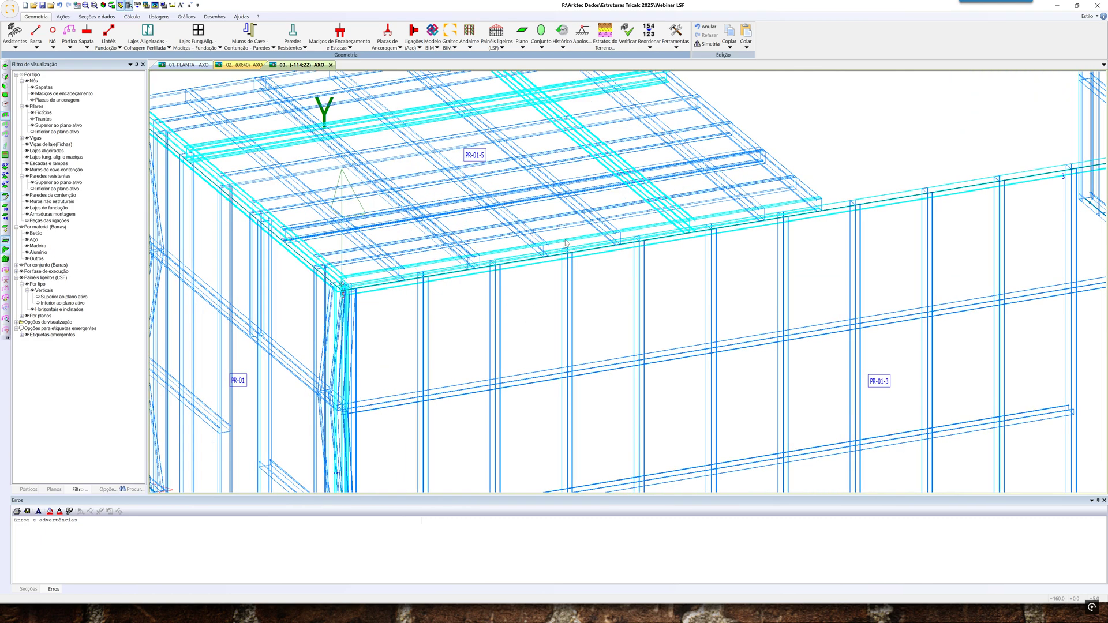
{"action": "middle_click_drag", "start_coordinate": [550, 294], "coordinate": [548, 294], "text": "shift"}
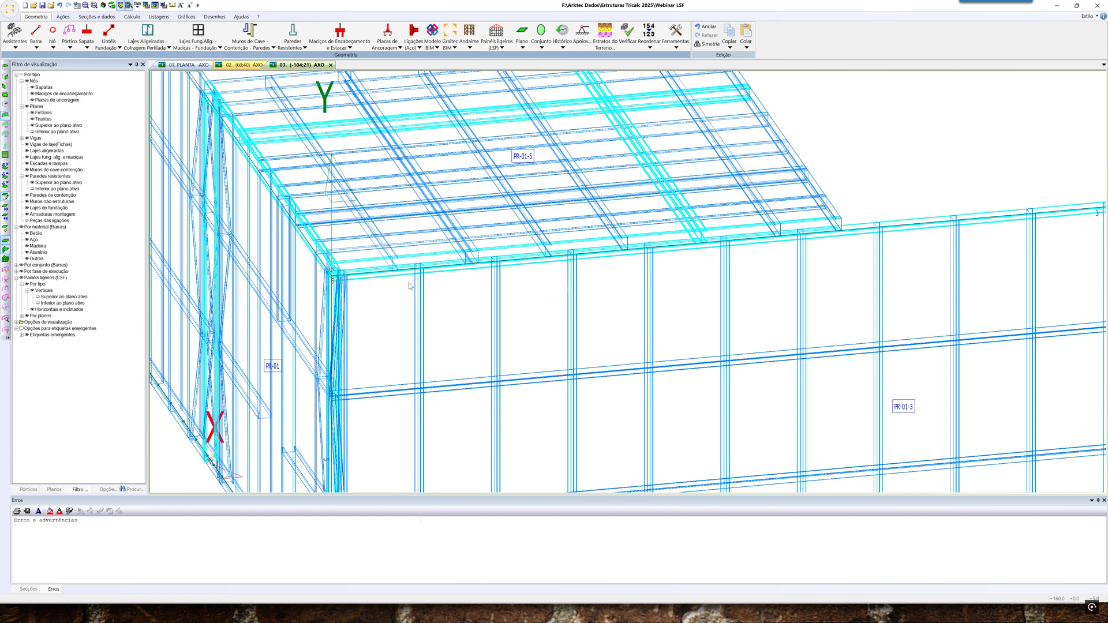
{"action": "middle_click_drag", "start_coordinate": [415, 299], "coordinate": [418, 301], "text": "shift"}
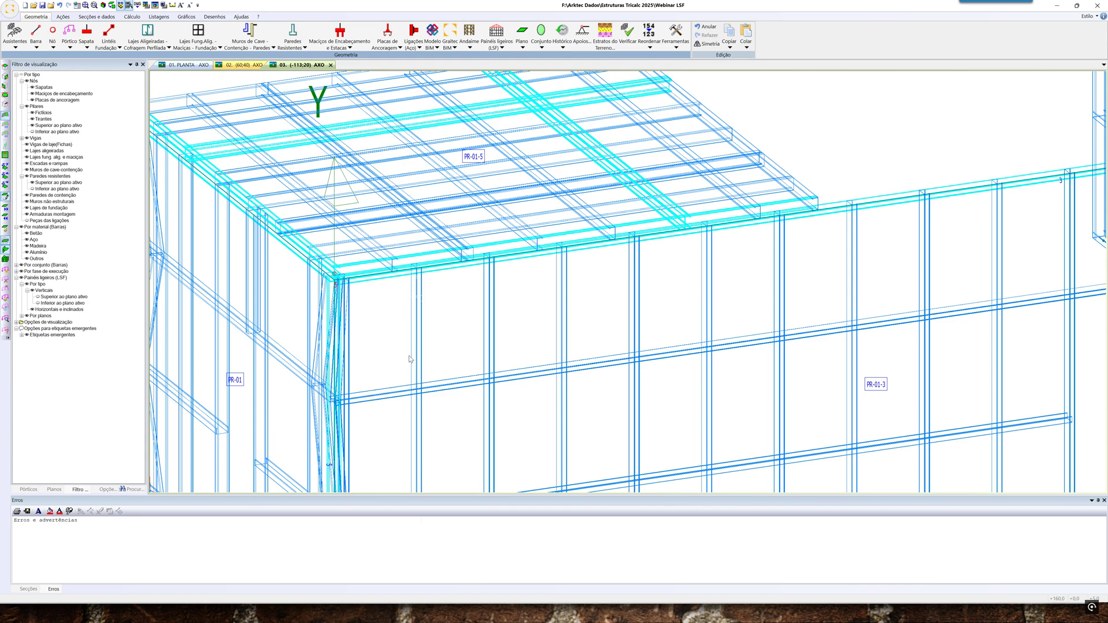
{"action": "scroll", "coordinate": [410, 359], "scroll_direction": "down", "scroll_amount": 3}
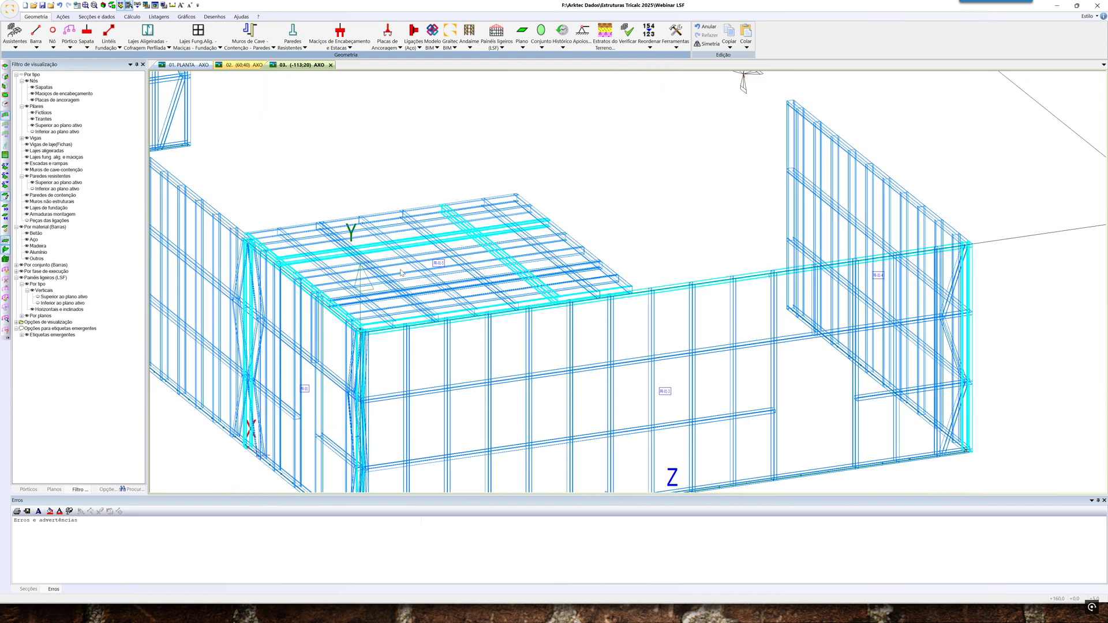
Try to adjust wall panel PR-01-3 to the horizontal panel's elements with all four adjustment options enabled
{"action": "left_click", "coordinate": [496, 45]}
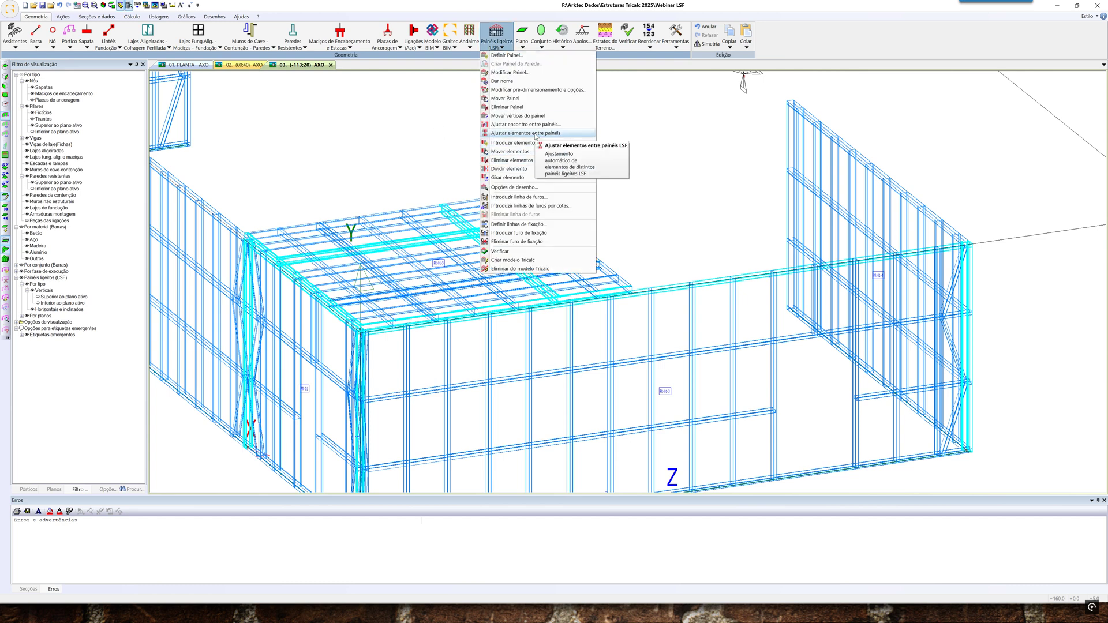
{"action": "left_click", "coordinate": [537, 135]}
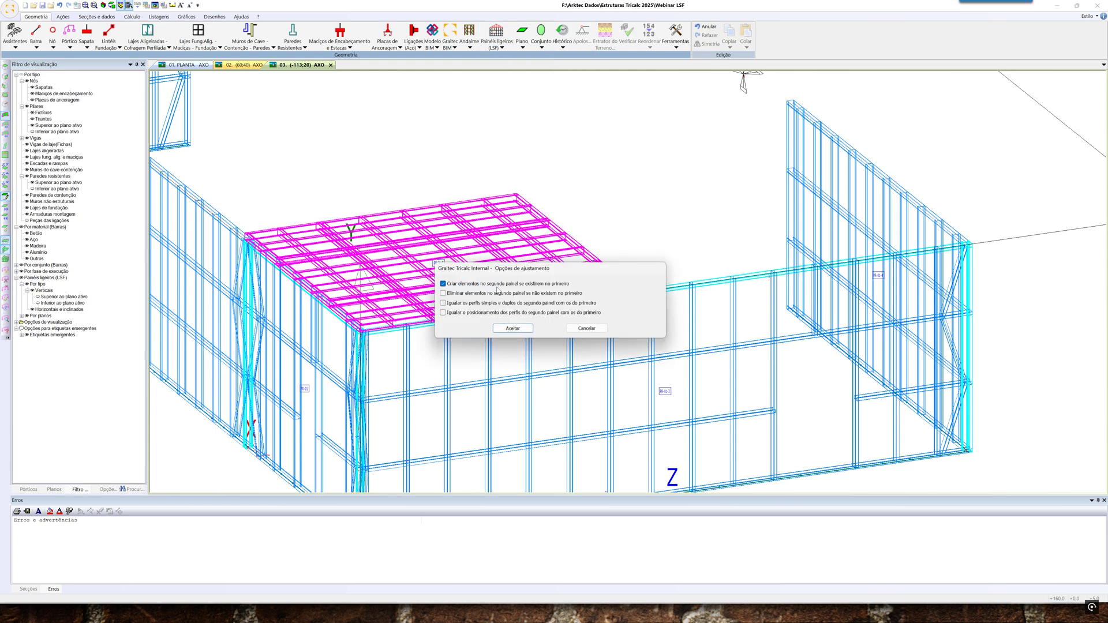
{"action": "left_click_drag", "start_coordinate": [547, 270], "coordinate": [525, 384]}
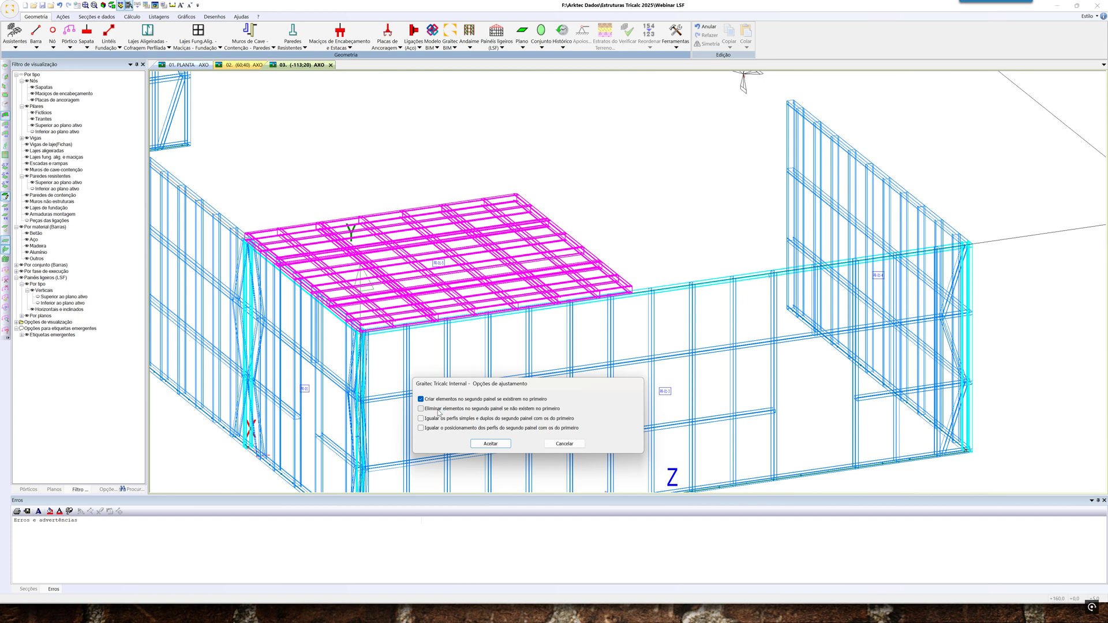
{"action": "left_click", "coordinate": [462, 410]}
{"action": "left_click", "coordinate": [477, 421]}
{"action": "left_click", "coordinate": [490, 443]}
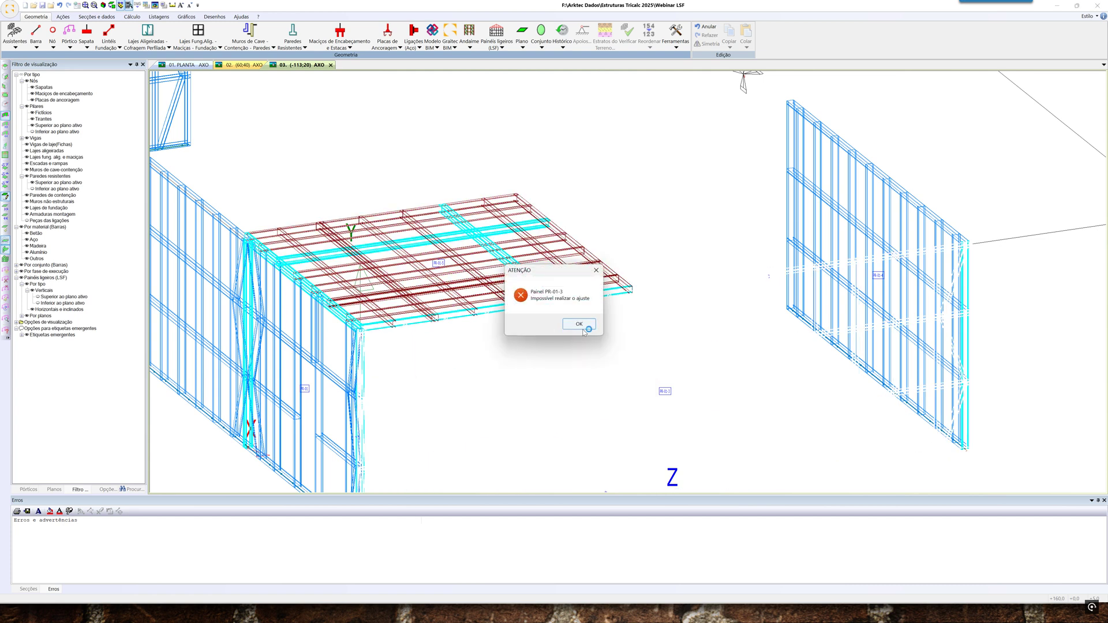
{"action": "left_click", "coordinate": [580, 327]}
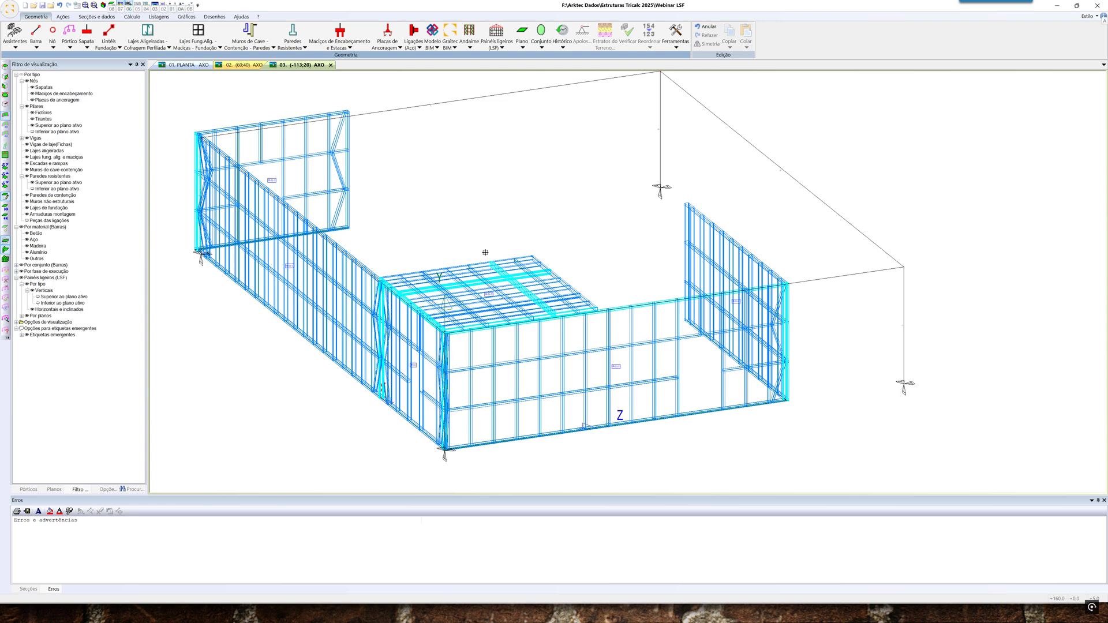
Try the adjustment of wall panel PR-01-3 to the horizontal panel with the profile positioning option disabled
{"action": "left_click", "coordinate": [496, 296]}
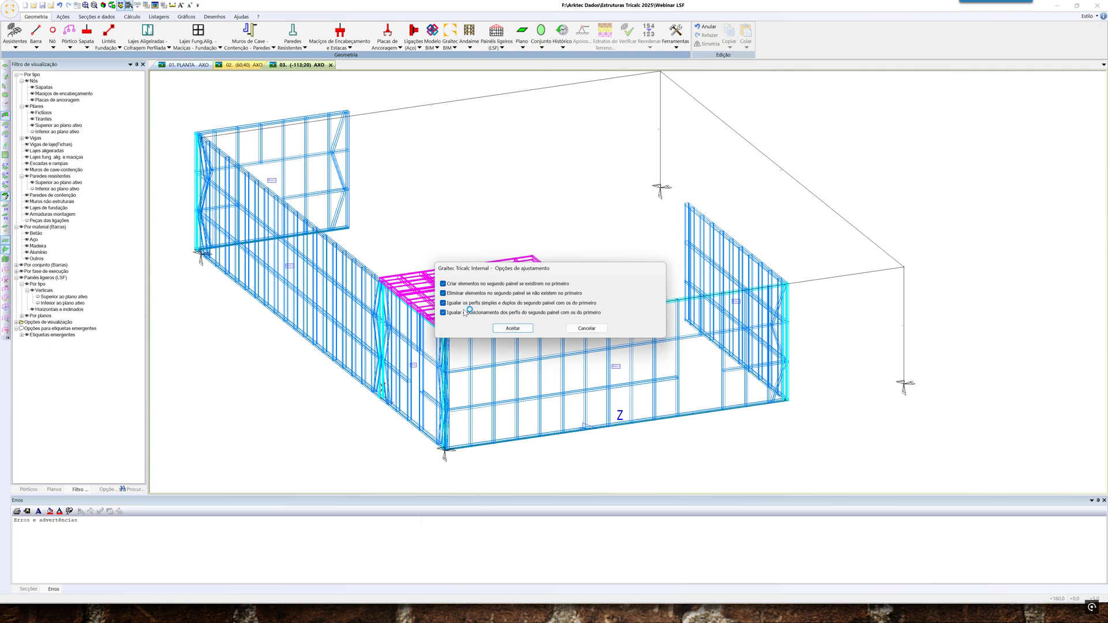
{"action": "left_click", "coordinate": [468, 315]}
{"action": "left_click", "coordinate": [506, 327]}
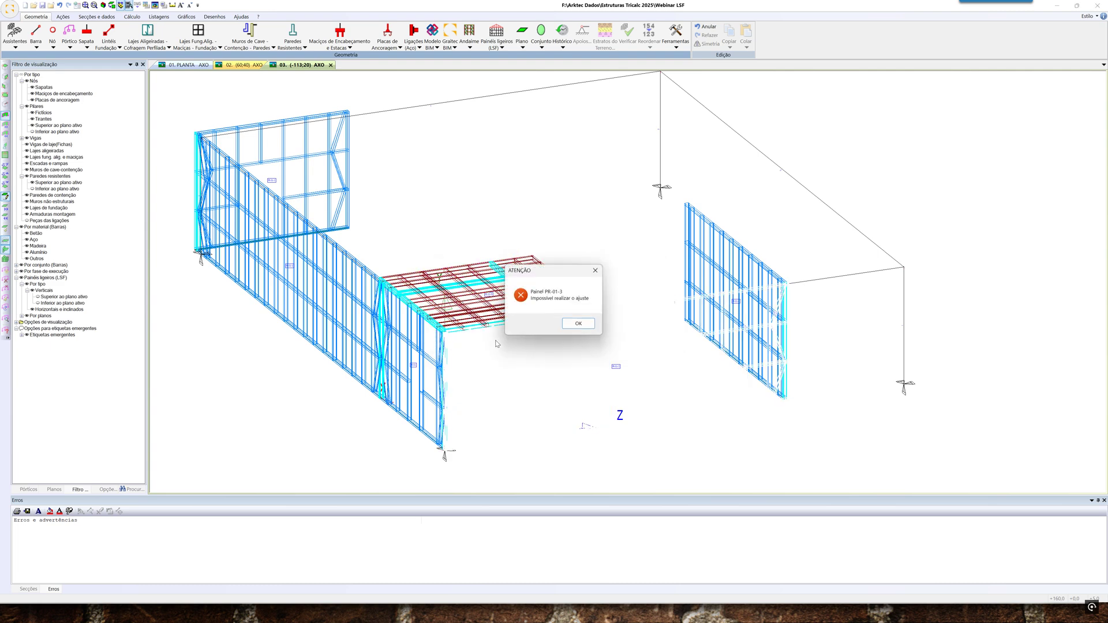
{"action": "left_click", "coordinate": [563, 327]}
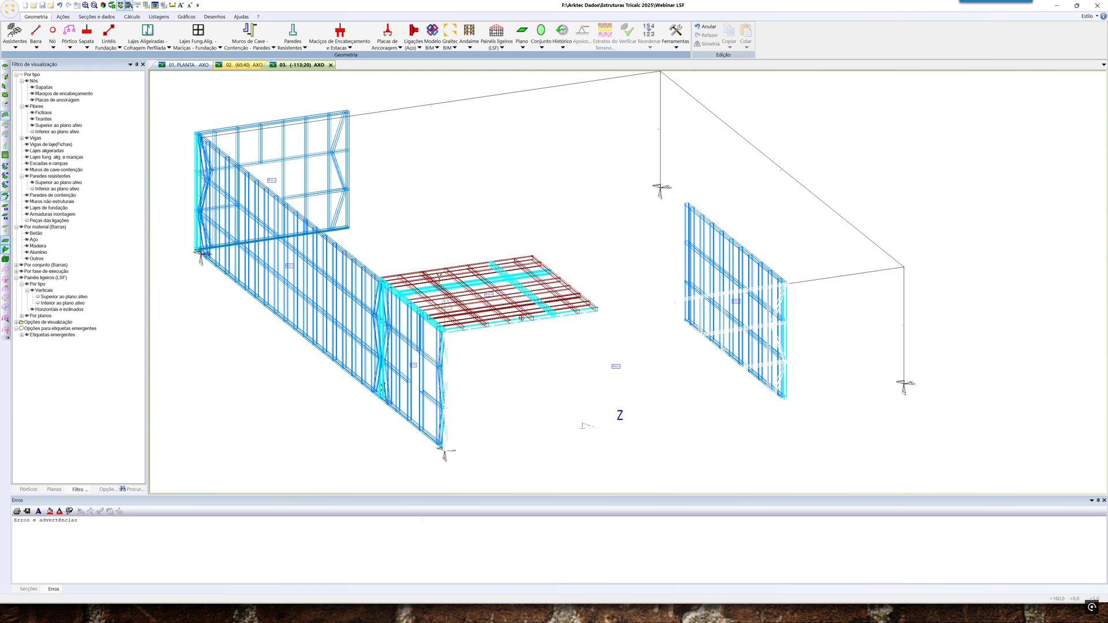
{"action": "scroll", "coordinate": [522, 317], "scroll_direction": "up", "scroll_amount": 1}
{"action": "key", "text": "Escape"}
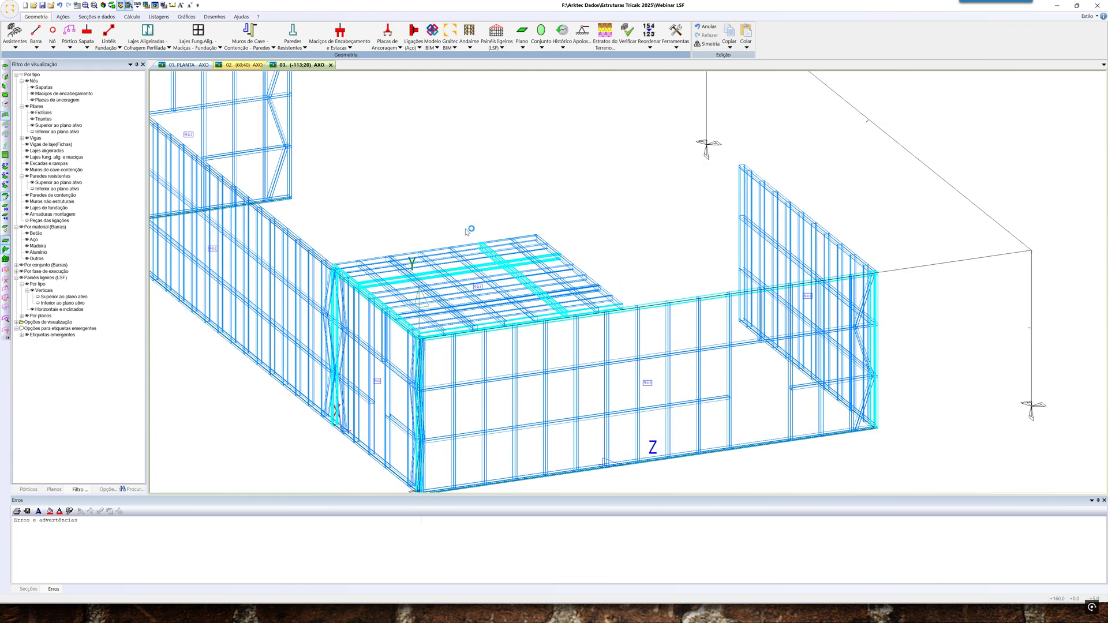
Retry adjusting wall panel PR-01-3 to the horizontal panel with element creation, element elimination and single/double profile matching enabled
{"action": "right_click", "coordinate": [466, 228]}
{"action": "key", "text": "Escape"}
{"action": "right_click", "coordinate": [464, 236]}
{"action": "left_click", "coordinate": [469, 245]}
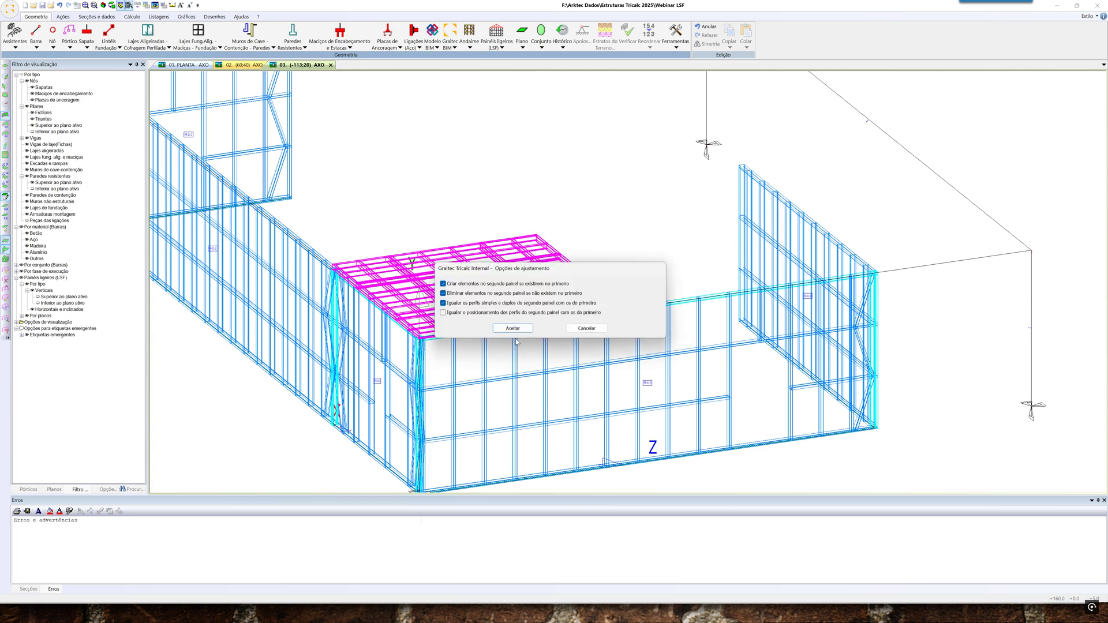
{"action": "left_click", "coordinate": [515, 329]}
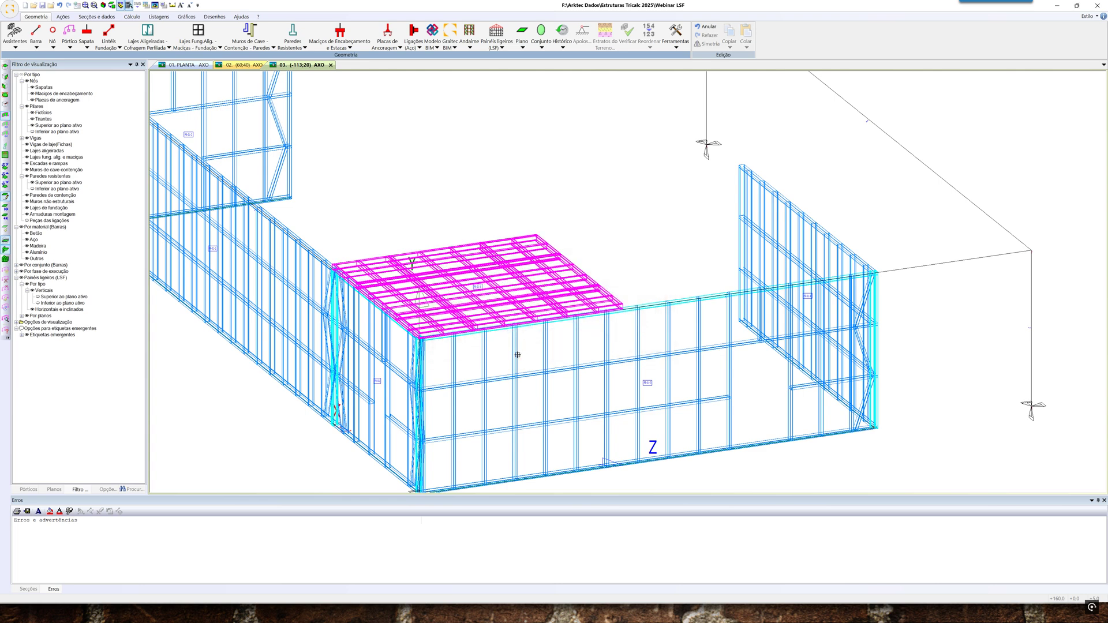
{"action": "left_click", "coordinate": [579, 324]}
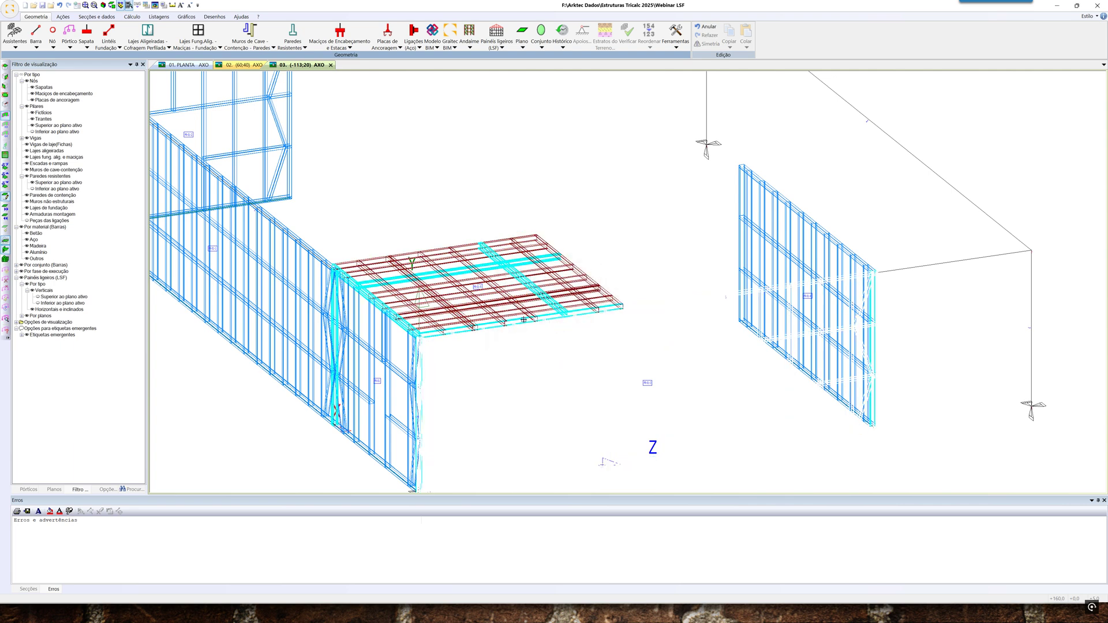
{"action": "scroll", "coordinate": [523, 319], "scroll_direction": "up", "scroll_amount": 3}
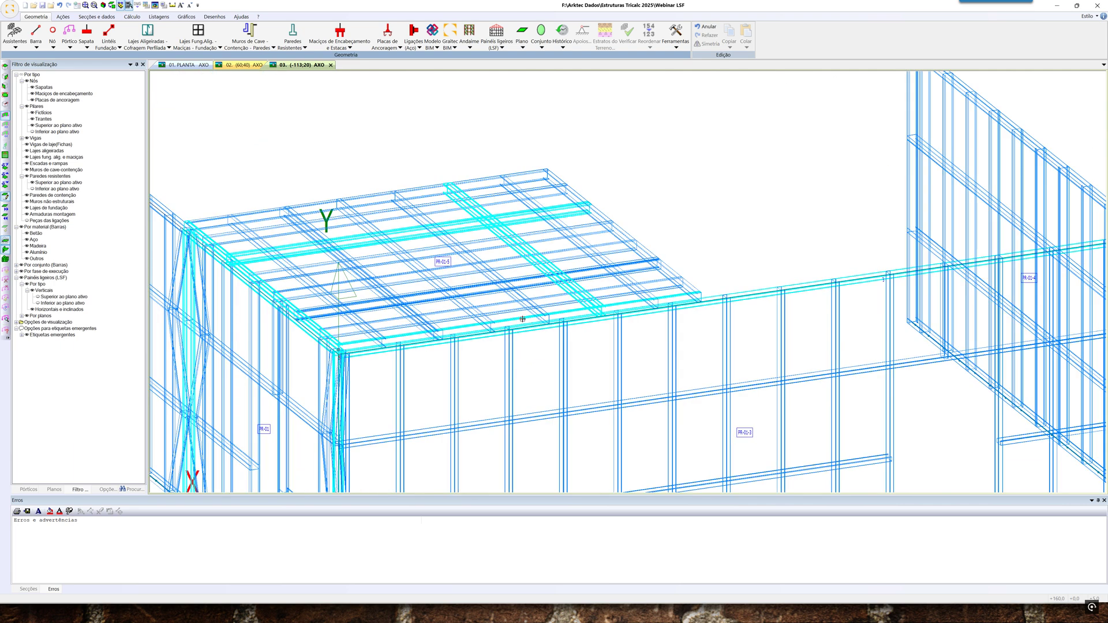
{"action": "scroll", "coordinate": [522, 319], "scroll_direction": "down", "scroll_amount": 2}
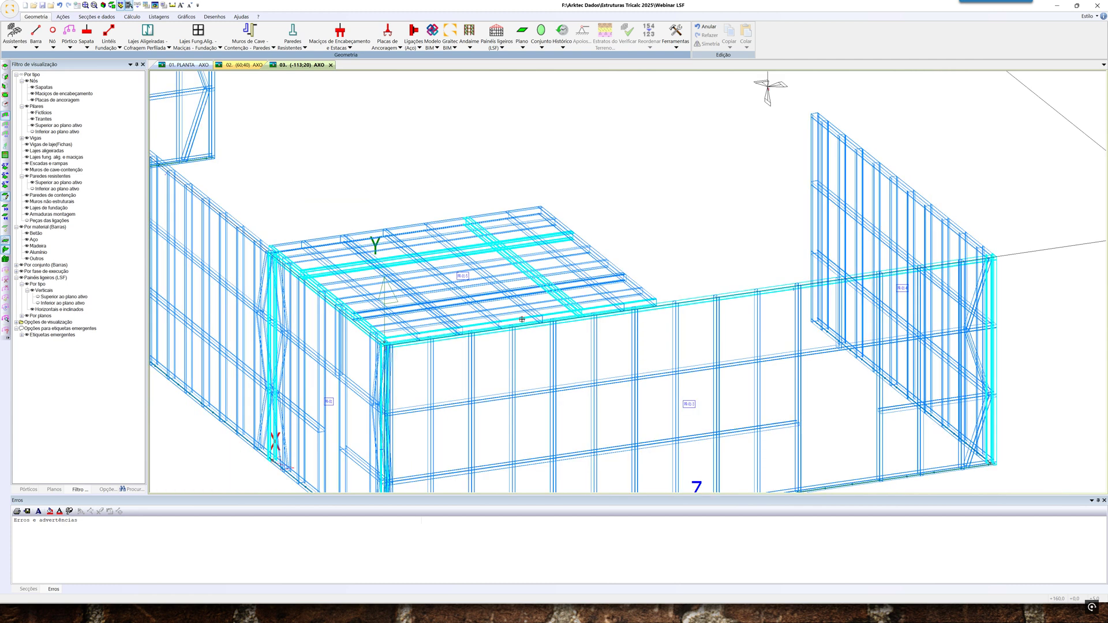
Try adjusting wall panel PR-01-3 to the horizontal panel with only element creation and single/double profile matching enabled
{"action": "left_click", "coordinate": [489, 310]}
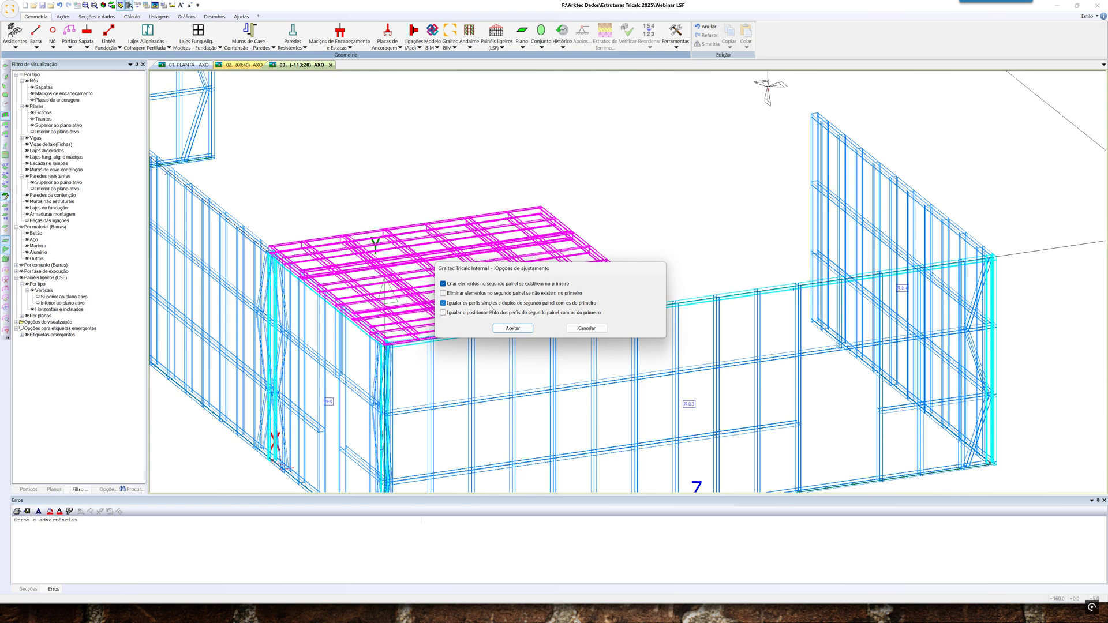
{"action": "left_click", "coordinate": [512, 328]}
{"action": "left_click", "coordinate": [514, 352]}
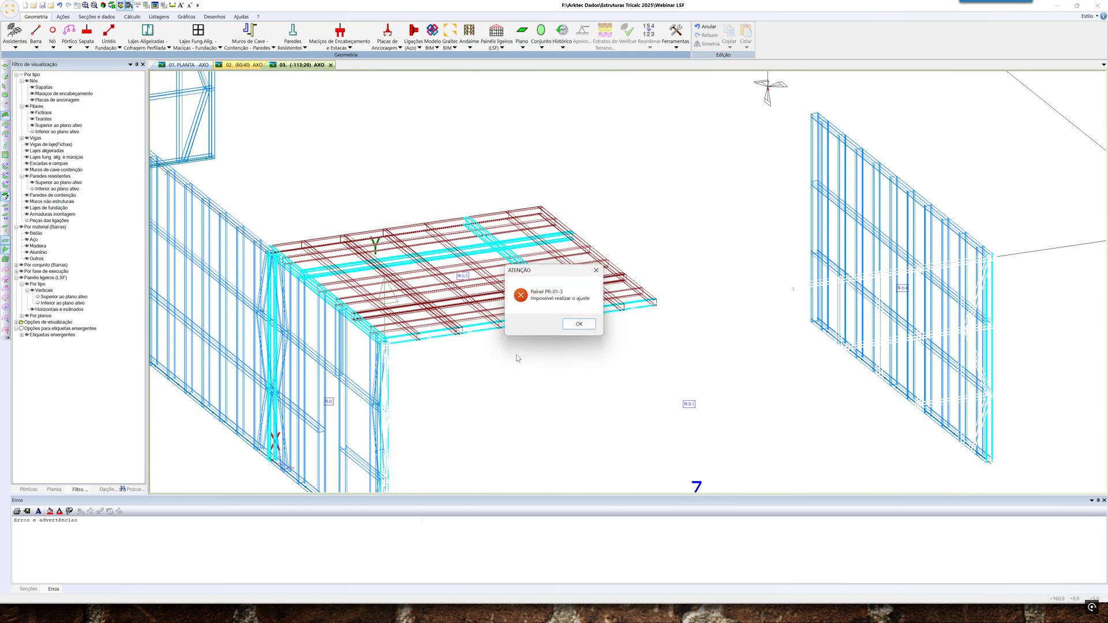
{"action": "left_click", "coordinate": [578, 324]}
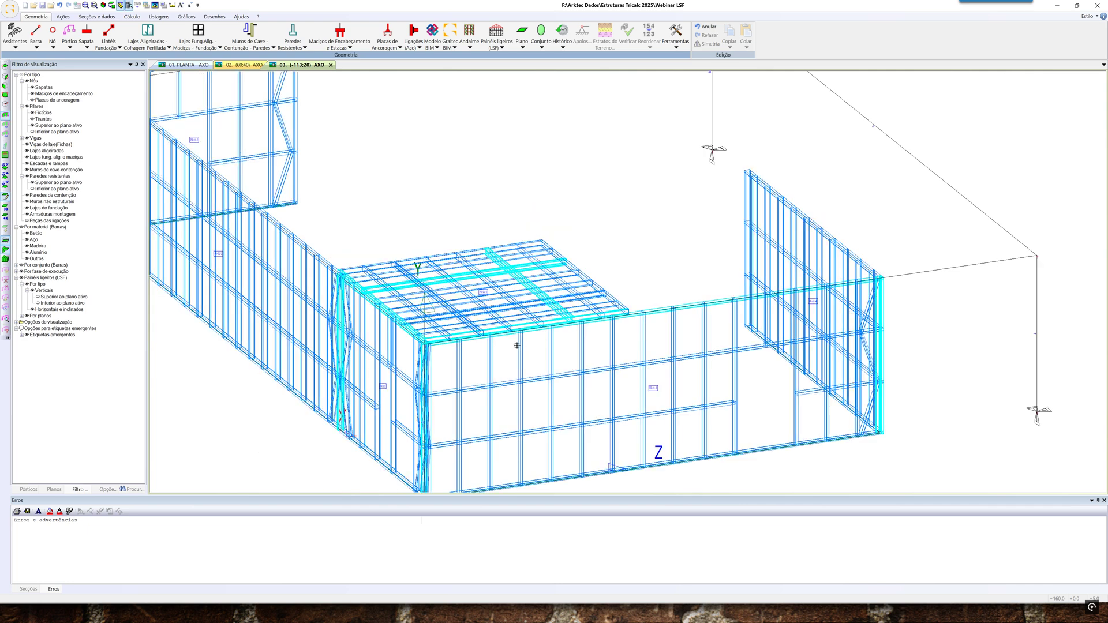
Adjust wall panel PR-01 to the horizontal panel with only the creation of missing elements enabled
{"action": "key", "text": "Right"}
{"action": "key", "text": "Right"}
{"action": "key", "text": "Right"}
{"action": "key", "text": "Right"}
{"action": "key", "text": "Left"}
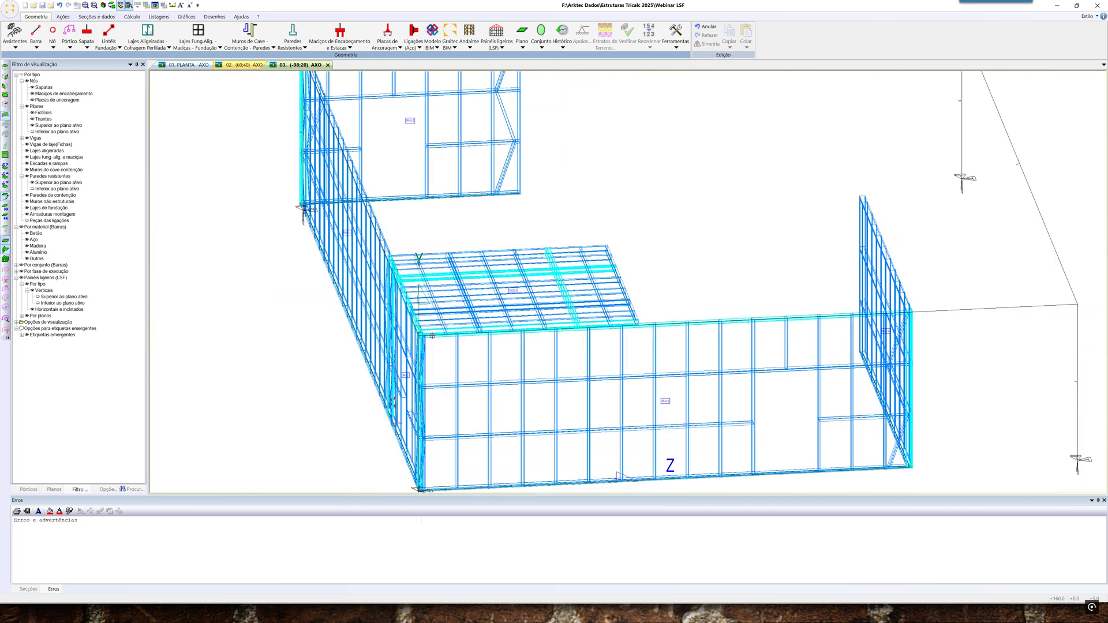
{"action": "key", "text": "Left"}
{"action": "key", "text": "Left"}
{"action": "key", "text": "Left"}
{"action": "key", "text": "Left"}
{"action": "key", "text": "Left"}
{"action": "key", "text": "Left"}
{"action": "key", "text": "Left"}
{"action": "key", "text": "Left"}
{"action": "key", "text": "Left"}
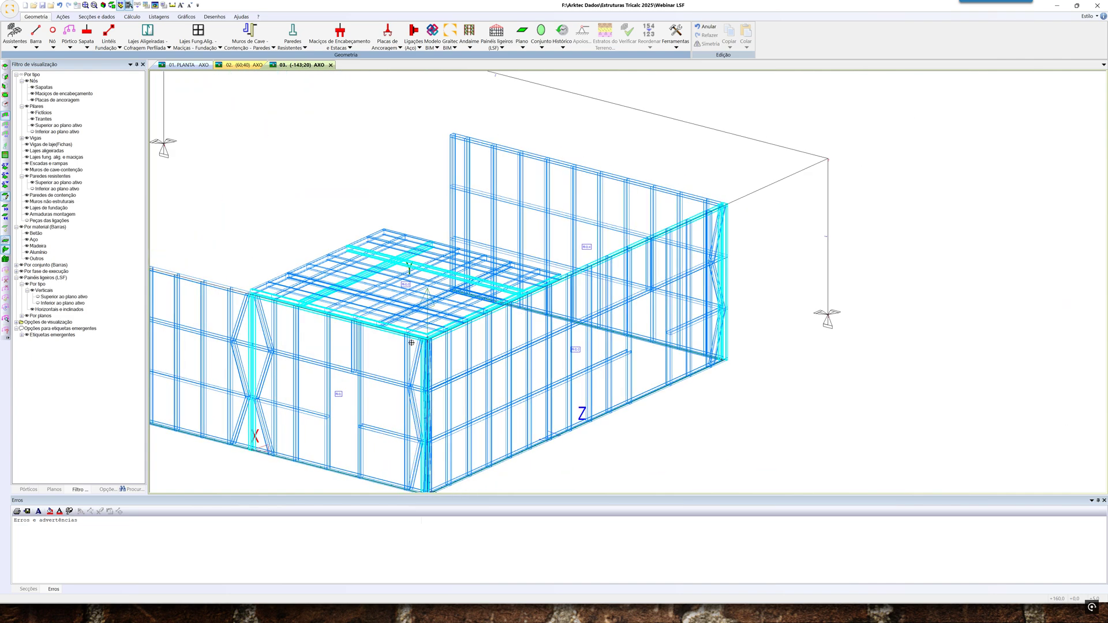
{"action": "left_click", "coordinate": [376, 308]}
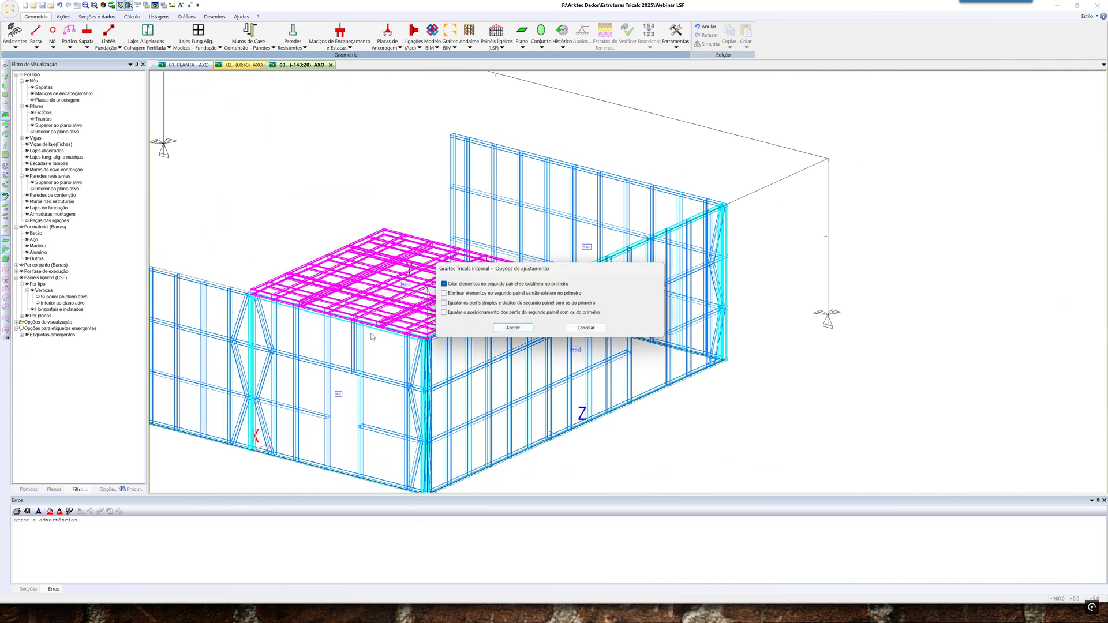
{"action": "left_click", "coordinate": [513, 328]}
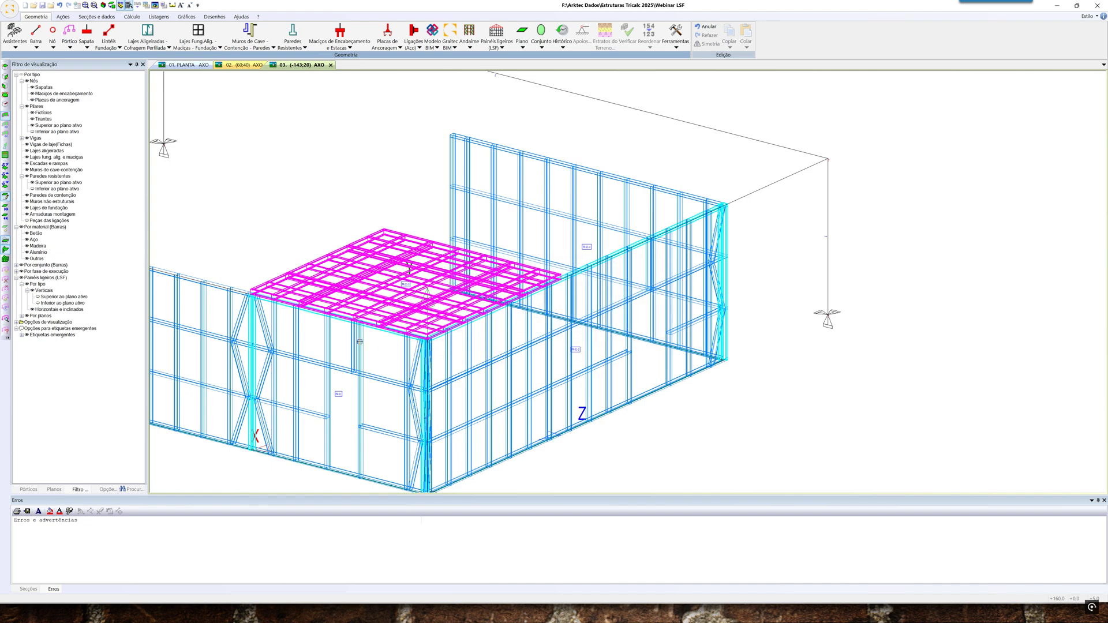
{"action": "scroll", "coordinate": [351, 325], "scroll_direction": "up", "scroll_amount": 5}
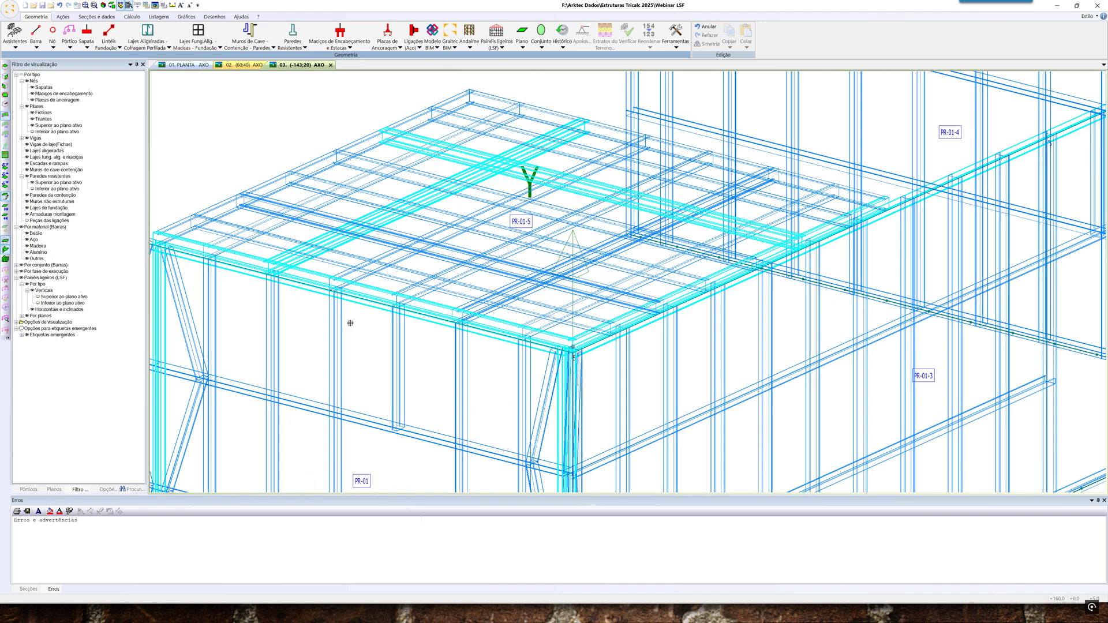
Adjust the horizontal panel to wall panel PR-01-3 with only the creation of missing elements enabled
{"action": "scroll", "coordinate": [350, 323], "scroll_direction": "down", "scroll_amount": 4}
{"action": "key", "text": "Right"}
{"action": "key", "text": "Right"}
{"action": "key", "text": "Right"}
{"action": "key", "text": "Right"}
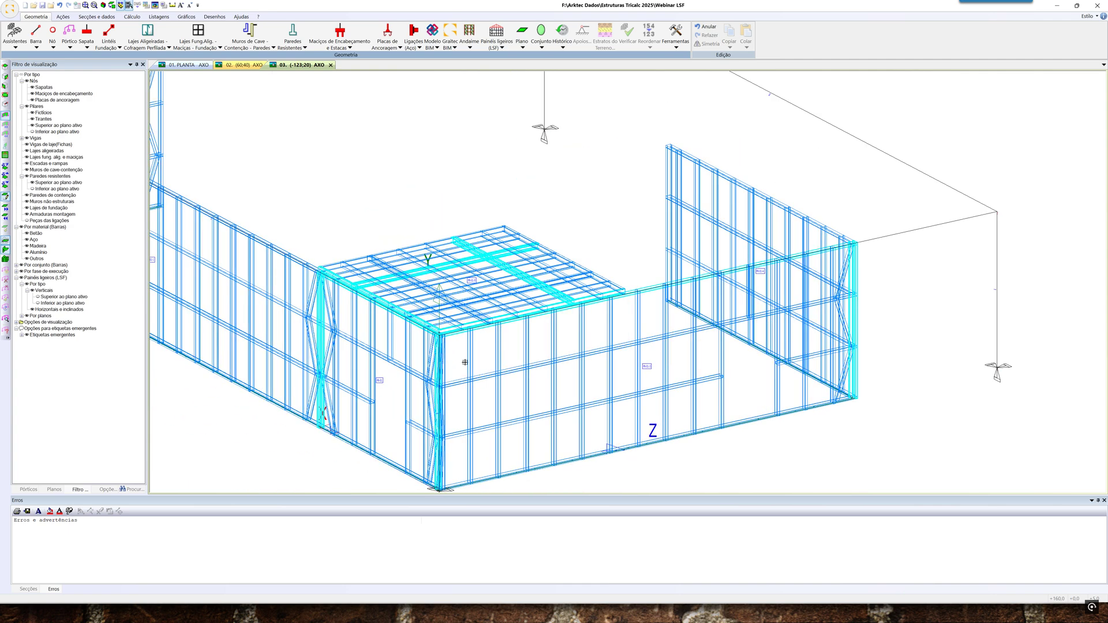
{"action": "left_click", "coordinate": [471, 359]}
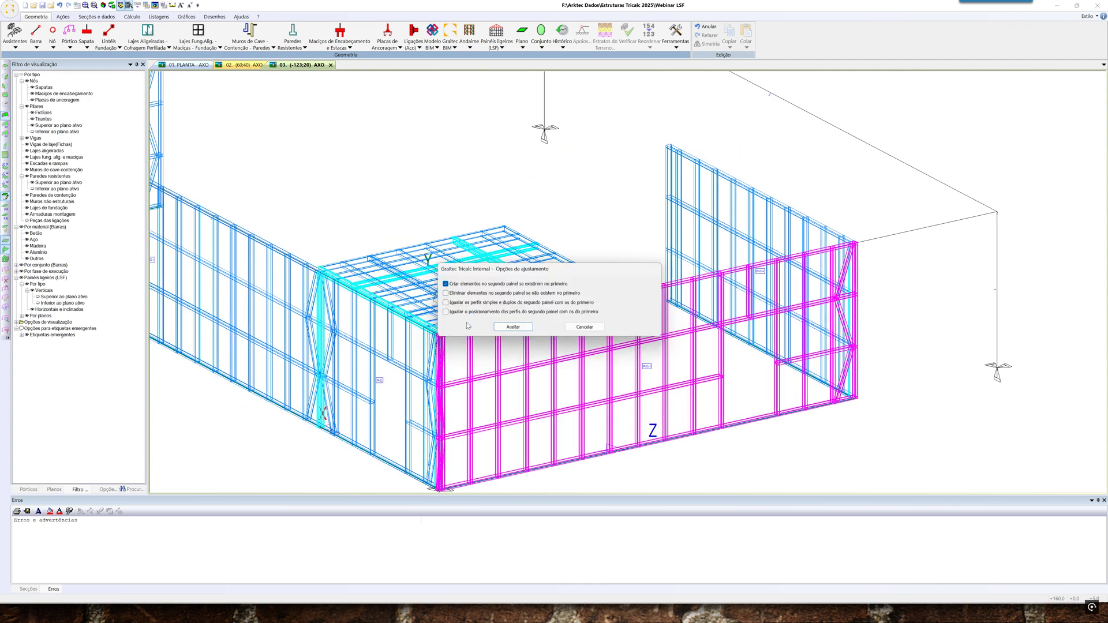
{"action": "left_click", "coordinate": [512, 328]}
{"action": "scroll", "coordinate": [488, 343], "scroll_direction": "up", "scroll_amount": 4}
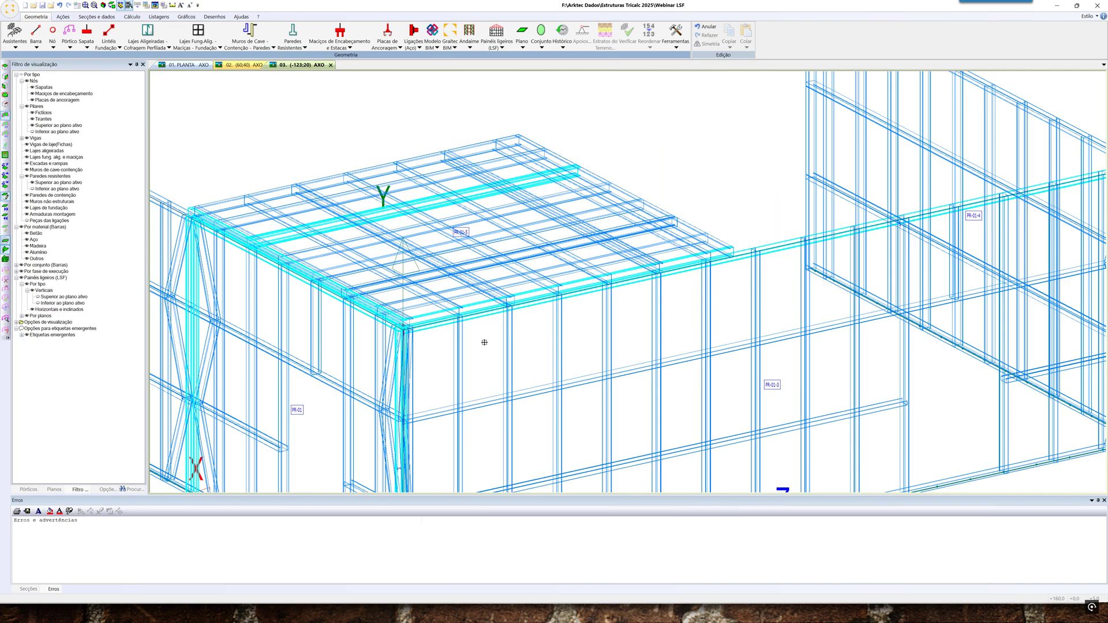
Examine from several angles how the horizontal panel's elements line up with the studs of the adjoining wall panels
{"action": "scroll", "coordinate": [494, 325], "scroll_direction": "down", "scroll_amount": 4}
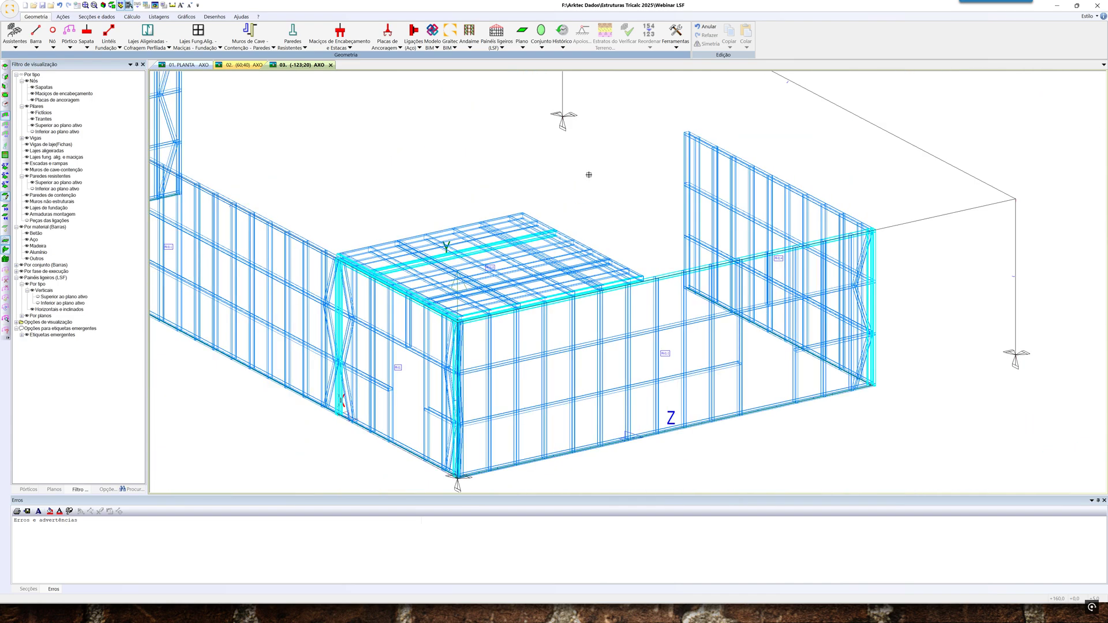
{"action": "middle_click_drag", "start_coordinate": [575, 332], "coordinate": [583, 329]}
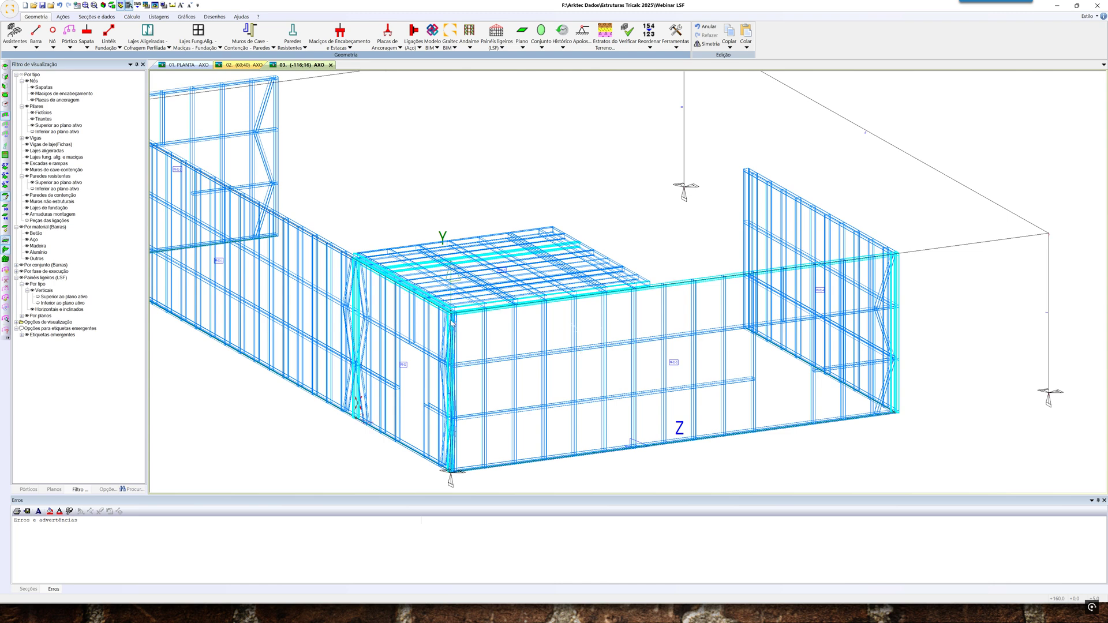
{"action": "scroll", "coordinate": [461, 315], "scroll_direction": "up", "scroll_amount": 3}
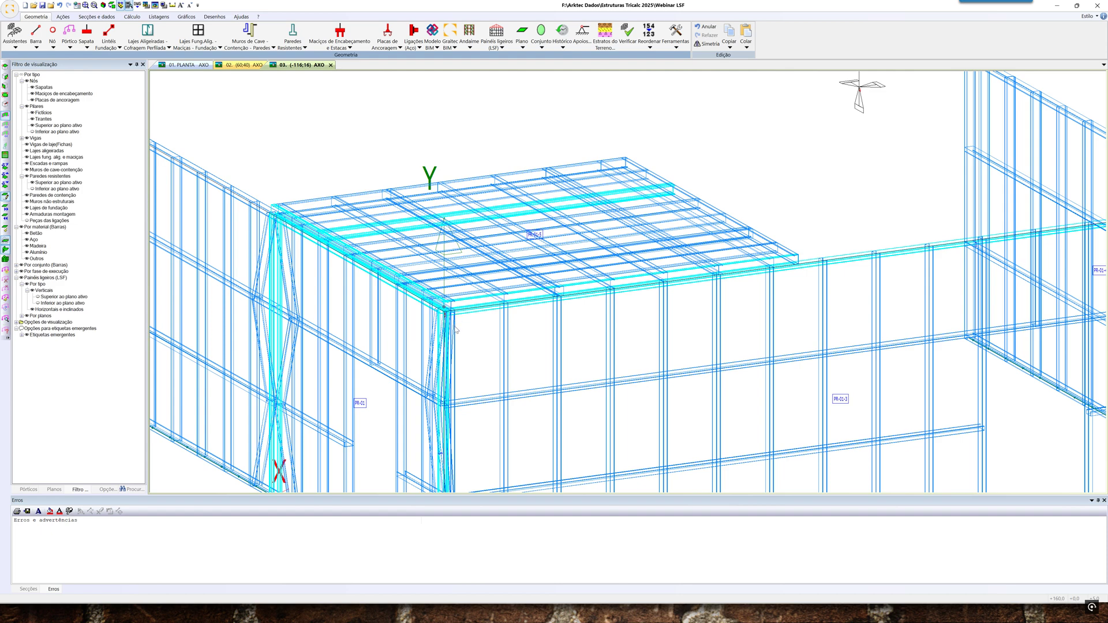
{"action": "scroll", "coordinate": [456, 332], "scroll_direction": "down", "scroll_amount": 2}
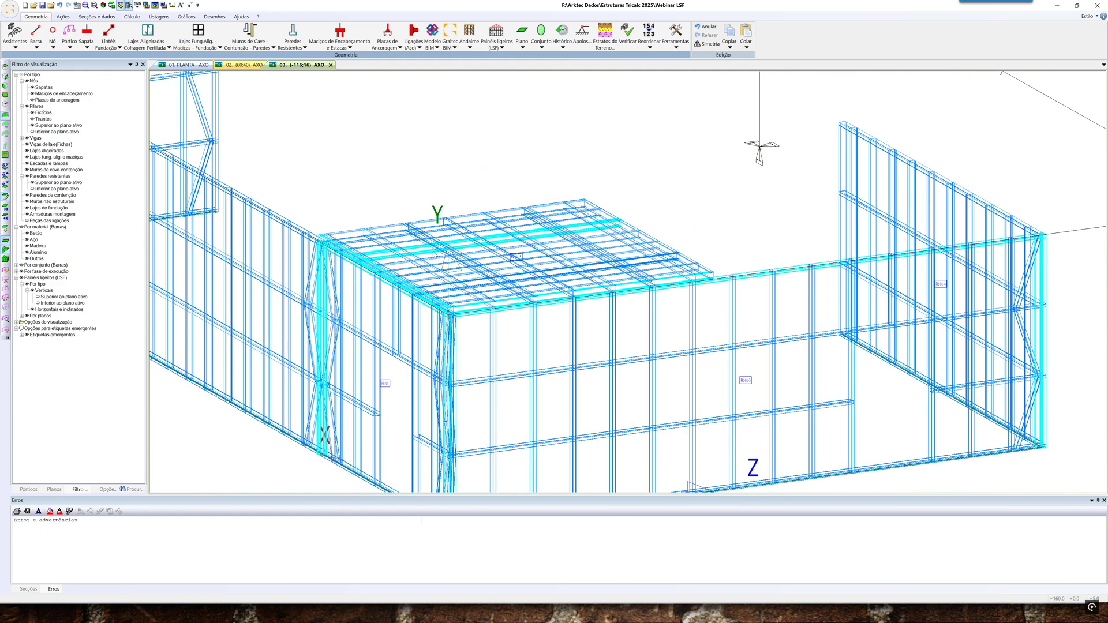
{"action": "scroll", "coordinate": [452, 319], "scroll_direction": "down", "scroll_amount": 2}
{"action": "mouse_move", "coordinate": [504, 341]}
{"action": "middle_mouse_down", "text": "shift"}
{"action": "mouse_move", "coordinate": [554, 351]}
{"action": "mouse_move", "coordinate": [508, 341]}
{"action": "middle_mouse_up", "text": "shift"}
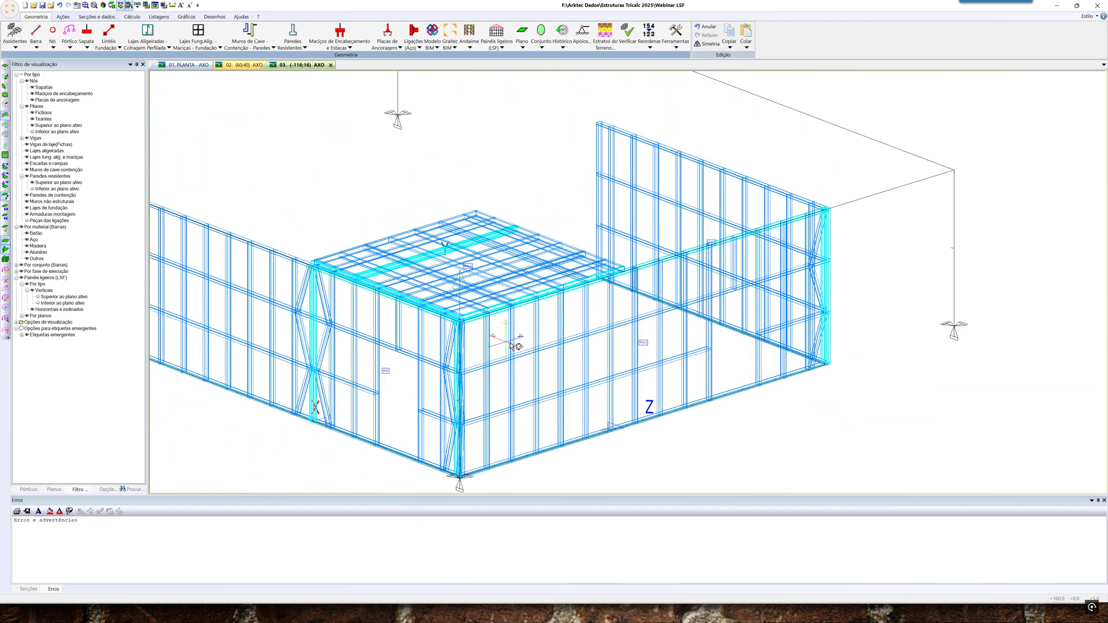
{"action": "scroll", "coordinate": [521, 335], "scroll_direction": "up", "scroll_amount": 2}
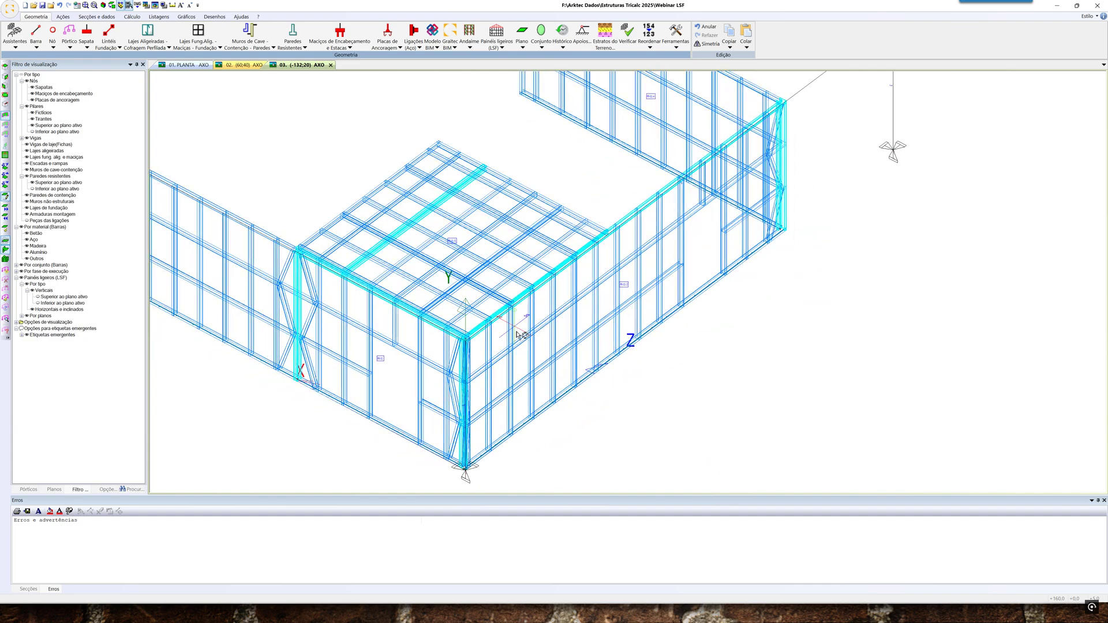
{"action": "mouse_move", "coordinate": [521, 335]}
{"action": "middle_mouse_down", "text": "shift"}
{"action": "mouse_move", "coordinate": [502, 329]}
{"action": "mouse_move", "coordinate": [520, 329]}
{"action": "middle_mouse_up", "text": "shift"}
{"action": "scroll", "coordinate": [522, 329], "scroll_direction": "down", "scroll_amount": 2}
{"action": "middle_click_drag", "start_coordinate": [426, 269], "coordinate": [530, 291]}
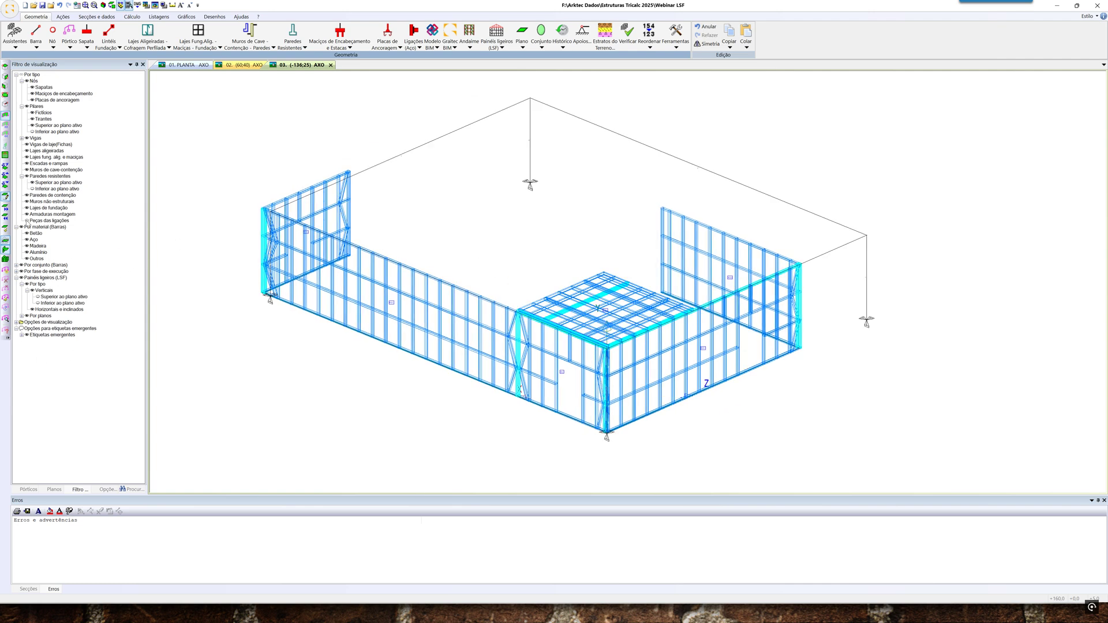
Show plane 0 with its floor plan background, and plane 300, in the axonometric view
{"action": "left_click", "coordinate": [38, 298]}
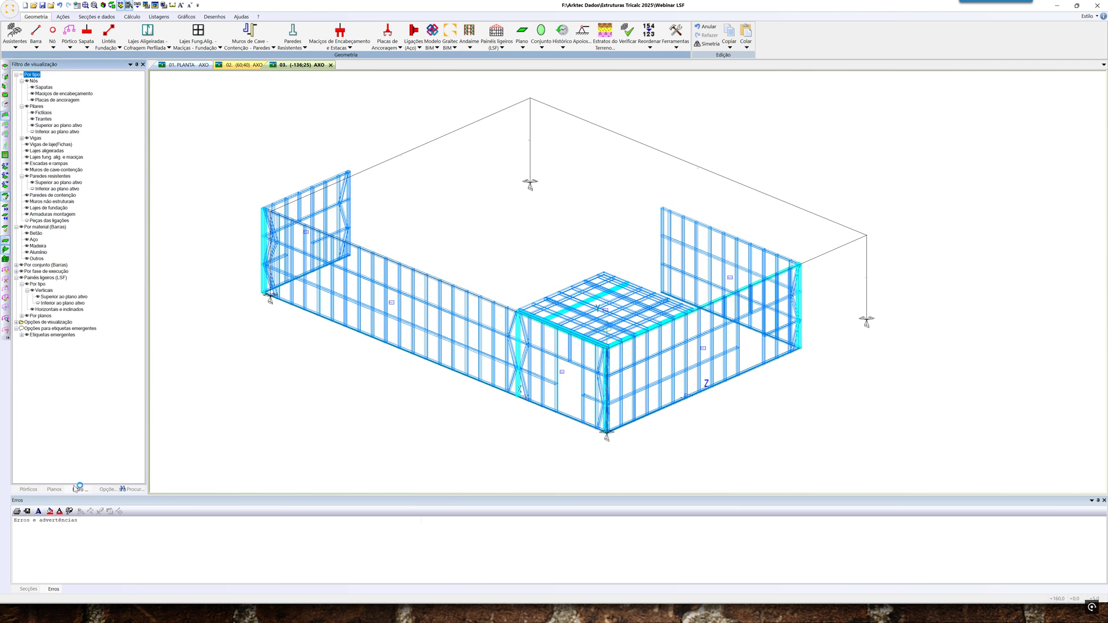
{"action": "left_click", "coordinate": [55, 489]}
{"action": "double_click", "coordinate": [21, 86]}
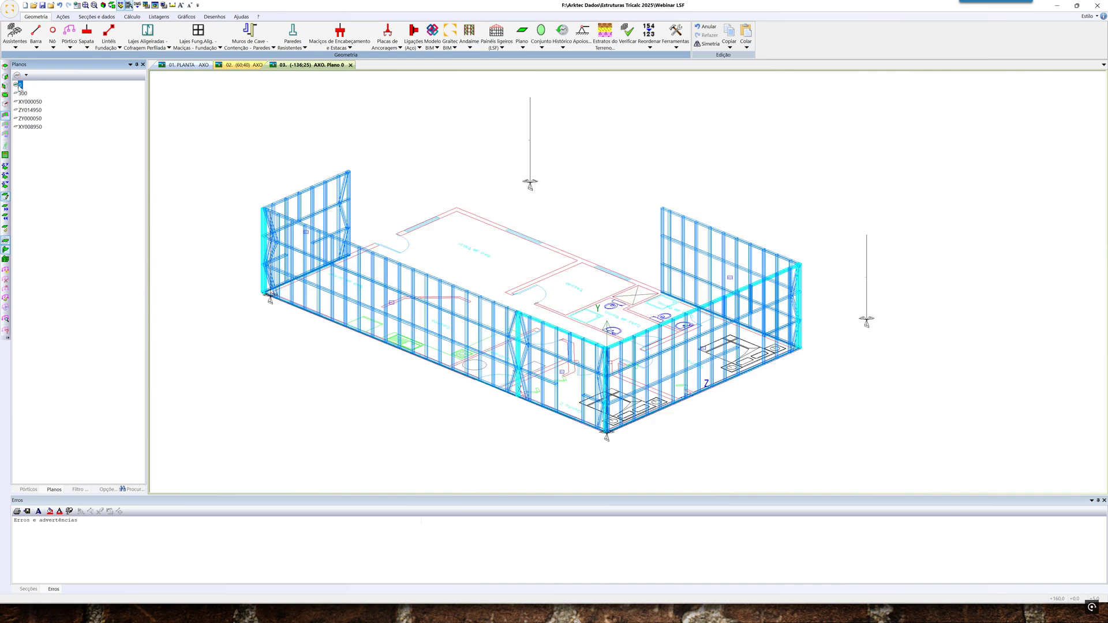
{"action": "double_click", "coordinate": [23, 94]}
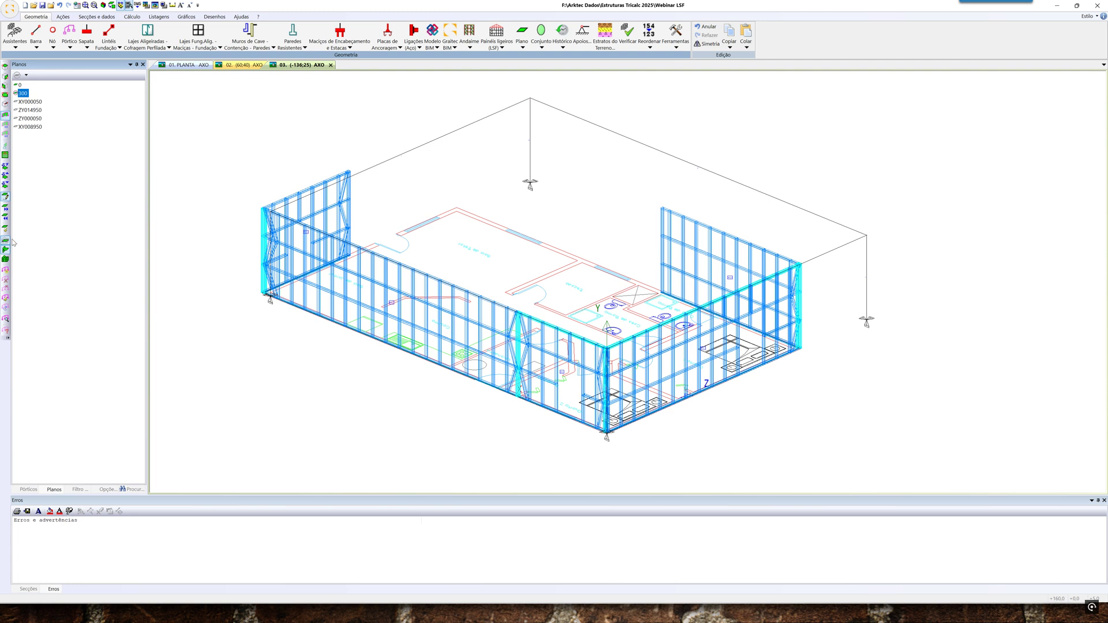
Look through the vertical planes XY000050, XY008950, ZY014950 and ZY000050 of the structure
{"action": "left_click", "coordinate": [30, 102]}
{"action": "left_click", "coordinate": [33, 127]}
{"action": "left_click", "coordinate": [35, 102]}
{"action": "left_click", "coordinate": [42, 111]}
{"action": "left_click", "coordinate": [41, 119]}
{"action": "left_click", "coordinate": [39, 104]}
{"action": "middle_click_drag", "start_coordinate": [321, 283], "coordinate": [300, 284]}
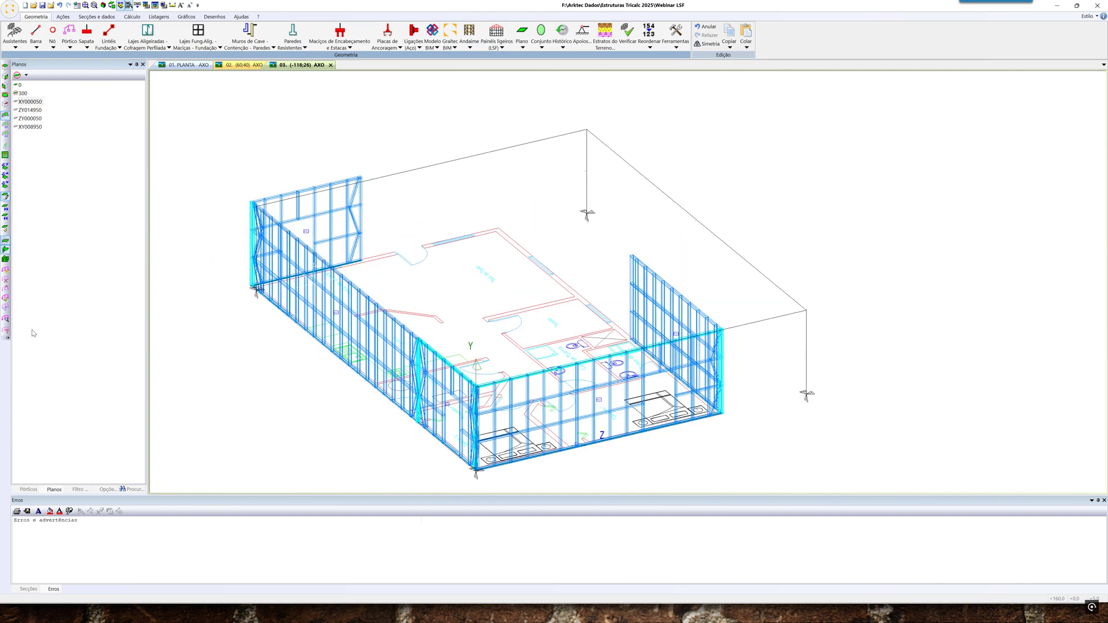
Expand the by-plane visibility filter of the light panels and display the complete structure with the horizontal panel
{"action": "left_click", "coordinate": [83, 490]}
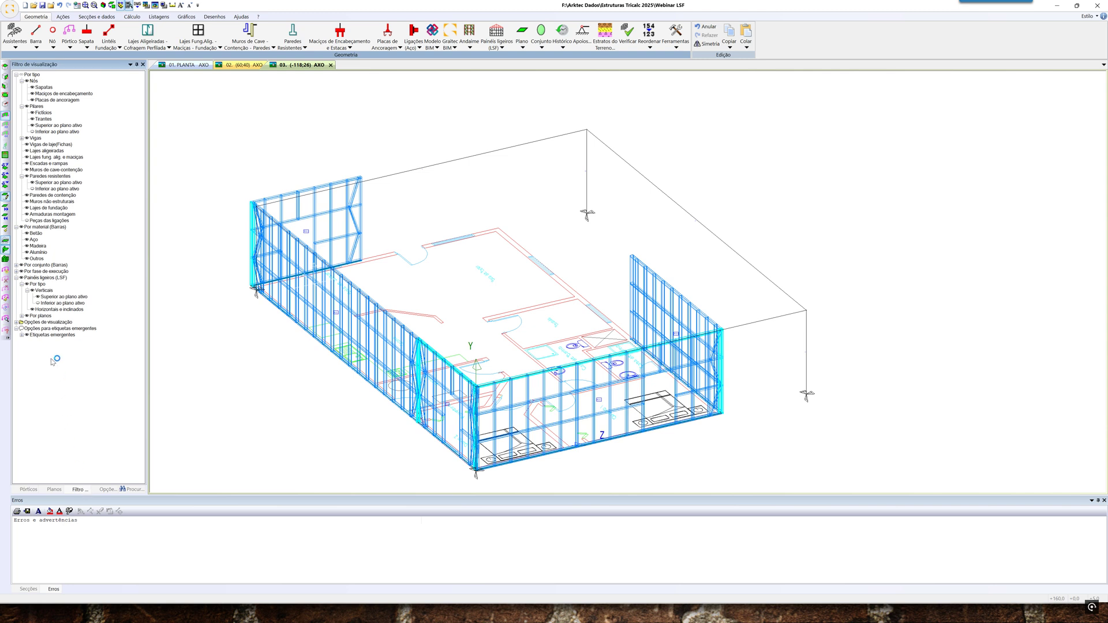
{"action": "left_click", "coordinate": [22, 316]}
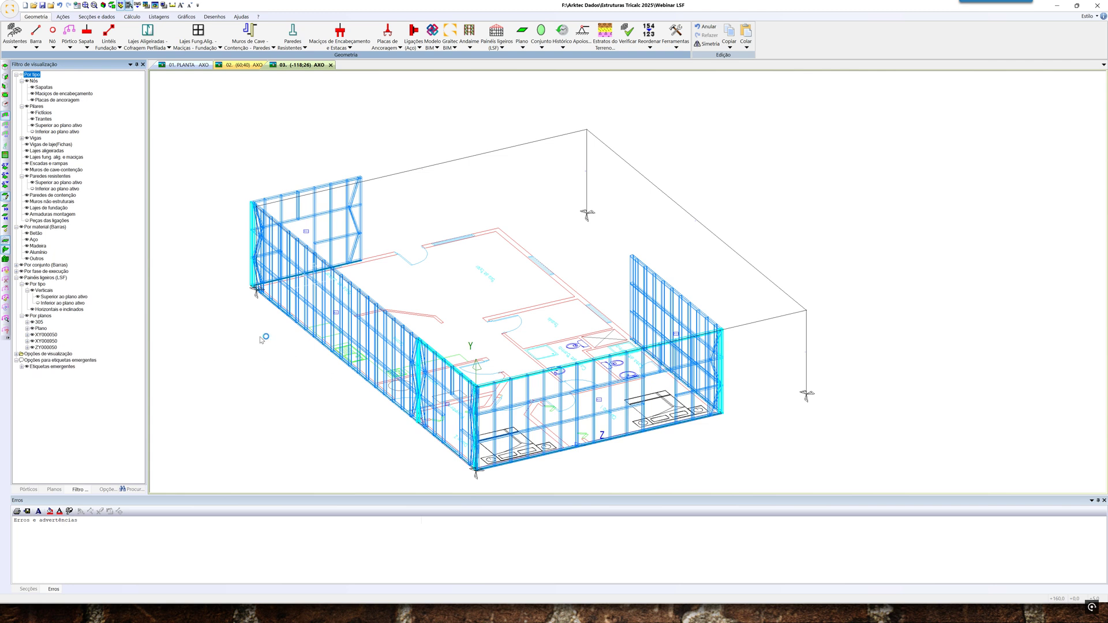
{"action": "left_click", "coordinate": [5, 259]}
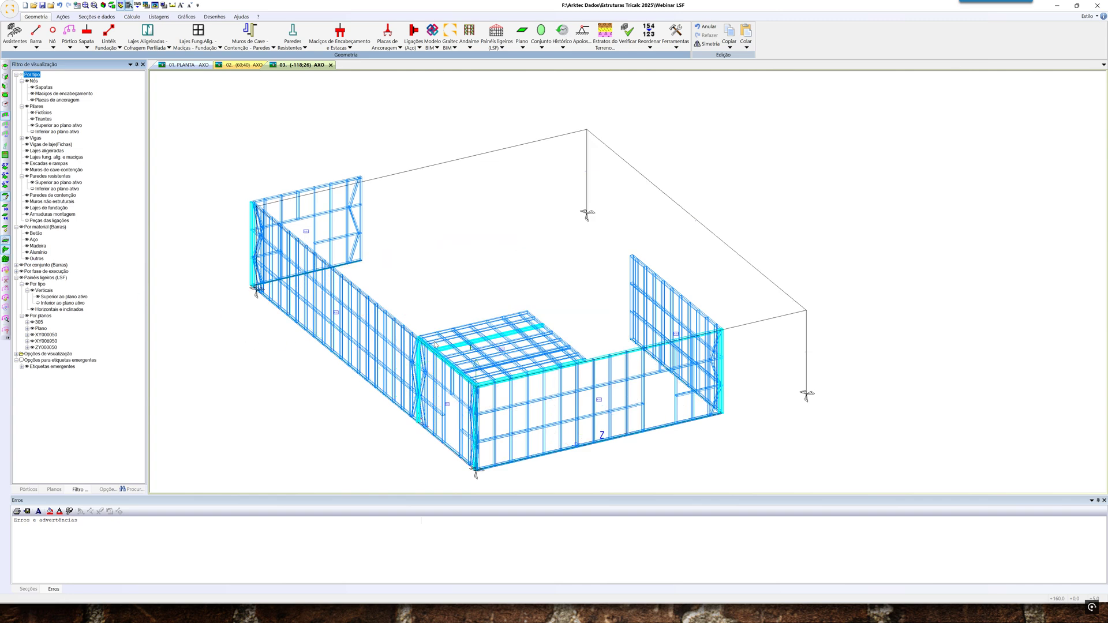
{"action": "scroll", "coordinate": [435, 345], "scroll_direction": "up", "scroll_amount": 2}
{"action": "middle_click_drag", "start_coordinate": [435, 344], "coordinate": [448, 314]}
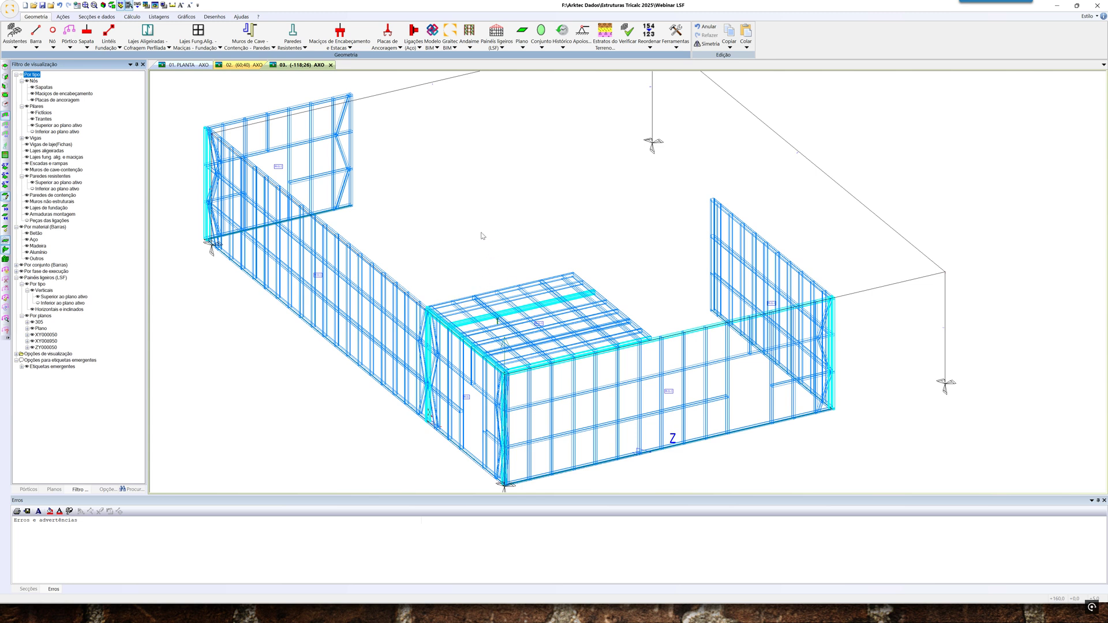
Display the 2D drawing of rectangular light steel framing panel PR-01
{"action": "left_click", "coordinate": [212, 17]}
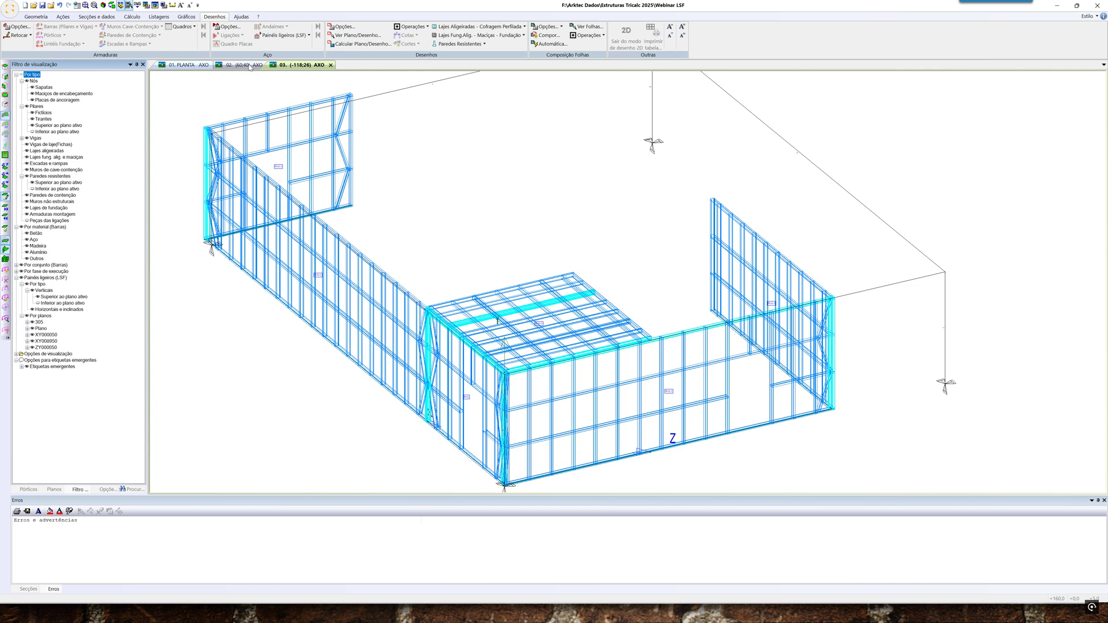
{"action": "left_click", "coordinate": [281, 37]}
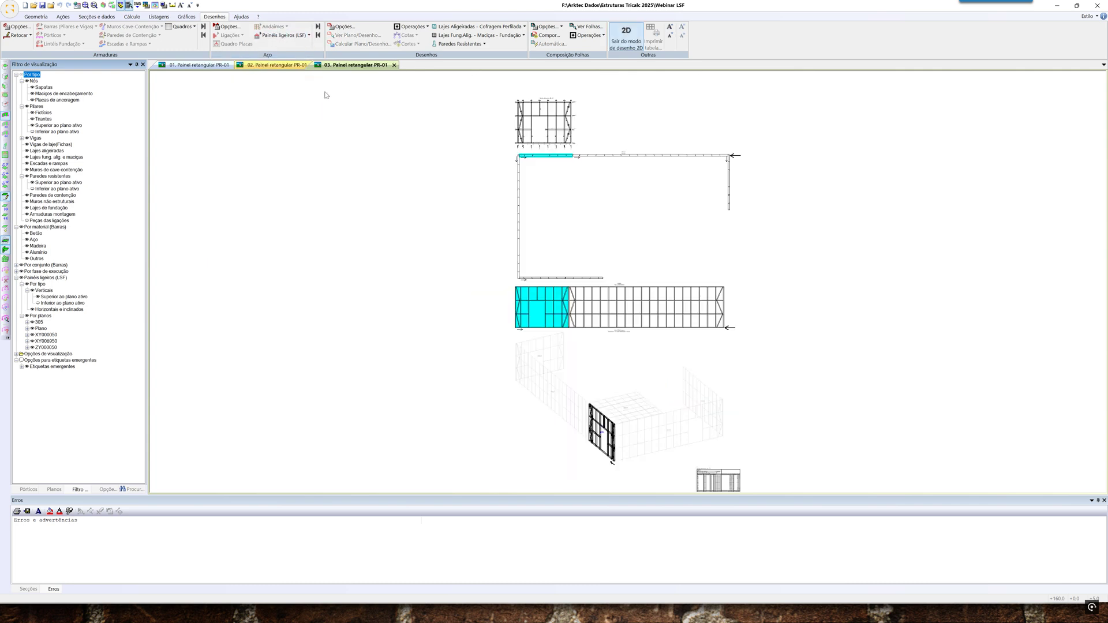
{"action": "scroll", "coordinate": [547, 109], "scroll_direction": "up", "scroll_amount": 5}
{"action": "scroll", "coordinate": [502, 191], "scroll_direction": "up", "scroll_amount": 4}
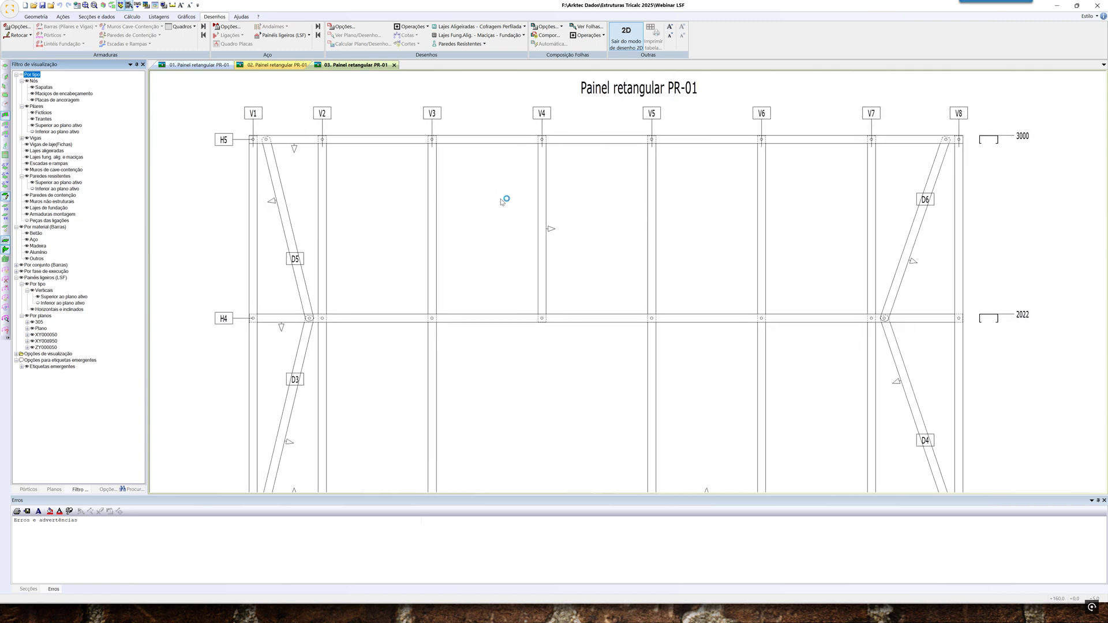
Examine the profile labels, orientation marks, stud sections and position dimensions in panel PR-01's elevation drawing
{"action": "scroll", "coordinate": [268, 133], "scroll_direction": "up", "scroll_amount": 3}
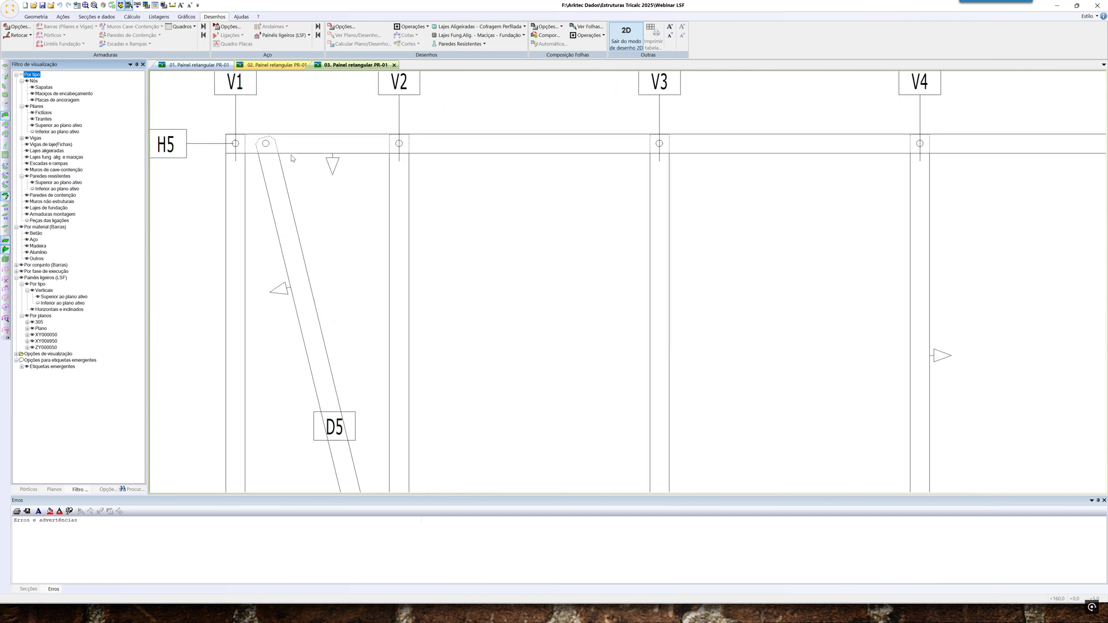
{"action": "scroll", "coordinate": [294, 192], "scroll_direction": "down", "scroll_amount": 2}
{"action": "scroll", "coordinate": [292, 247], "scroll_direction": "up", "scroll_amount": 2}
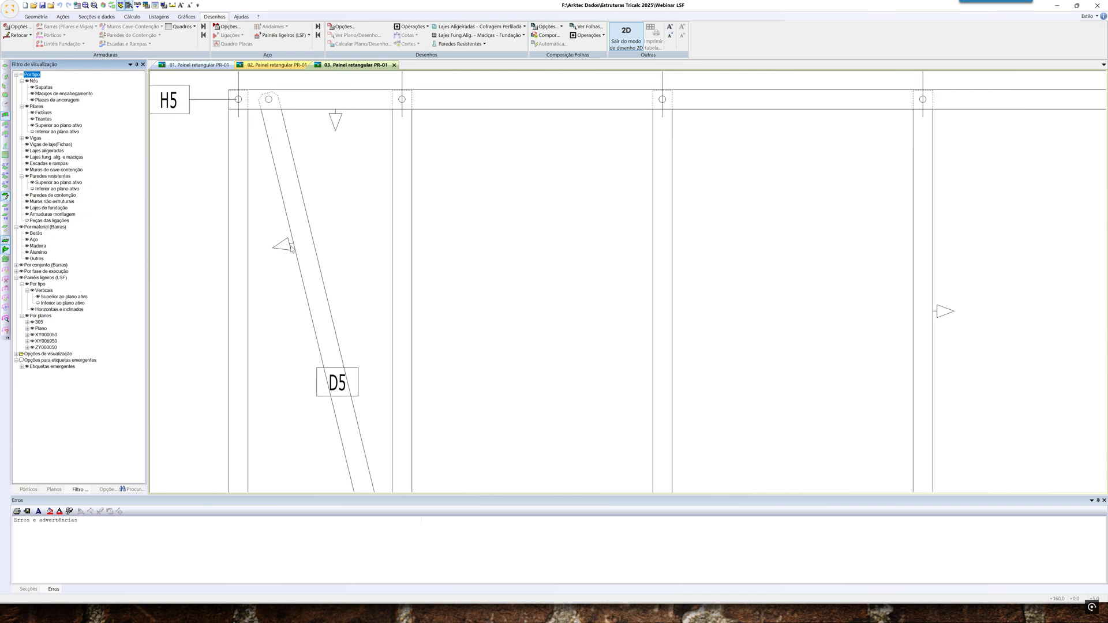
{"action": "scroll", "coordinate": [336, 158], "scroll_direction": "down", "scroll_amount": 4}
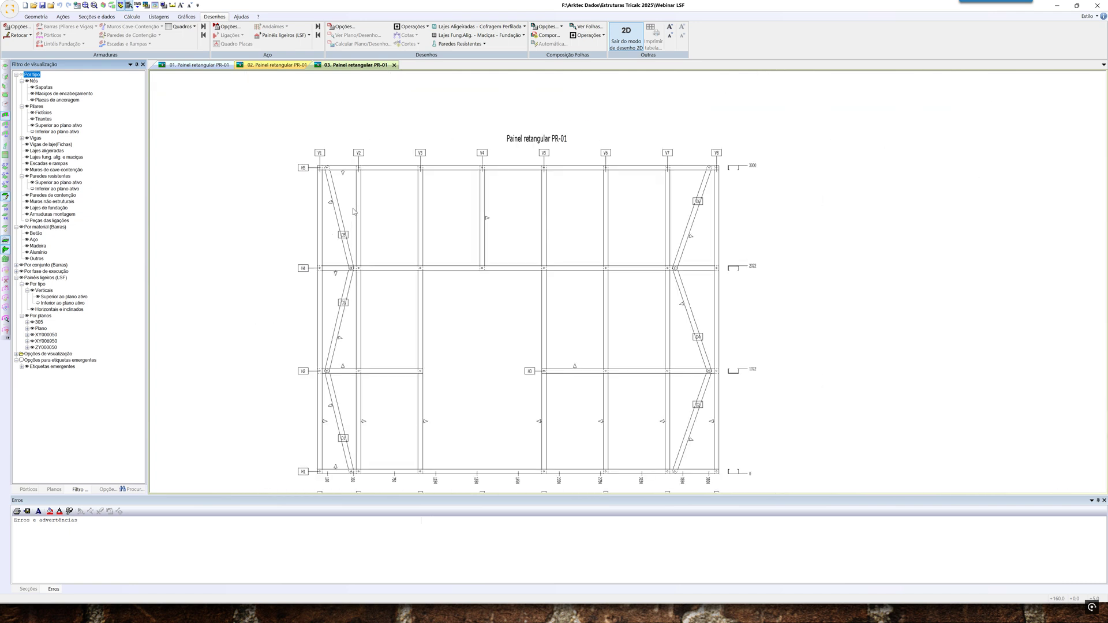
{"action": "middle_click_drag", "start_coordinate": [383, 231], "coordinate": [356, 162]}
{"action": "scroll", "coordinate": [366, 309], "scroll_direction": "up", "scroll_amount": 1}
{"action": "middle_click_drag", "start_coordinate": [366, 316], "coordinate": [346, 256]}
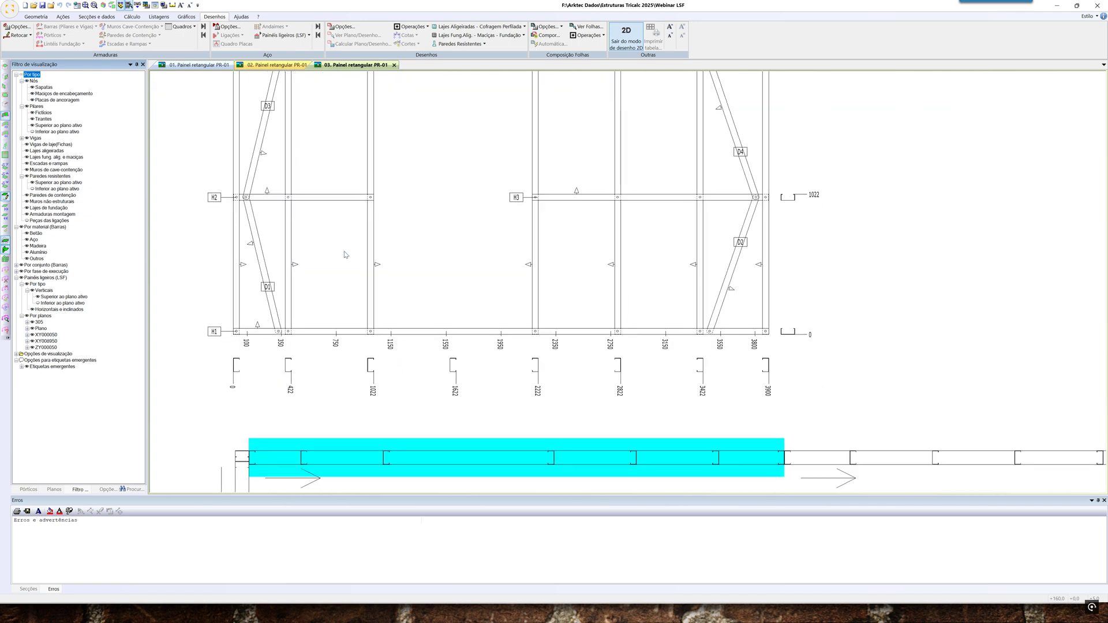
{"action": "scroll", "coordinate": [240, 391], "scroll_direction": "up", "scroll_amount": 3}
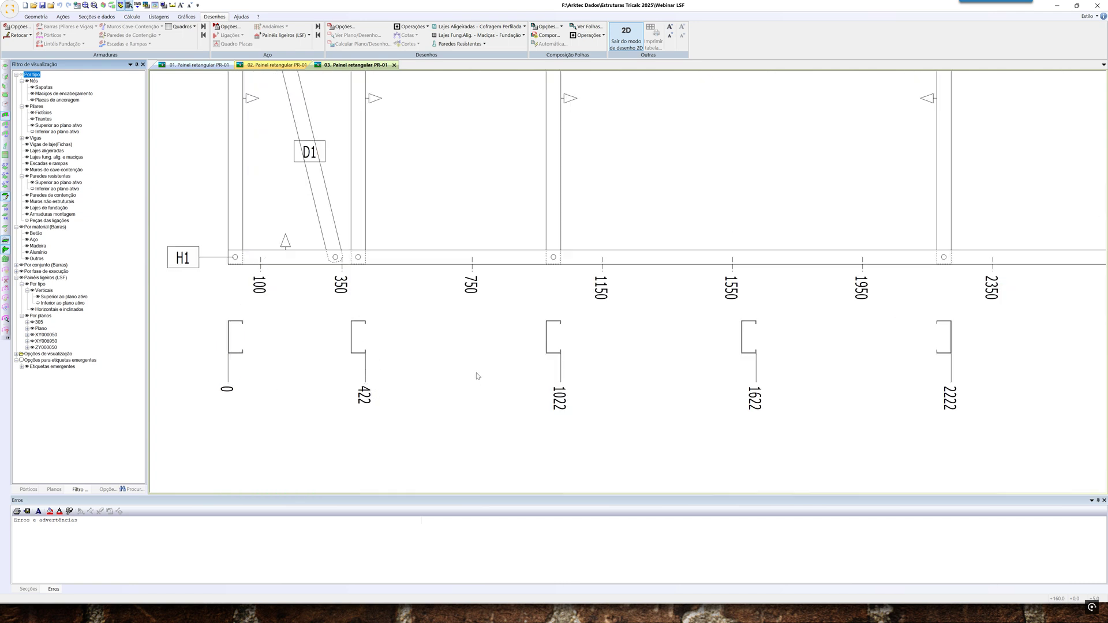
{"action": "scroll", "coordinate": [600, 374], "scroll_direction": "down", "scroll_amount": 3}
{"action": "middle_click_drag", "start_coordinate": [600, 374], "coordinate": [496, 371]}
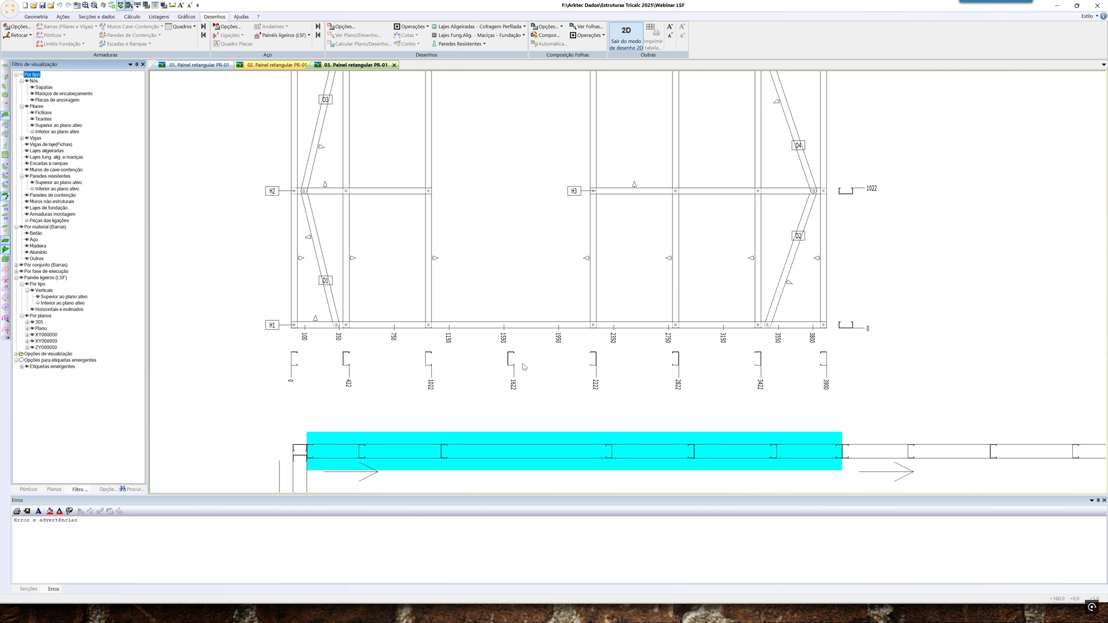
Examine the floor plan and wall elevation that locate panel PR-01 within the structure
{"action": "scroll", "coordinate": [519, 338], "scroll_direction": "down", "scroll_amount": 3}
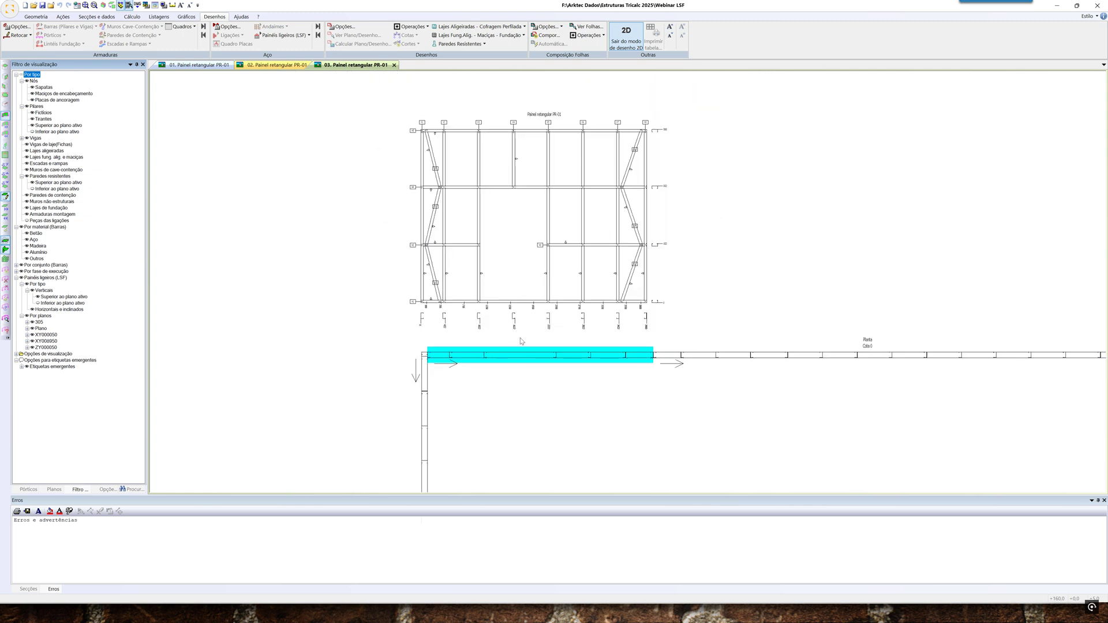
{"action": "middle_click_drag", "start_coordinate": [519, 358], "coordinate": [480, 334]}
{"action": "scroll", "coordinate": [480, 333], "scroll_direction": "down", "scroll_amount": 3}
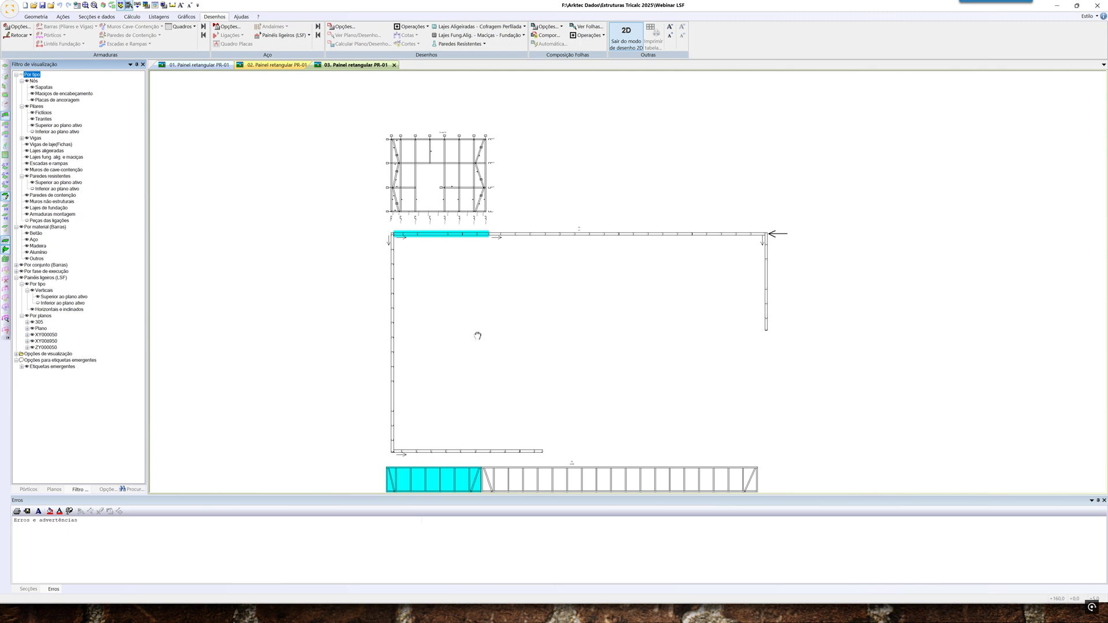
{"action": "middle_click_drag", "start_coordinate": [480, 342], "coordinate": [468, 243]}
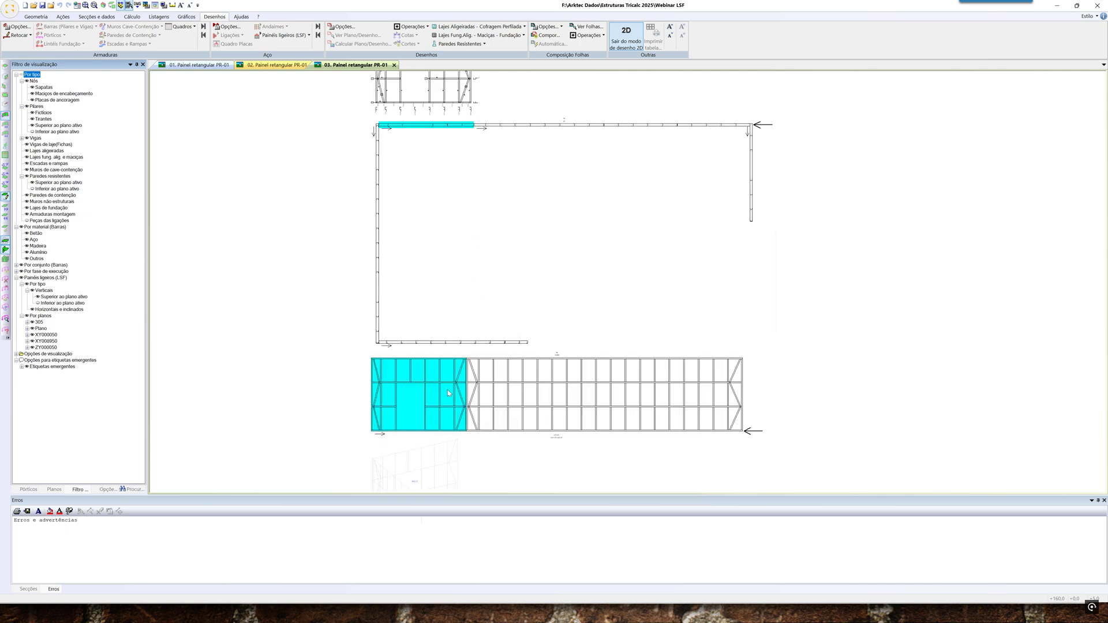
Examine panel PR-01's wall elevation, 3D location view and profile table across the drawing sheet
{"action": "scroll", "coordinate": [541, 443], "scroll_direction": "up", "scroll_amount": 5}
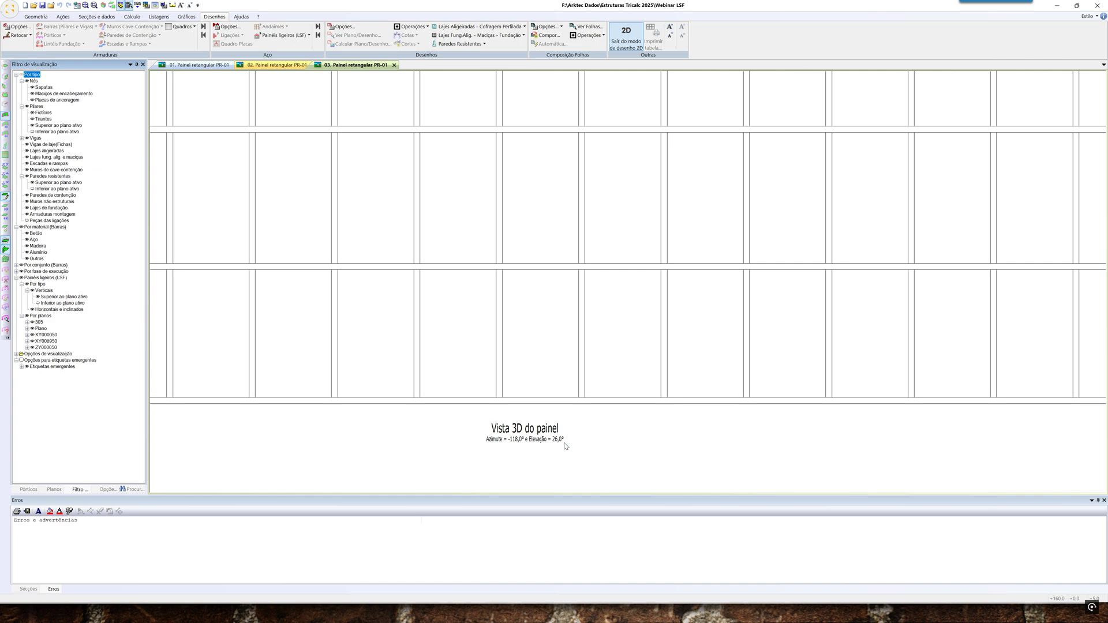
{"action": "scroll", "coordinate": [565, 446], "scroll_direction": "down", "scroll_amount": 5}
{"action": "scroll", "coordinate": [569, 342], "scroll_direction": "up", "scroll_amount": 4}
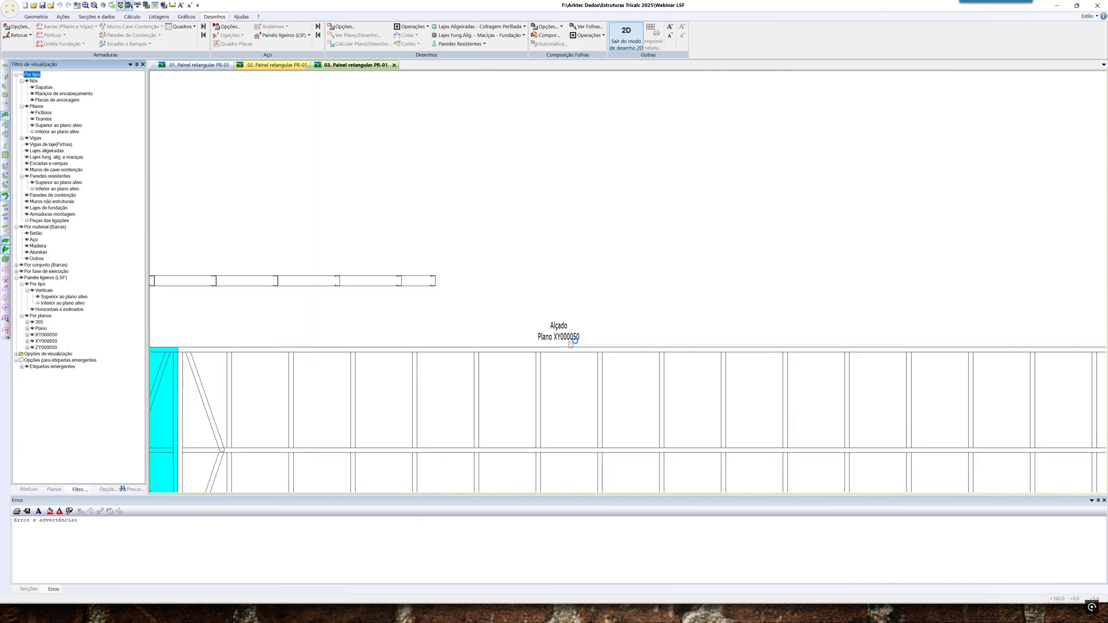
{"action": "scroll", "coordinate": [569, 344], "scroll_direction": "down", "scroll_amount": 7}
{"action": "middle_click_drag", "start_coordinate": [527, 403], "coordinate": [520, 306]}
{"action": "scroll", "coordinate": [547, 407], "scroll_direction": "up", "scroll_amount": 1}
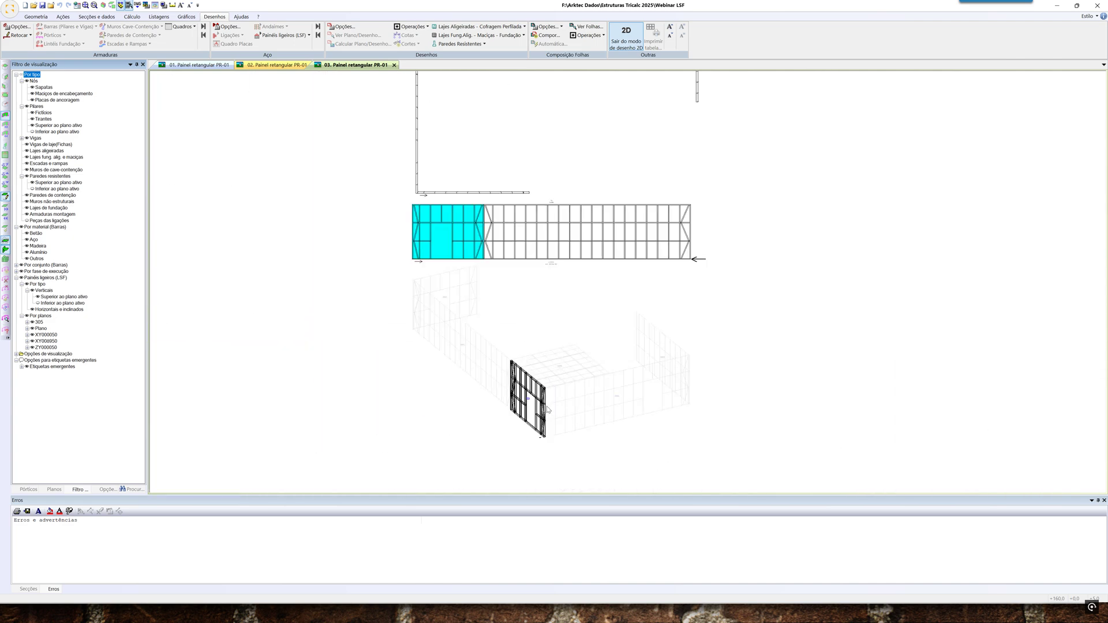
{"action": "scroll", "coordinate": [548, 410], "scroll_direction": "up", "scroll_amount": 2}
{"action": "middle_click_drag", "start_coordinate": [548, 410], "coordinate": [524, 369]}
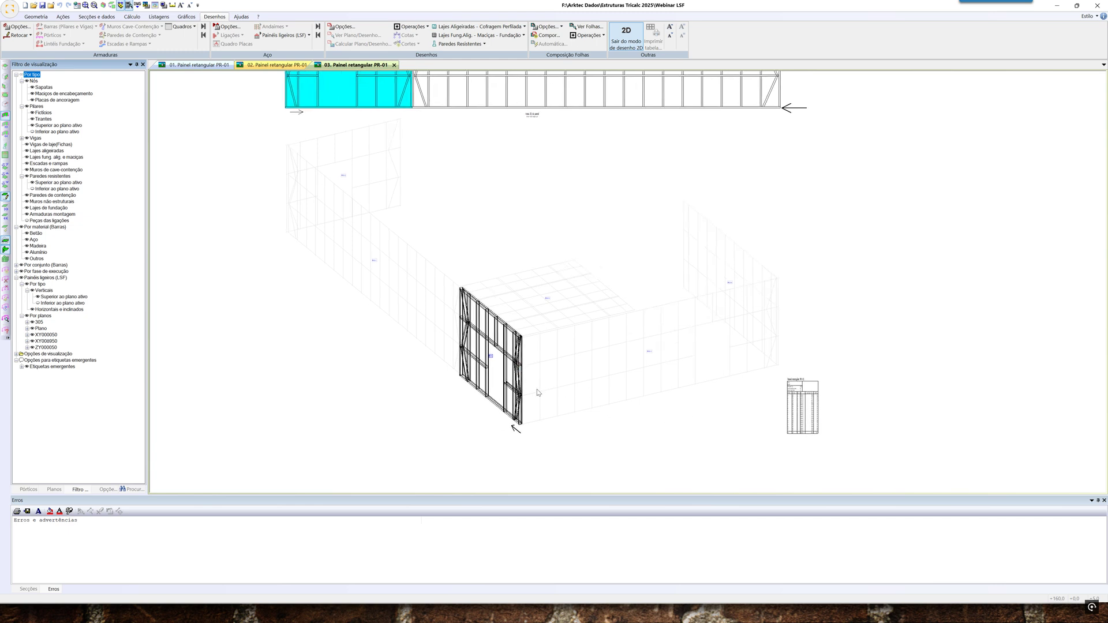
{"action": "scroll", "coordinate": [523, 385], "scroll_direction": "up", "scroll_amount": 3}
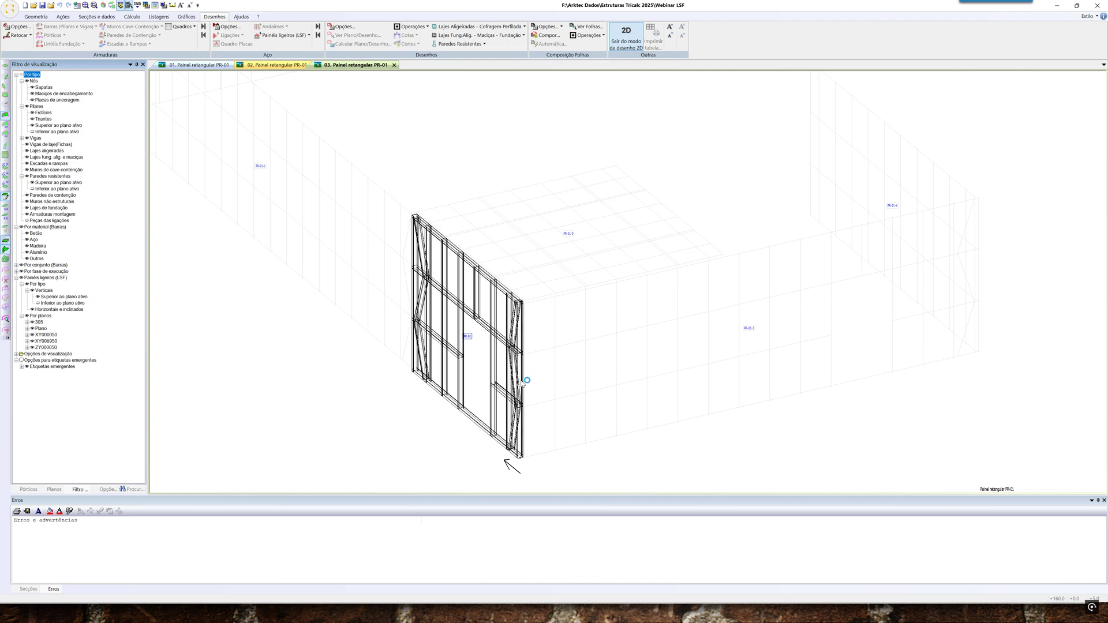
{"action": "scroll", "coordinate": [523, 383], "scroll_direction": "down", "scroll_amount": 6}
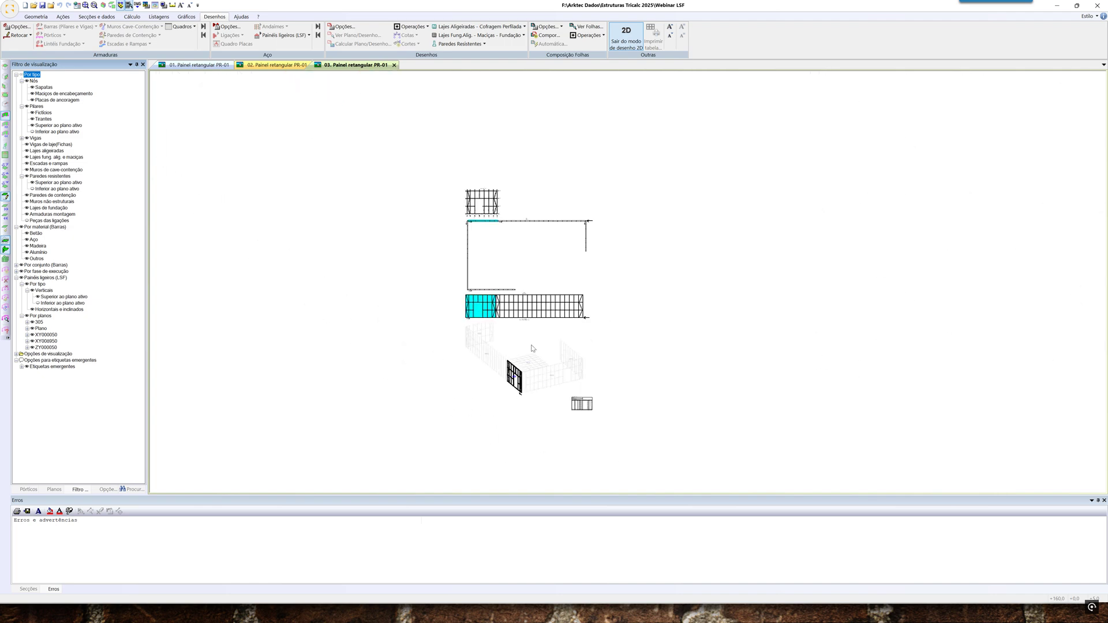
{"action": "scroll", "coordinate": [490, 211], "scroll_direction": "up", "scroll_amount": 4}
{"action": "scroll", "coordinate": [491, 211], "scroll_direction": "up", "scroll_amount": 5}
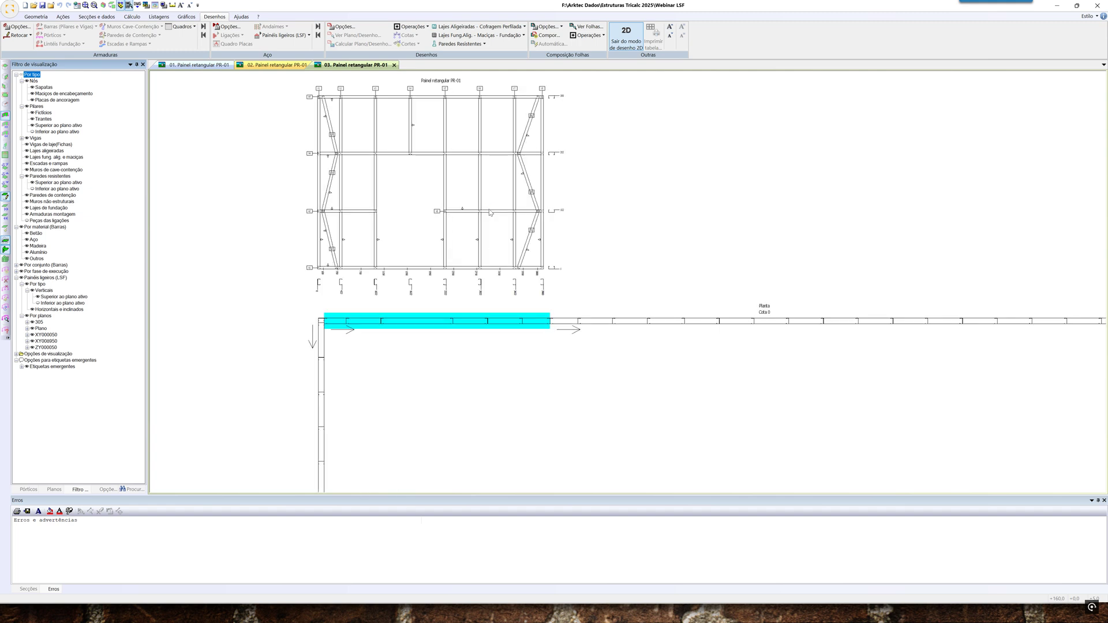
Review the steel drawing options for light panels, including the location drawings' scale factors, and the general options, then cancel the dialog
{"action": "scroll", "coordinate": [490, 213], "scroll_direction": "down", "scroll_amount": 3}
{"action": "left_click", "coordinate": [227, 26]}
{"action": "left_click", "coordinate": [546, 225]}
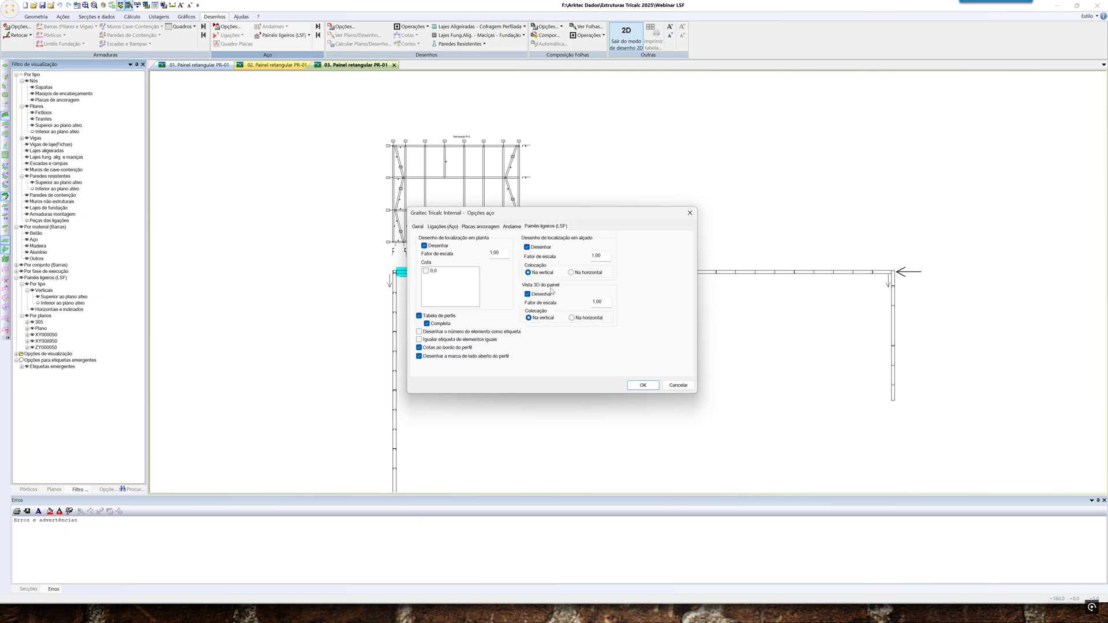
{"action": "double_click", "coordinate": [597, 255]}
{"action": "double_click", "coordinate": [598, 302]}
{"action": "double_click", "coordinate": [495, 252]}
{"action": "left_click", "coordinate": [467, 349]}
{"action": "left_click", "coordinate": [418, 227]}
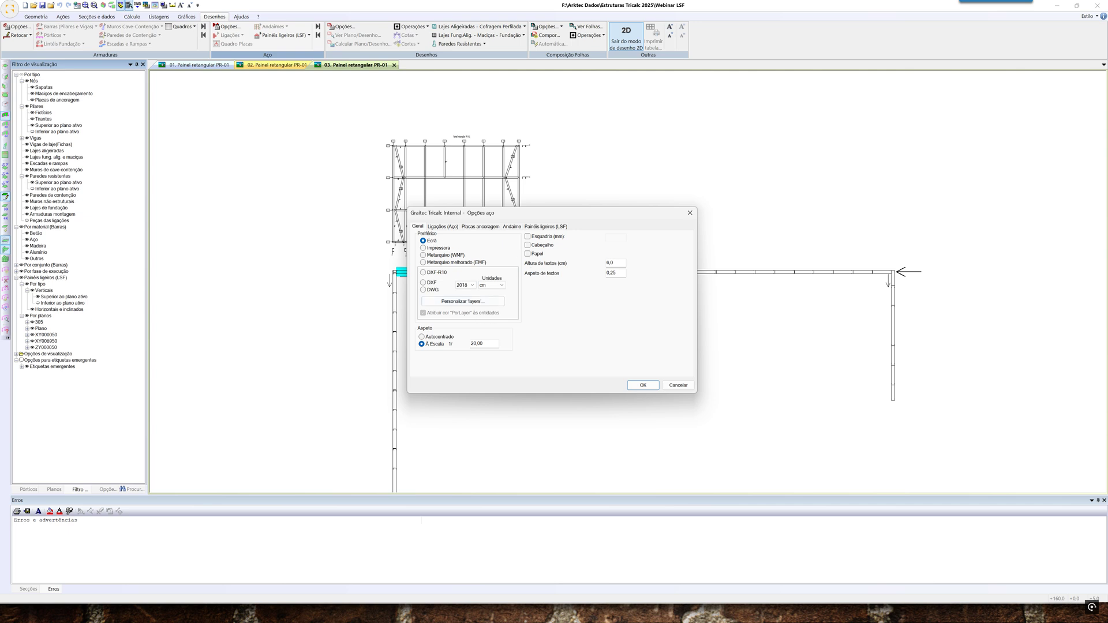
{"action": "left_click", "coordinate": [676, 385]}
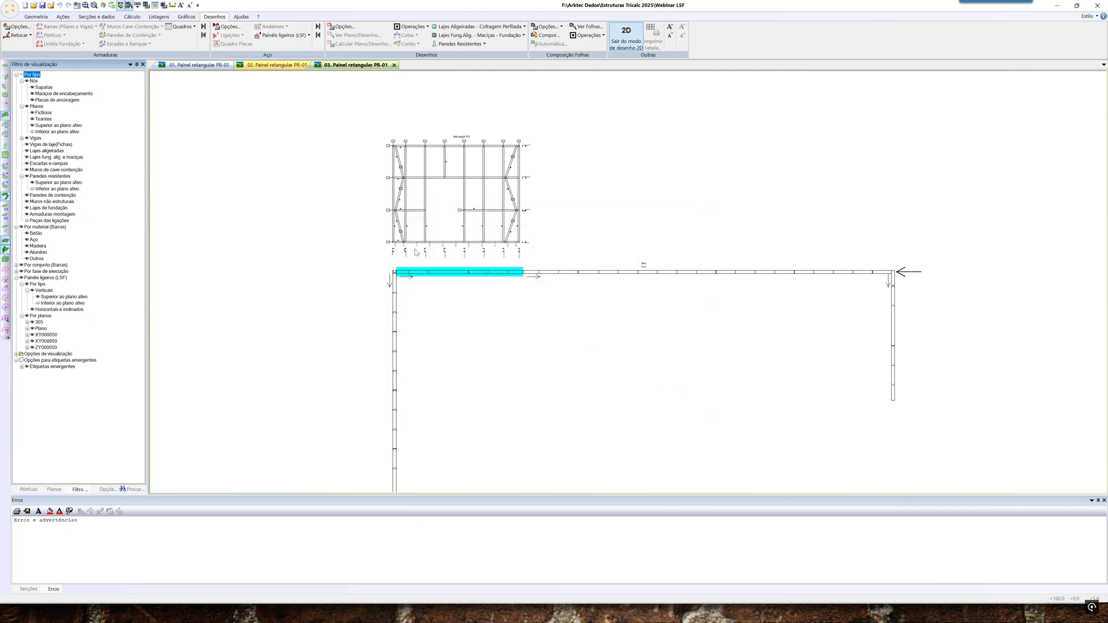
Generate a single report of all light steel framing panels with detailed measurement, panel and location drawings, and identical panels grouped
{"action": "scroll", "coordinate": [407, 246], "scroll_direction": "down", "scroll_amount": 1}
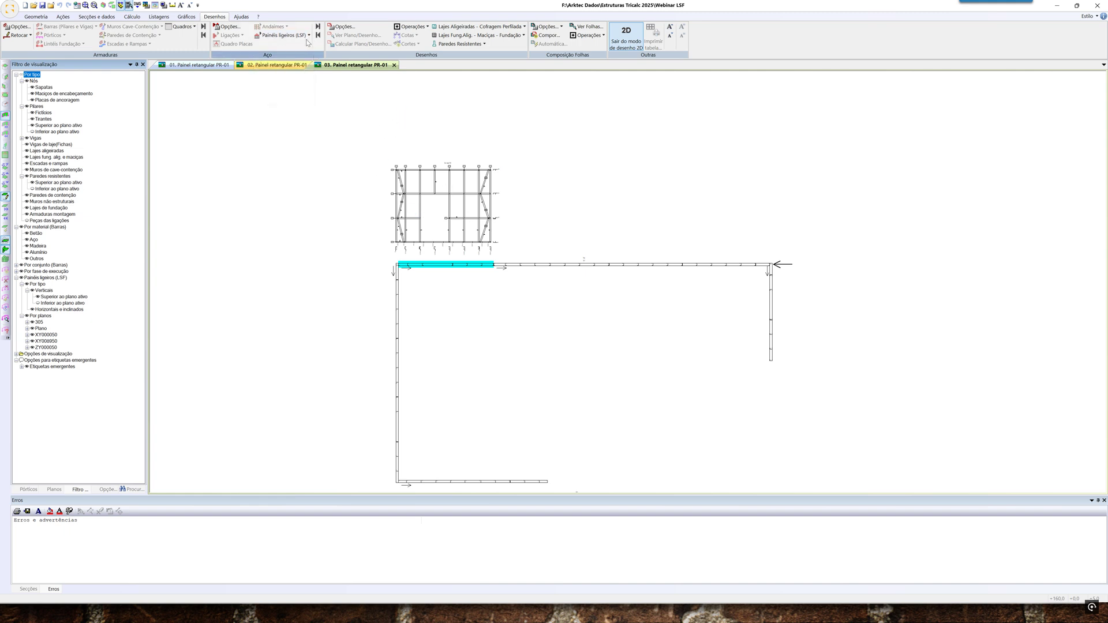
{"action": "left_click", "coordinate": [167, 16]}
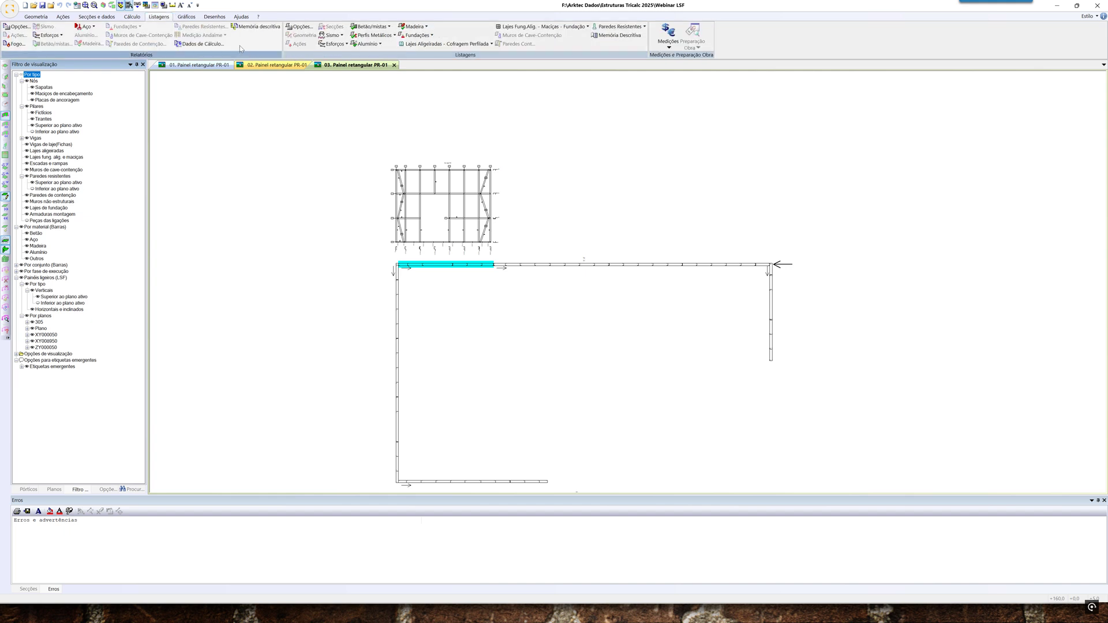
{"action": "left_click", "coordinate": [85, 26]}
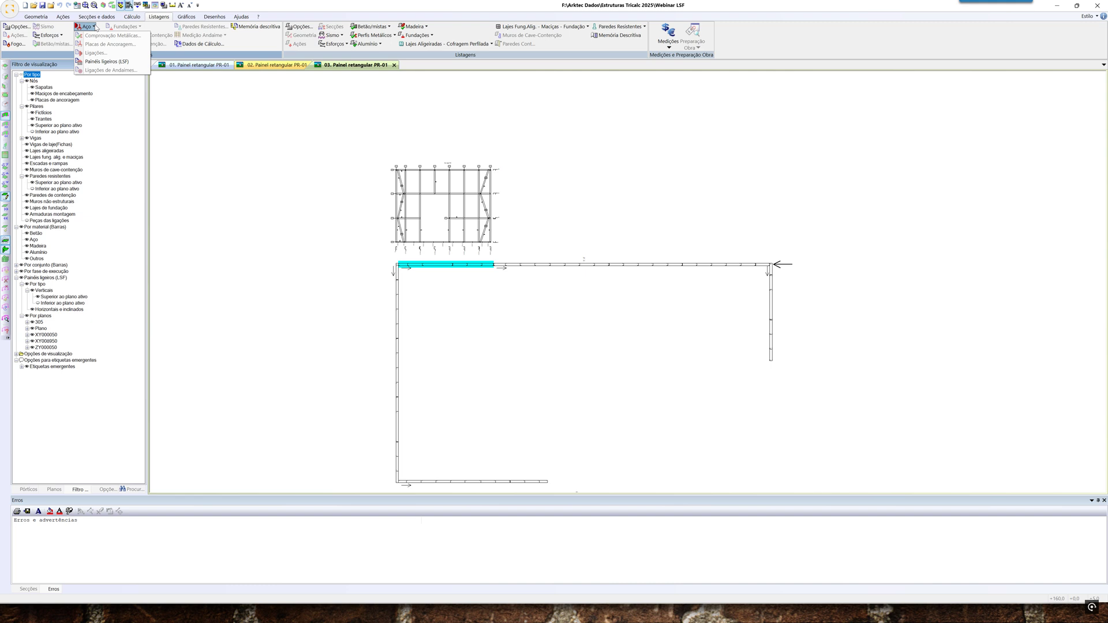
{"action": "left_click", "coordinate": [107, 61]}
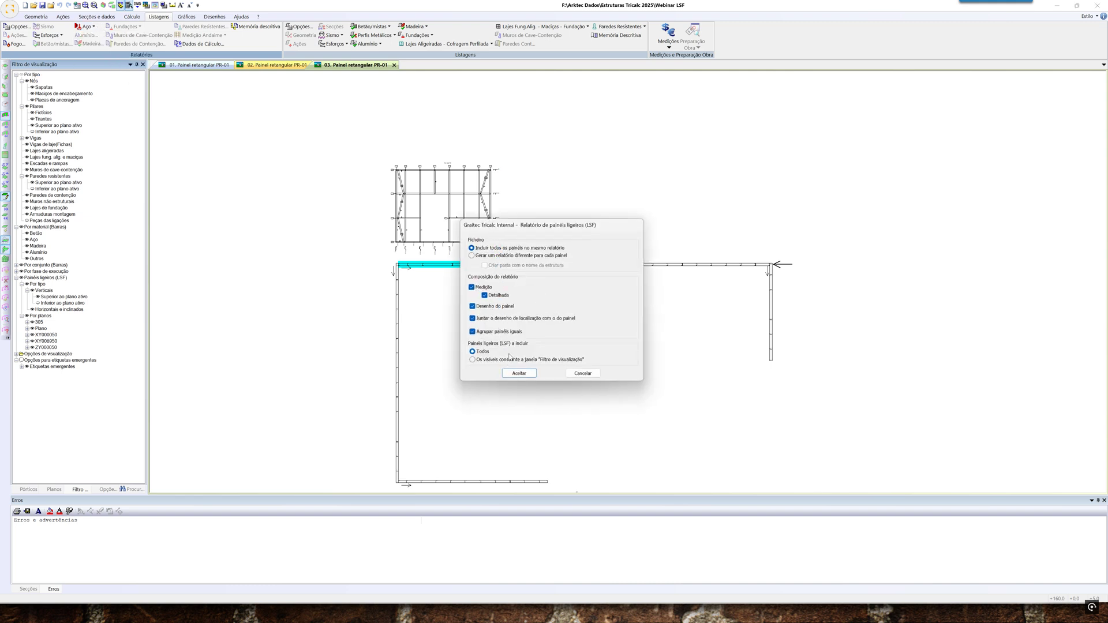
{"action": "left_click", "coordinate": [526, 376]}
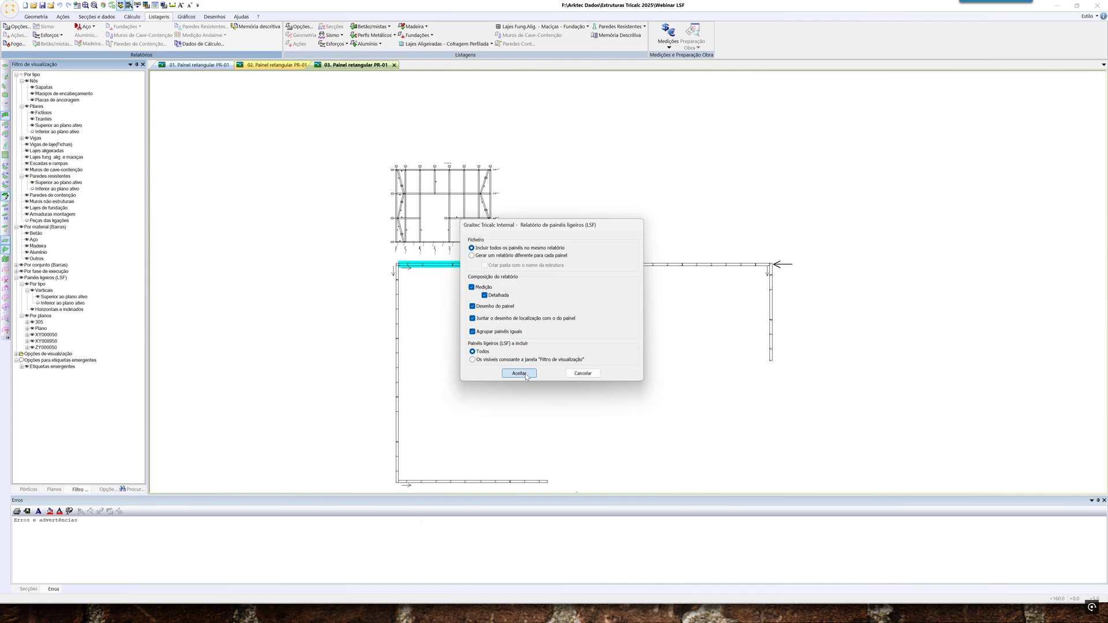
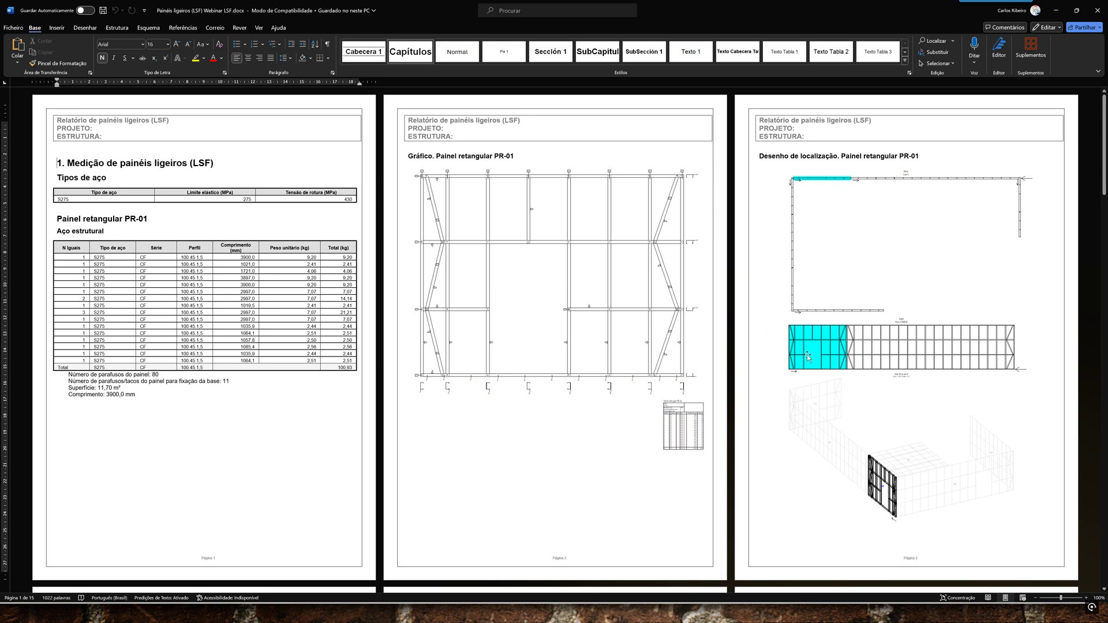
Review the Word report's steel measurement tables, panel drawings and location drawings from panel PR-01 through PR-01-4
{"action": "scroll", "coordinate": [810, 430], "scroll_direction": "down", "scroll_amount": 3}
{"action": "scroll", "coordinate": [809, 430], "scroll_direction": "down", "scroll_amount": 15}
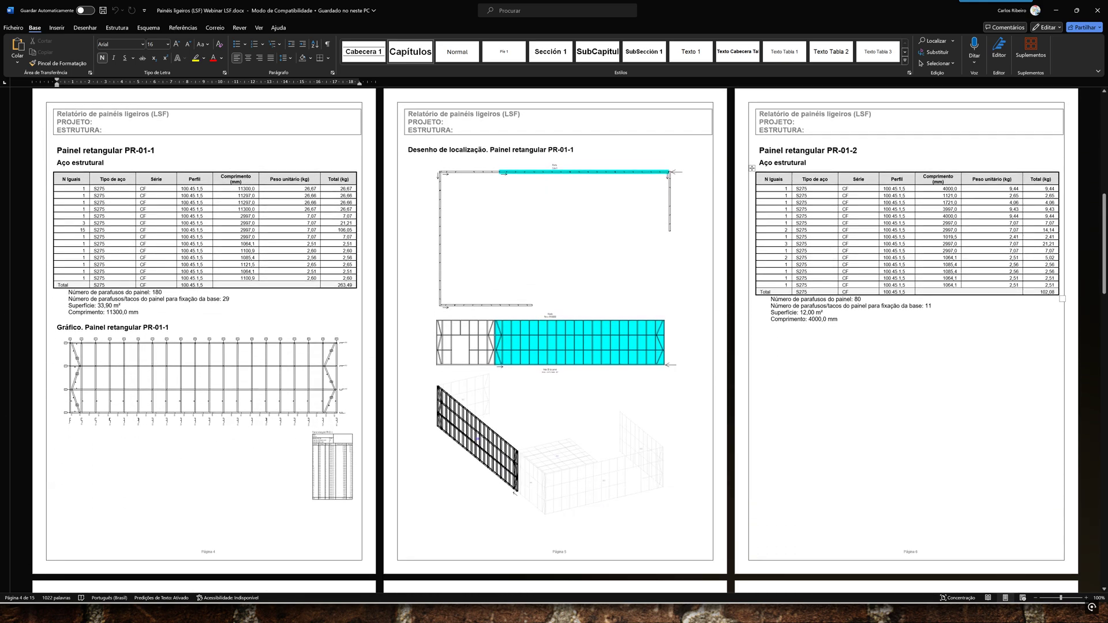
{"action": "scroll", "coordinate": [555, 340], "scroll_direction": "down", "scroll_amount": 14}
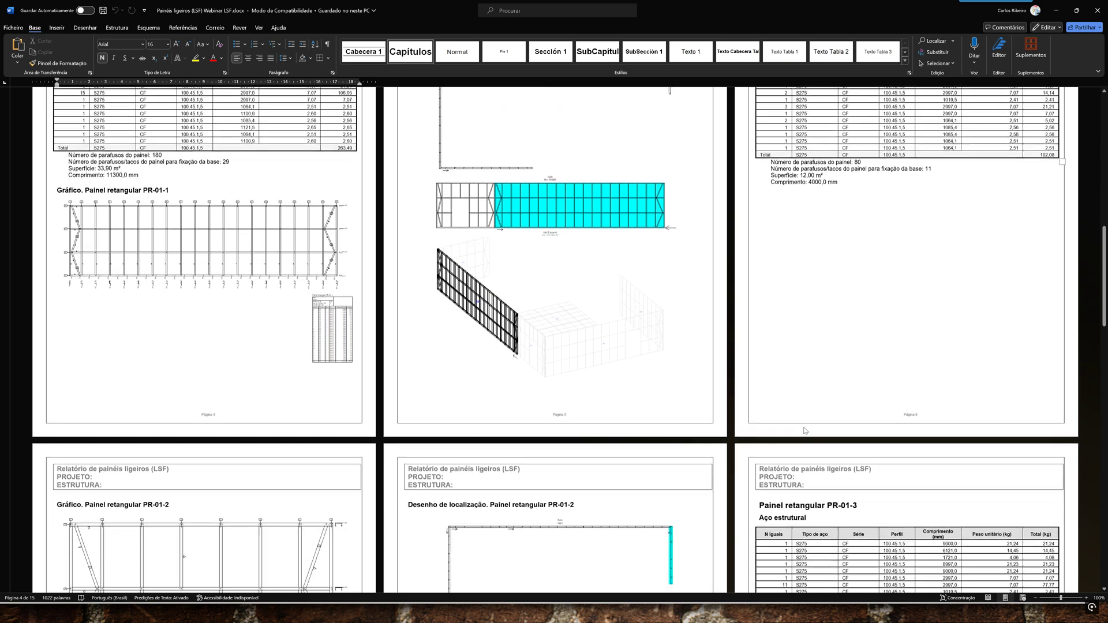
{"action": "scroll", "coordinate": [803, 429], "scroll_direction": "down", "scroll_amount": 5}
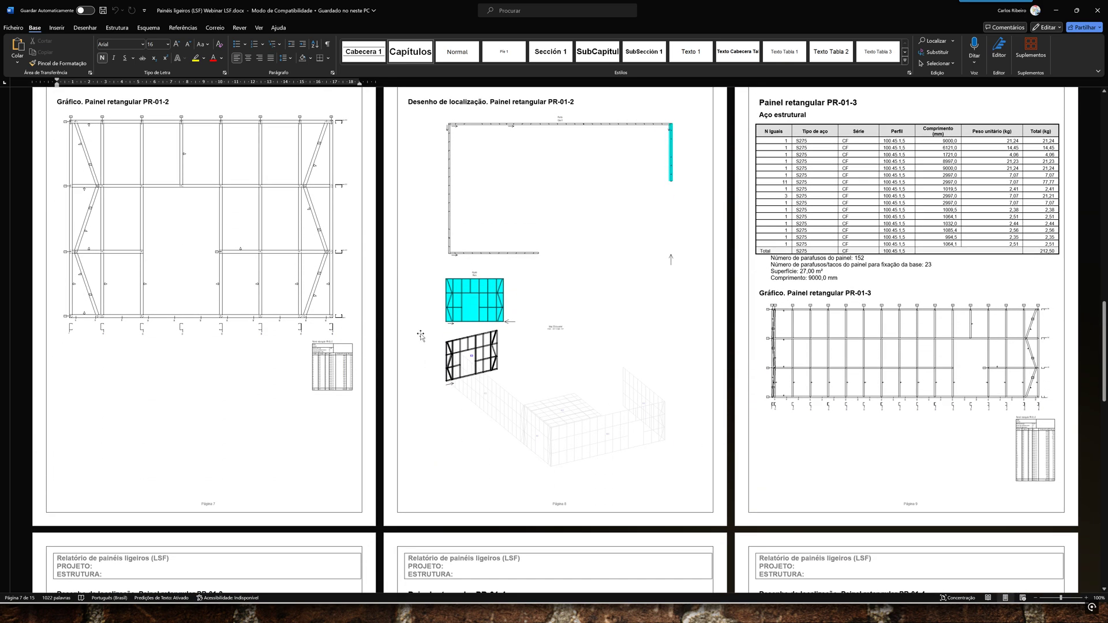
{"action": "scroll", "coordinate": [531, 427], "scroll_direction": "down", "scroll_amount": 12}
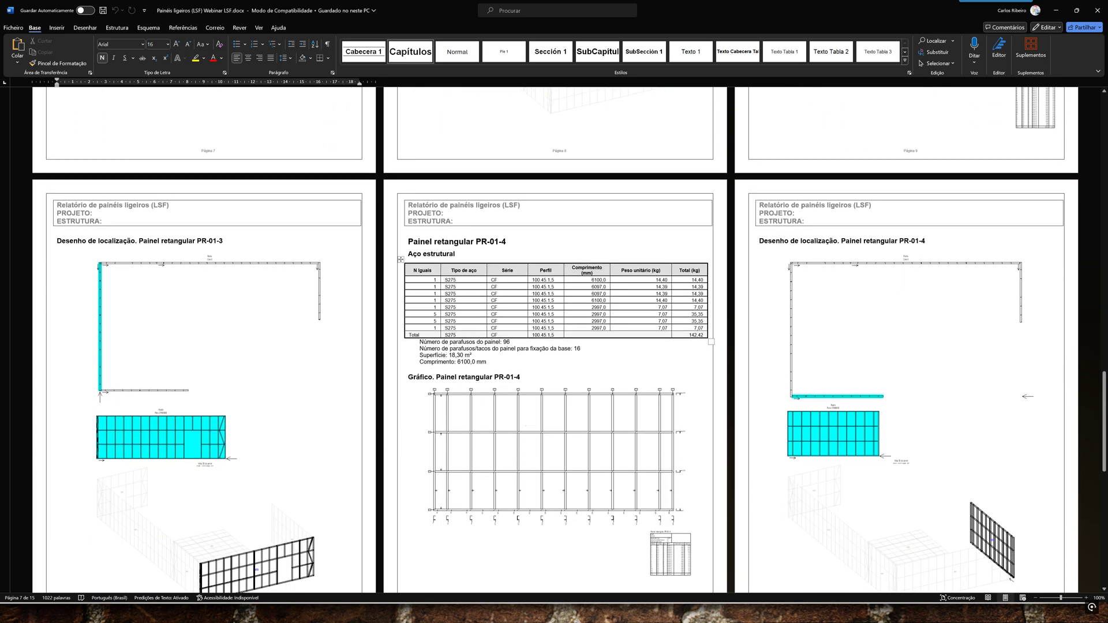
Switch back to Tricalc and leave the 2D drawing to display the 3D structure
{"action": "key", "text": "alt+Tab"}
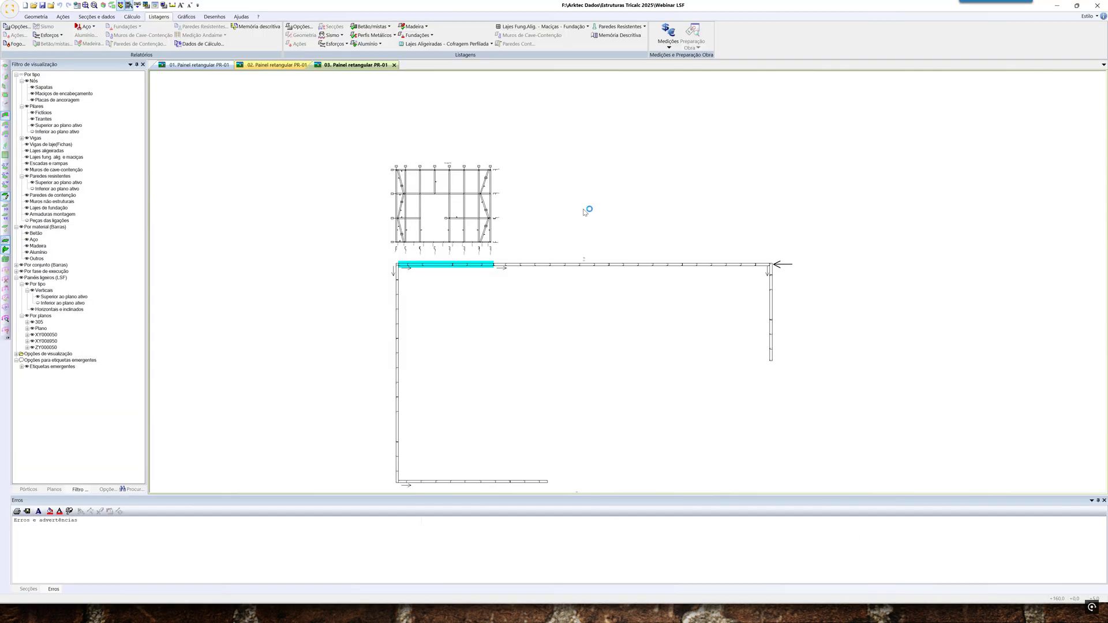
{"action": "right_click", "coordinate": [583, 206]}
{"action": "left_click", "coordinate": [611, 273]}
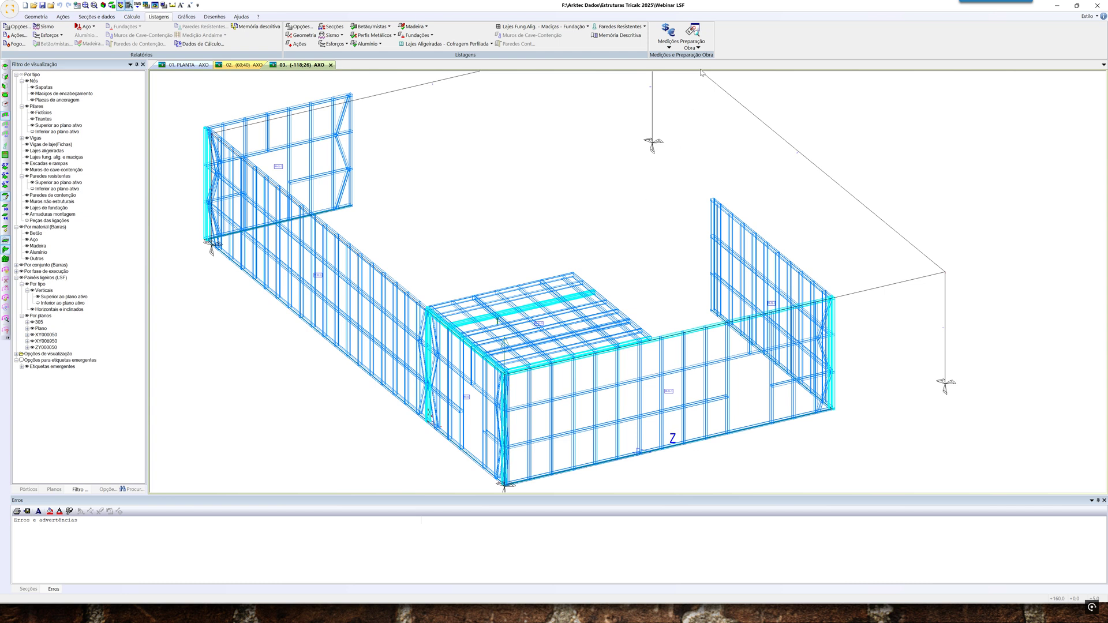
Open the work preparation for light steel framing panels and display panel PR-01 from plane XY000050
{"action": "left_click", "coordinate": [693, 43]}
{"action": "left_click", "coordinate": [710, 135]}
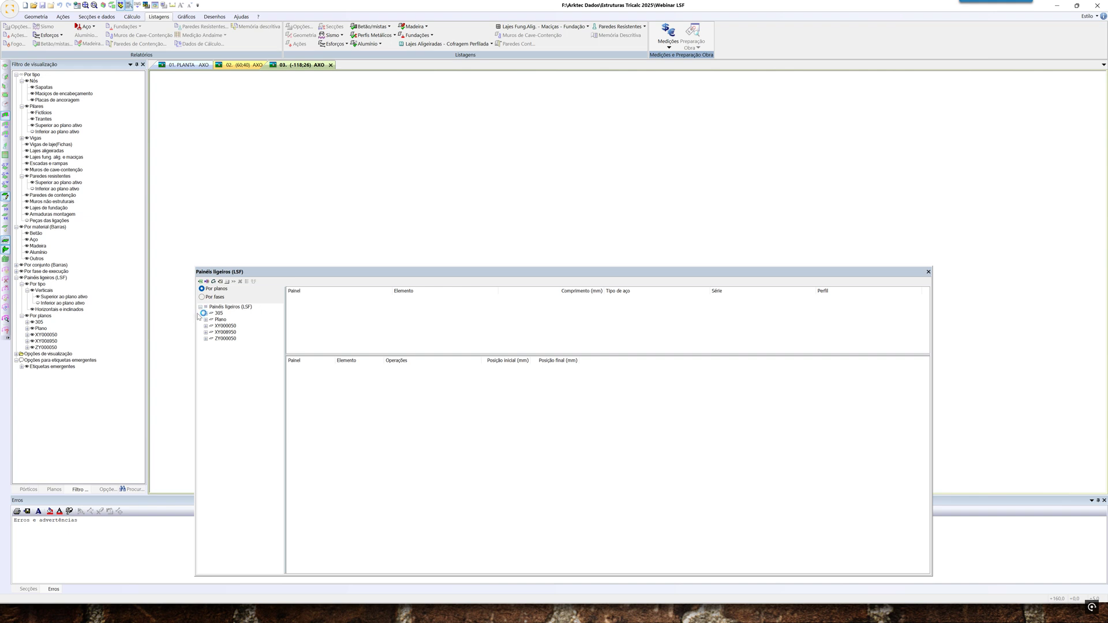
{"action": "left_click", "coordinate": [206, 326]}
{"action": "left_click", "coordinate": [206, 320]}
{"action": "left_click", "coordinate": [225, 339]}
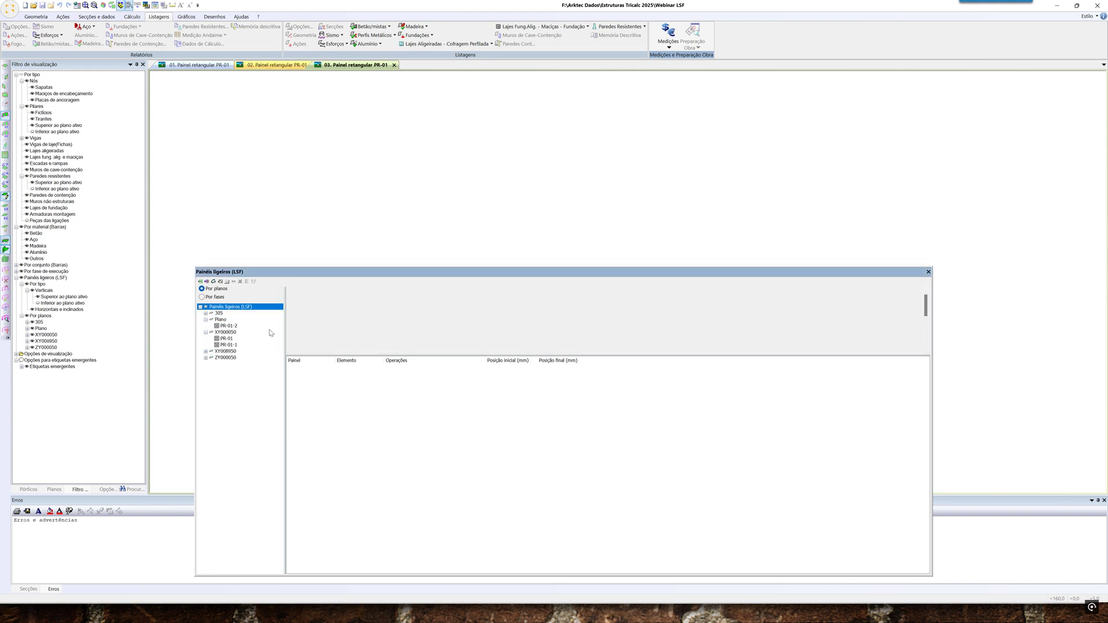
Reposition the light panels window below the drawing and enlarge its element list
{"action": "middle_click_drag", "start_coordinate": [530, 203], "coordinate": [498, 194]}
{"action": "left_click_drag", "start_coordinate": [535, 274], "coordinate": [569, 315]}
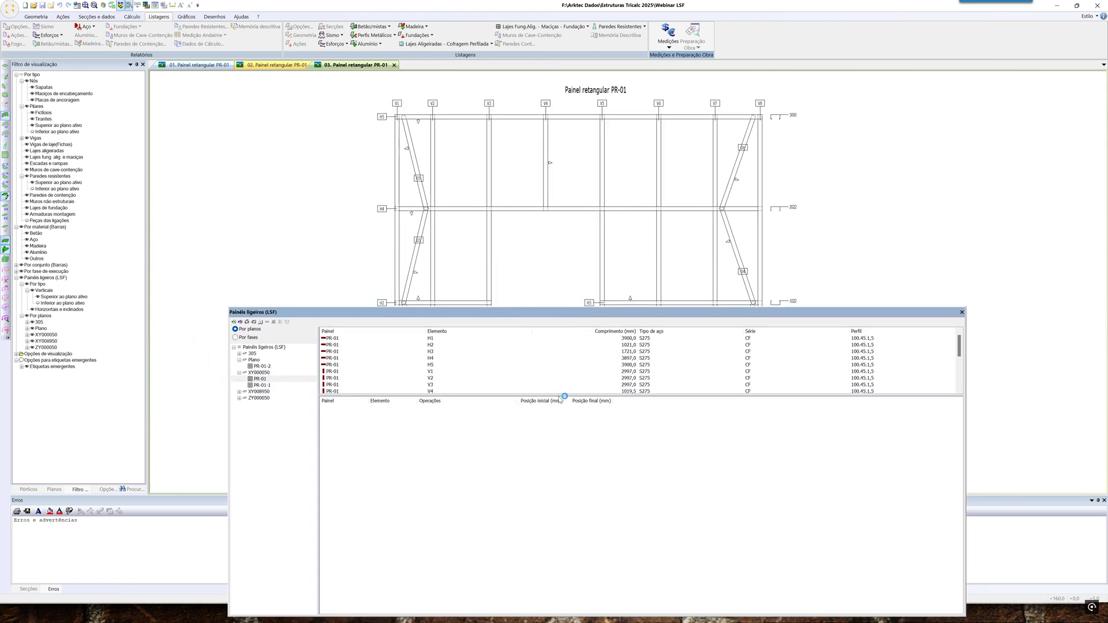
{"action": "left_click_drag", "start_coordinate": [560, 397], "coordinate": [573, 455]}
{"action": "mouse_move", "coordinate": [575, 319]}
{"action": "left_mouse_down"}
{"action": "mouse_move", "coordinate": [572, 274]}
{"action": "mouse_move", "coordinate": [574, 313]}
{"action": "left_mouse_up"}
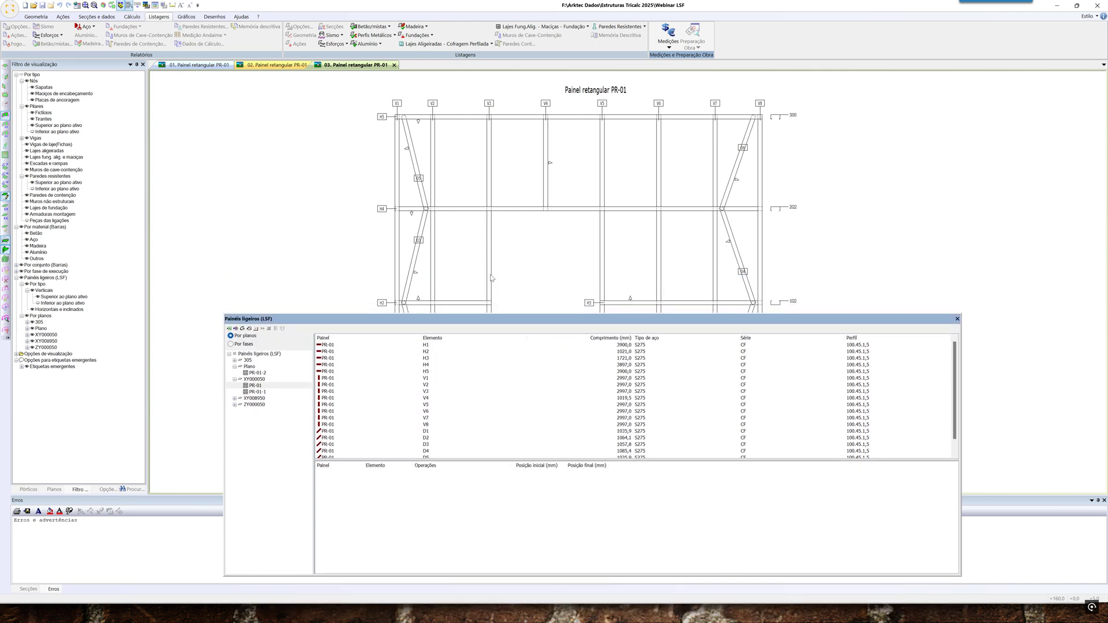
Check the element list of panel PR-01-1, and display the fabrication operations of stud V2 in panel PR-01
{"action": "left_click", "coordinate": [263, 392]}
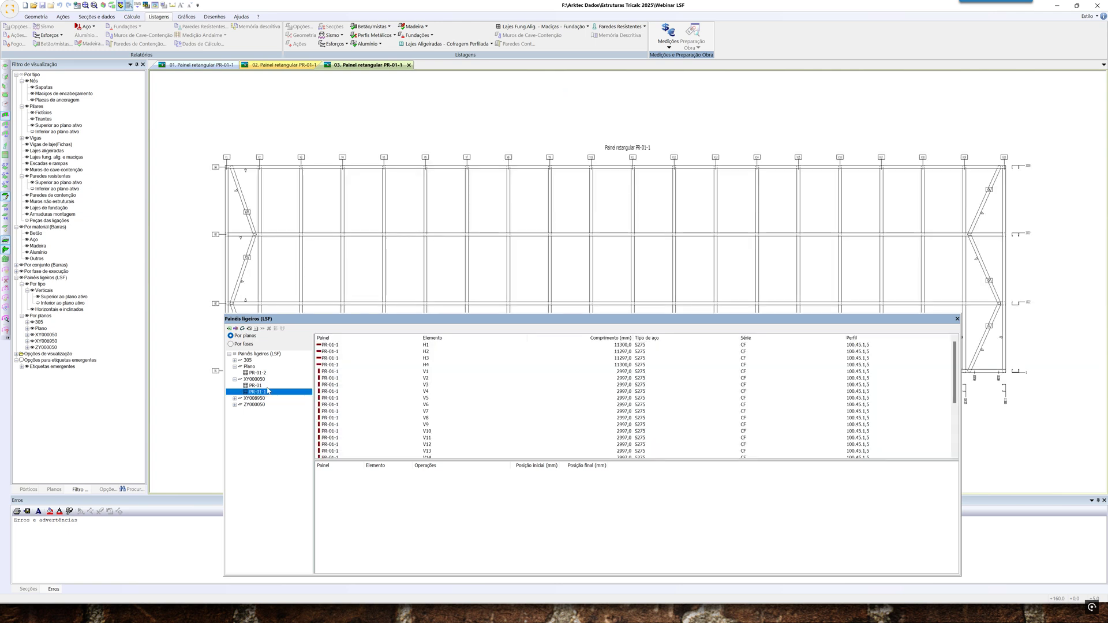
{"action": "left_click", "coordinate": [267, 385]}
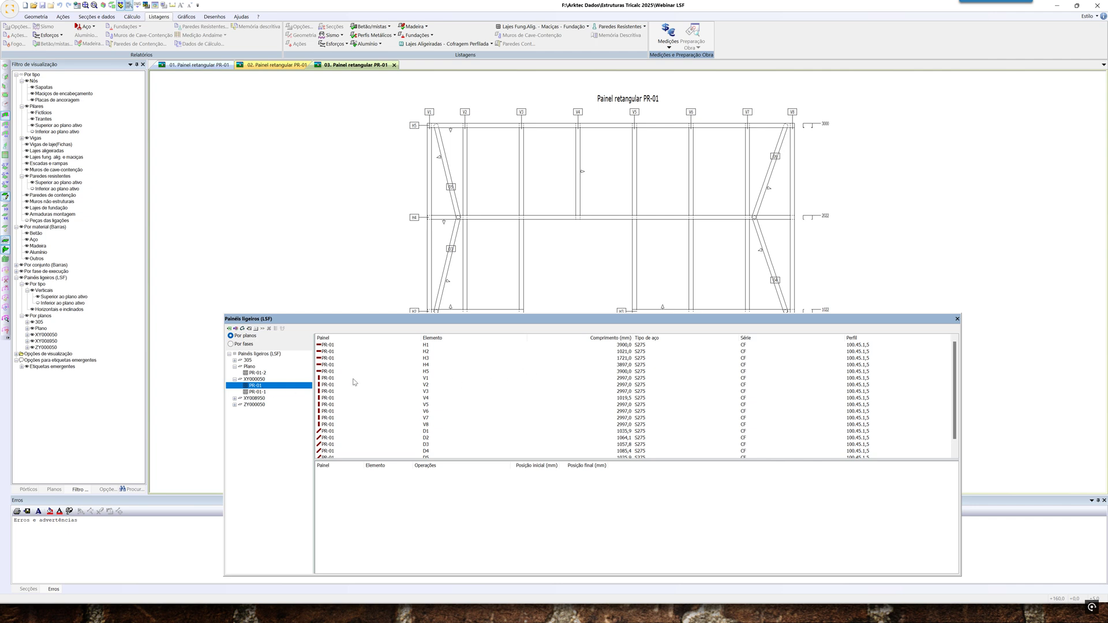
{"action": "left_click", "coordinate": [326, 385]}
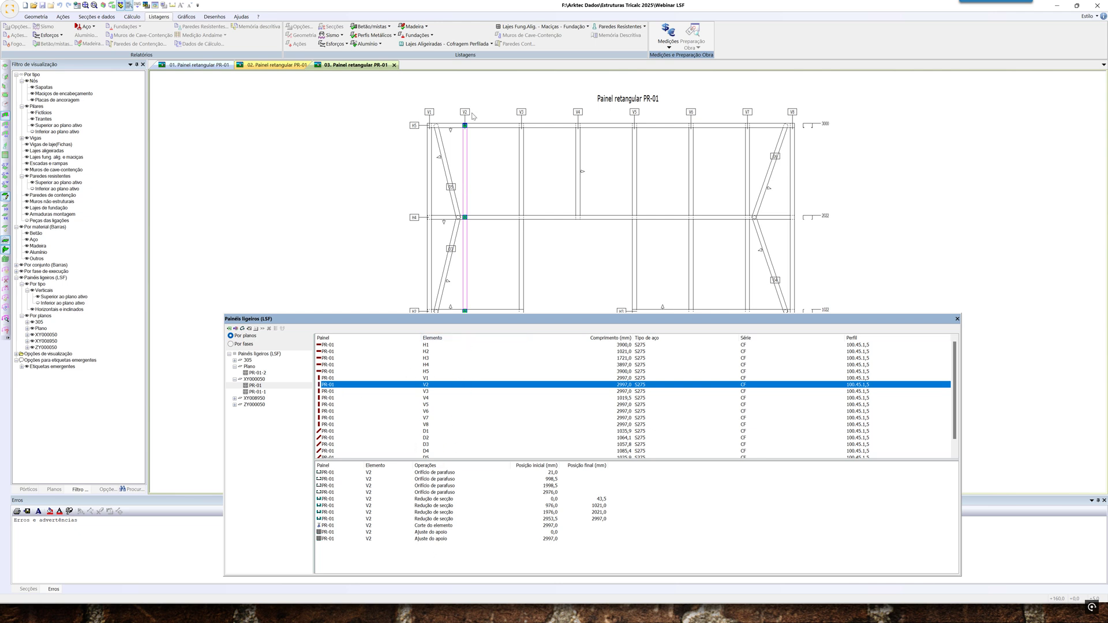
{"action": "scroll", "coordinate": [465, 140], "scroll_direction": "up", "scroll_amount": 5}
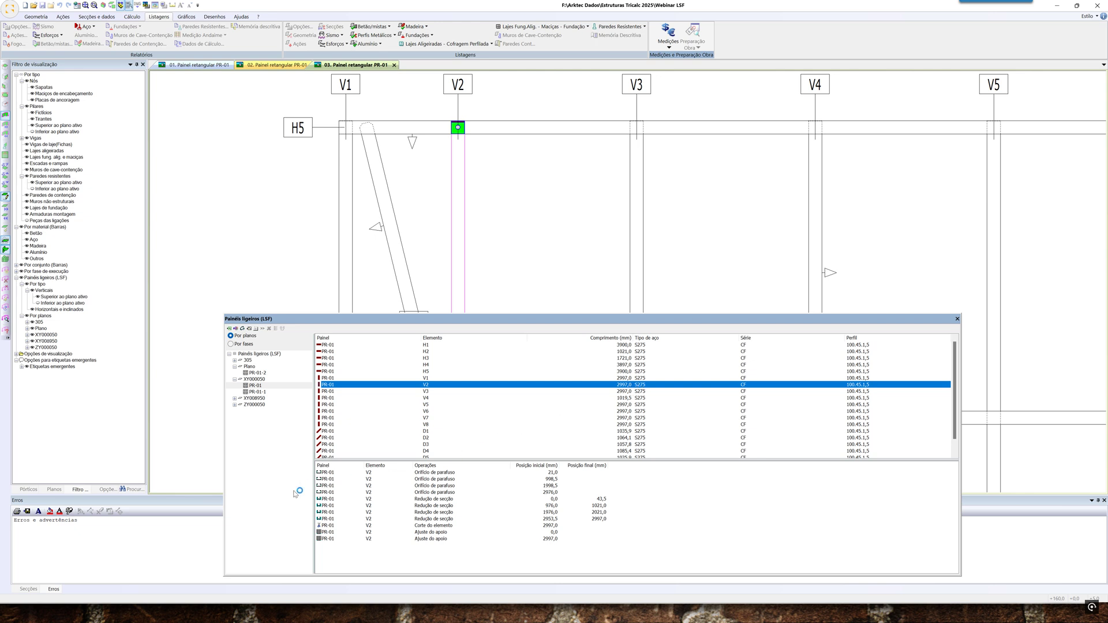
Highlight stud V2's screw hole at 21.0 mm and inspect it at the junction with track H1
{"action": "left_click", "coordinate": [327, 473]}
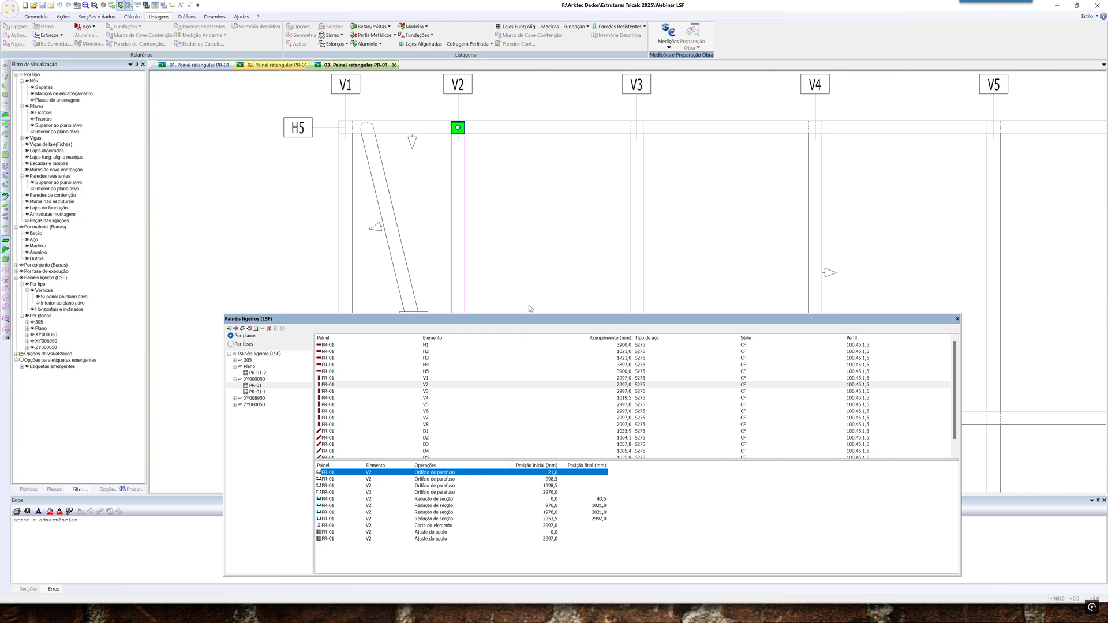
{"action": "scroll", "coordinate": [541, 267], "scroll_direction": "down", "scroll_amount": 5}
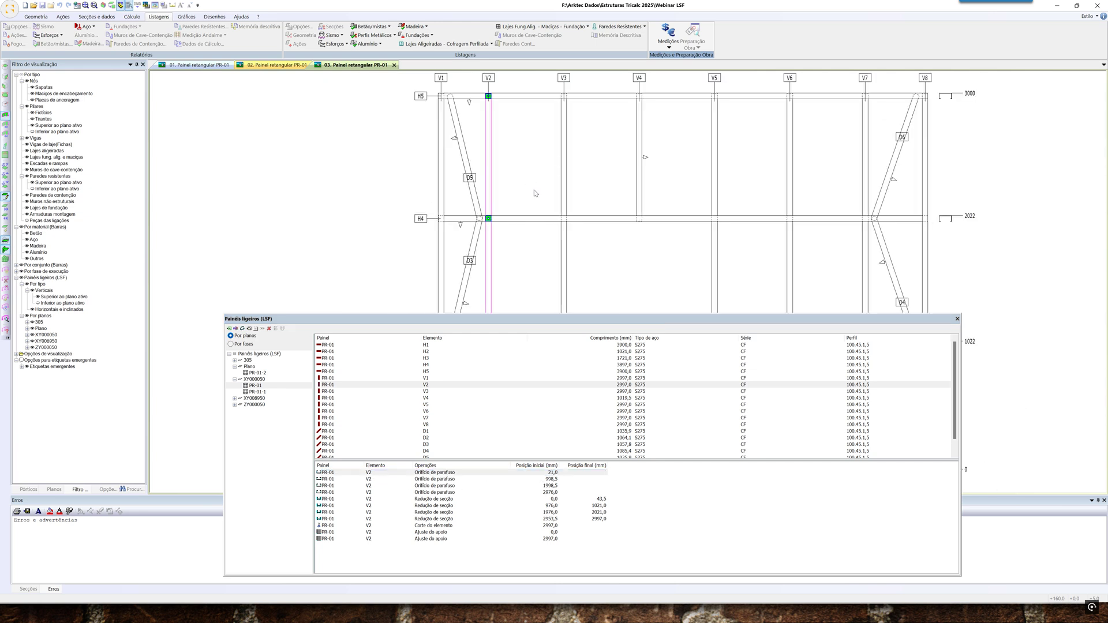
{"action": "middle_click_drag", "start_coordinate": [539, 230], "coordinate": [529, 152]}
{"action": "middle_click_drag", "start_coordinate": [529, 227], "coordinate": [518, 148]}
{"action": "middle_click_drag", "start_coordinate": [503, 253], "coordinate": [501, 203]}
{"action": "scroll", "coordinate": [471, 256], "scroll_direction": "up", "scroll_amount": 4}
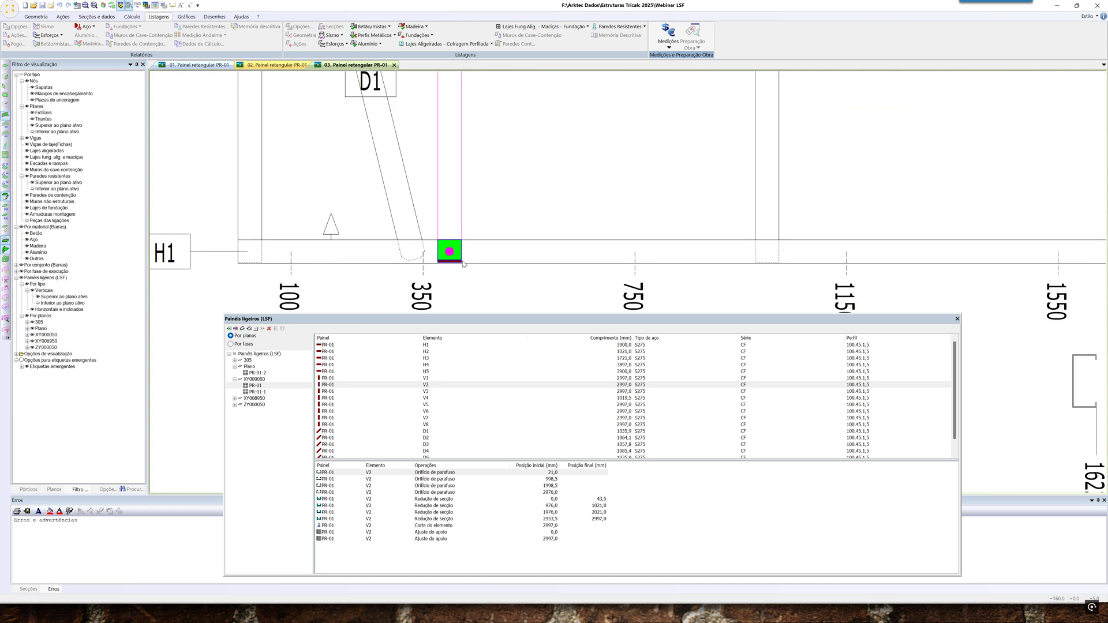
Highlight stud V2's screw hole at 998.5 mm and inspect it at the junction with element H2
{"action": "left_click", "coordinate": [451, 480]}
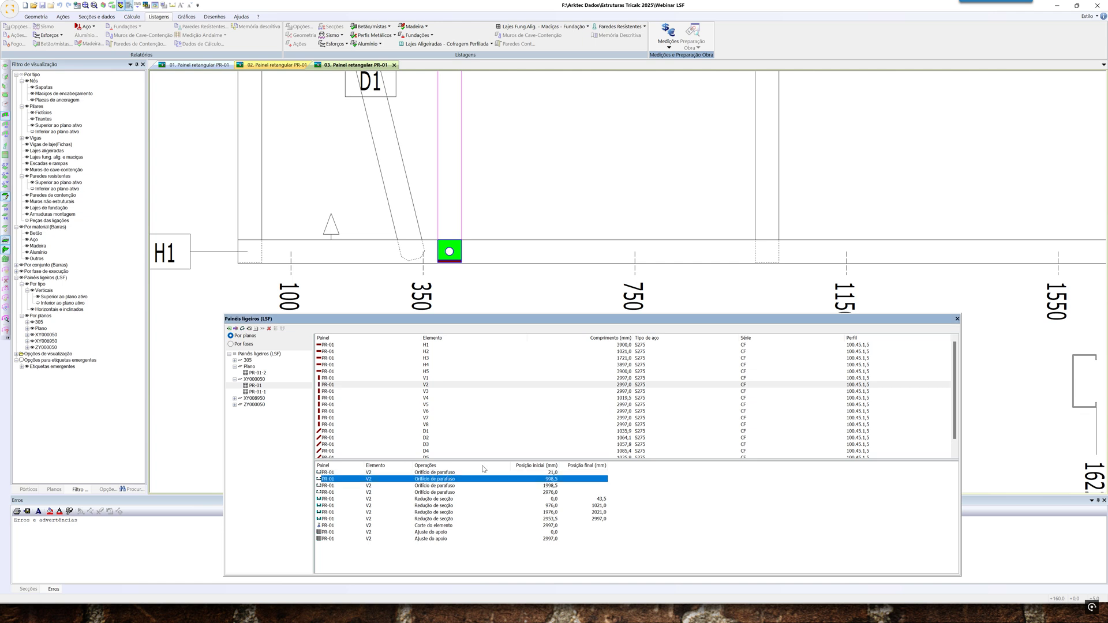
{"action": "scroll", "coordinate": [488, 270], "scroll_direction": "down", "scroll_amount": 6}
{"action": "middle_click_drag", "start_coordinate": [491, 235], "coordinate": [487, 300]}
{"action": "scroll", "coordinate": [482, 260], "scroll_direction": "up", "scroll_amount": 5}
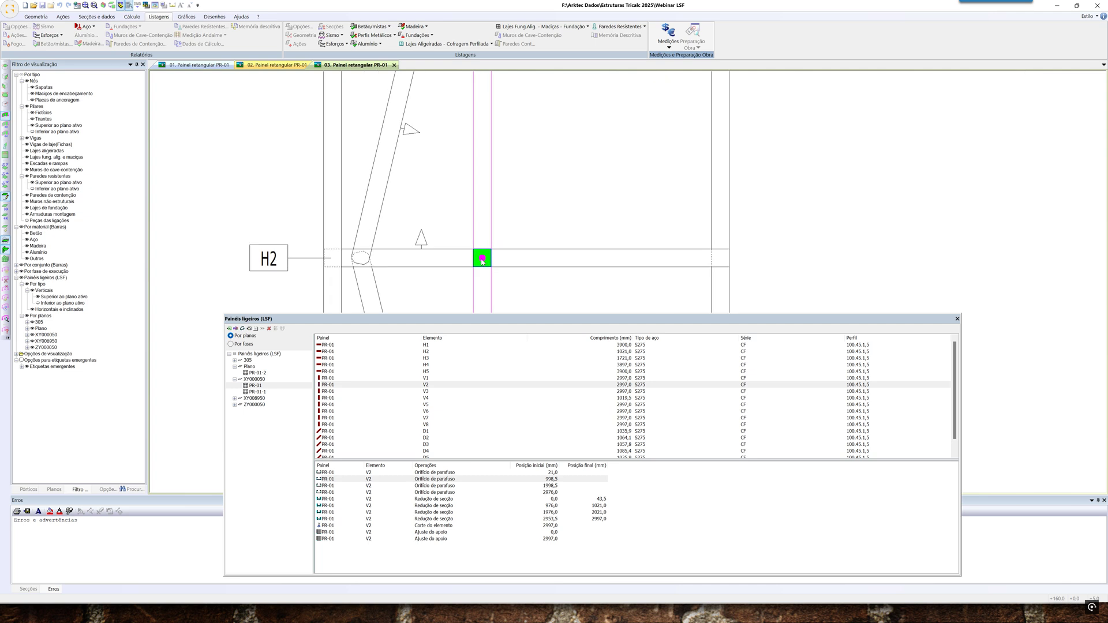
Highlight stud V2's screw holes at 1998.5 mm and 2976.0 mm in the PR-01 panel drawing
{"action": "left_click", "coordinate": [460, 487]}
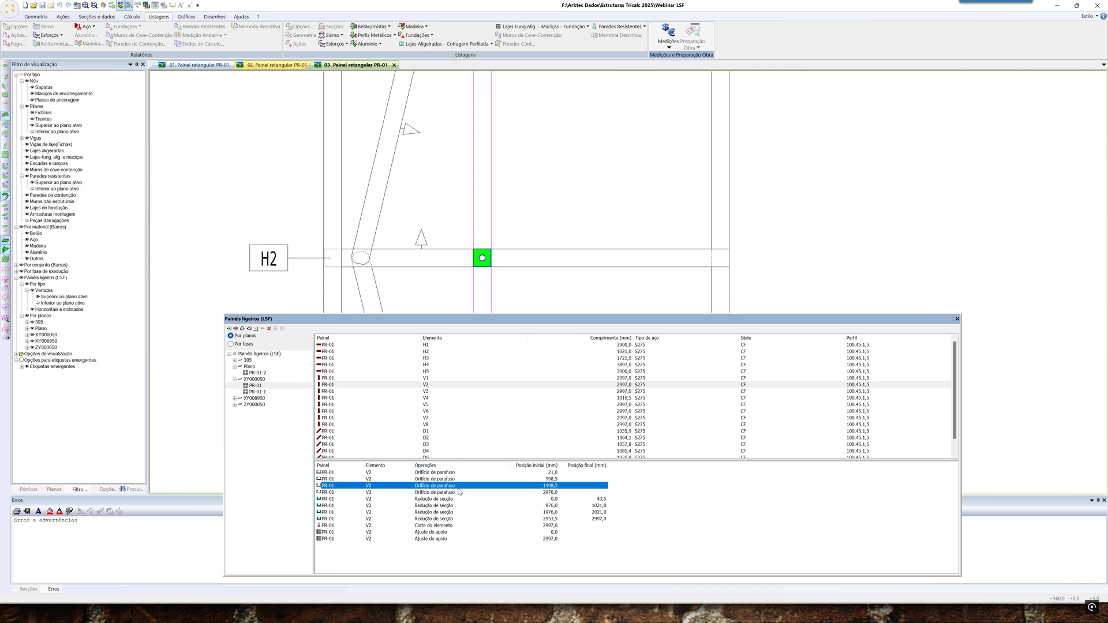
{"action": "scroll", "coordinate": [492, 283], "scroll_direction": "down", "scroll_amount": 3}
{"action": "scroll", "coordinate": [481, 166], "scroll_direction": "down", "scroll_amount": 4}
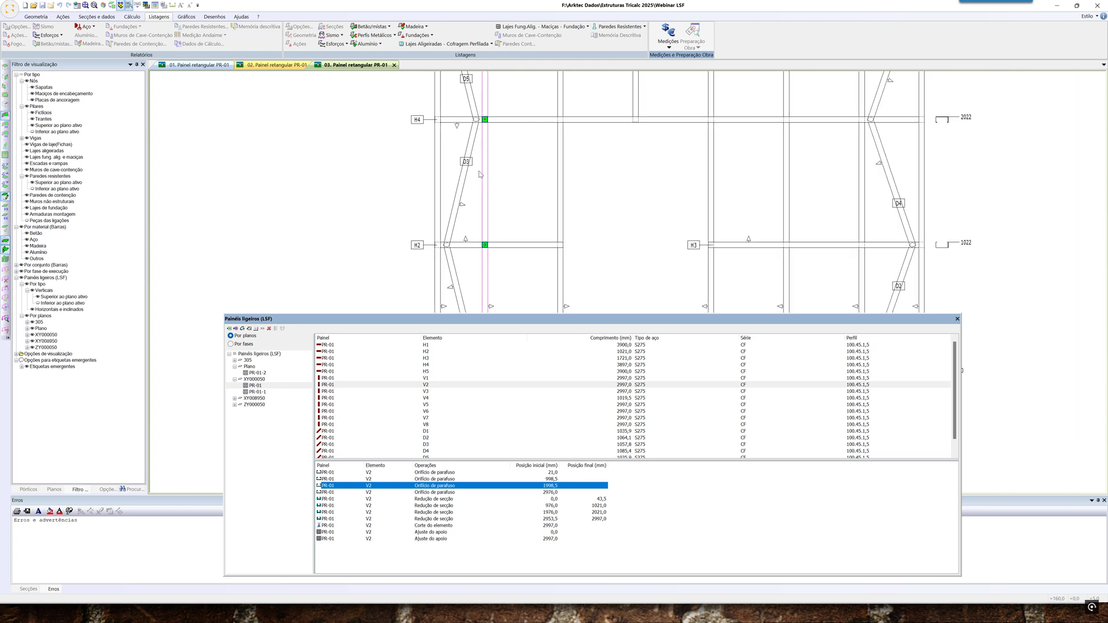
{"action": "left_click", "coordinate": [471, 492]}
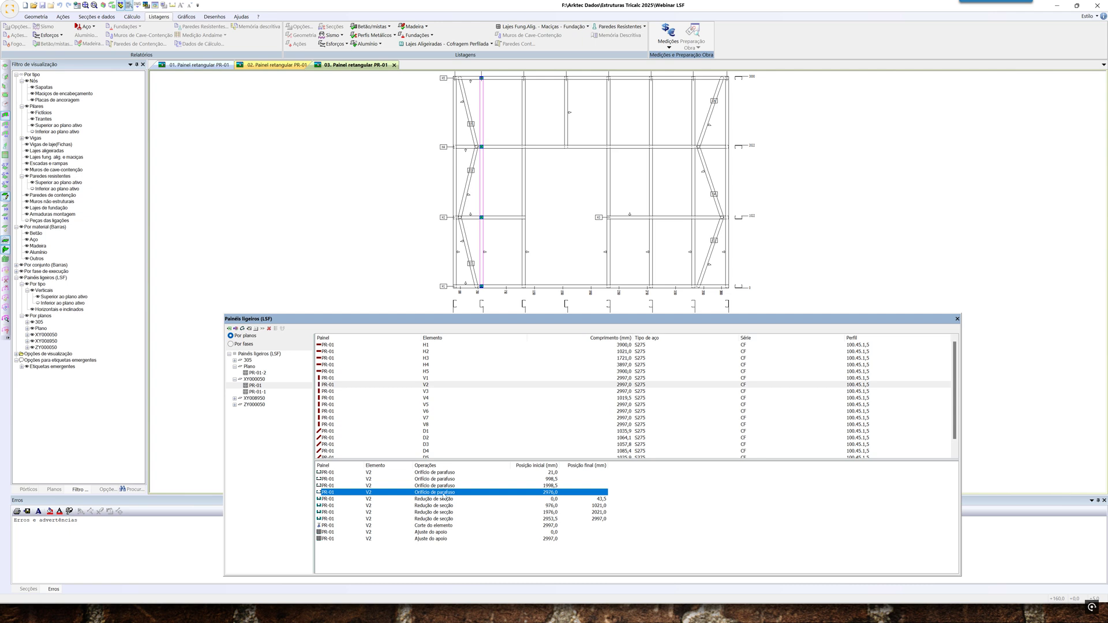
Highlight stud V2's section reduction from 0.0 to 43.5 mm at track H1 and its element cut at 2997.0 mm
{"action": "left_click", "coordinate": [444, 498]}
{"action": "scroll", "coordinate": [480, 288], "scroll_direction": "up", "scroll_amount": 4}
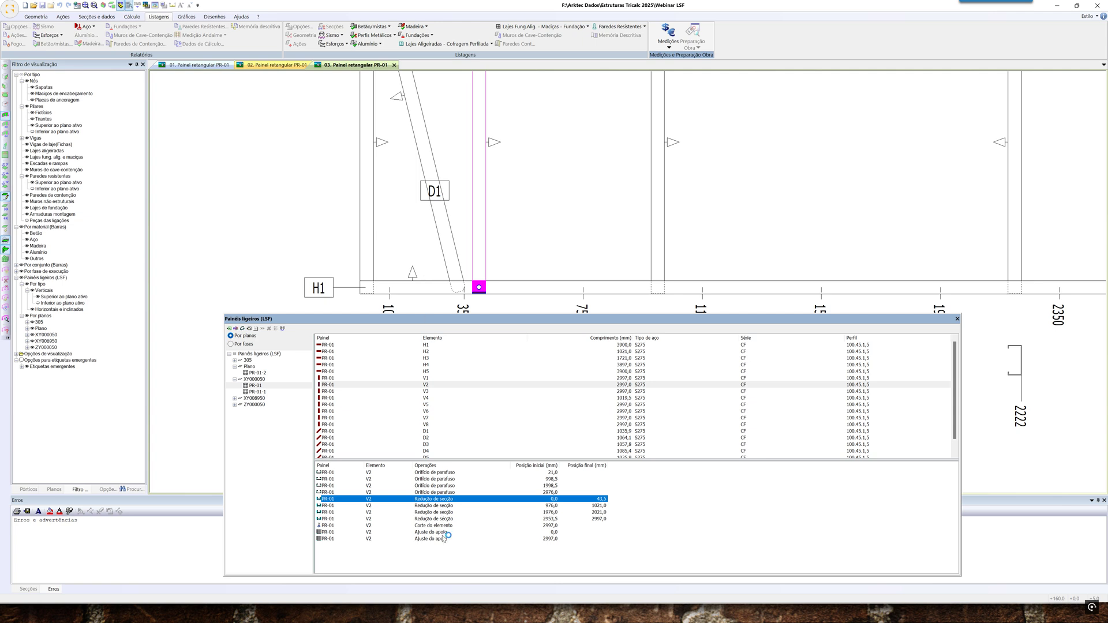
{"action": "left_click", "coordinate": [436, 525]}
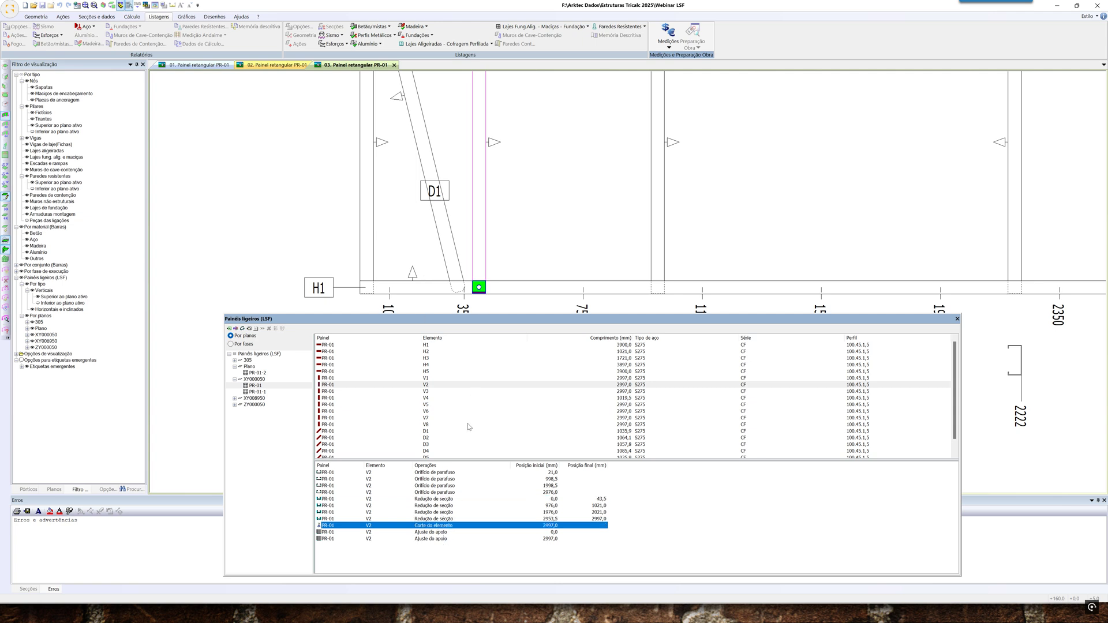
{"action": "scroll", "coordinate": [468, 232], "scroll_direction": "down", "scroll_amount": 5}
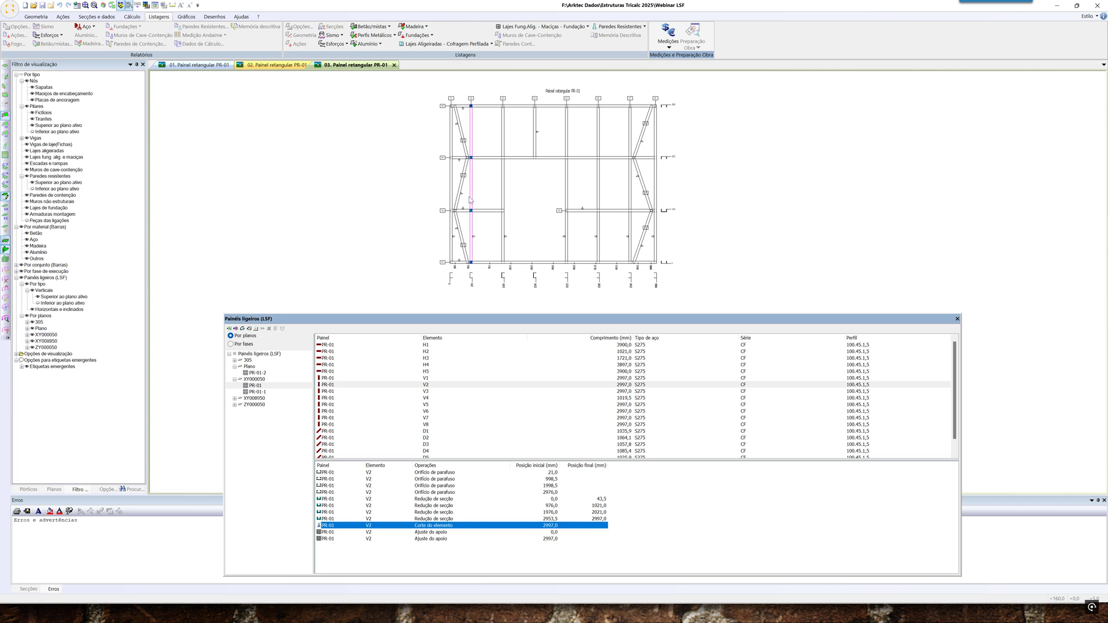
Highlight stud V2's support adjustment at 0.0 mm and inspect it at the junction with track H1
{"action": "left_click", "coordinate": [445, 532]}
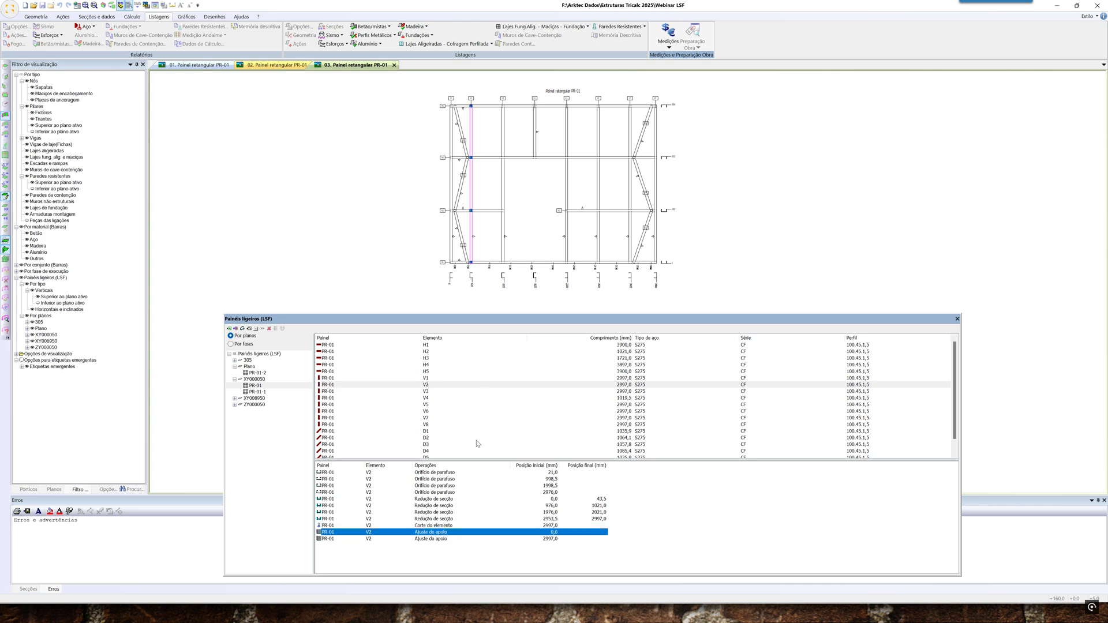
{"action": "scroll", "coordinate": [477, 256], "scroll_direction": "up", "scroll_amount": 5}
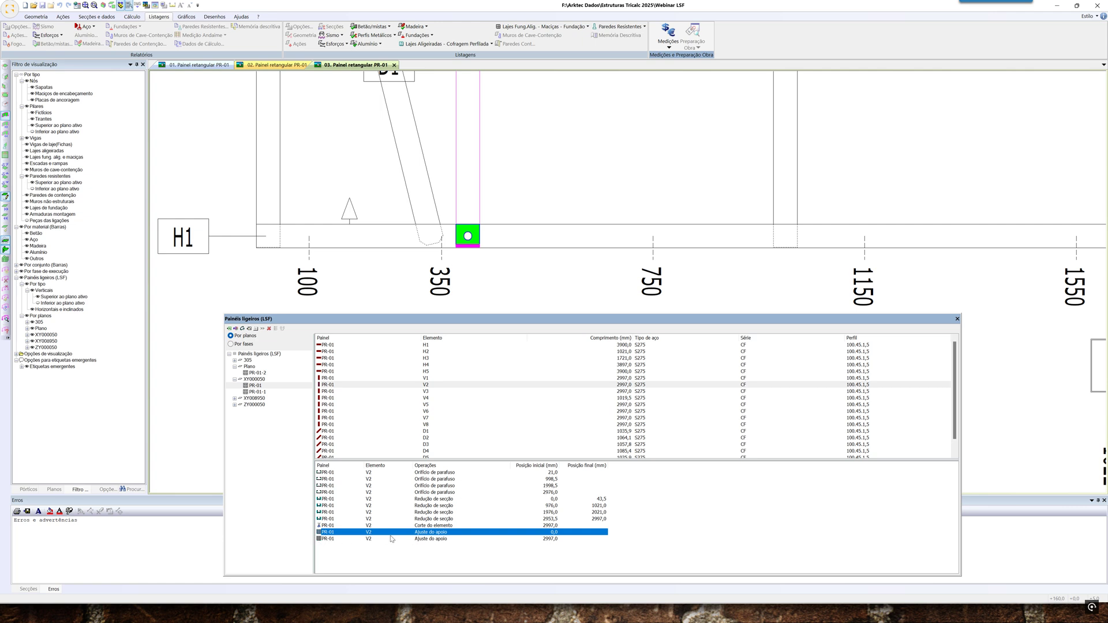
Move the light panels window higher, and view the machine customization files available for fabrication
{"action": "left_click_drag", "start_coordinate": [599, 321], "coordinate": [604, 267]}
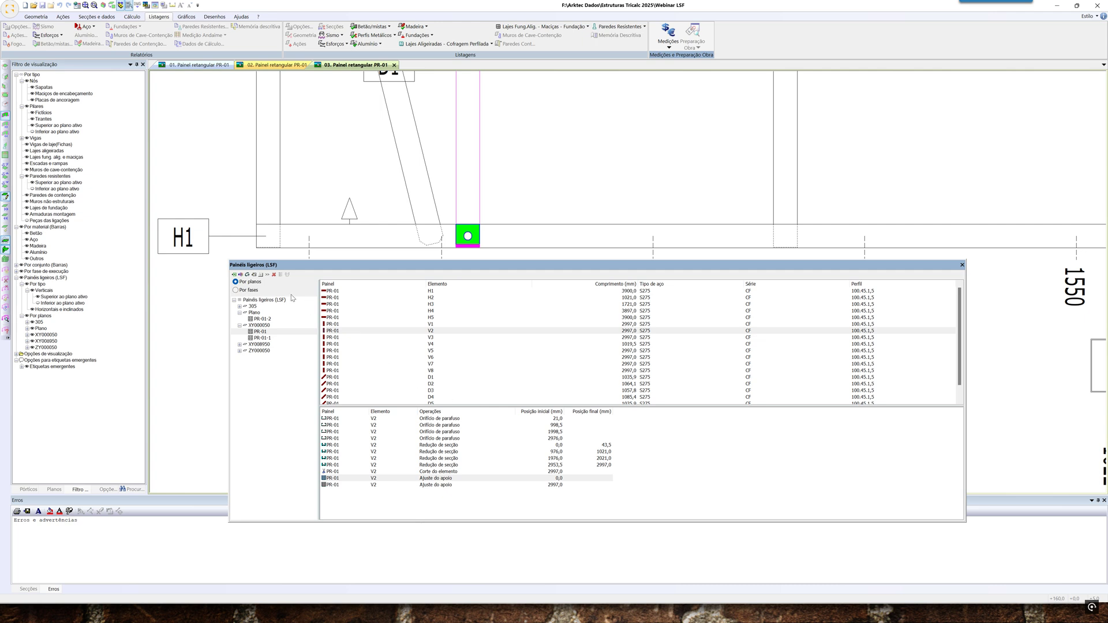
{"action": "left_click", "coordinate": [262, 274]}
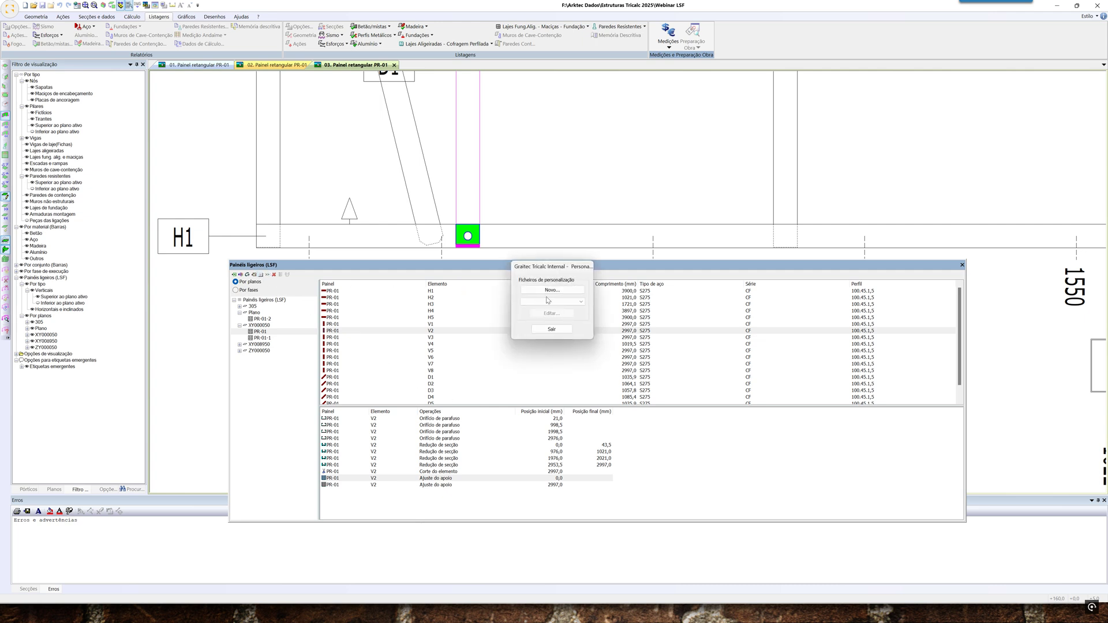
{"action": "left_click", "coordinate": [554, 301]}
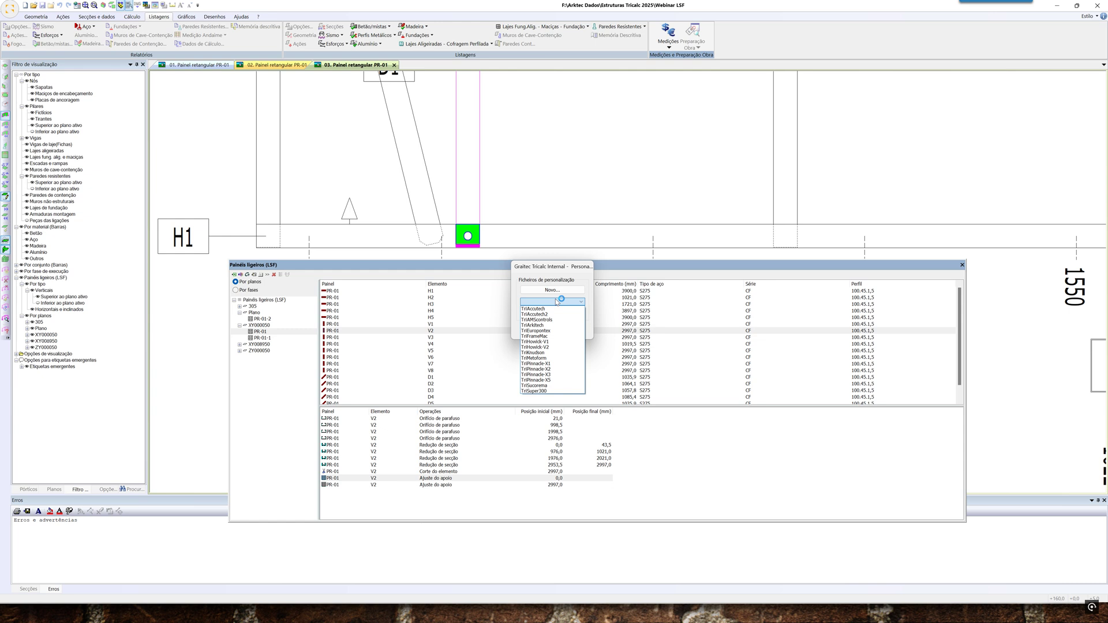
{"action": "left_click", "coordinate": [556, 283]}
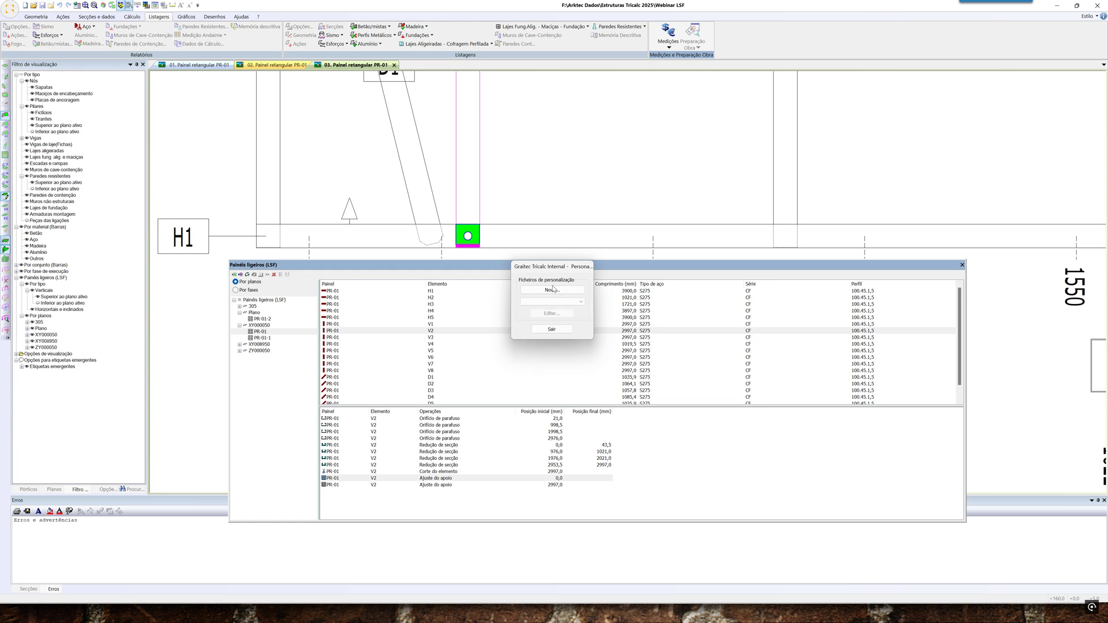
Start a new fabrication customization file named TESTE and examine the editing options of its SÉRIE-PERFIL text
{"action": "left_click", "coordinate": [552, 291]}
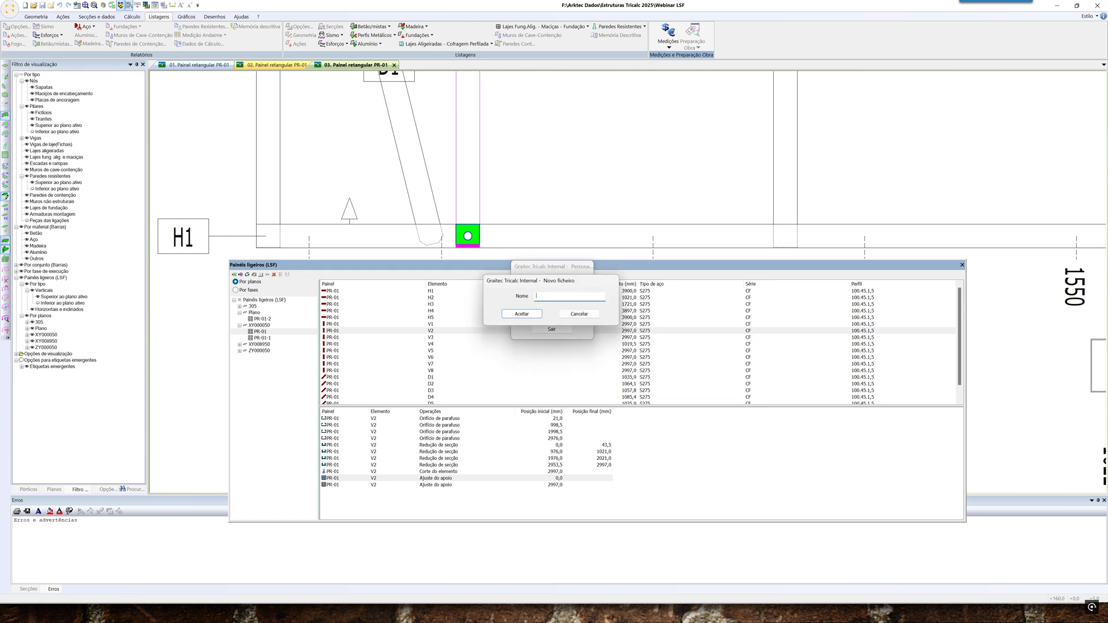
{"action": "left_click", "coordinate": [541, 315]}
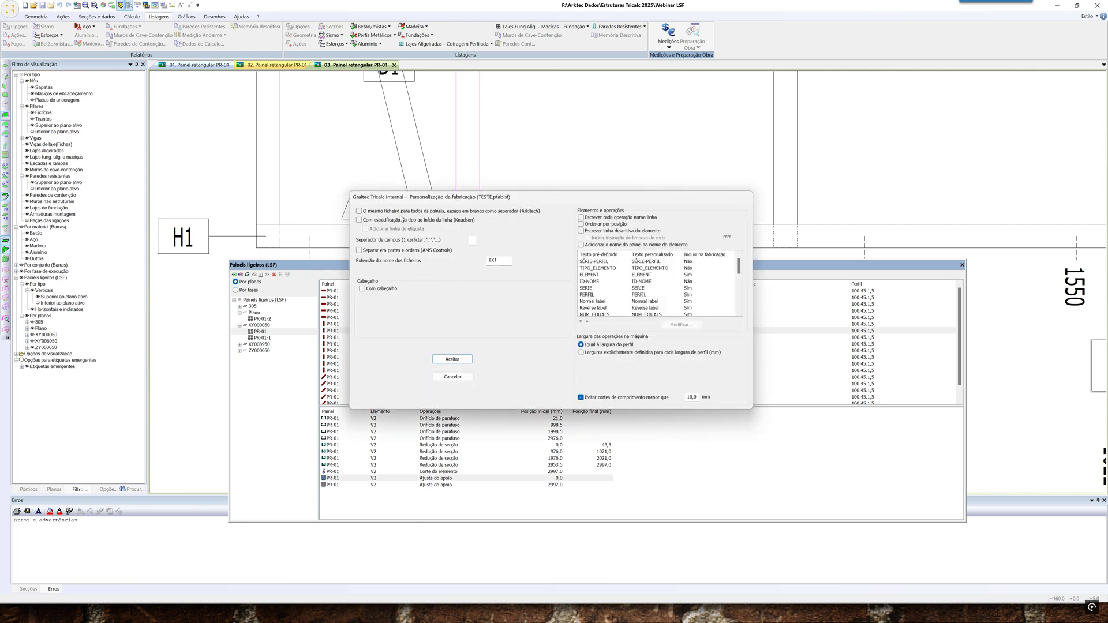
{"action": "left_click_drag", "start_coordinate": [738, 267], "coordinate": [745, 311]}
{"action": "scroll", "coordinate": [652, 272], "scroll_direction": "up", "scroll_amount": 4}
{"action": "left_click", "coordinate": [609, 263]}
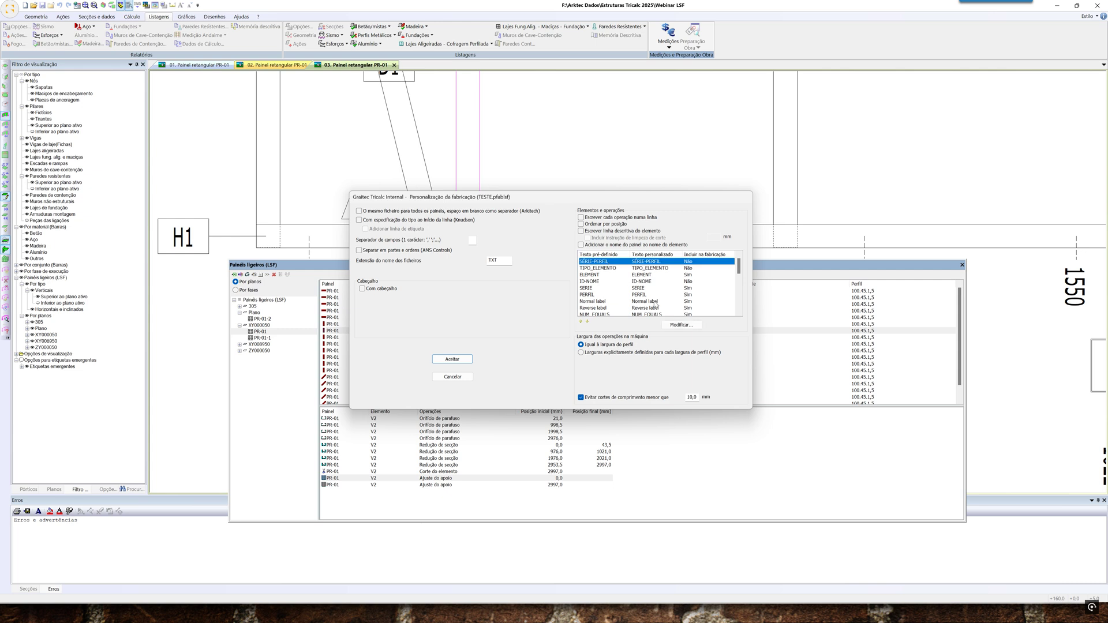
{"action": "left_click", "coordinate": [681, 325]}
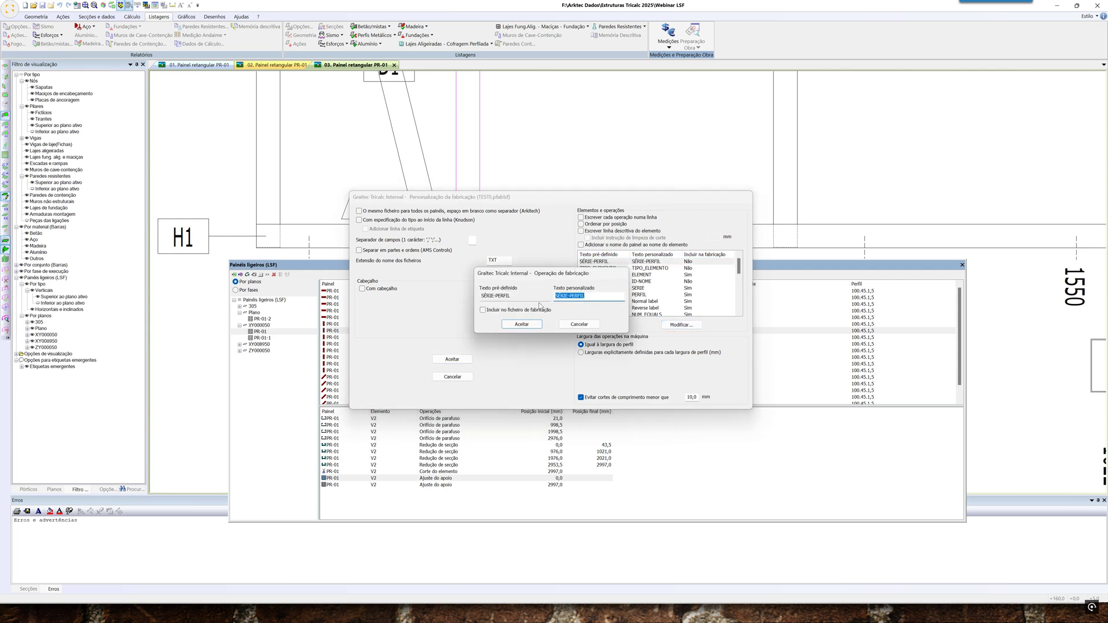
{"action": "left_click", "coordinate": [580, 324]}
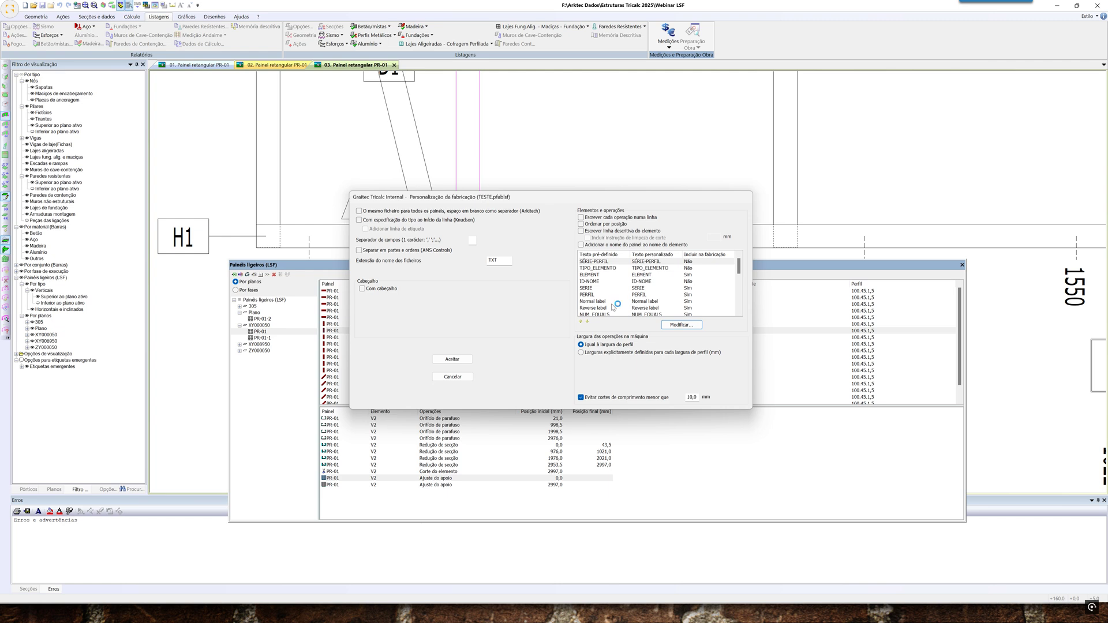
Check the header options of the TESTE fabrication file, and leave the customization without saving
{"action": "left_click", "coordinate": [362, 289]}
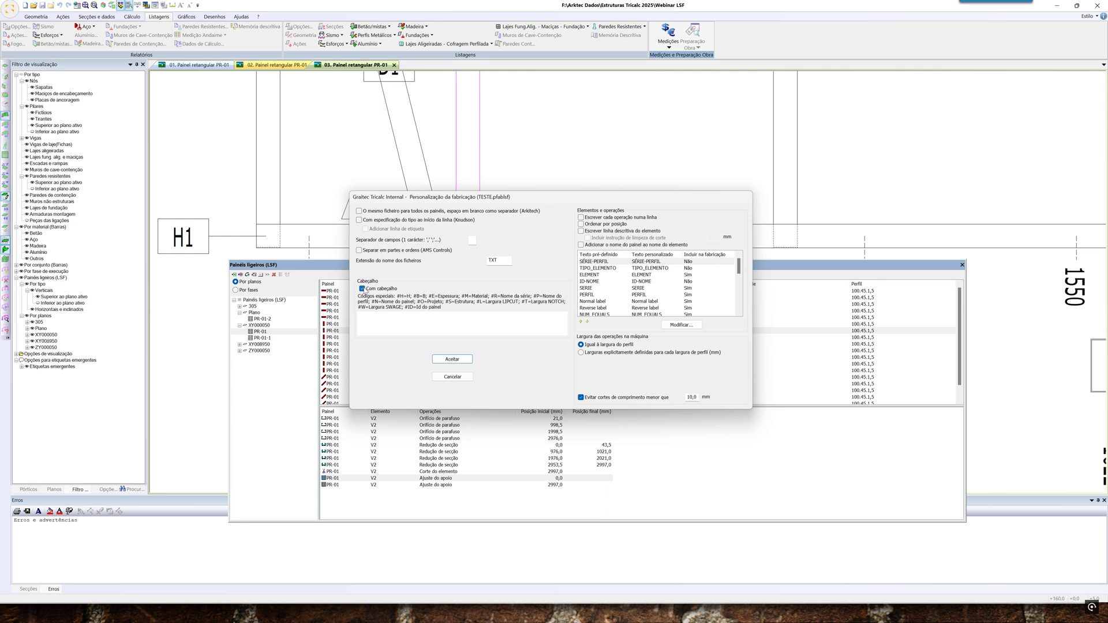
{"action": "left_click", "coordinate": [362, 289]}
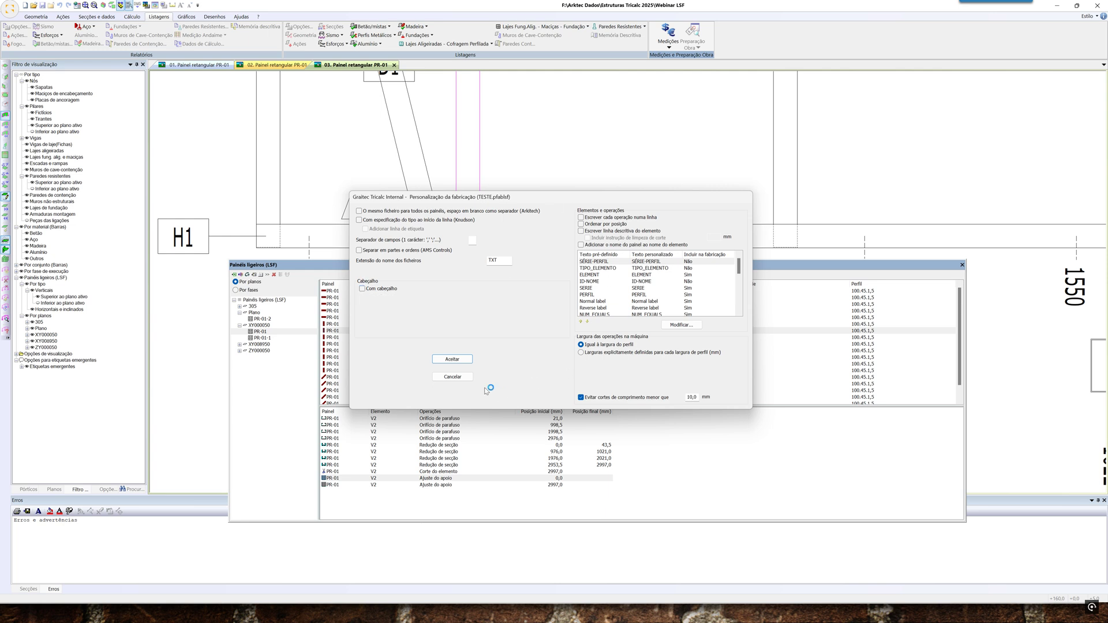
{"action": "left_click", "coordinate": [452, 377]}
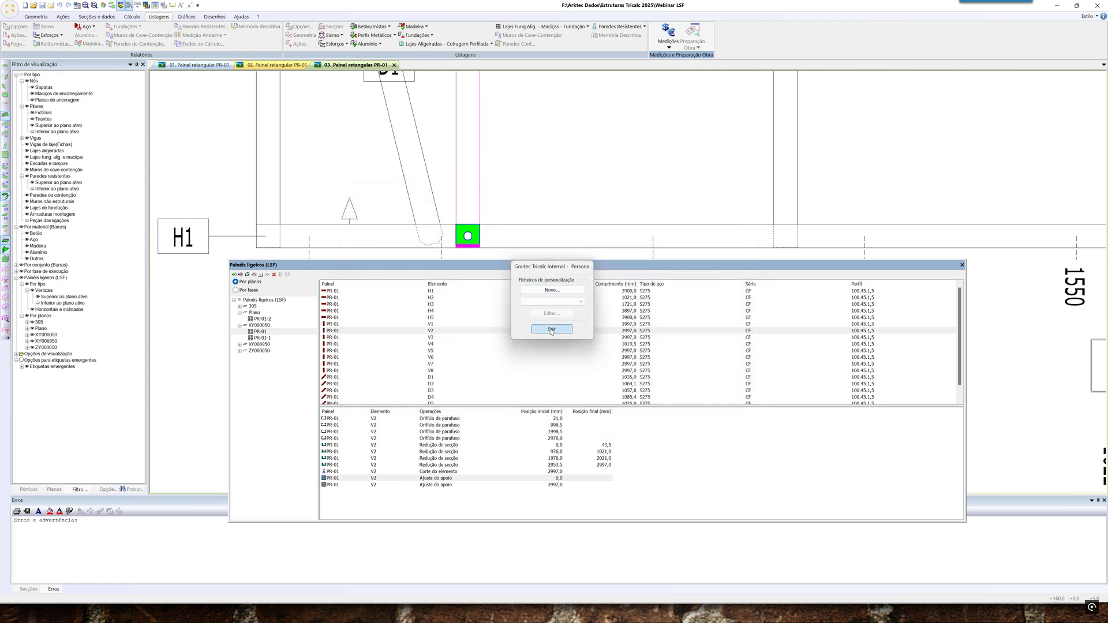
{"action": "left_click", "coordinate": [551, 329]}
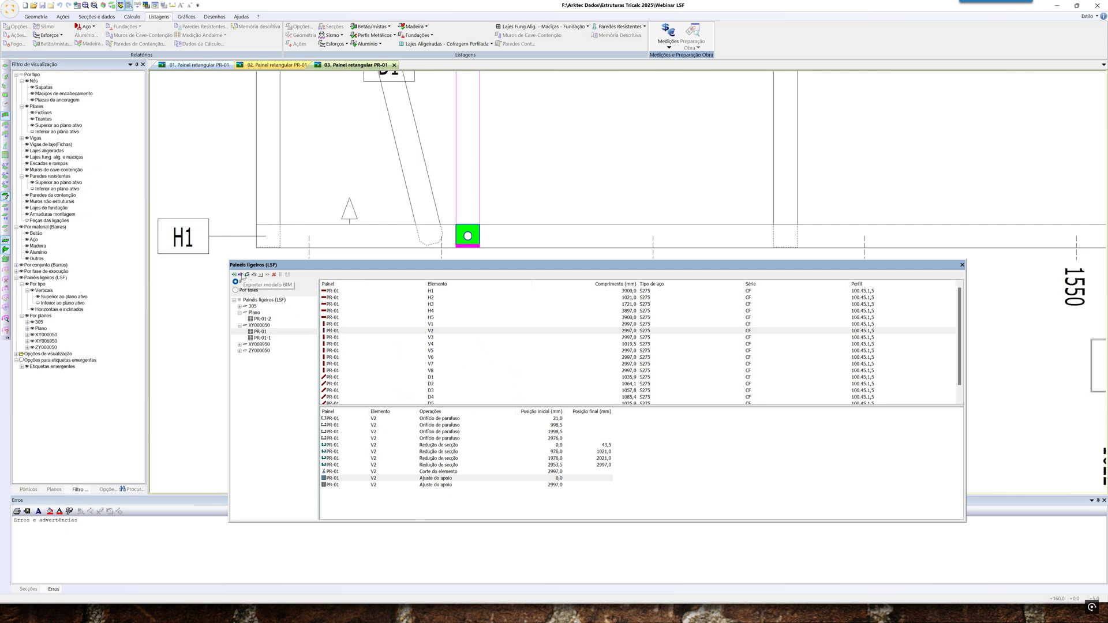
Export the complete structure, grouped by planes and panels, as the BIM model Webinar LSF.ifc in the Transferências folder
{"action": "left_click", "coordinate": [241, 275]}
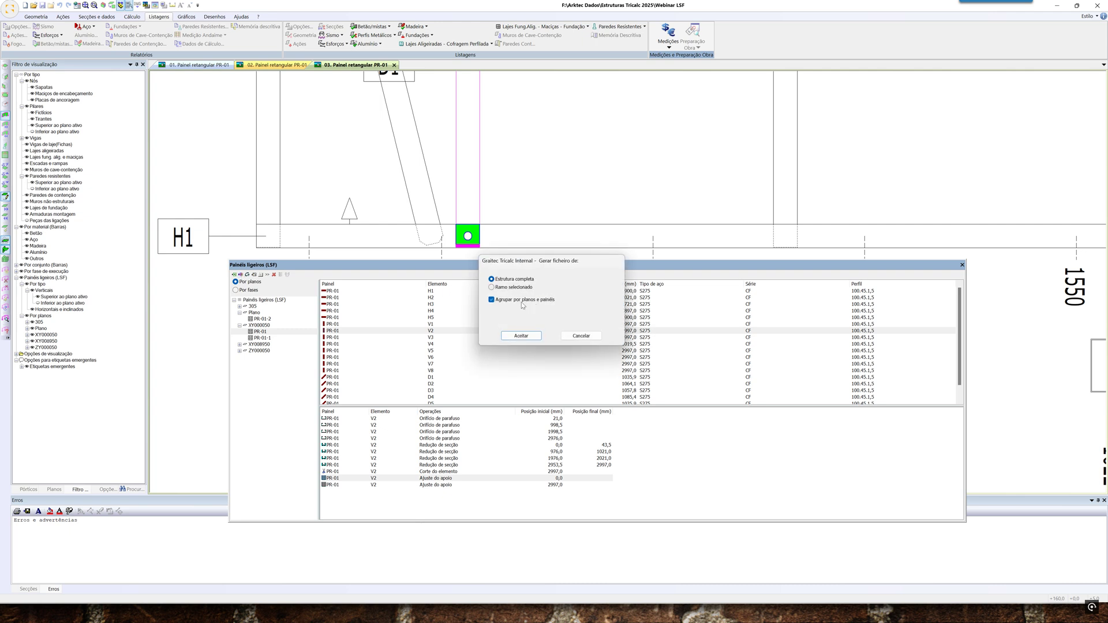
{"action": "left_click", "coordinate": [522, 336]}
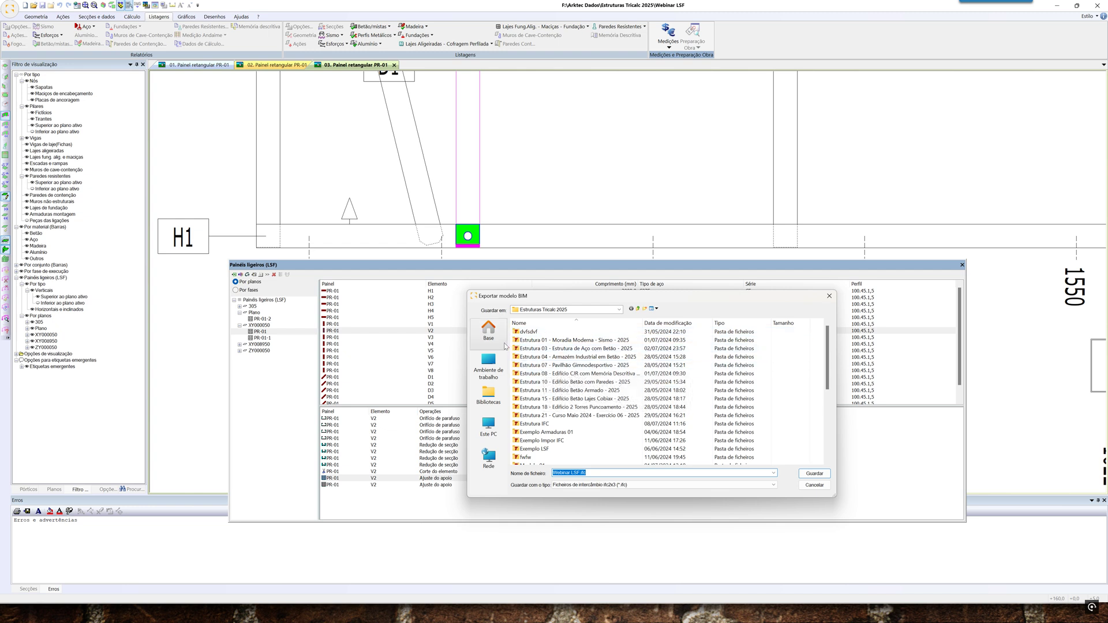
{"action": "left_click", "coordinate": [491, 333]}
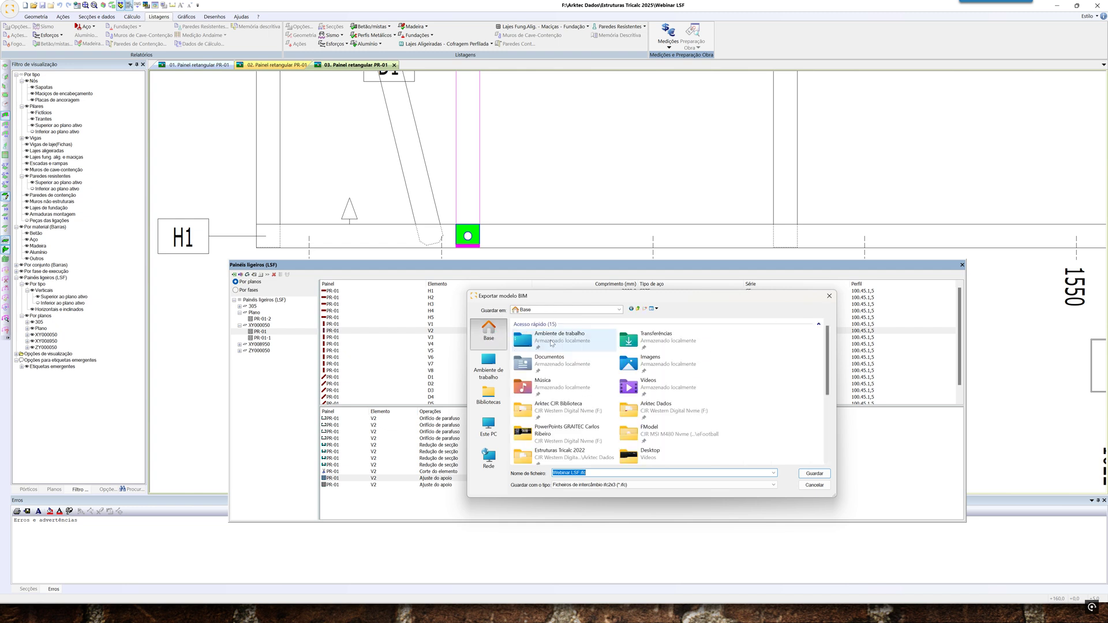
{"action": "double_click", "coordinate": [656, 338]}
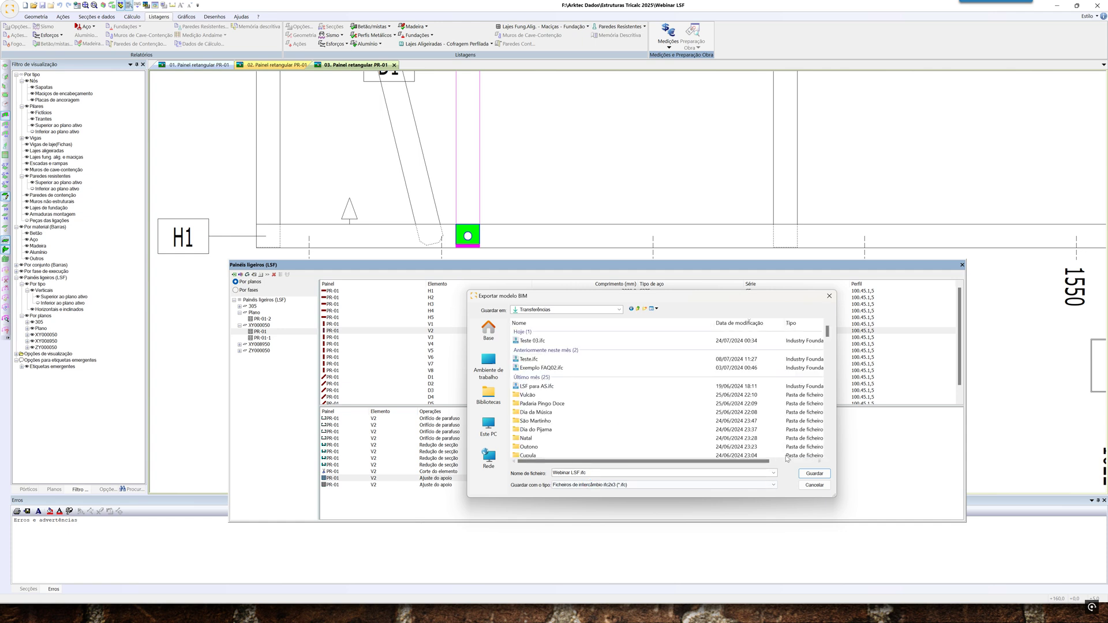
{"action": "left_click", "coordinate": [814, 474]}
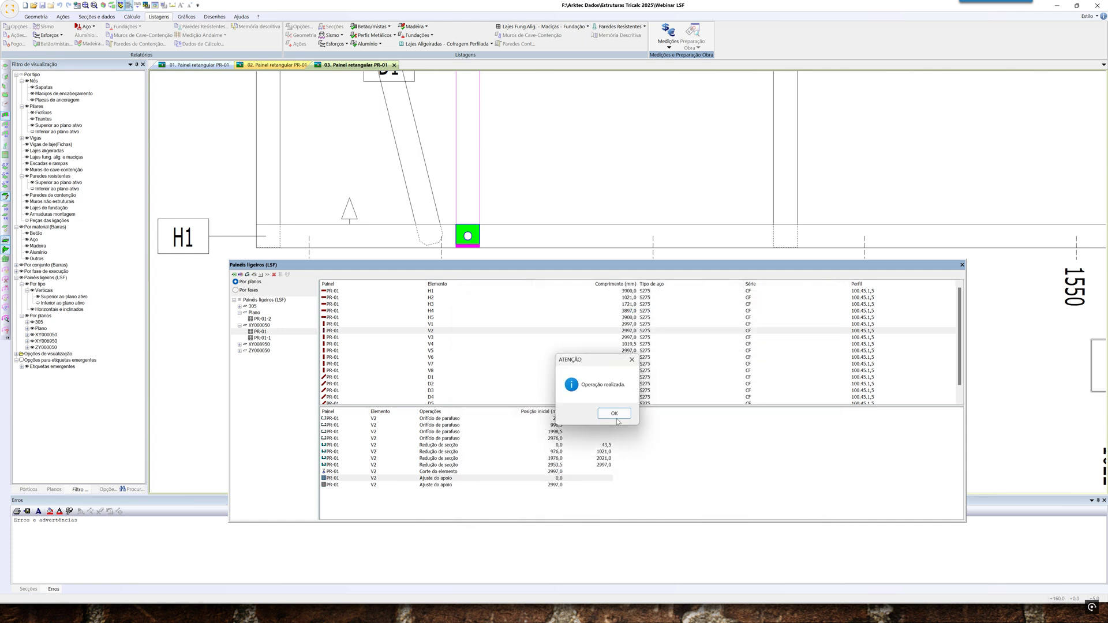
{"action": "left_click", "coordinate": [615, 415]}
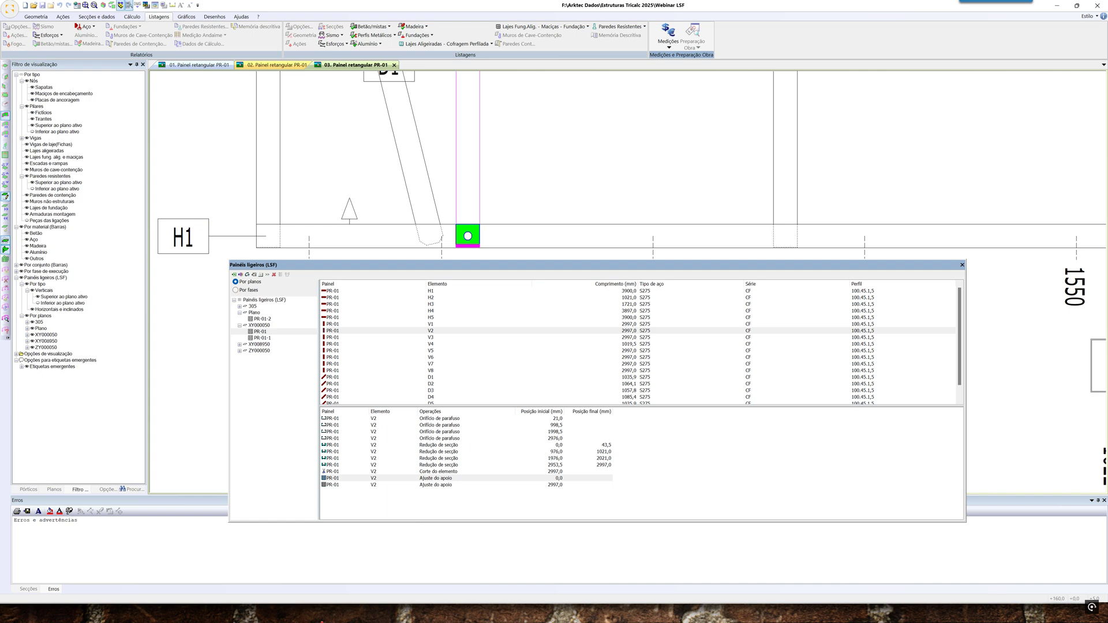
Minimise the Snagit Editor and Word windows to return to Tricalc, and close the light panels window
{"action": "key", "text": "alt+Tab"}
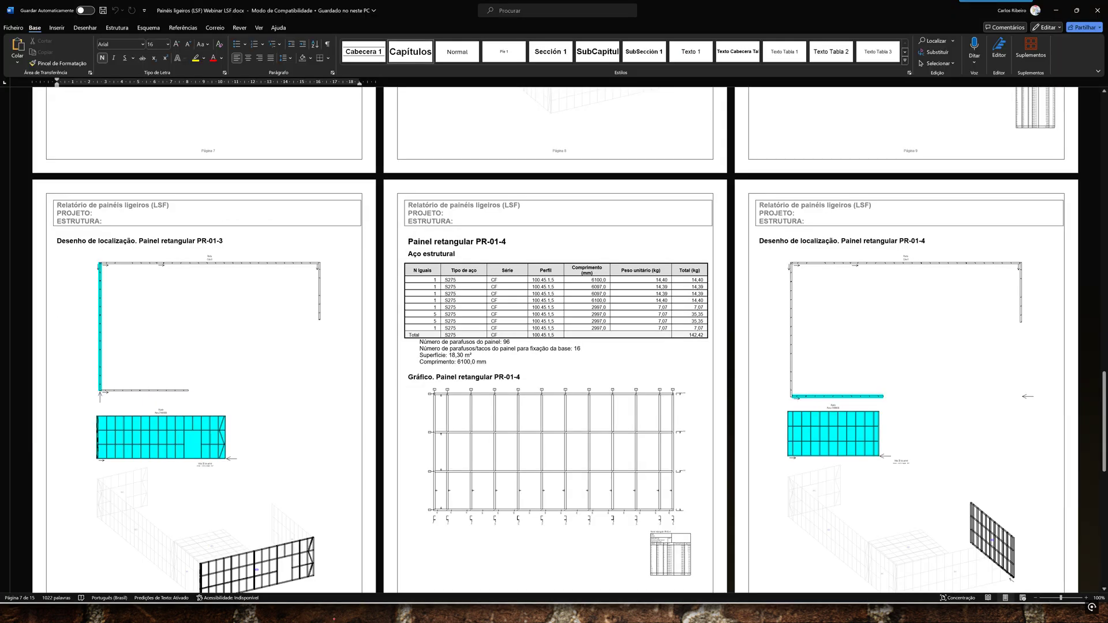
{"action": "key", "text": "alt+Tab"}
{"action": "key", "text": "alt+Tab"}
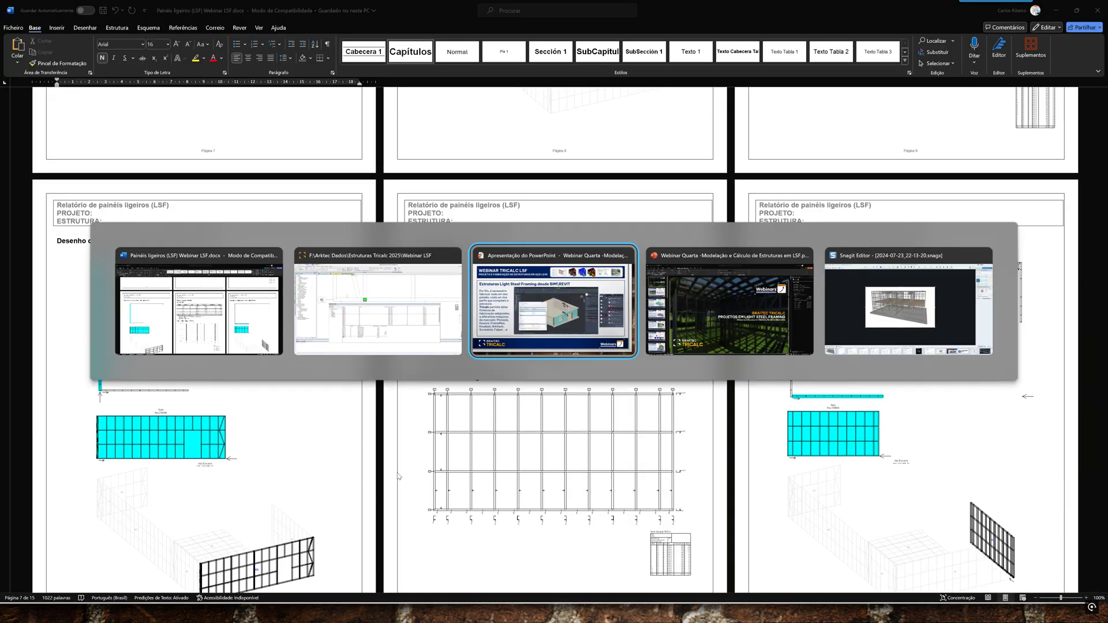
{"action": "key", "text": "alt+Tab"}
{"action": "key", "text": "alt+Tab"}
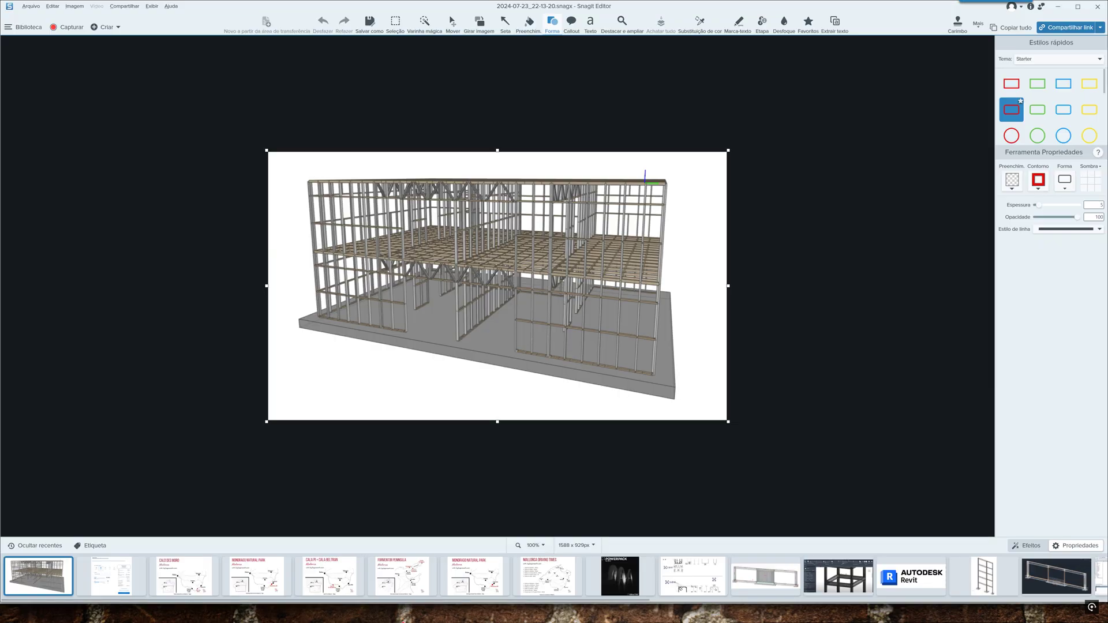
{"action": "left_click", "coordinate": [1058, 6]}
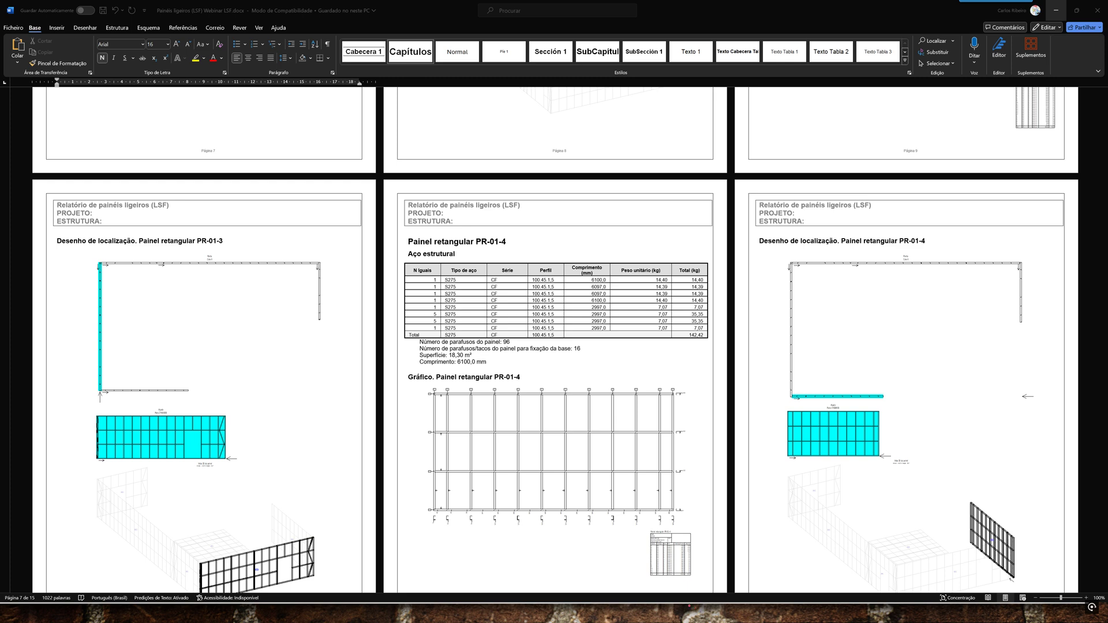
{"action": "key", "text": "alt+Tab"}
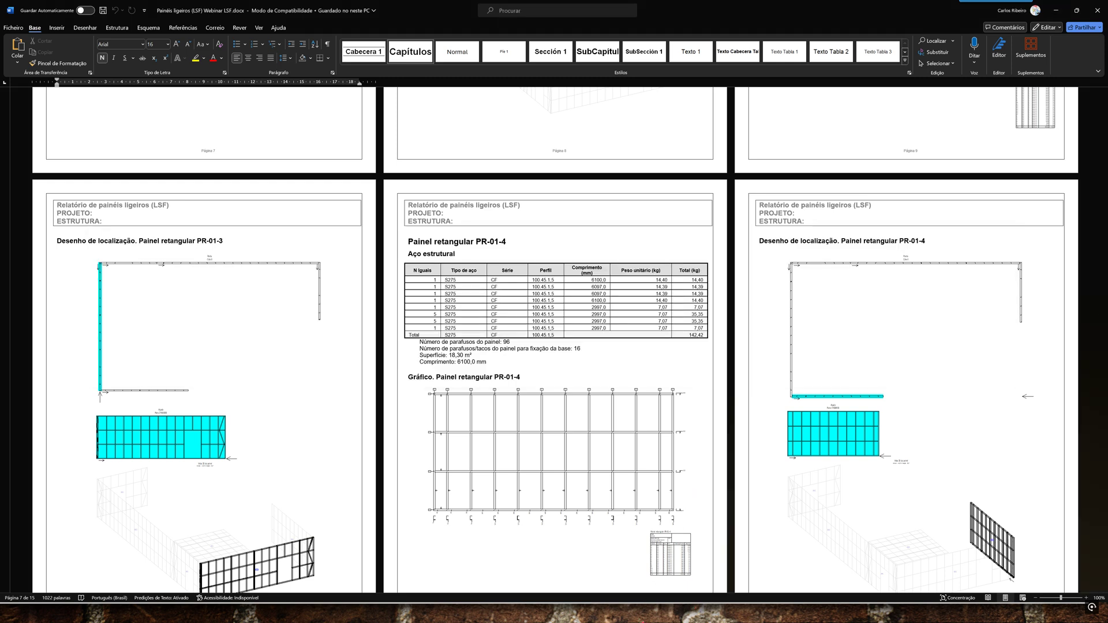
{"action": "left_click", "coordinate": [1059, 9]}
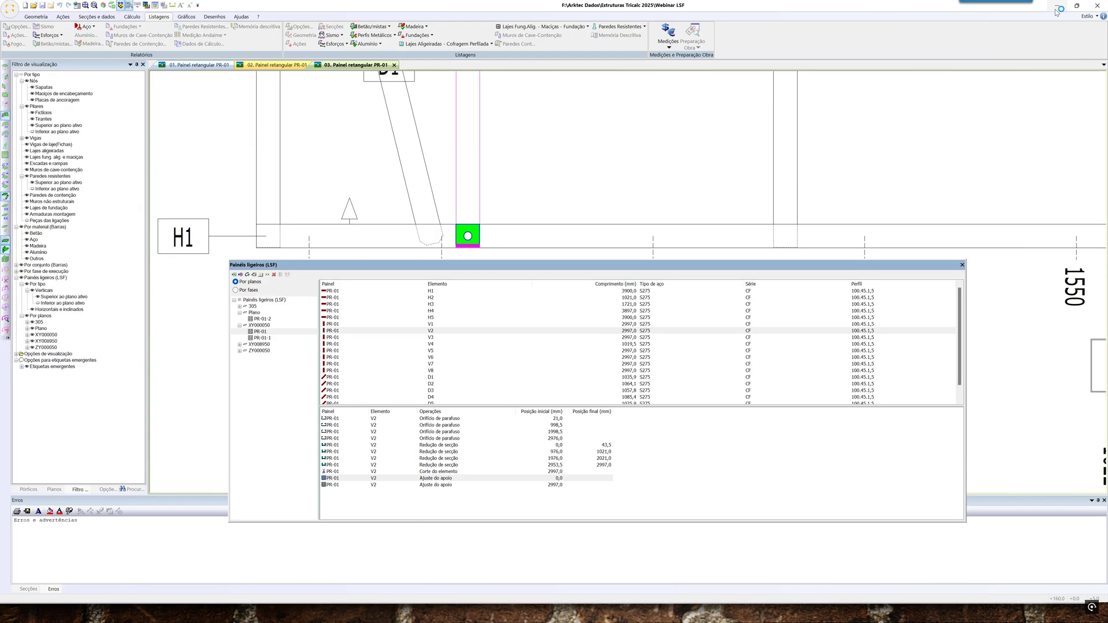
{"action": "left_click", "coordinate": [962, 266]}
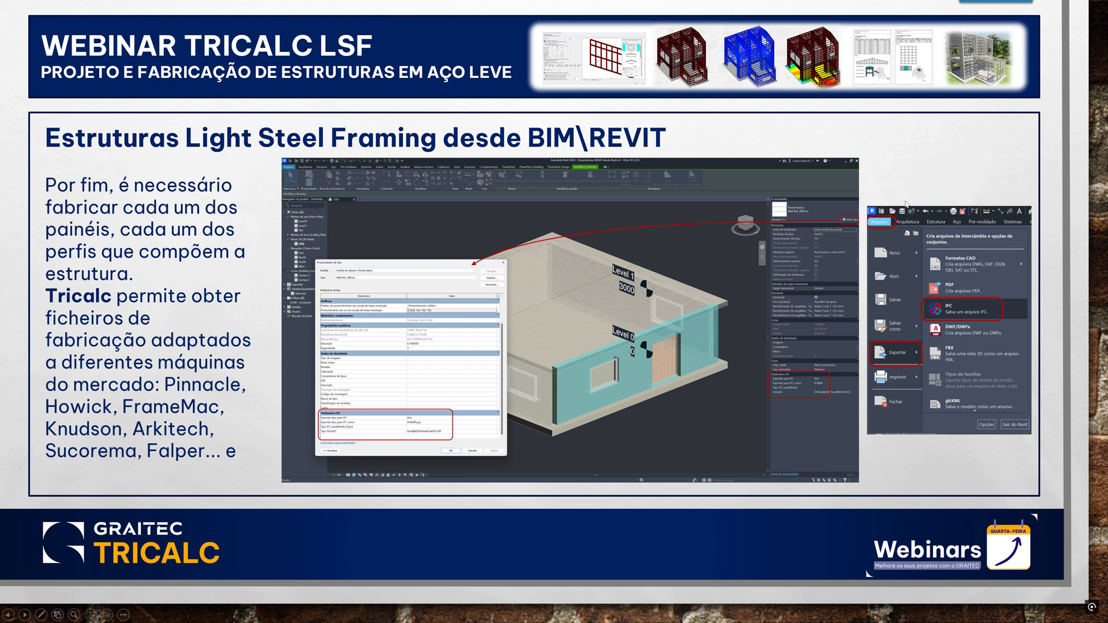
End the slide show and discard the ink annotations
{"action": "left_click", "coordinate": [904, 194]}
{"action": "key", "text": "Left"}
{"action": "key", "text": "Escape"}
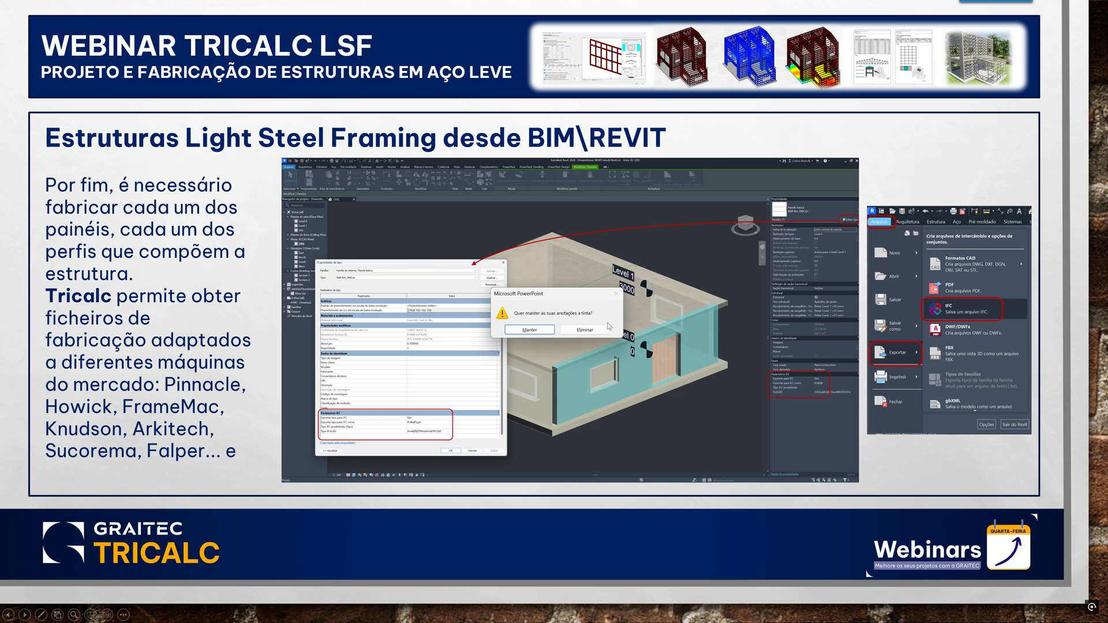
{"action": "left_click", "coordinate": [607, 328]}
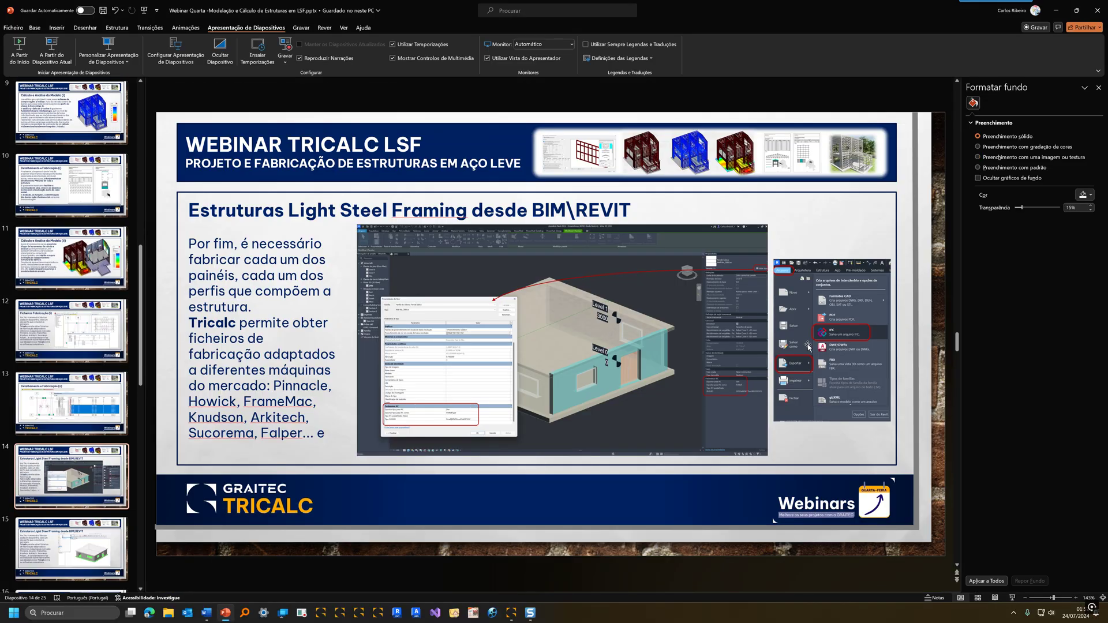
Open Webinar LSF.ifc from the Transferências folder in BIMvision, and minimise the file window
{"action": "left_click", "coordinate": [168, 613]}
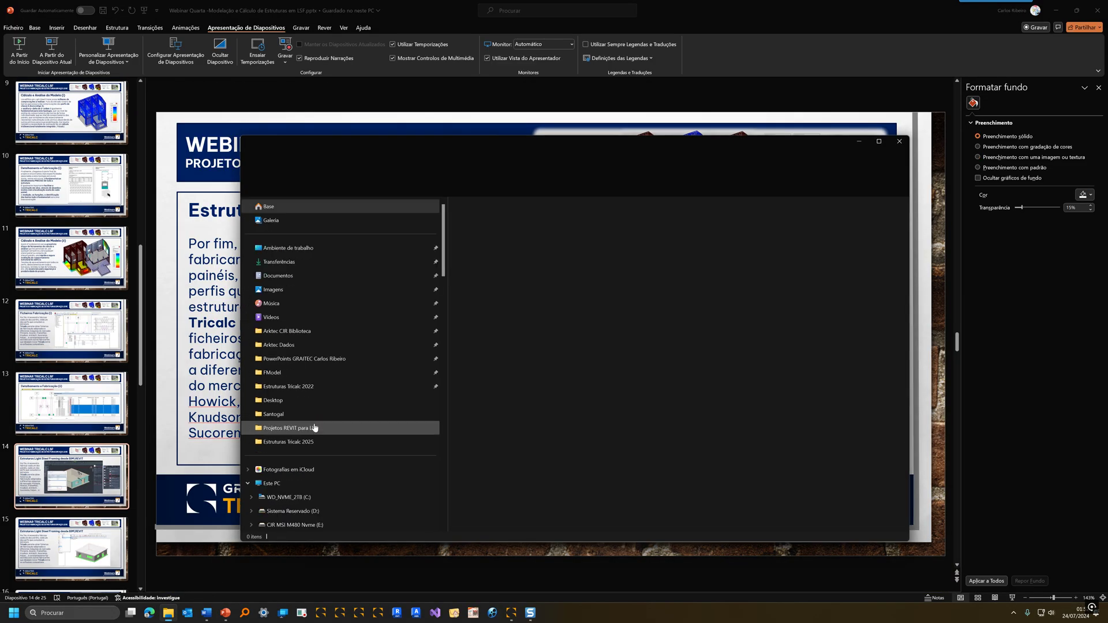
{"action": "left_click", "coordinate": [329, 262]}
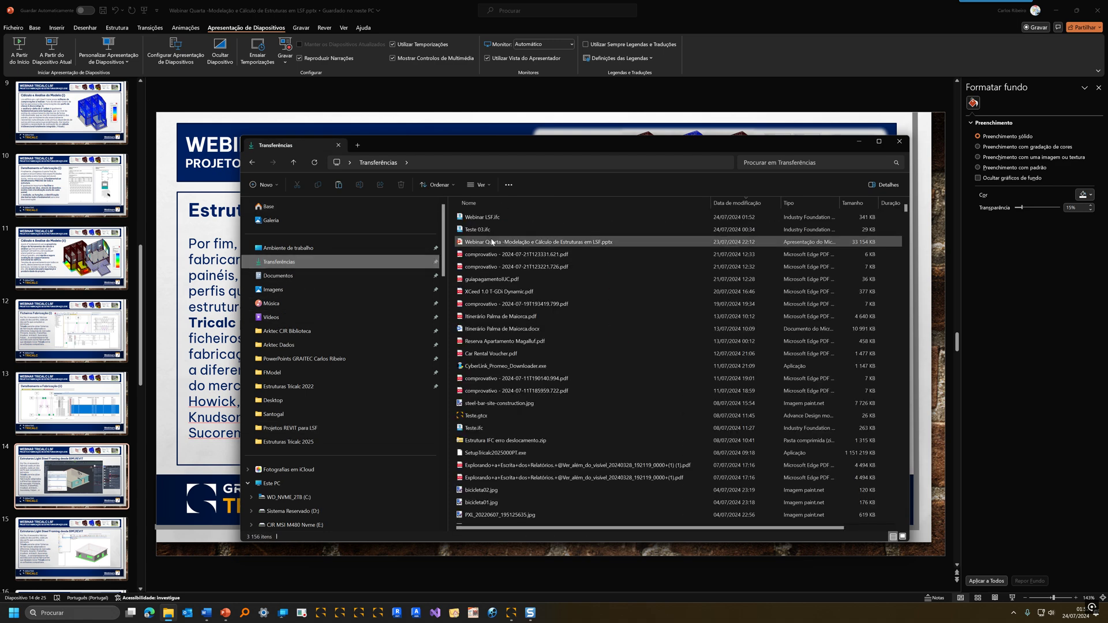
{"action": "double_click", "coordinate": [483, 217]}
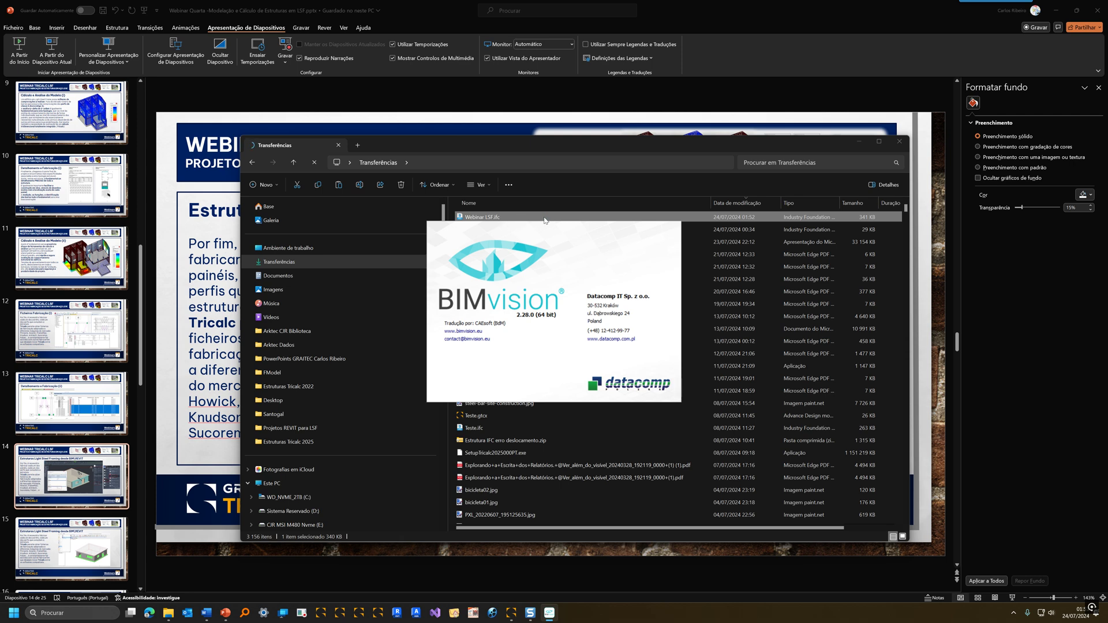
{"action": "left_click", "coordinate": [858, 142]}
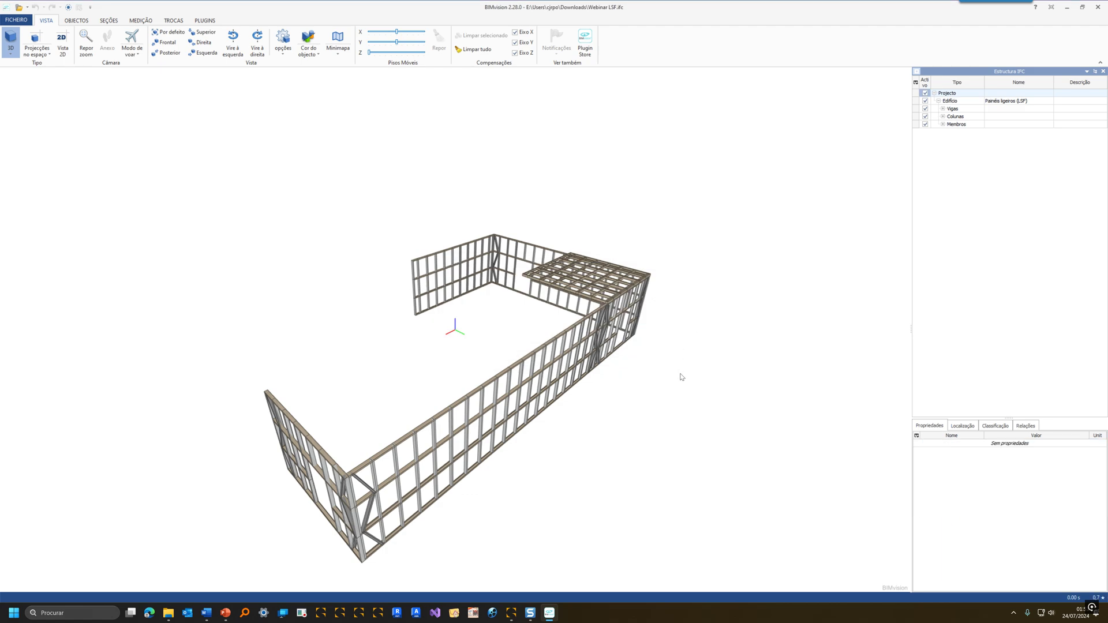
Examine the exported wall and floor panel framing from several angles and at close range
{"action": "left_click_drag", "start_coordinate": [574, 430], "coordinate": [647, 456]}
{"action": "scroll", "coordinate": [647, 456], "scroll_direction": "up", "scroll_amount": 5}
{"action": "scroll", "coordinate": [648, 455], "scroll_direction": "down", "scroll_amount": 3}
{"action": "middle_click_drag", "start_coordinate": [653, 452], "coordinate": [600, 400]}
{"action": "scroll", "coordinate": [600, 400], "scroll_direction": "up", "scroll_amount": 8}
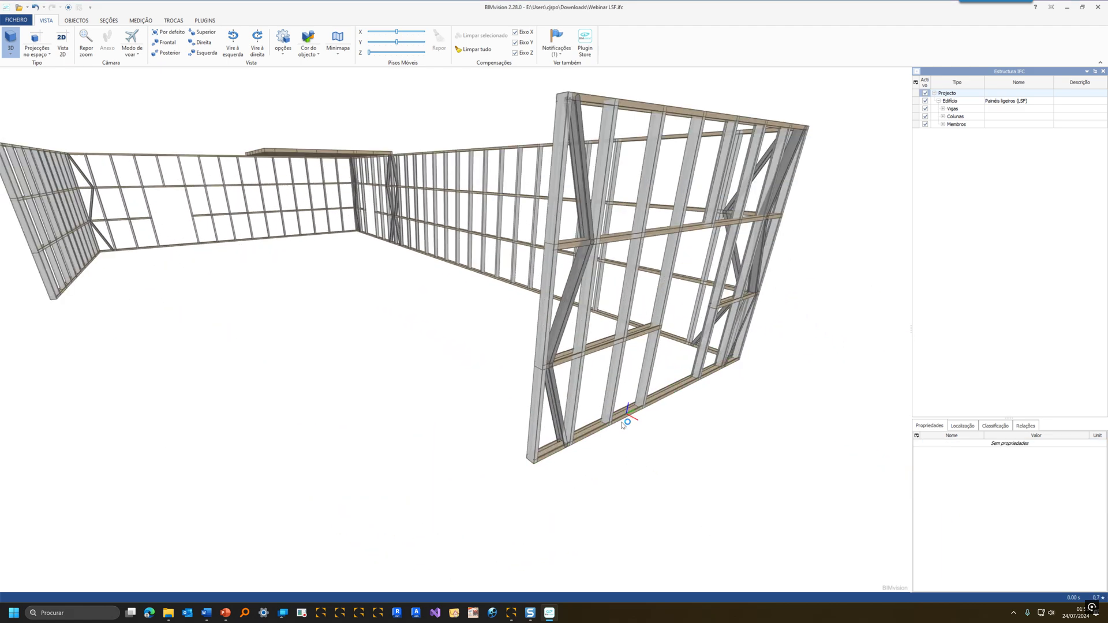
{"action": "mouse_move", "coordinate": [585, 421]}
{"action": "left_mouse_down"}
{"action": "mouse_move", "coordinate": [521, 410]}
{"action": "mouse_move", "coordinate": [581, 430]}
{"action": "mouse_move", "coordinate": [625, 425]}
{"action": "mouse_move", "coordinate": [559, 420]}
{"action": "mouse_move", "coordinate": [571, 420]}
{"action": "left_mouse_up"}
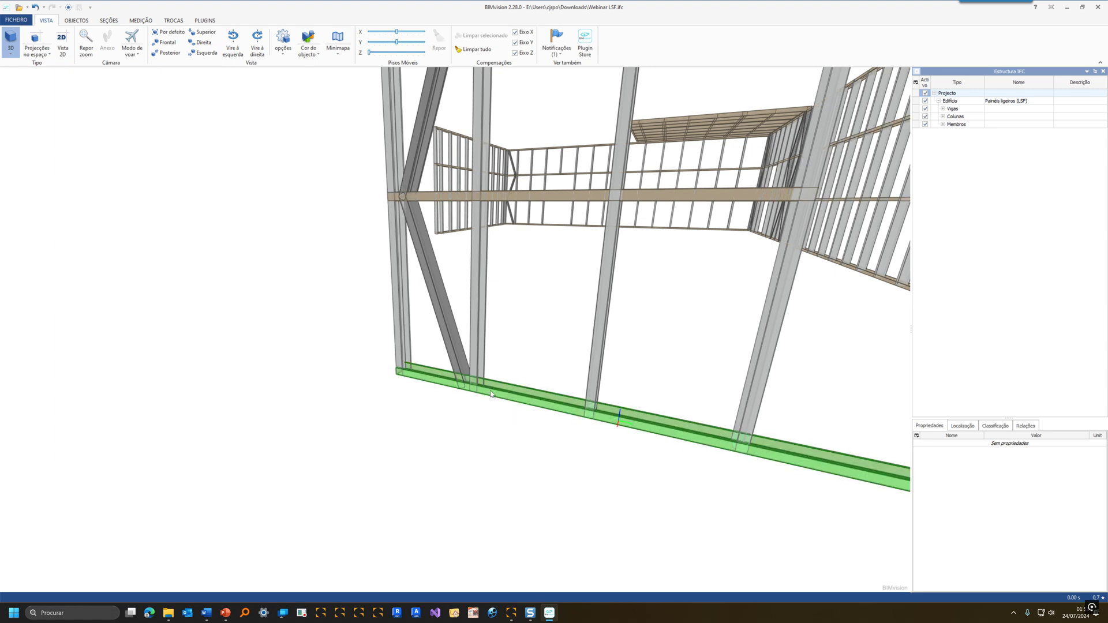
{"action": "scroll", "coordinate": [491, 395], "scroll_direction": "up", "scroll_amount": 8}
{"action": "scroll", "coordinate": [465, 387], "scroll_direction": "down", "scroll_amount": 10}
{"action": "left_click_drag", "start_coordinate": [587, 401], "coordinate": [531, 413]}
{"action": "scroll", "coordinate": [578, 411], "scroll_direction": "down", "scroll_amount": 4}
{"action": "middle_click_drag", "start_coordinate": [530, 413], "coordinate": [403, 419]}
{"action": "middle_click_drag", "start_coordinate": [548, 375], "coordinate": [557, 409]}
{"action": "scroll", "coordinate": [558, 408], "scroll_direction": "up", "scroll_amount": 4}
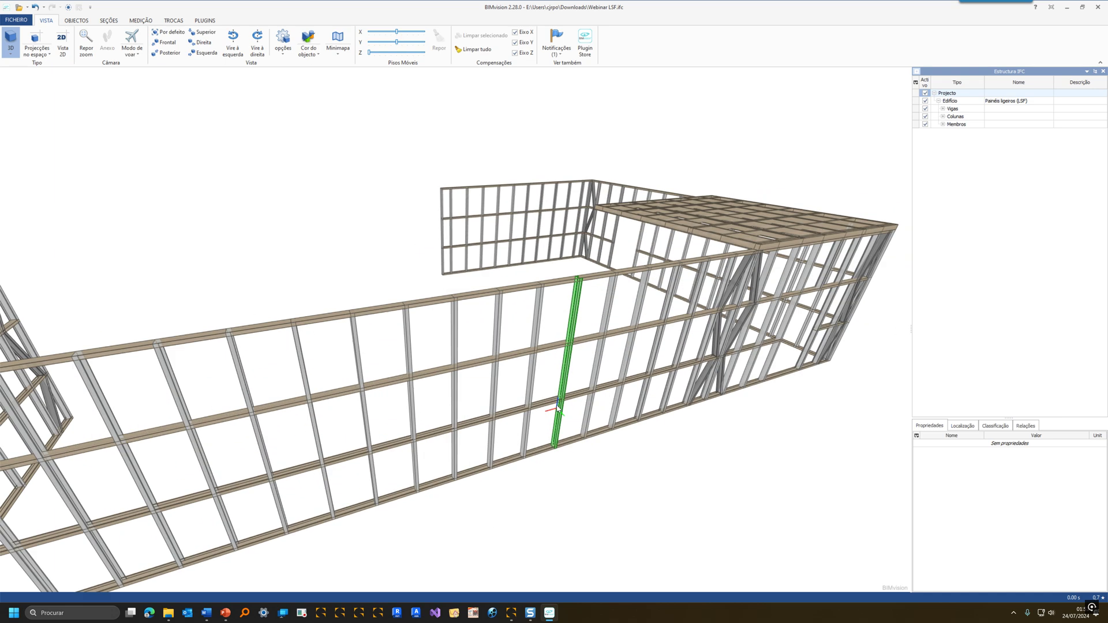
{"action": "left_click_drag", "start_coordinate": [557, 409], "coordinate": [502, 399]}
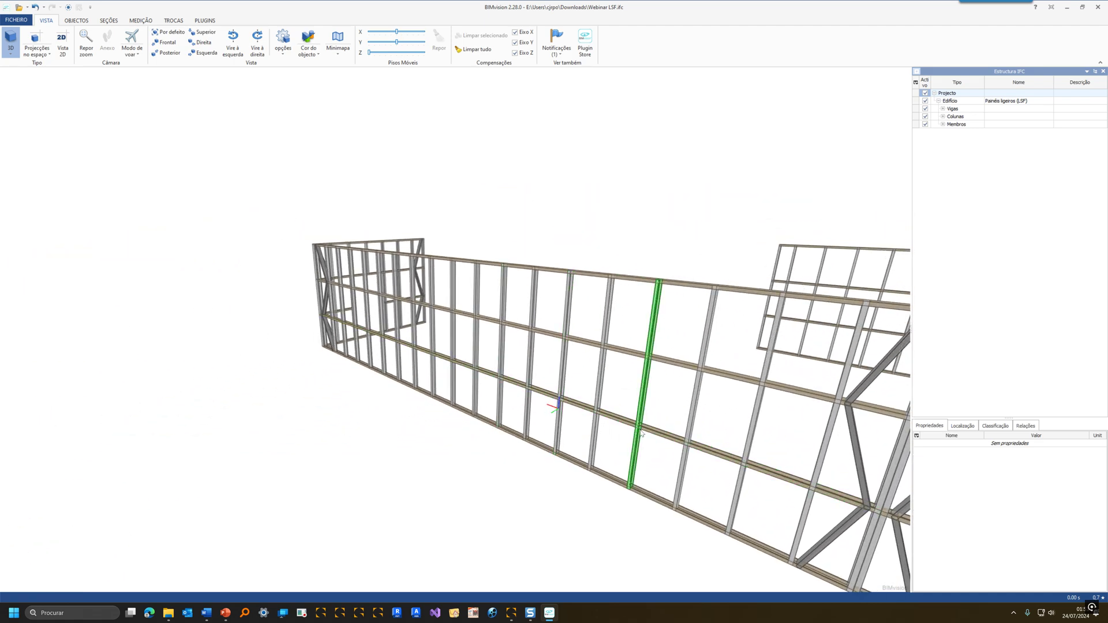
Select a vertical stud and a diagonal member to inspect their IFC properties, and review the surrounding panels
{"action": "left_click", "coordinate": [634, 409]}
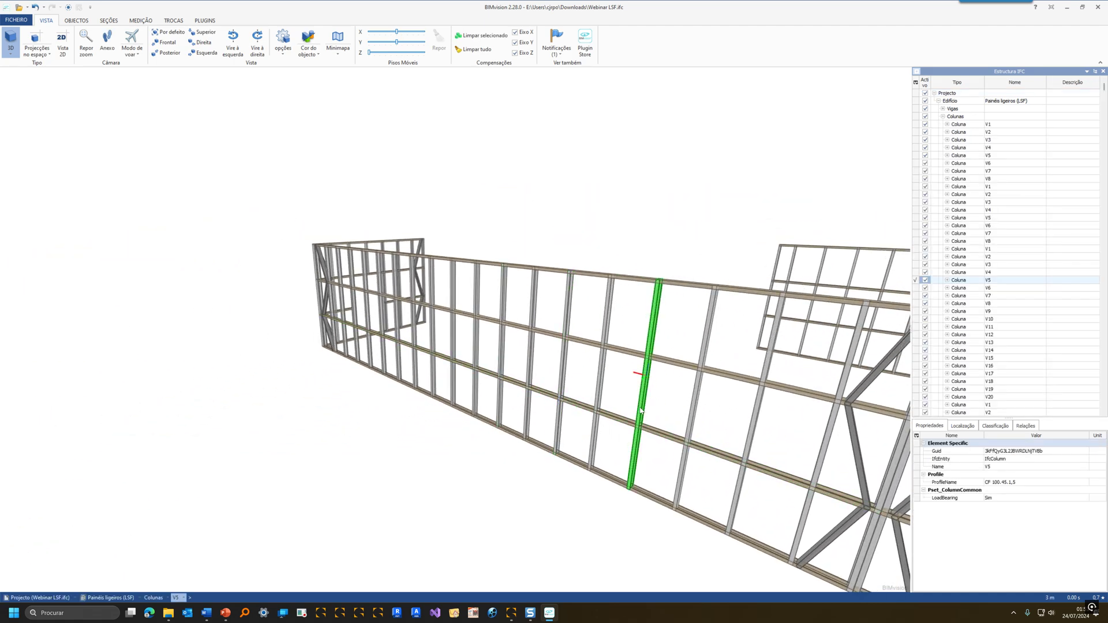
{"action": "scroll", "coordinate": [696, 420], "scroll_direction": "down", "scroll_amount": 3}
{"action": "left_click", "coordinate": [715, 412]}
{"action": "middle_click_drag", "start_coordinate": [735, 416], "coordinate": [602, 426]}
{"action": "scroll", "coordinate": [595, 425], "scroll_direction": "down", "scroll_amount": 2}
{"action": "left_click_drag", "start_coordinate": [708, 450], "coordinate": [746, 408]}
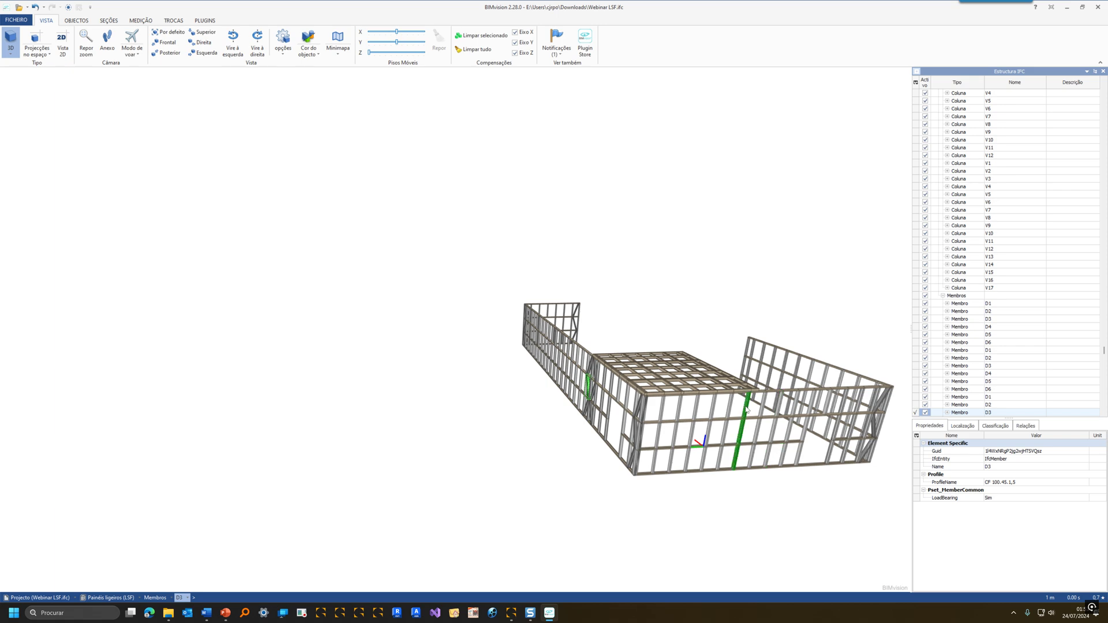
{"action": "scroll", "coordinate": [707, 398], "scroll_direction": "down", "scroll_amount": 2}
{"action": "middle_click_drag", "start_coordinate": [707, 398], "coordinate": [649, 397]}
{"action": "scroll", "coordinate": [679, 420], "scroll_direction": "up", "scroll_amount": 6}
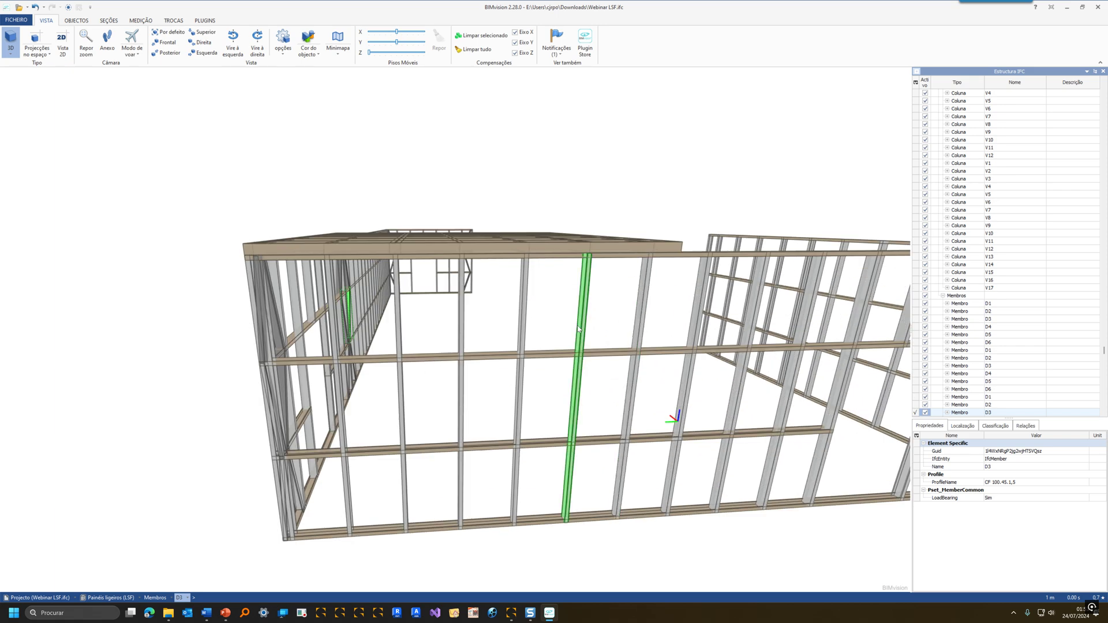
{"action": "middle_click_drag", "start_coordinate": [588, 337], "coordinate": [611, 469]}
{"action": "left_click_drag", "start_coordinate": [580, 437], "coordinate": [618, 411]}
{"action": "scroll", "coordinate": [617, 411], "scroll_direction": "down", "scroll_amount": 8}
{"action": "scroll", "coordinate": [609, 437], "scroll_direction": "down", "scroll_amount": 5}
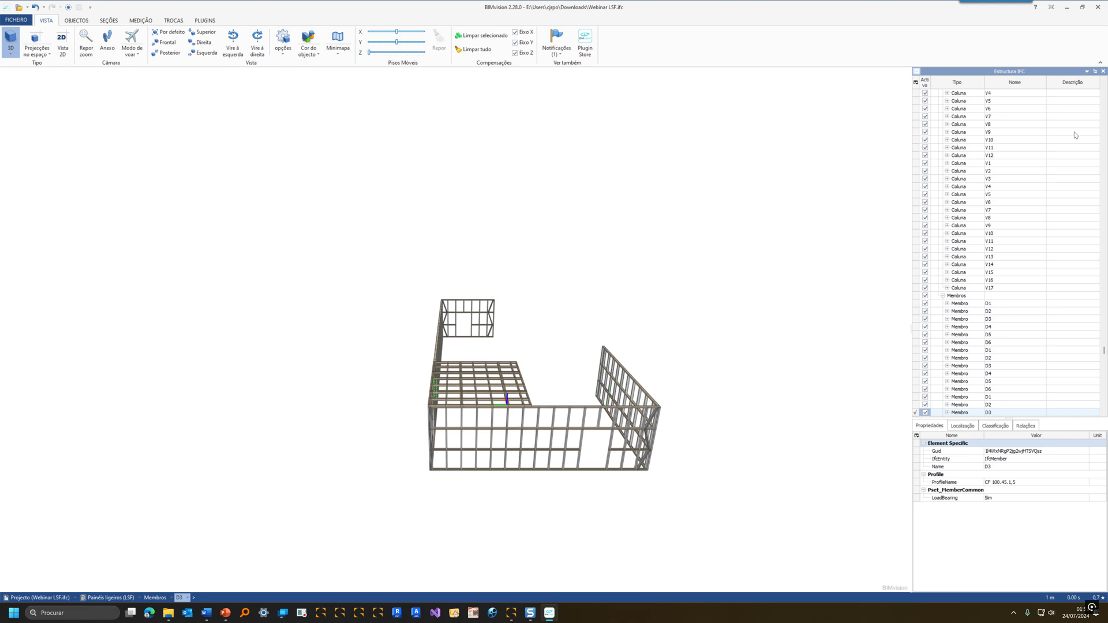
Close the IFC viewer and switch back to the Webinar LSF structure in Tricalc
{"action": "left_click", "coordinate": [1098, 7]}
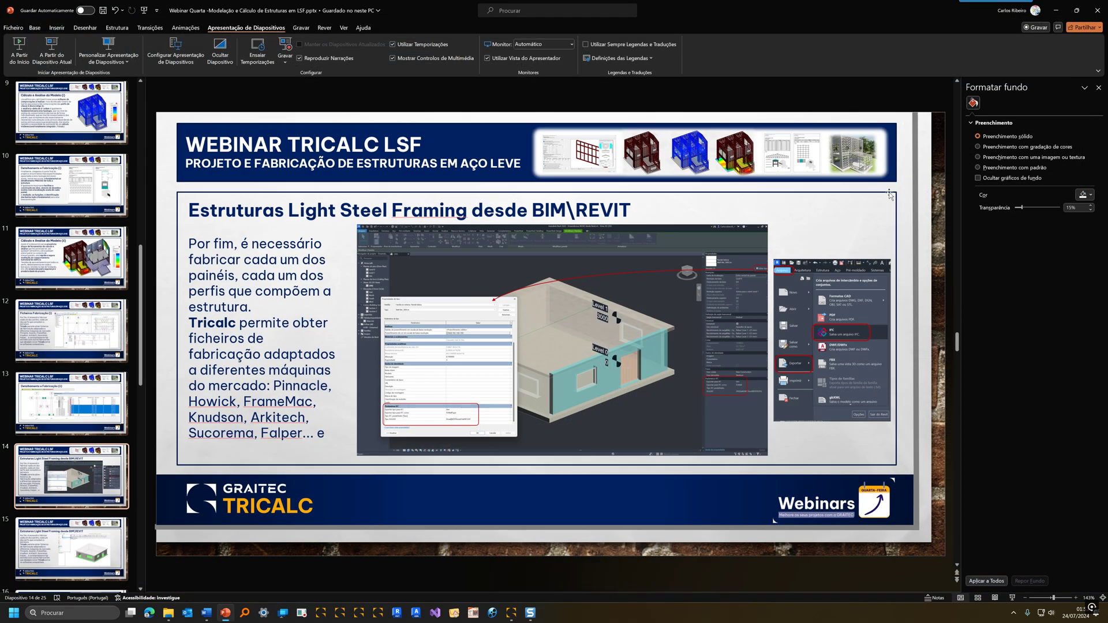
{"action": "key", "text": "alt+Tab"}
{"action": "key", "text": "Tab"}
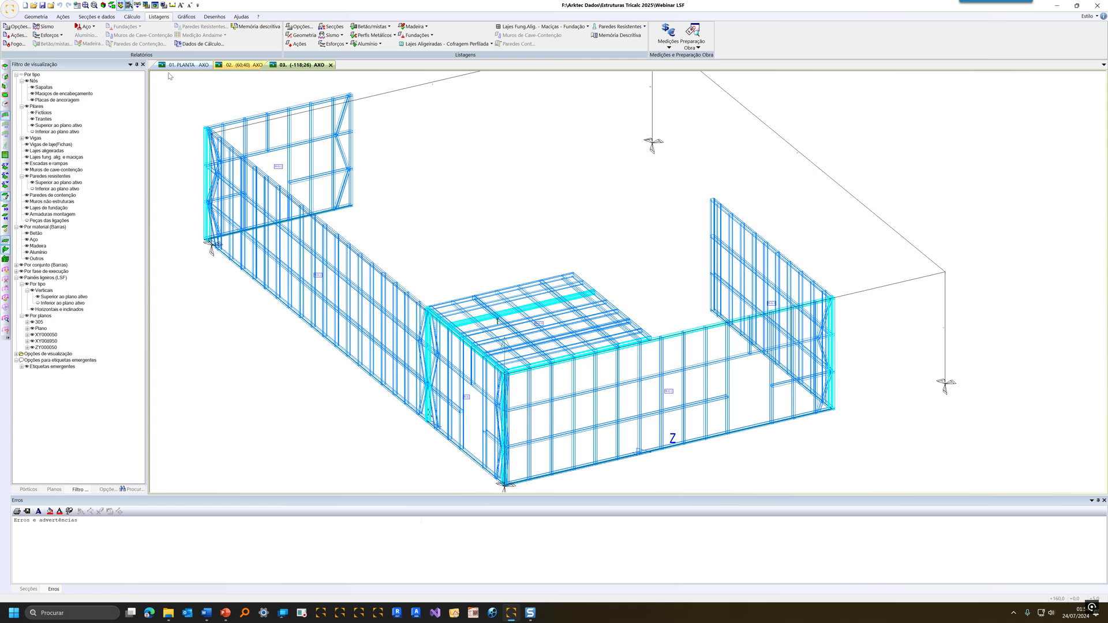
Introduce hole lines by elevation, applying the service-hole line at elevation 120 to all visible light panels
{"action": "left_click", "coordinate": [36, 16]}
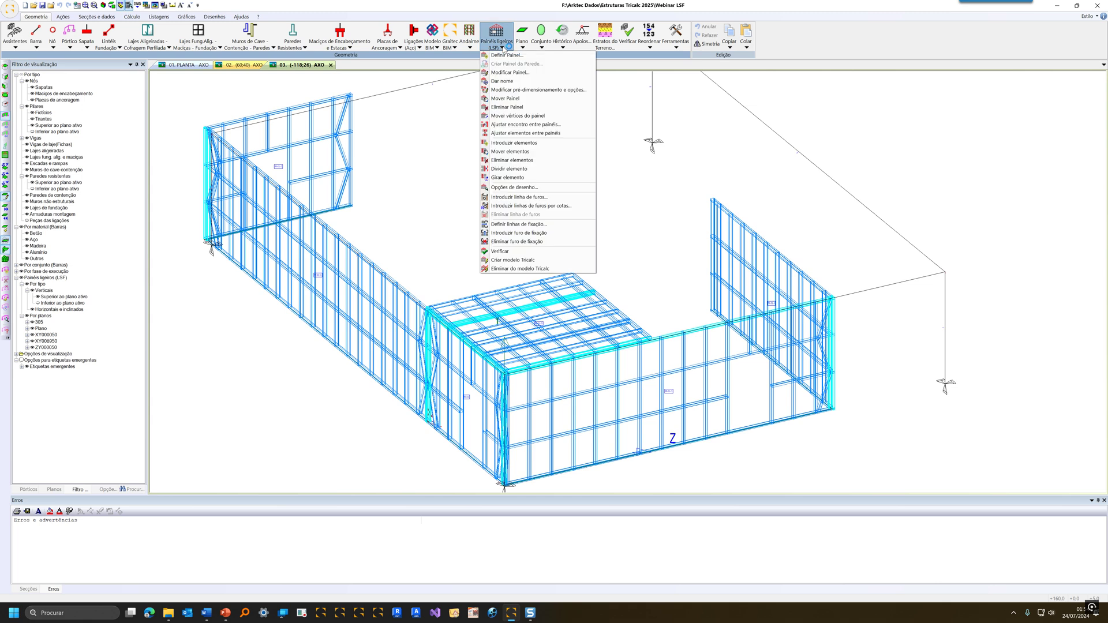
{"action": "left_click", "coordinate": [532, 206]}
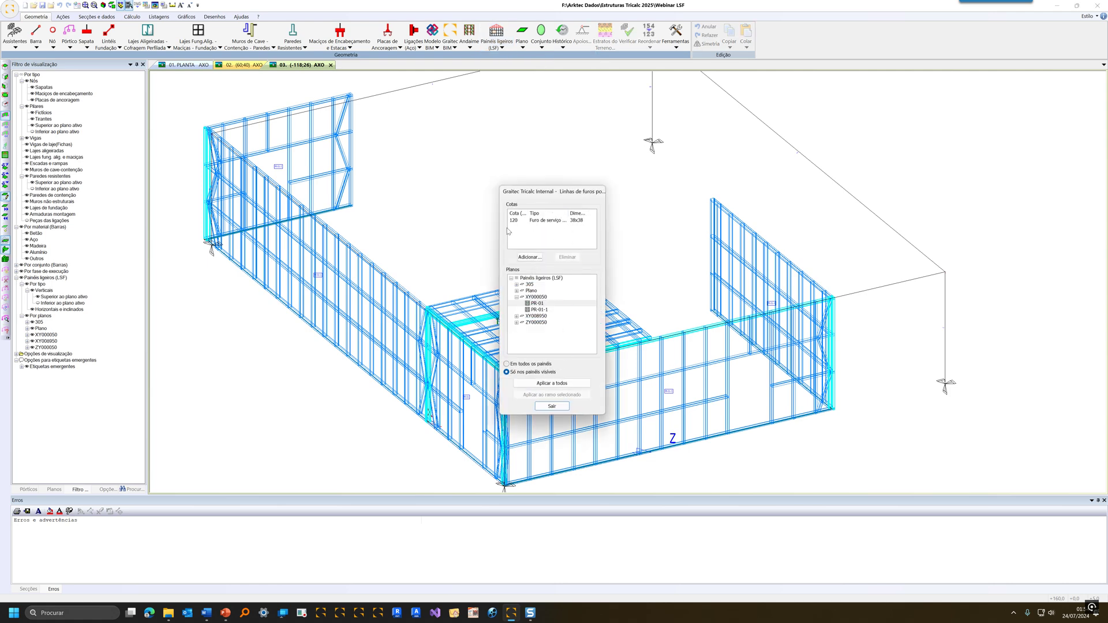
{"action": "left_click", "coordinate": [550, 383]}
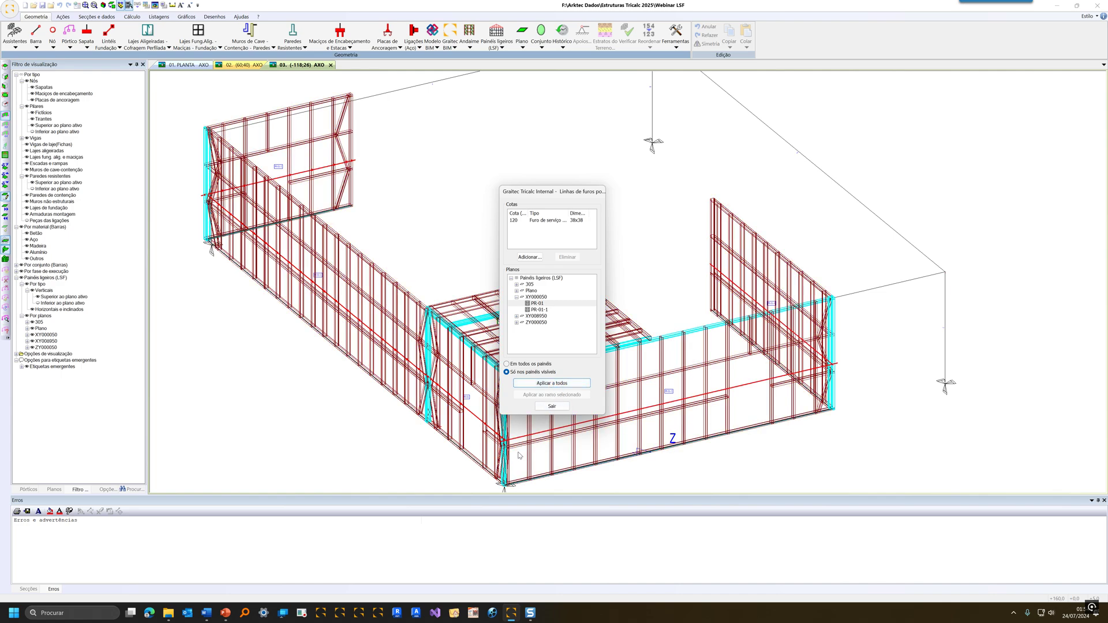
{"action": "left_click", "coordinate": [552, 406]}
Display the structure as a shaded render and check the service-hole lines through the panel studs
{"action": "scroll", "coordinate": [557, 436], "scroll_direction": "up", "scroll_amount": 6}
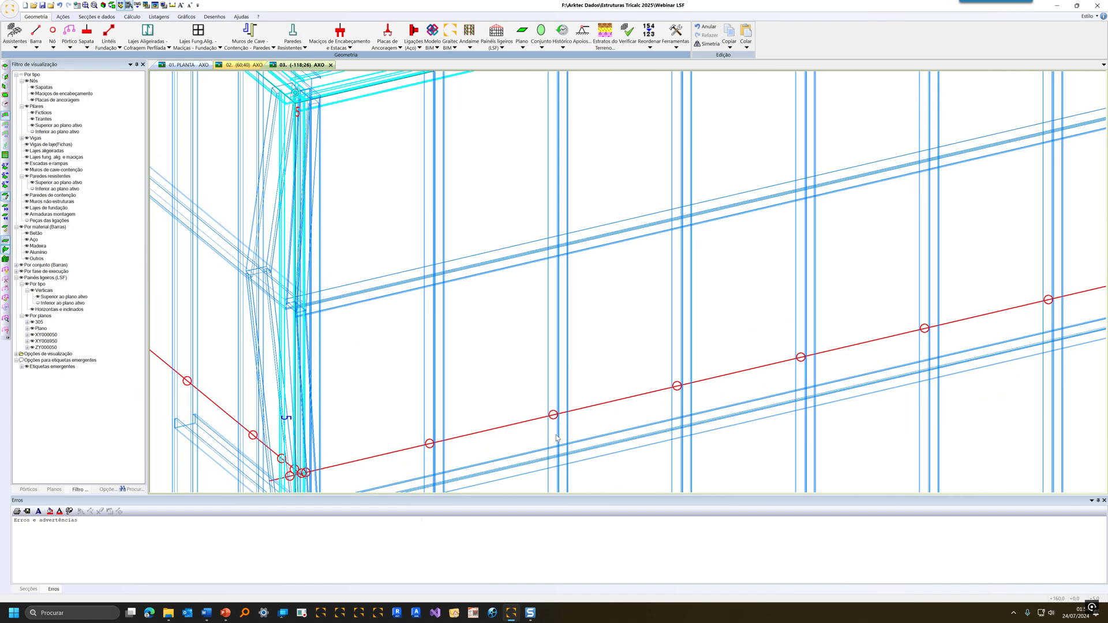
{"action": "middle_click_drag", "start_coordinate": [556, 436], "coordinate": [558, 434]}
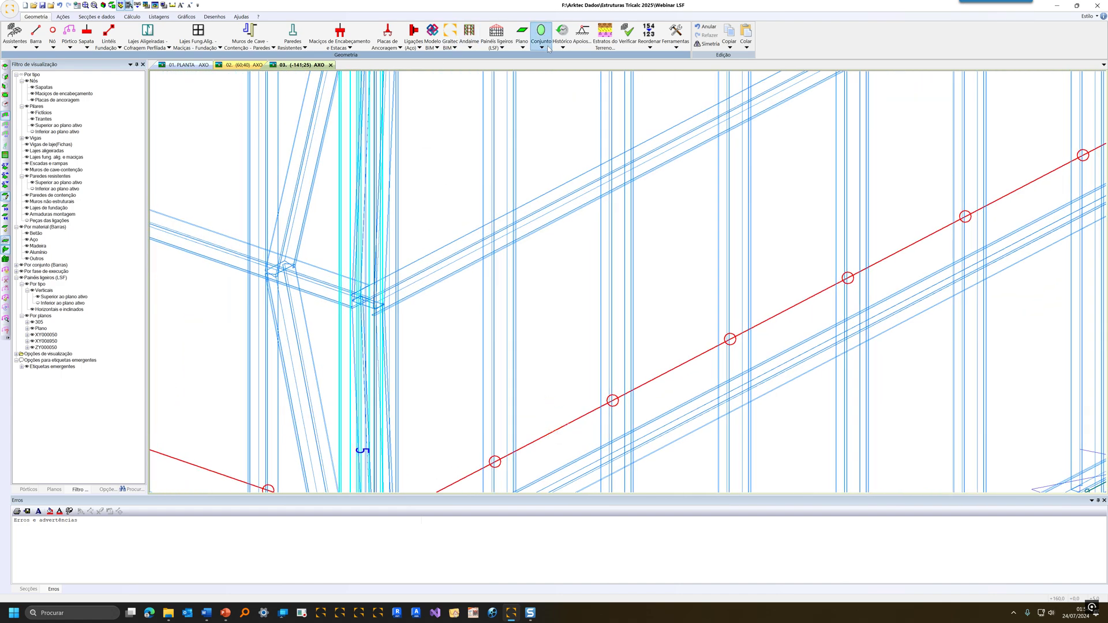
{"action": "left_click", "coordinate": [155, 5]}
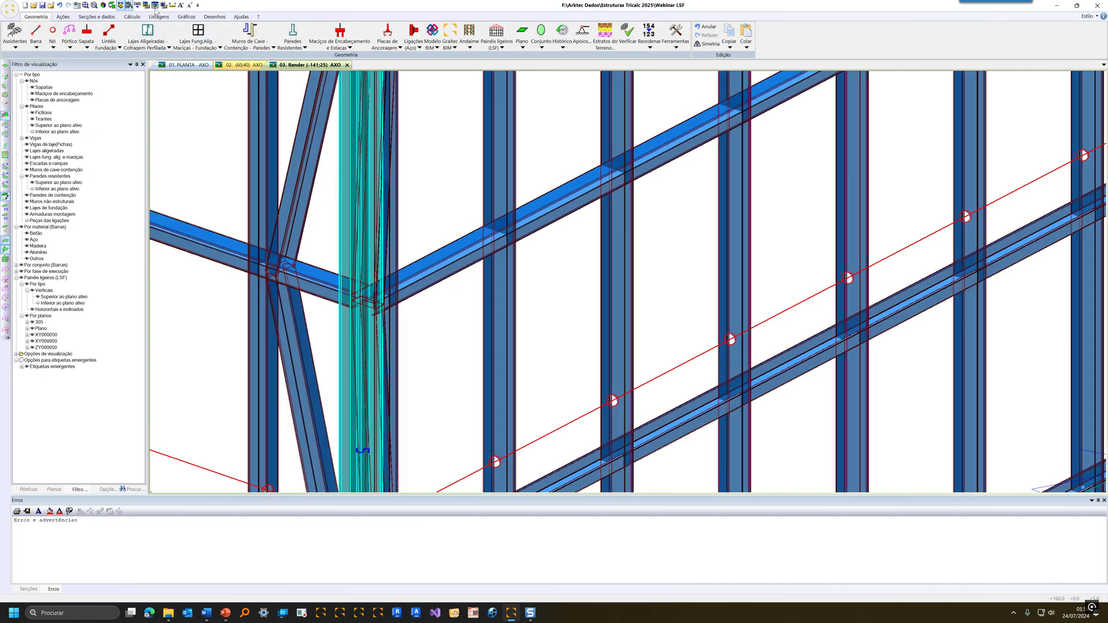
{"action": "middle_click_drag", "start_coordinate": [529, 384], "coordinate": [535, 375]}
{"action": "scroll", "coordinate": [528, 378], "scroll_direction": "down", "scroll_amount": 3}
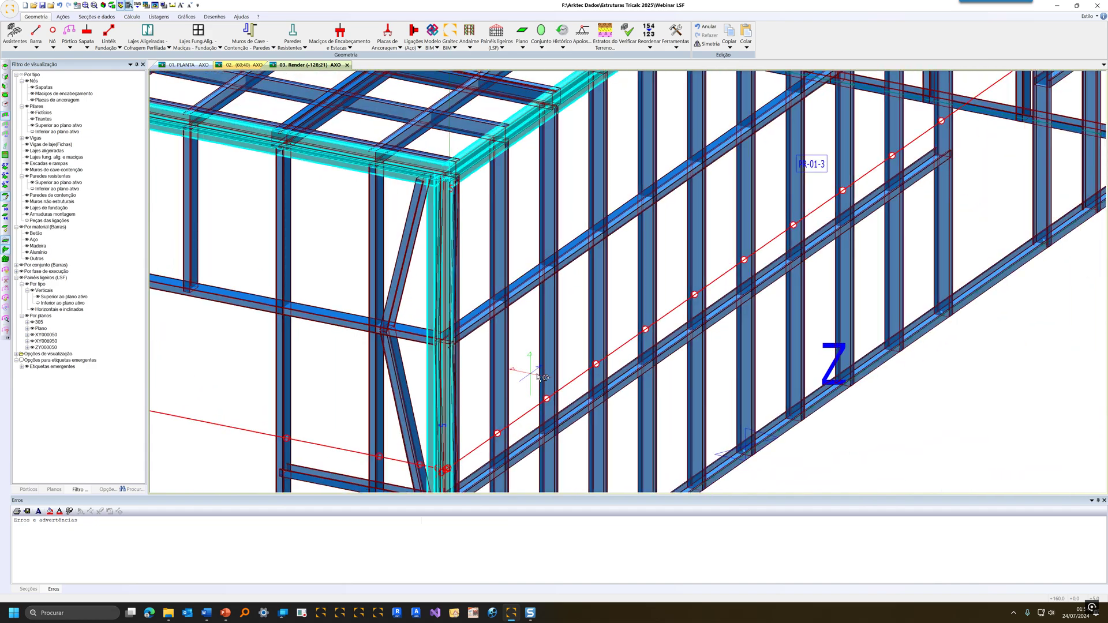
{"action": "scroll", "coordinate": [536, 374], "scroll_direction": "down", "scroll_amount": 3}
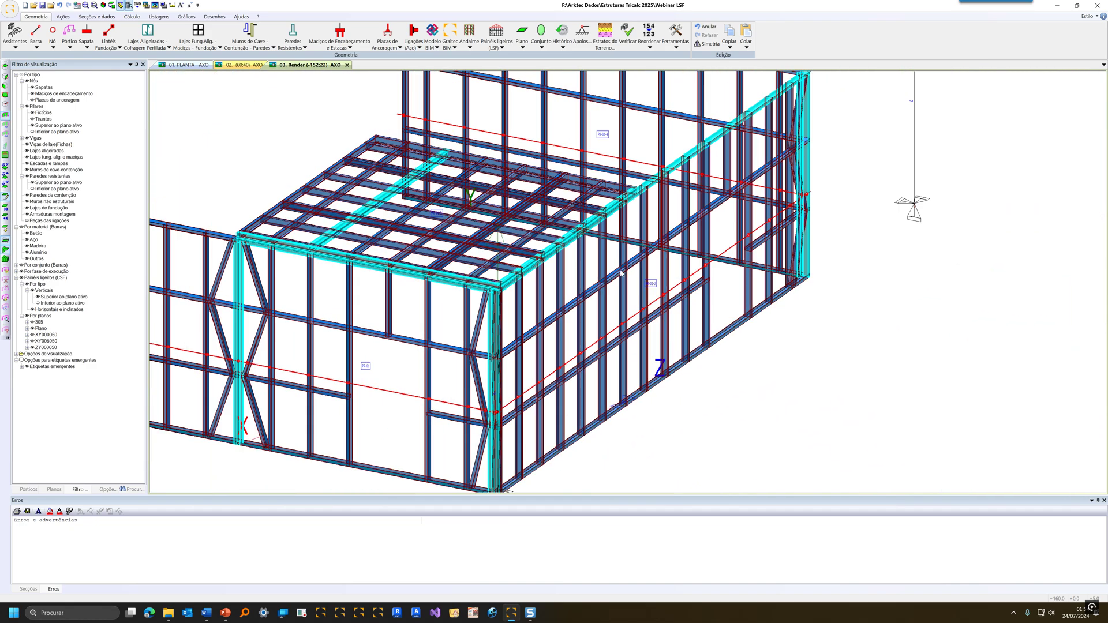
{"action": "scroll", "coordinate": [501, 239], "scroll_direction": "down", "scroll_amount": 3}
{"action": "middle_click_drag", "start_coordinate": [592, 315], "coordinate": [551, 308]}
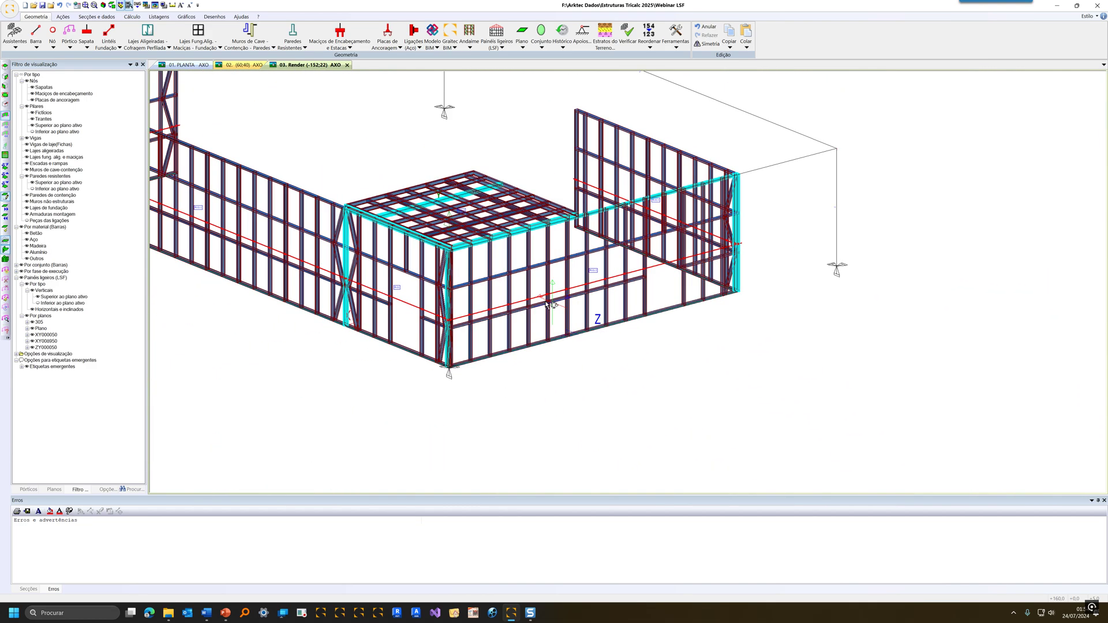
Create the Tricalc model from the light panels, deleting the entire current structure
{"action": "left_click", "coordinate": [490, 46]}
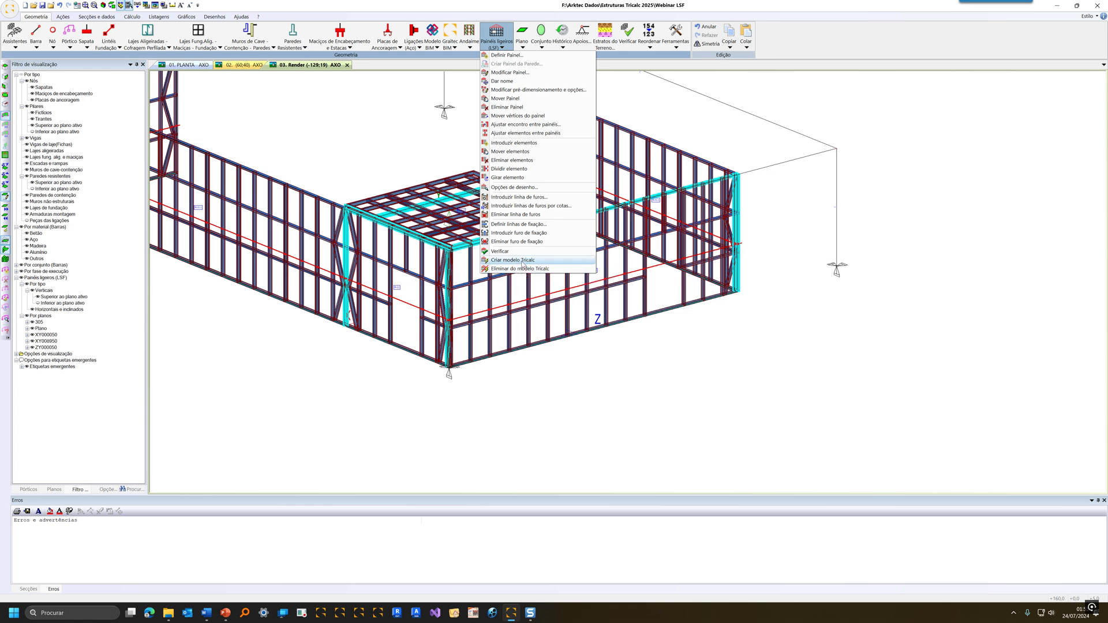
{"action": "left_click", "coordinate": [523, 260]}
{"action": "left_click", "coordinate": [518, 302]}
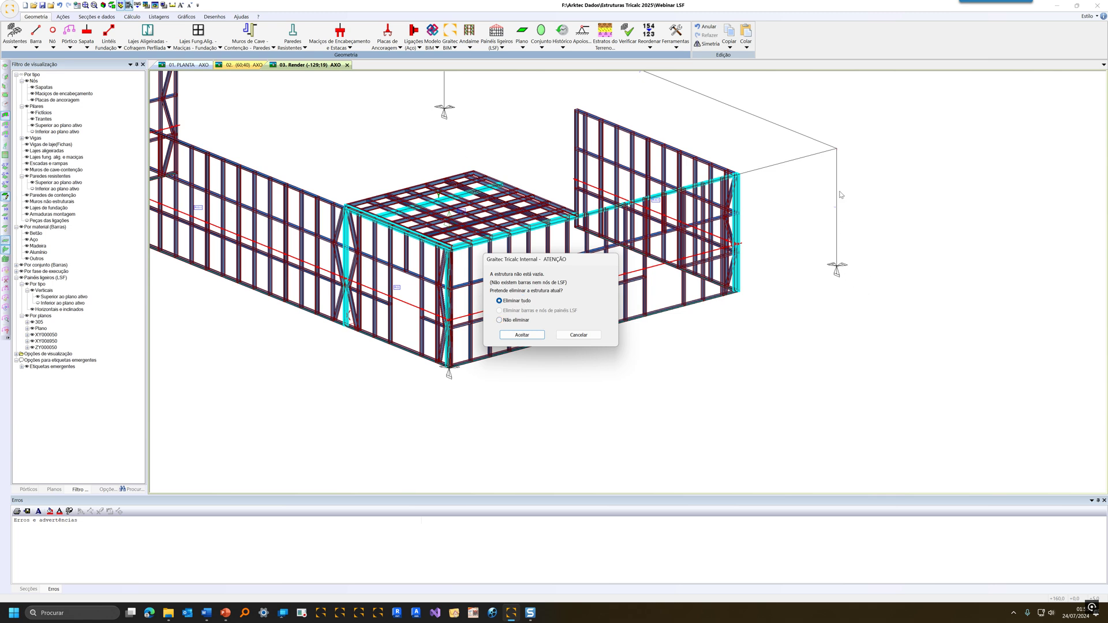
{"action": "left_click", "coordinate": [521, 335]}
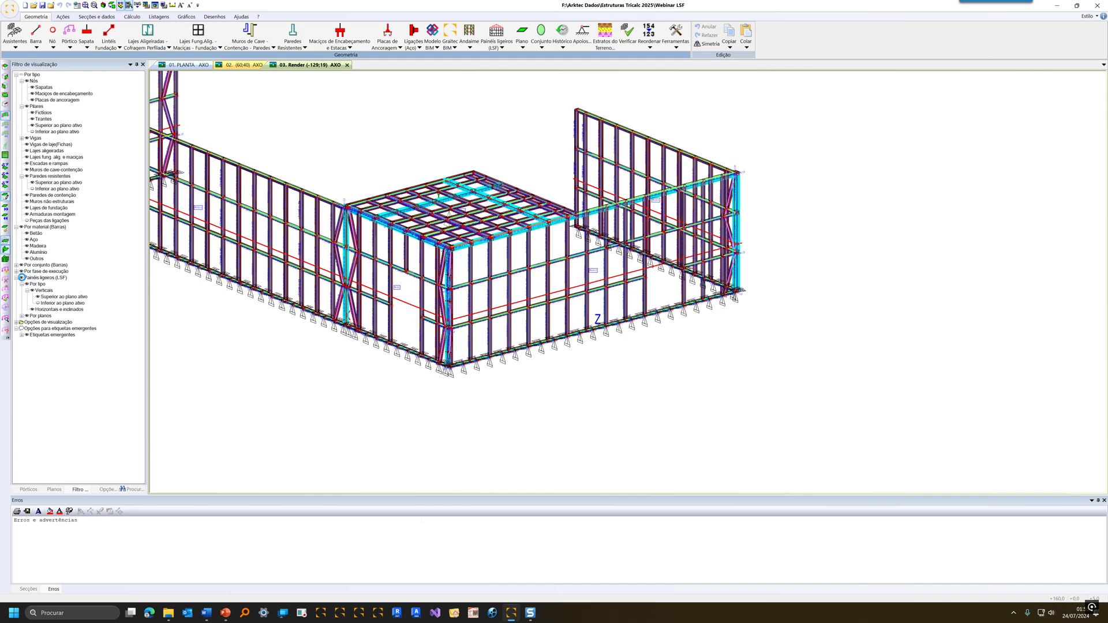
Hide the light panels in the display filter and switch the generated model from render to wireframe
{"action": "left_click", "coordinate": [21, 278]}
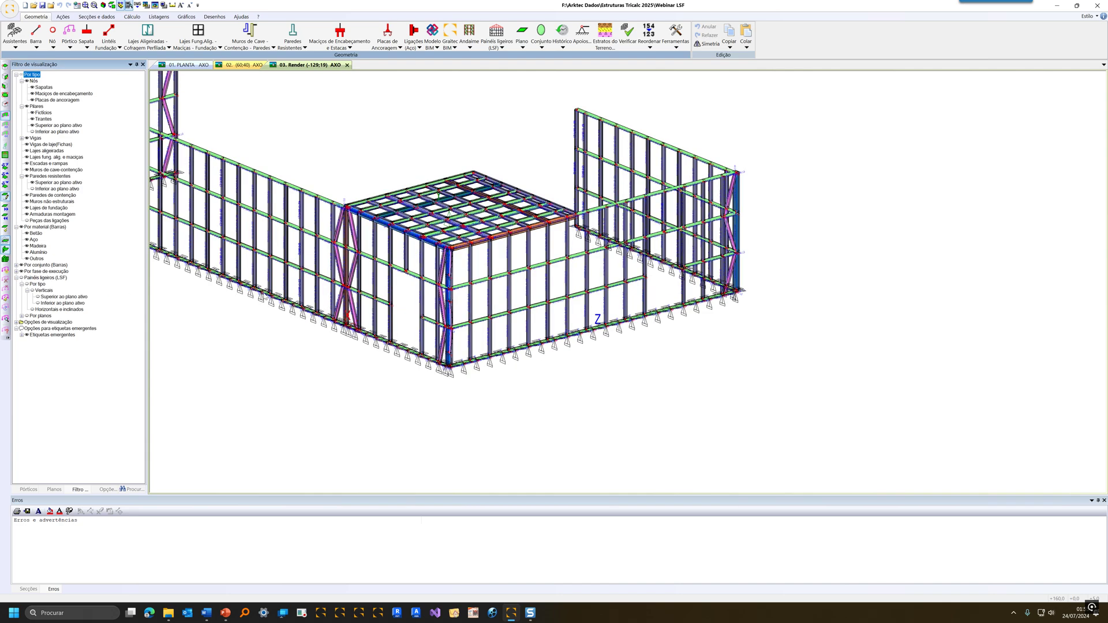
{"action": "scroll", "coordinate": [393, 302], "scroll_direction": "up", "scroll_amount": 10}
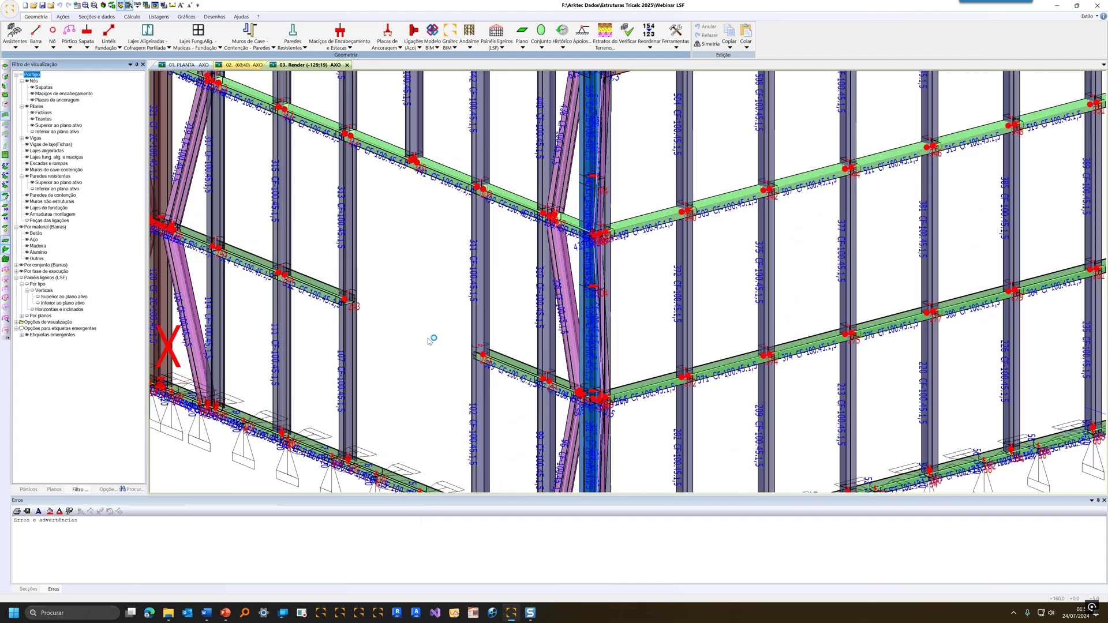
{"action": "left_click", "coordinate": [155, 5]}
{"action": "scroll", "coordinate": [365, 267], "scroll_direction": "down", "scroll_amount": 5}
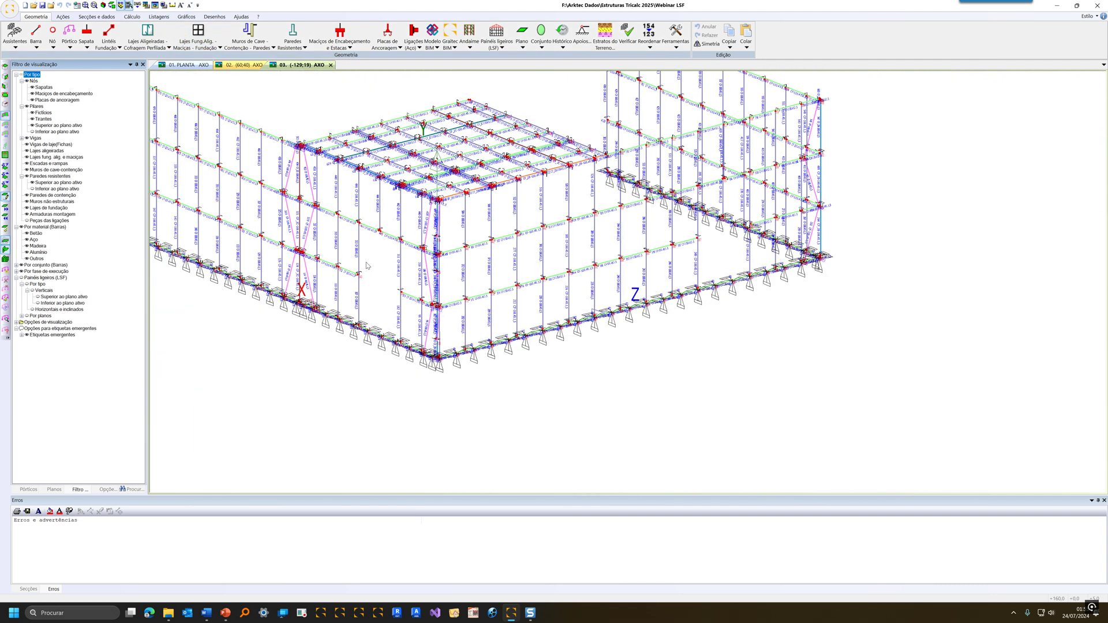
Examine the generated bars, nodes and base supports near the corner, including the data of pillar 102
{"action": "scroll", "coordinate": [394, 322], "scroll_direction": "up", "scroll_amount": 5}
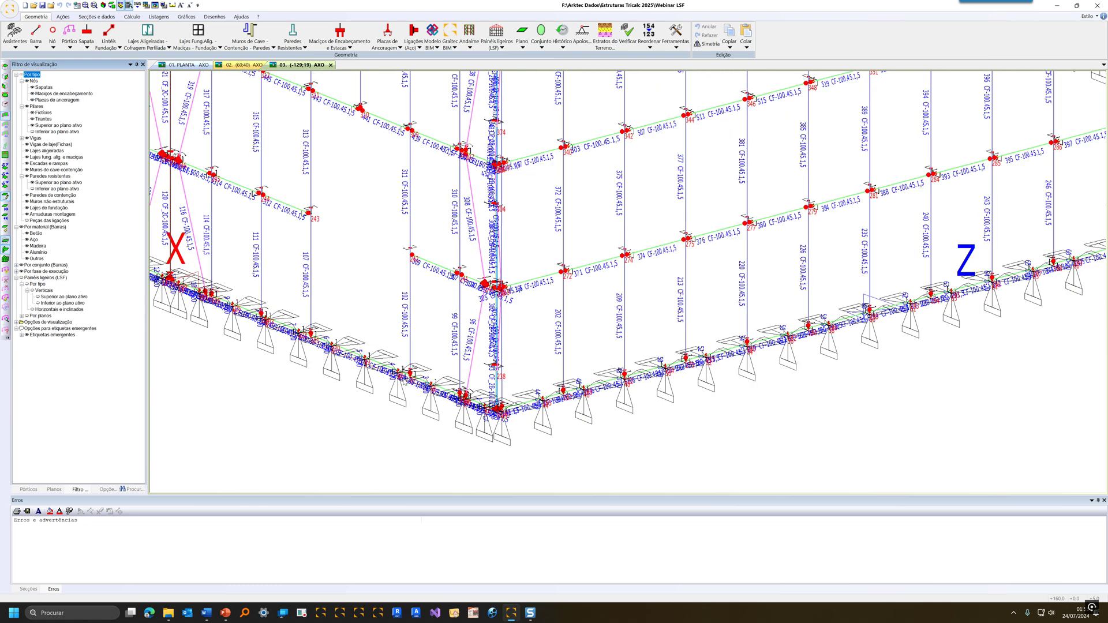
{"action": "scroll", "coordinate": [398, 371], "scroll_direction": "up", "scroll_amount": 2}
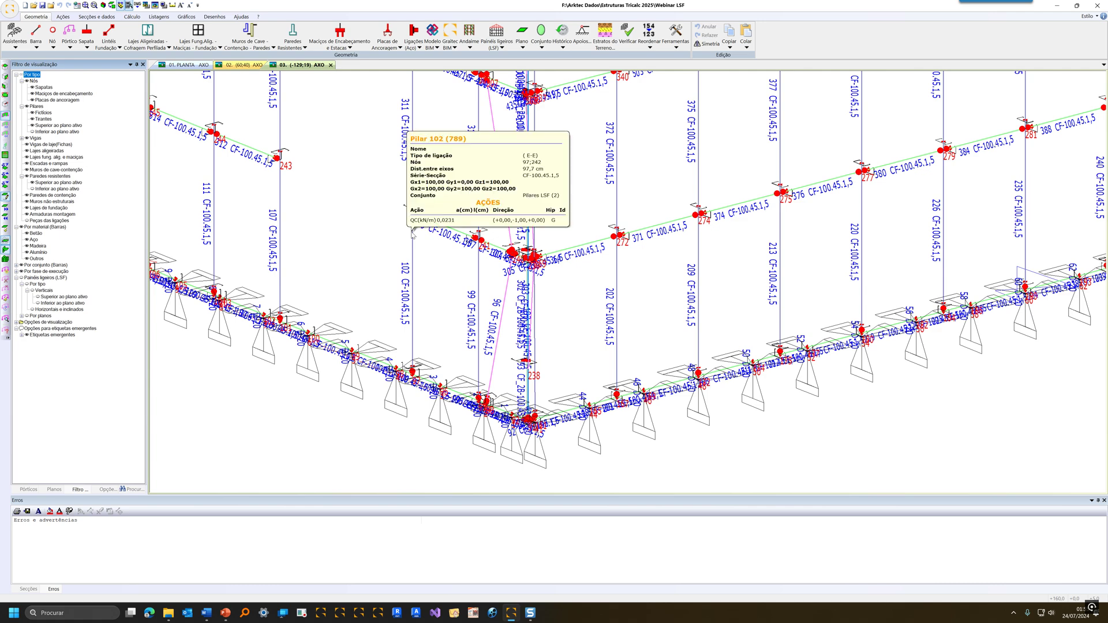
{"action": "mouse_move", "coordinate": [443, 228]}
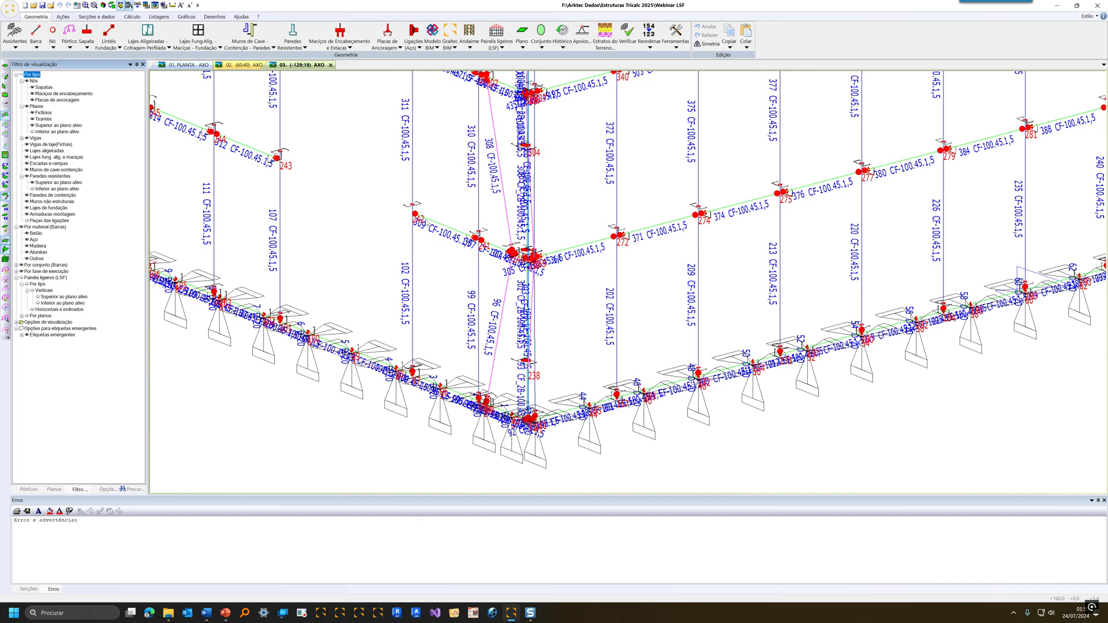
{"action": "scroll", "coordinate": [460, 289], "scroll_direction": "down", "scroll_amount": 1}
{"action": "middle_click_drag", "start_coordinate": [456, 288], "coordinate": [450, 308]}
{"action": "scroll", "coordinate": [451, 312], "scroll_direction": "down", "scroll_amount": 1}
{"action": "middle_click_drag", "start_coordinate": [477, 270], "coordinate": [424, 314]}
{"action": "mouse_move", "coordinate": [491, 289]}
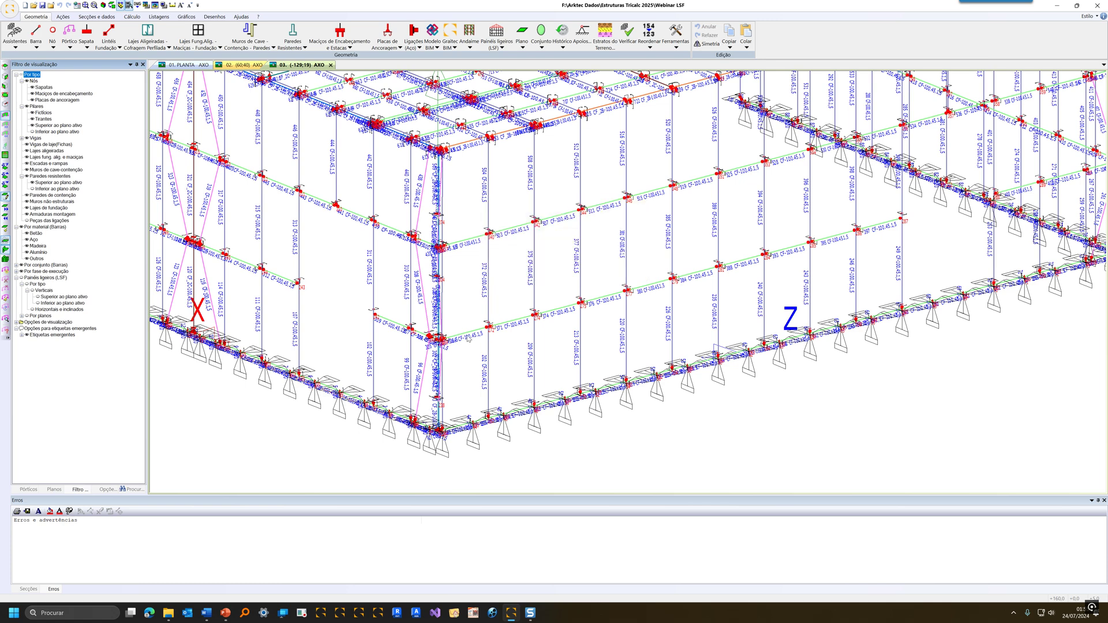
Verify the geometry of the whole generated structure with the default verification options
{"action": "scroll", "coordinate": [474, 334], "scroll_direction": "down", "scroll_amount": 2}
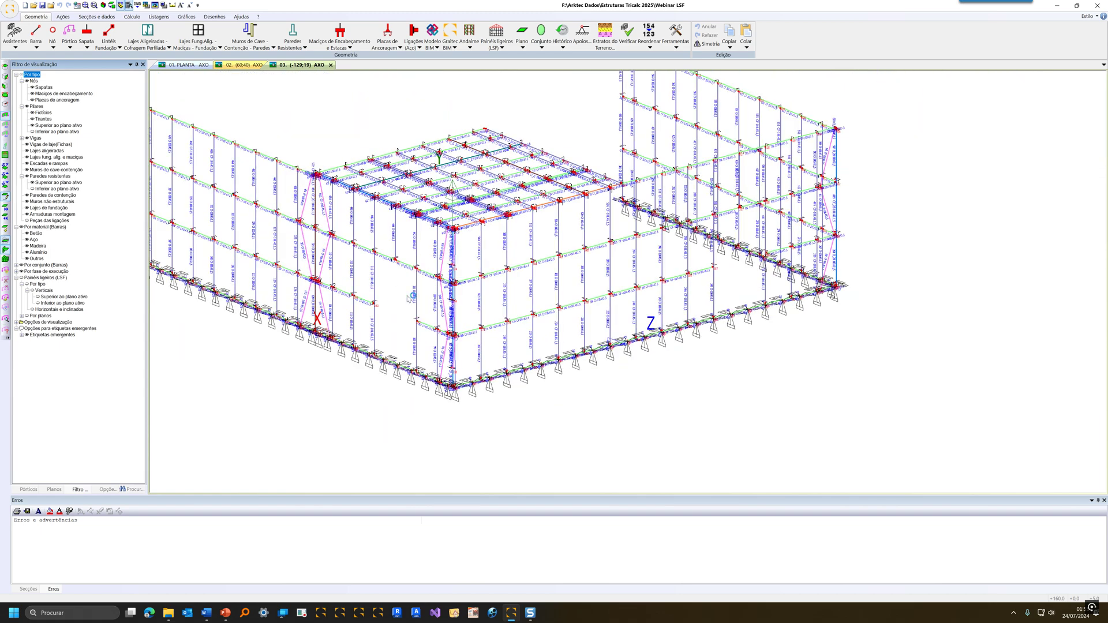
{"action": "middle_click_drag", "start_coordinate": [411, 296], "coordinate": [413, 294]}
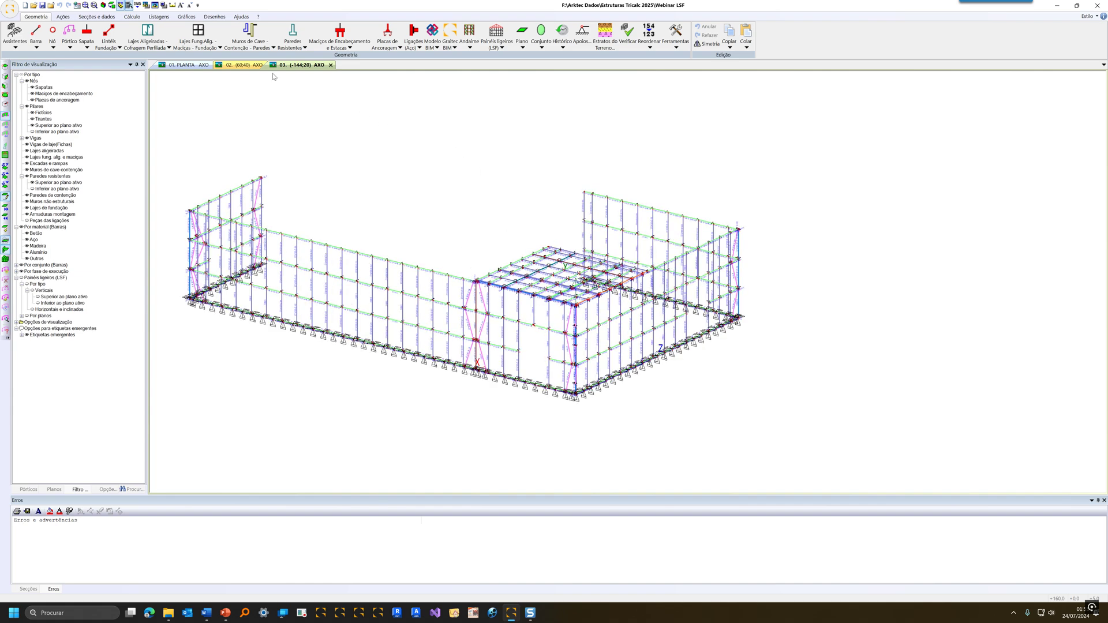
{"action": "left_click", "coordinate": [627, 33]}
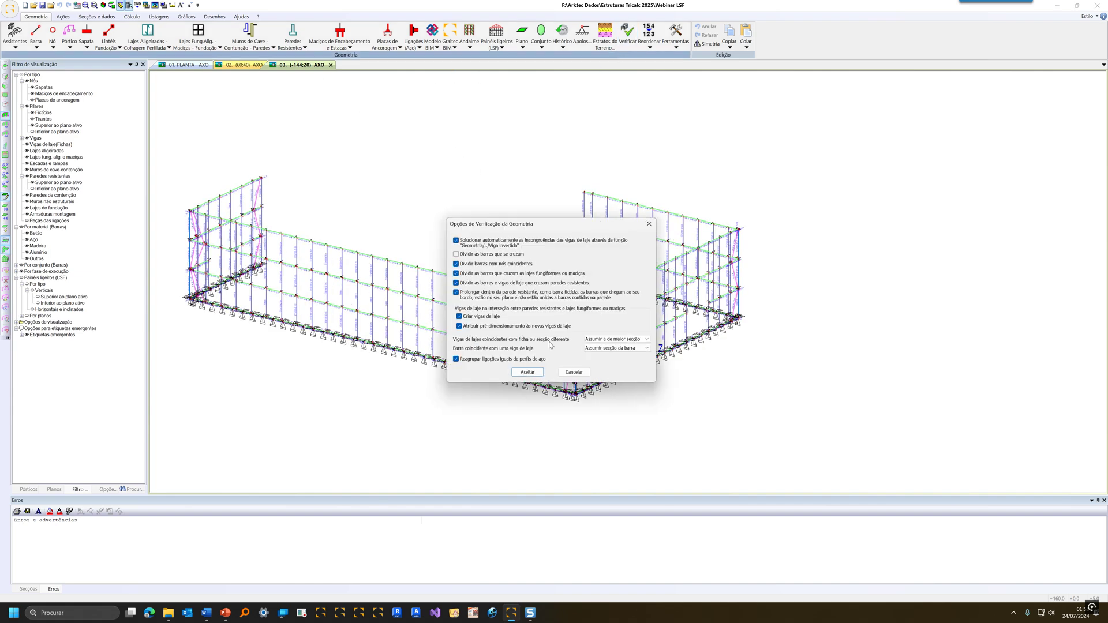
{"action": "left_click", "coordinate": [527, 372]}
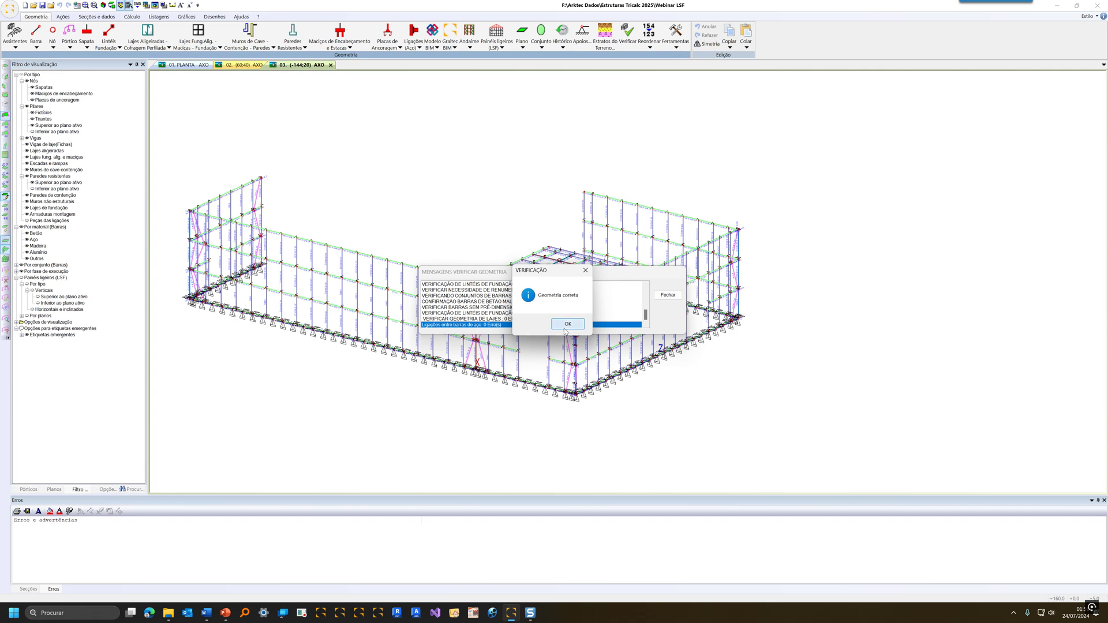
{"action": "left_click", "coordinate": [566, 324]}
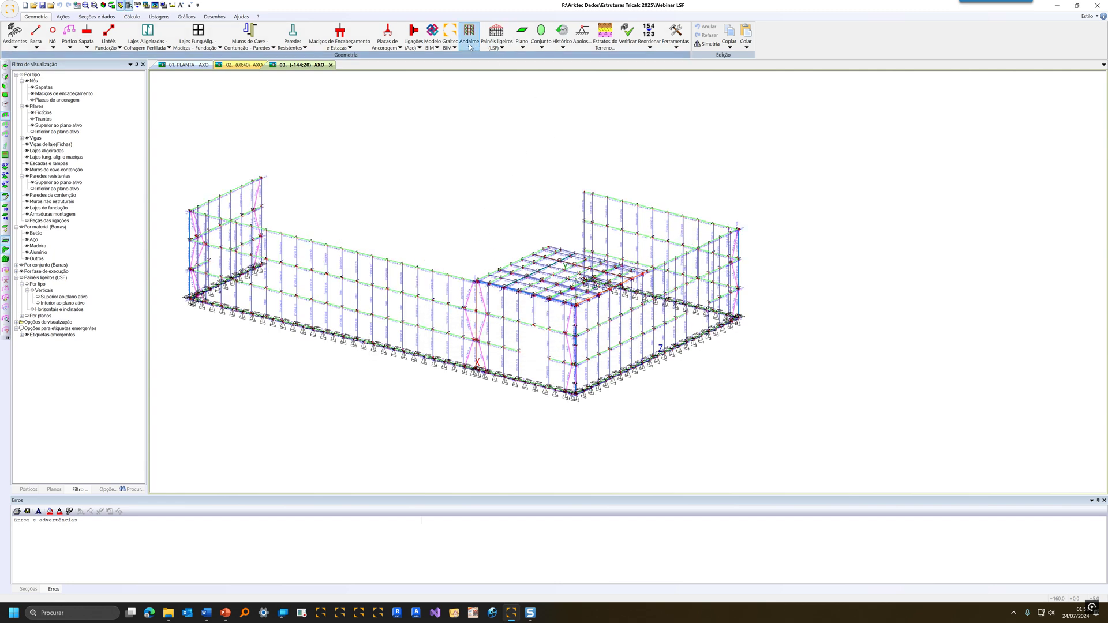
Run the automatic calculation in single-pass mode for steel profiles, lightened slabs and profiled formwork with drawings, and the global fabrication table
{"action": "left_click", "coordinate": [132, 17]}
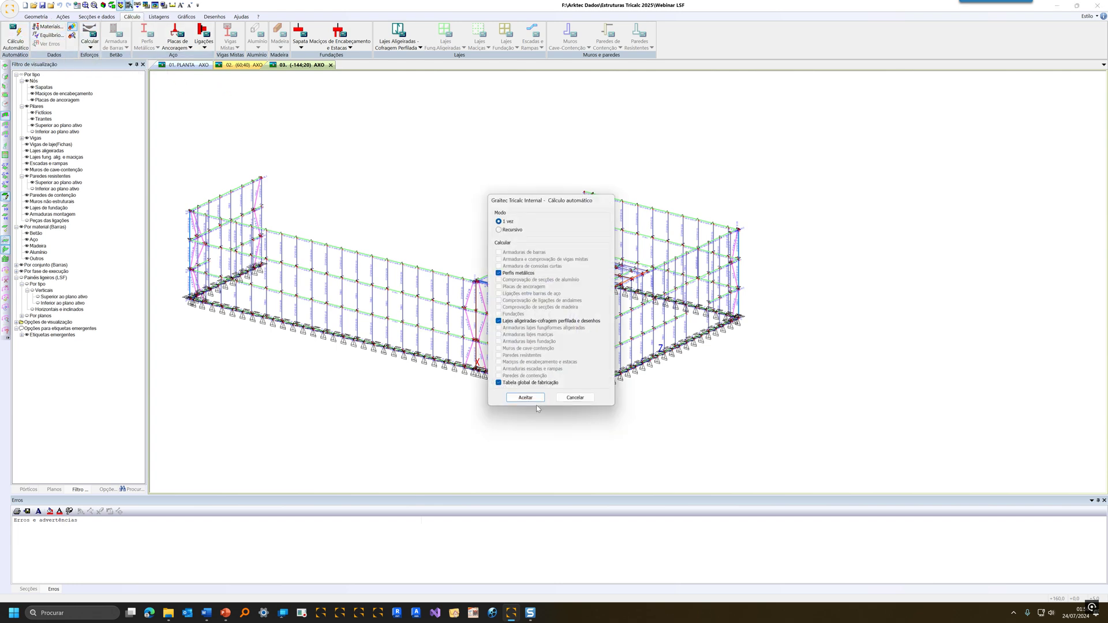
{"action": "left_click", "coordinate": [529, 398]}
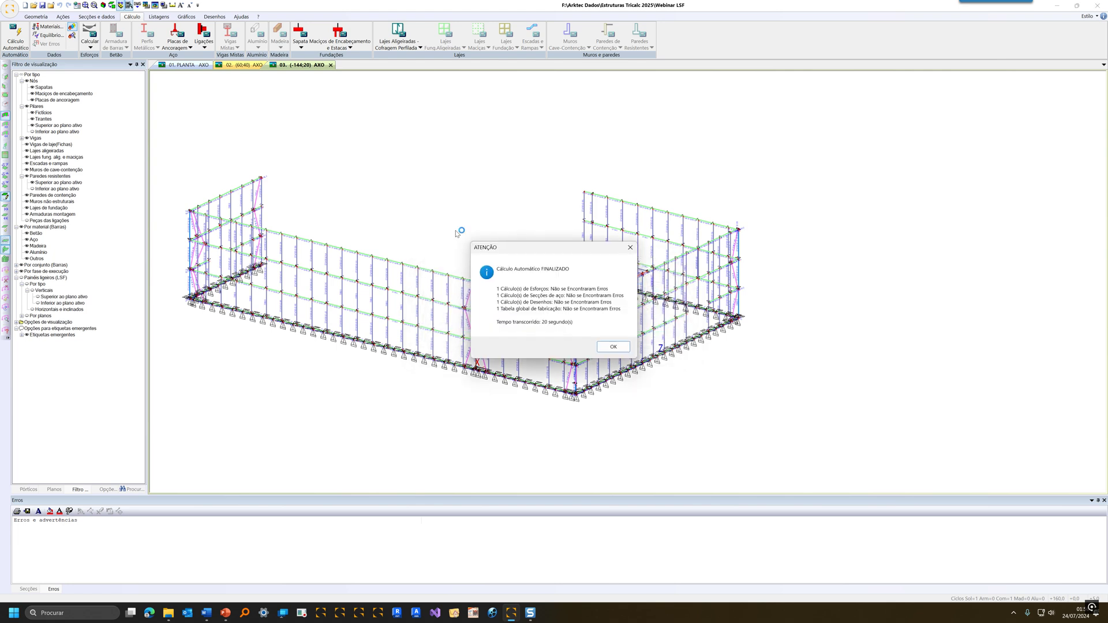
{"action": "left_click", "coordinate": [613, 346]}
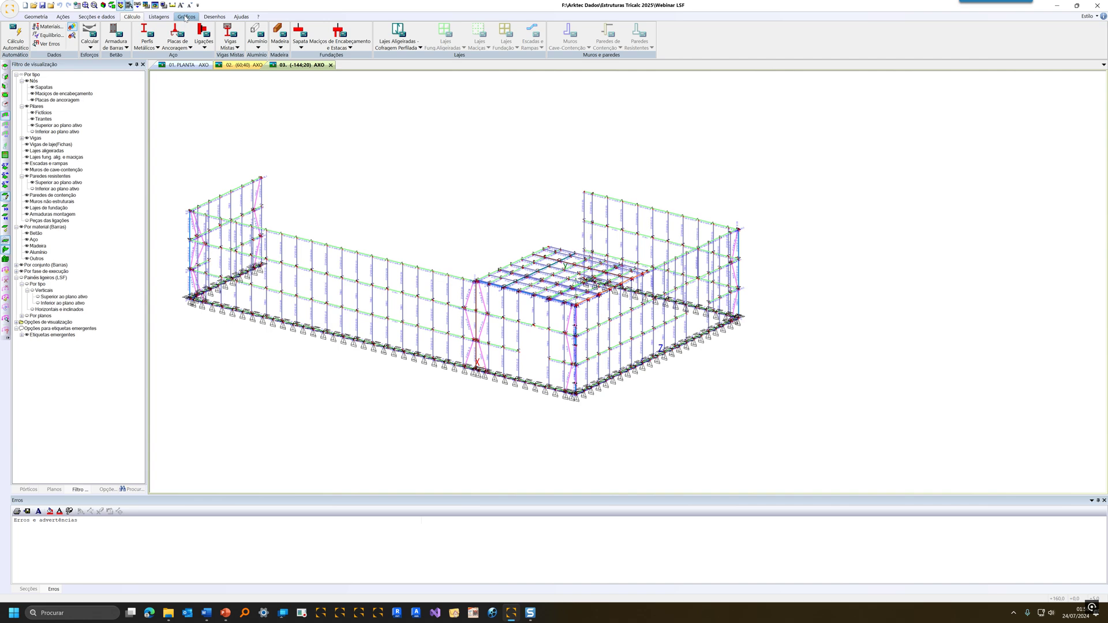
Display the steel stress graph with the default value range and move its utilisation scale beside the model
{"action": "left_click", "coordinate": [186, 18]}
{"action": "left_click", "coordinate": [338, 26]}
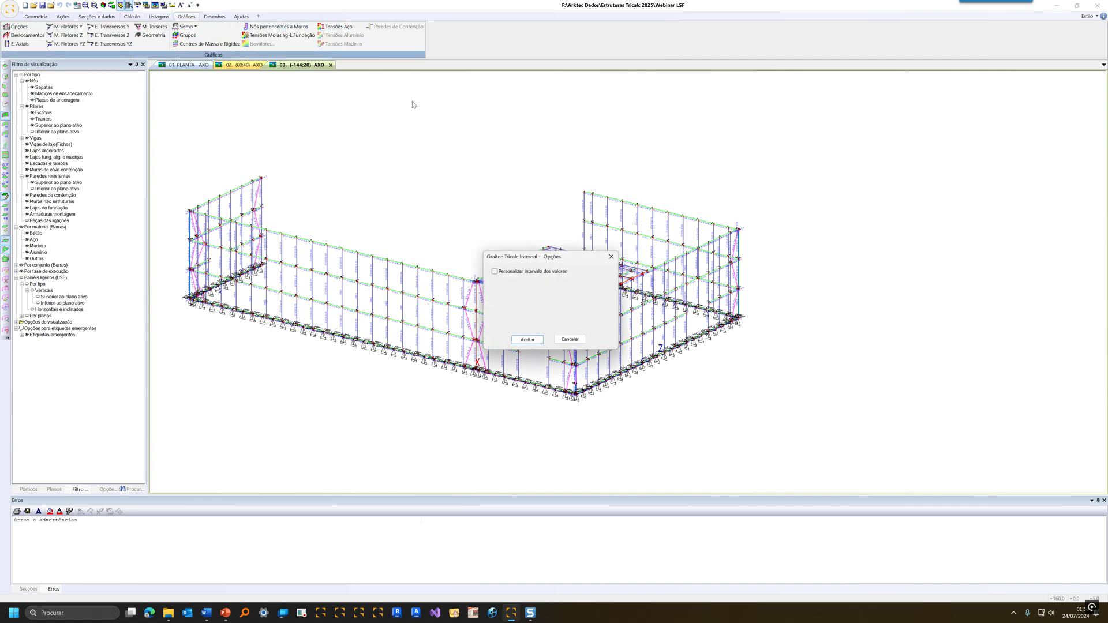
{"action": "left_click", "coordinate": [525, 340]}
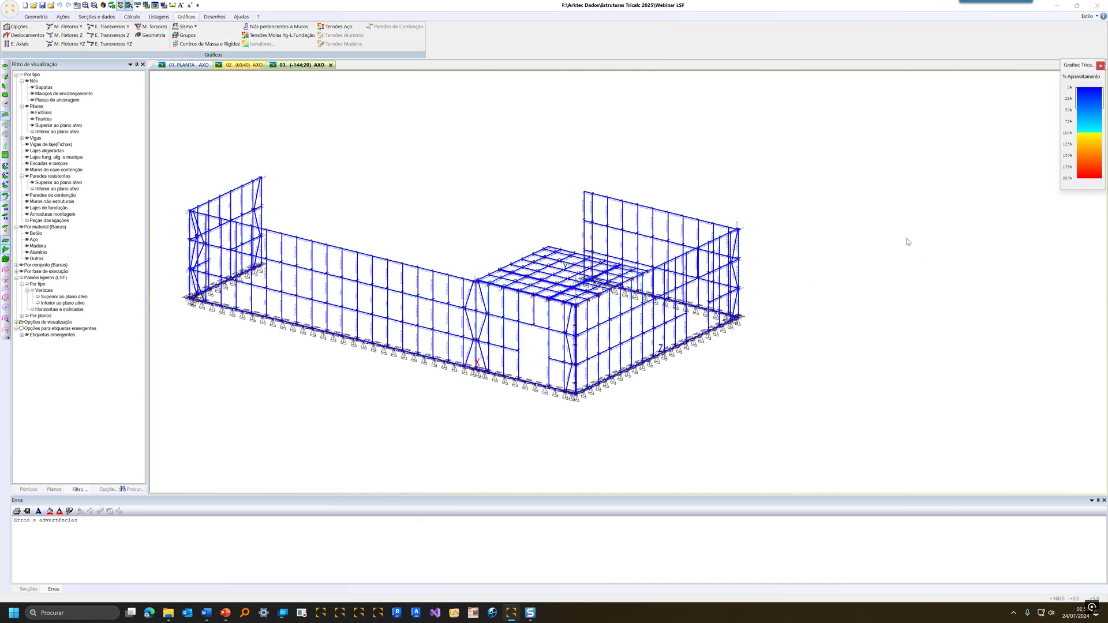
{"action": "left_click_drag", "start_coordinate": [1084, 68], "coordinate": [795, 331]}
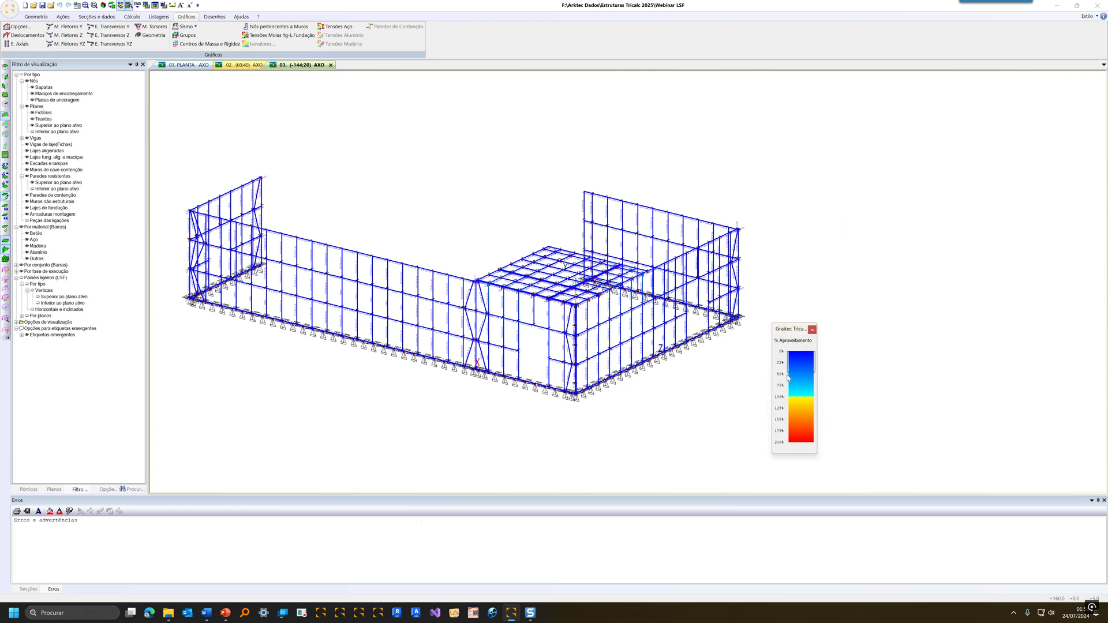
{"action": "scroll", "coordinate": [497, 329], "scroll_direction": "up", "scroll_amount": 5}
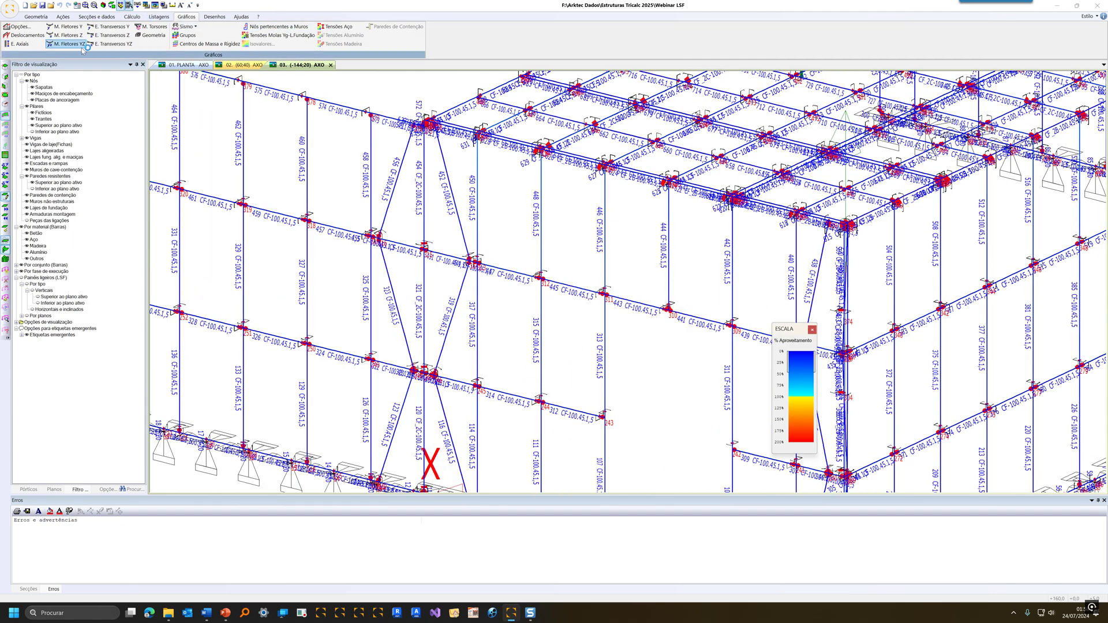
Enable the steel/aluminium/timber stress values in the graph options so each bar is labelled with its utilisation
{"action": "left_click", "coordinate": [20, 27]}
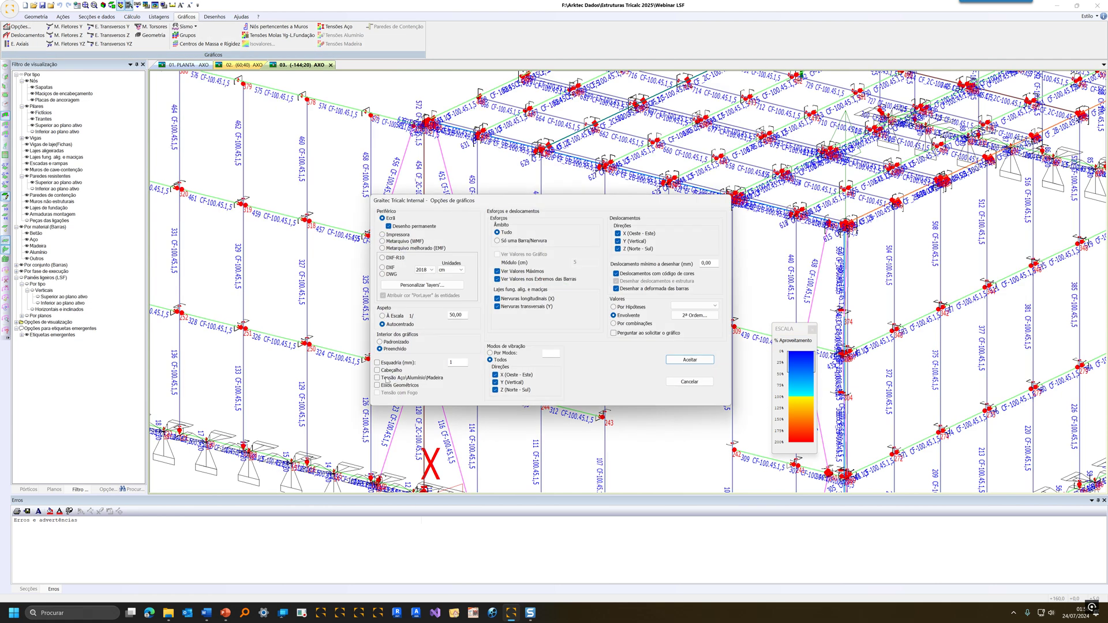
{"action": "left_click", "coordinate": [381, 378]}
{"action": "left_click", "coordinate": [688, 359]}
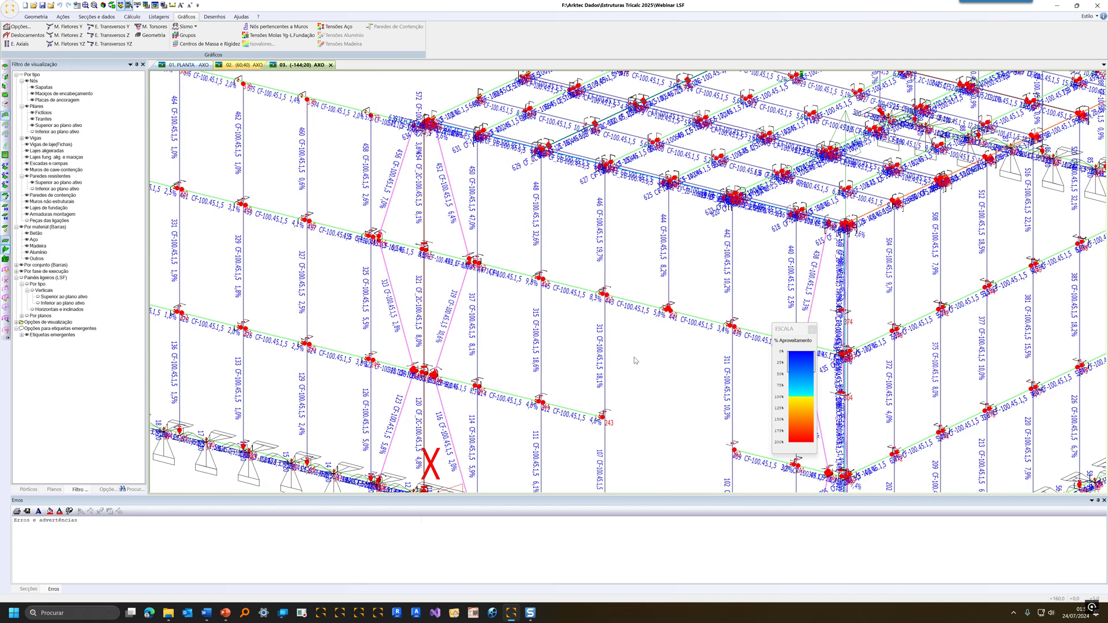
Reduce the label text size and check the utilisation percentages on the slab bars and nearby studs
{"action": "scroll", "coordinate": [605, 394], "scroll_direction": "up", "scroll_amount": 2}
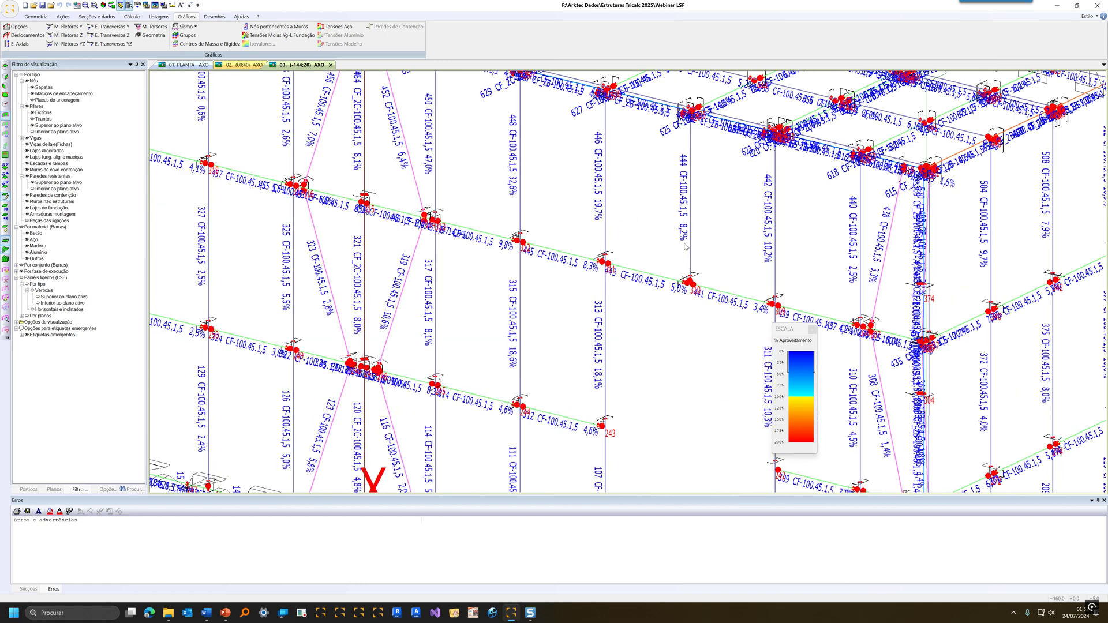
{"action": "scroll", "coordinate": [676, 258], "scroll_direction": "down", "scroll_amount": 5}
{"action": "scroll", "coordinate": [613, 317], "scroll_direction": "up", "scroll_amount": 3}
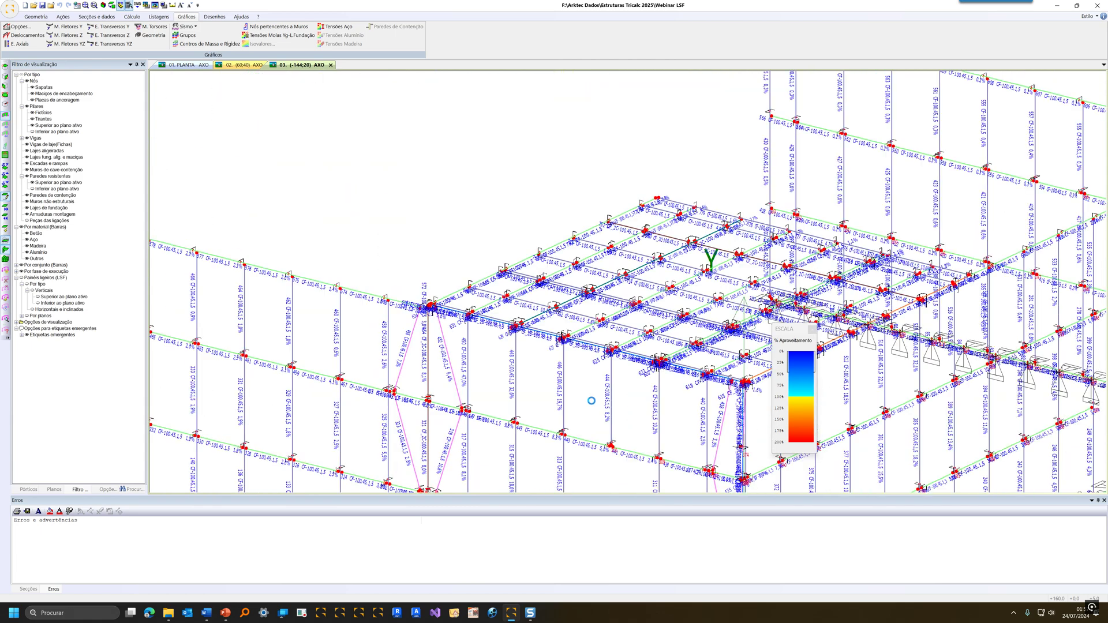
{"action": "scroll", "coordinate": [646, 230], "scroll_direction": "up", "scroll_amount": 3}
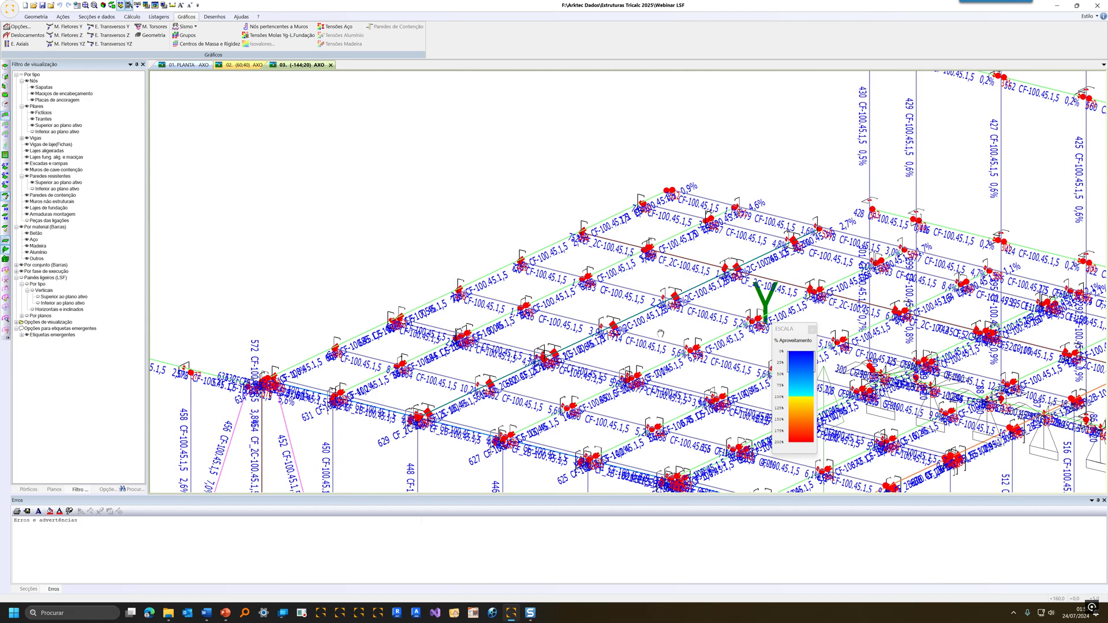
{"action": "middle_click_drag", "start_coordinate": [662, 337], "coordinate": [590, 225]}
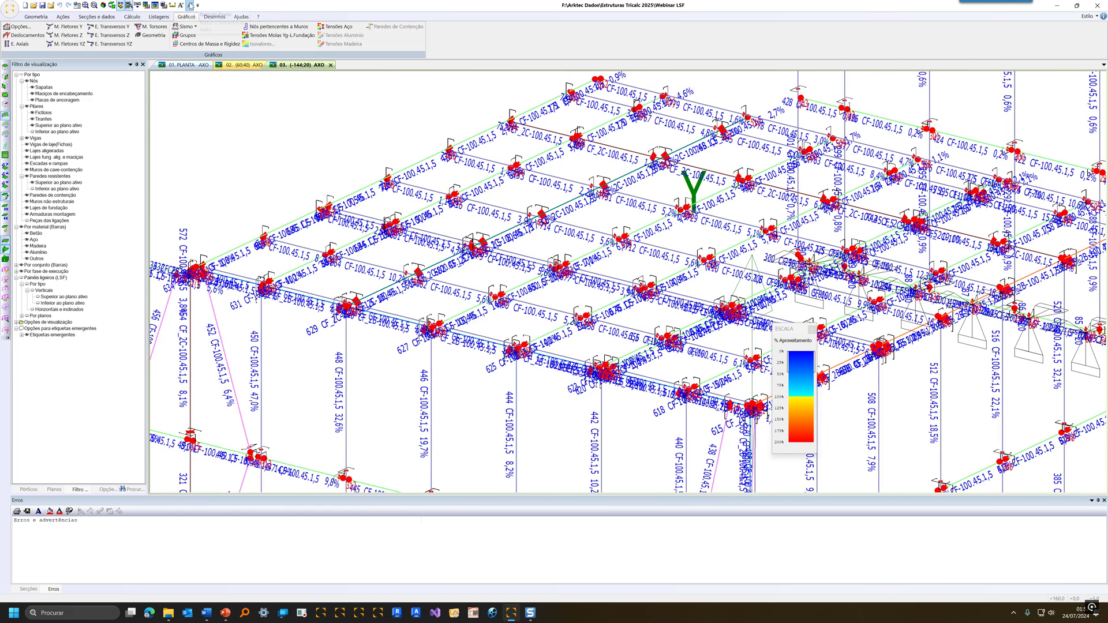
{"action": "left_click", "coordinate": [189, 4]}
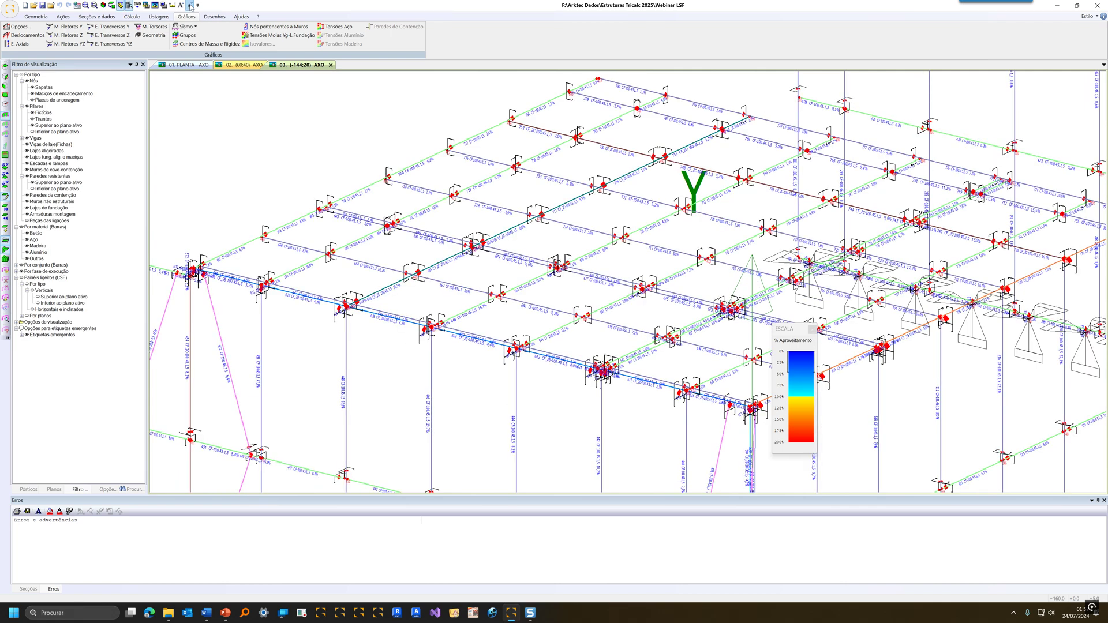
{"action": "left_click", "coordinate": [189, 5]}
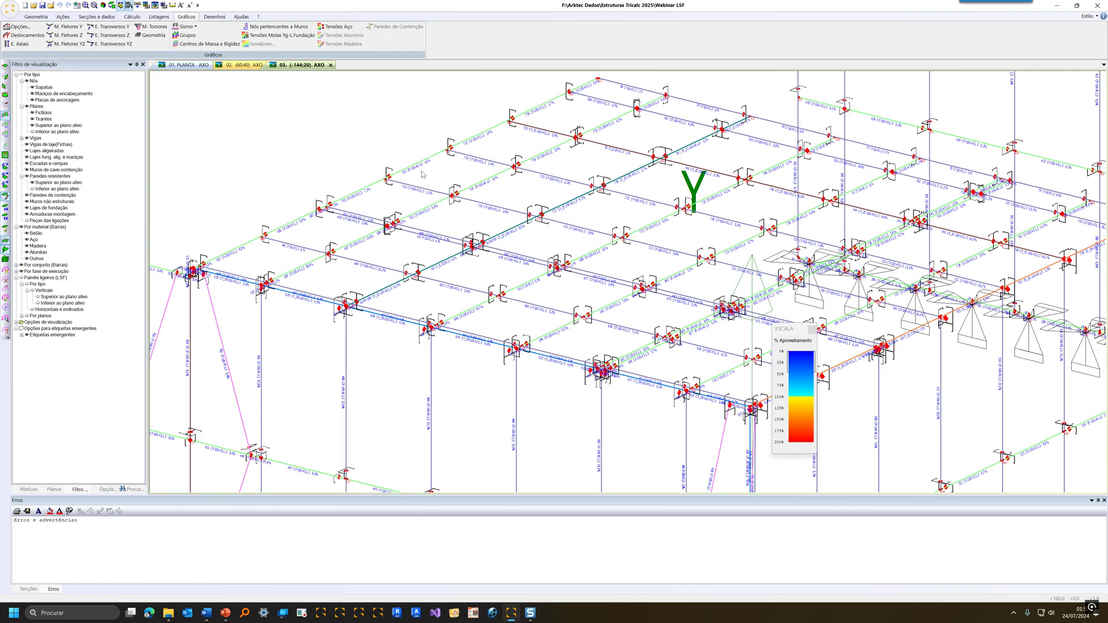
{"action": "left_click_drag", "start_coordinate": [781, 335], "coordinate": [708, 312]}
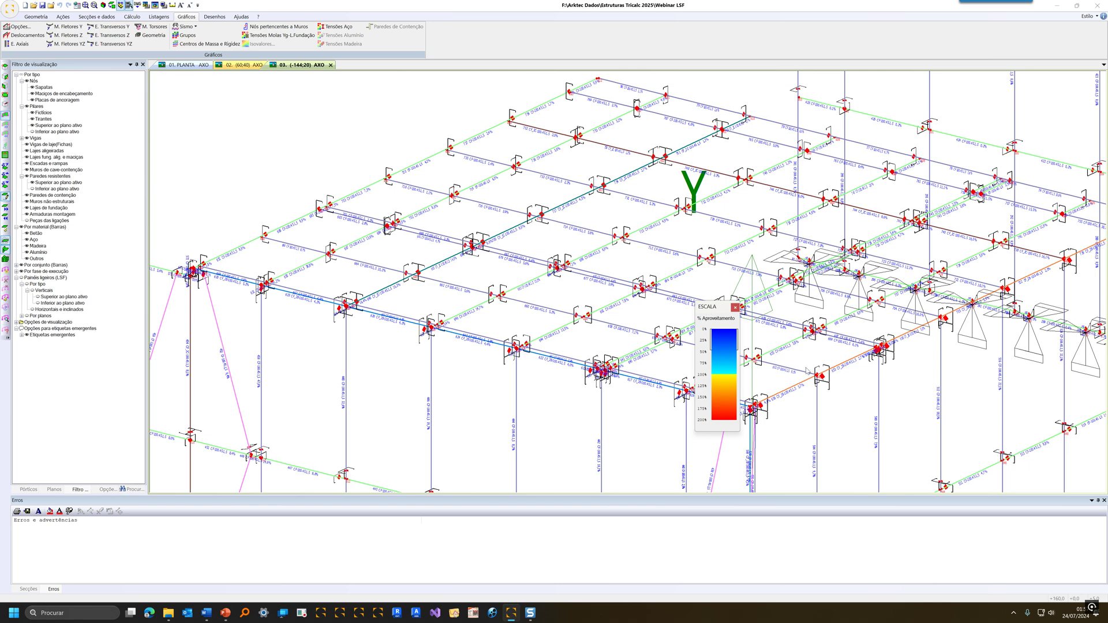
{"action": "scroll", "coordinate": [815, 378], "scroll_direction": "up", "scroll_amount": 3}
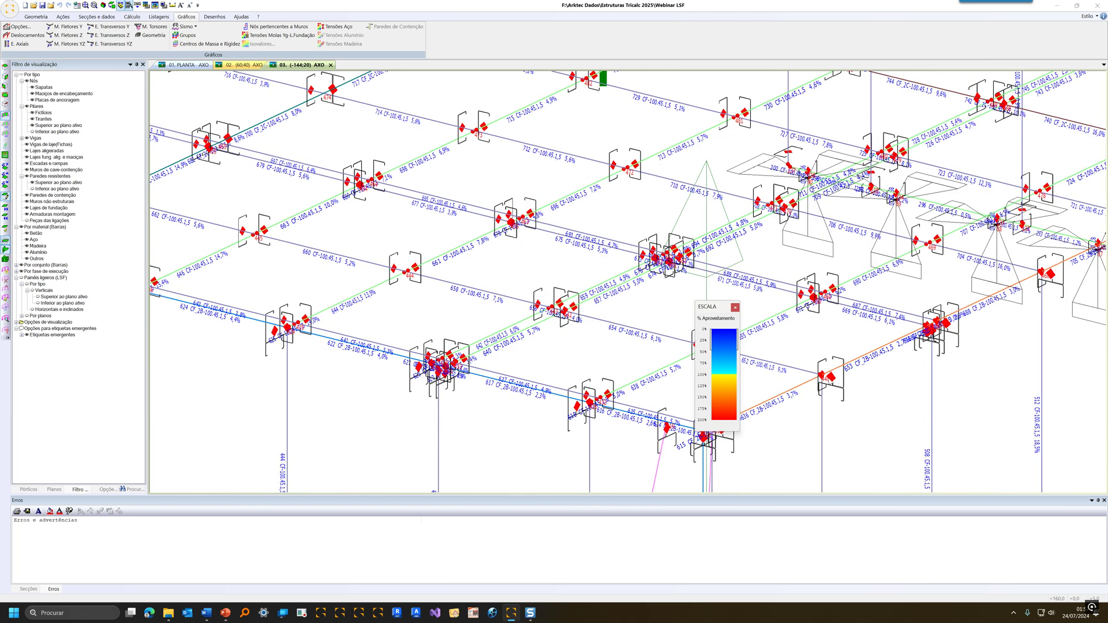
{"action": "middle_click_drag", "start_coordinate": [871, 374], "coordinate": [866, 375], "text": "shift"}
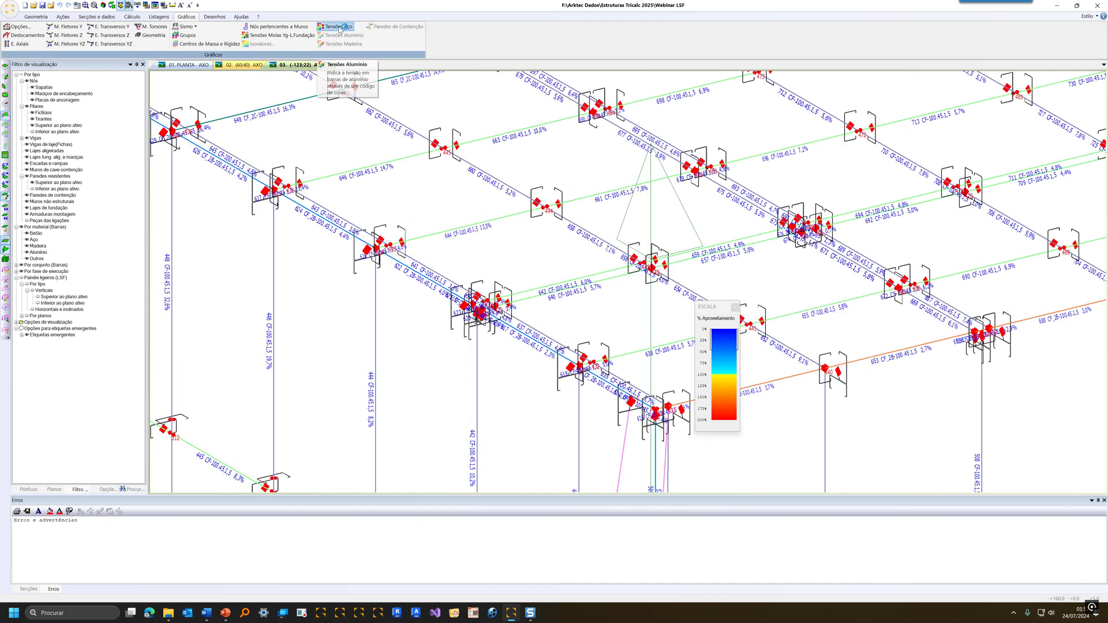
Redraw the steel stress graph with a custom value range whose maximum is 40%
{"action": "left_click", "coordinate": [339, 27]}
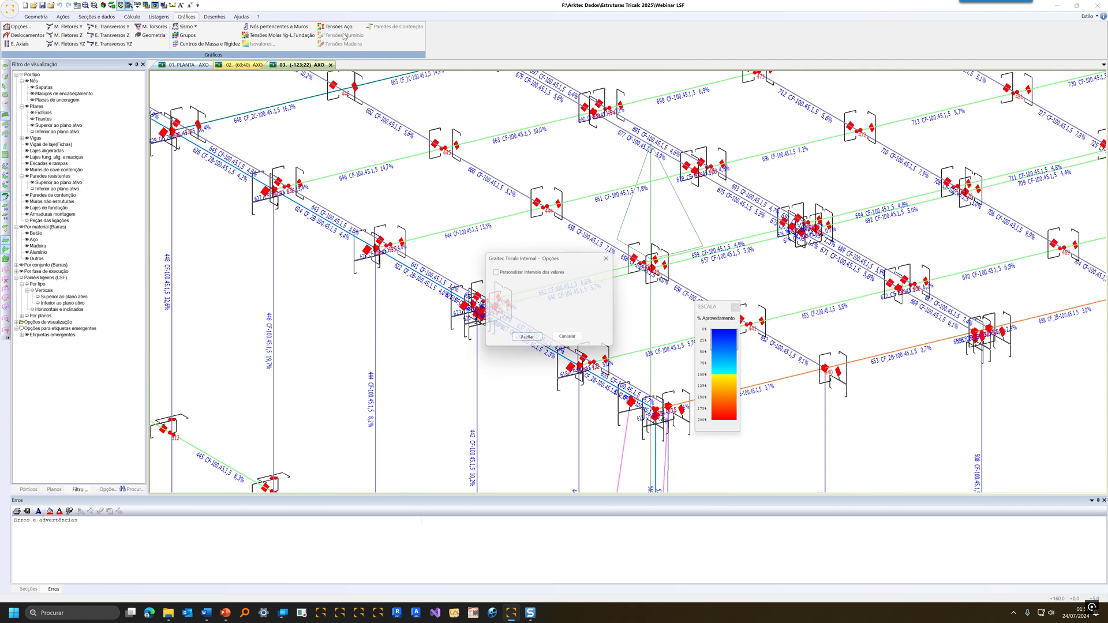
{"action": "left_click", "coordinate": [495, 272]}
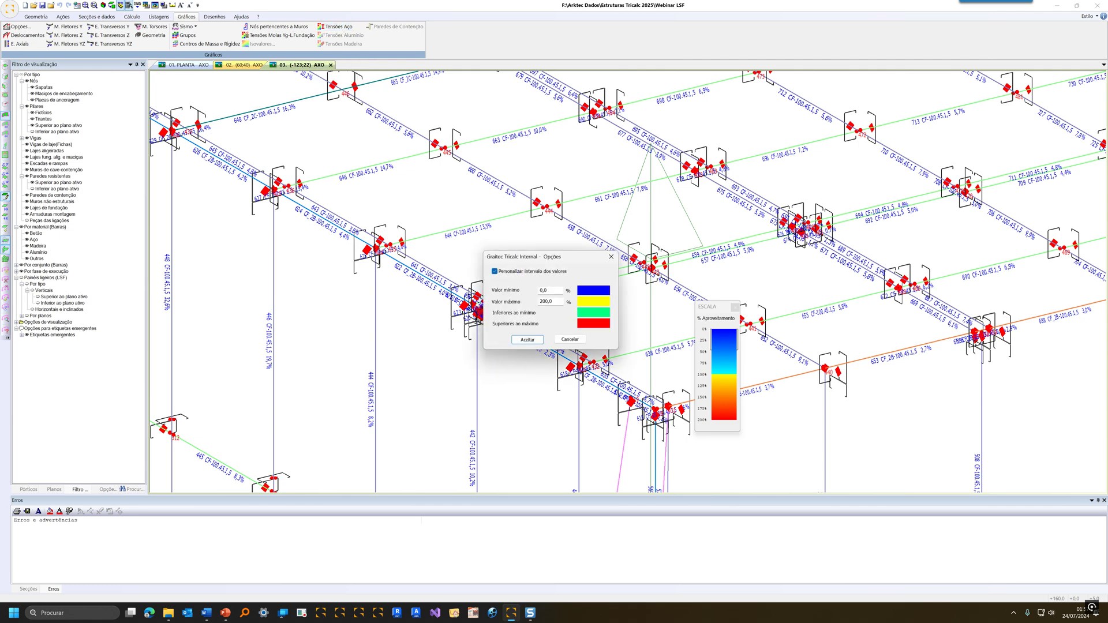
{"action": "left_click_drag", "start_coordinate": [557, 302], "coordinate": [518, 298]}
{"action": "type", "text": "40"}
{"action": "left_click", "coordinate": [528, 339]}
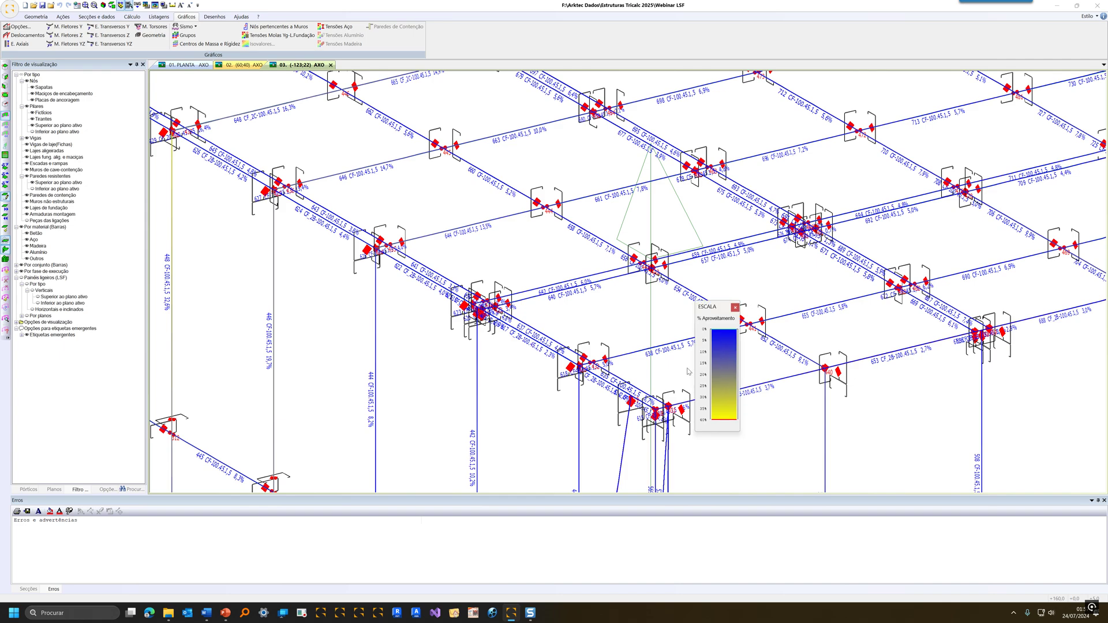
Examine which studs and slab bars are most stressed on the custom colour range, and close the utilisation scale
{"action": "scroll", "coordinate": [687, 361], "scroll_direction": "down", "scroll_amount": 4}
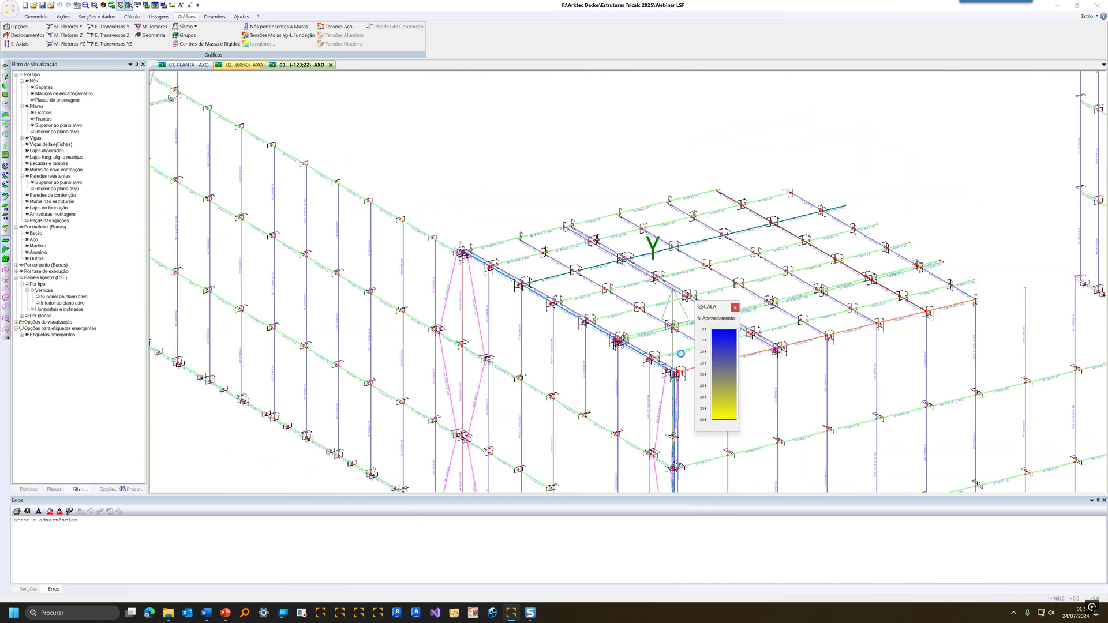
{"action": "scroll", "coordinate": [524, 306], "scroll_direction": "up", "scroll_amount": 3}
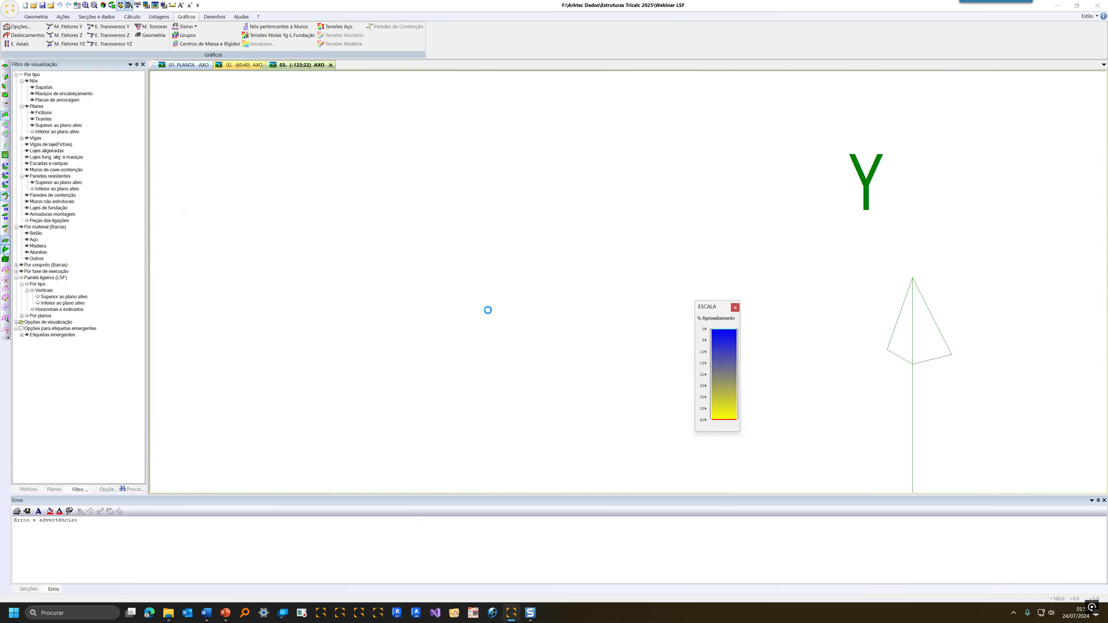
{"action": "mouse_move", "coordinate": [477, 361]}
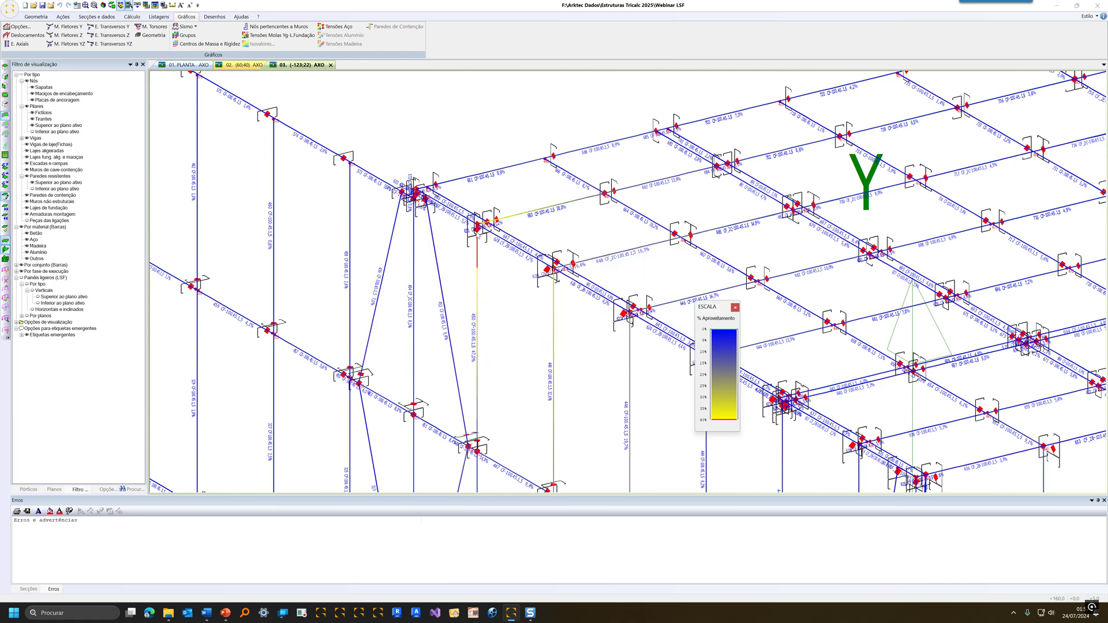
{"action": "mouse_move", "coordinate": [479, 254]}
{"action": "scroll", "coordinate": [555, 406], "scroll_direction": "up", "scroll_amount": 1}
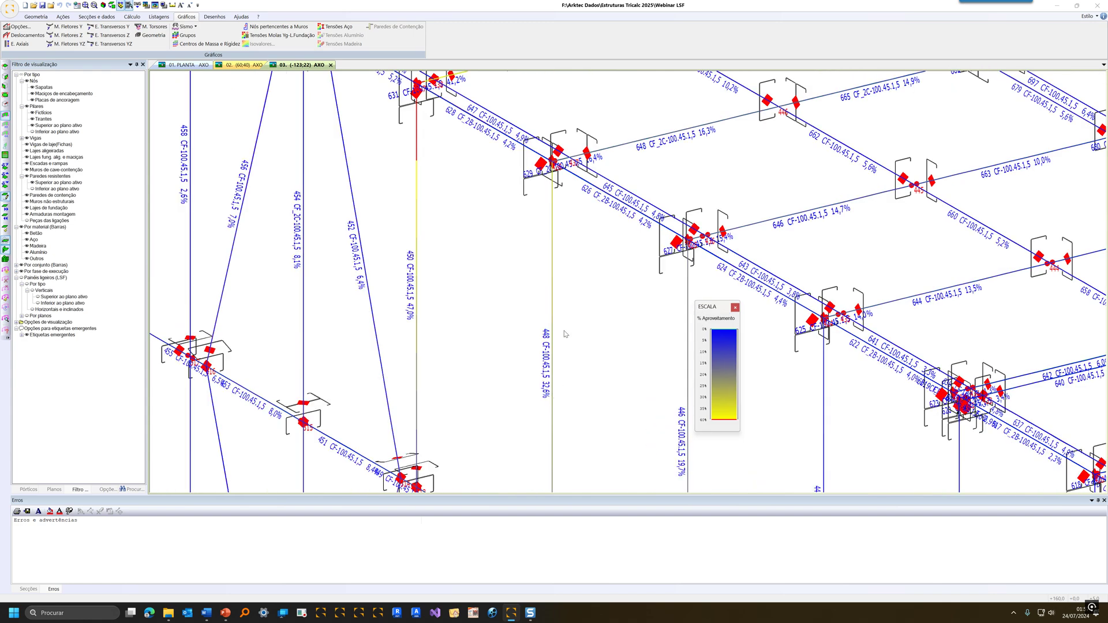
{"action": "scroll", "coordinate": [556, 364], "scroll_direction": "down", "scroll_amount": 4}
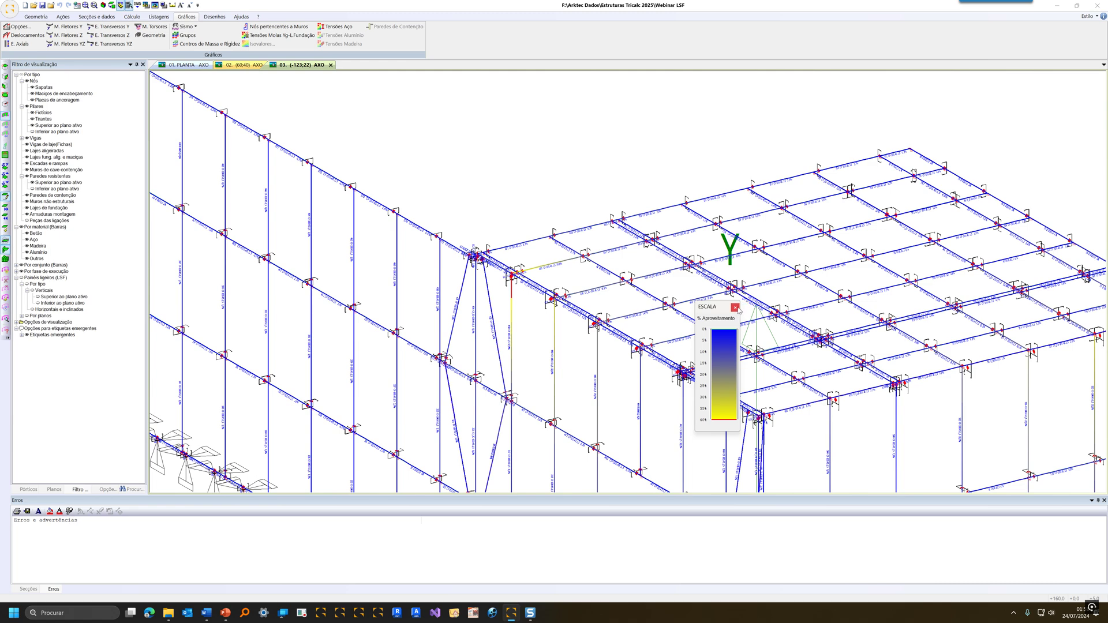
{"action": "left_click", "coordinate": [736, 308]}
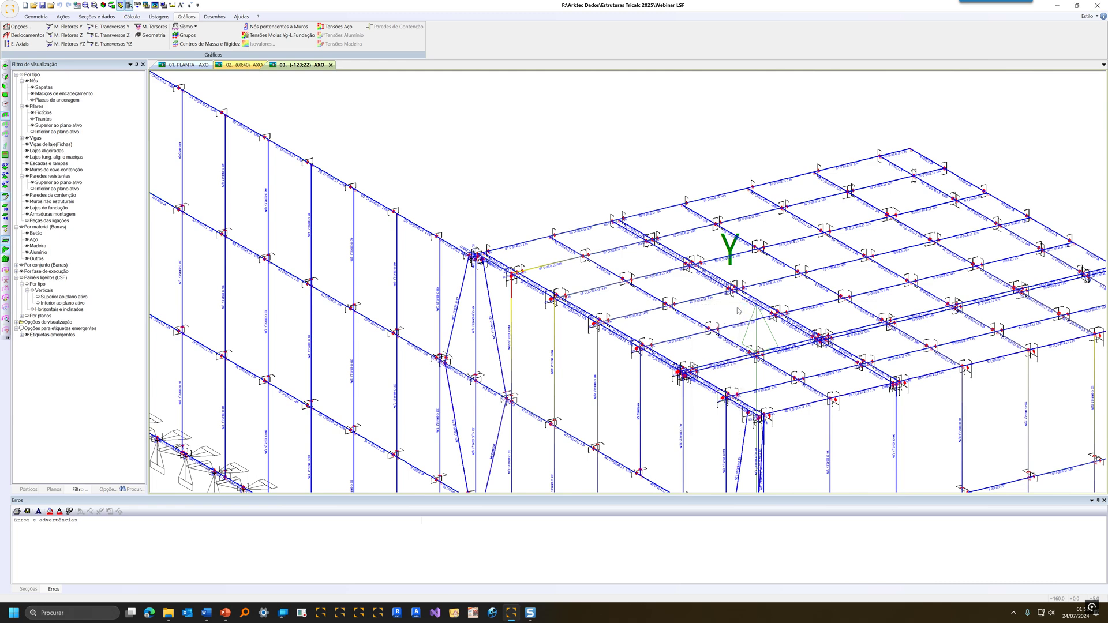
{"action": "scroll", "coordinate": [591, 347], "scroll_direction": "down", "scroll_amount": 5}
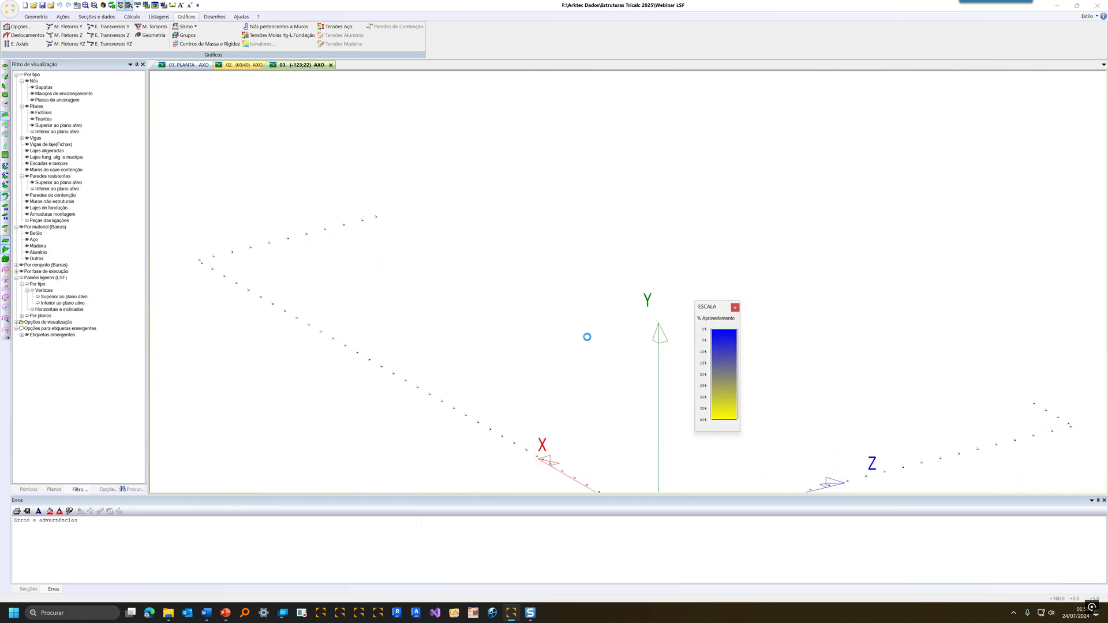
{"action": "left_click", "coordinate": [734, 308]}
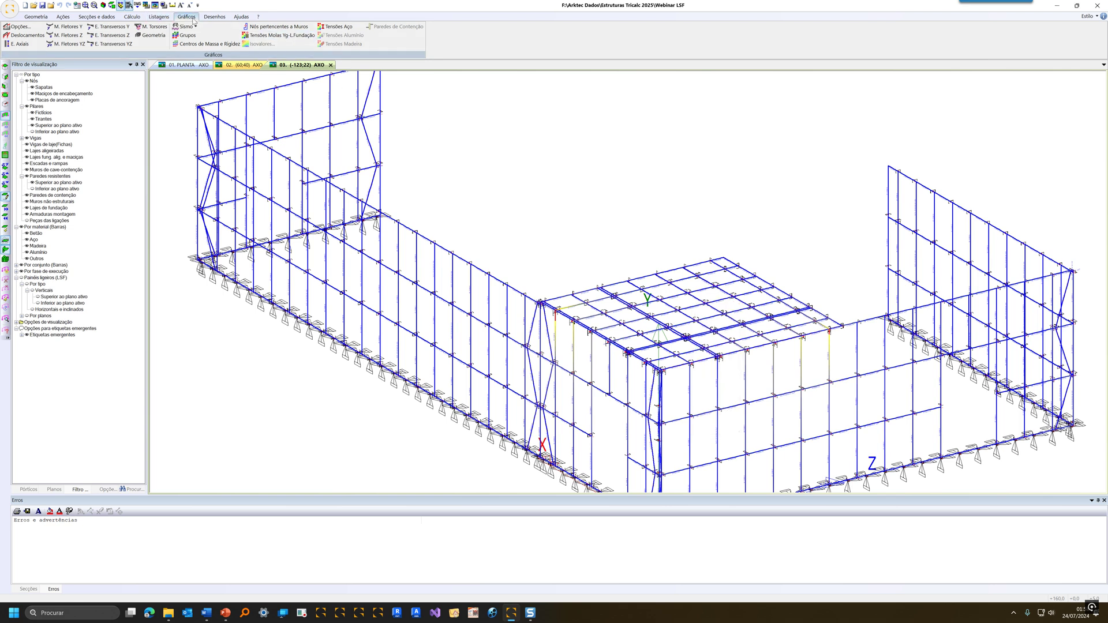
Display the steel displacement graph for the ultimate limit state envelope, inspect the deformed structure, and close its colour scale
{"action": "left_click", "coordinate": [24, 35]}
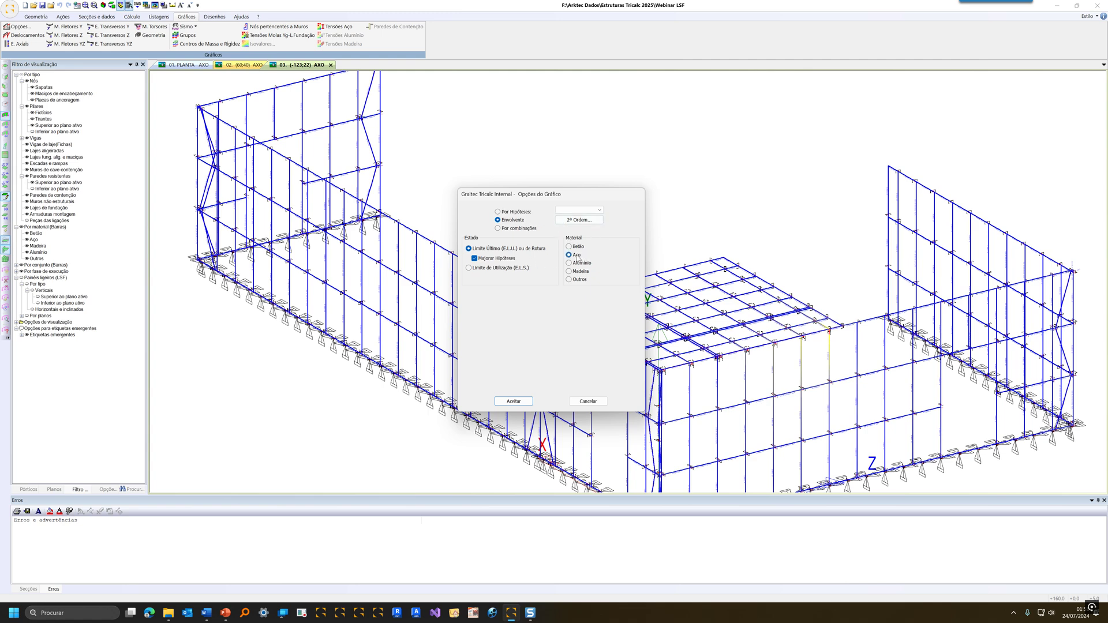
{"action": "left_click", "coordinate": [517, 402]}
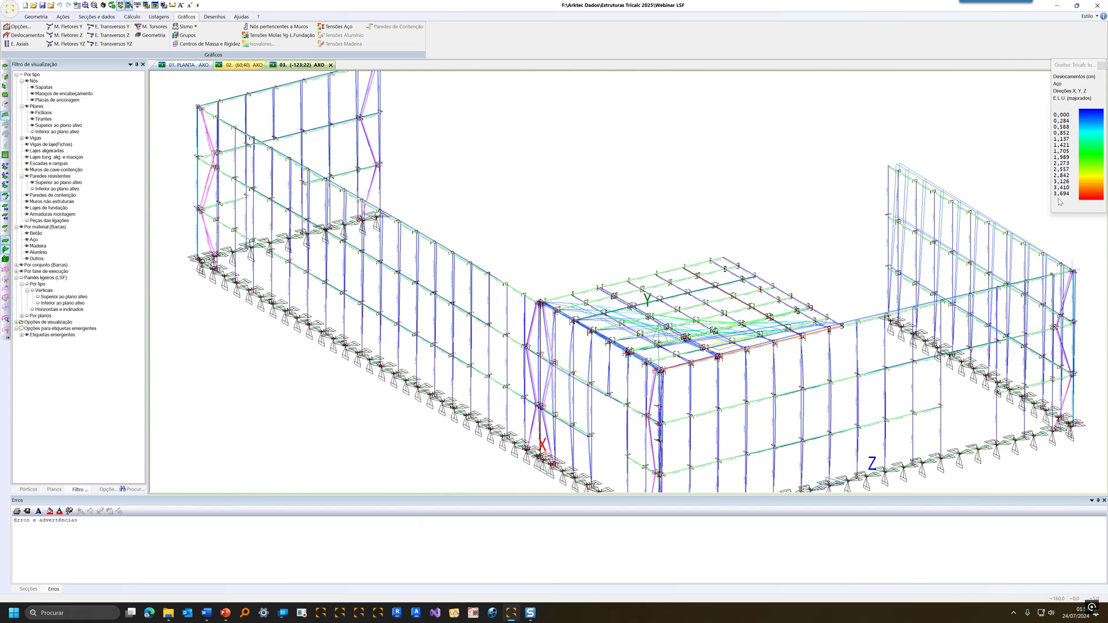
{"action": "middle_click_drag", "start_coordinate": [922, 250], "coordinate": [860, 290], "text": "shift"}
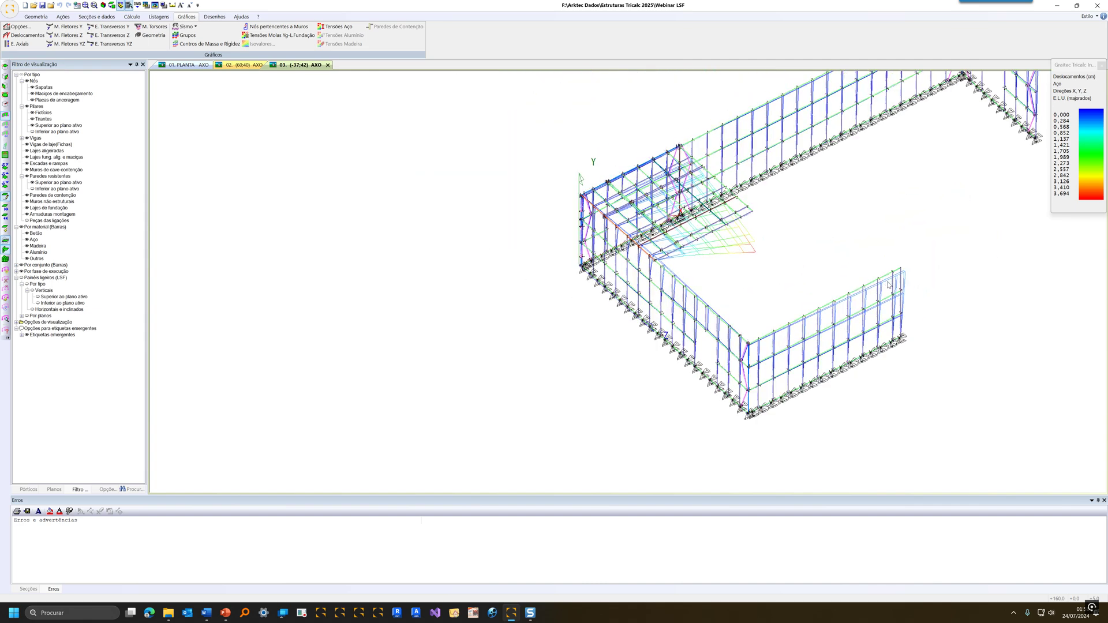
{"action": "left_click_drag", "start_coordinate": [1057, 78], "coordinate": [926, 175]}
{"action": "left_click", "coordinate": [970, 161]}
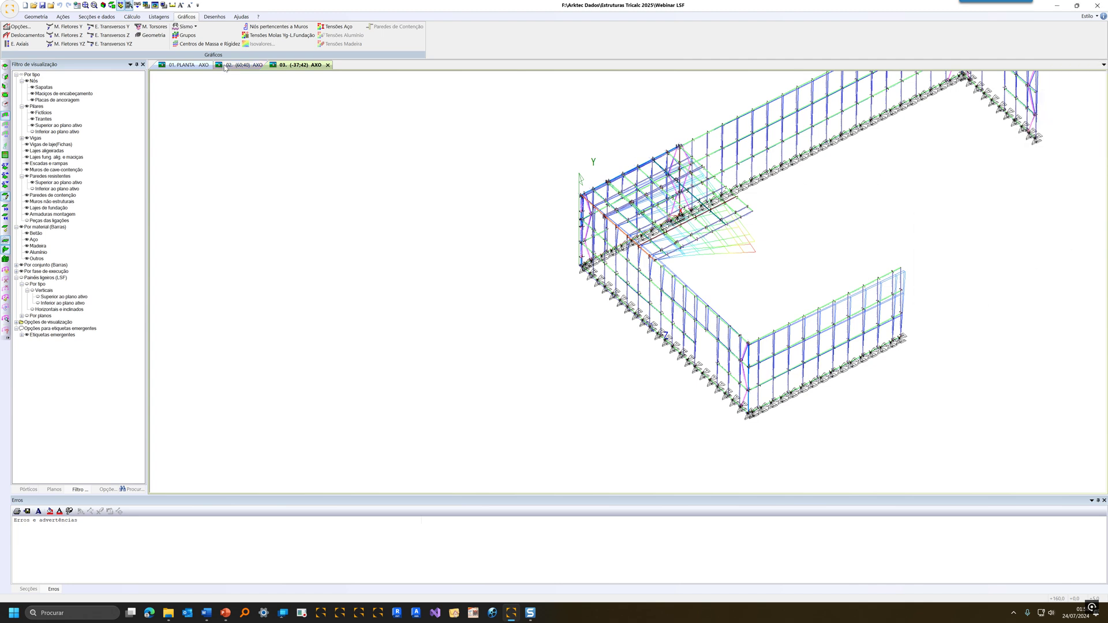
Draw the Y bending moment graph for the ultimate limit state envelope and inspect the diagrams along the wall studs and base tracks
{"action": "left_click", "coordinate": [68, 27]}
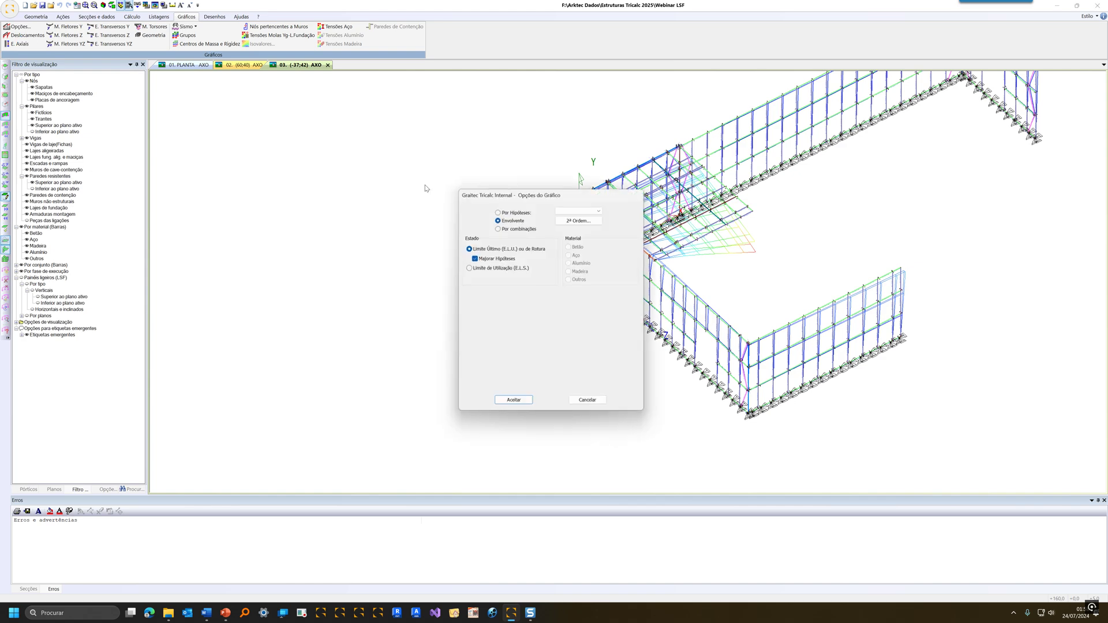
{"action": "left_click", "coordinate": [519, 400]}
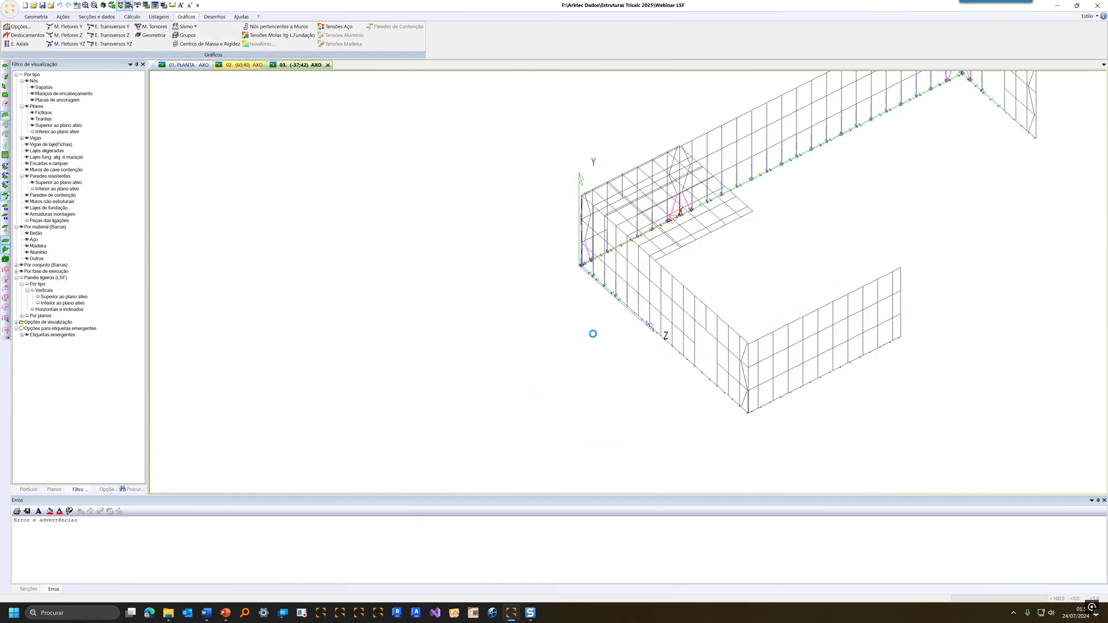
{"action": "scroll", "coordinate": [677, 327], "scroll_direction": "up", "scroll_amount": 10}
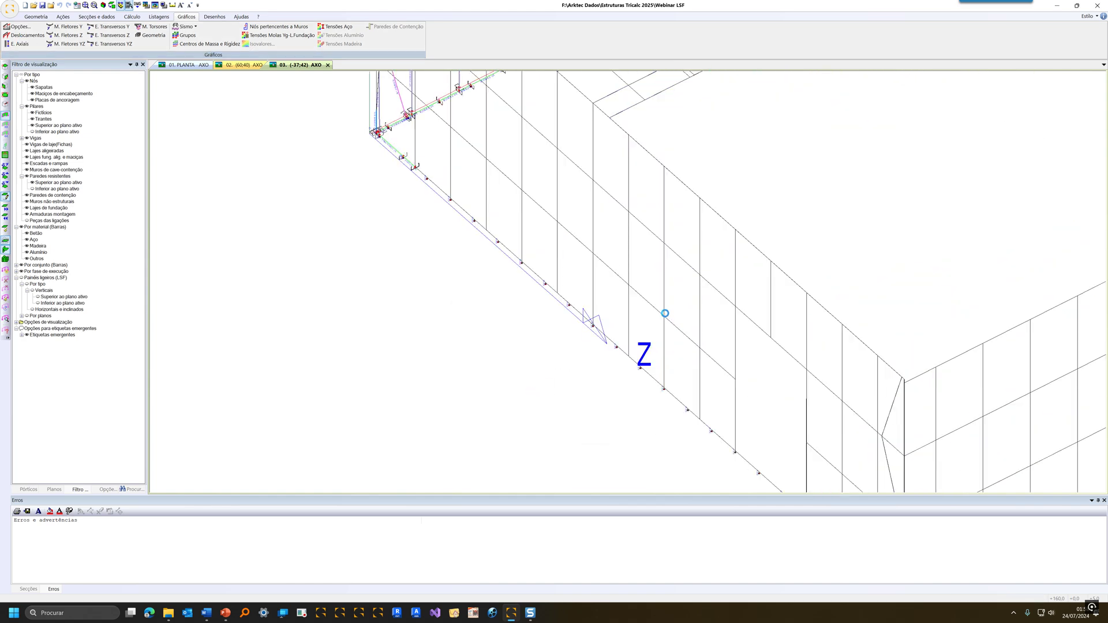
{"action": "scroll", "coordinate": [665, 303], "scroll_direction": "up", "scroll_amount": 2}
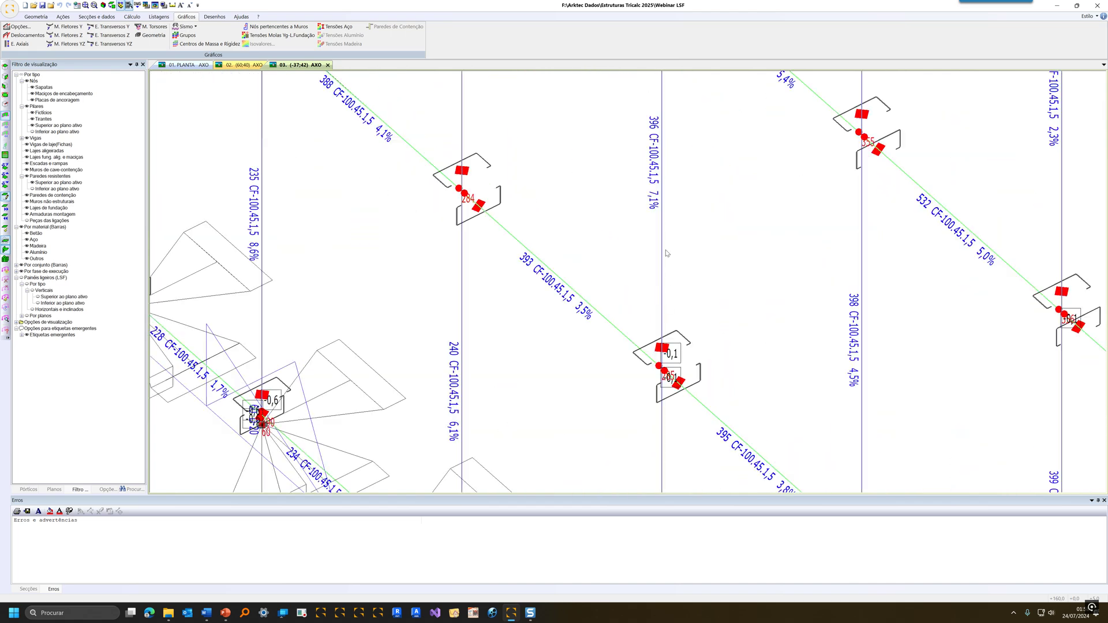
{"action": "scroll", "coordinate": [671, 358], "scroll_direction": "down", "scroll_amount": 6}
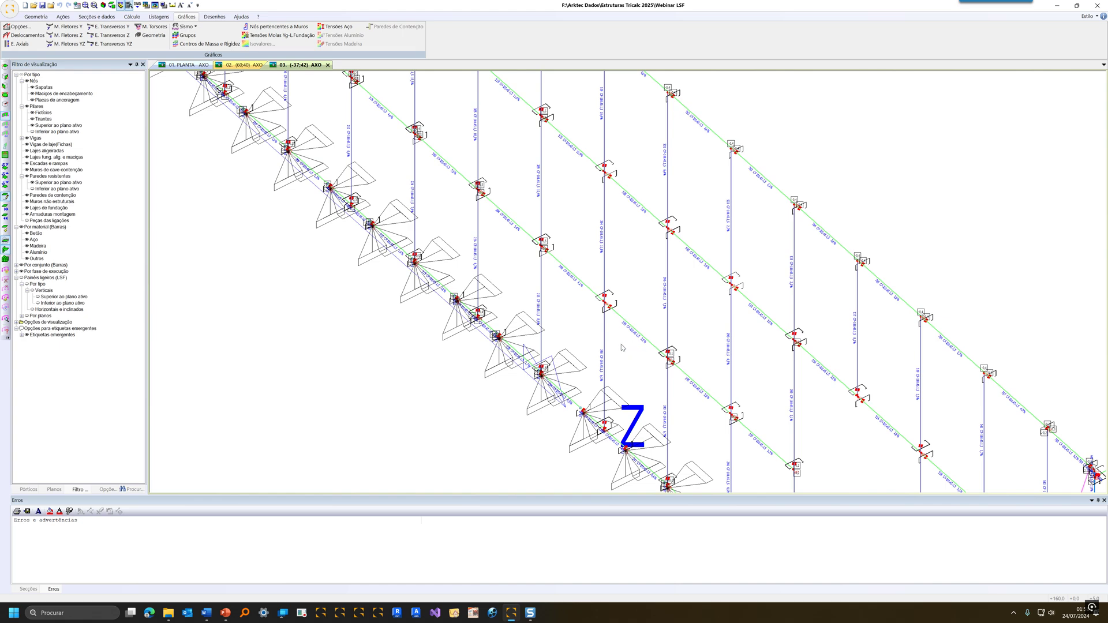
{"action": "scroll", "coordinate": [623, 345], "scroll_direction": "up", "scroll_amount": 4}
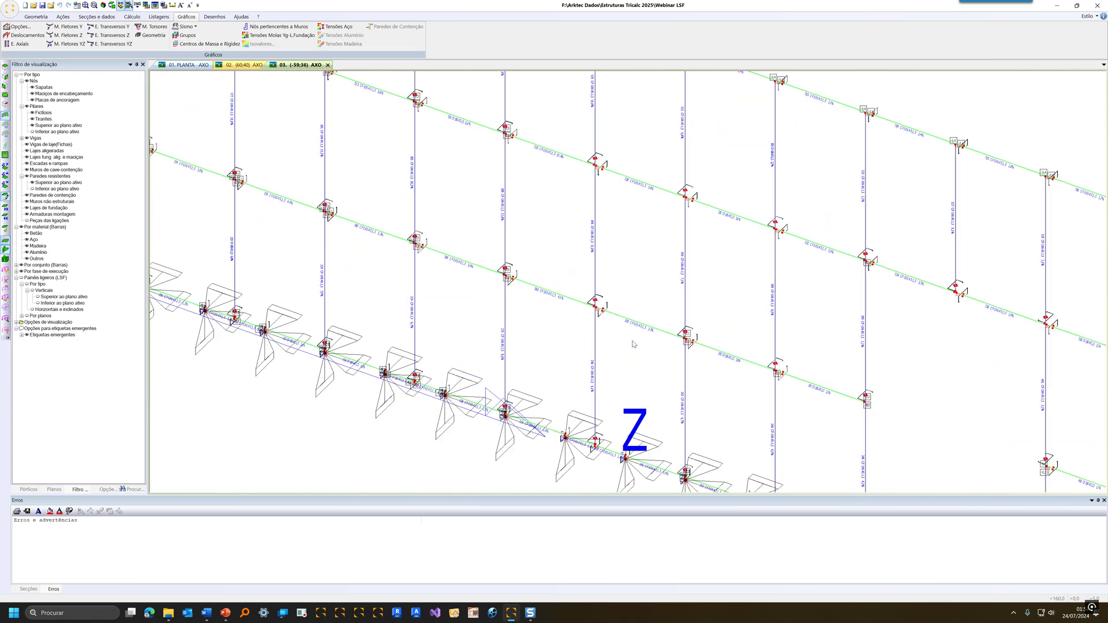
{"action": "scroll", "coordinate": [637, 330], "scroll_direction": "down", "scroll_amount": 3}
{"action": "scroll", "coordinate": [638, 330], "scroll_direction": "down", "scroll_amount": 2}
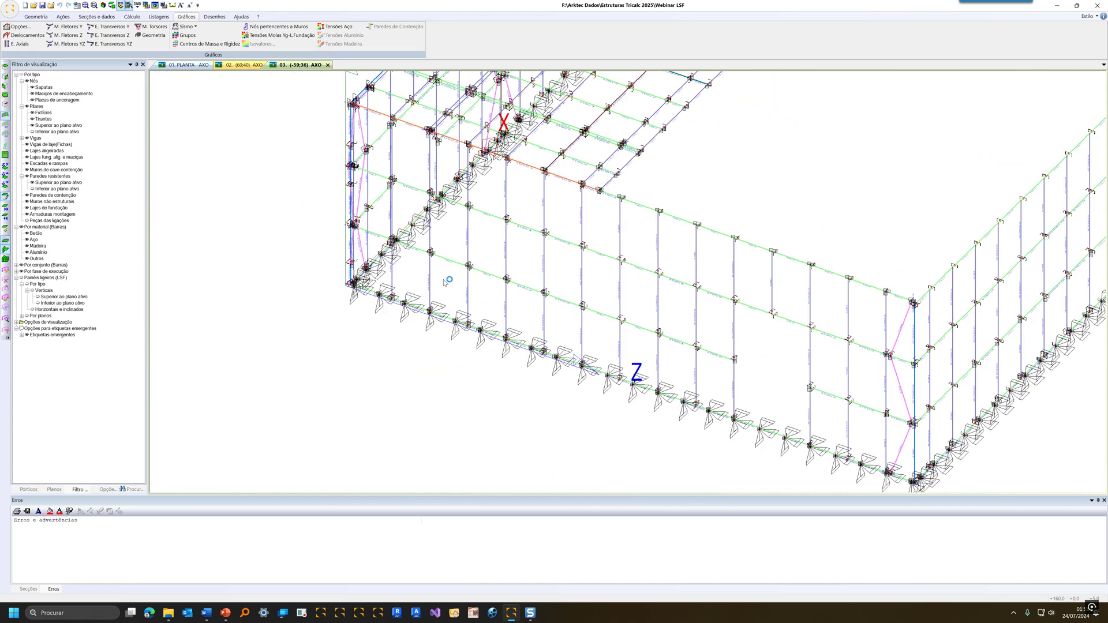
{"action": "scroll", "coordinate": [434, 272], "scroll_direction": "down", "scroll_amount": 3}
{"action": "scroll", "coordinate": [434, 273], "scroll_direction": "down", "scroll_amount": 3}
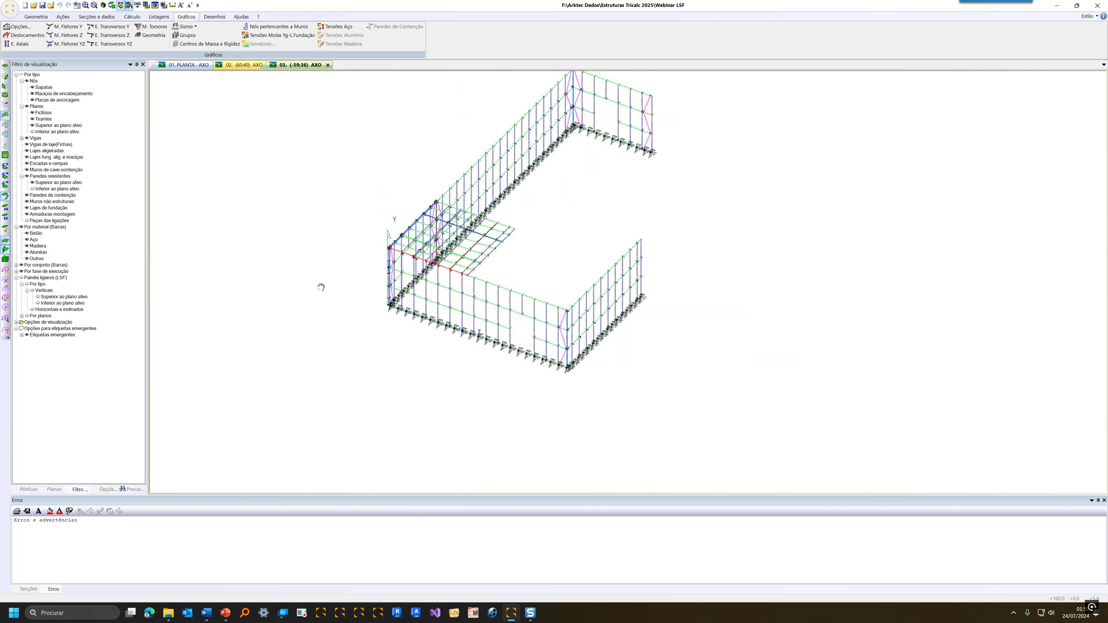
Make the light steel framing panels visible in the visualisation filter and view the whole structure
{"action": "left_click", "coordinate": [23, 278]}
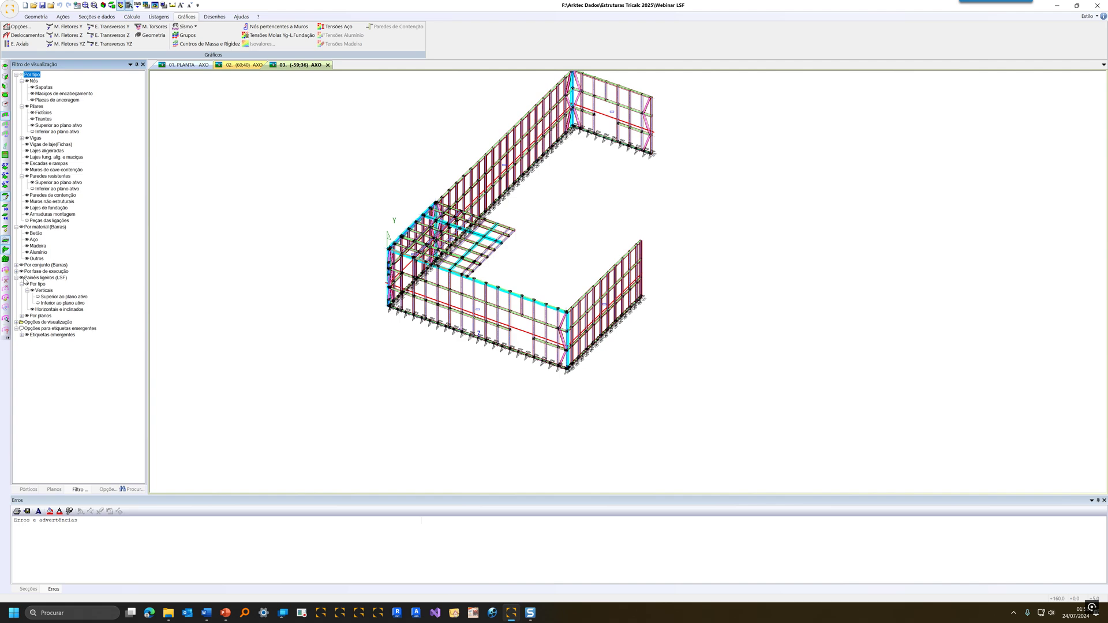
{"action": "middle_click_drag", "start_coordinate": [435, 376], "coordinate": [381, 387]}
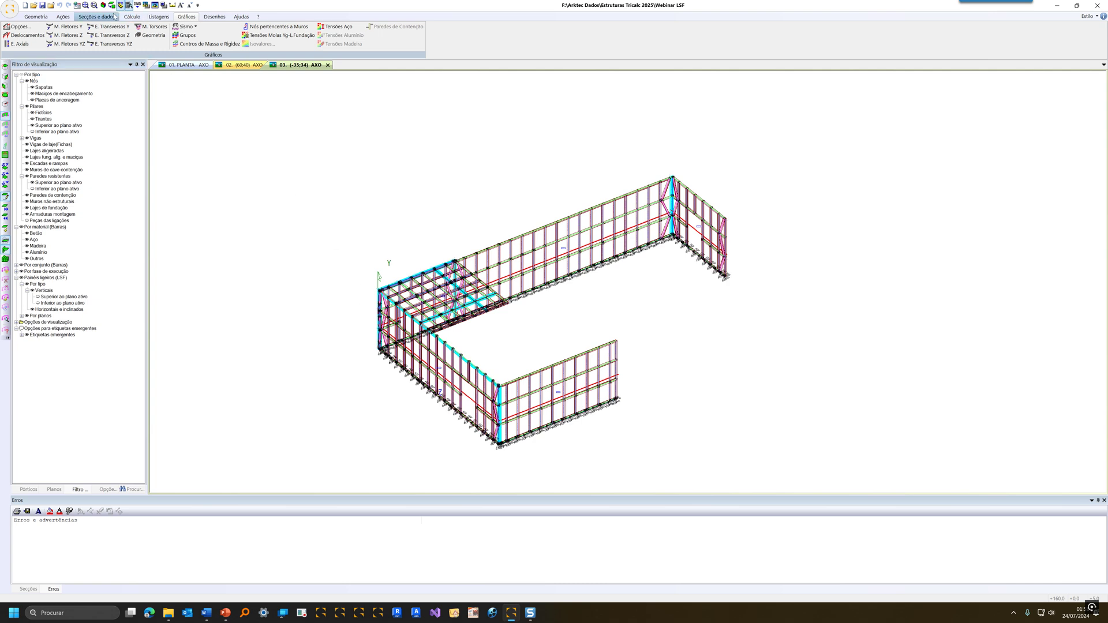
Generate the steel profile check report by order with the complete by-hypotheses format, cutting the generation short
{"action": "left_click", "coordinate": [159, 16]}
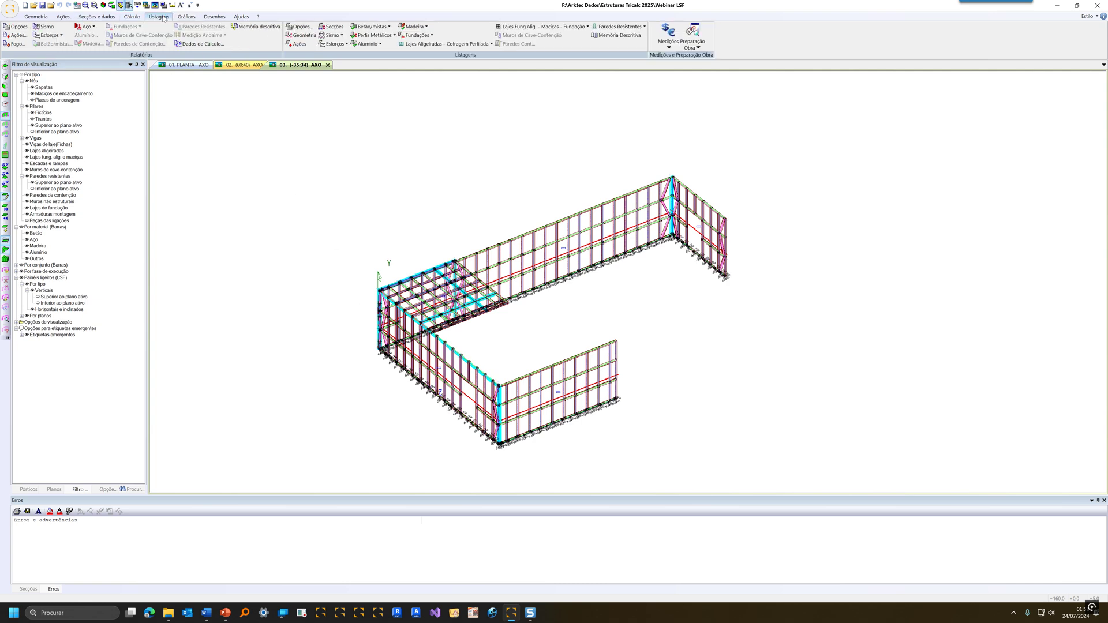
{"action": "left_click", "coordinate": [86, 27]}
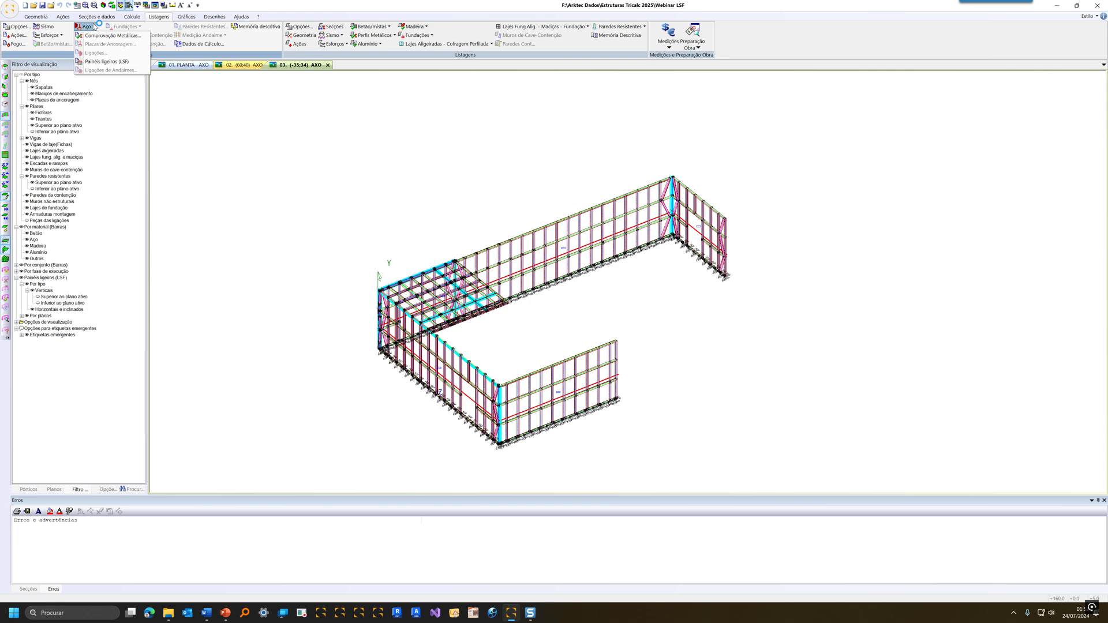
{"action": "left_click", "coordinate": [102, 34]}
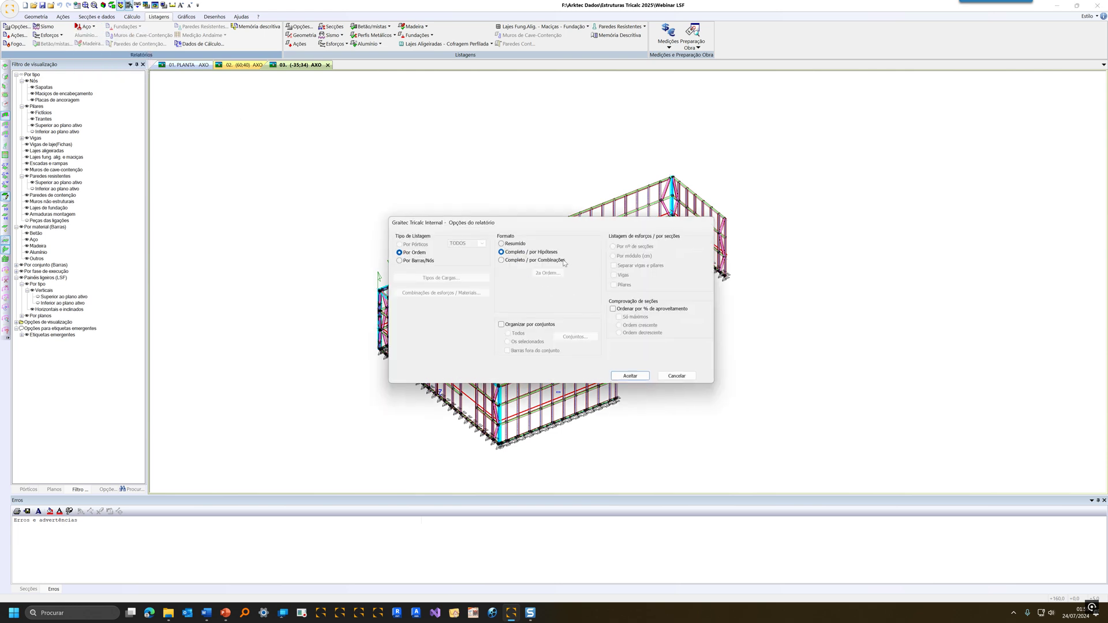
{"action": "left_click", "coordinate": [630, 376]}
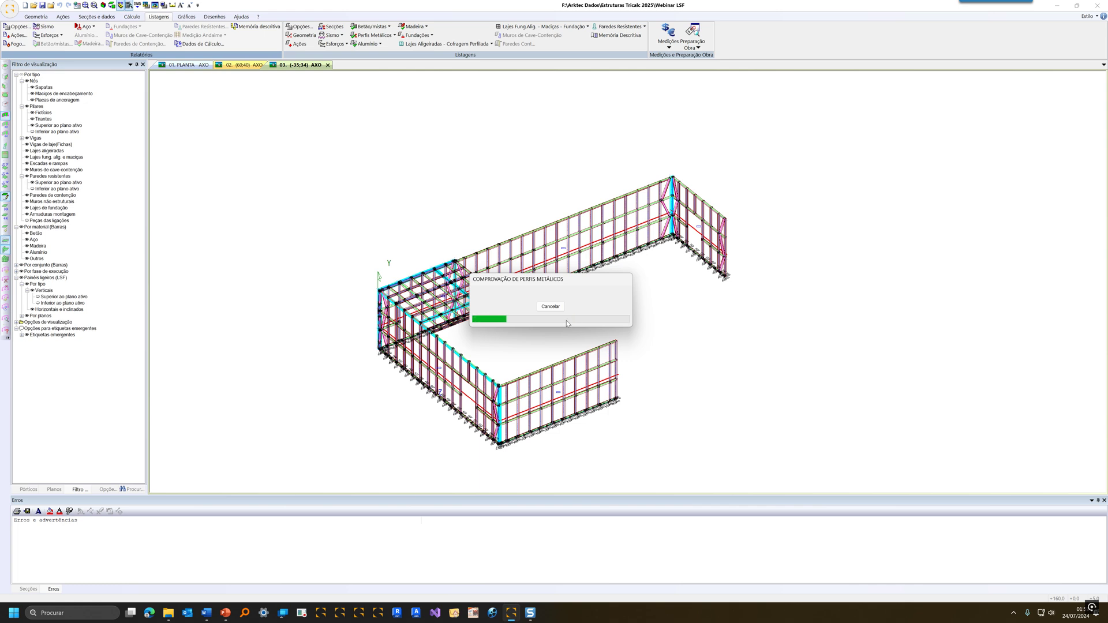
{"action": "left_click", "coordinate": [553, 308]}
{"action": "left_click", "coordinate": [585, 317]}
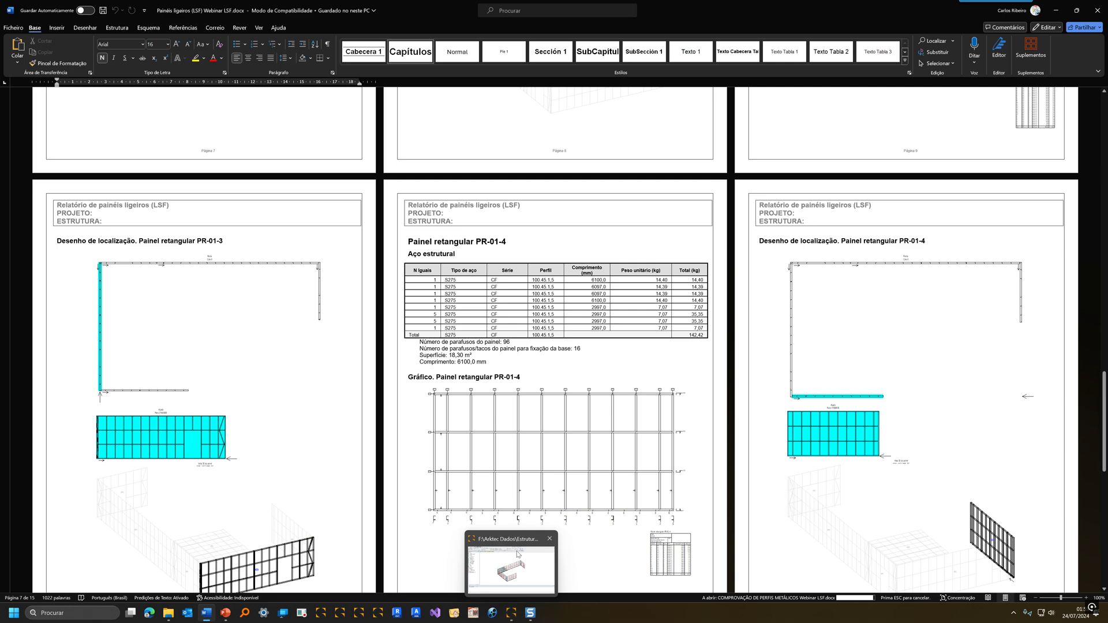
Examine the first beam's checks in the Word report: simple forces, combined forces, buckling, lateral buckling and the final compliance statement
{"action": "left_click", "coordinate": [520, 555]}
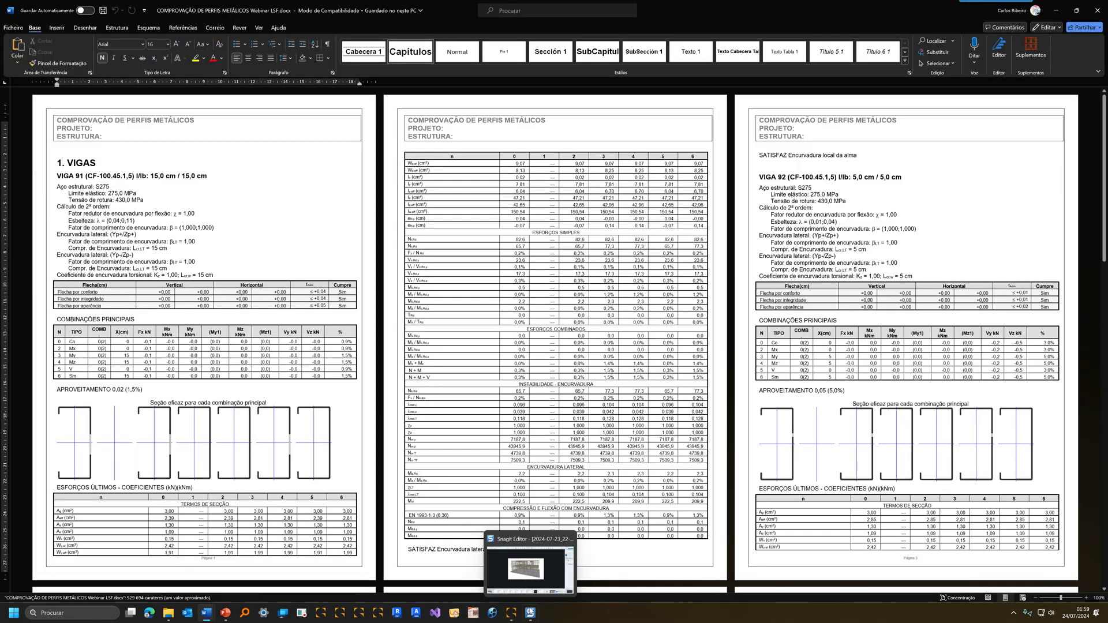
{"action": "mouse_move", "coordinate": [513, 612]}
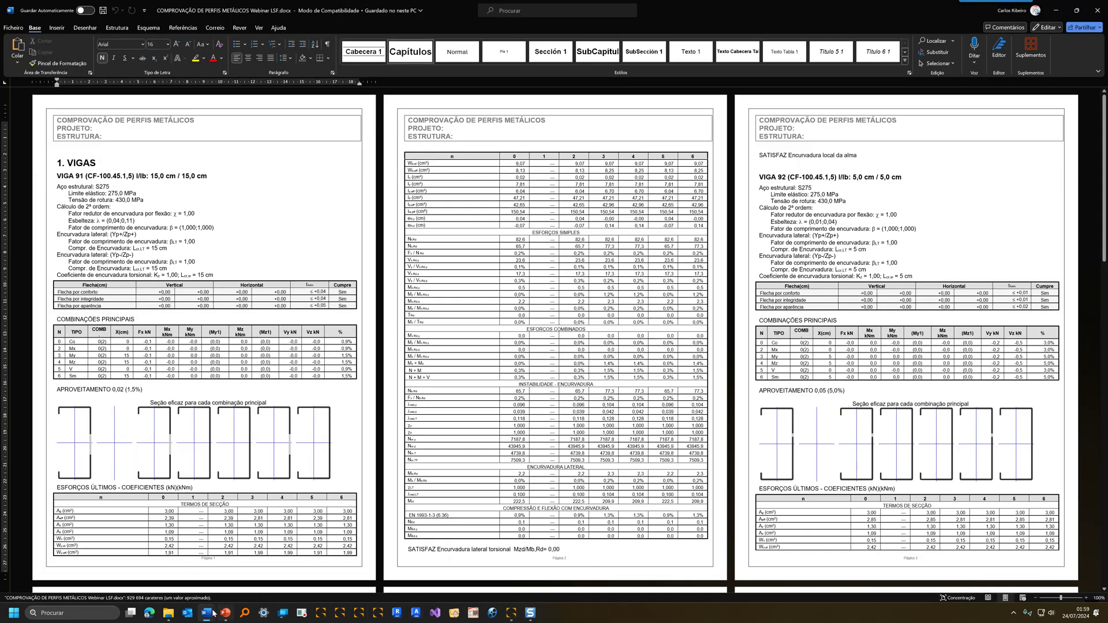
{"action": "mouse_move", "coordinate": [212, 614]}
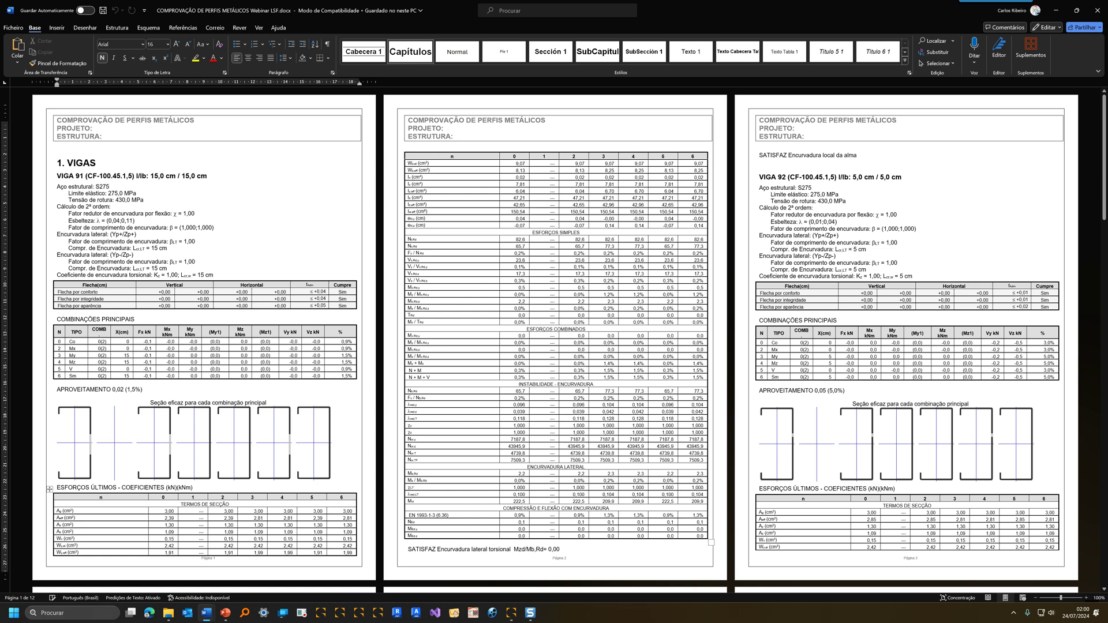
{"action": "triple_click", "coordinate": [555, 232]}
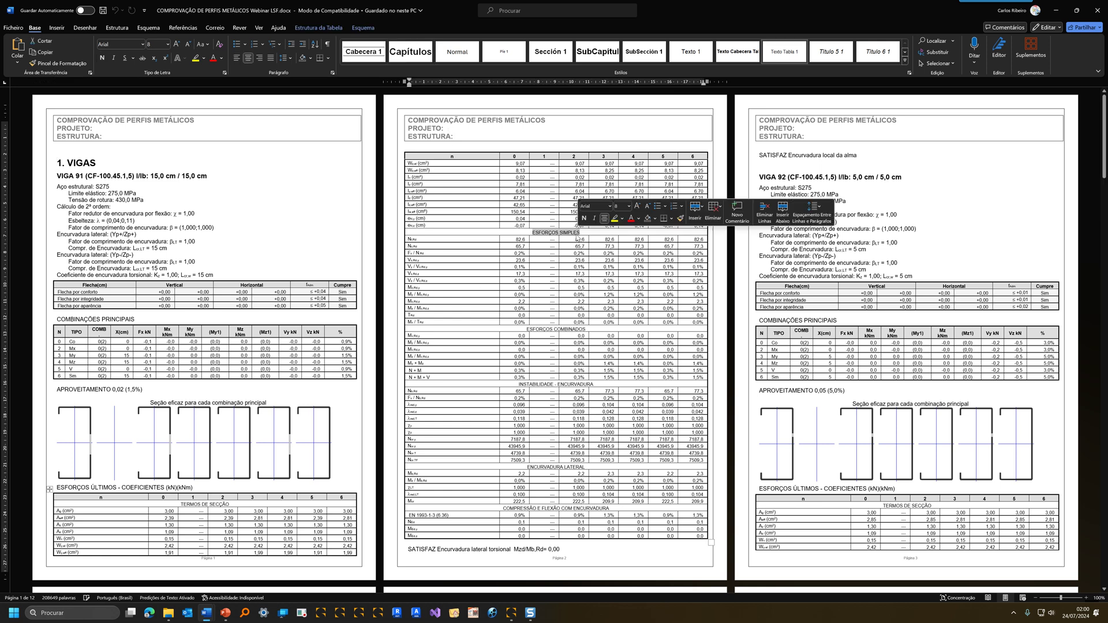
{"action": "left_click_drag", "start_coordinate": [526, 330], "coordinate": [585, 330]}
{"action": "left_click_drag", "start_coordinate": [518, 385], "coordinate": [598, 386]}
{"action": "left_click", "coordinate": [538, 468]}
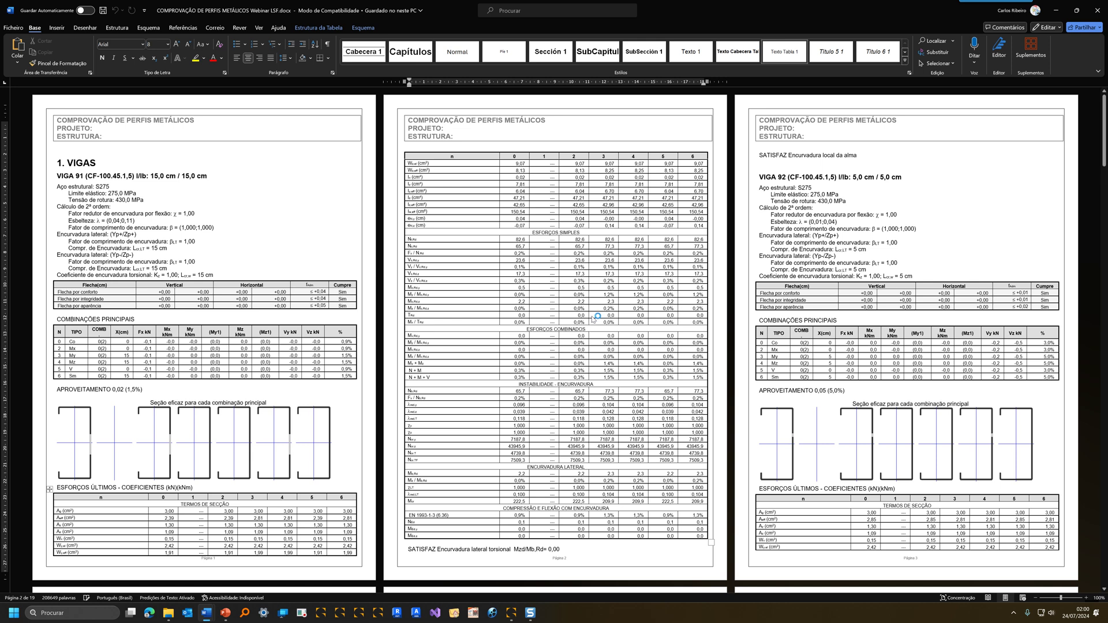
{"action": "left_click_drag", "start_coordinate": [408, 549], "coordinate": [563, 549]}
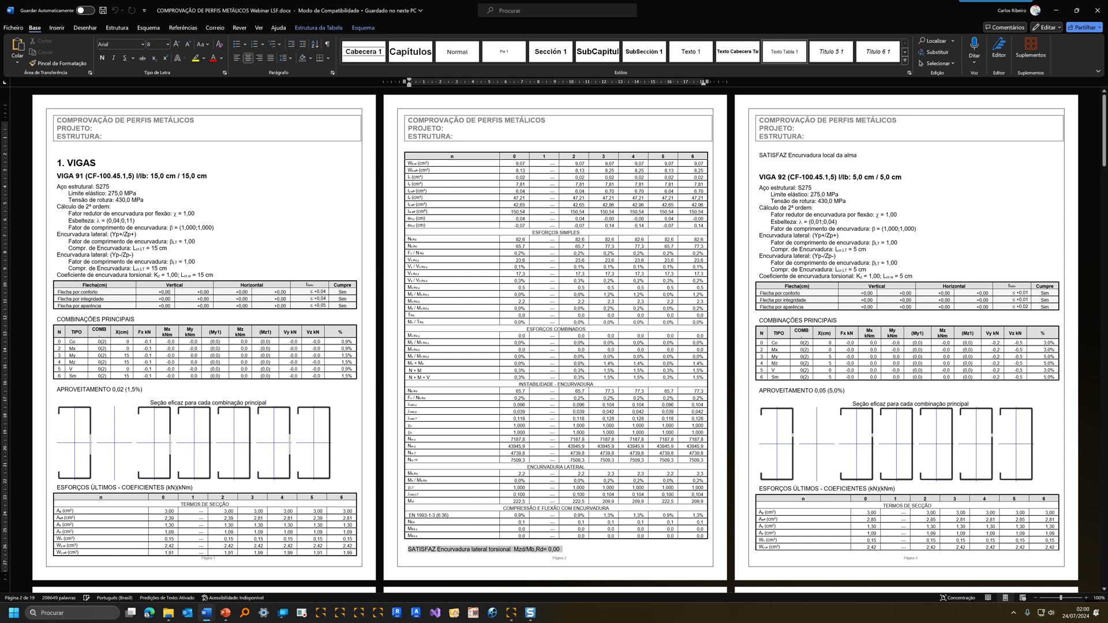
{"action": "left_click", "coordinate": [477, 317]}
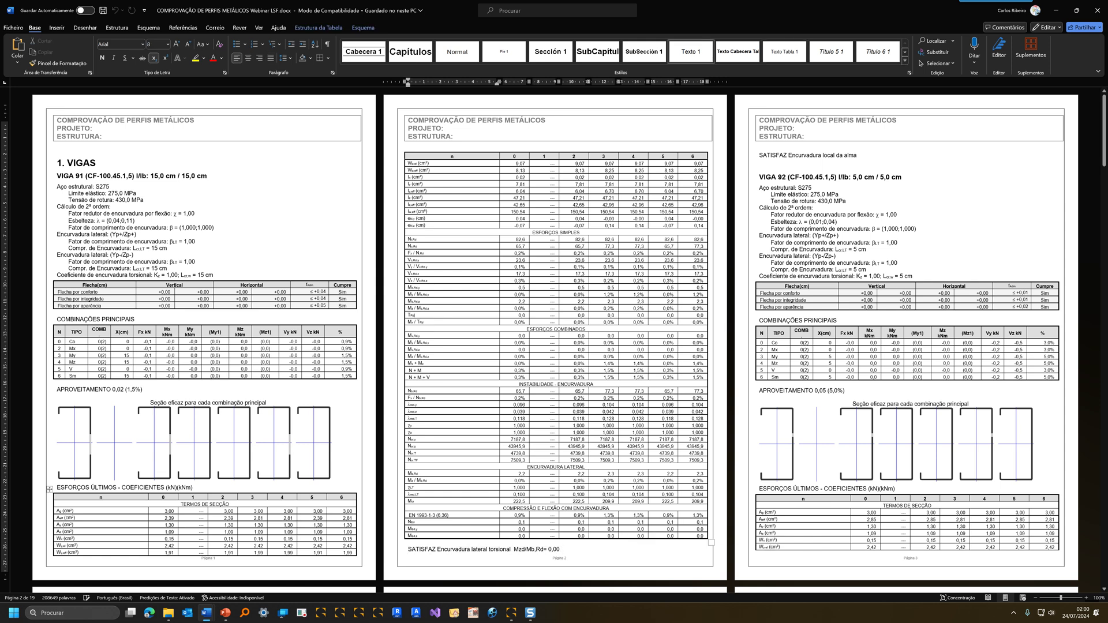
{"action": "scroll", "coordinate": [554, 338], "scroll_direction": "down", "scroll_amount": 1}
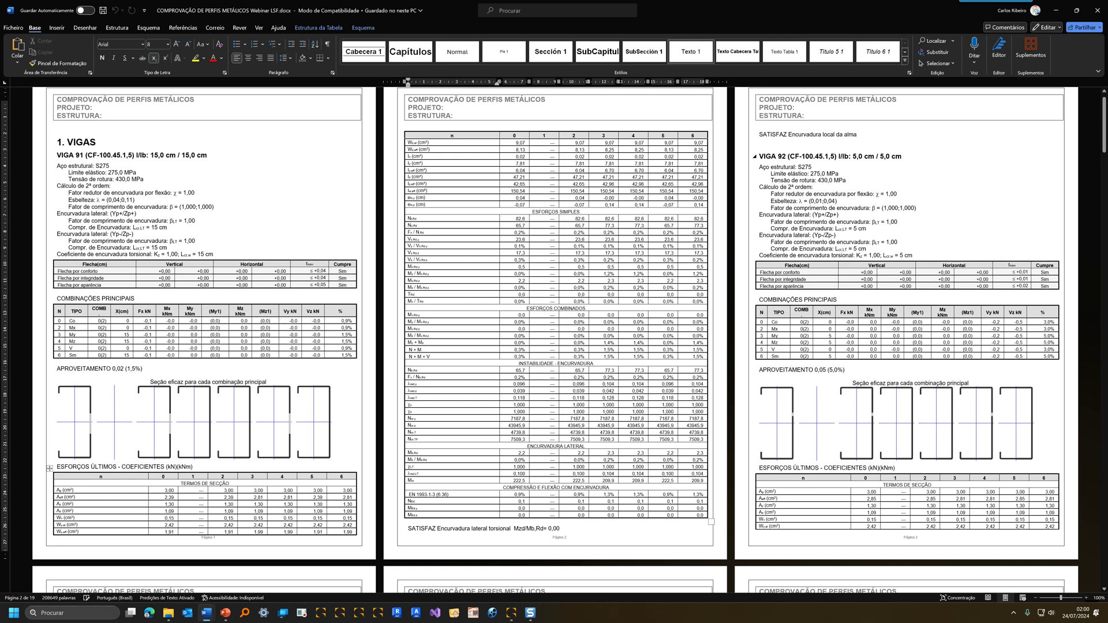
Close both Word reports and start the PowerPoint slide show from the current Light Steel Framing from BIM/Revit slide
{"action": "left_click", "coordinate": [1097, 18]}
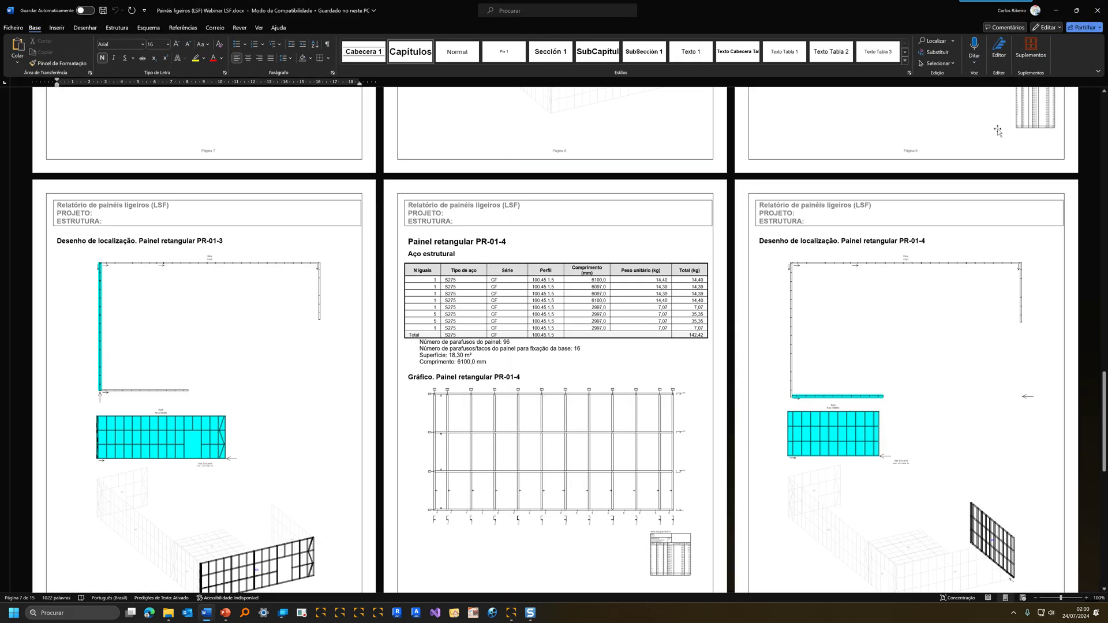
{"action": "left_click", "coordinate": [1093, 12]}
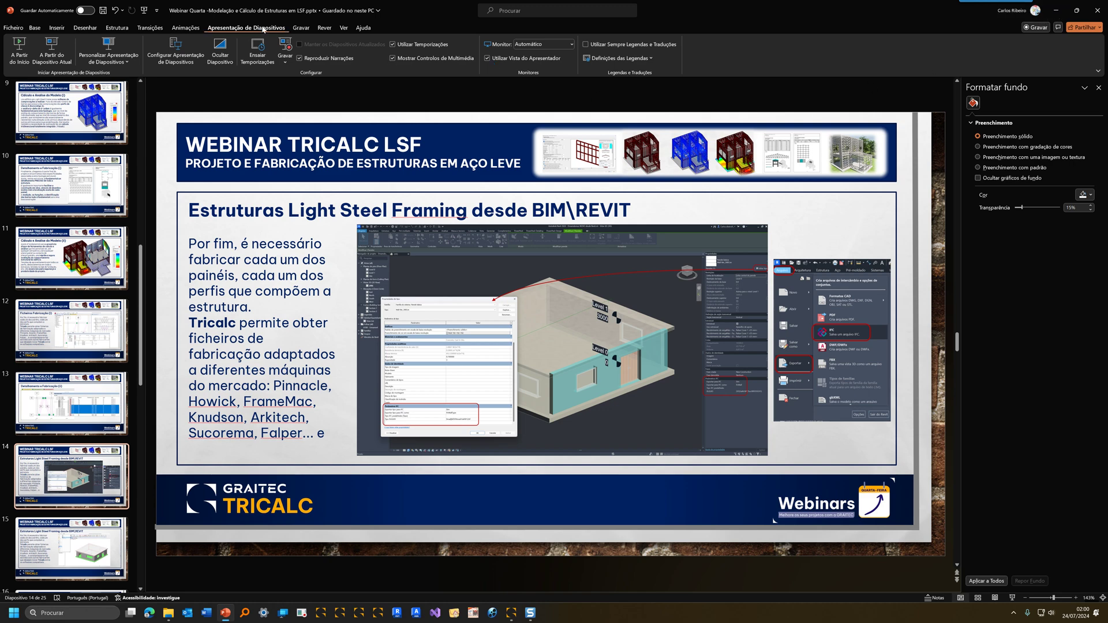
{"action": "left_click", "coordinate": [48, 51]}
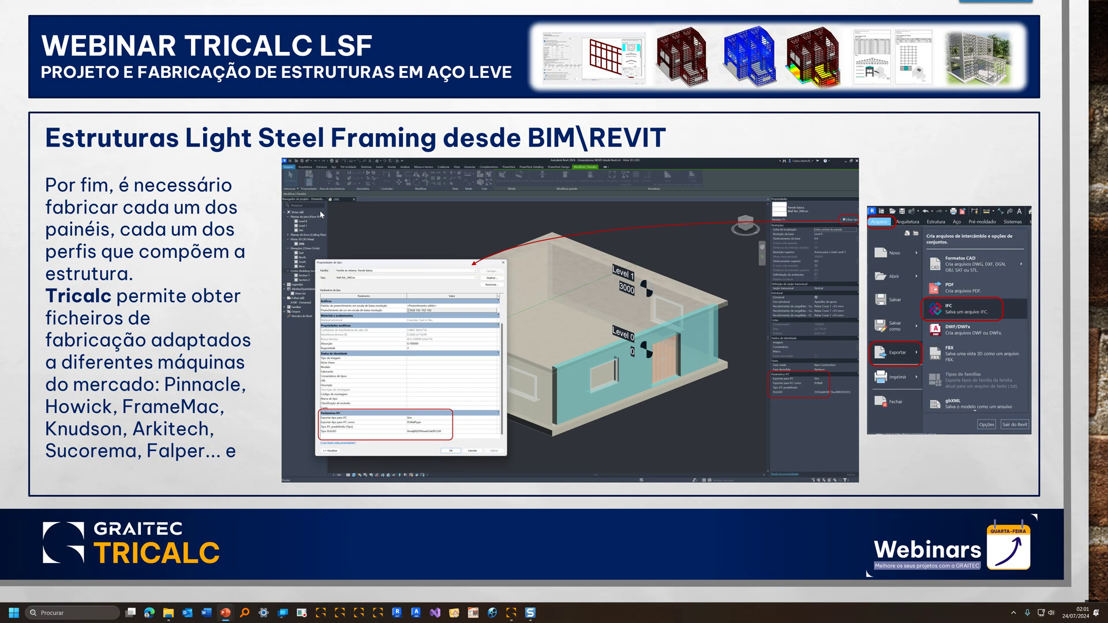
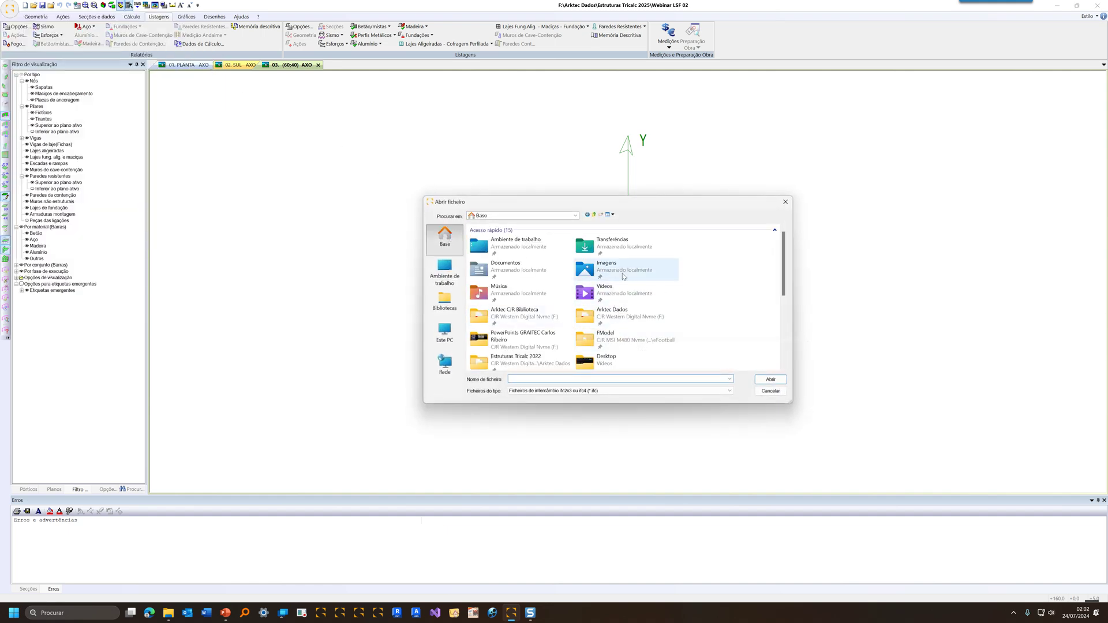
Open Dreamdomus NOVO desde REVIT.ifc for import from the Projetos REVIT para LSF folder inside Arktec Dados
{"action": "left_click", "coordinate": [619, 321]}
{"action": "double_click", "coordinate": [619, 321]}
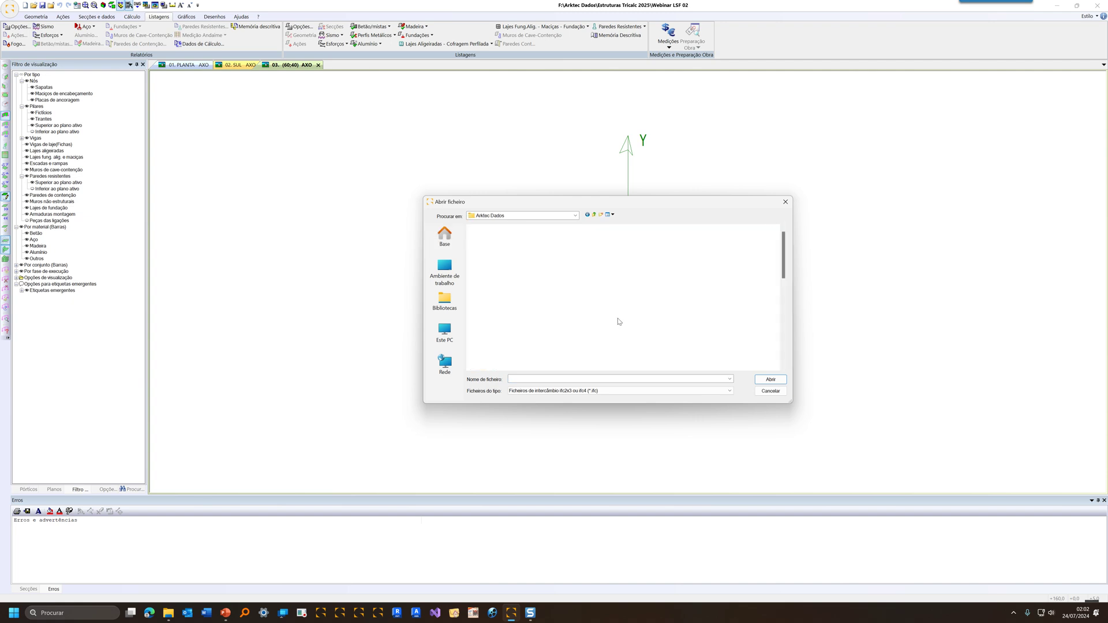
{"action": "scroll", "coordinate": [559, 289], "scroll_direction": "up", "scroll_amount": 1}
{"action": "double_click", "coordinate": [549, 255]}
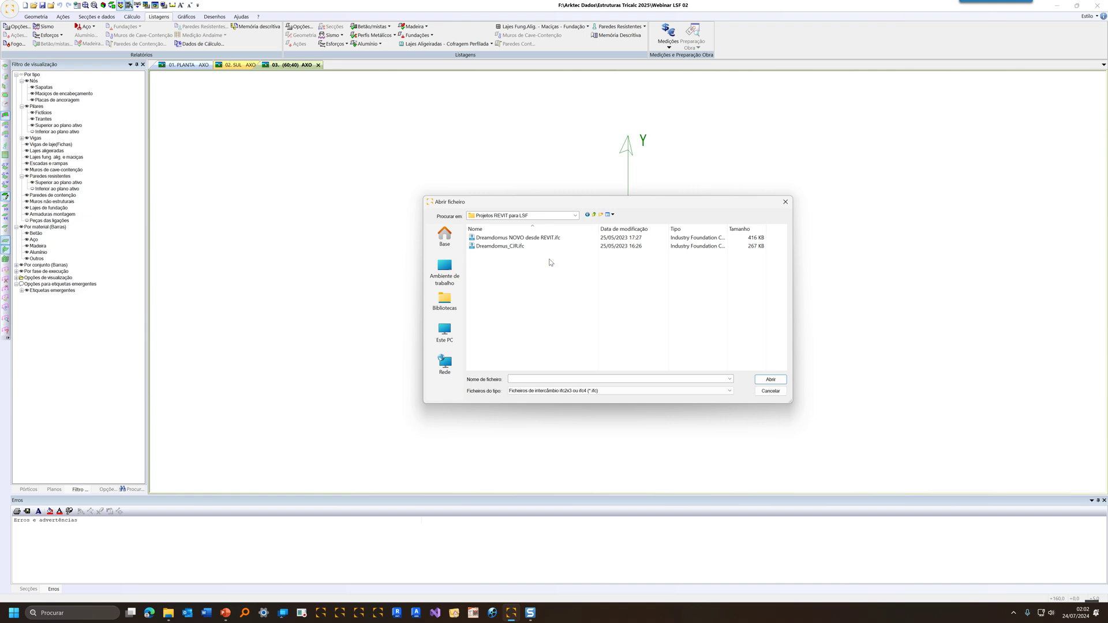
{"action": "left_click", "coordinate": [518, 239]}
{"action": "left_click", "coordinate": [766, 379]}
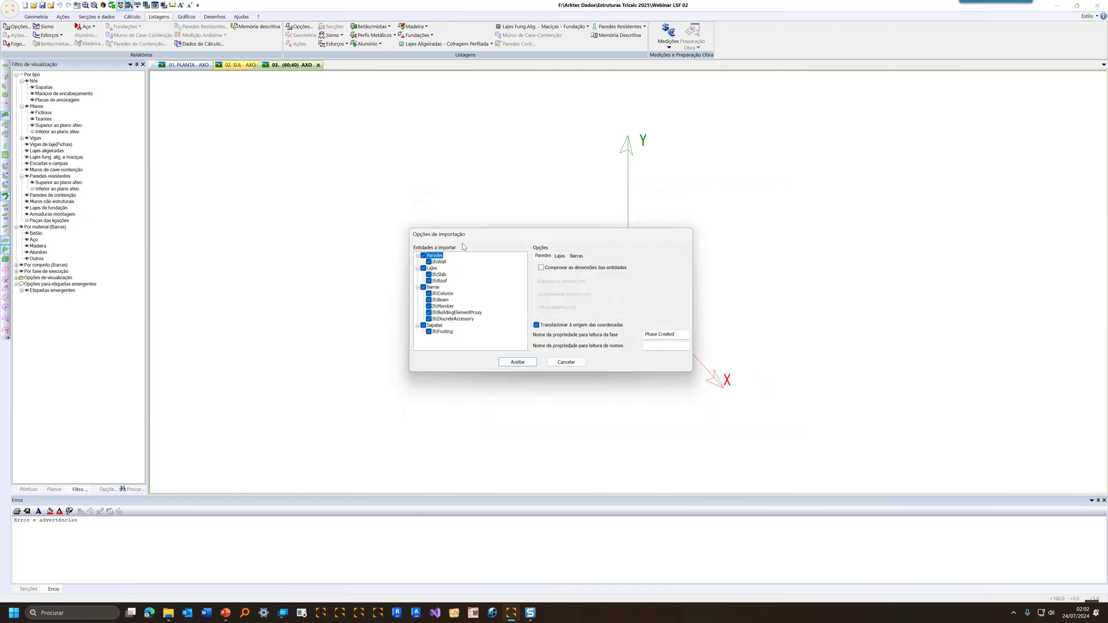
Import the Revit IFC model with all entity types, without rotating it to the general axes or saving the Dreamdomus file
{"action": "left_click", "coordinate": [463, 313]}
{"action": "left_click", "coordinate": [446, 318]}
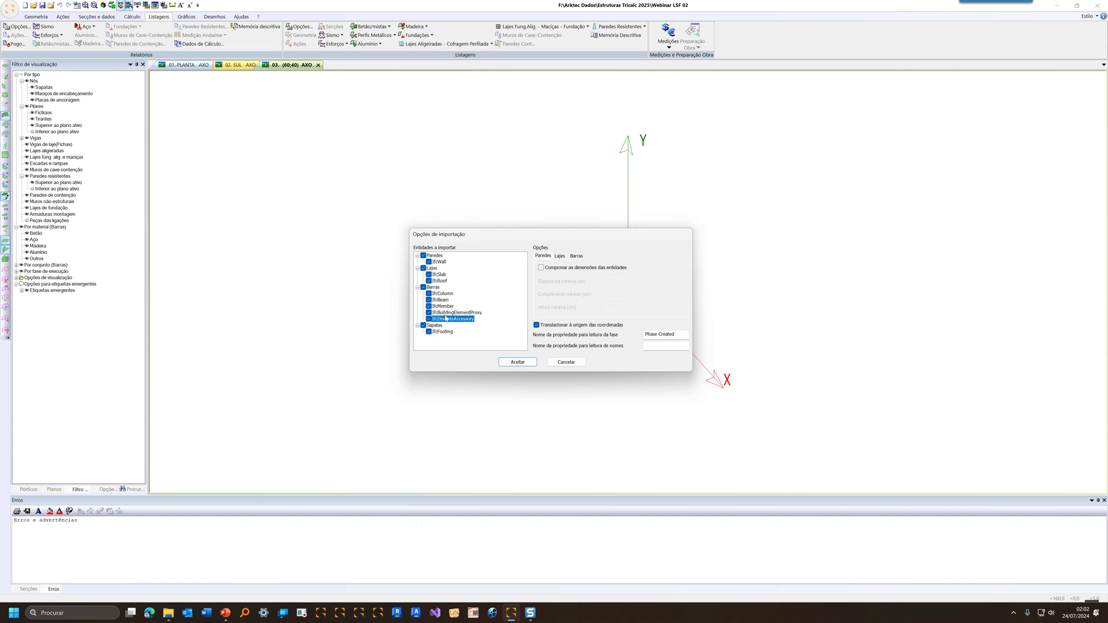
{"action": "left_click", "coordinate": [517, 363]}
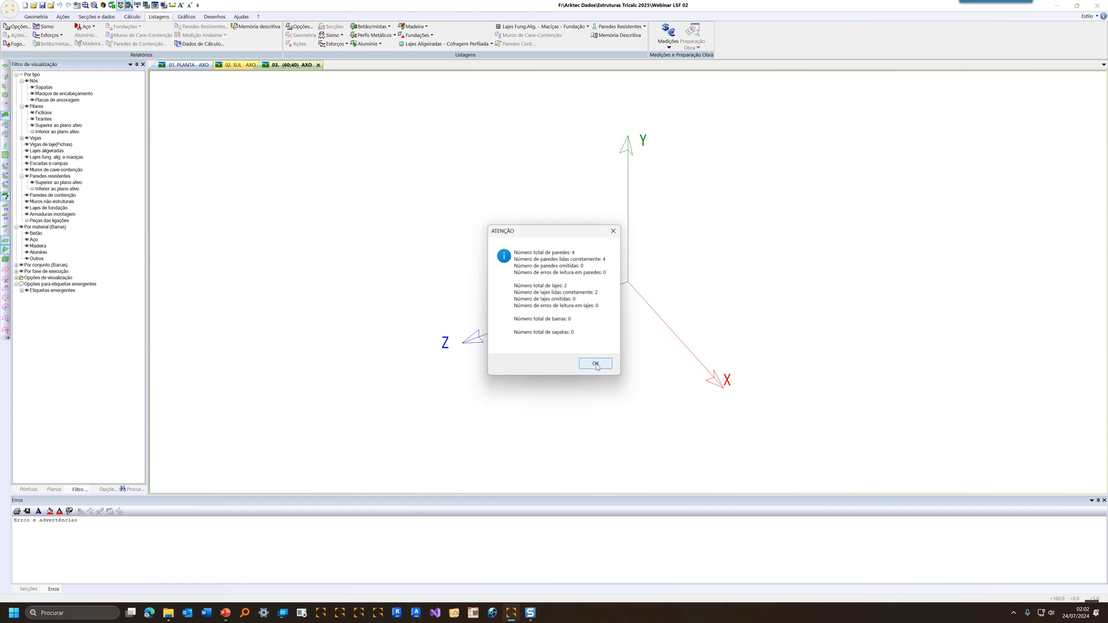
{"action": "left_click", "coordinate": [596, 364]}
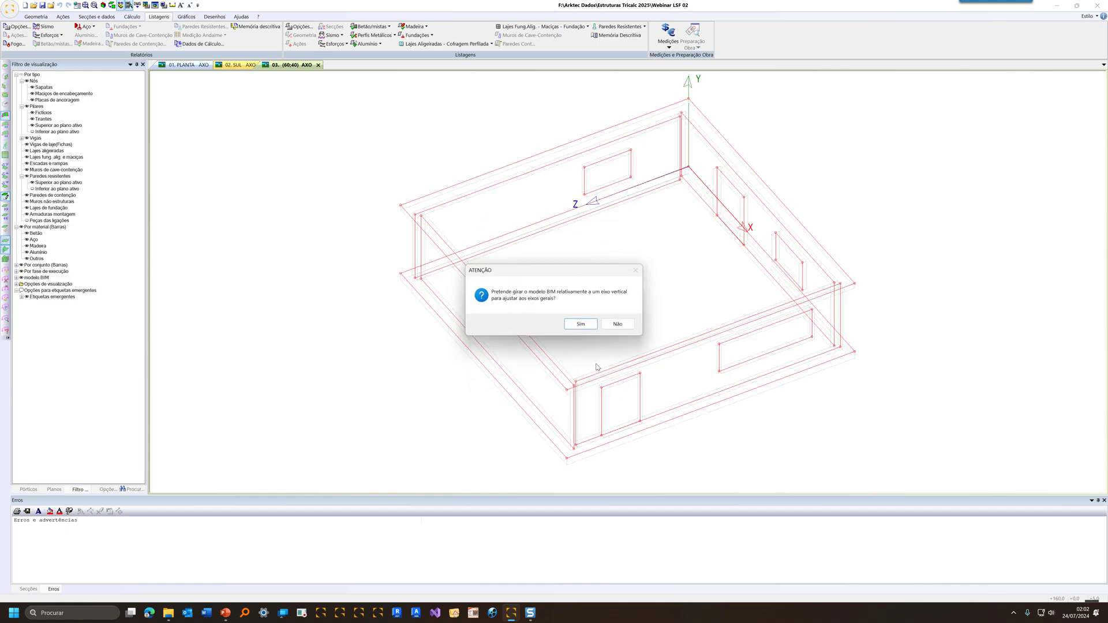
{"action": "left_click", "coordinate": [617, 324]}
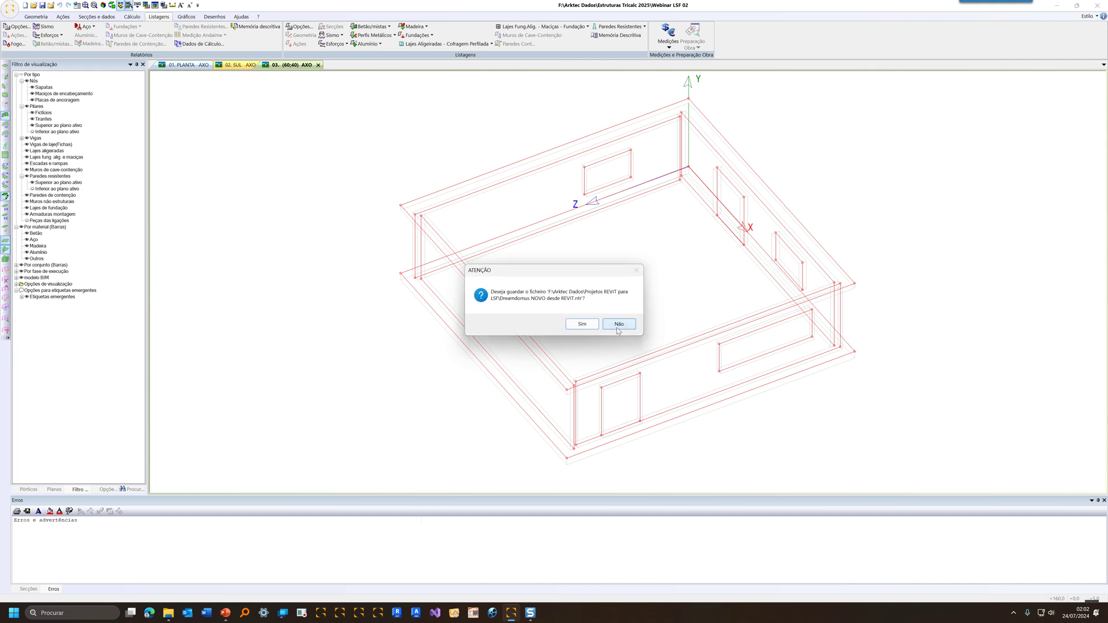
{"action": "left_click", "coordinate": [617, 323]}
{"action": "middle_click_drag", "start_coordinate": [618, 362], "coordinate": [619, 357]}
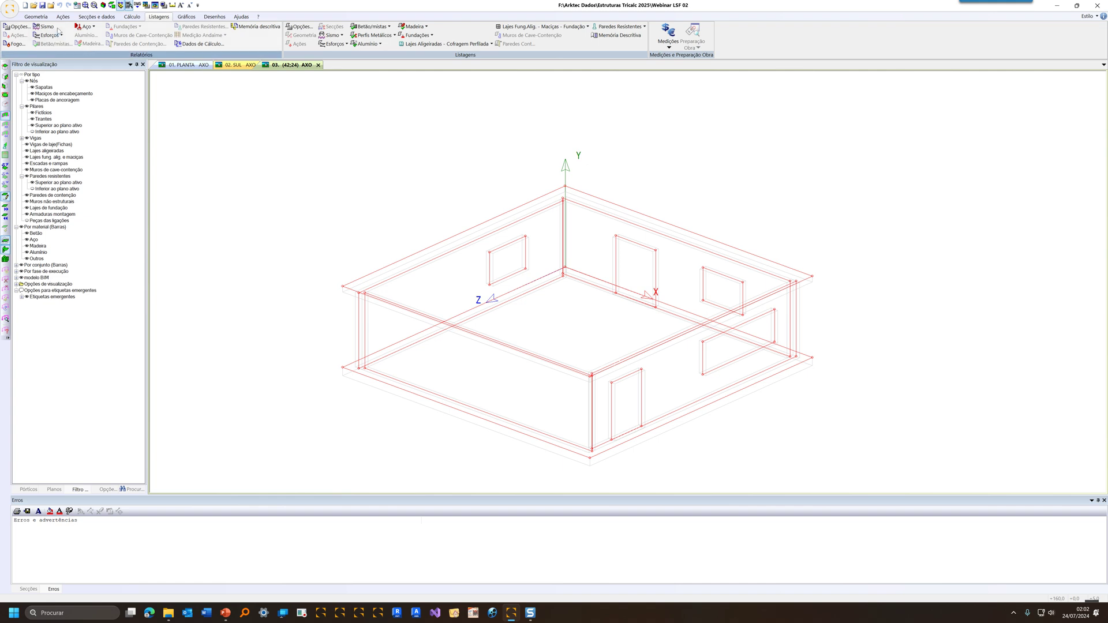
Create the Tricalc model from the imported BIM model and hide the BIM model from the view
{"action": "left_click", "coordinate": [44, 16]}
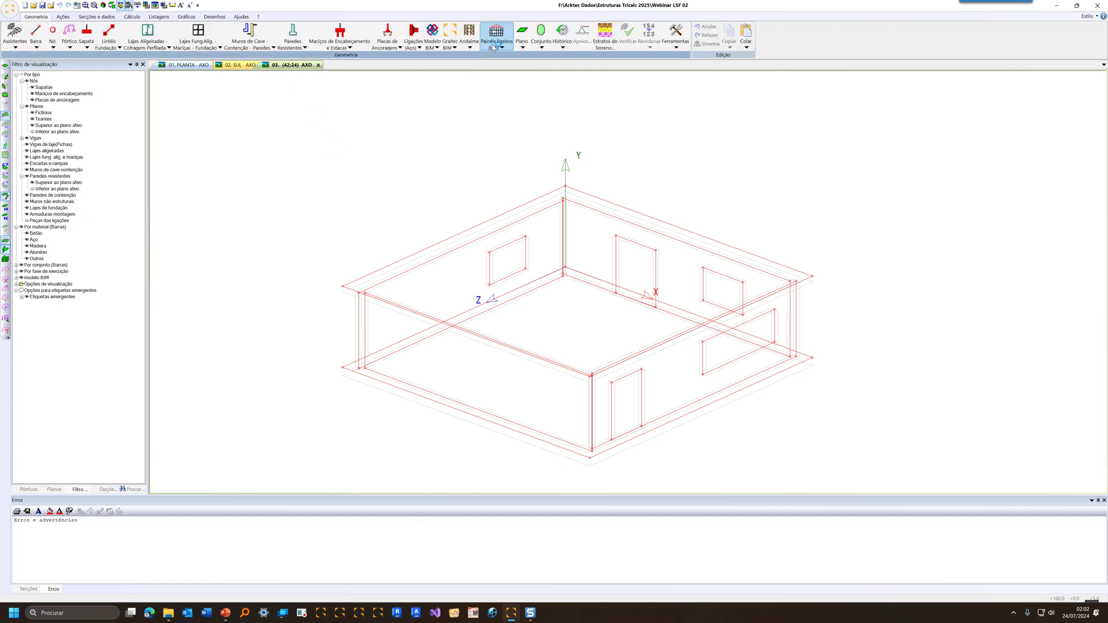
{"action": "left_click", "coordinate": [437, 48]}
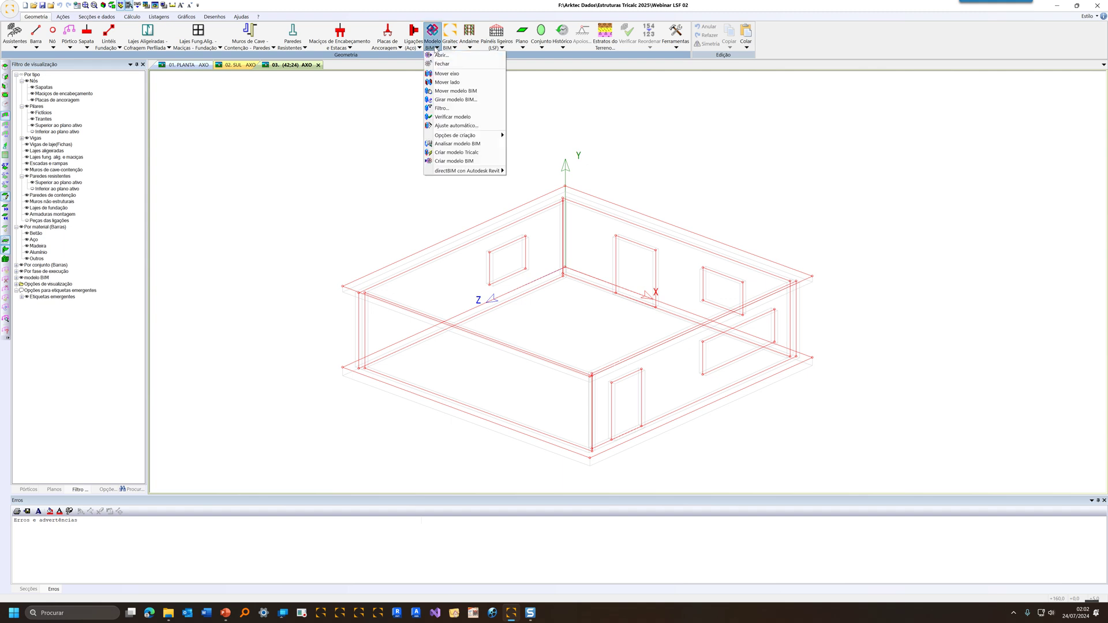
{"action": "left_click", "coordinate": [479, 152]}
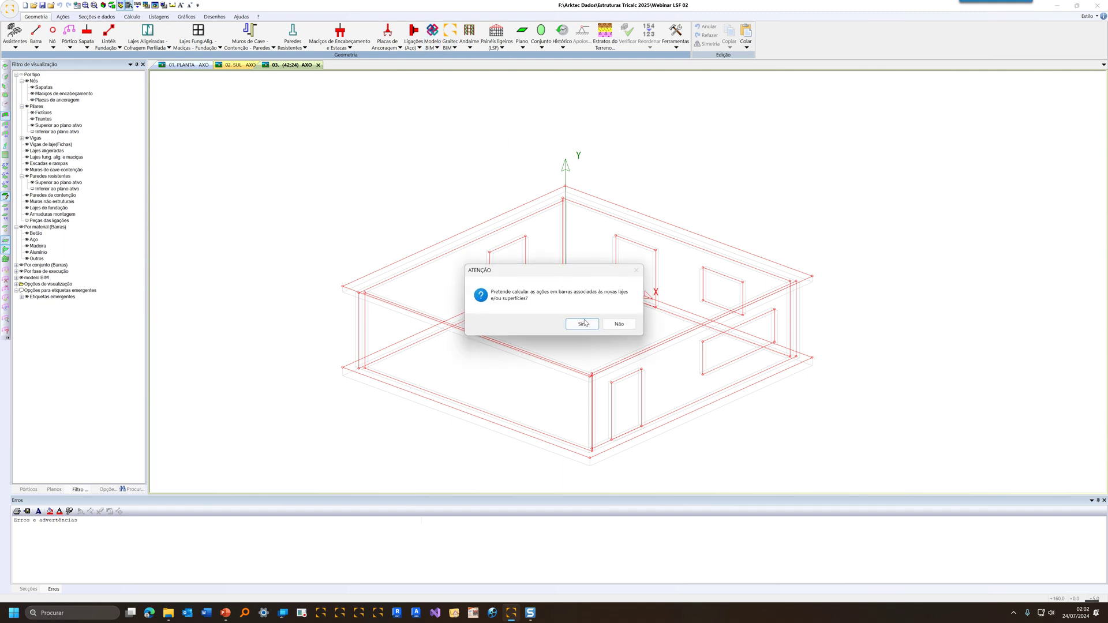
{"action": "left_click", "coordinate": [583, 324]}
{"action": "left_click", "coordinate": [612, 323]}
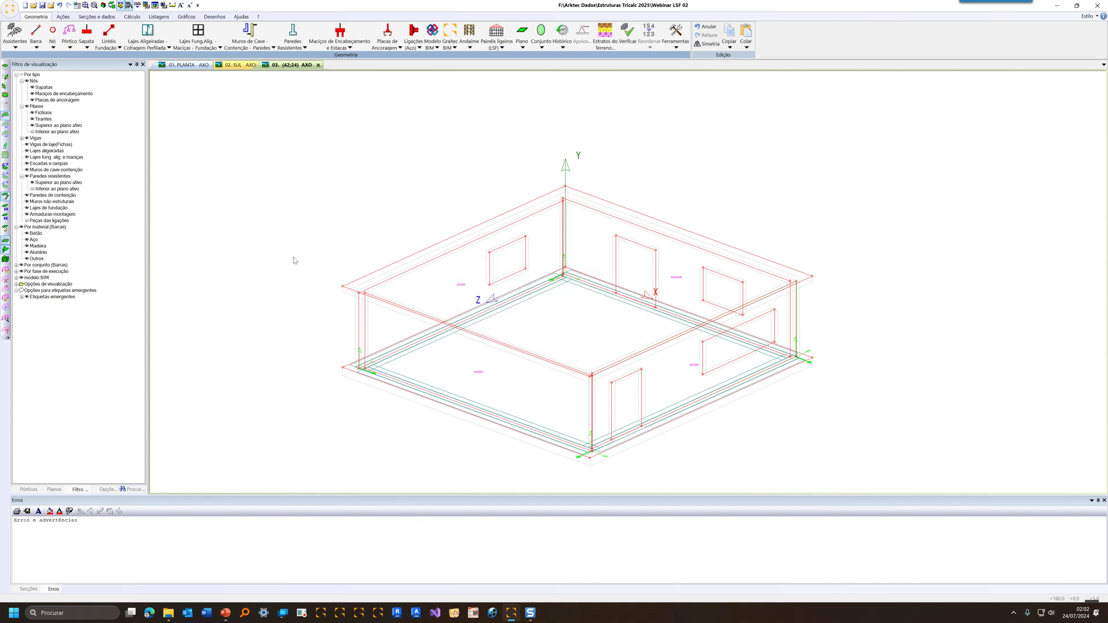
{"action": "left_click", "coordinate": [24, 278]}
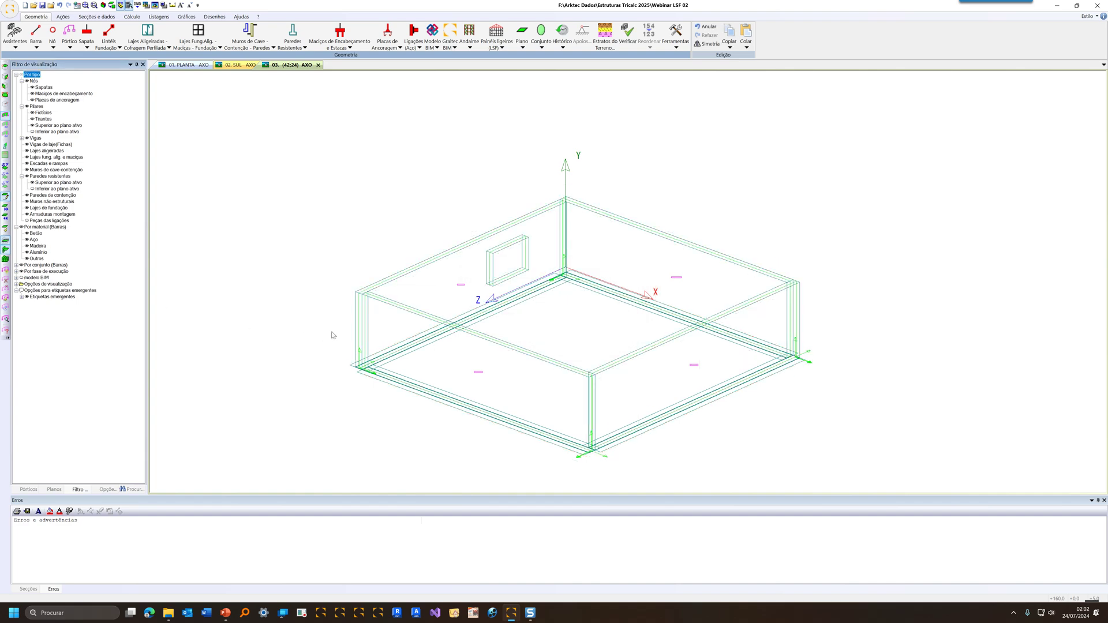
{"action": "mouse_move", "coordinate": [461, 346]}
{"action": "middle_mouse_down"}
{"action": "mouse_move", "coordinate": [441, 345]}
{"action": "mouse_move", "coordinate": [478, 348]}
{"action": "mouse_move", "coordinate": [465, 348]}
{"action": "middle_mouse_up"}
{"action": "middle_click_drag", "start_coordinate": [496, 293], "coordinate": [491, 310]}
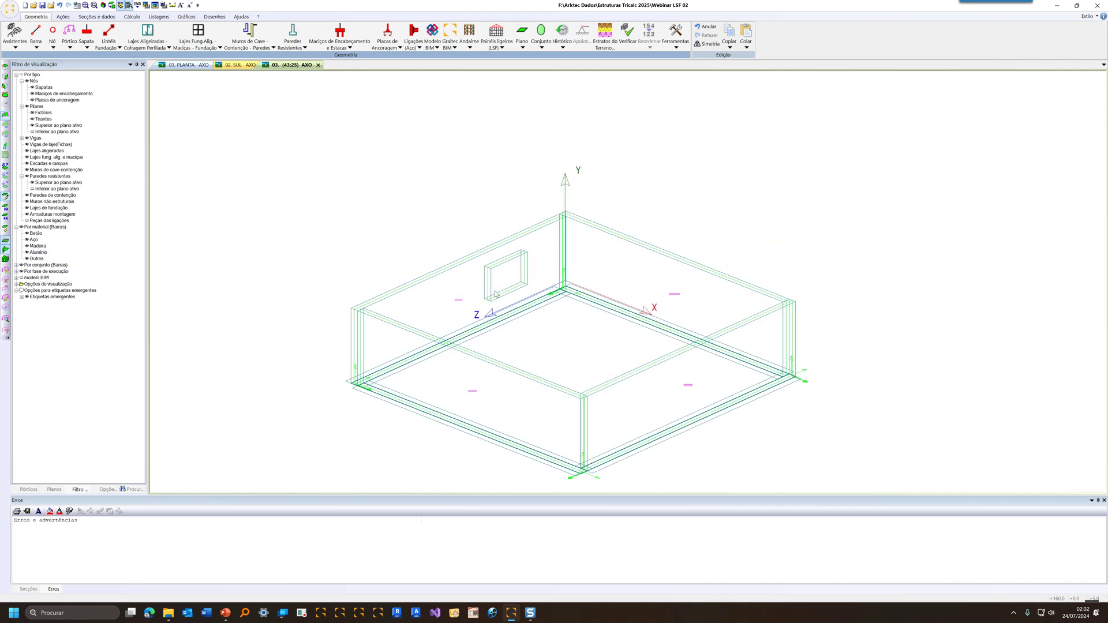
{"action": "left_click", "coordinate": [501, 50]}
{"action": "left_click", "coordinate": [502, 56]}
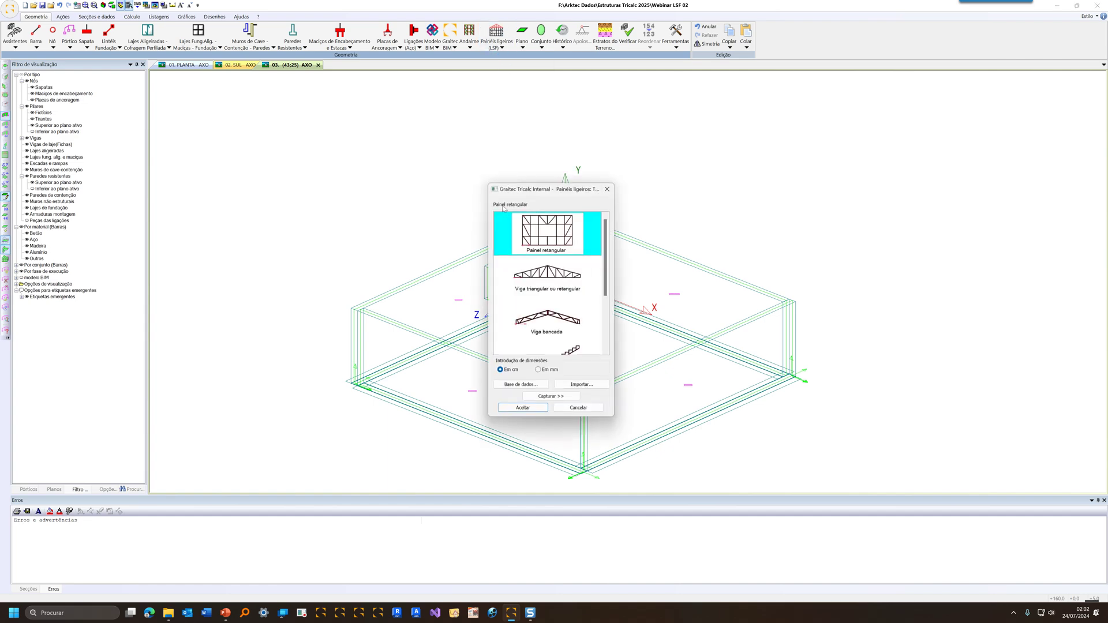
{"action": "left_click", "coordinate": [537, 407]}
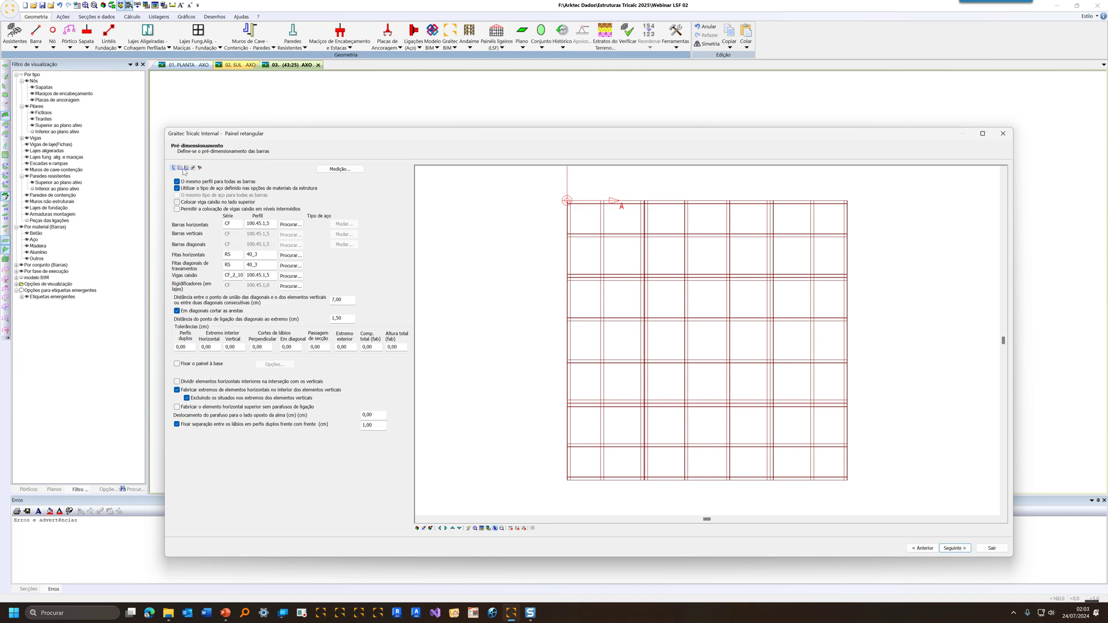
{"action": "left_click", "coordinate": [990, 548]}
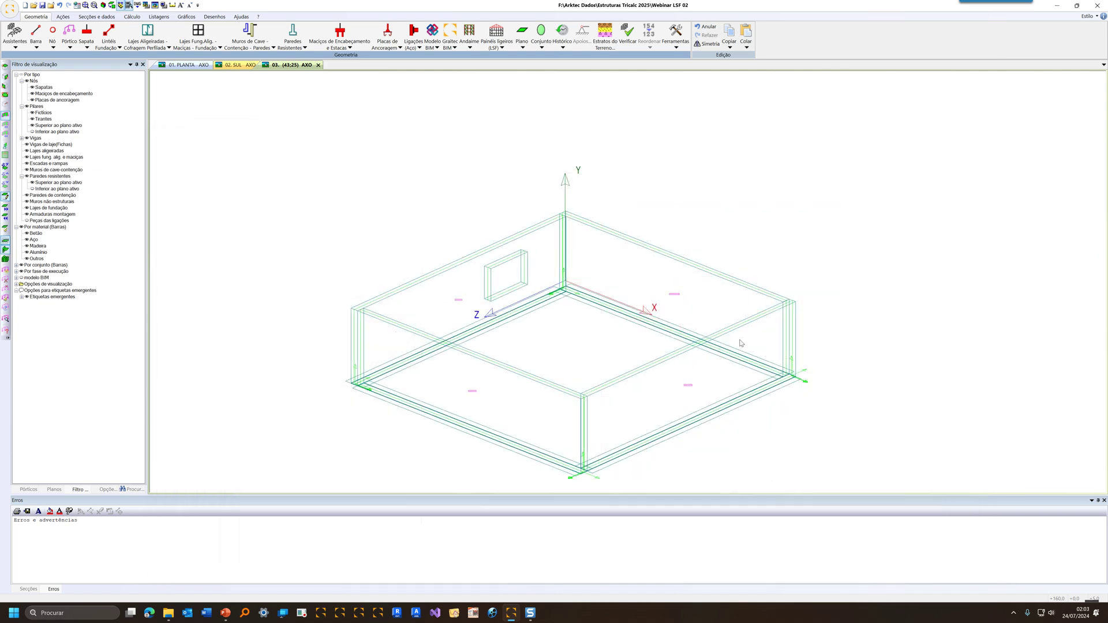
Start creating a light steel panel from a wall, choosing the CF 100.45.1,5 profile for the horizontal bars
{"action": "left_click", "coordinate": [496, 40]}
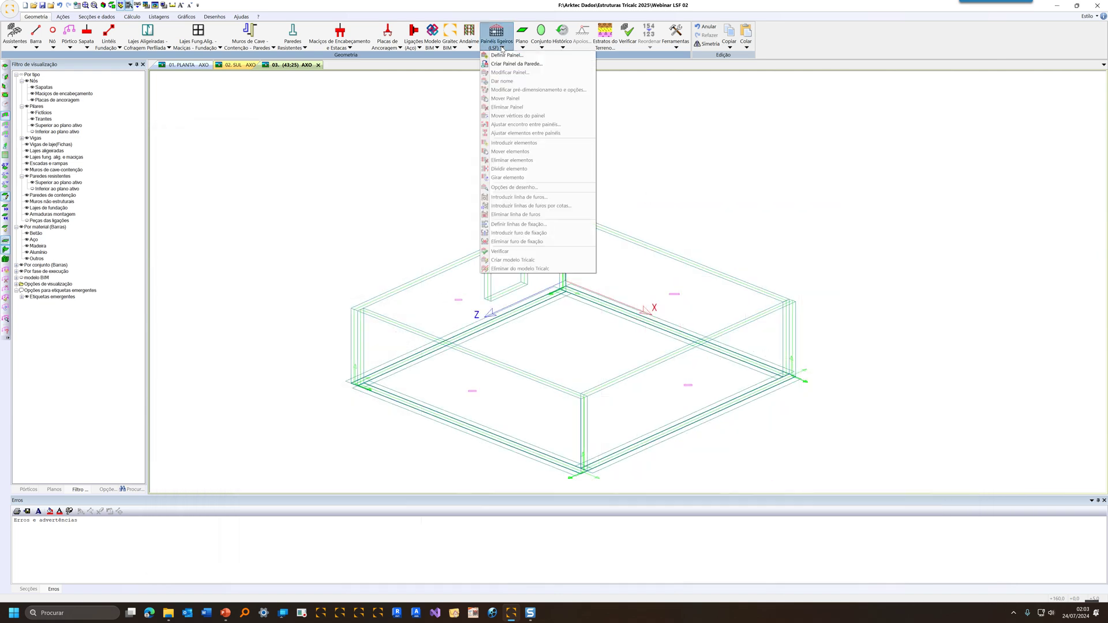
{"action": "left_click", "coordinate": [538, 65]}
{"action": "left_click", "coordinate": [519, 241]}
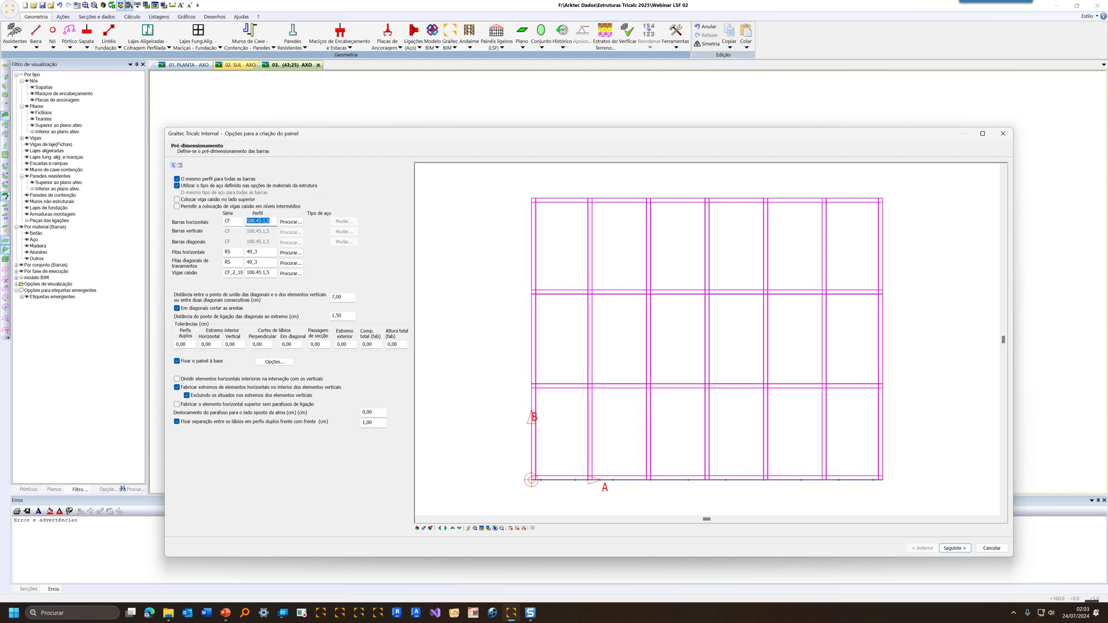
{"action": "left_click", "coordinate": [290, 221]}
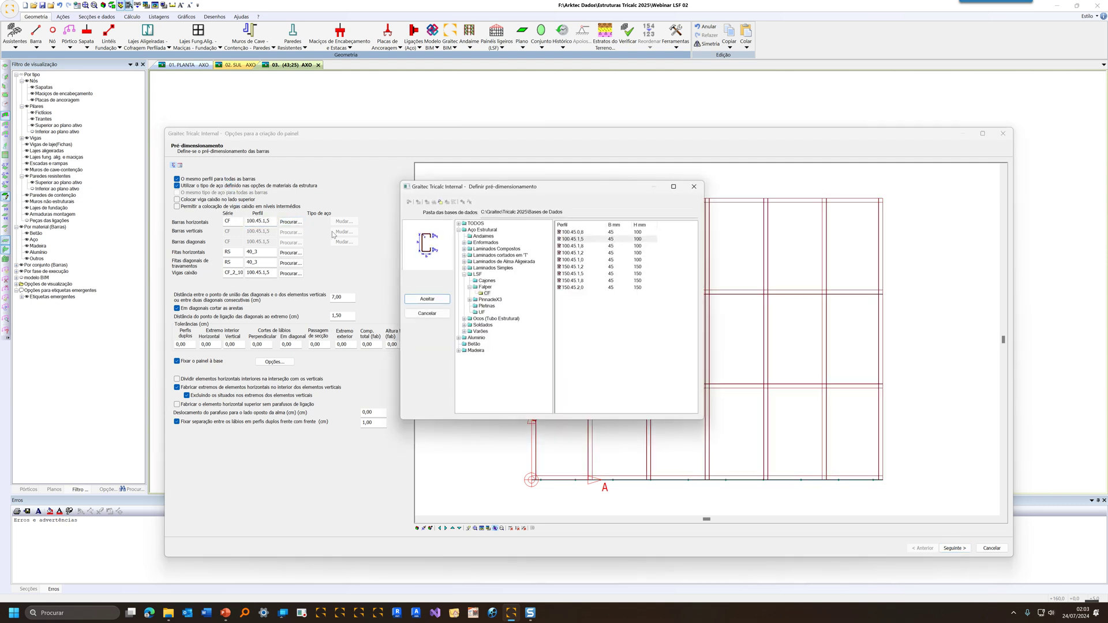
{"action": "left_click", "coordinate": [577, 240]}
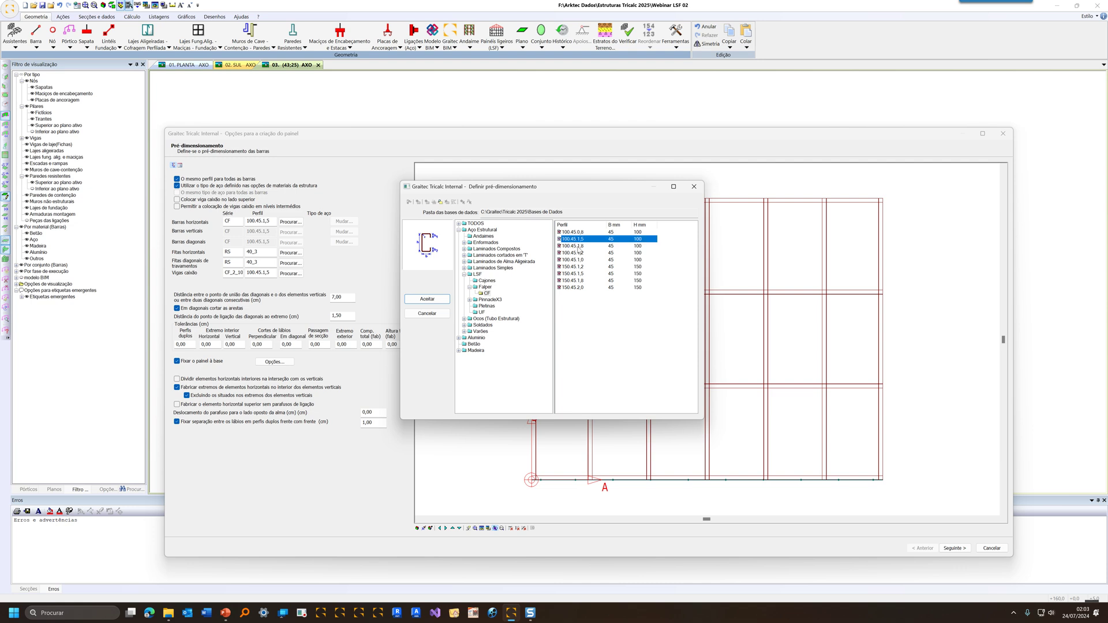
{"action": "left_click", "coordinate": [427, 299]}
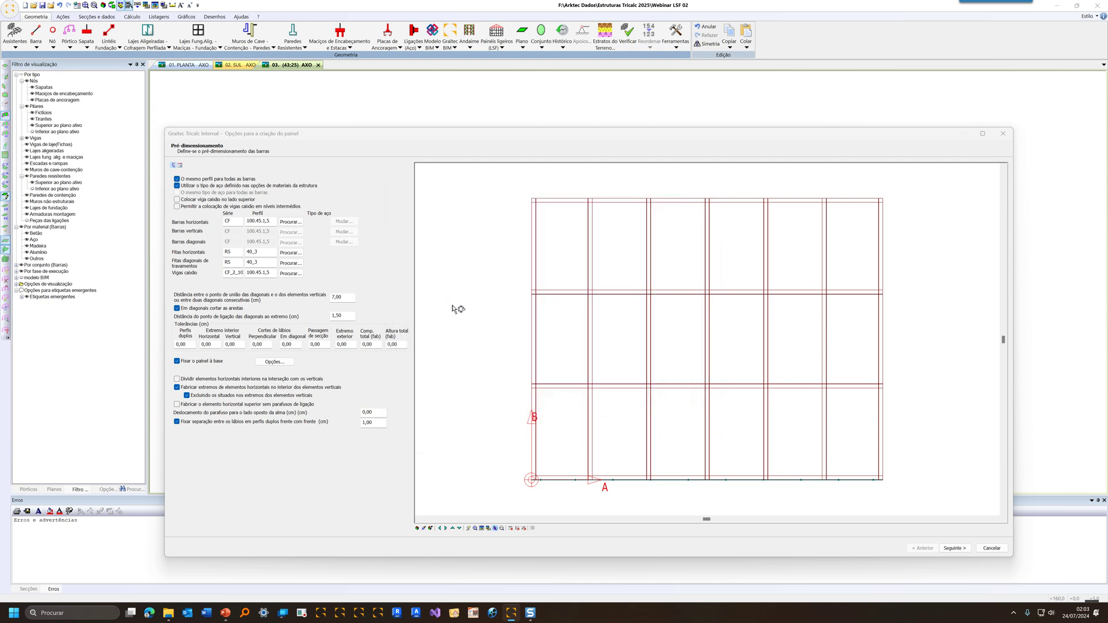
Set the maximum panel length to 400 cm and the maximum panel height to 300 cm
{"action": "left_click", "coordinate": [180, 166]}
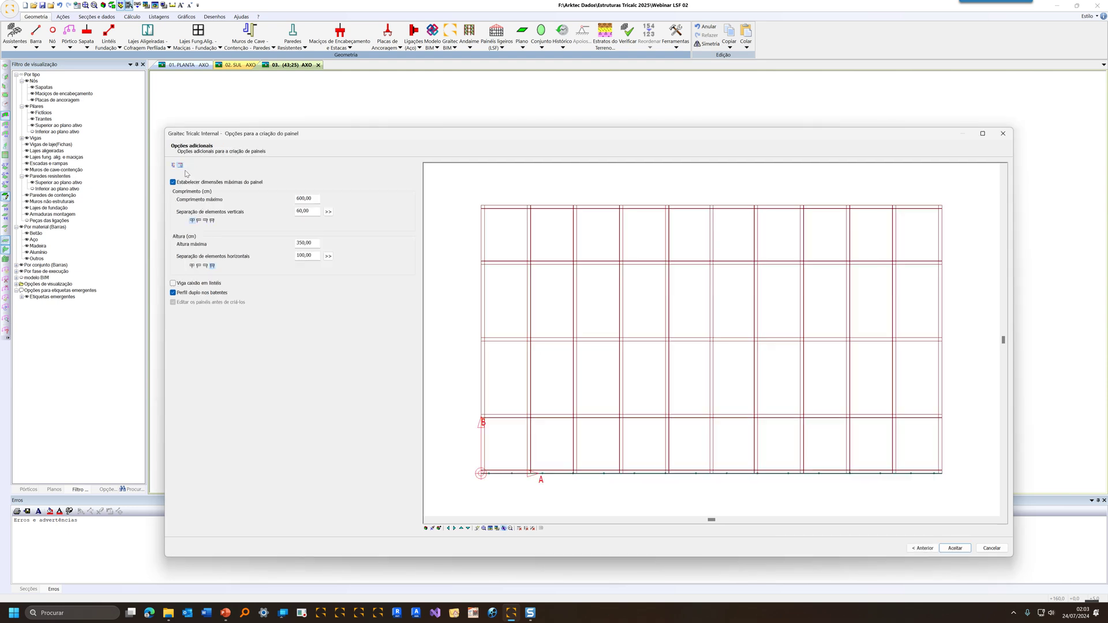
{"action": "left_click", "coordinate": [307, 211]}
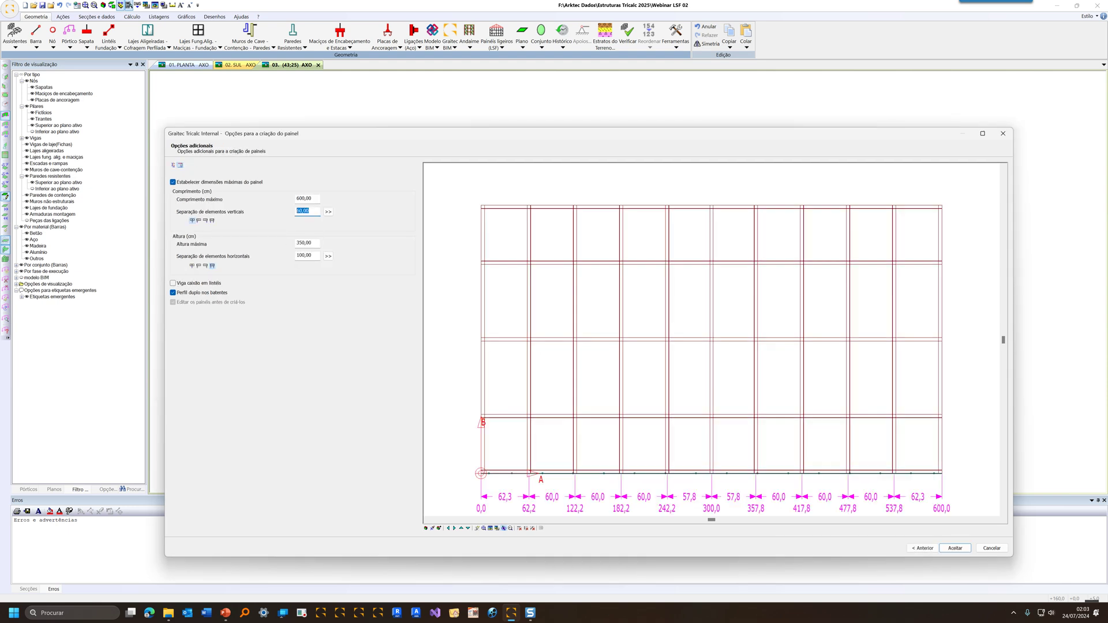
{"action": "left_click", "coordinate": [307, 199]}
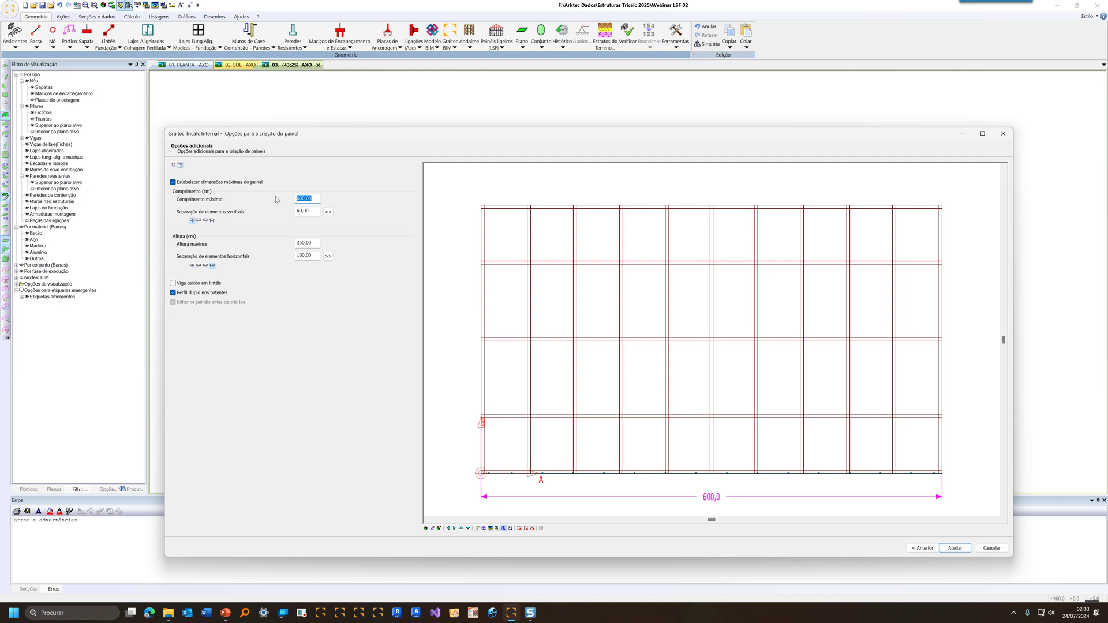
{"action": "type", "text": "400"}
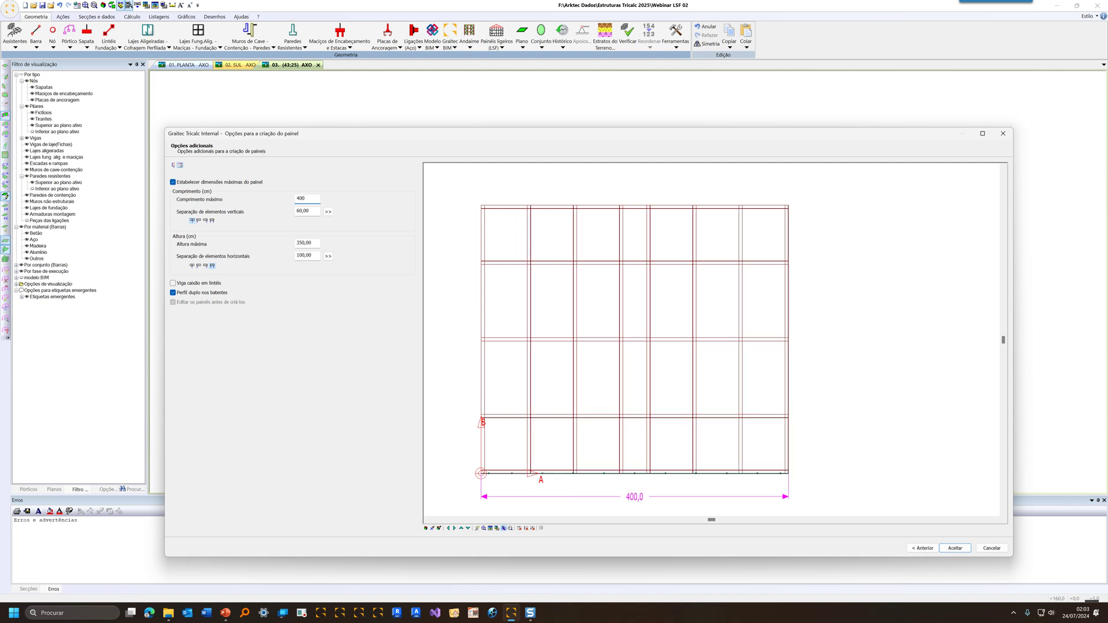
{"action": "left_click", "coordinate": [309, 211]}
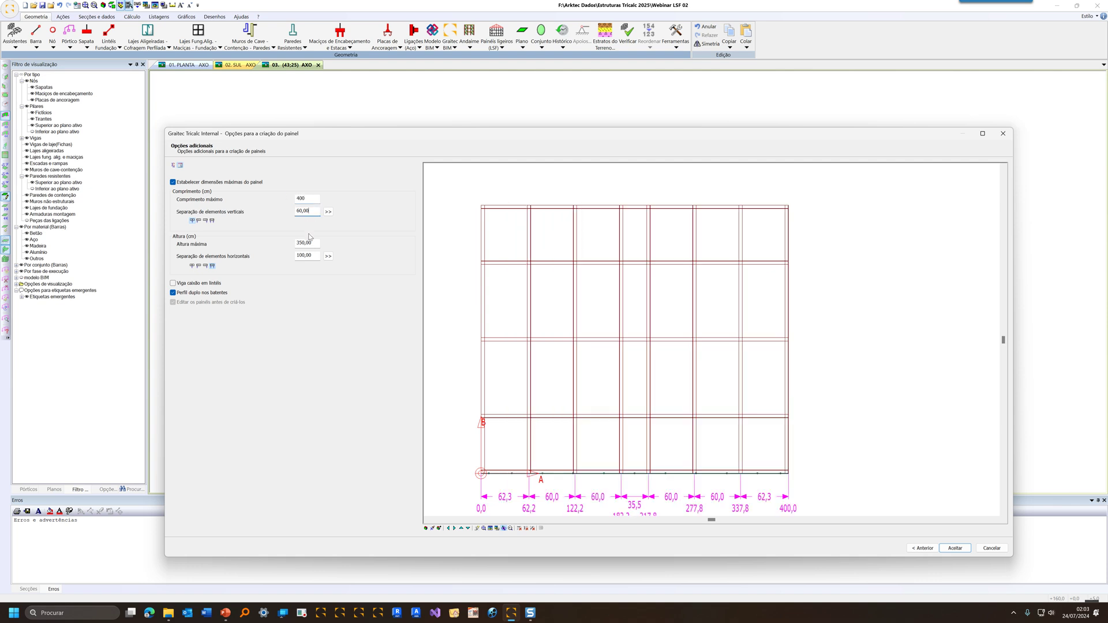
{"action": "left_click_drag", "start_coordinate": [314, 243], "coordinate": [262, 242]}
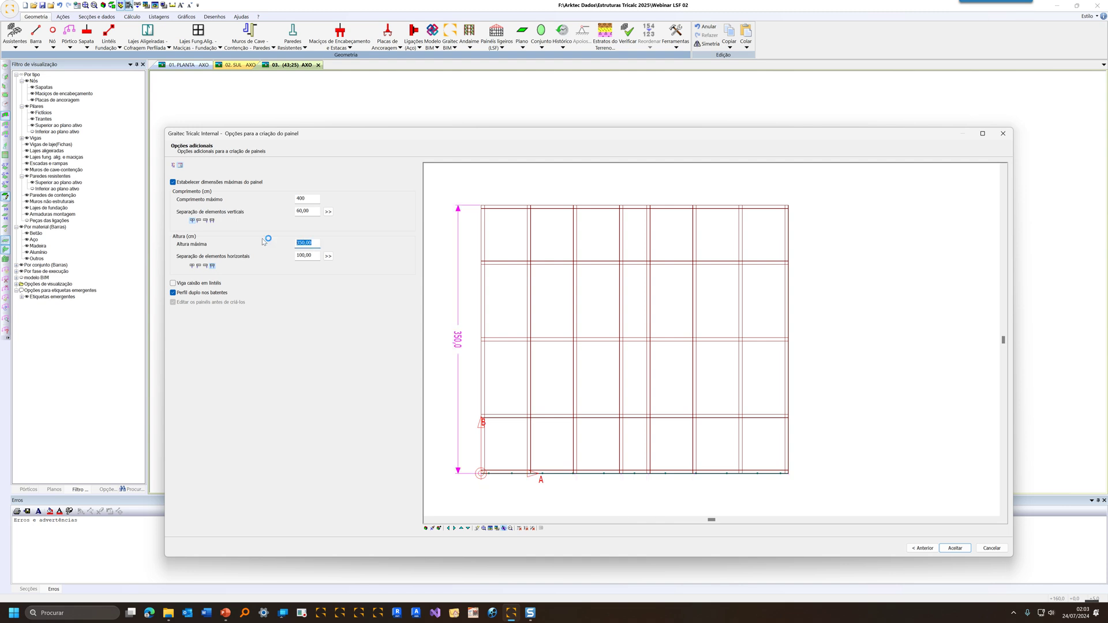
{"action": "type", "text": "300"}
{"action": "left_click", "coordinate": [309, 255]}
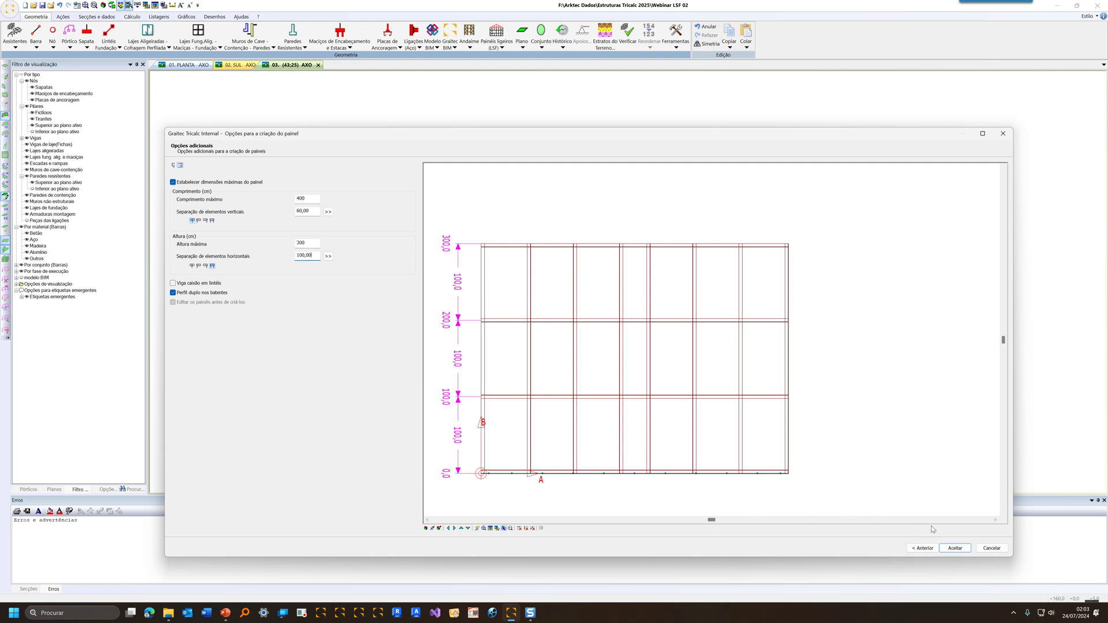
Accept the panel options and create the light steel panels on the wall with the window opening along the Z axis
{"action": "left_click", "coordinate": [955, 548]}
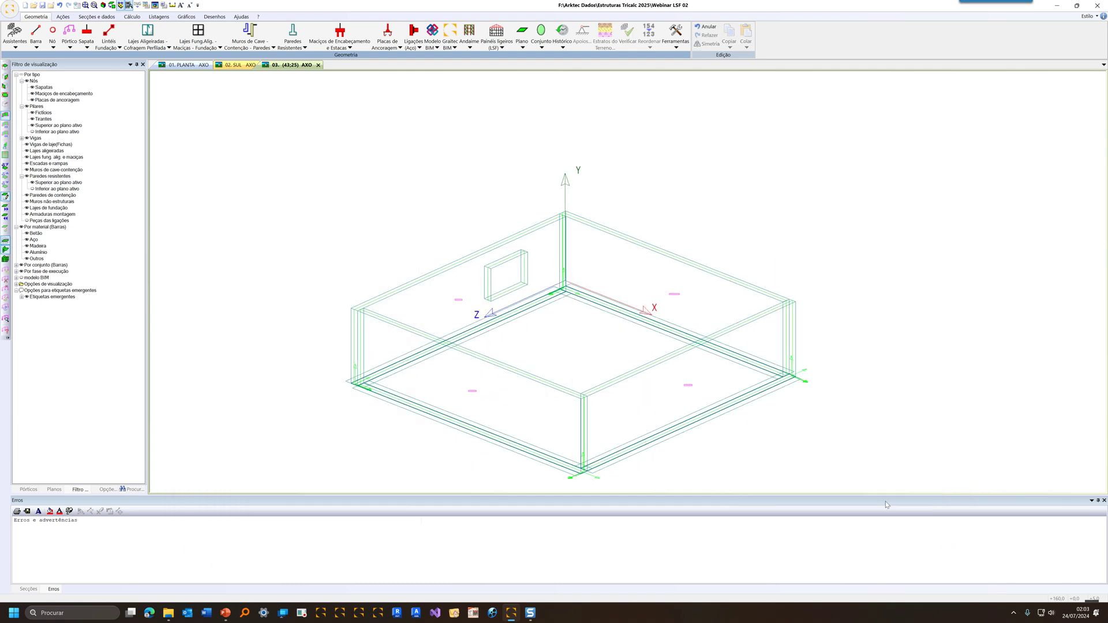
{"action": "left_click", "coordinate": [459, 265]}
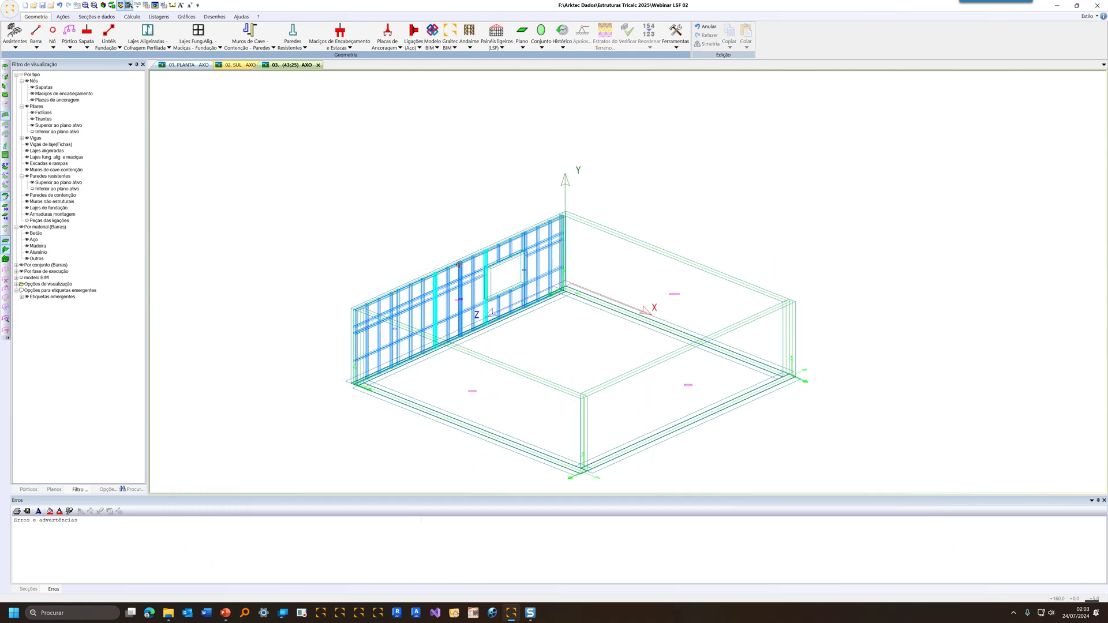
{"action": "right_click", "coordinate": [575, 325]}
{"action": "middle_click_drag", "start_coordinate": [502, 328], "coordinate": [414, 304]}
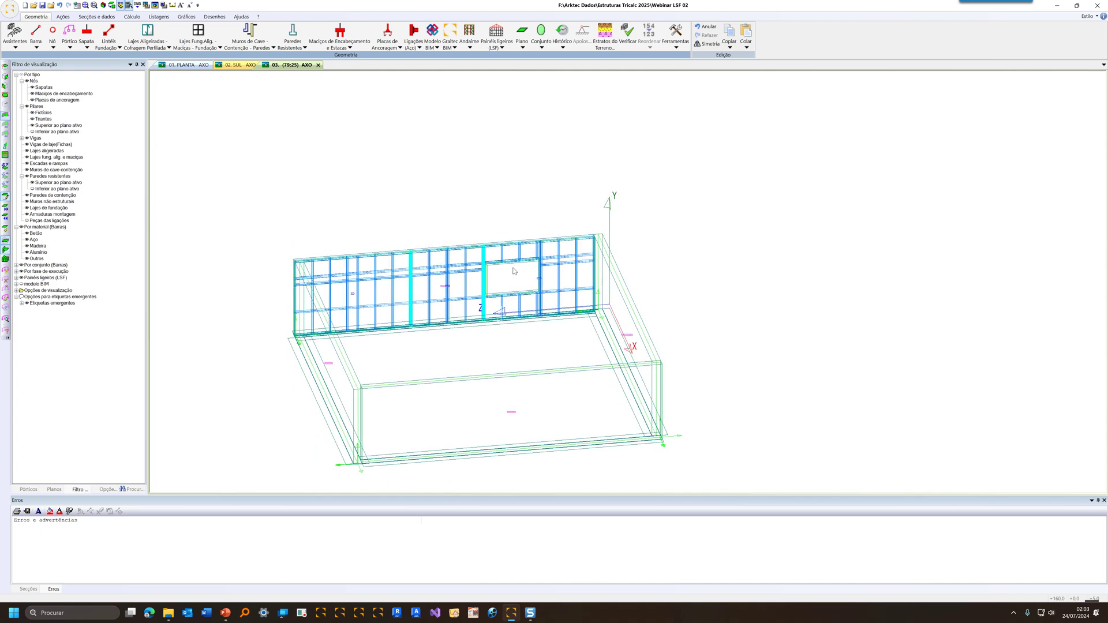
{"action": "mouse_move", "coordinate": [497, 359]}
{"action": "middle_mouse_down"}
{"action": "mouse_move", "coordinate": [549, 362]}
{"action": "mouse_move", "coordinate": [512, 361]}
{"action": "middle_mouse_up"}
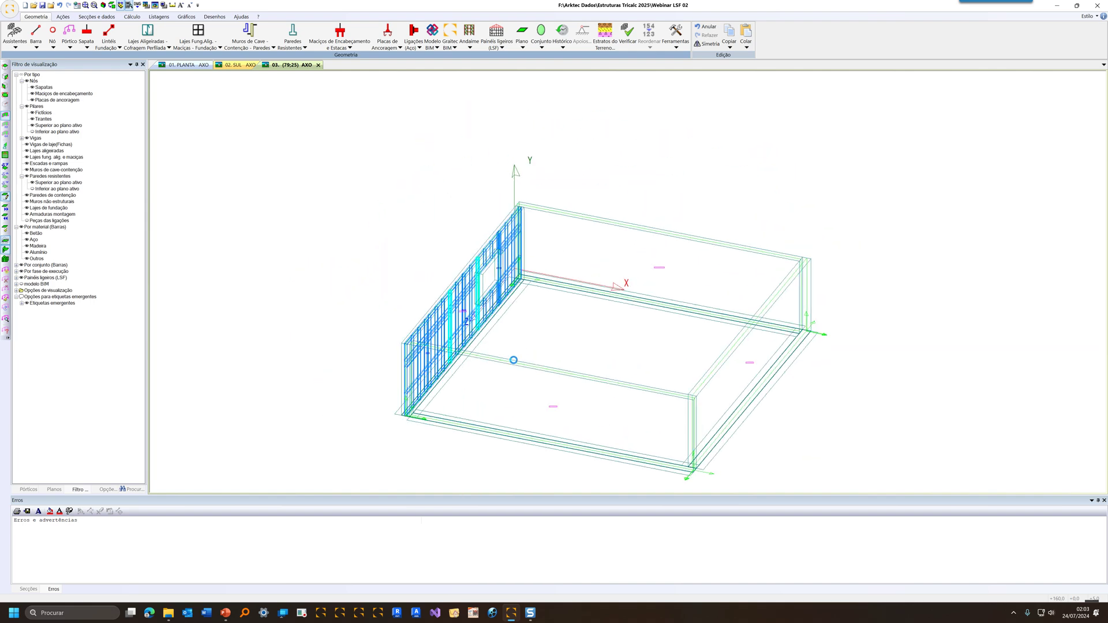
Create light steel panels from the adjacent wall along the X axis, using the same profile and panel options
{"action": "left_click", "coordinate": [502, 46]}
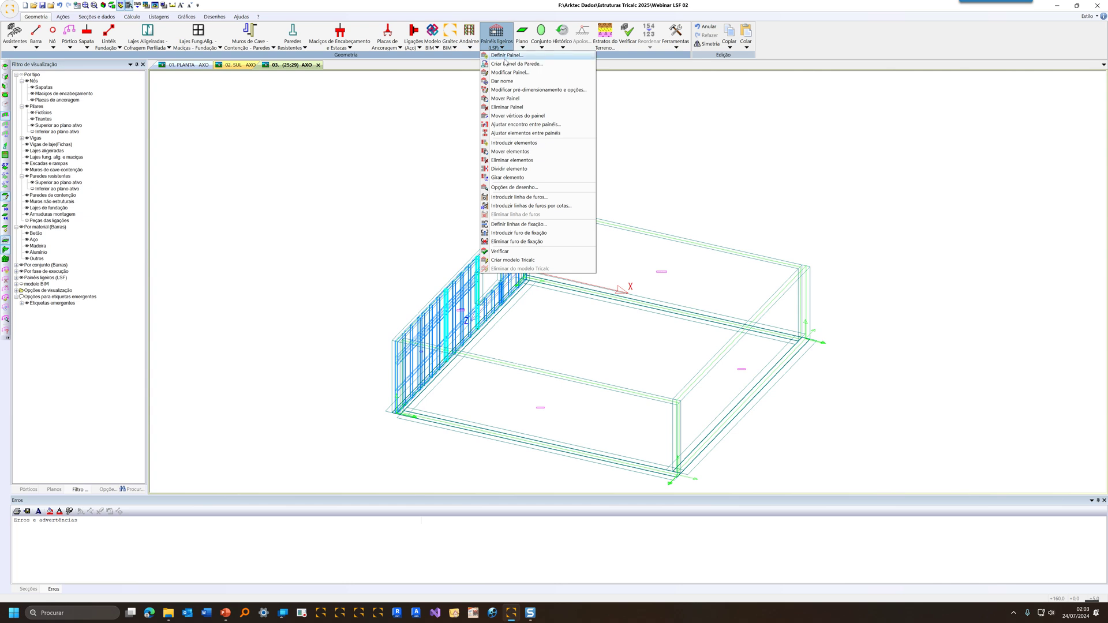
{"action": "left_click", "coordinate": [540, 65]}
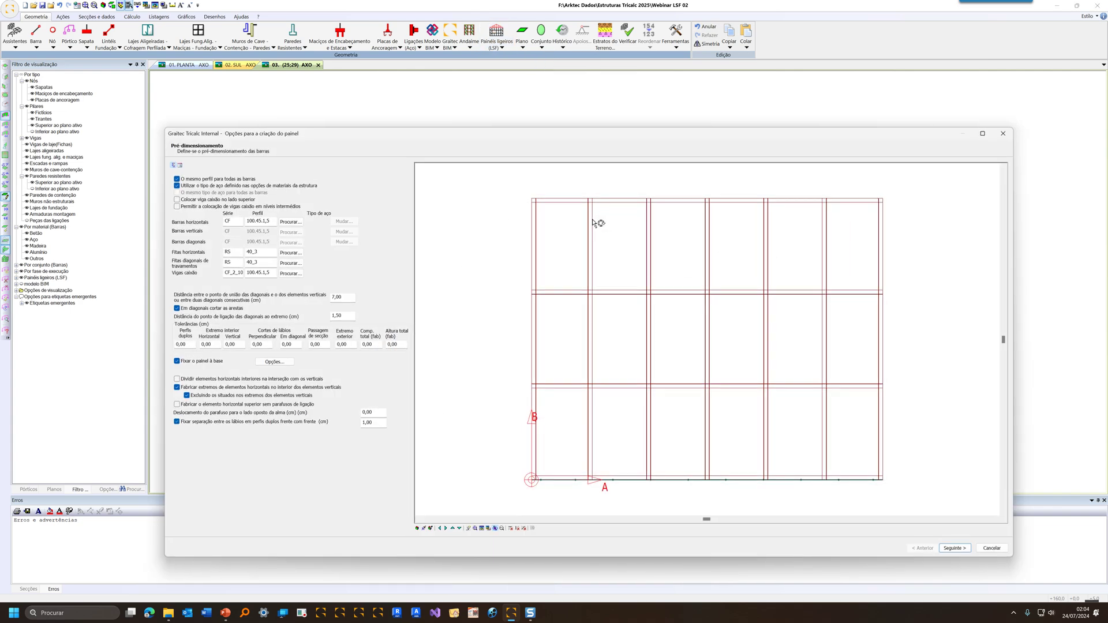
{"action": "left_click", "coordinate": [957, 547]}
{"action": "left_click", "coordinate": [949, 547]}
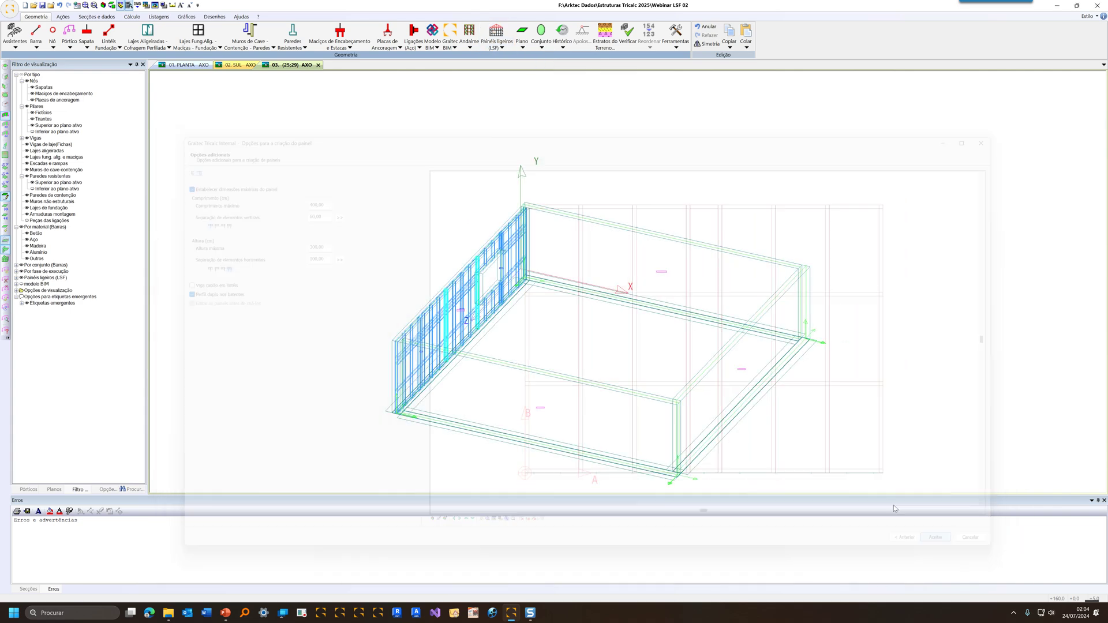
{"action": "left_click", "coordinate": [712, 249]}
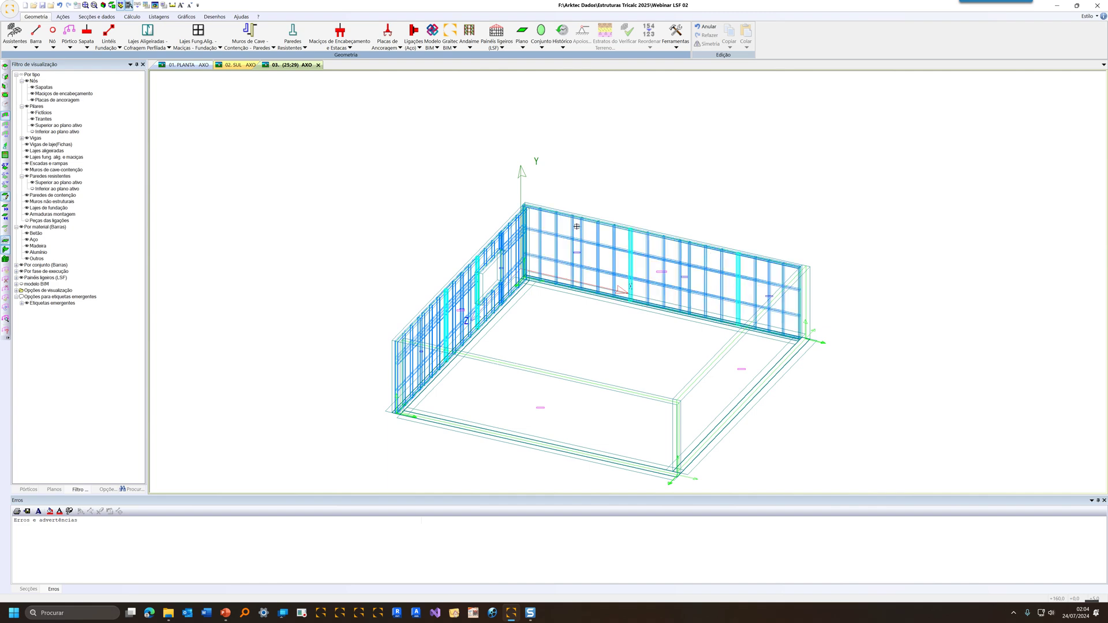
{"action": "scroll", "coordinate": [700, 290], "scroll_direction": "up", "scroll_amount": 1}
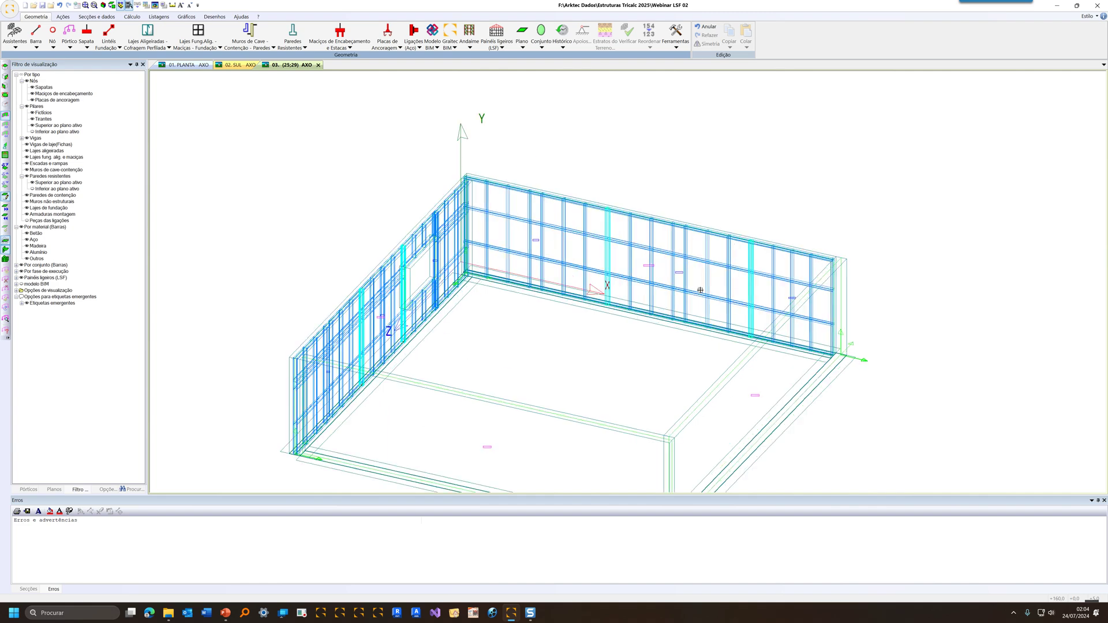
Create light steel panels on the two remaining walls with the same profile and panel options, closing the rectangular perimeter
{"action": "scroll", "coordinate": [700, 291], "scroll_direction": "down", "scroll_amount": 1}
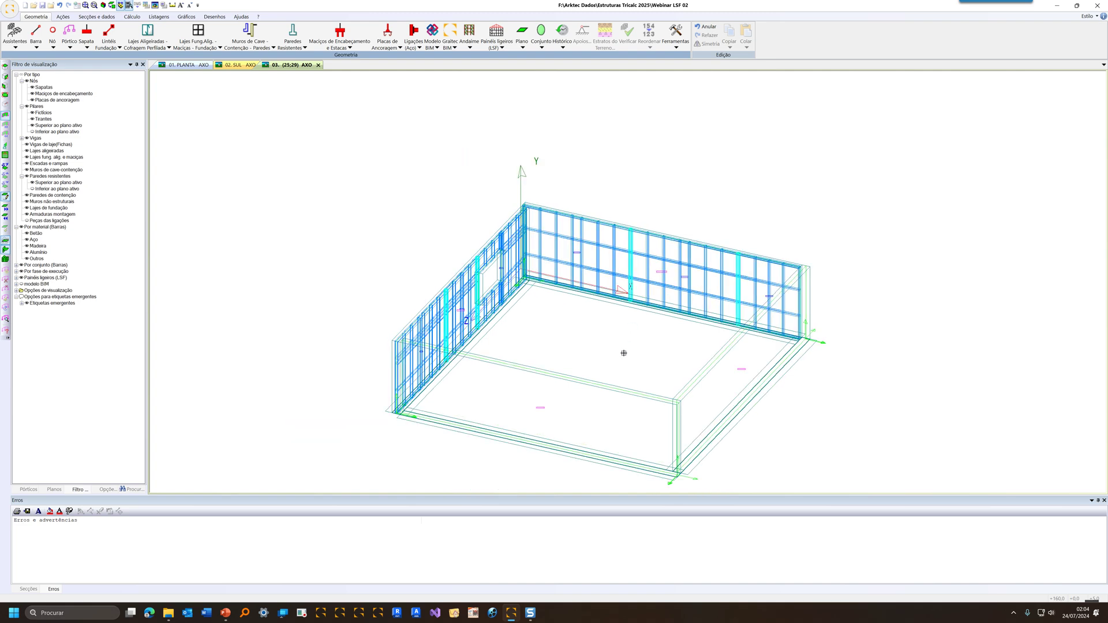
{"action": "left_click", "coordinate": [594, 386]}
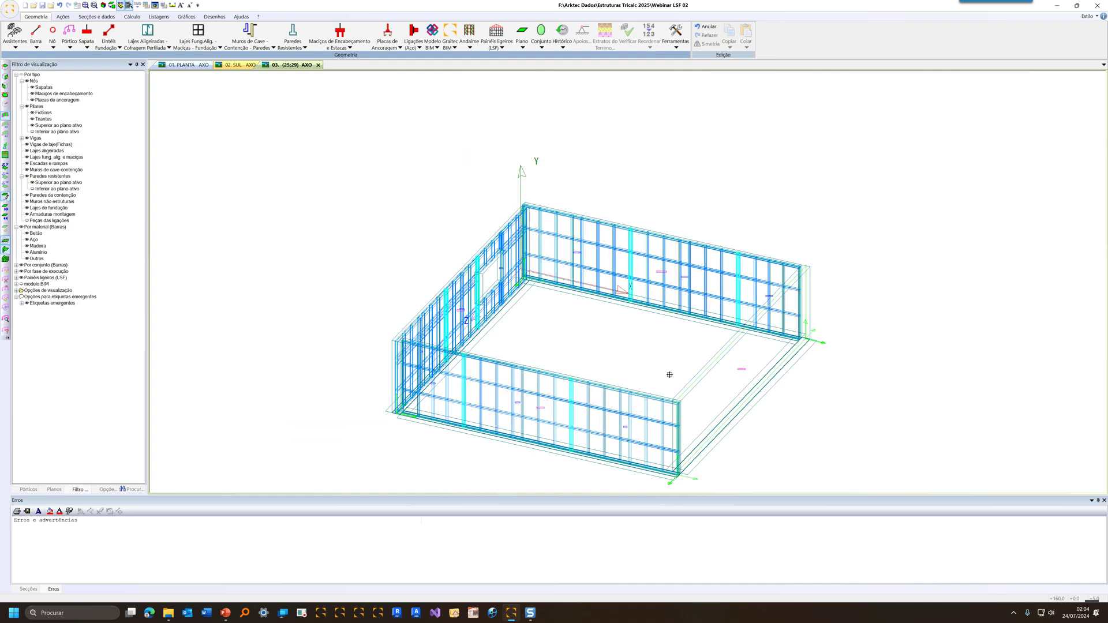
{"action": "left_click", "coordinate": [687, 386]}
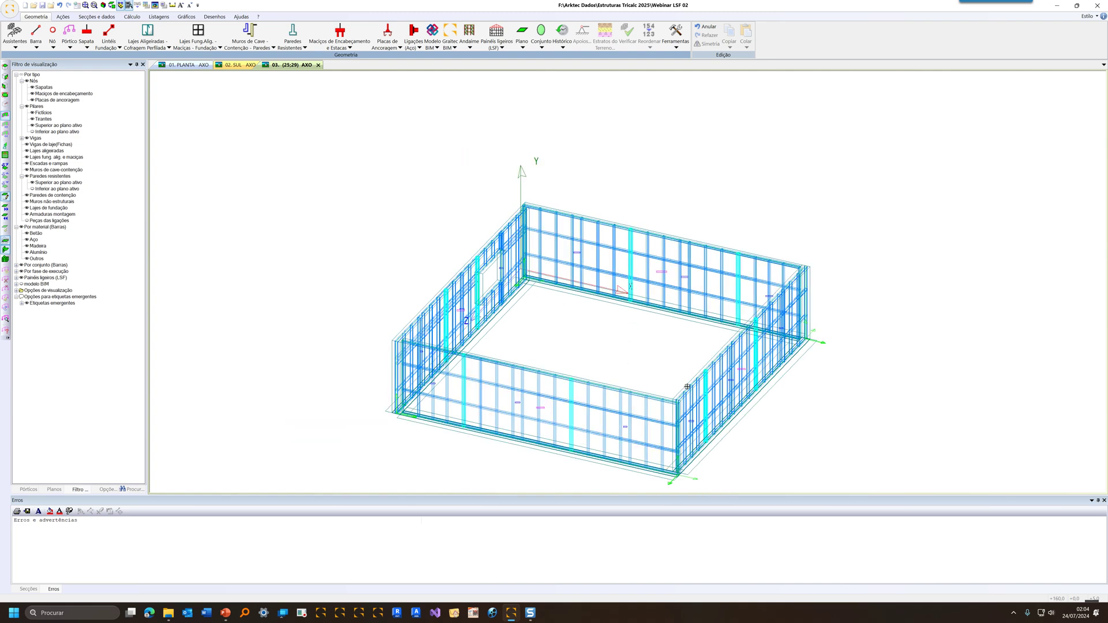
{"action": "right_click", "coordinate": [645, 196]}
{"action": "middle_click_drag", "start_coordinate": [665, 206], "coordinate": [595, 295]}
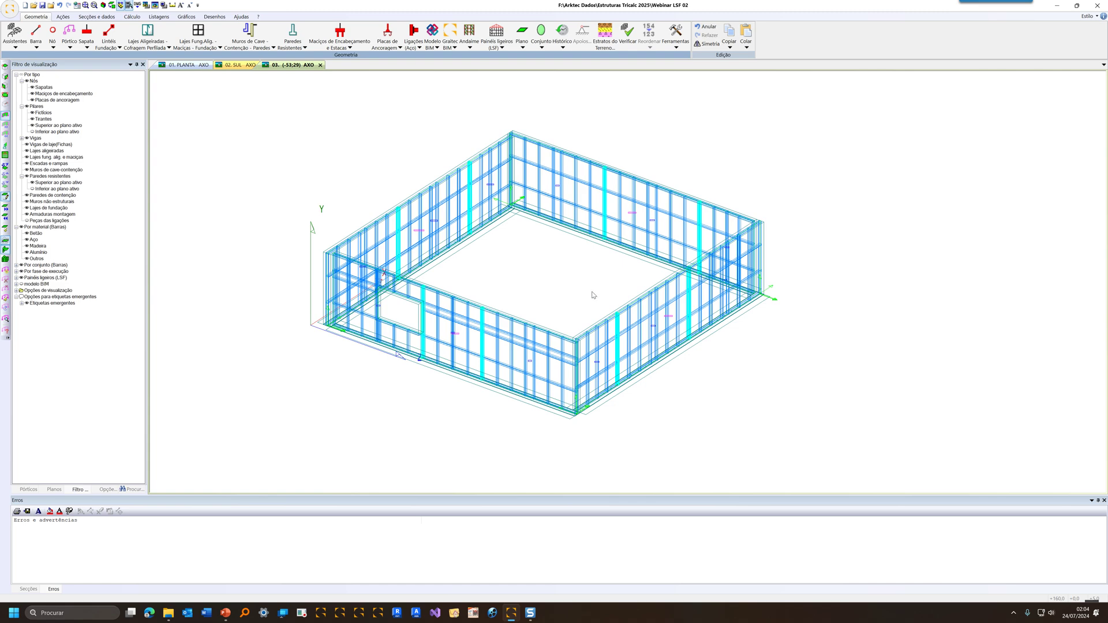
{"action": "scroll", "coordinate": [593, 295], "scroll_direction": "up", "scroll_amount": 2}
{"action": "middle_click_drag", "start_coordinate": [584, 285], "coordinate": [628, 288]}
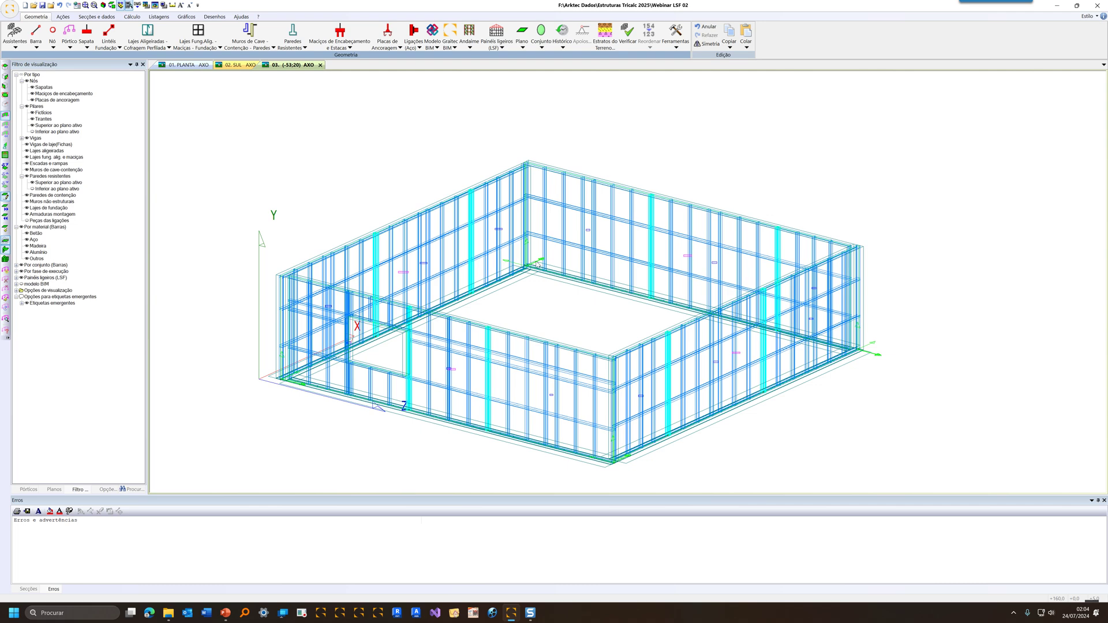
{"action": "key", "text": "alt+Tab"}
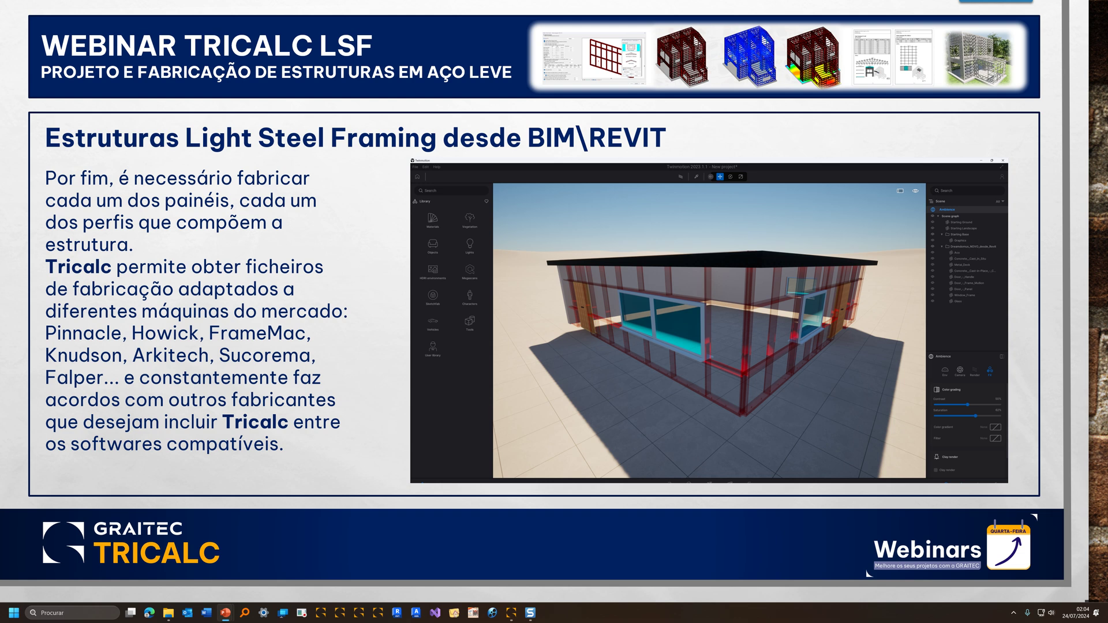
{"action": "key", "text": "Right"}
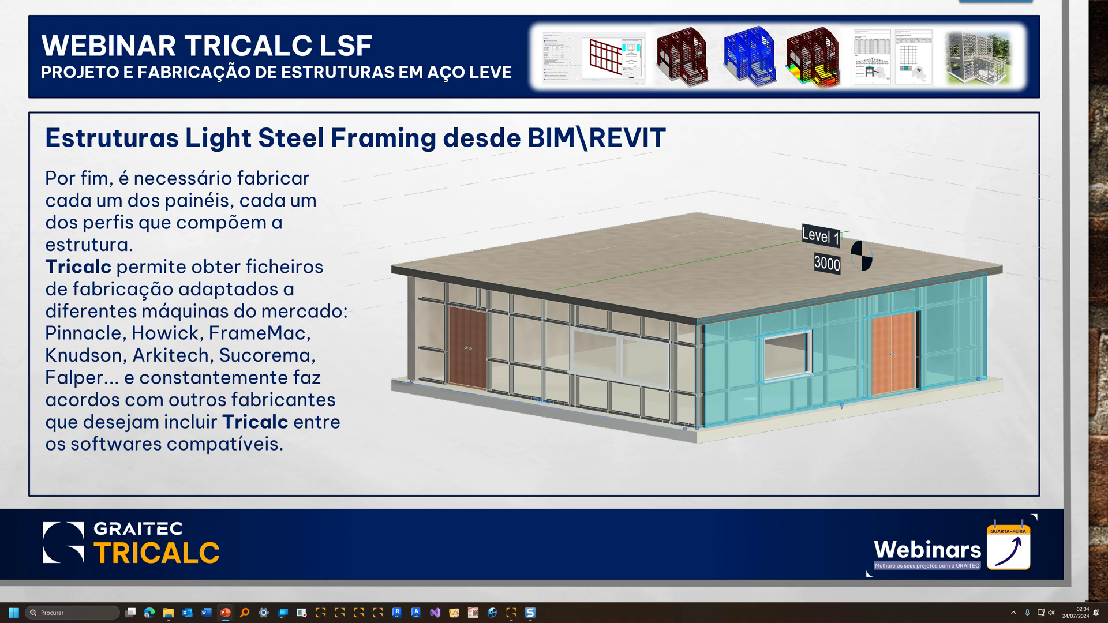
{"action": "key", "text": "Right"}
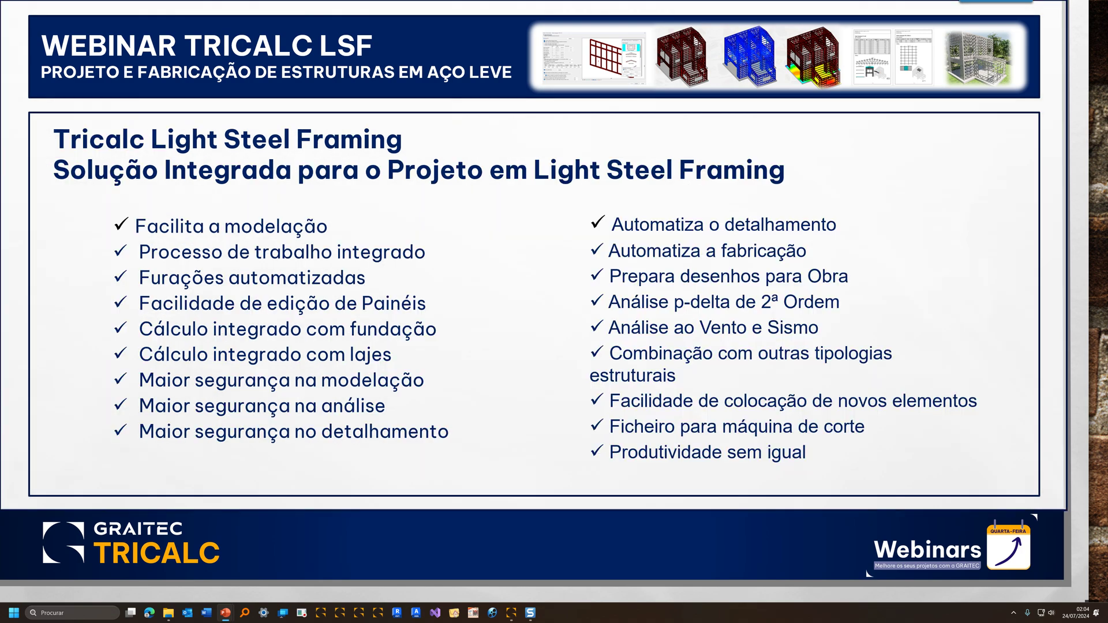